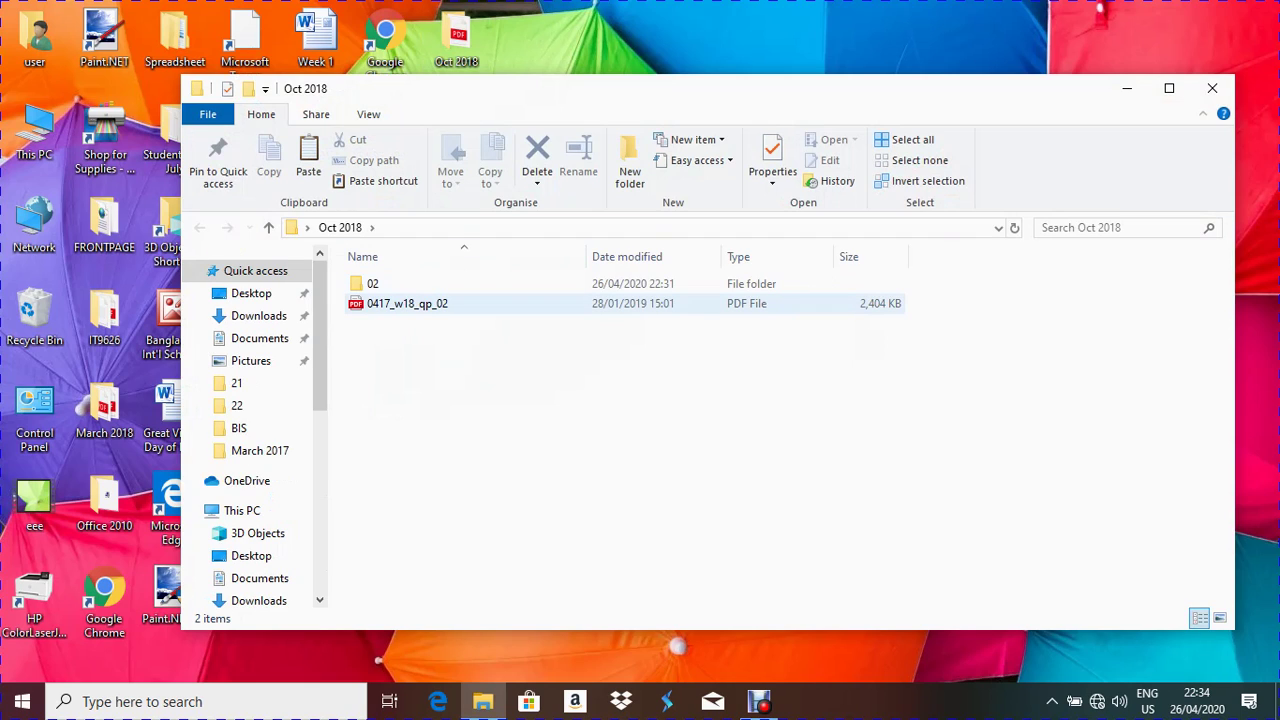
Open 0417_w18_qp_02.pdf from the Oct 2018 folder in Edge
left_click(410, 303)
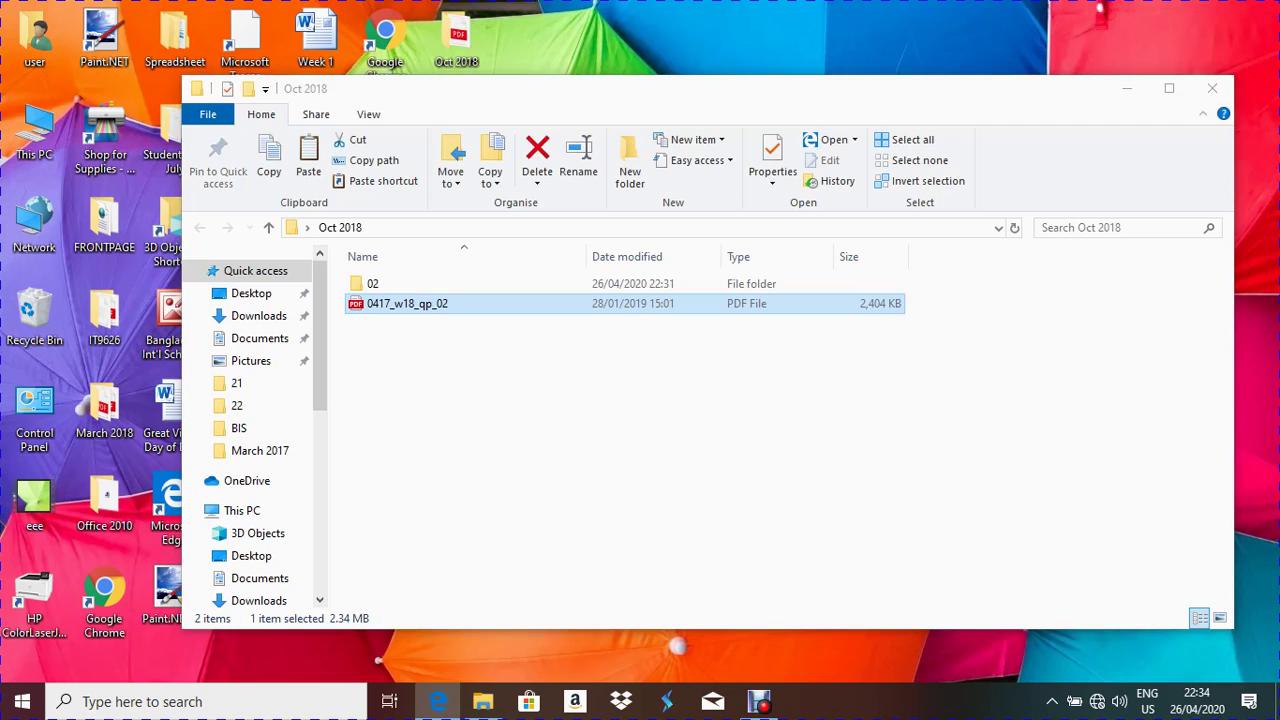
key("Return")
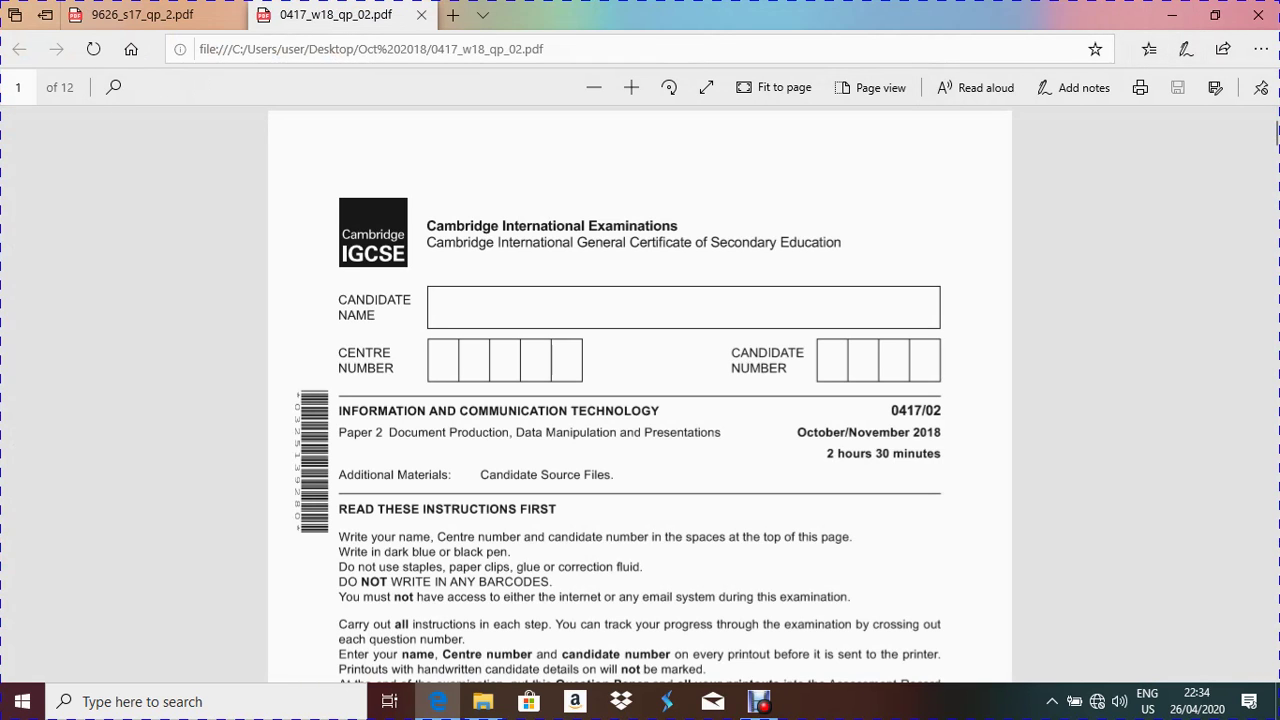
Zoom in on the exam paper and scroll to page 6, Task 3 – Database
left_click(631, 87)
scroll(640, 400, "down", 10)
scroll(640, 400, "down", 20)
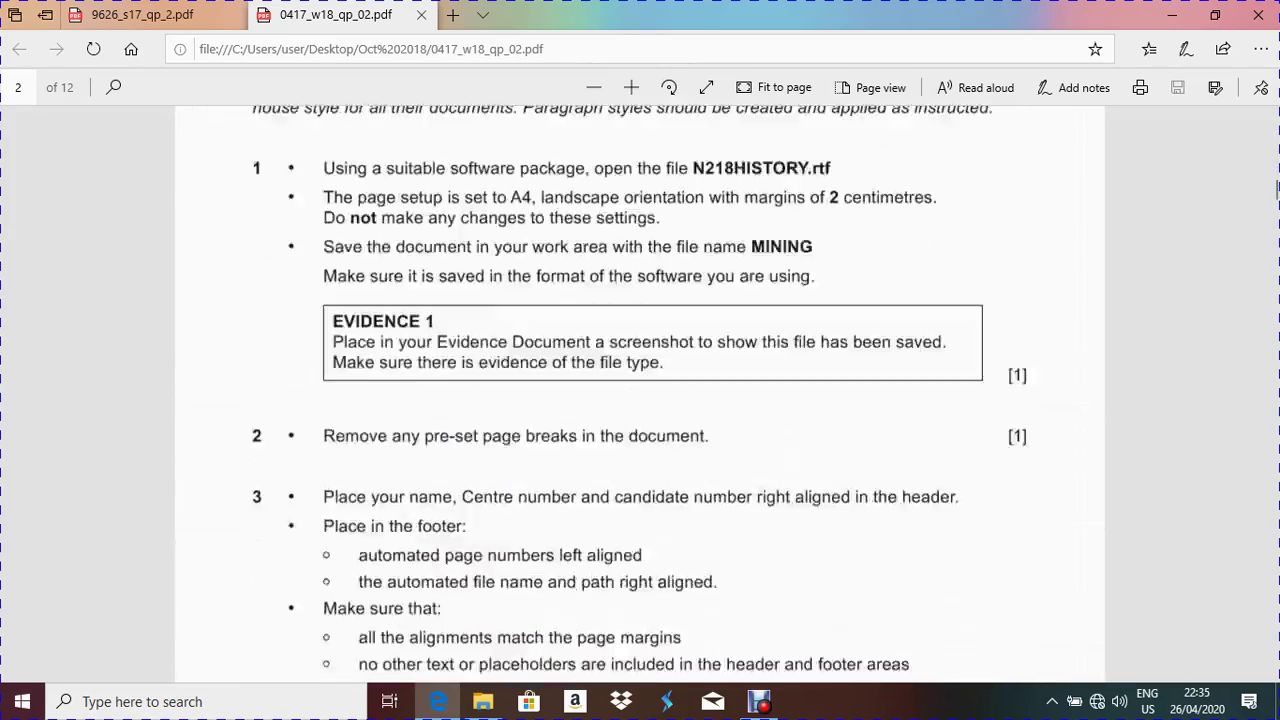
left_click_drag(1277, 268, 1277, 357)
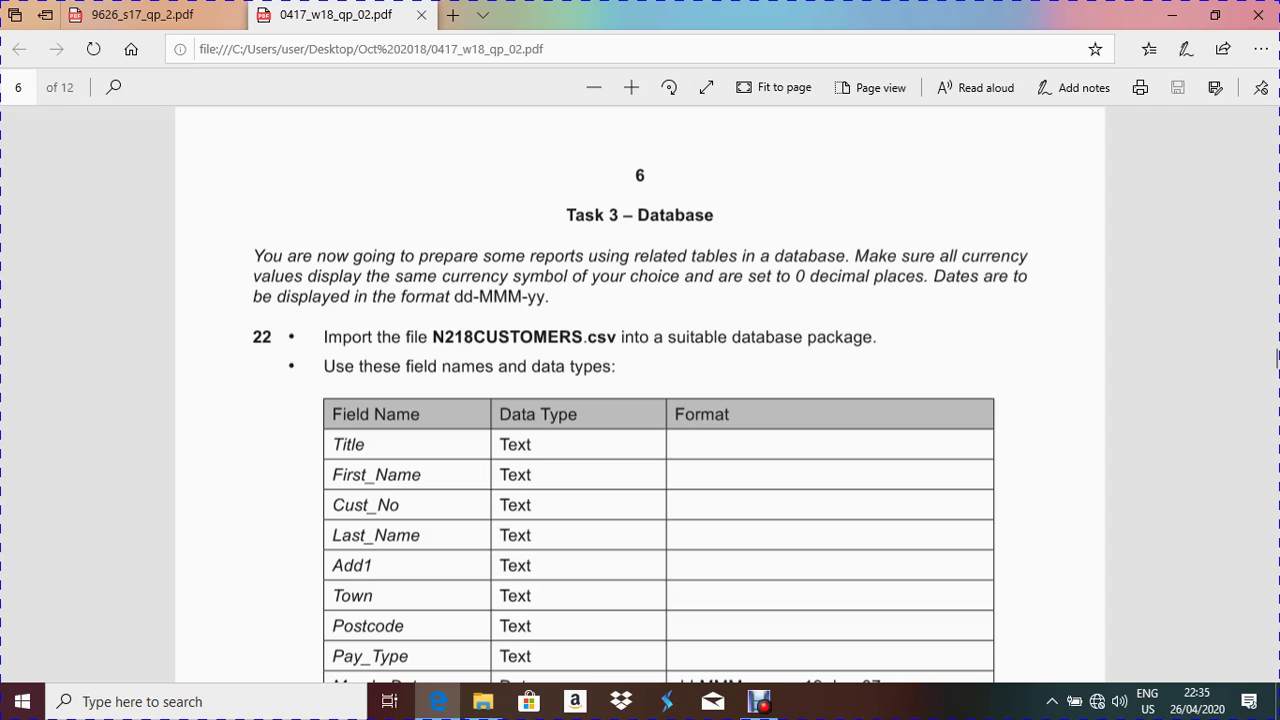
Copy the date format dd-MMM-yy, and its dd and -MMM parts, from the Task 3 paragraph
left_click_drag(454, 296, 545, 296)
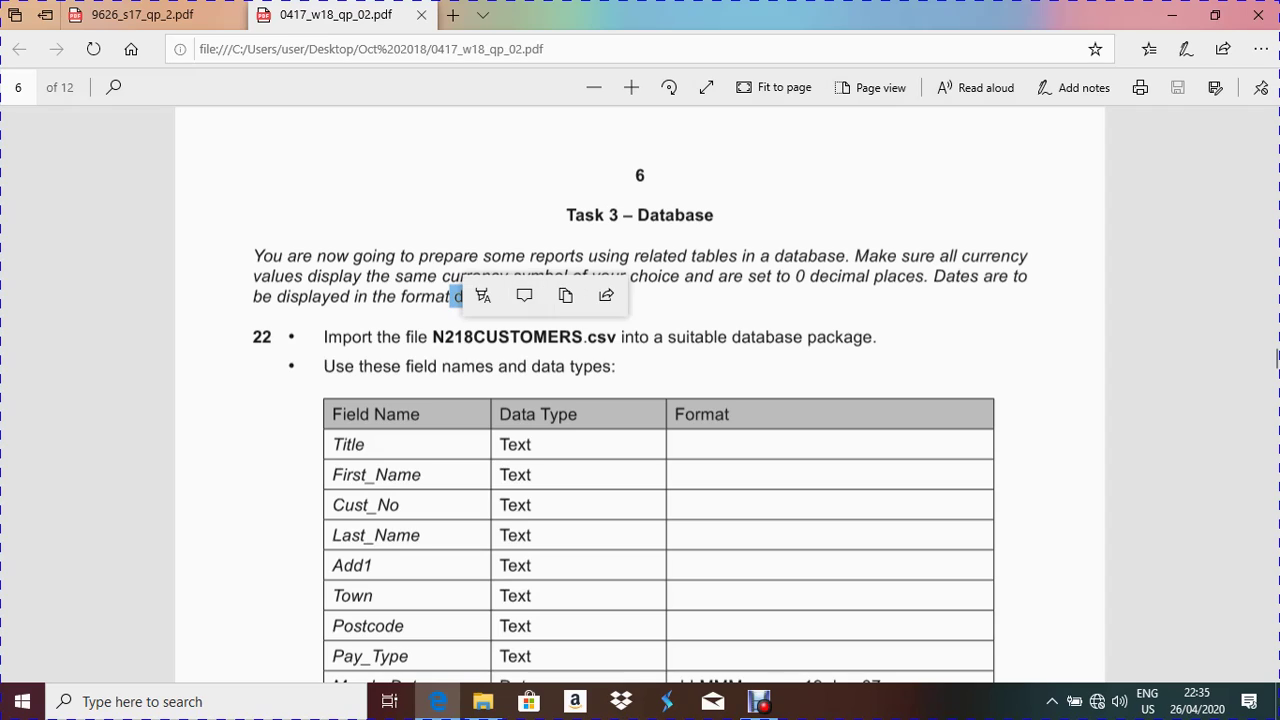
key("ctrl+c")
left_click_drag(453, 296, 545, 296)
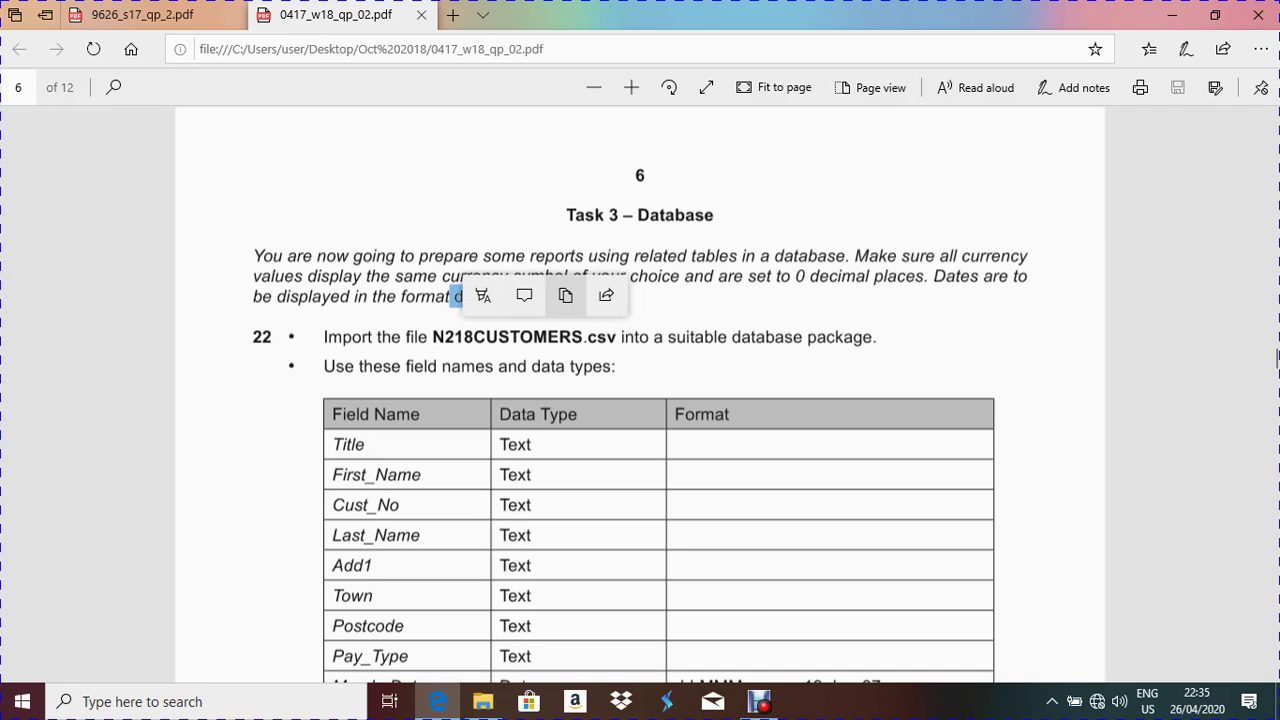
left_click(565, 295)
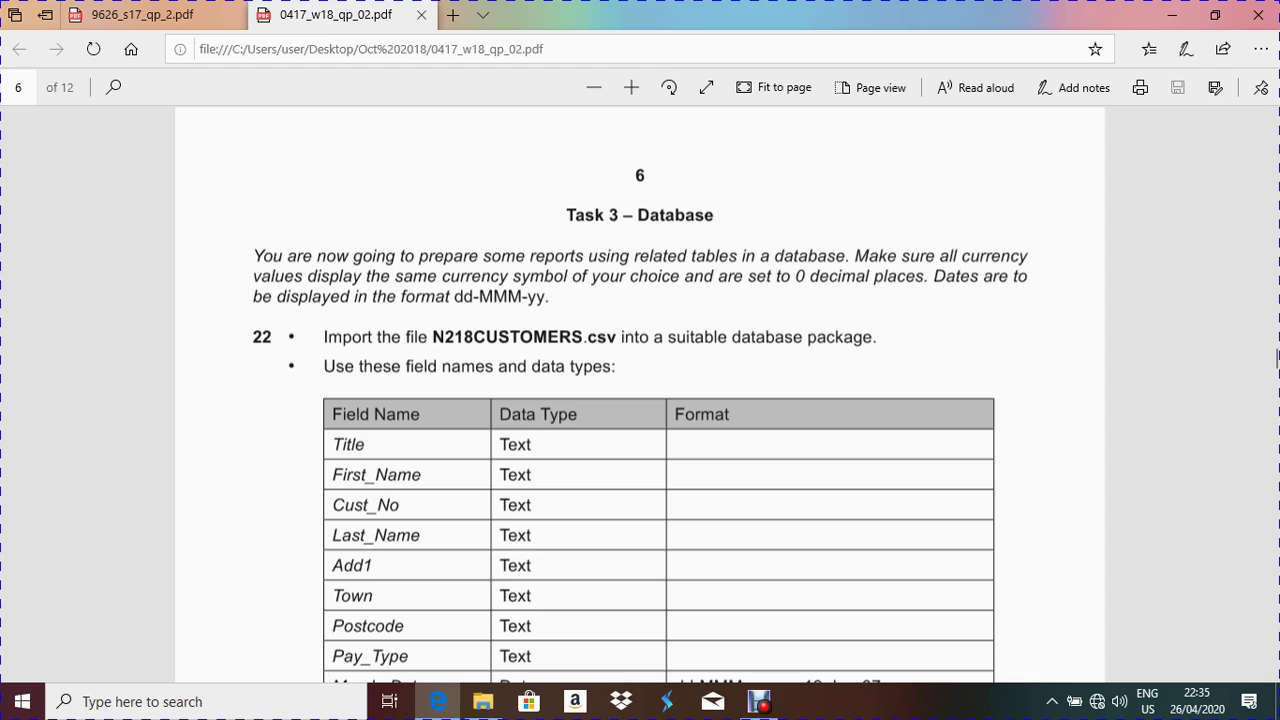
left_click_drag(452, 296, 474, 296)
left_click(493, 295)
left_click_drag(474, 296, 522, 296)
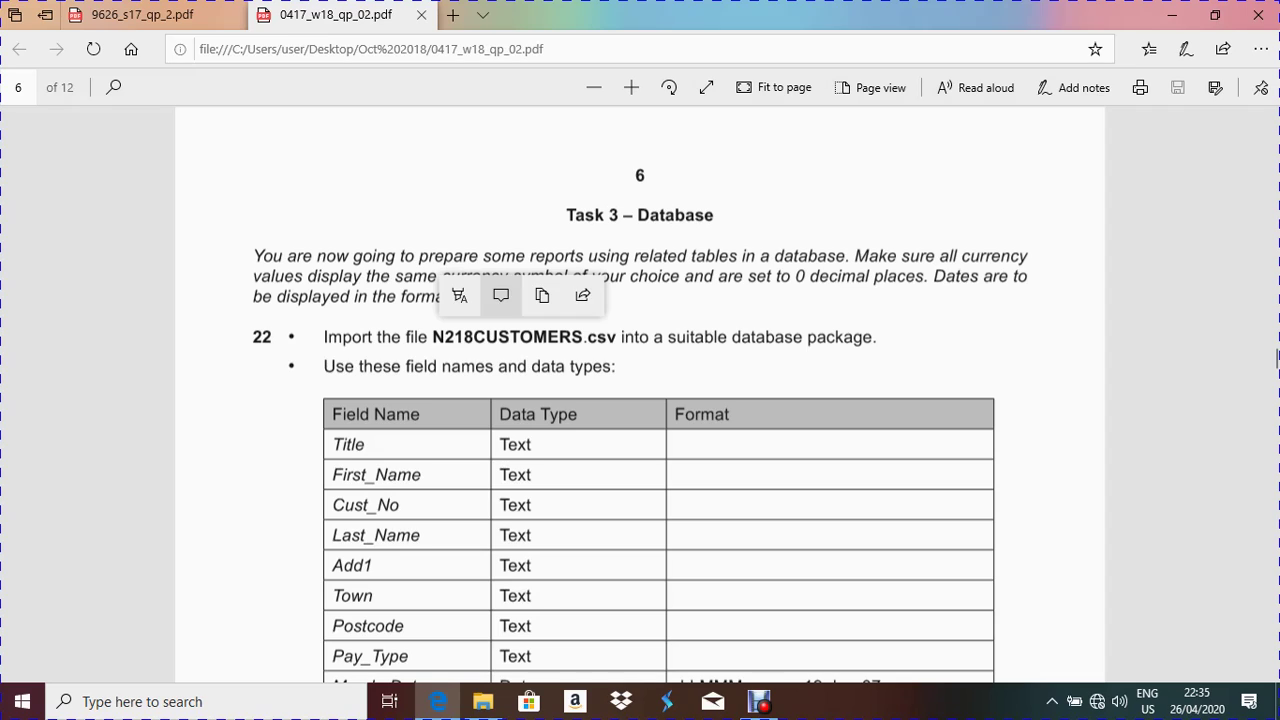
left_click(500, 295)
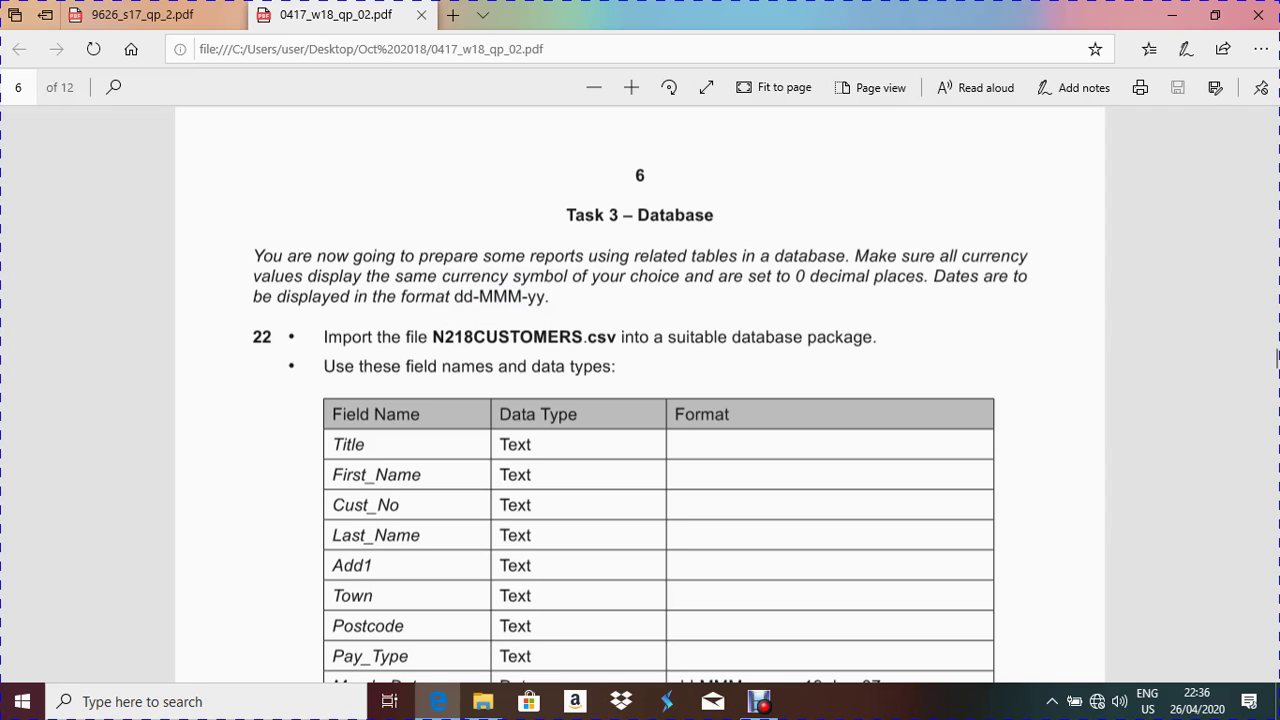
left_click_drag(526, 296, 549, 296)
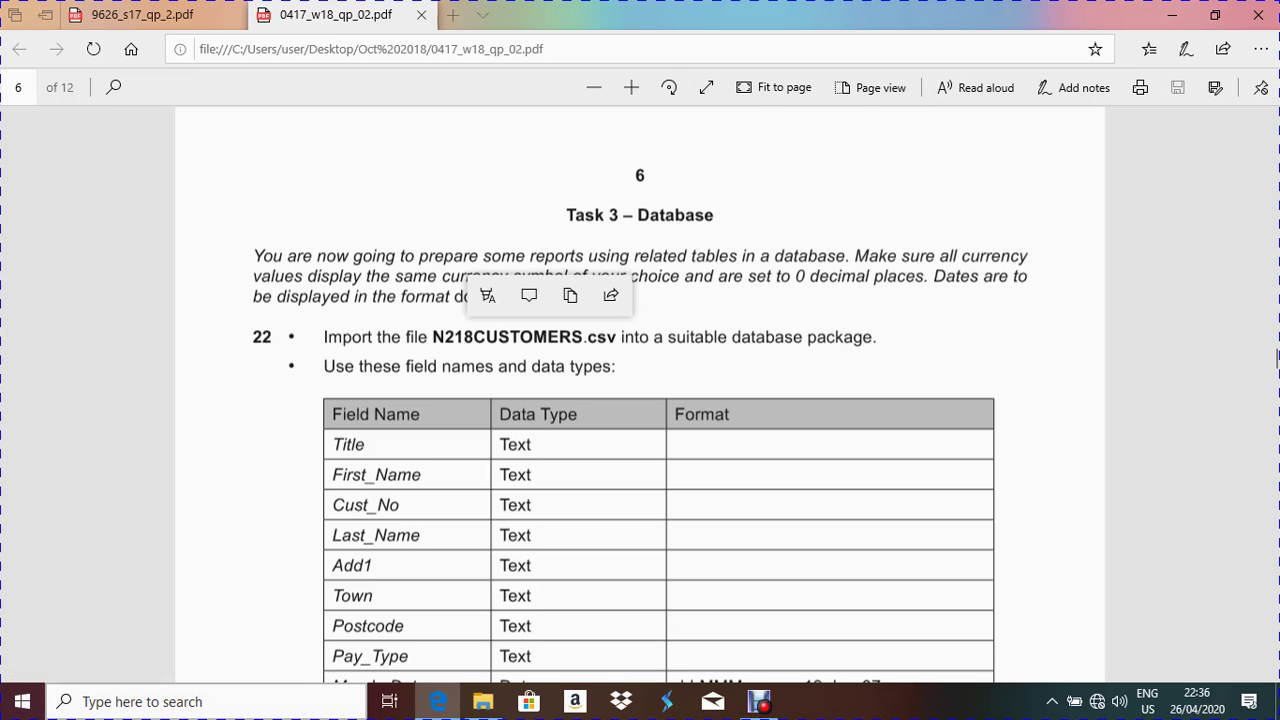
Bring up the Windows Start menu over the exam paper
left_click(22, 701)
left_click(22, 701)
left_click(22, 701)
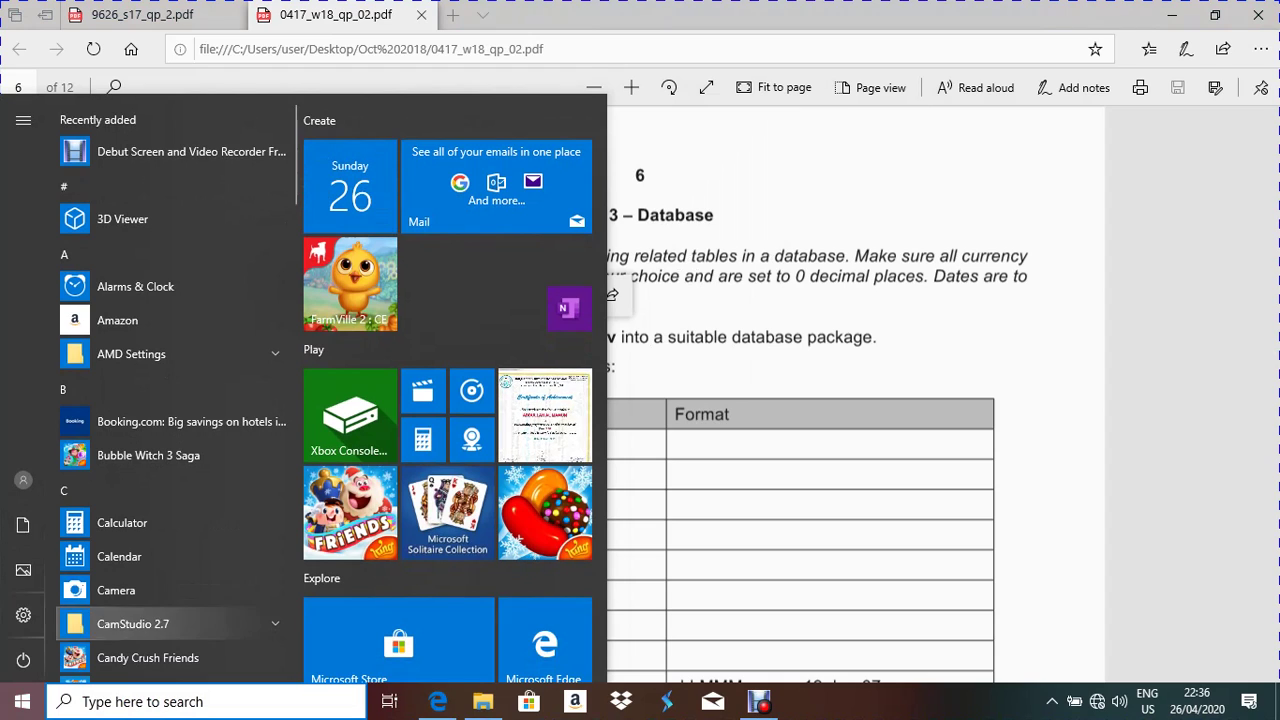
Search 'con' for Control Panel and reach Region's Customise Format date settings, still dd/MM/yyyy
left_click(200, 701)
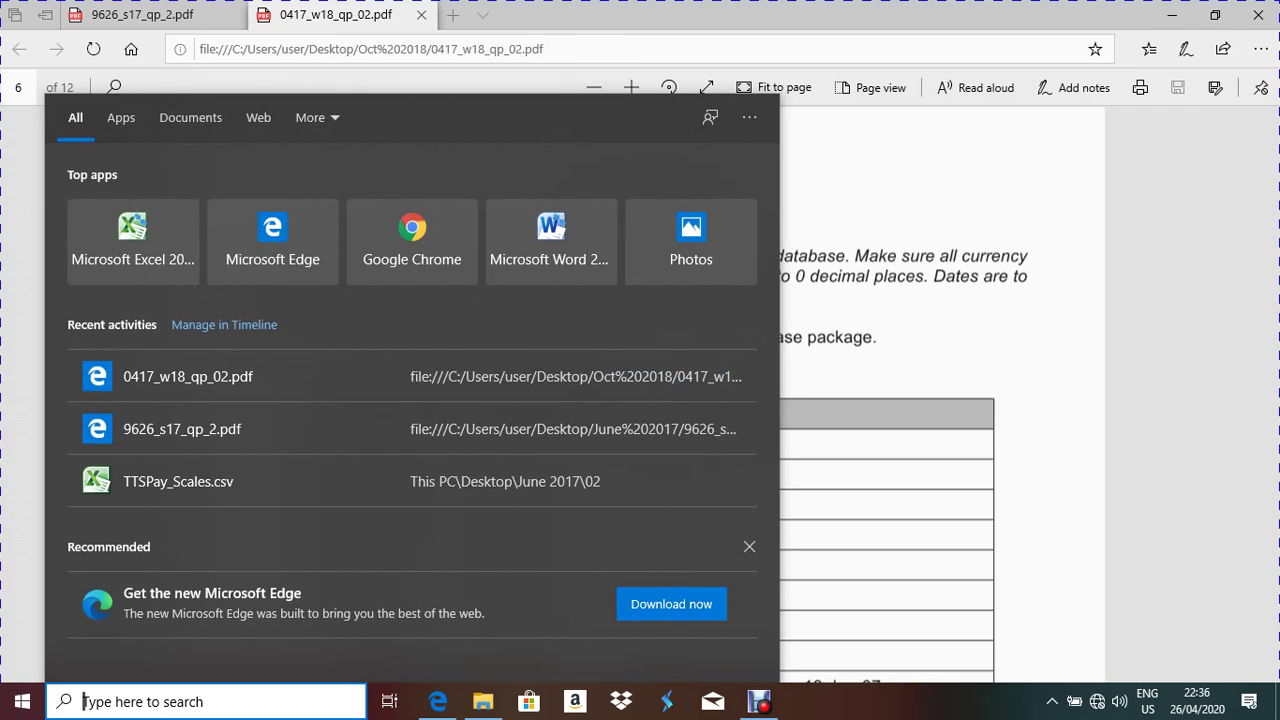
type("con")
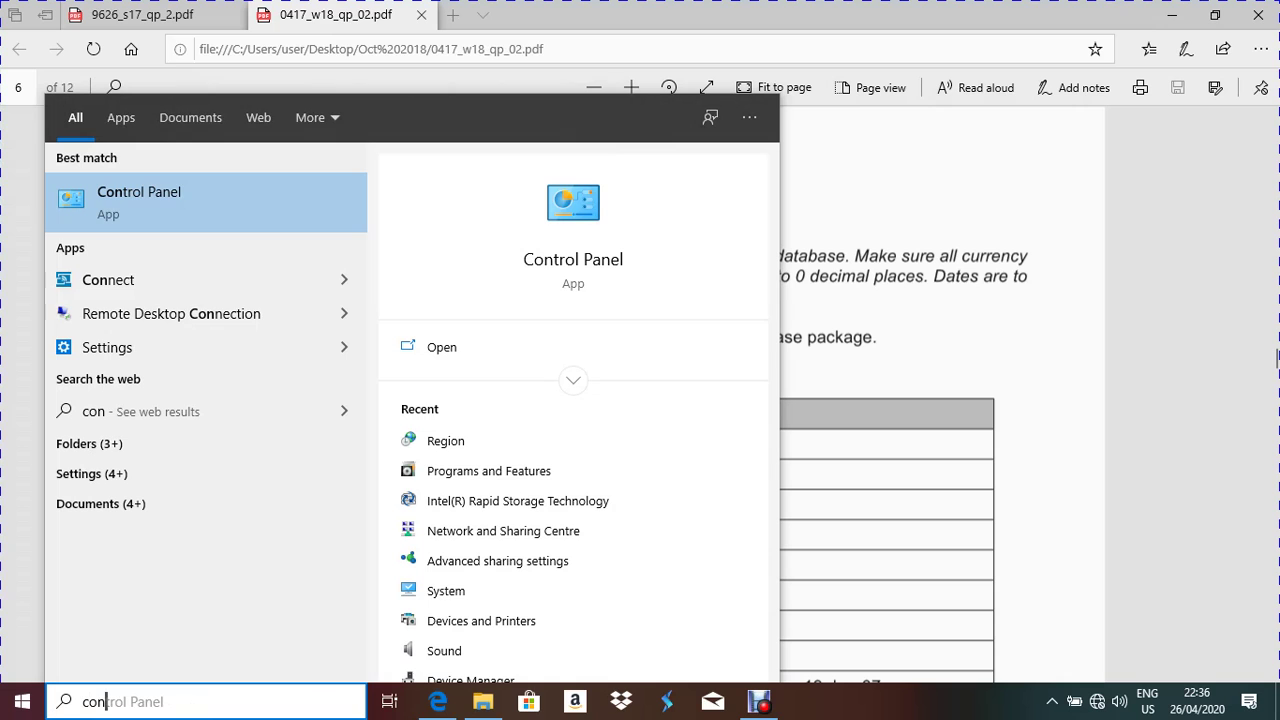
key("Return")
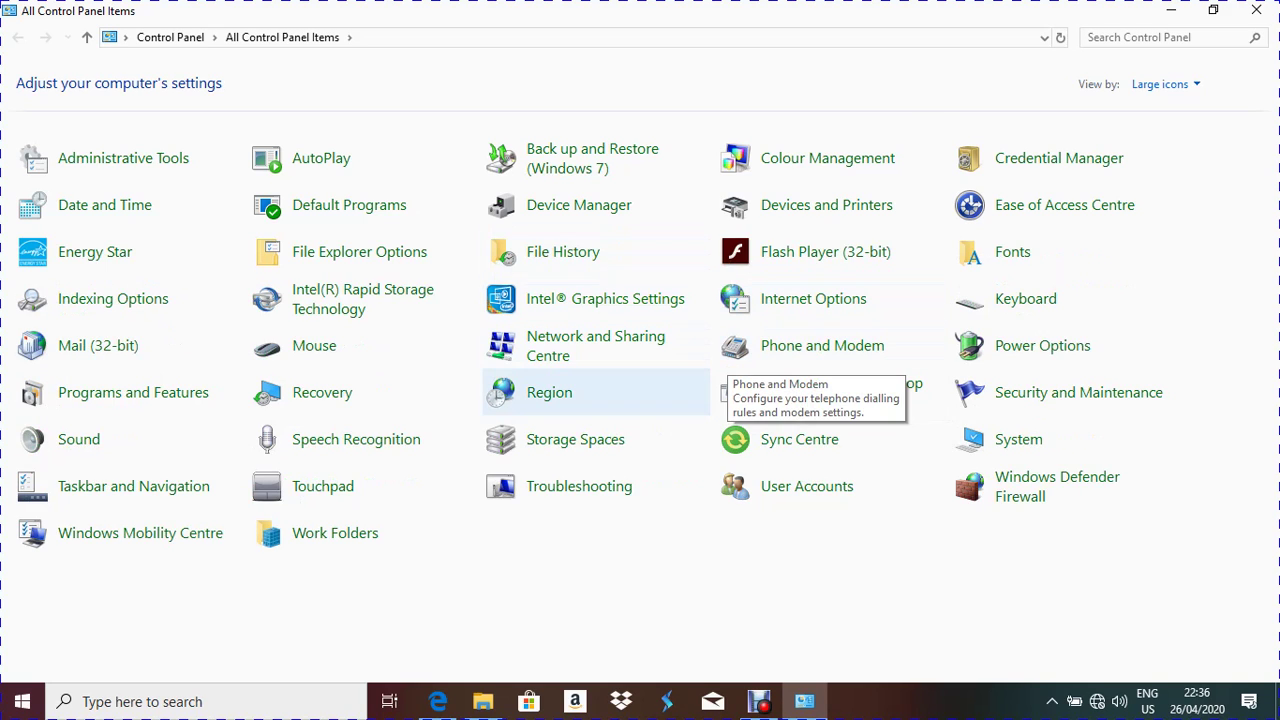
left_click(549, 392)
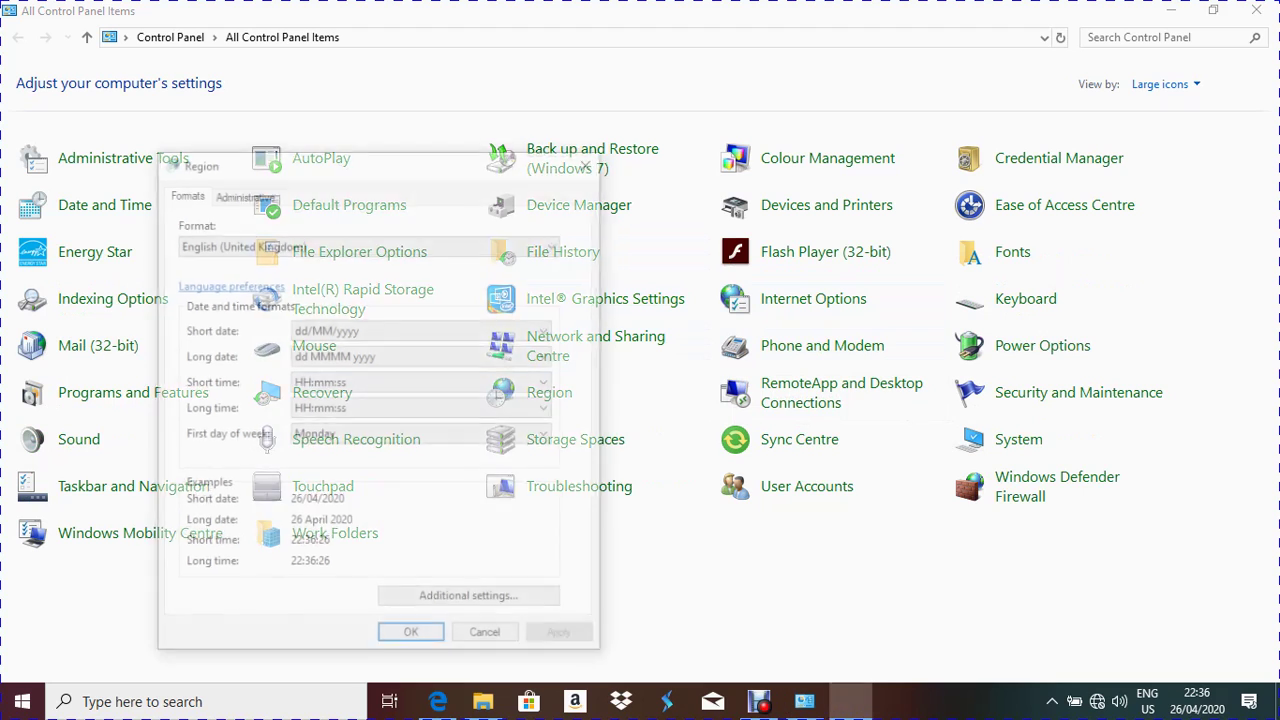
left_click(471, 600)
left_click(351, 177)
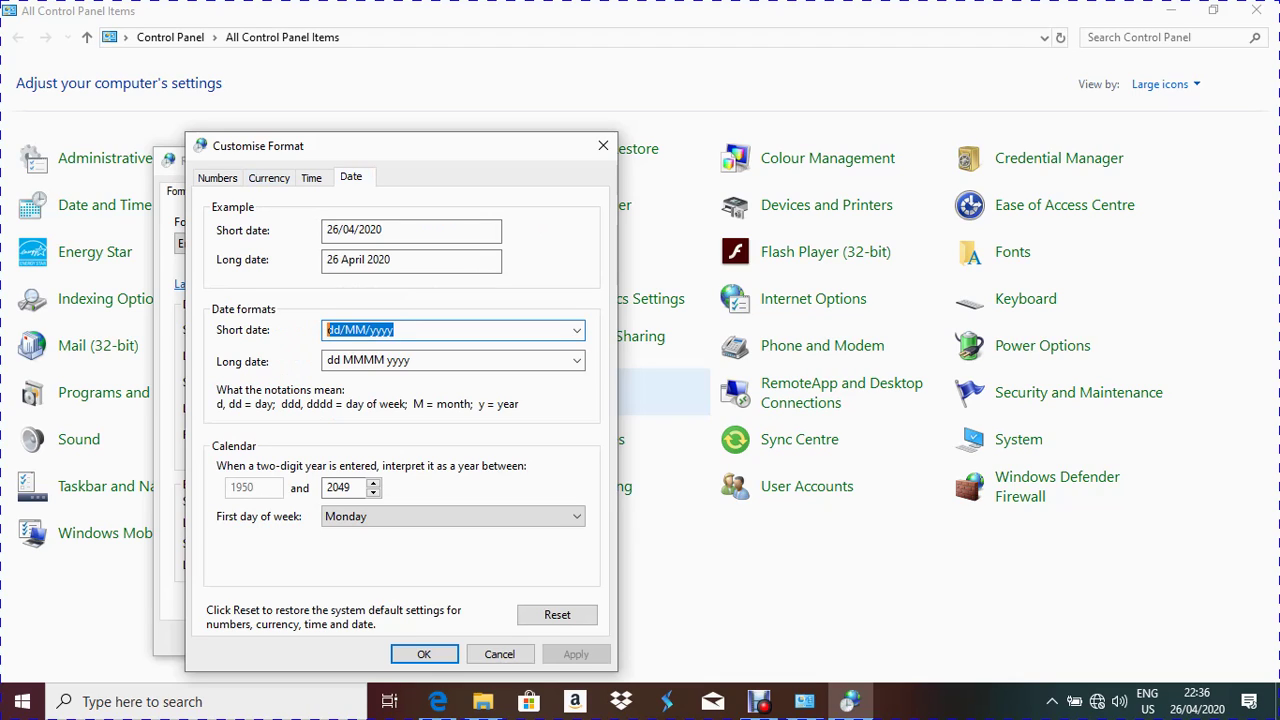
Enter dd-MMM-yy as the short date format, so dates read 26-Apr-20, and apply it in both dialogs
type("dd-")
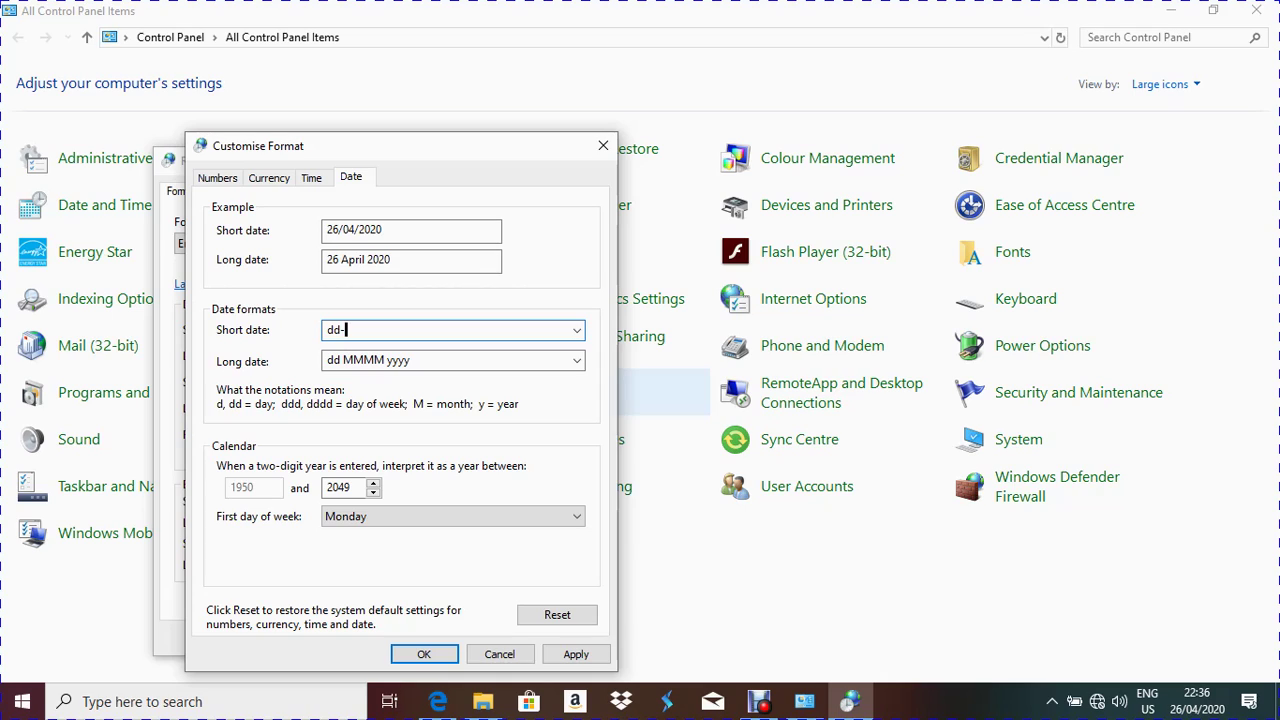
type("mmm-yy")
key("alt+Tab")
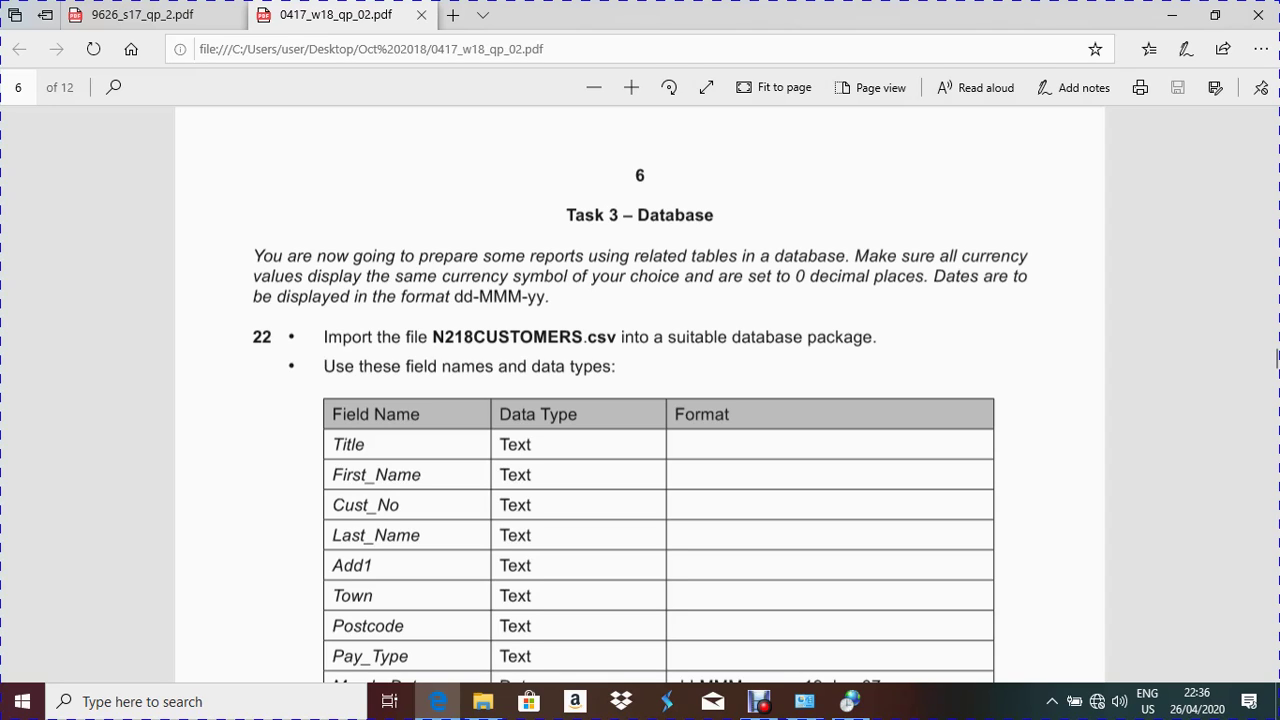
key("alt+Tab")
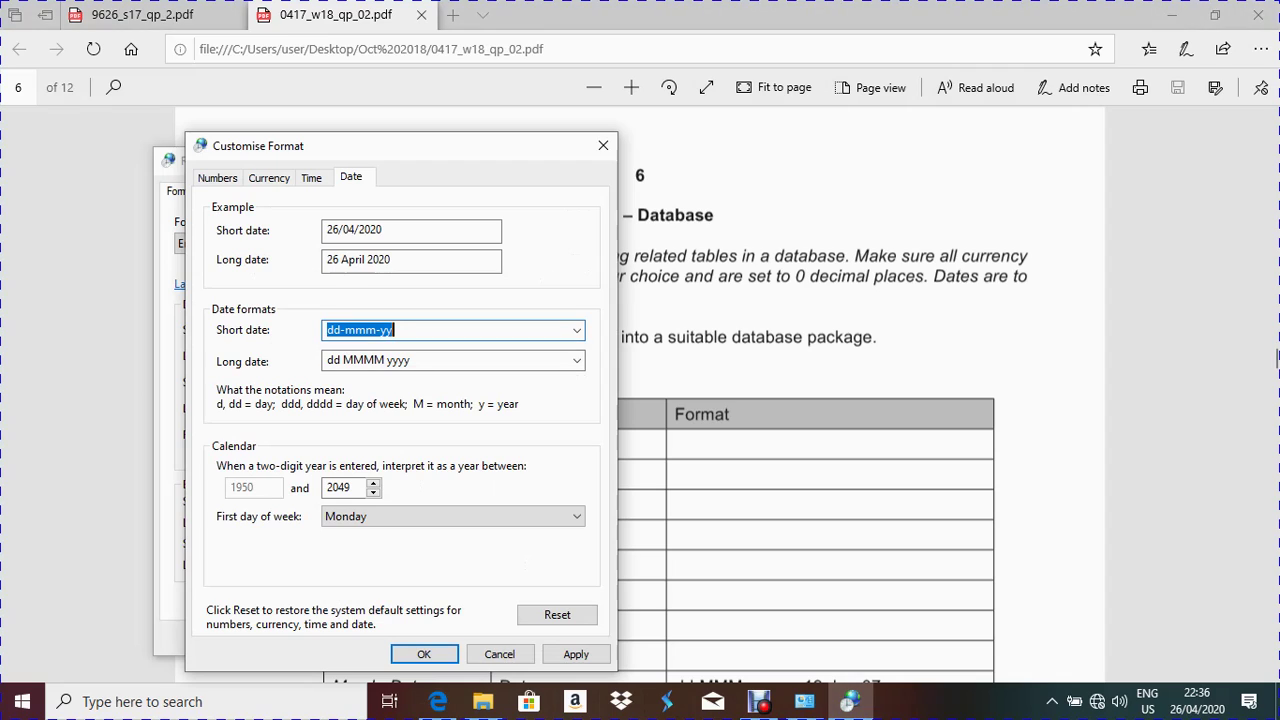
double_click(368, 330)
type("MM")
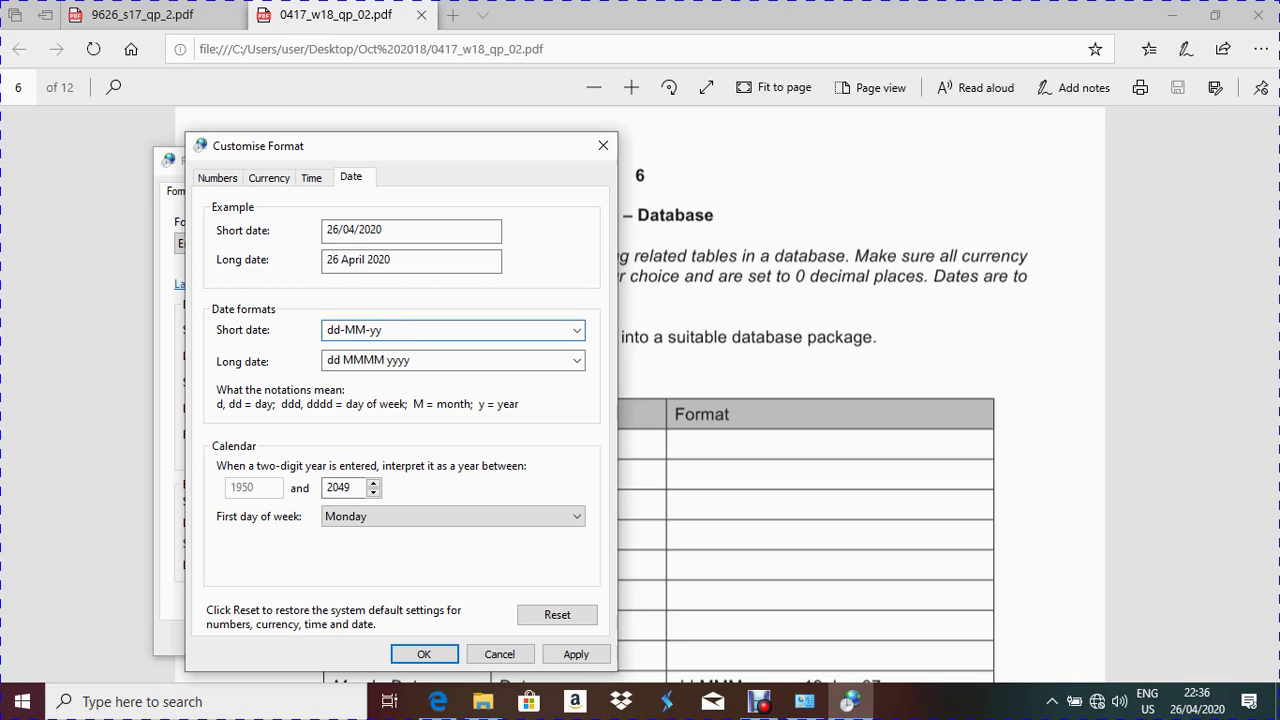
type("M")
left_click(576, 654)
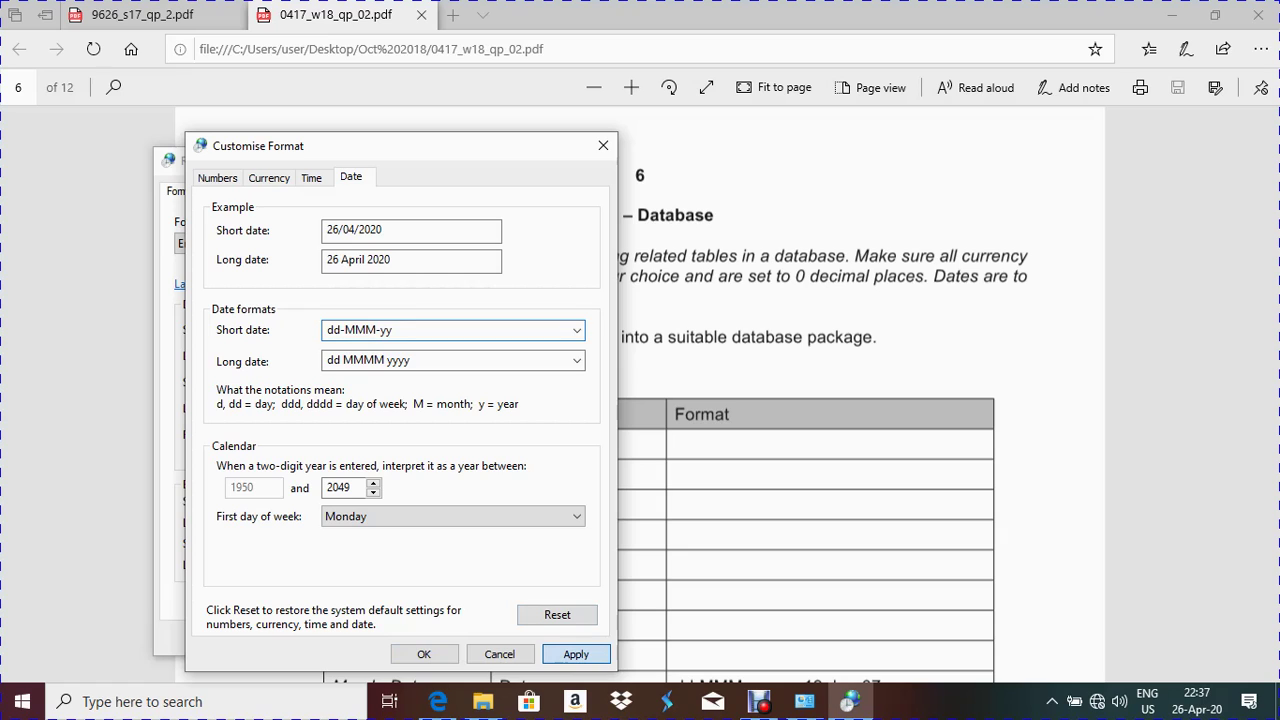
left_click(424, 654)
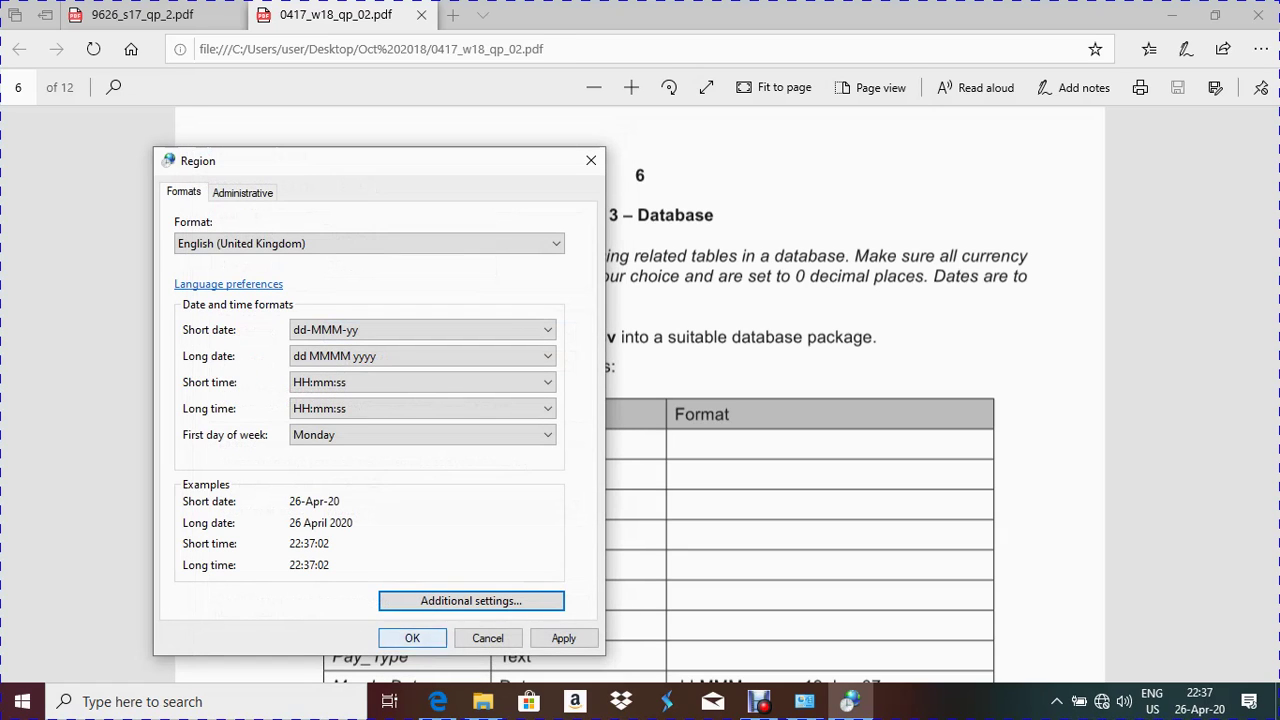
left_click(563, 638)
key("Return")
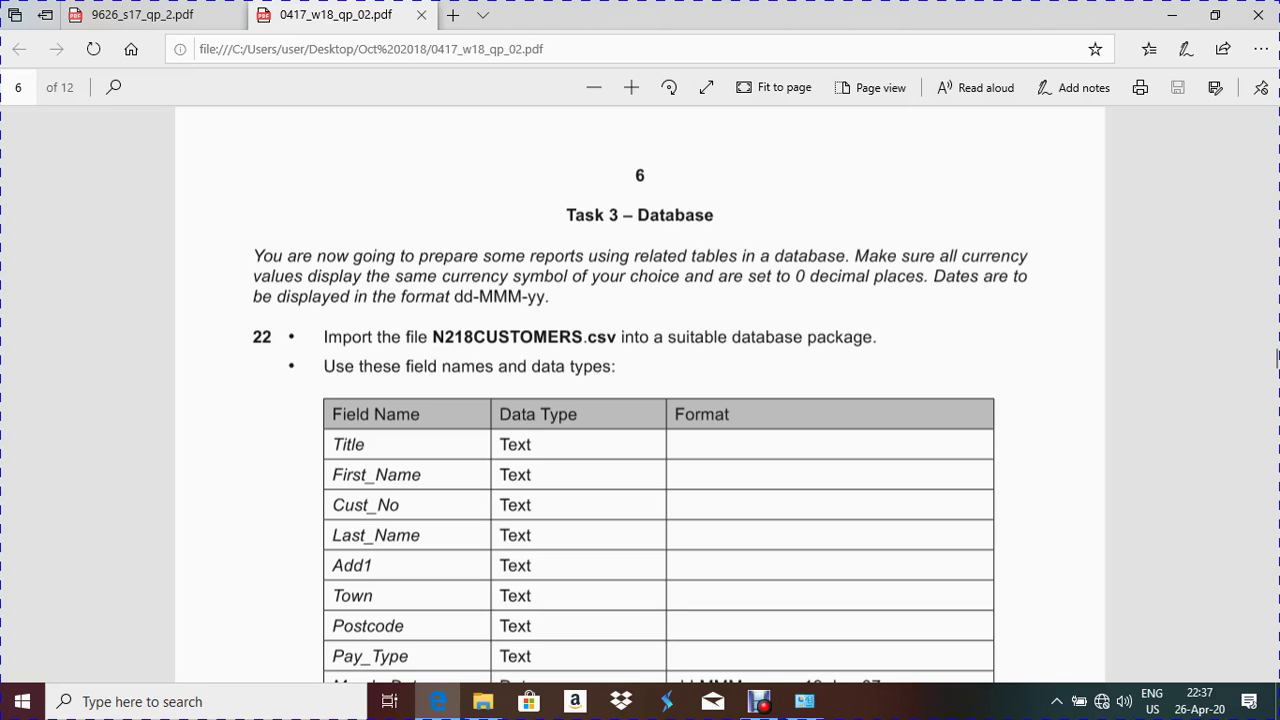
Scroll the field table down to the Memb_Date row, then search 'A' to find Microsoft Access 2010
scroll(640, 400, "down", 2)
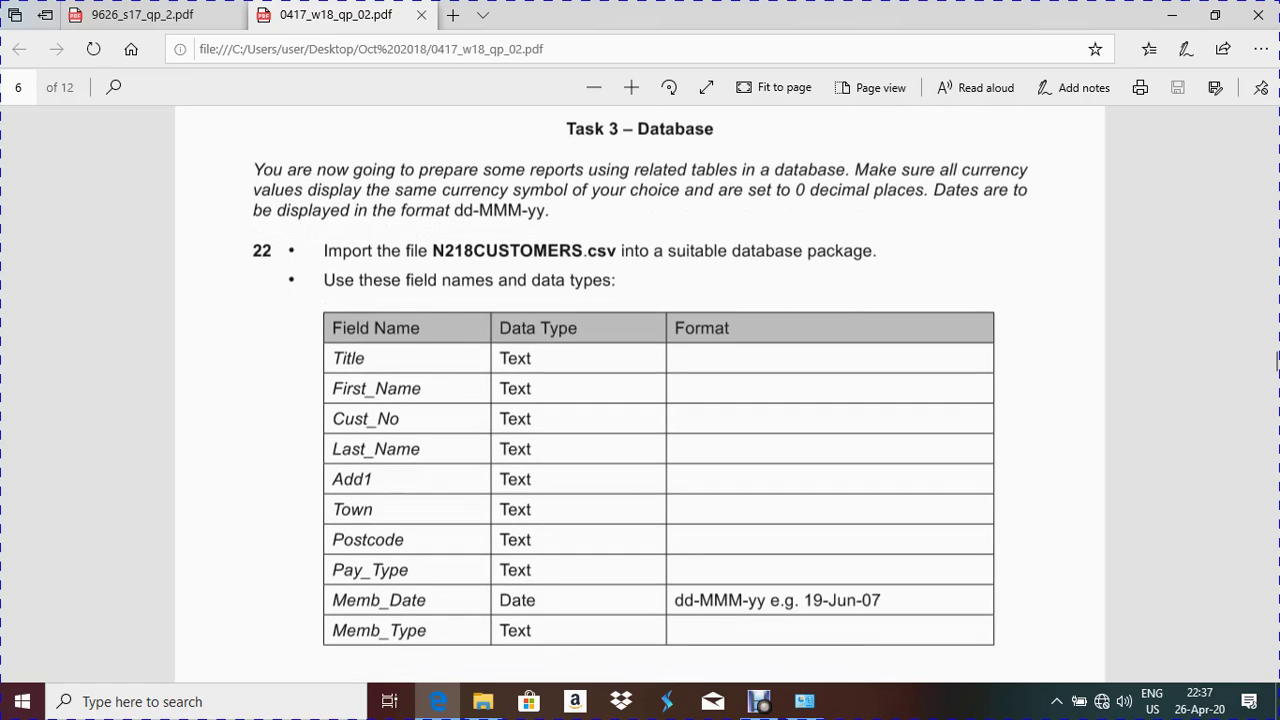
key("super+s")
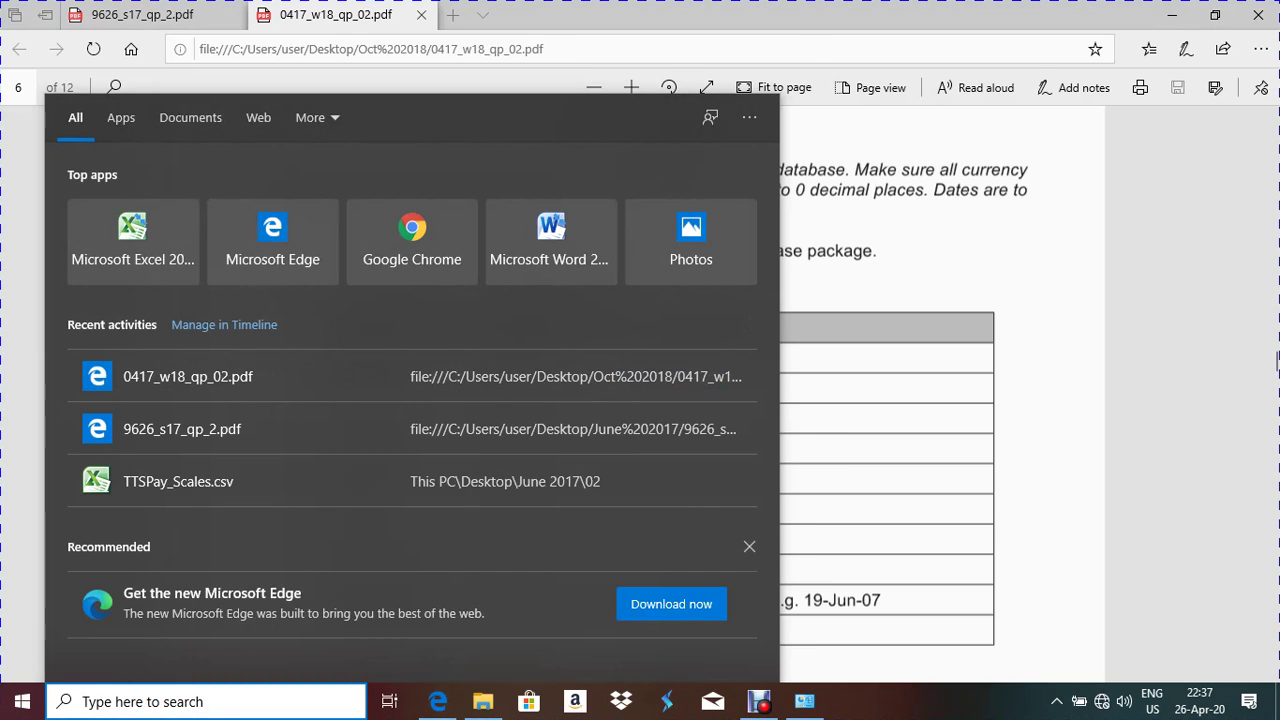
key("super")
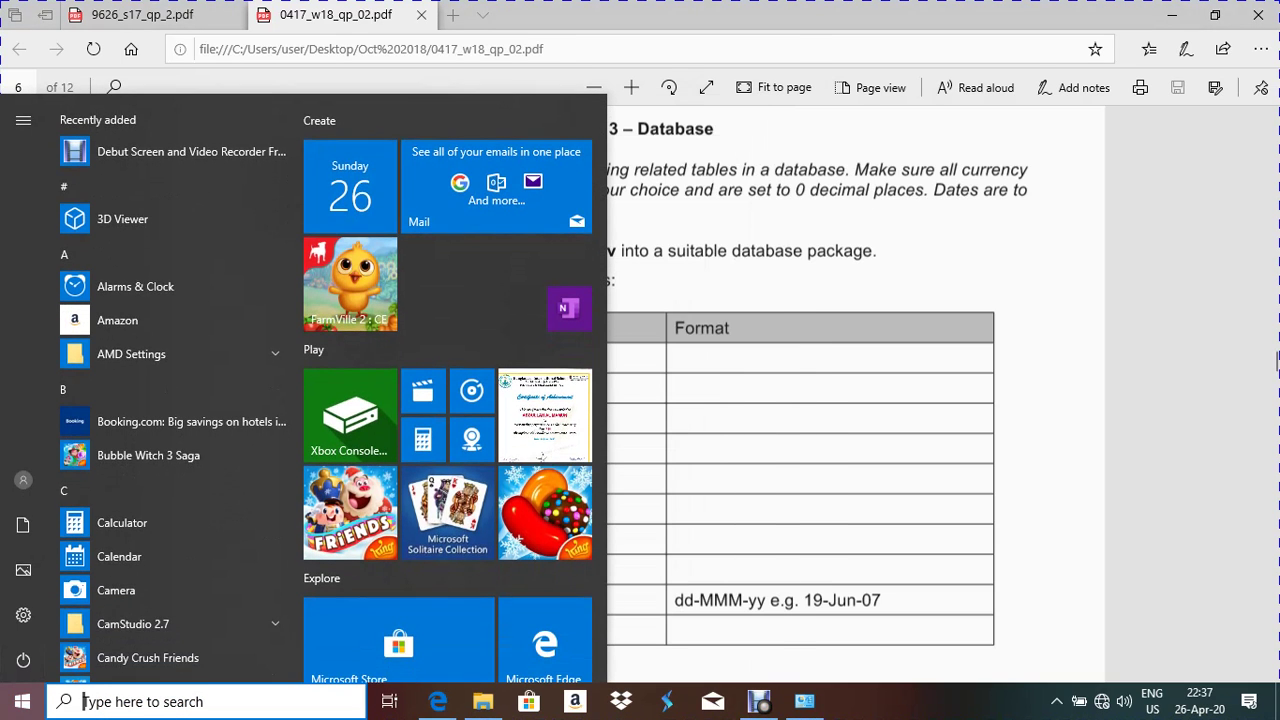
key("super+s")
type("A")
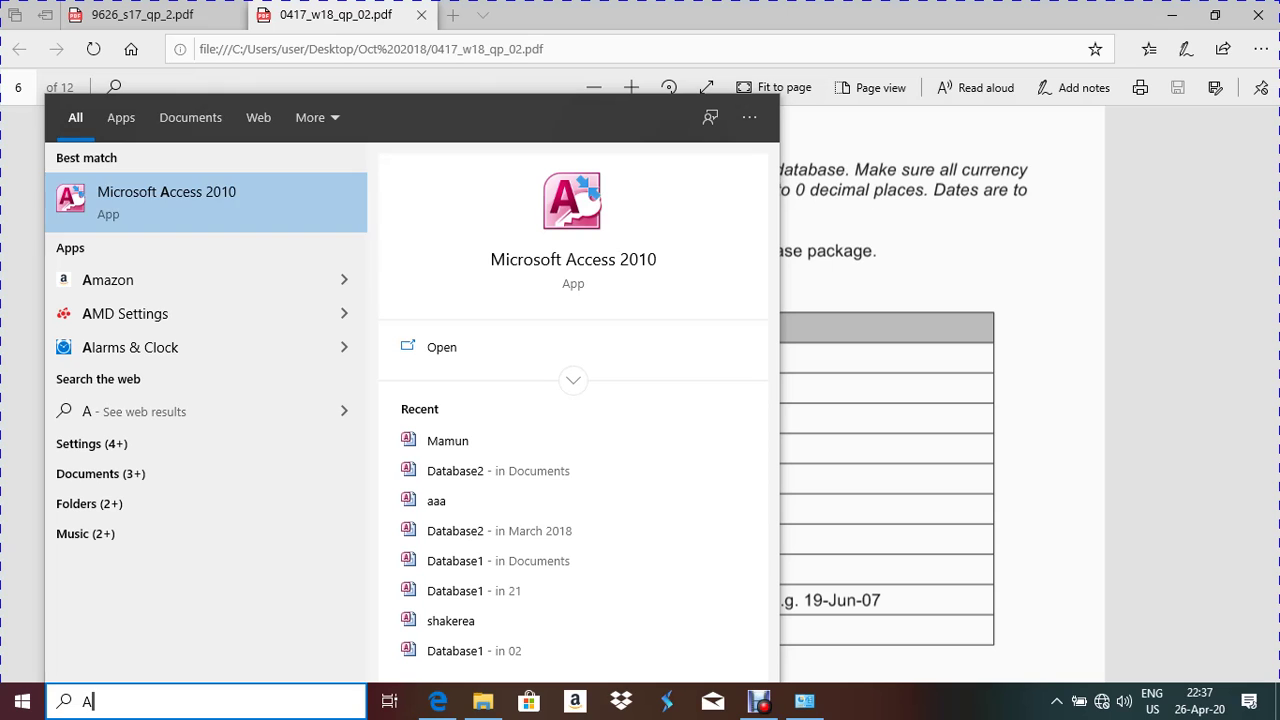
Launch Microsoft Access 2010 and dismiss the activation notice
key("Return")
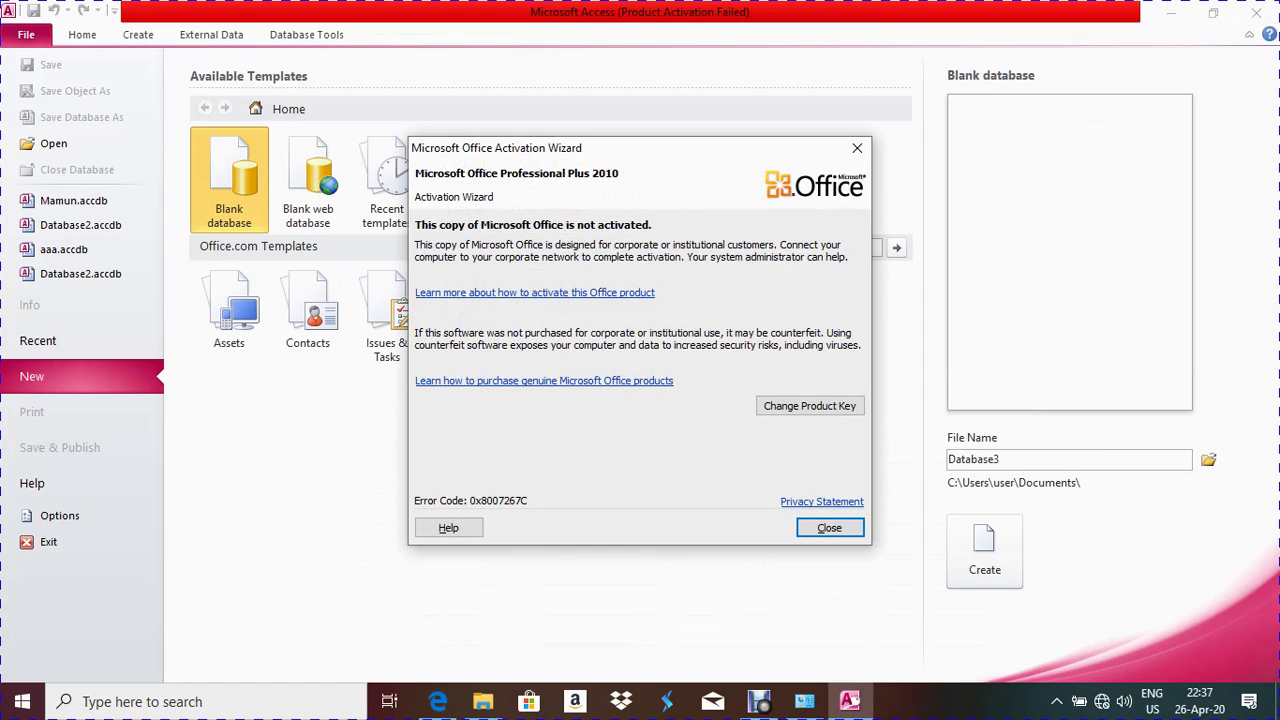
key("Return")
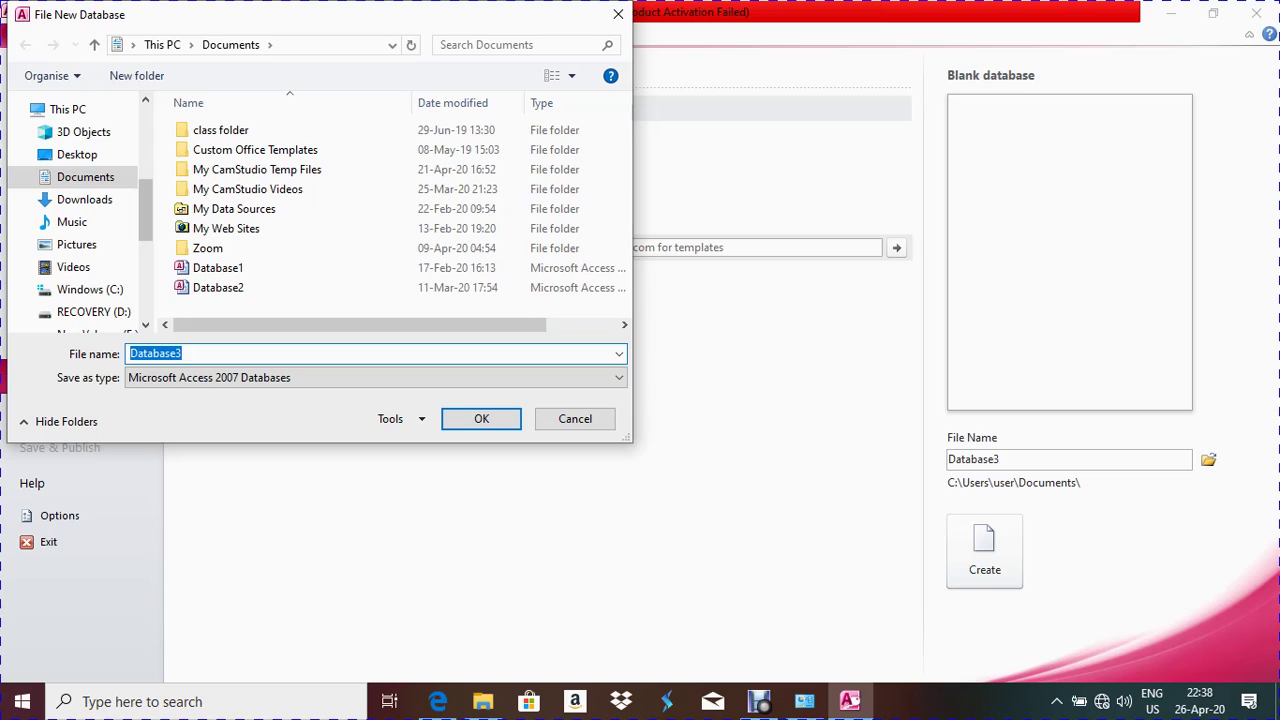
Place the blank database in Desktop\Oct 2018\02, with the user's name as its file name
scroll(80, 220, "up", 5)
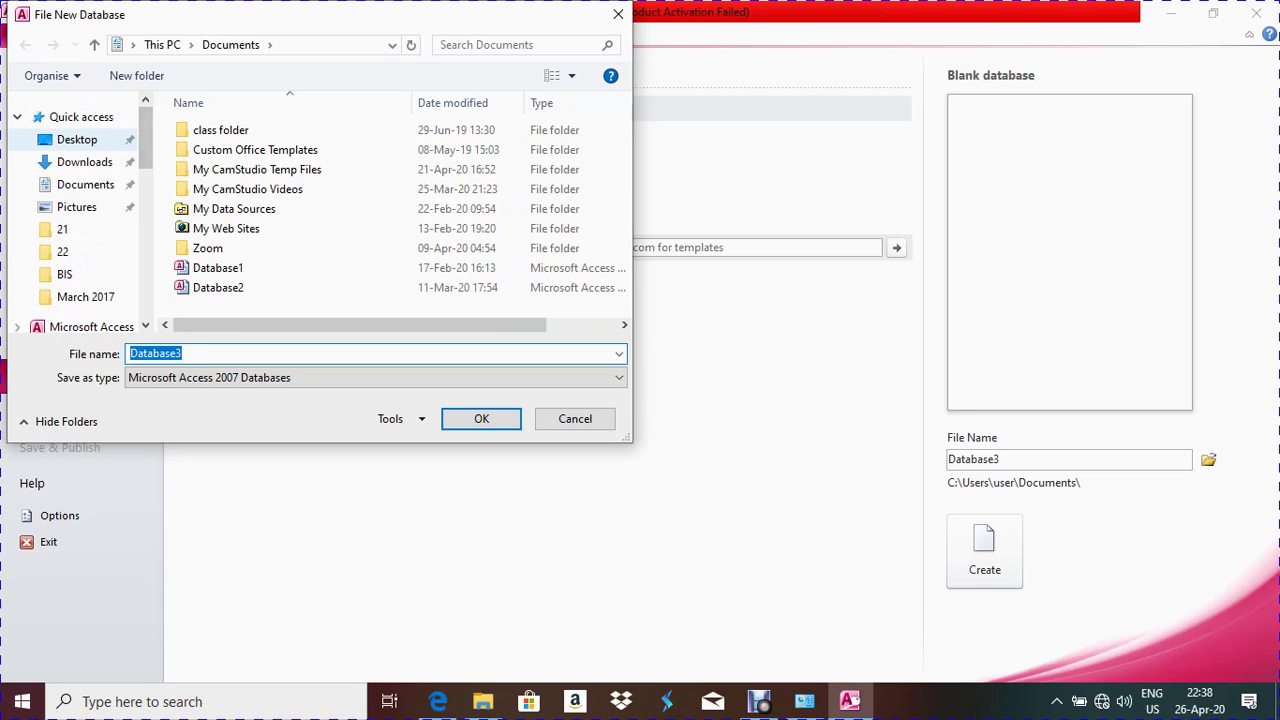
left_click(77, 139)
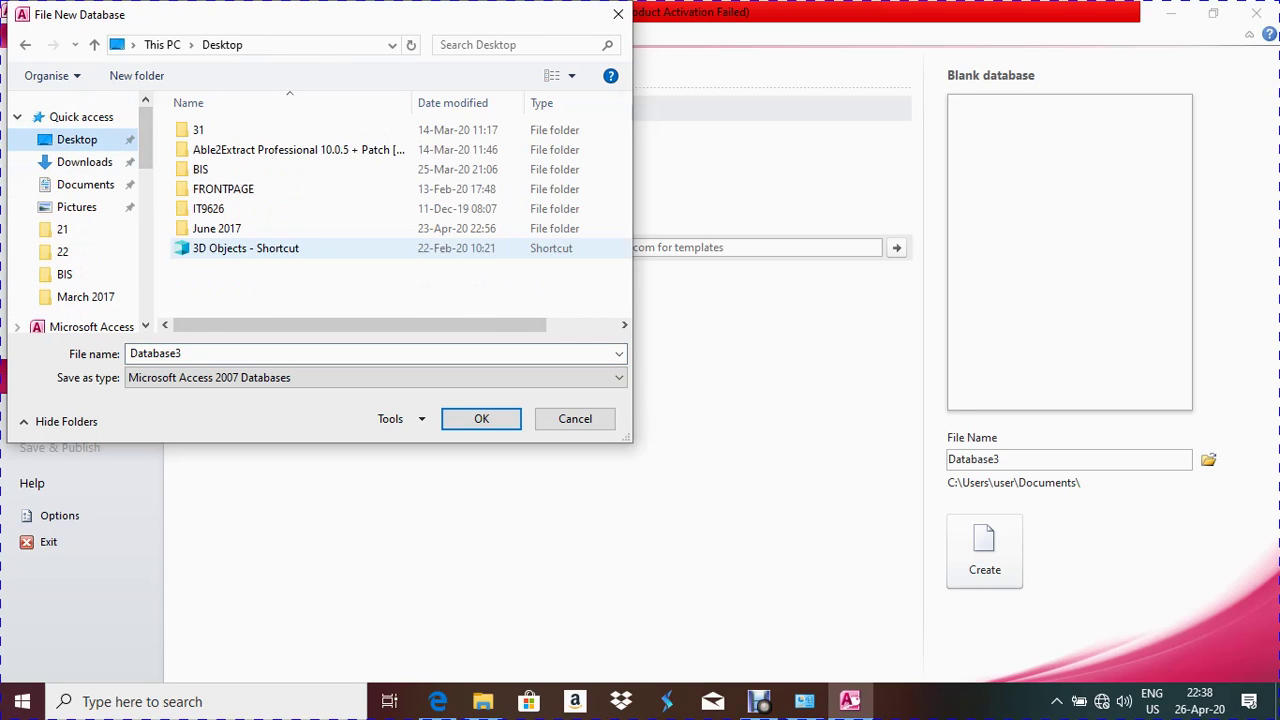
left_click(221, 248)
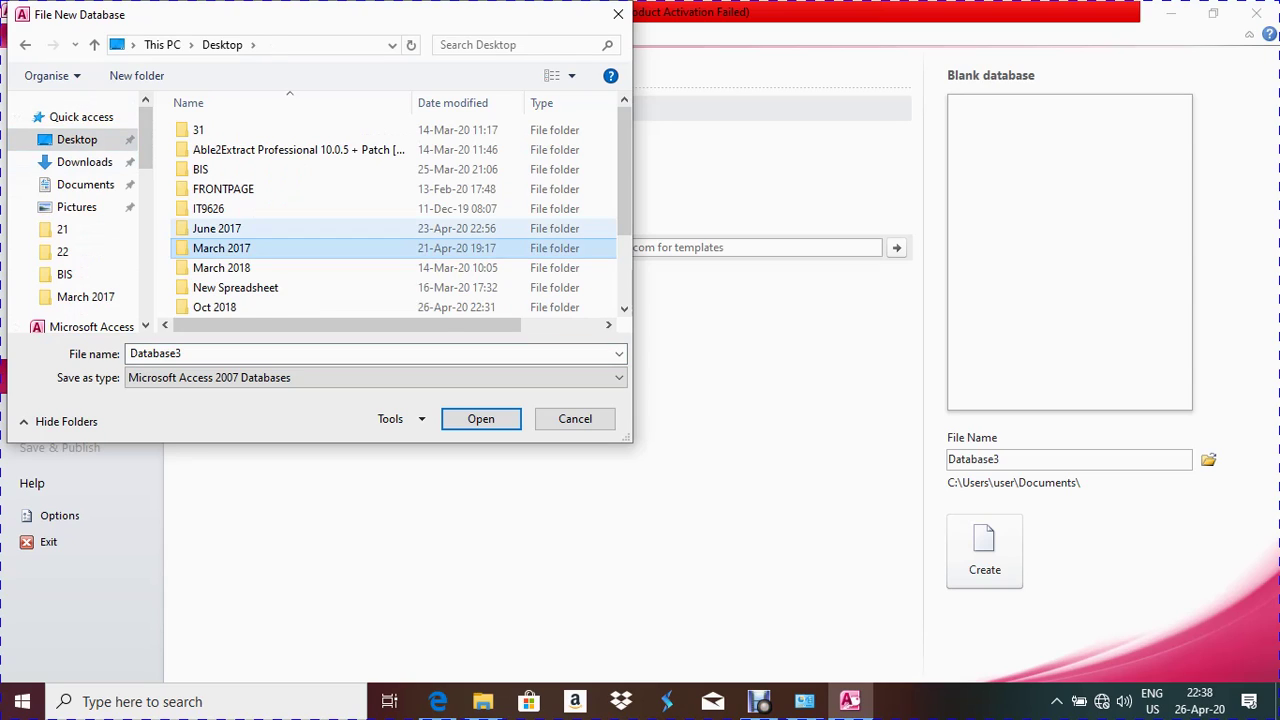
scroll(300, 228, "down", 2)
left_click(214, 207)
double_click(214, 207)
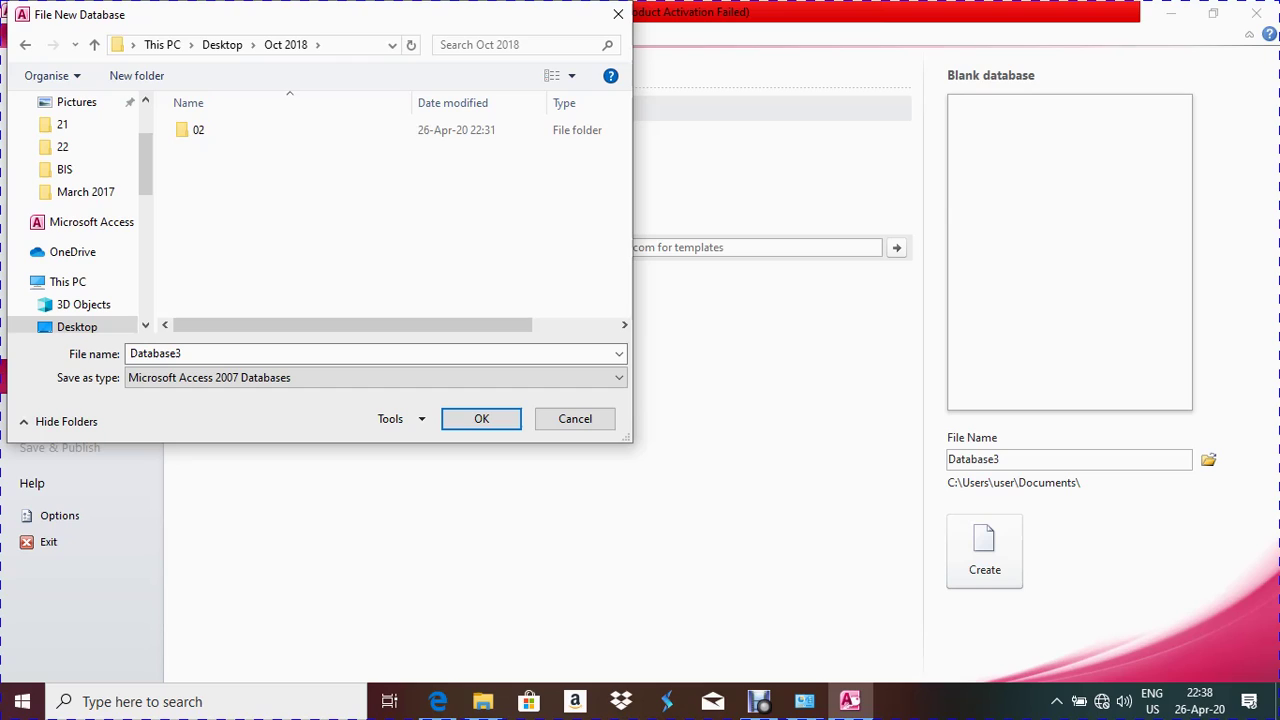
left_click(198, 130)
double_click(198, 130)
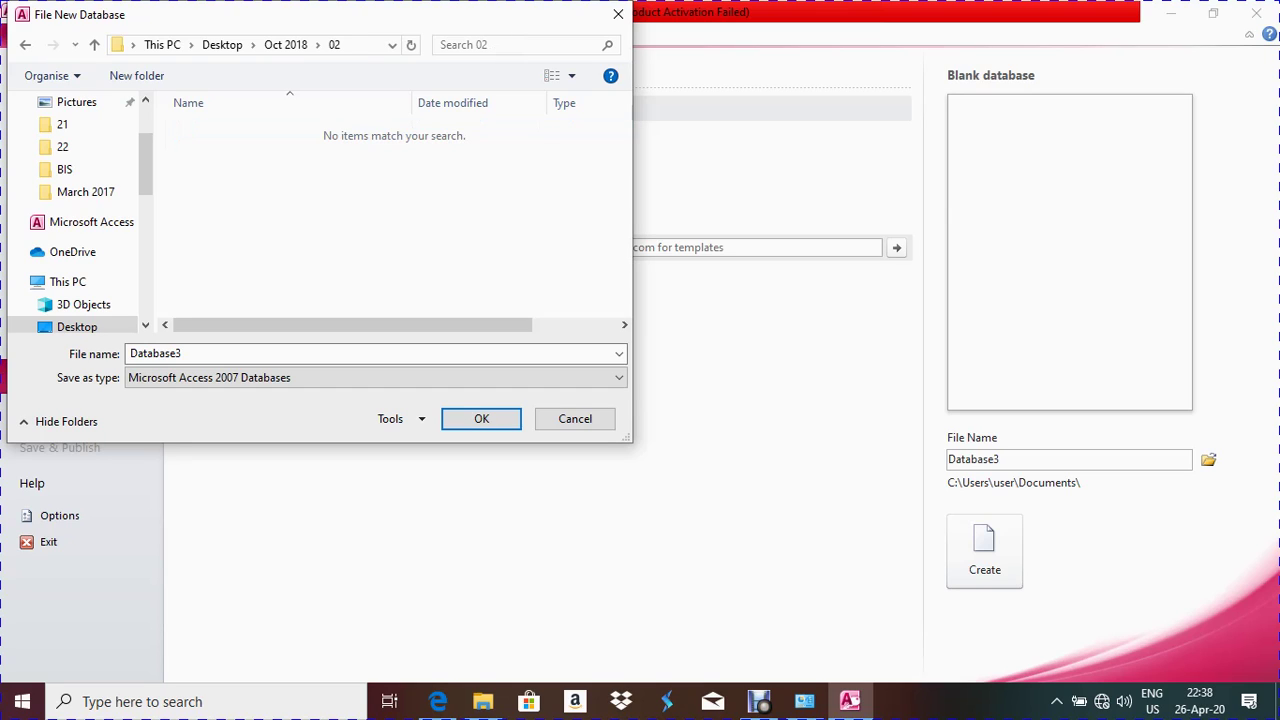
double_click(155, 353)
type("Mamun")
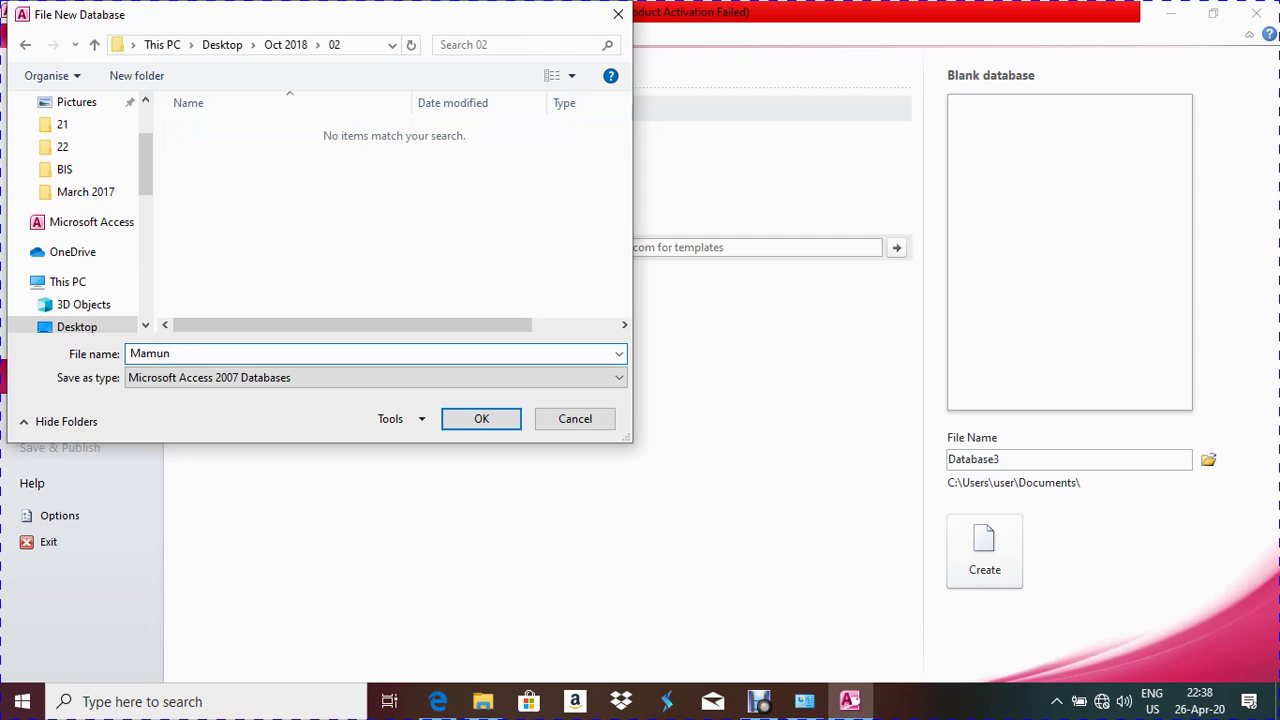
left_click(481, 418)
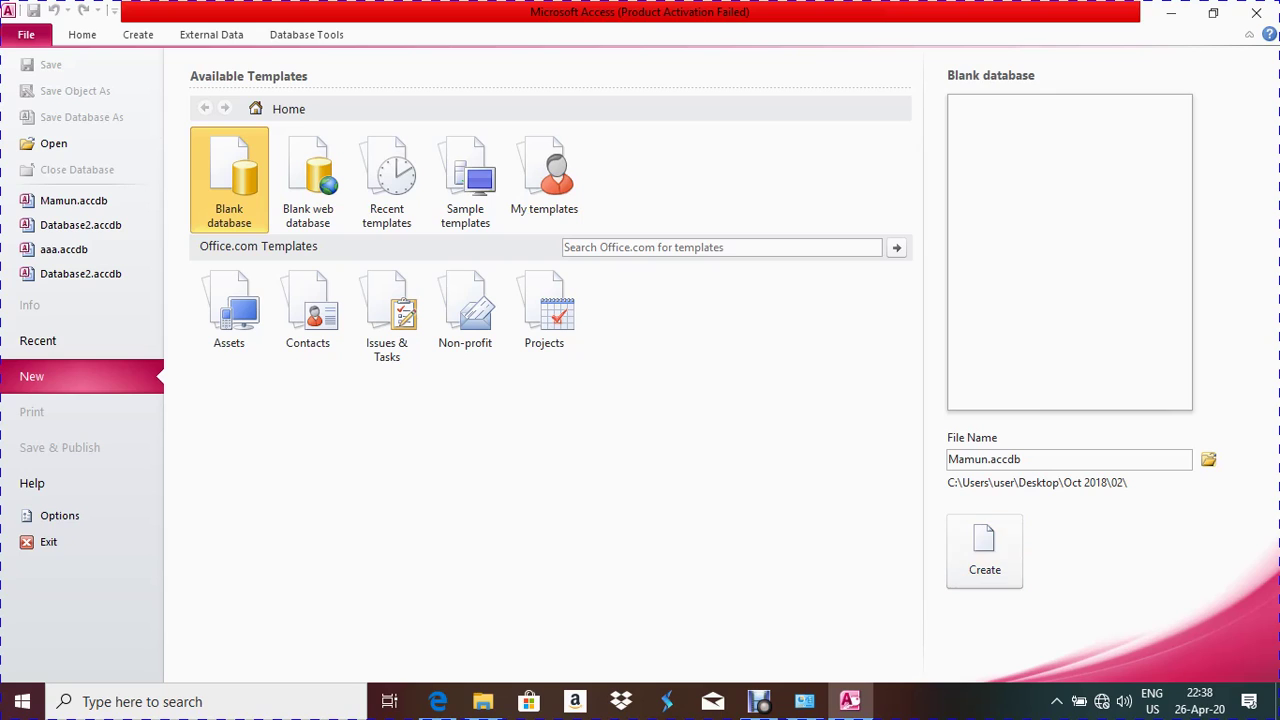
Create the blank database, close the empty Table1, and show the External Data options
key("Return")
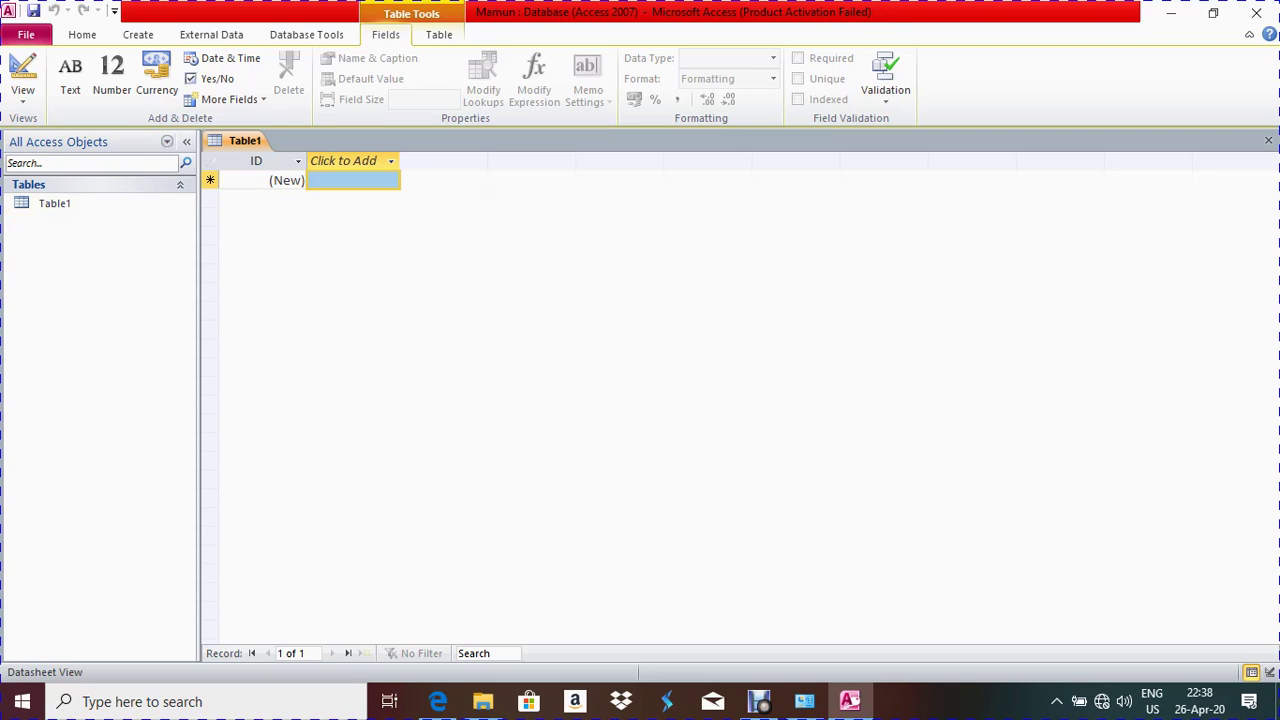
left_click(1268, 140)
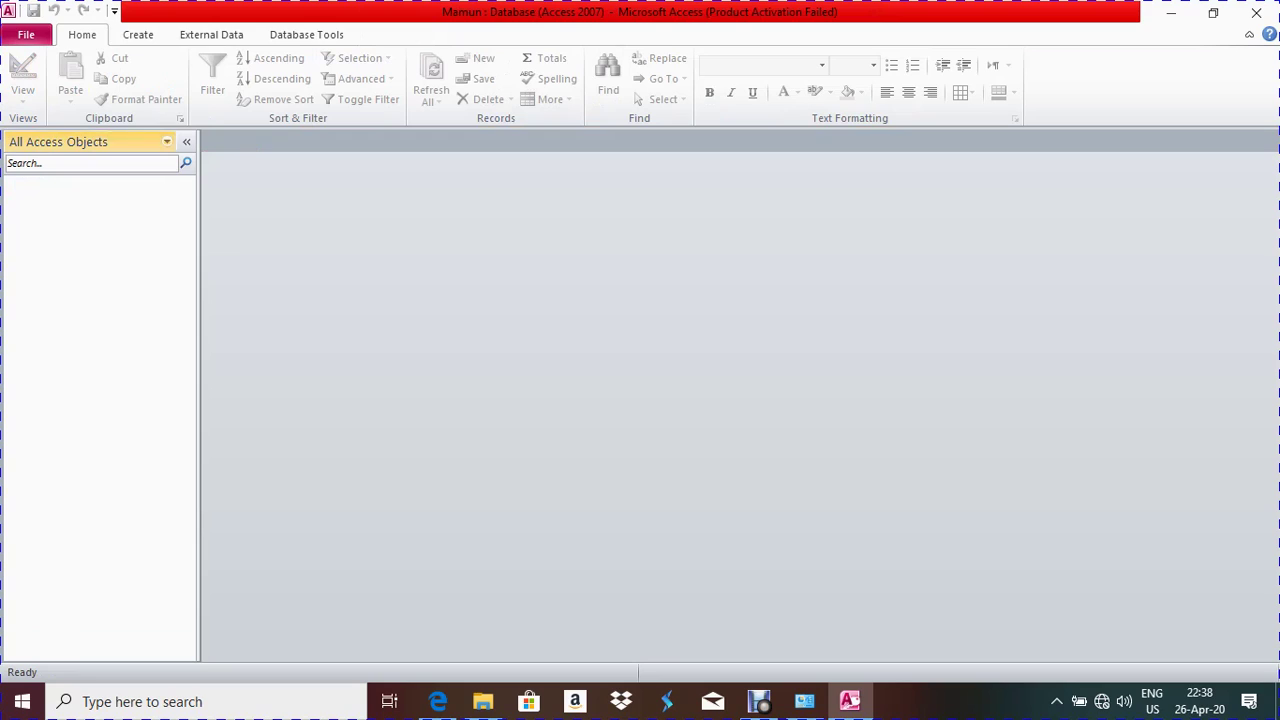
left_click(211, 34)
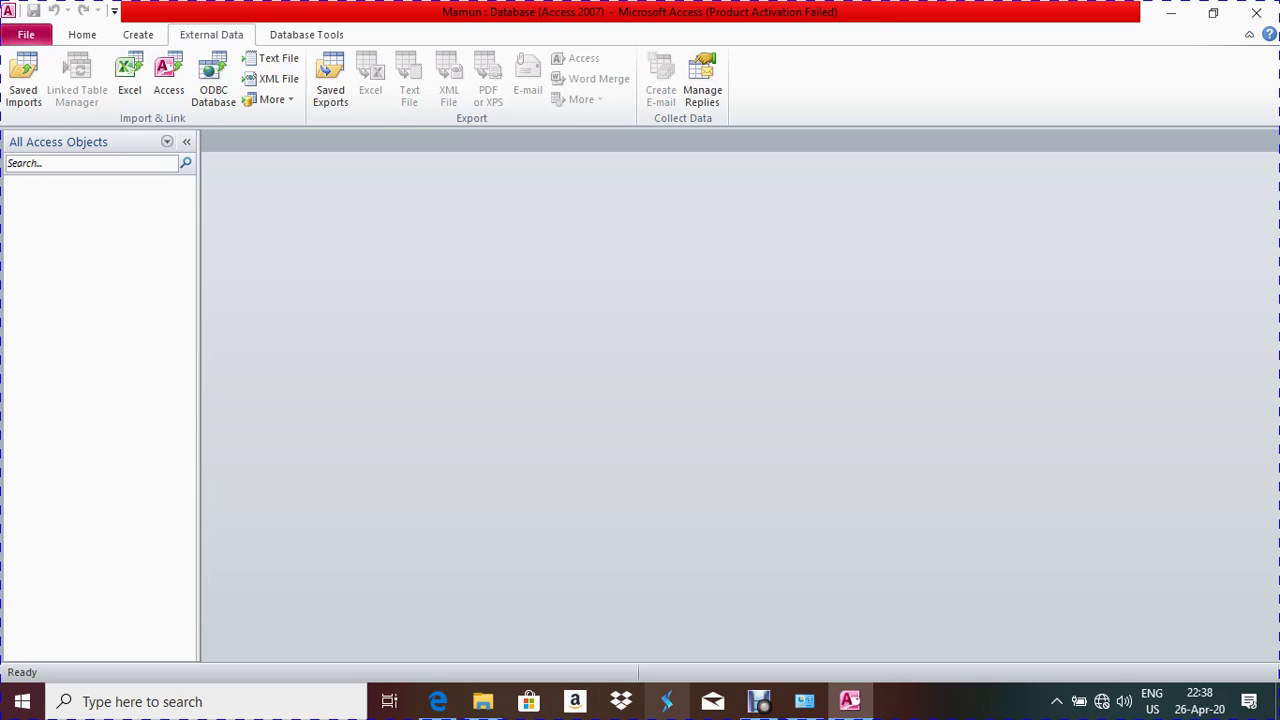
left_click(437, 701)
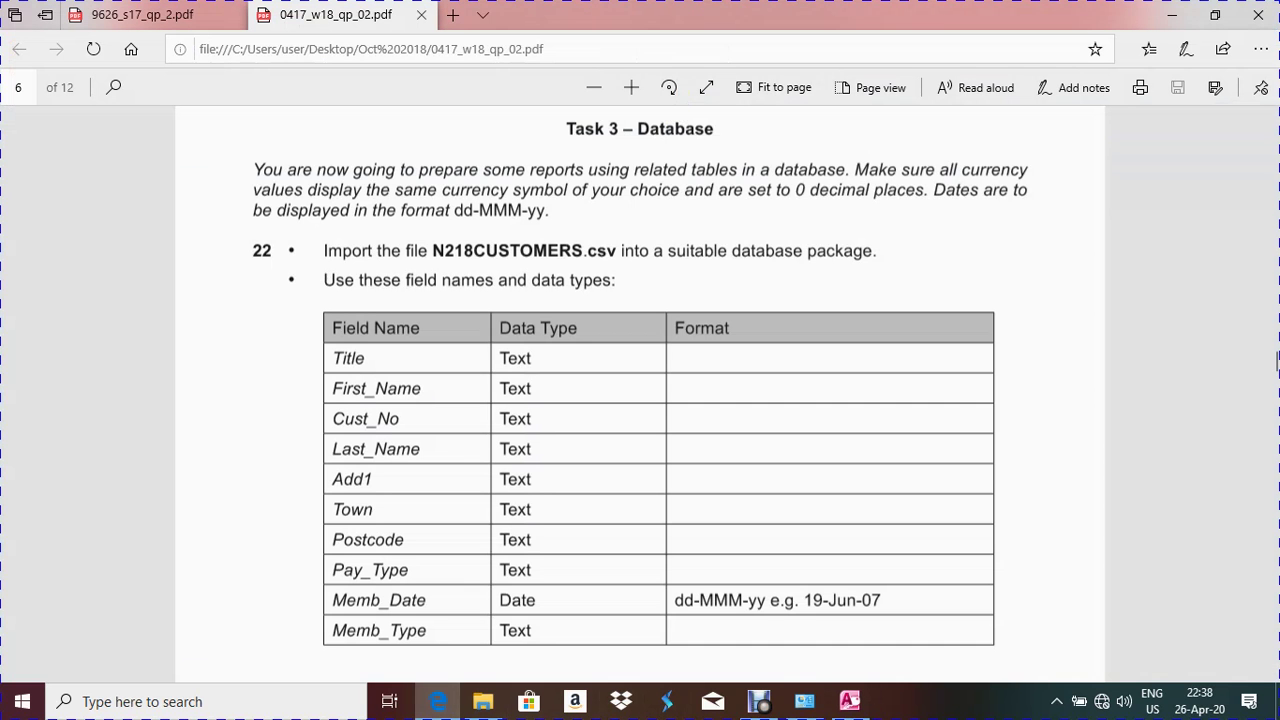
key("alt+Tab")
Pick N218CUSTOMERS.csv from Desktop\Oct 2018\02 as the text file to import into a new table
left_click(270, 58)
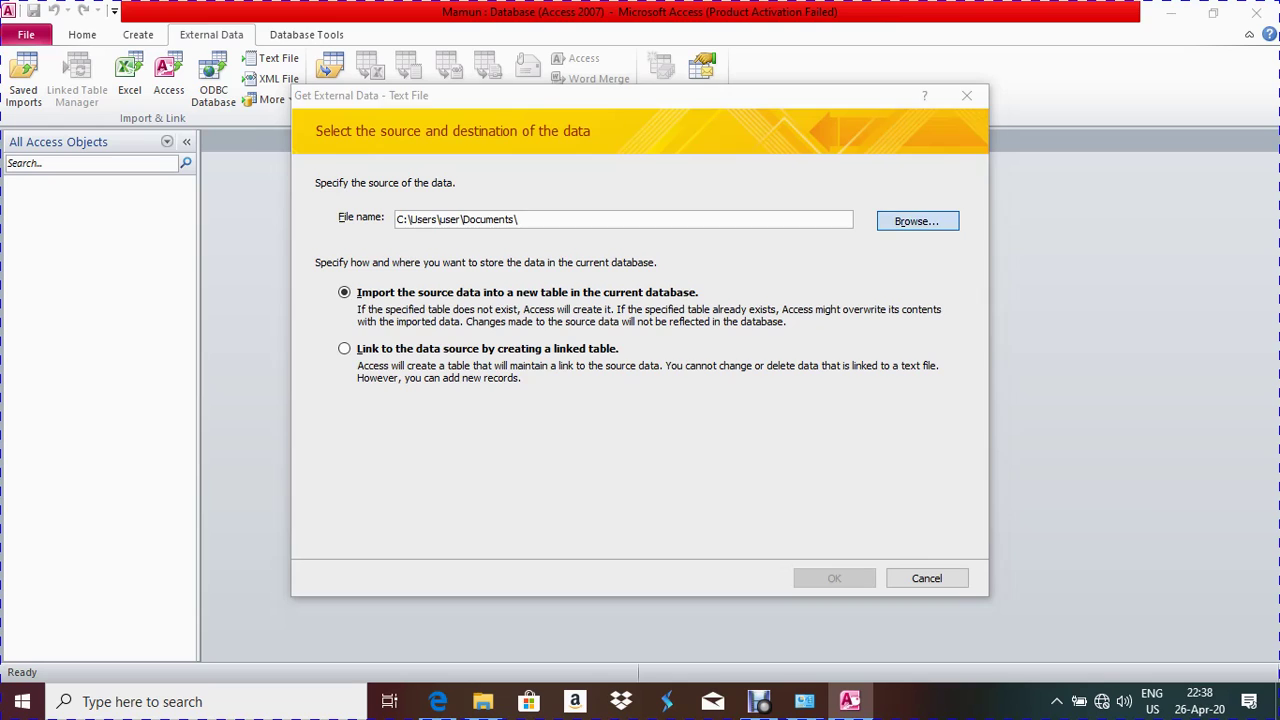
left_click(917, 221)
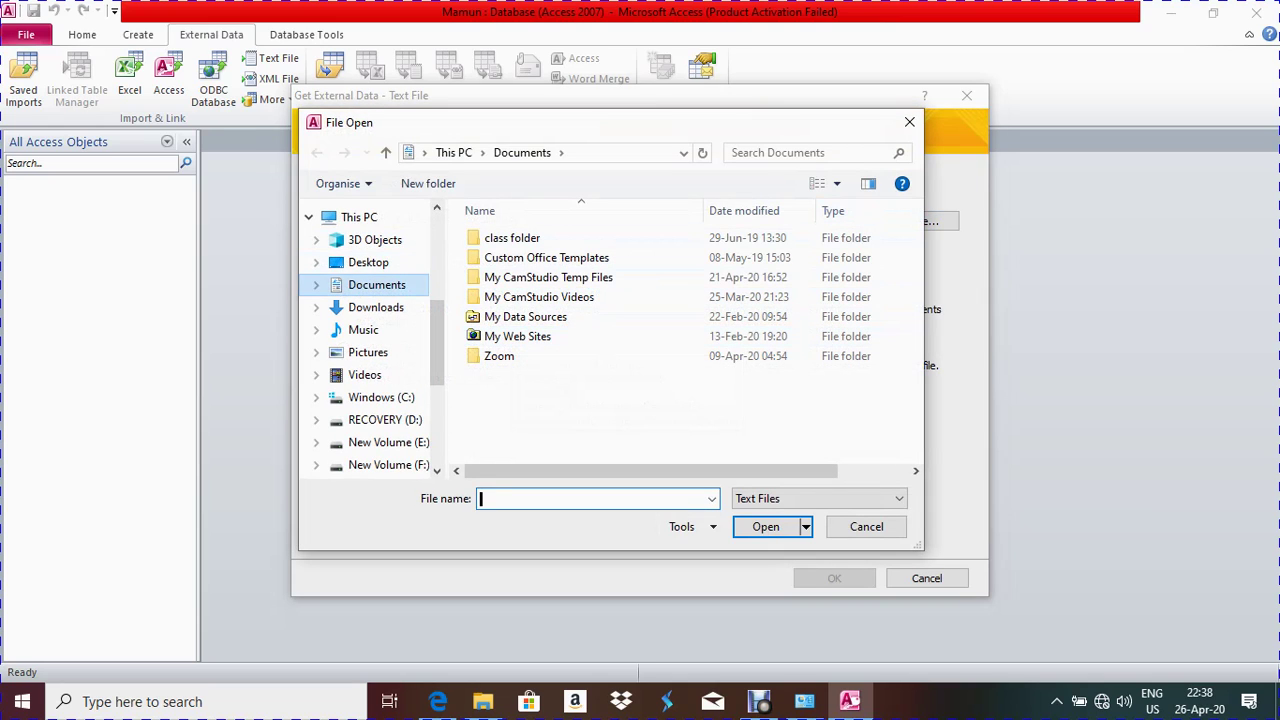
left_click(368, 262)
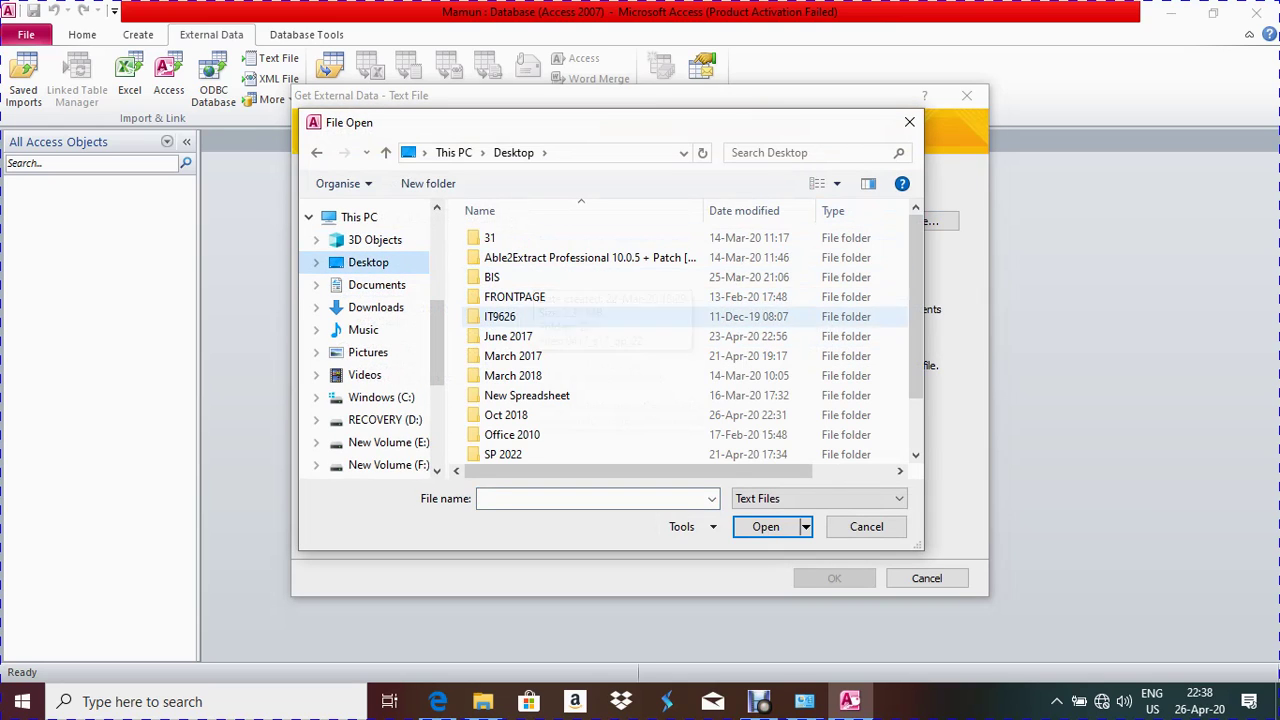
left_click(506, 415)
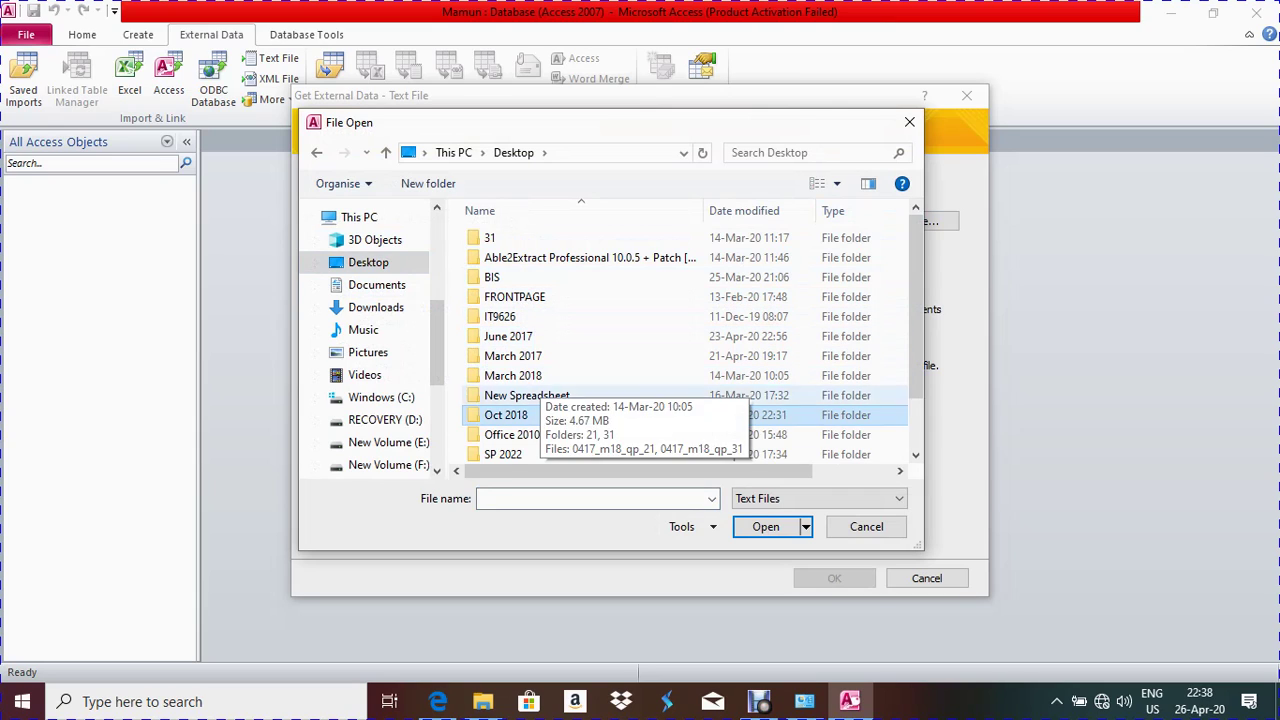
double_click(506, 415)
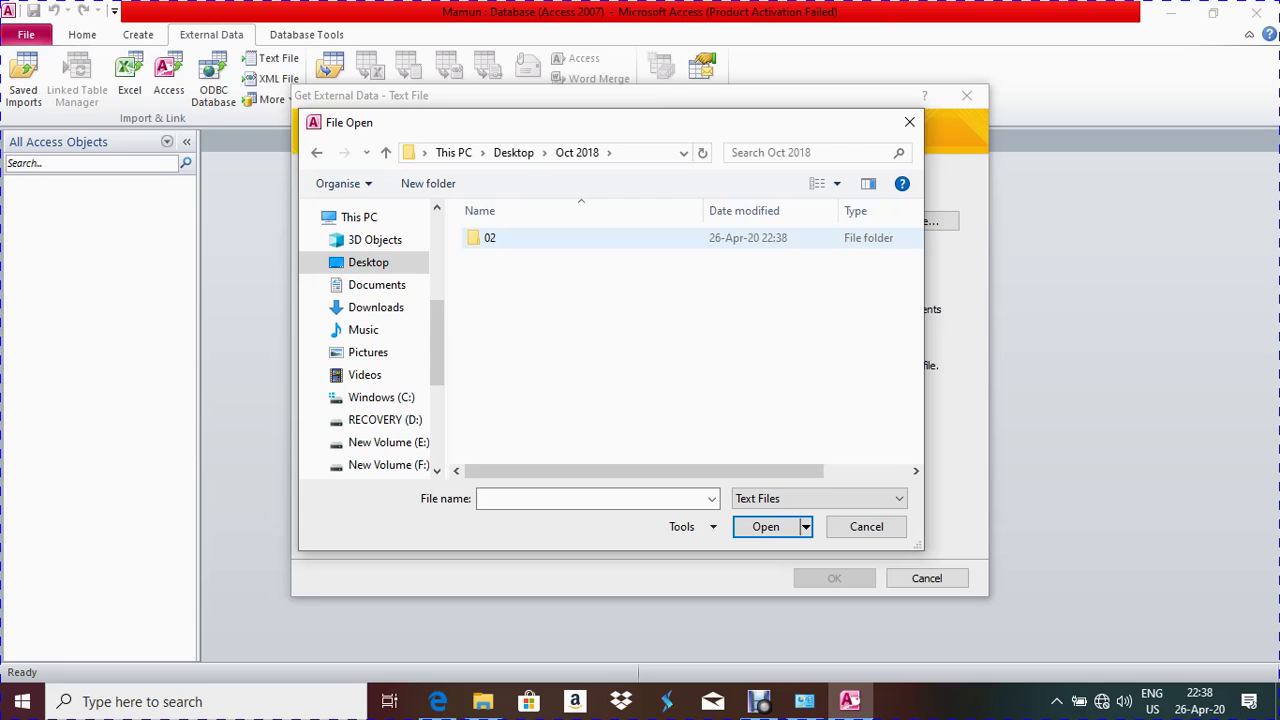
double_click(490, 238)
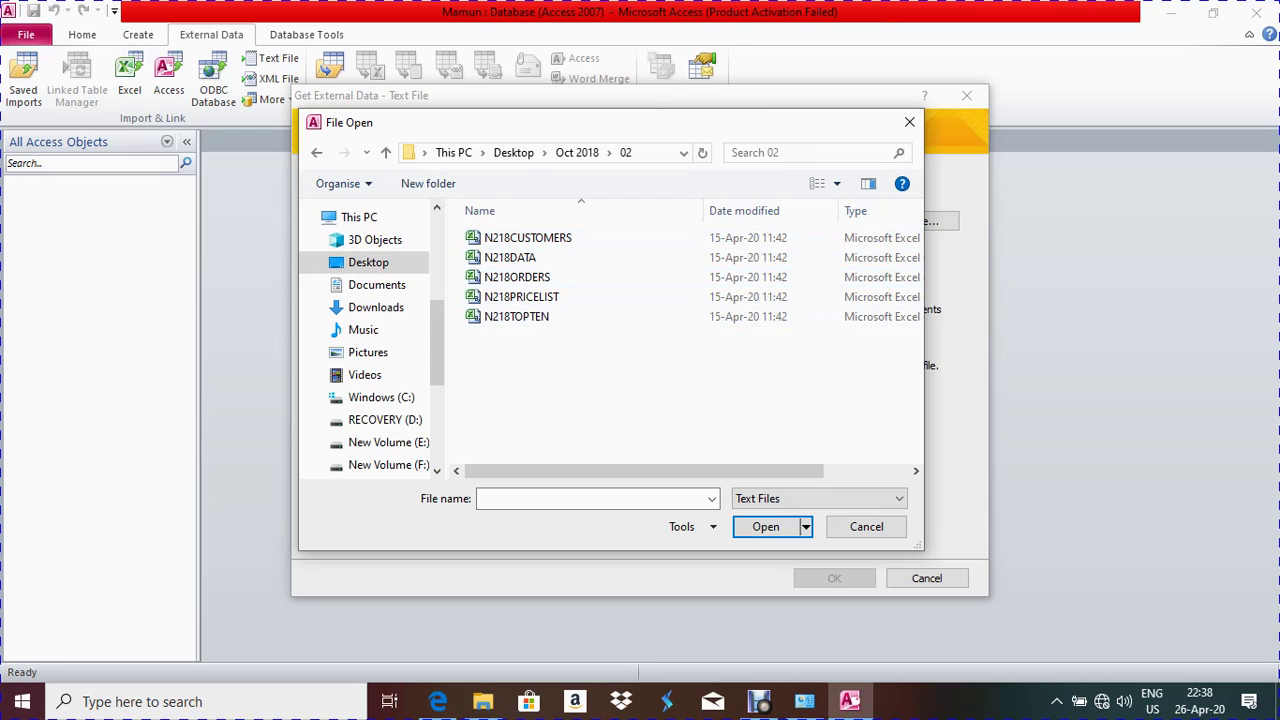
left_click(437, 701)
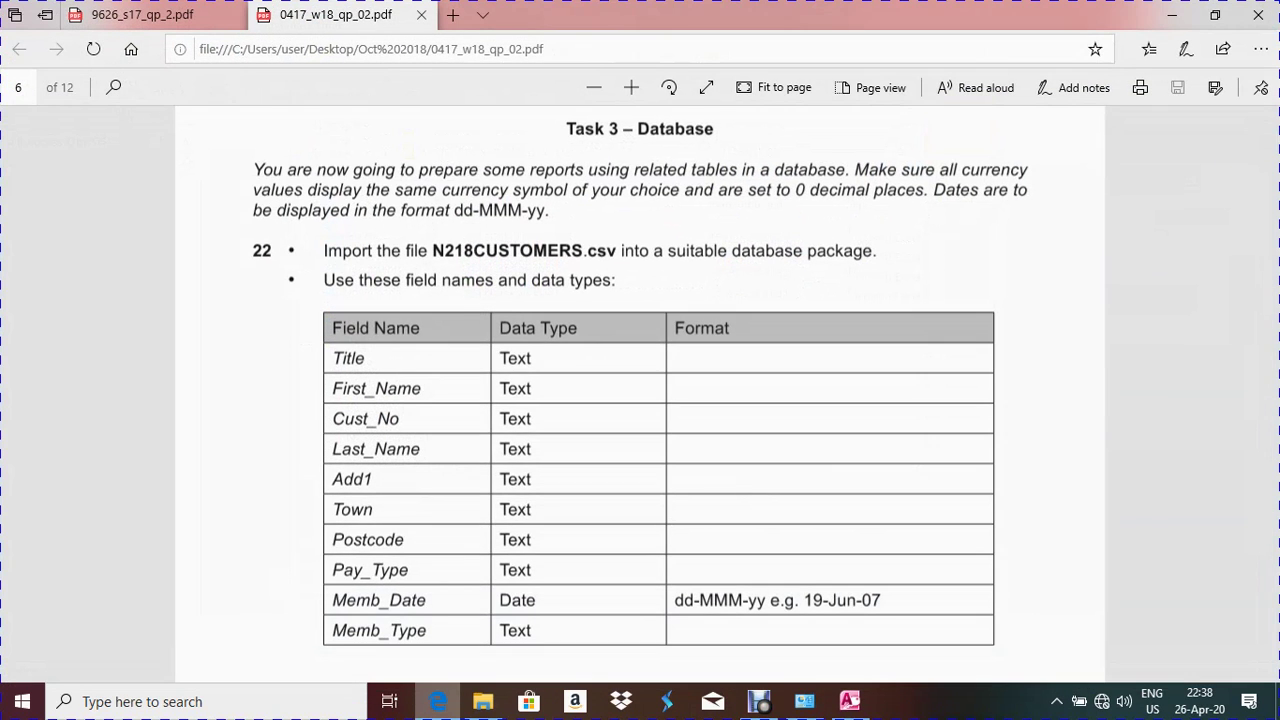
left_click(437, 701)
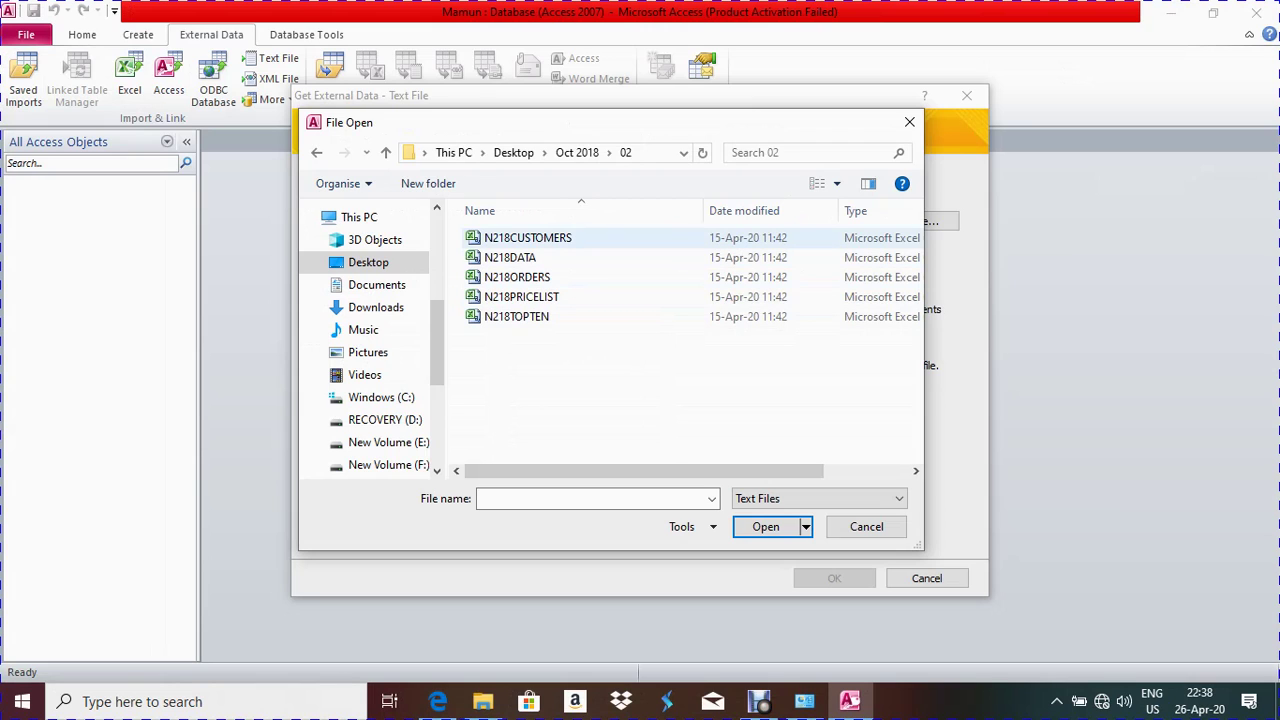
double_click(527, 238)
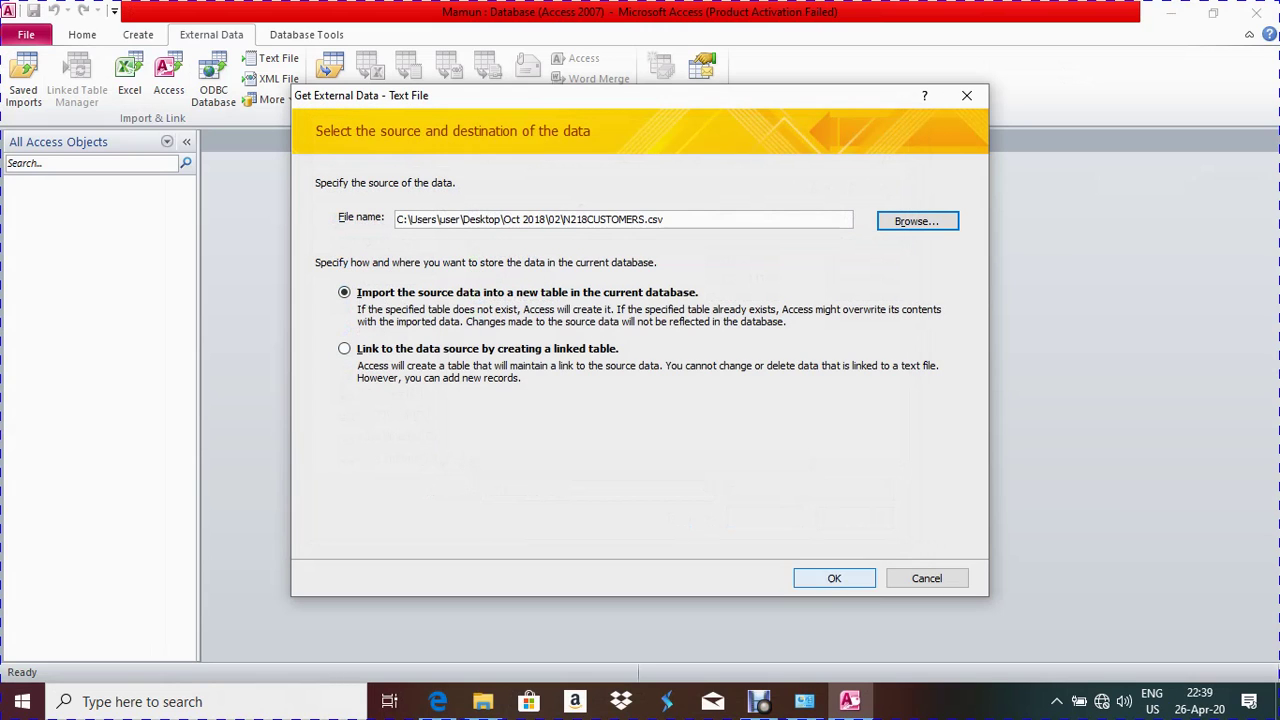
left_click(834, 578)
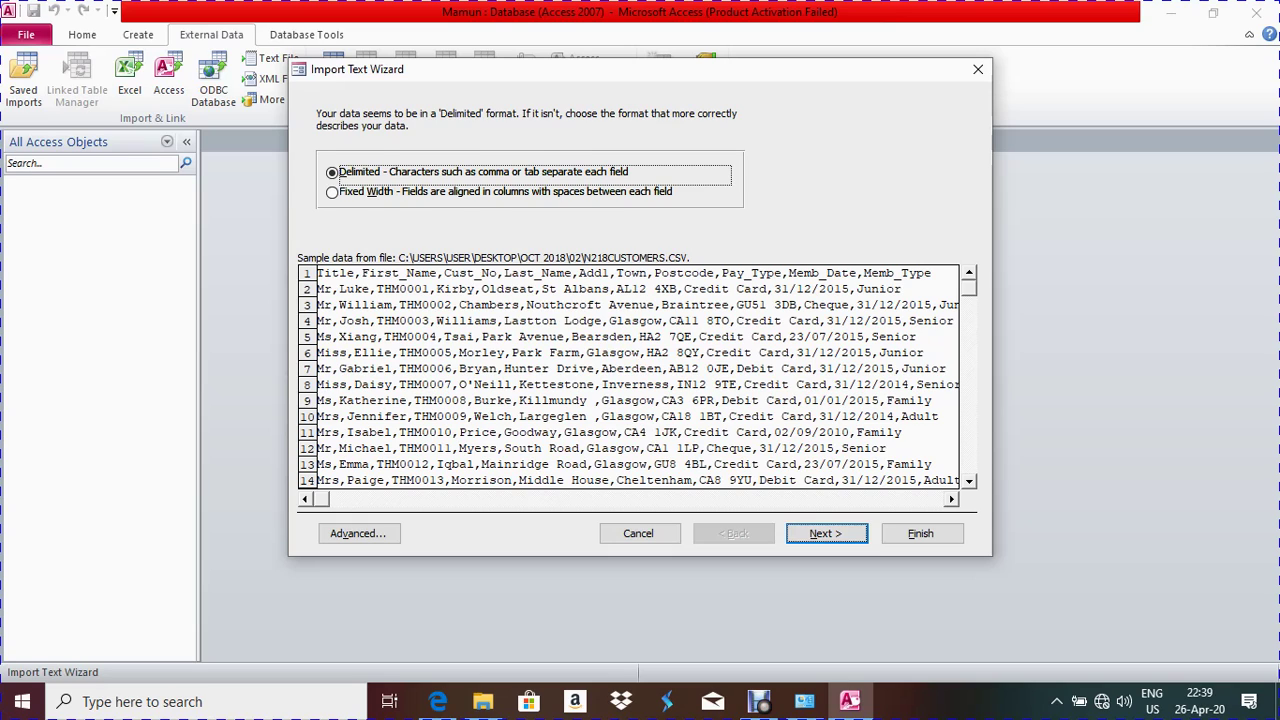
Import N218CUSTOMERS as comma-delimited with first row as field names, and open the Advanced specification
key("Return")
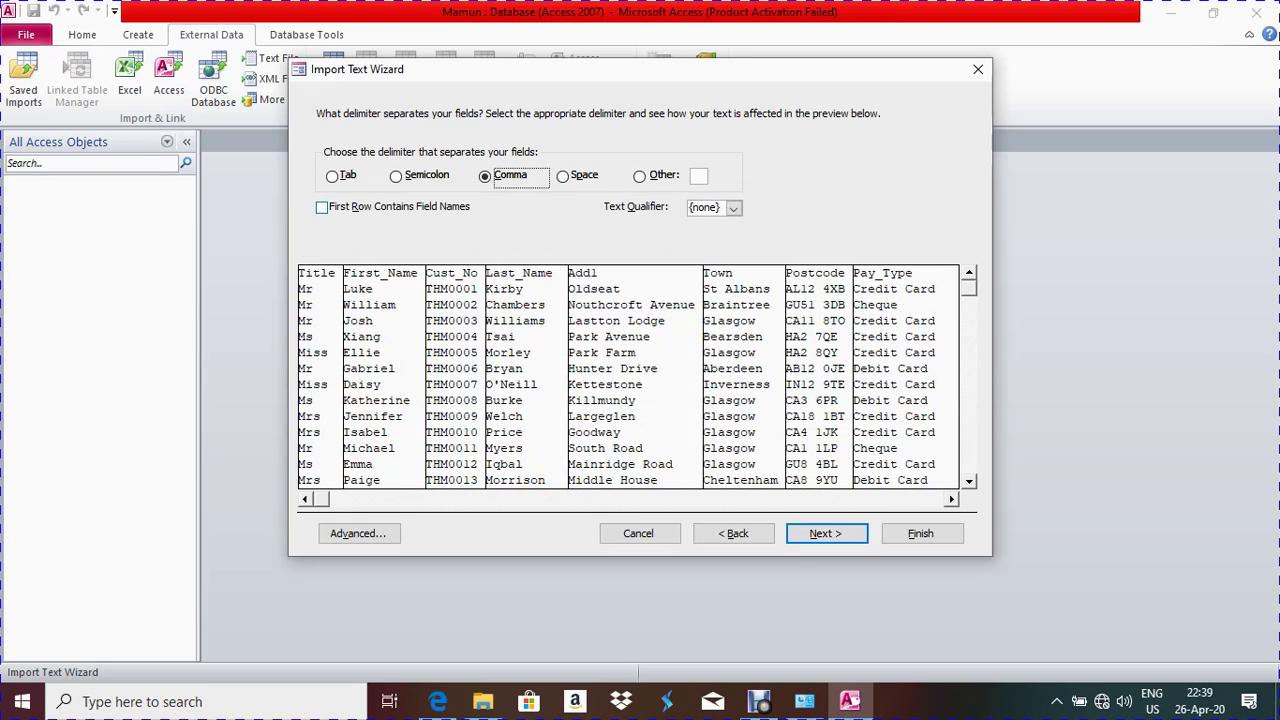
key("alt+r")
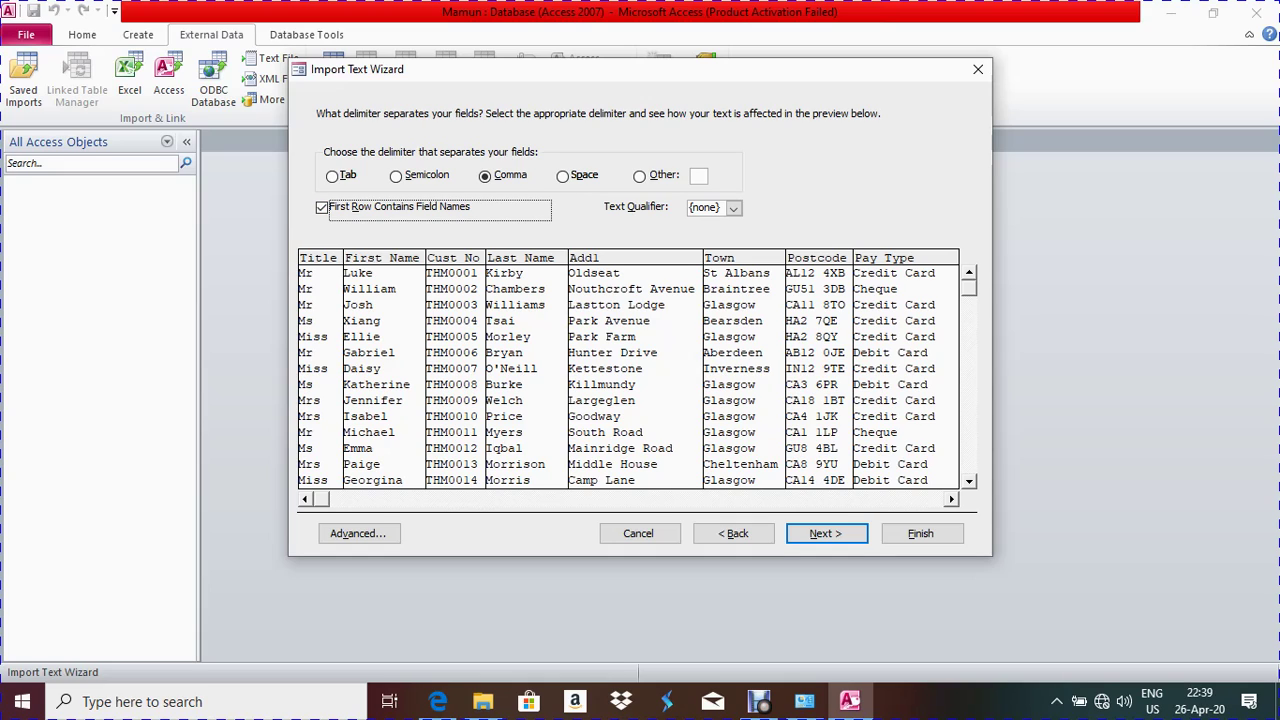
key("Return")
key("alt+a")
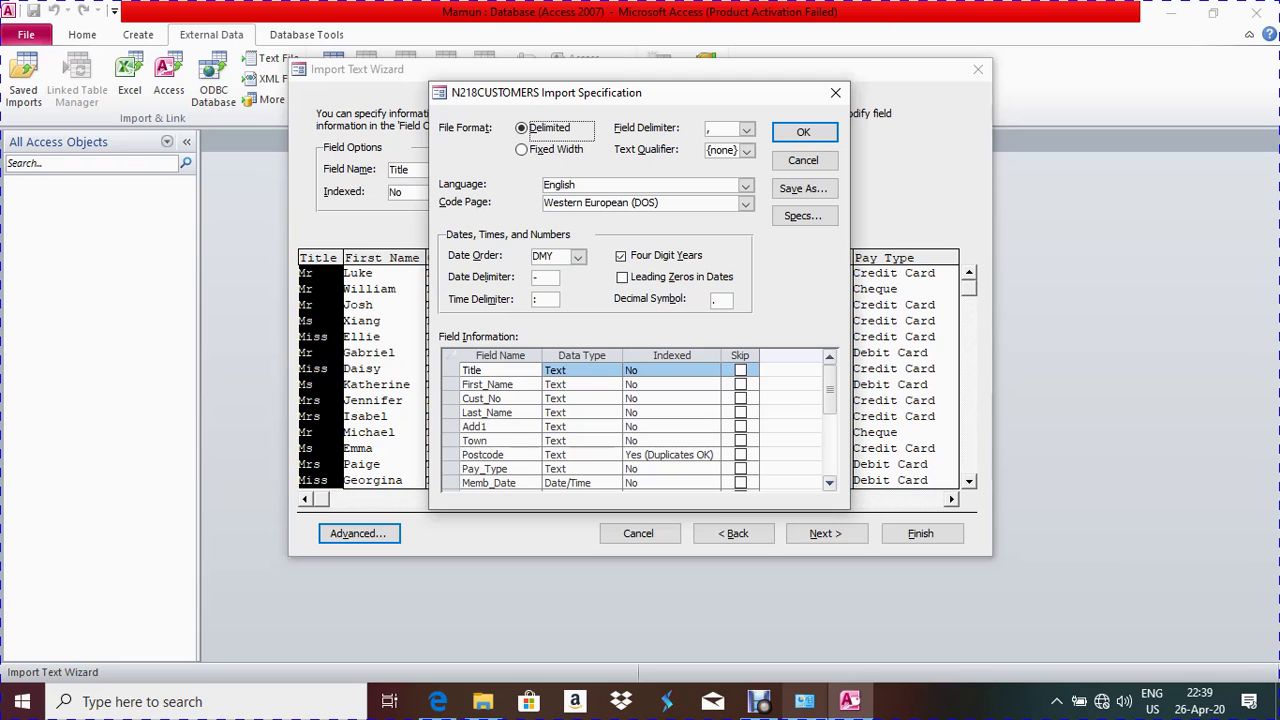
Check the required field types in the task sheet and keep DMY as Memb_Date's date order
left_click(438, 701)
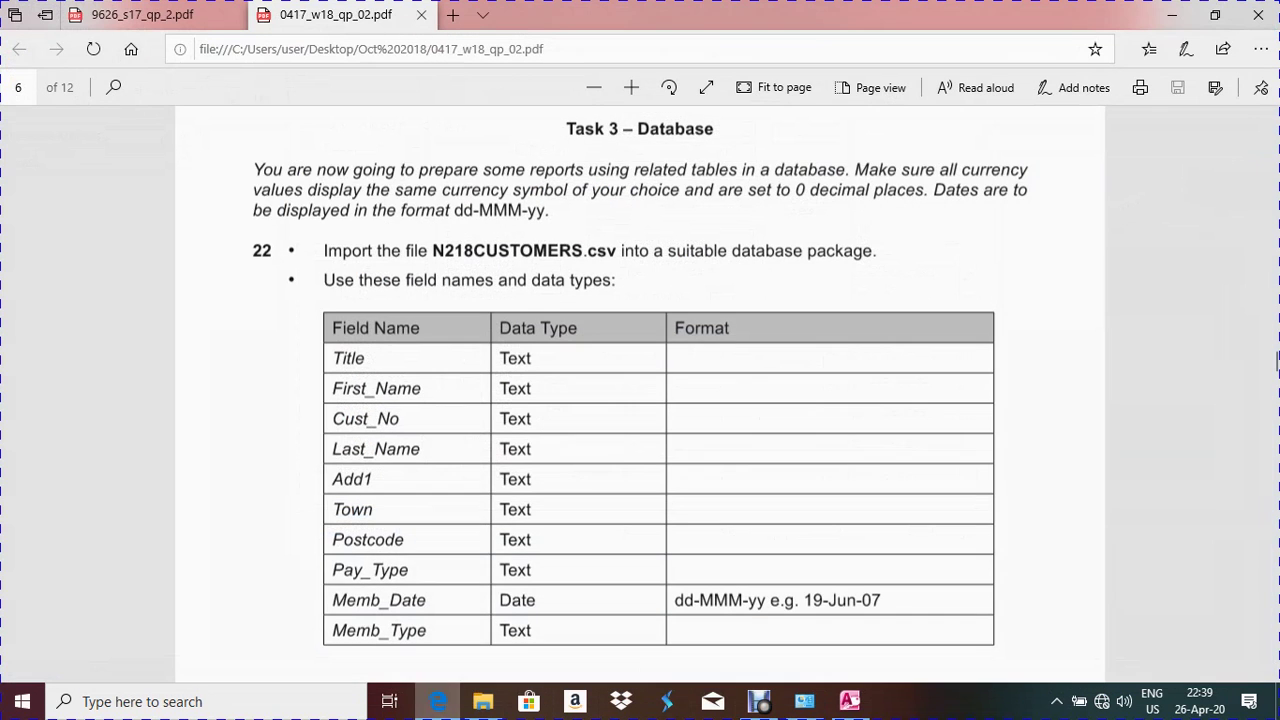
scroll(1277, 366, "down", 3)
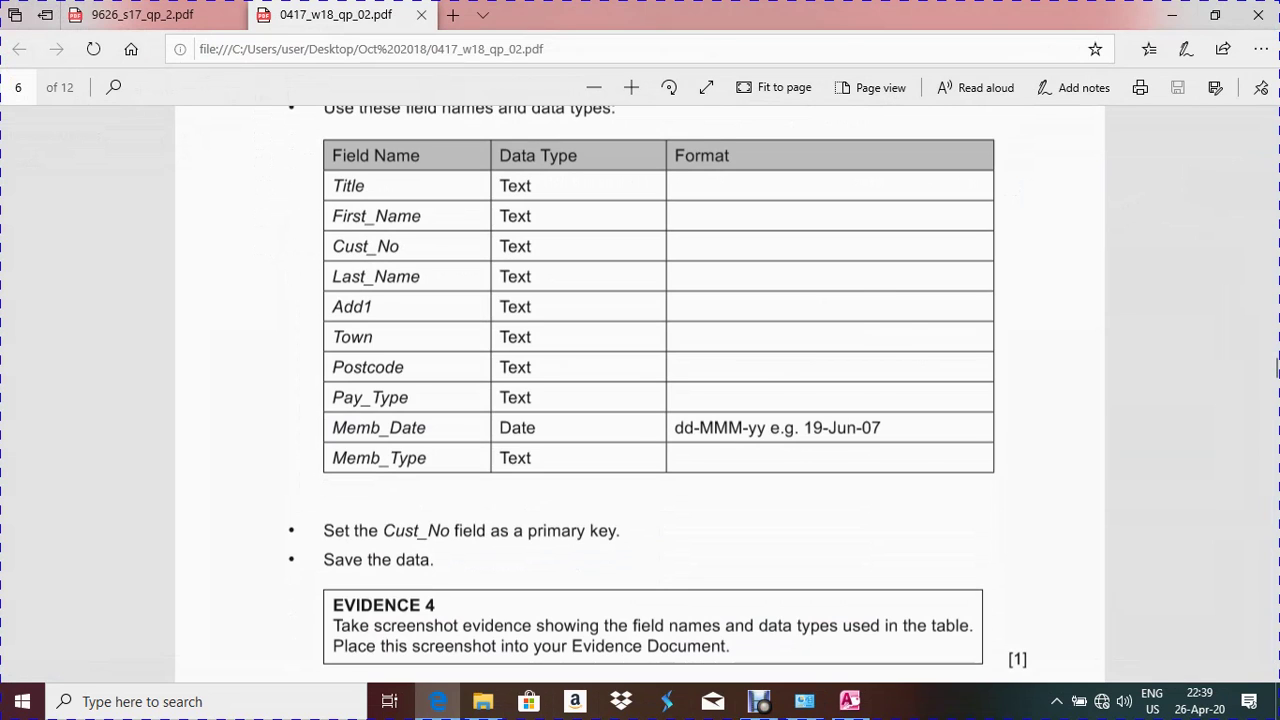
key("alt+Tab")
scroll(635, 420, "down", 3)
scroll(635, 420, "up", 2)
left_click(580, 440)
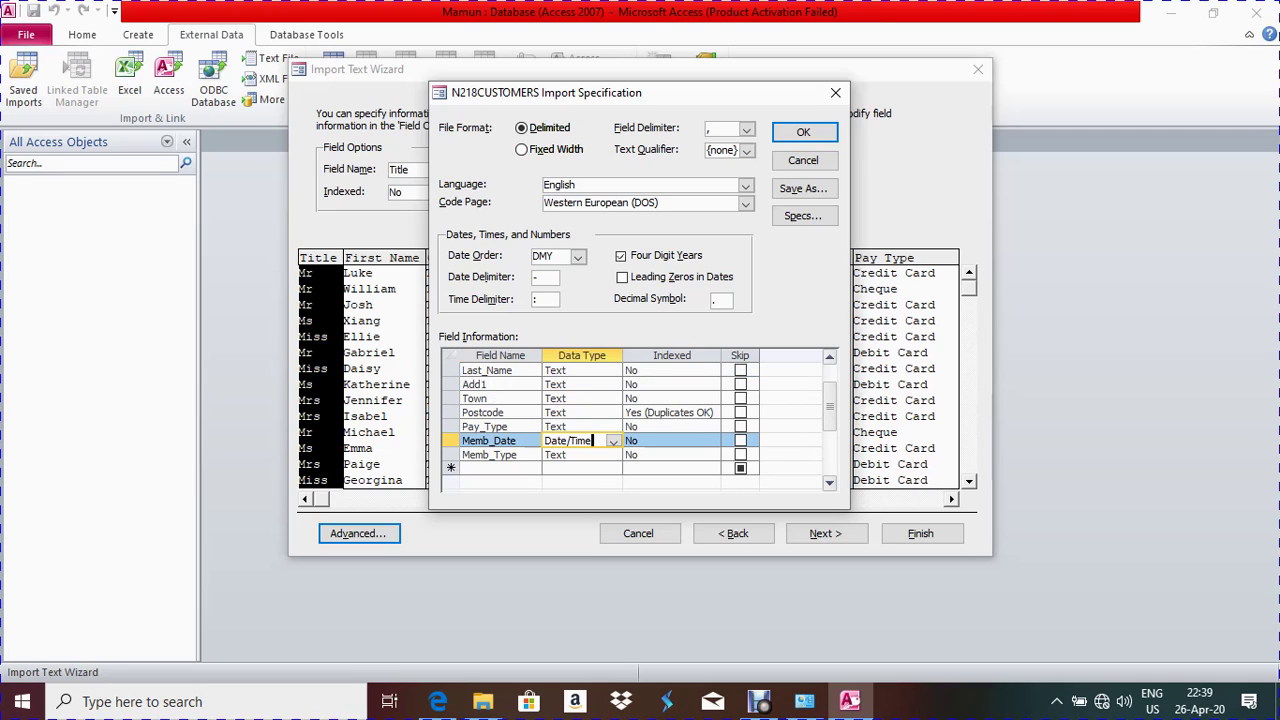
left_click(577, 256)
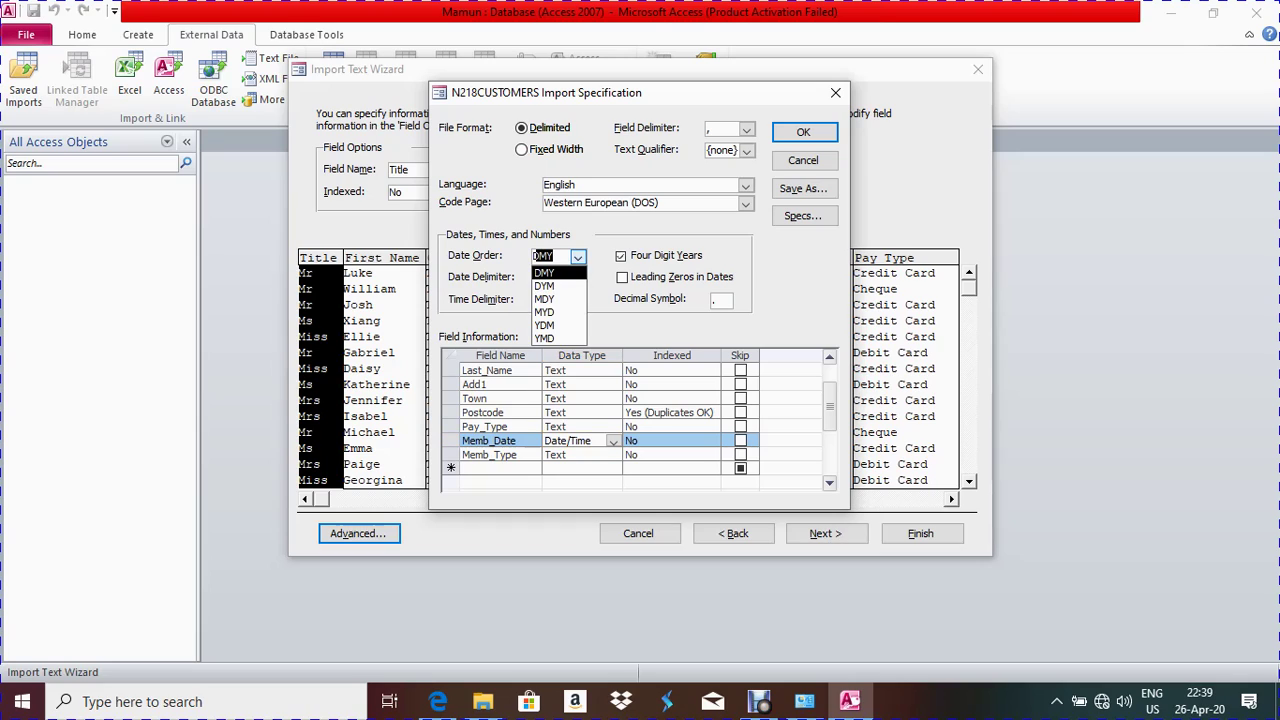
left_click(577, 256)
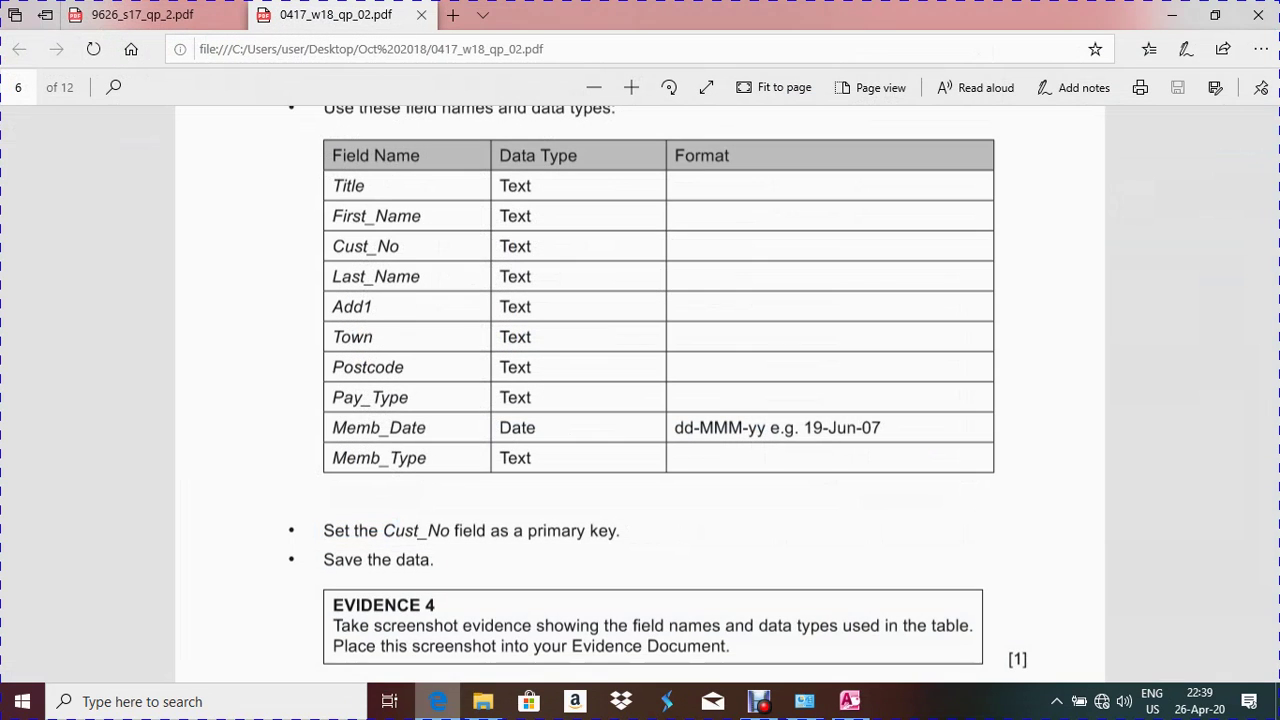
Recheck the task sheet, accept the import field settings and advance to the primary-key page
left_click(438, 701)
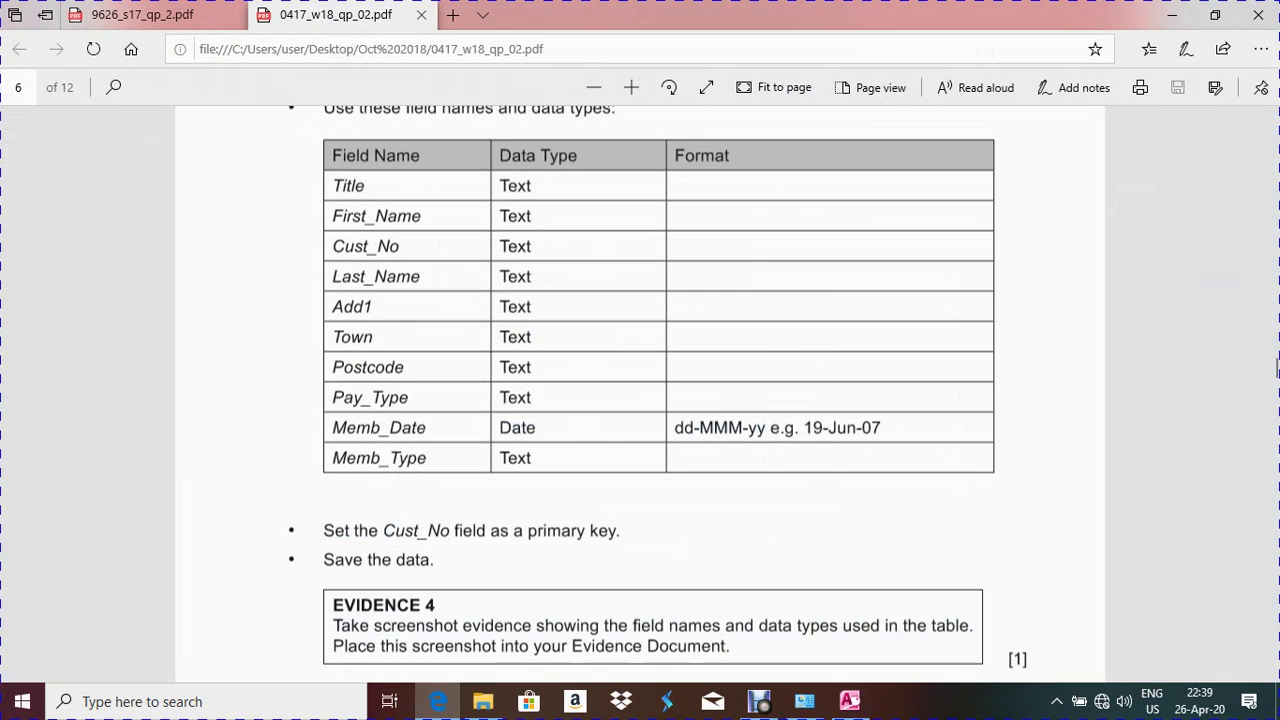
scroll(1277, 355, "up", 4)
scroll(1277, 355, "up", 1)
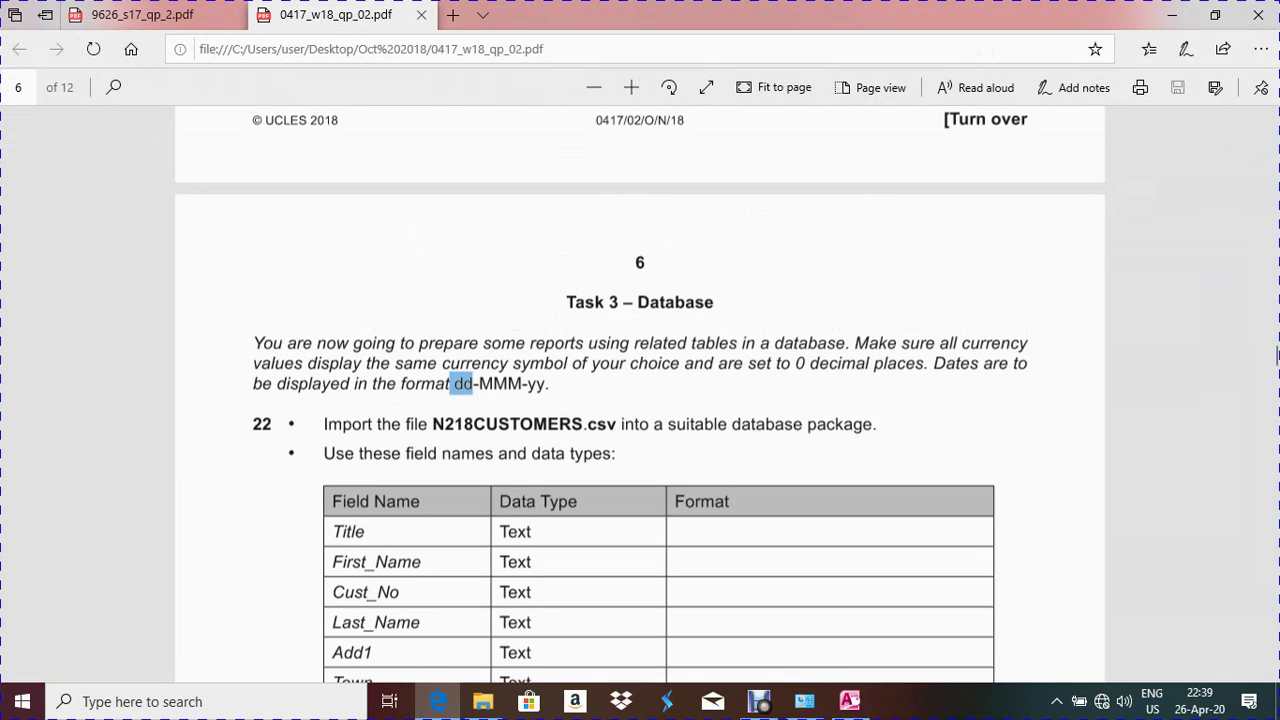
scroll(1277, 355, "down", 3)
scroll(1277, 367, "down", 1)
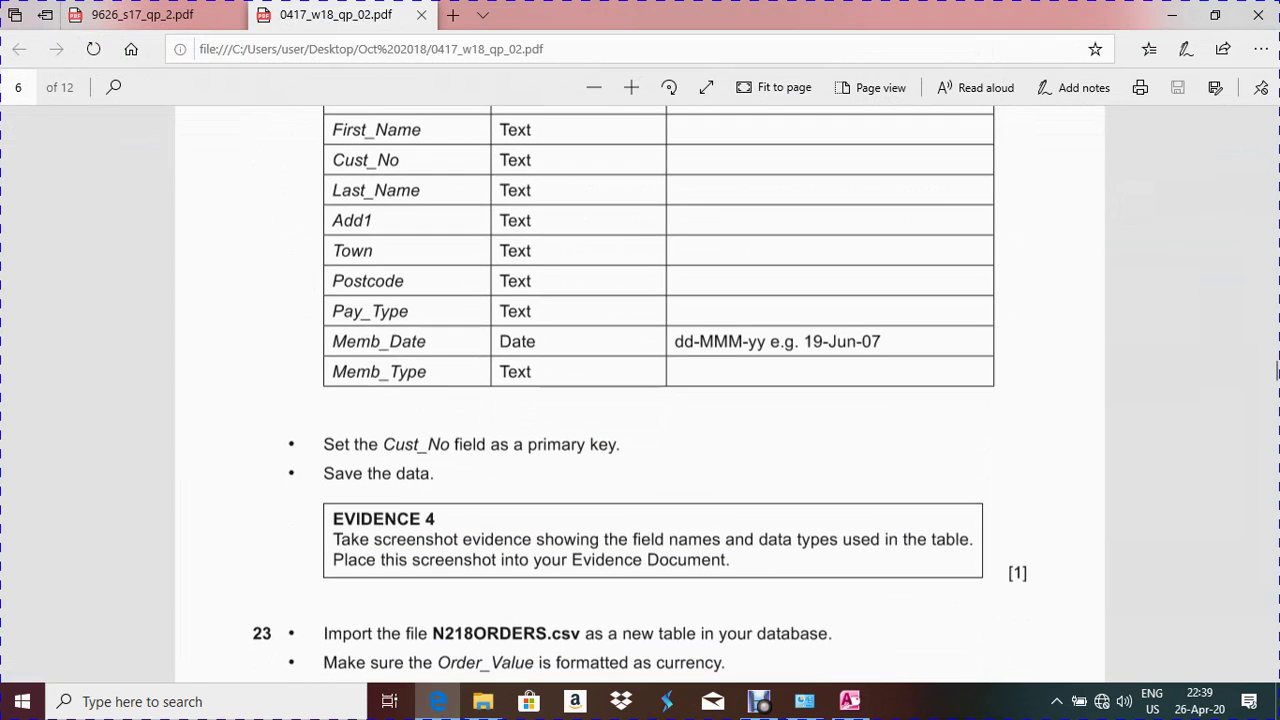
key("alt+Tab")
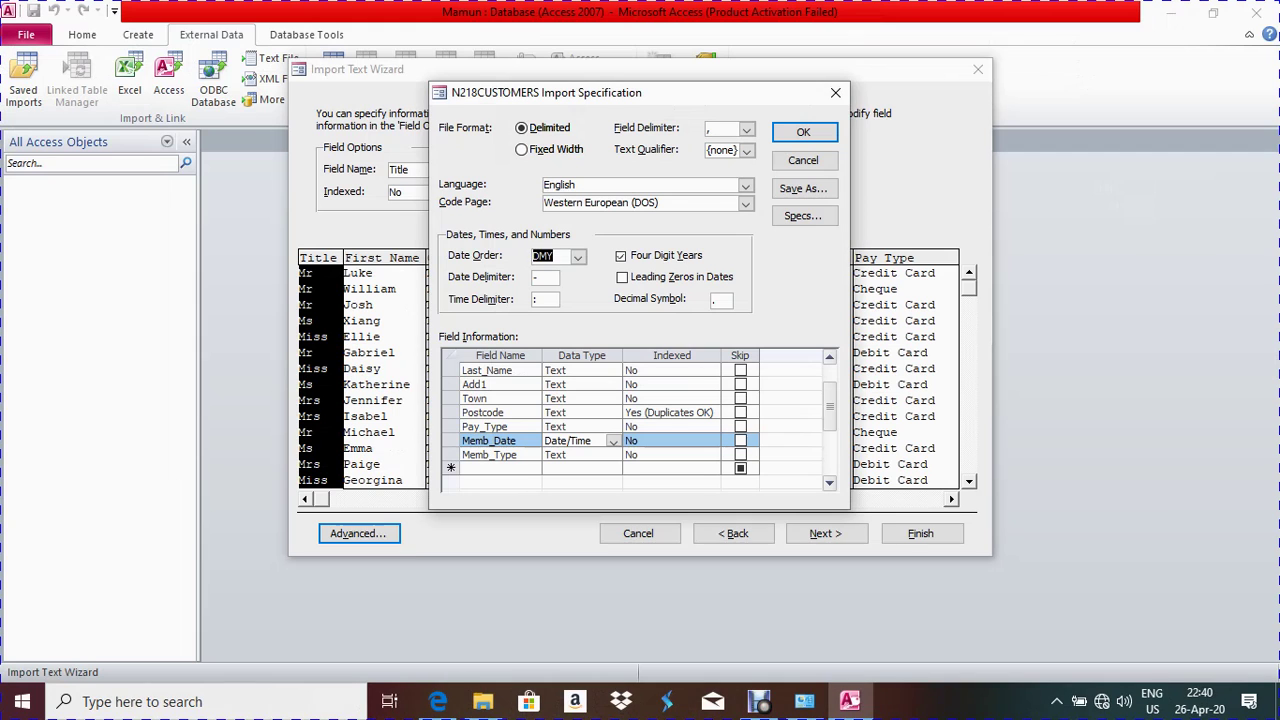
left_click(803, 132)
left_click(826, 533)
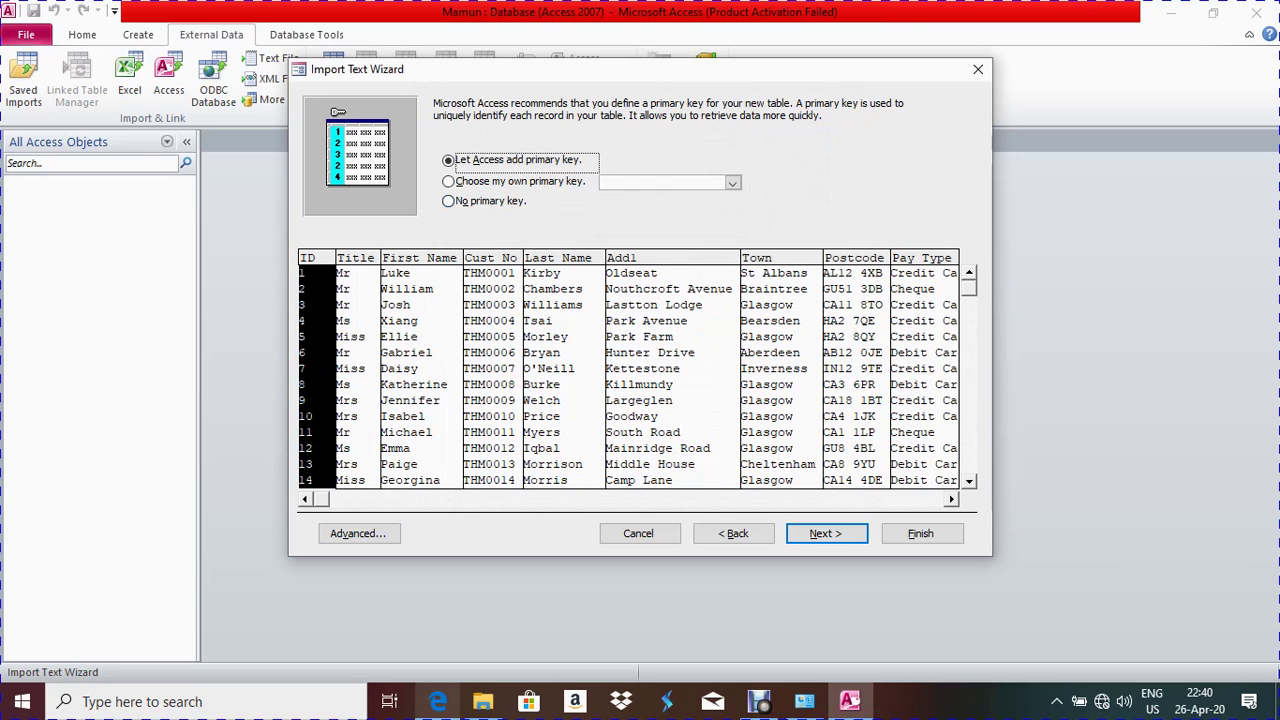
Choose Cust_No as the primary key and finish the import without saving the import steps
key("alt+Tab")
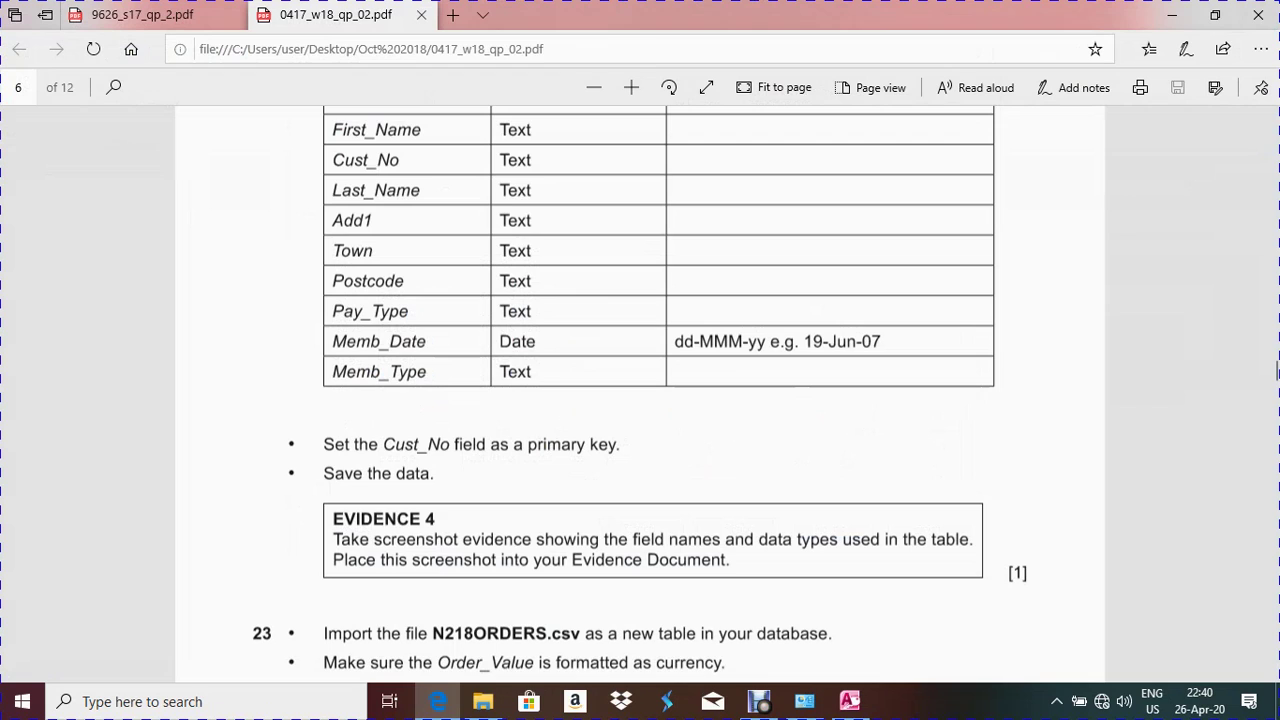
scroll(1277, 371, "down", 2)
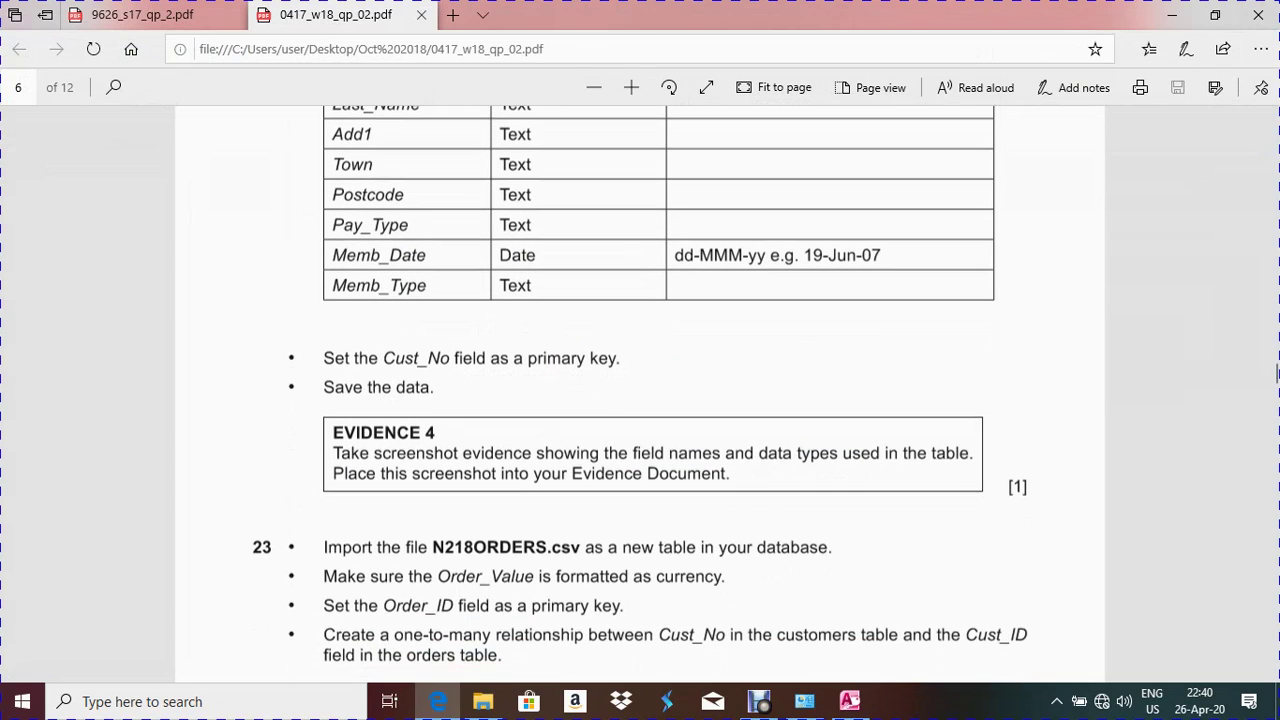
key("alt+Tab")
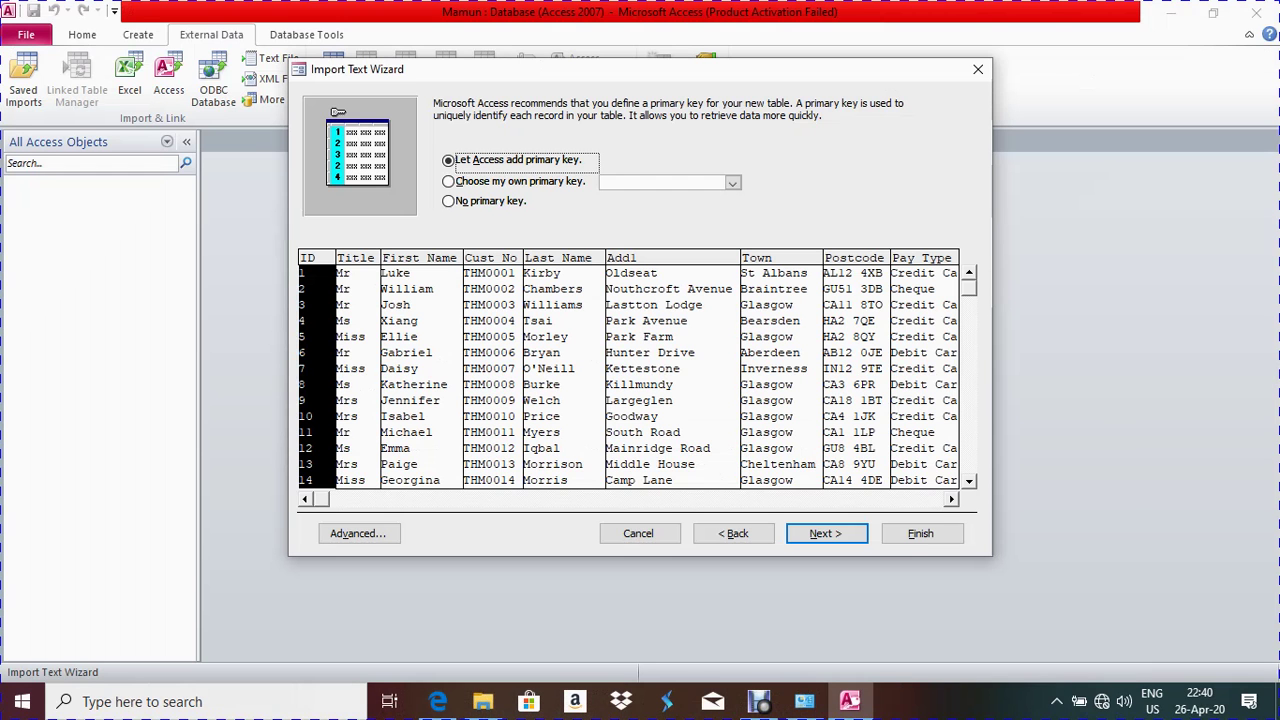
left_click(448, 181)
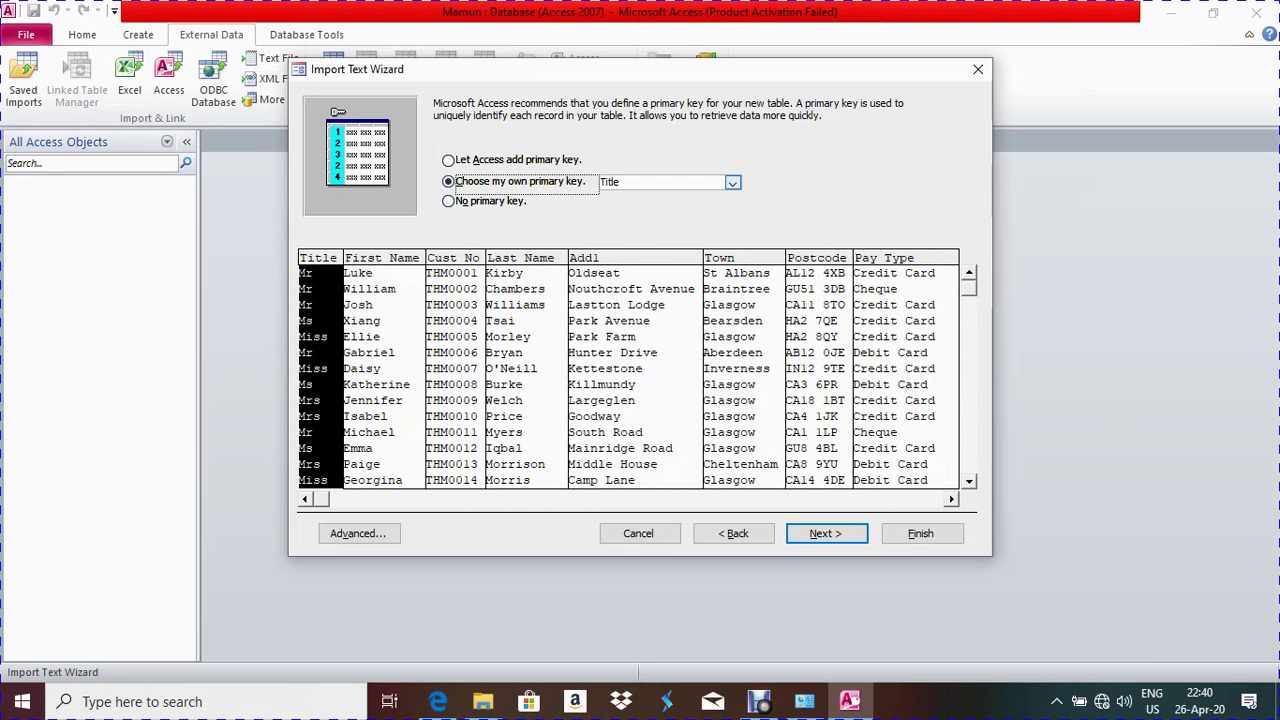
left_click(732, 182)
left_click(620, 224)
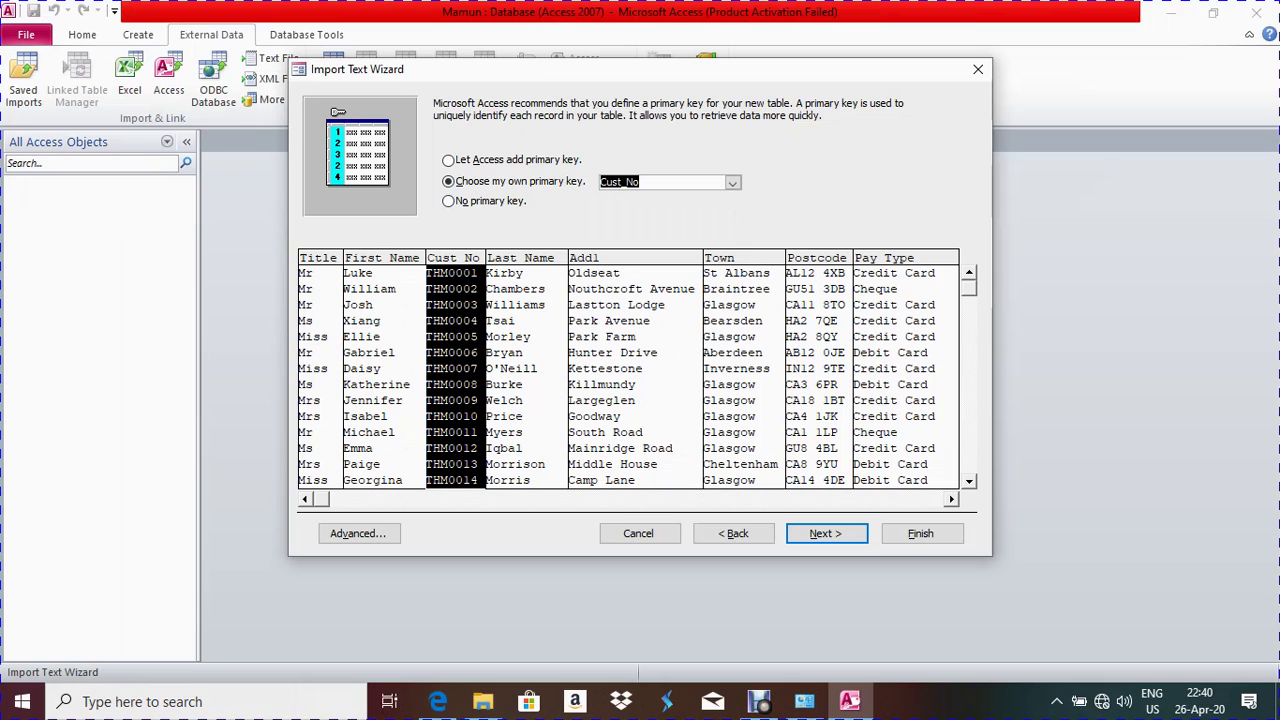
key("Return")
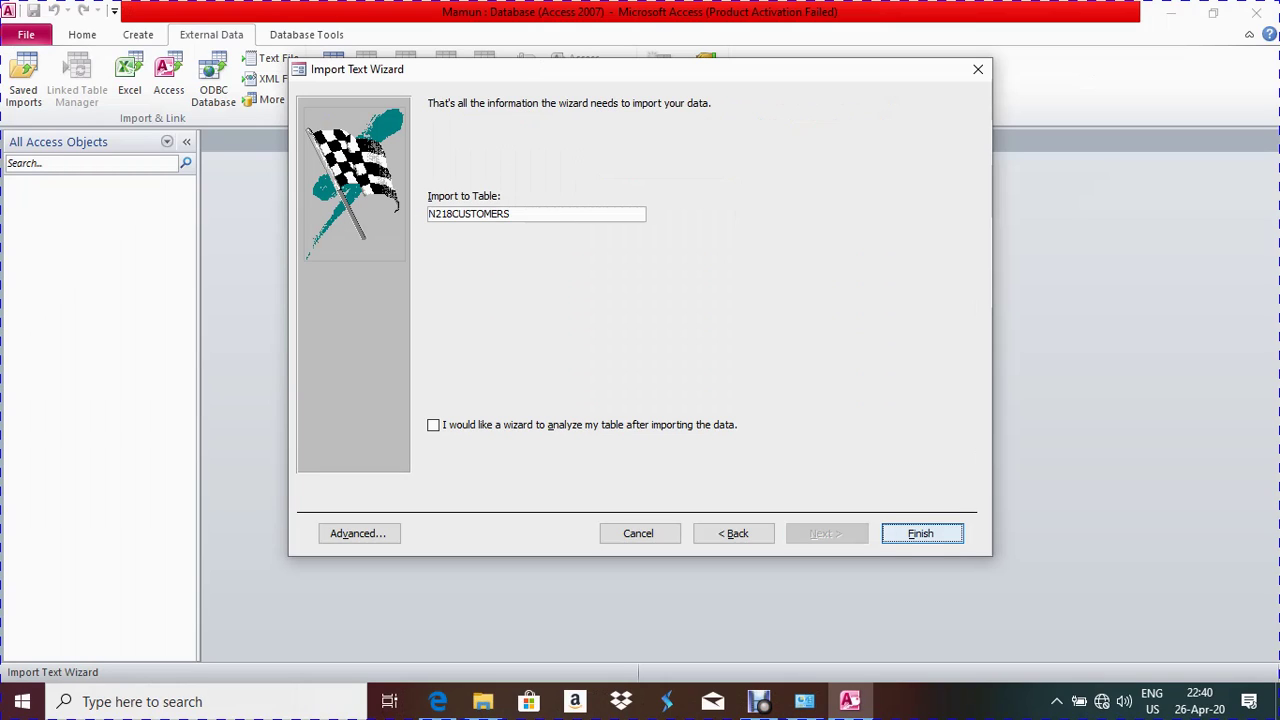
key("Return")
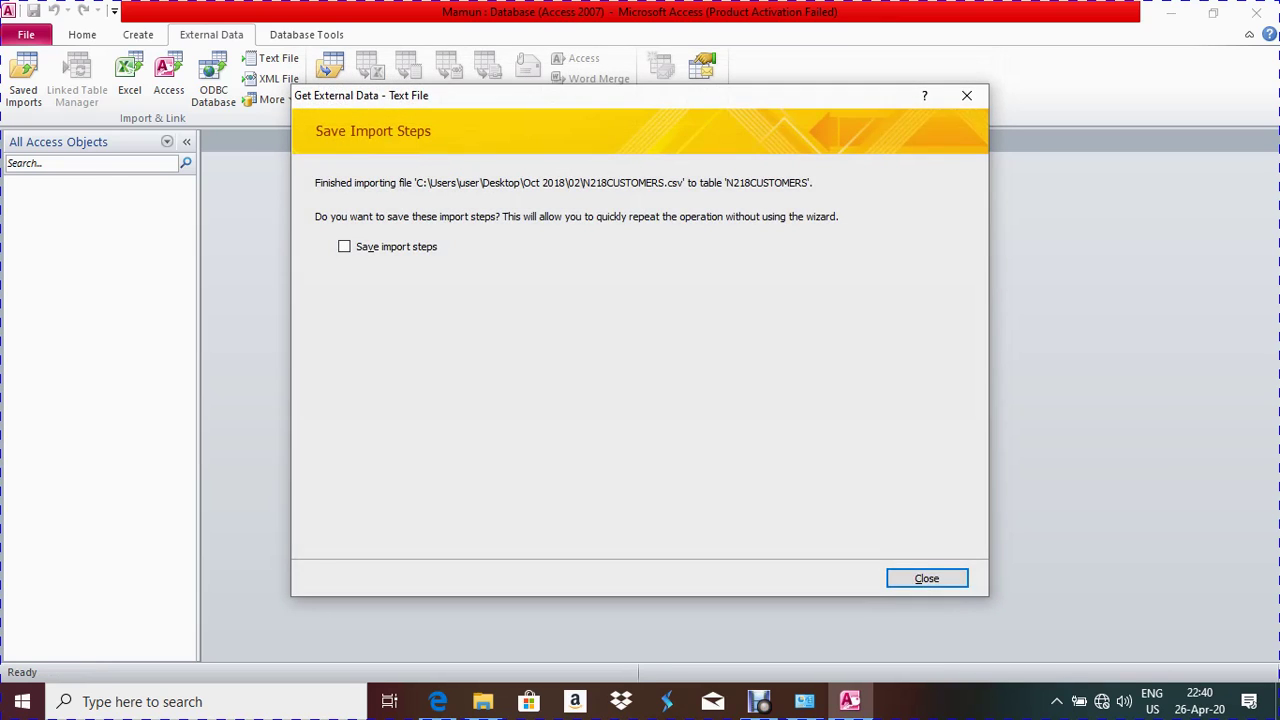
key("Return")
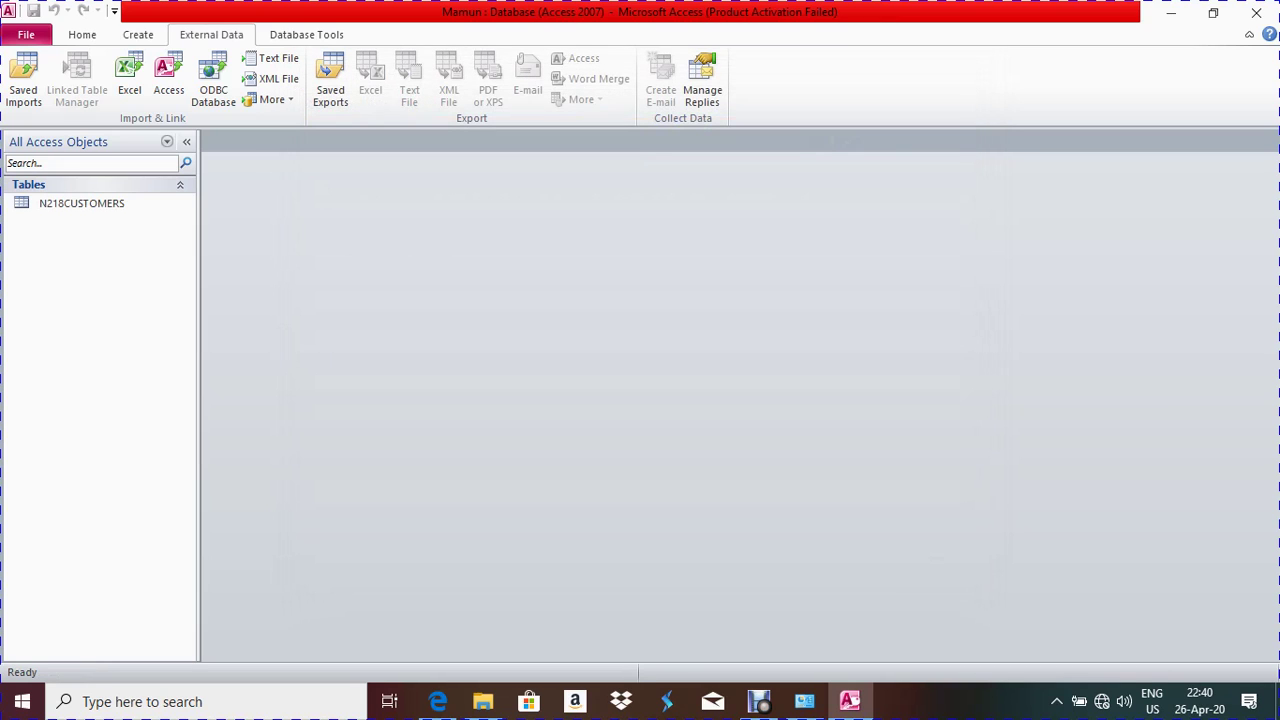
Open N218CUSTOMERS in Design View and go to the Memb_Date Format property
right_click(76, 210)
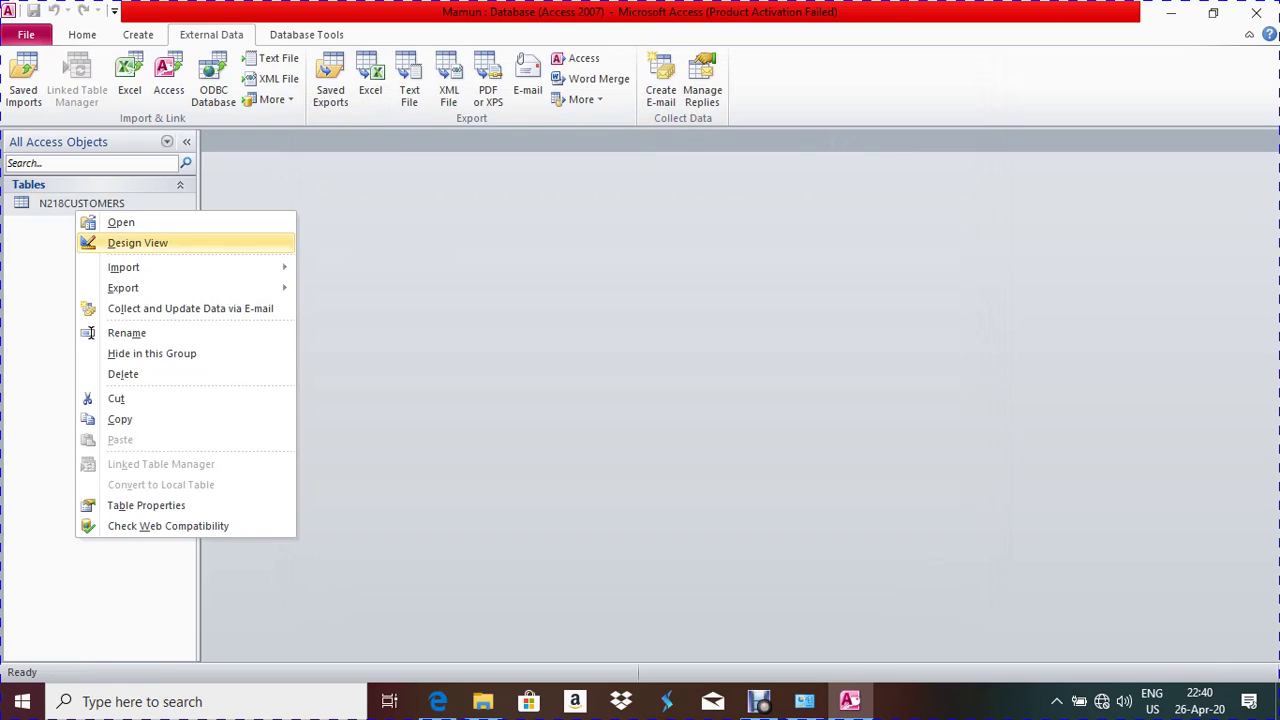
left_click(137, 243)
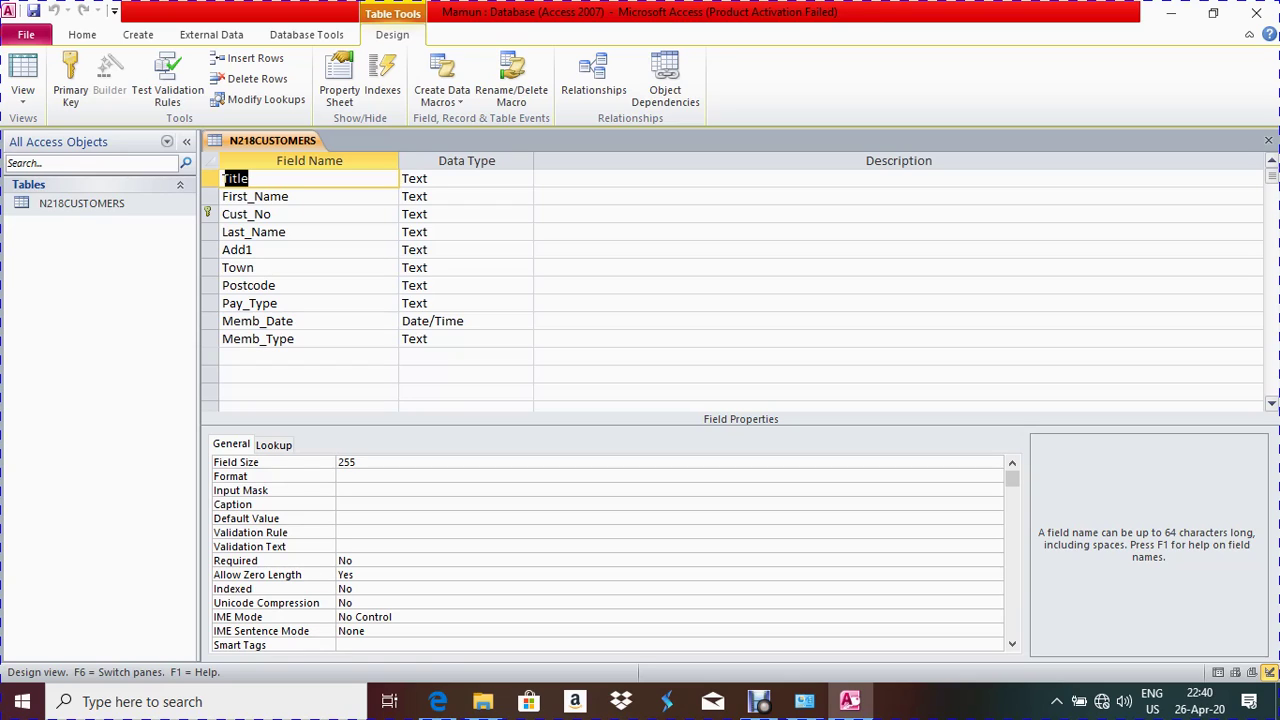
left_click(430, 321)
key("F6")
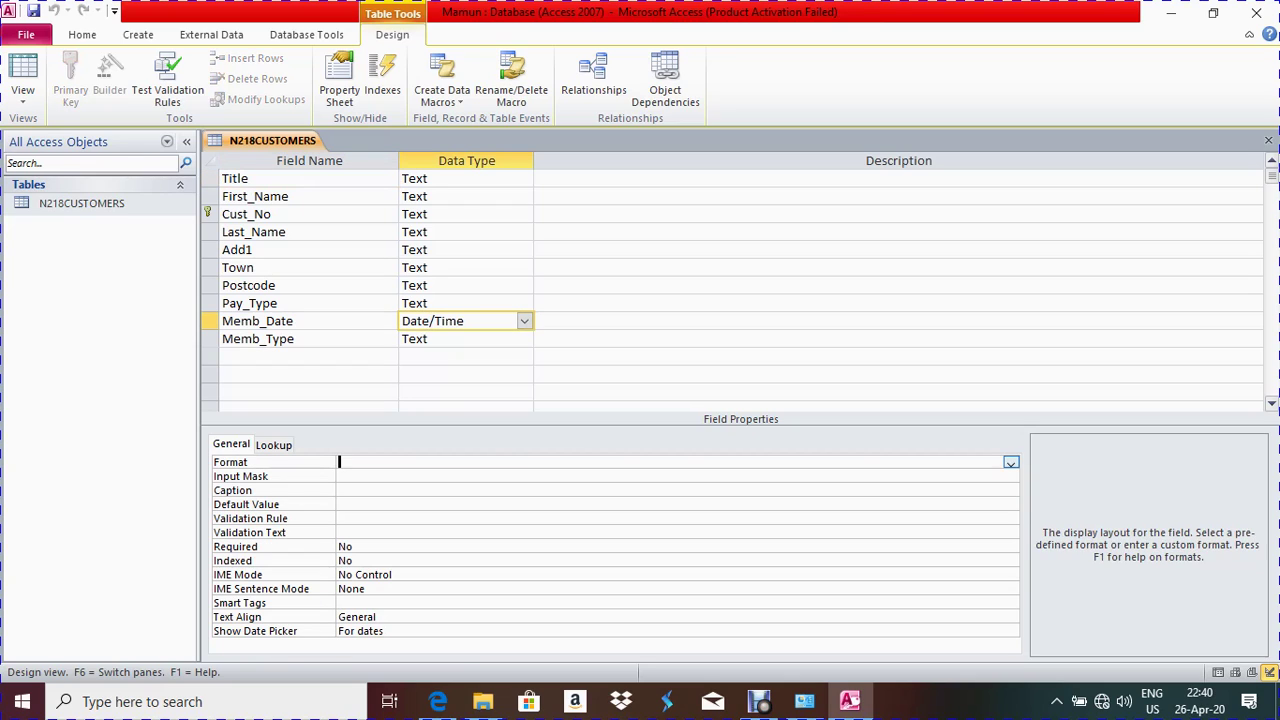
left_click(1010, 462)
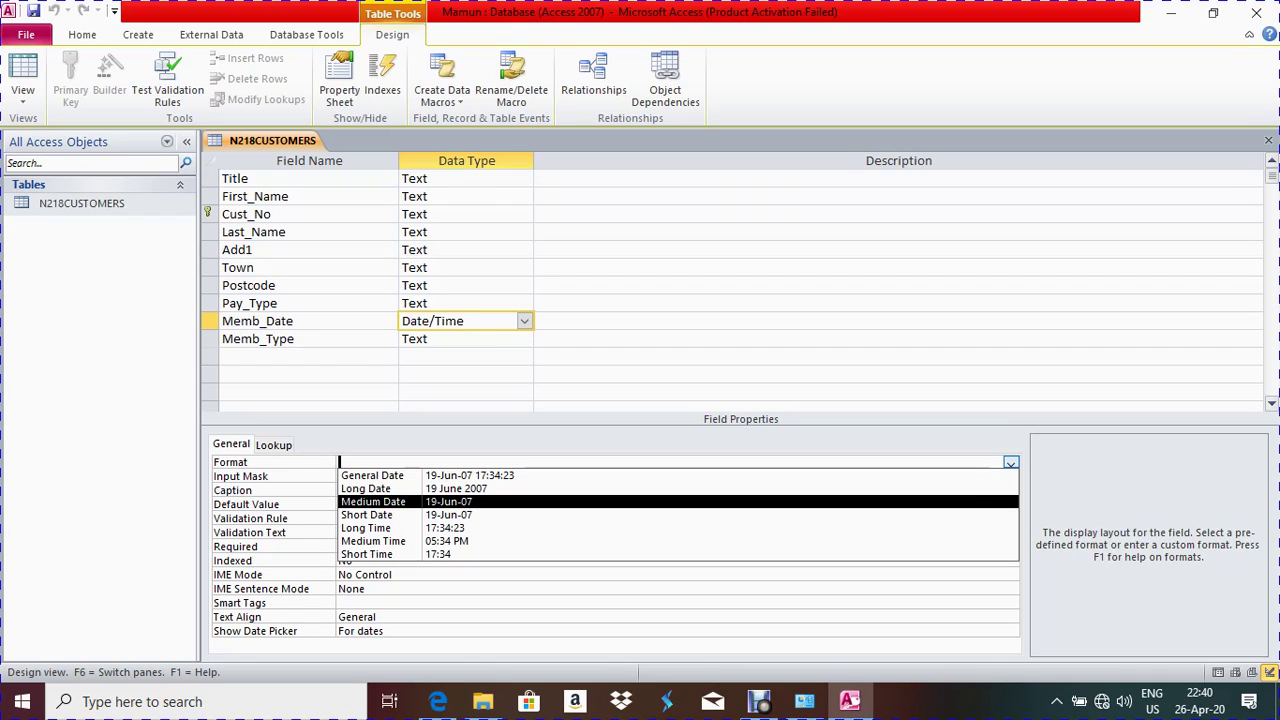
key("Down")
key("Down")
key("Down")
key("Down")
key("Escape")
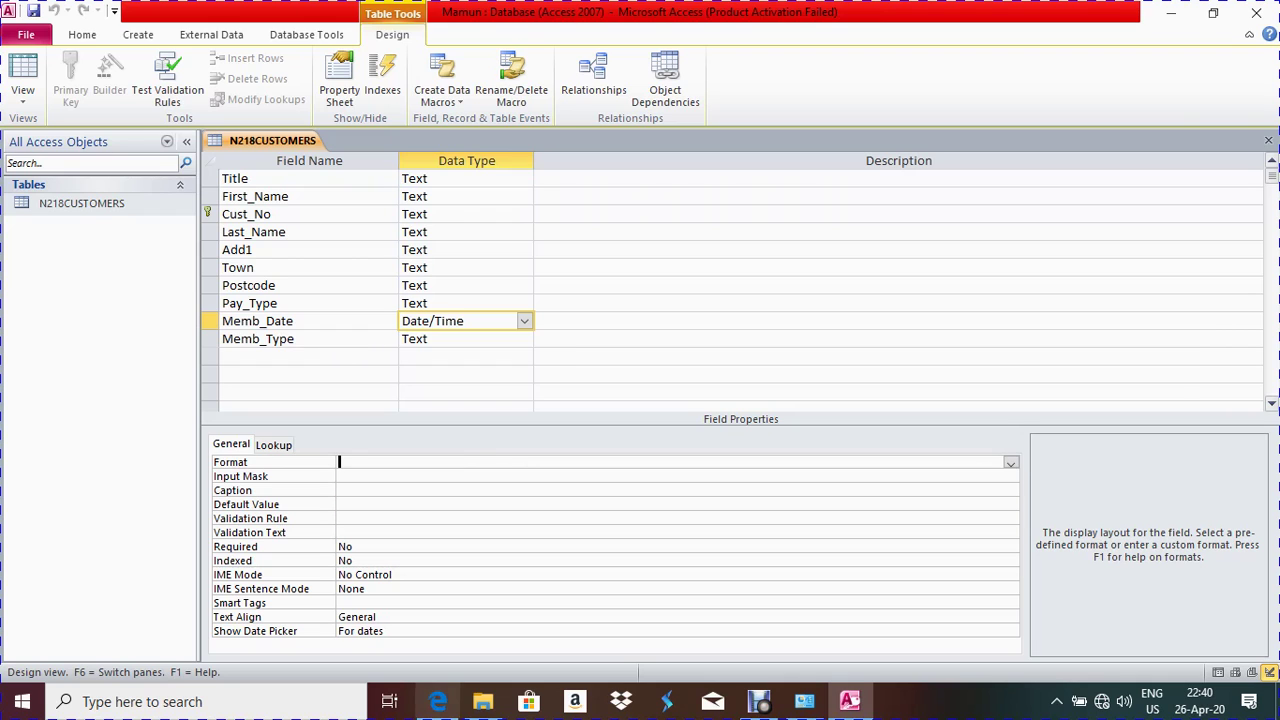
Set Memb_Date's format to Medium Date, then save and close the table design
left_click(437, 701)
left_click_drag(674, 255, 881, 255)
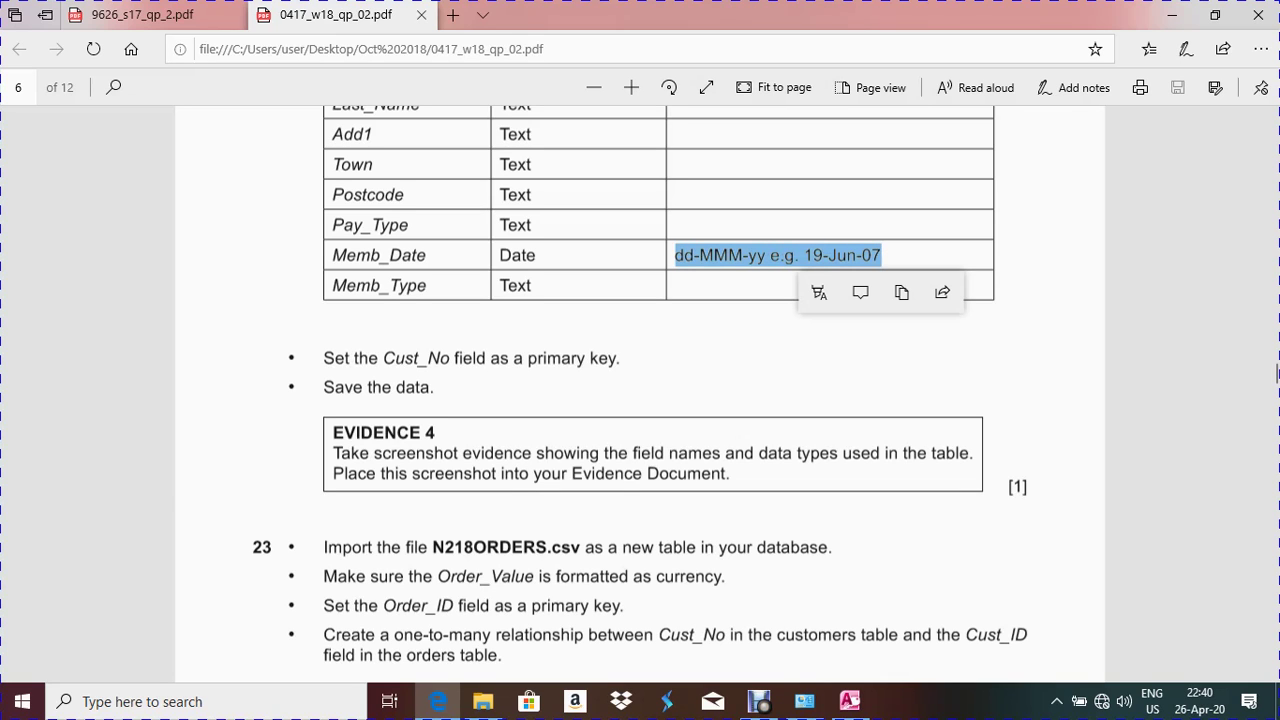
key("alt+Tab")
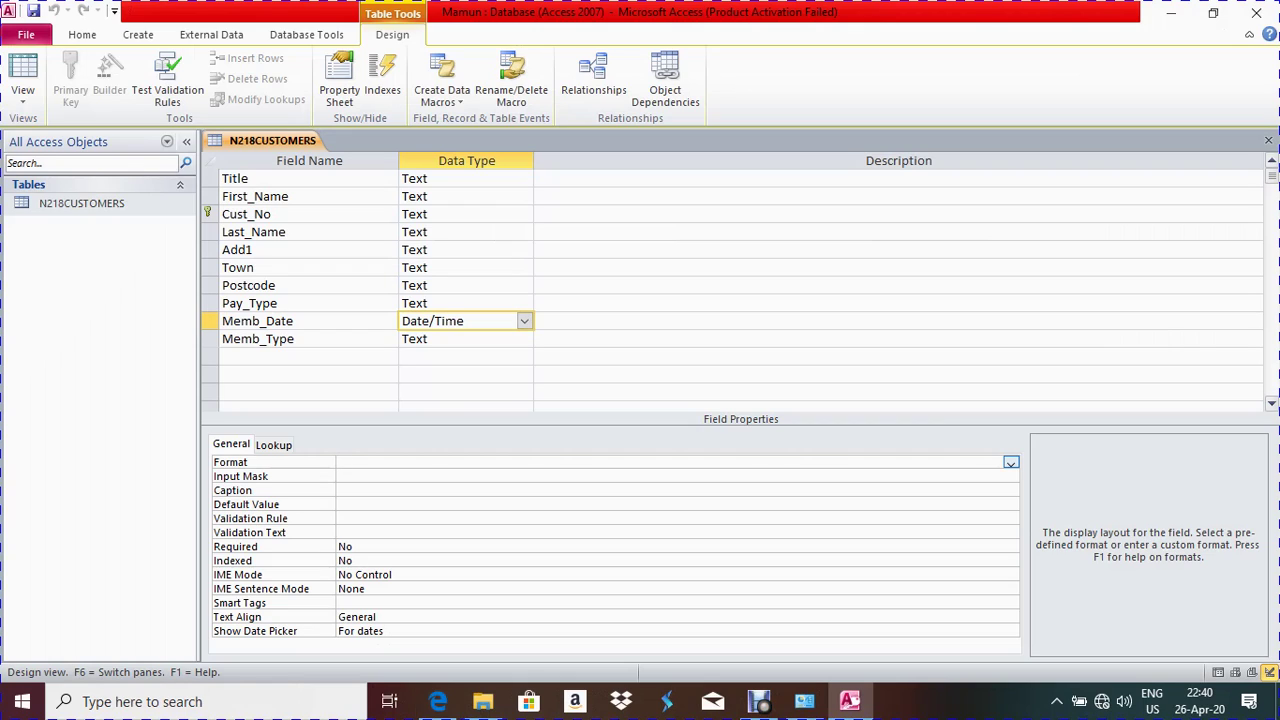
key("F6")
key("alt+Down")
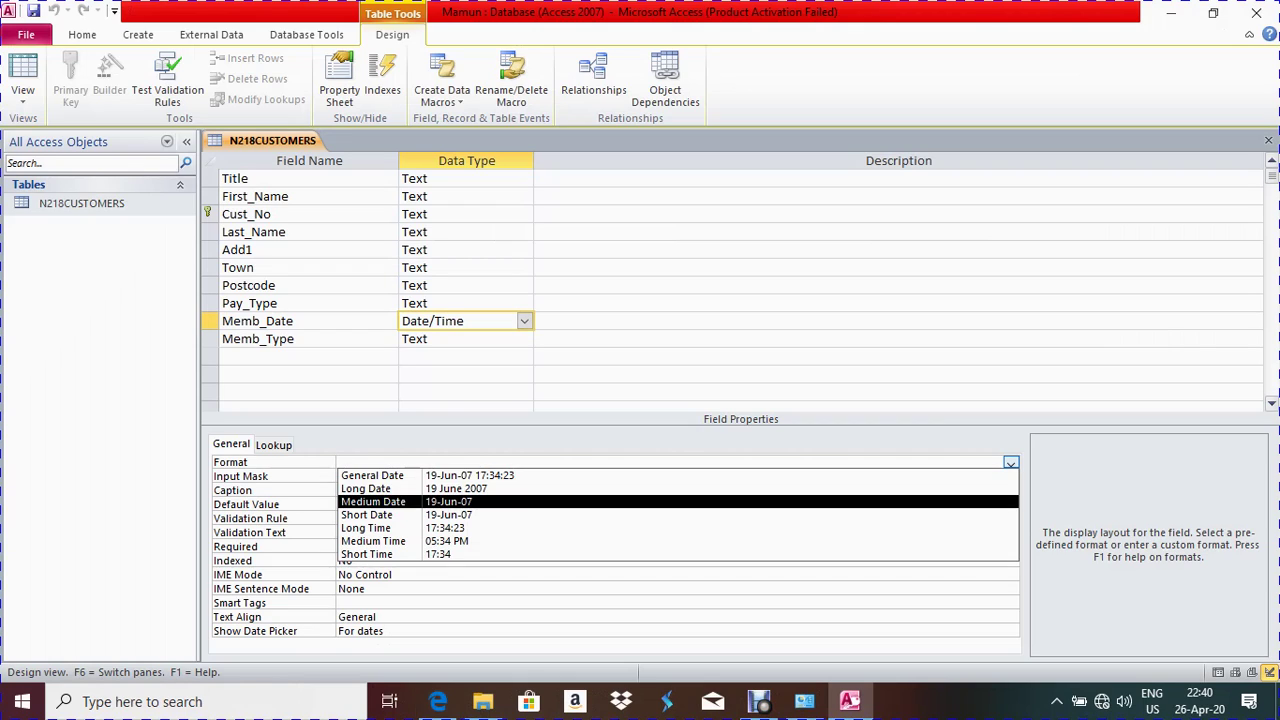
key("Up")
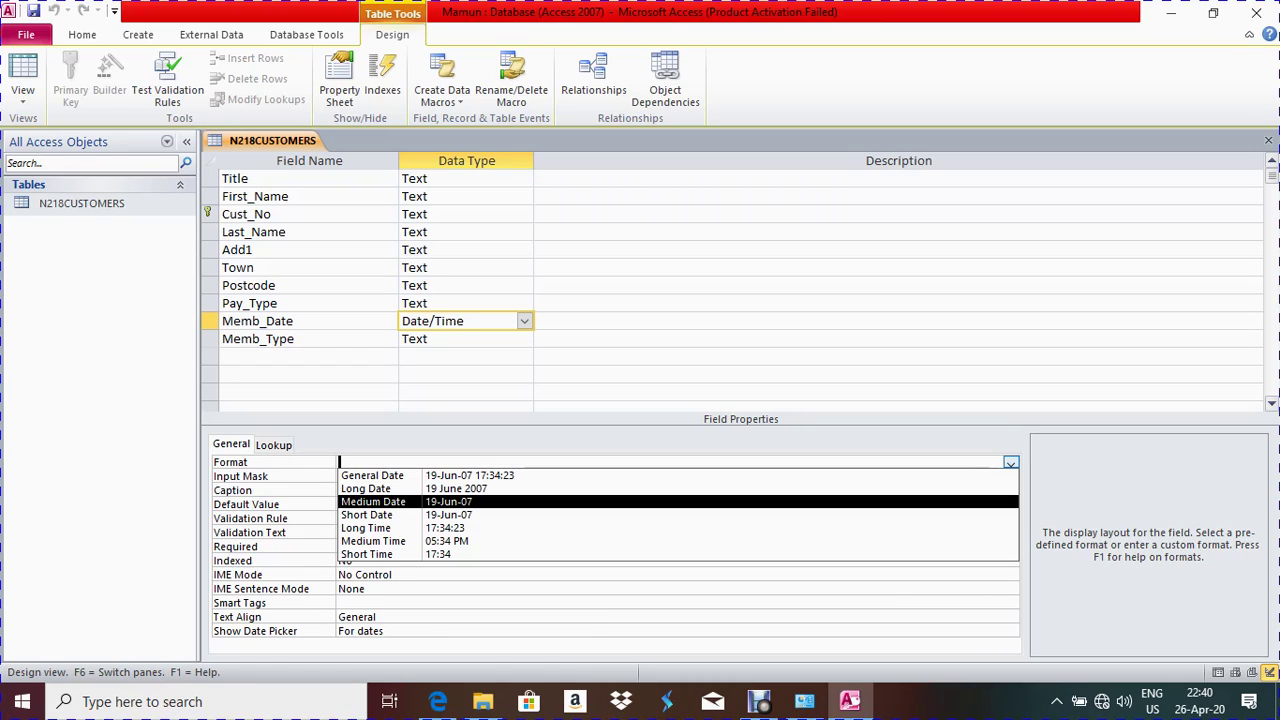
key("Return")
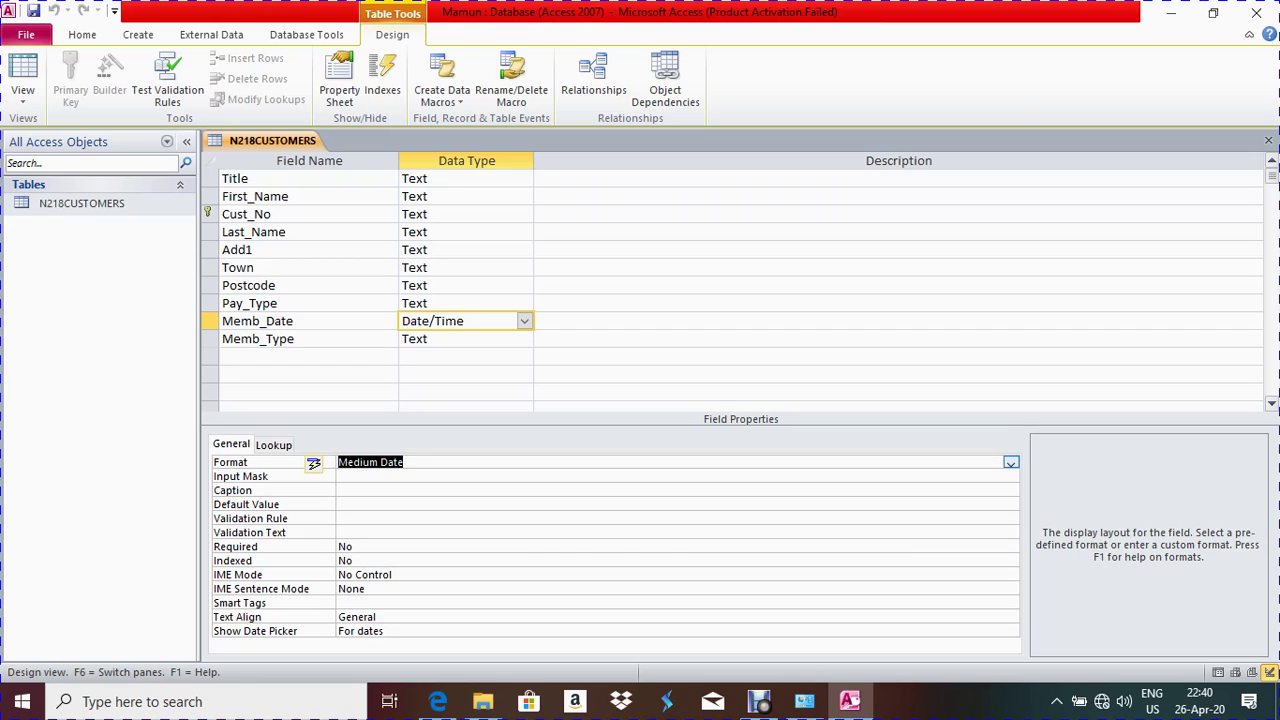
key("ctrl+w")
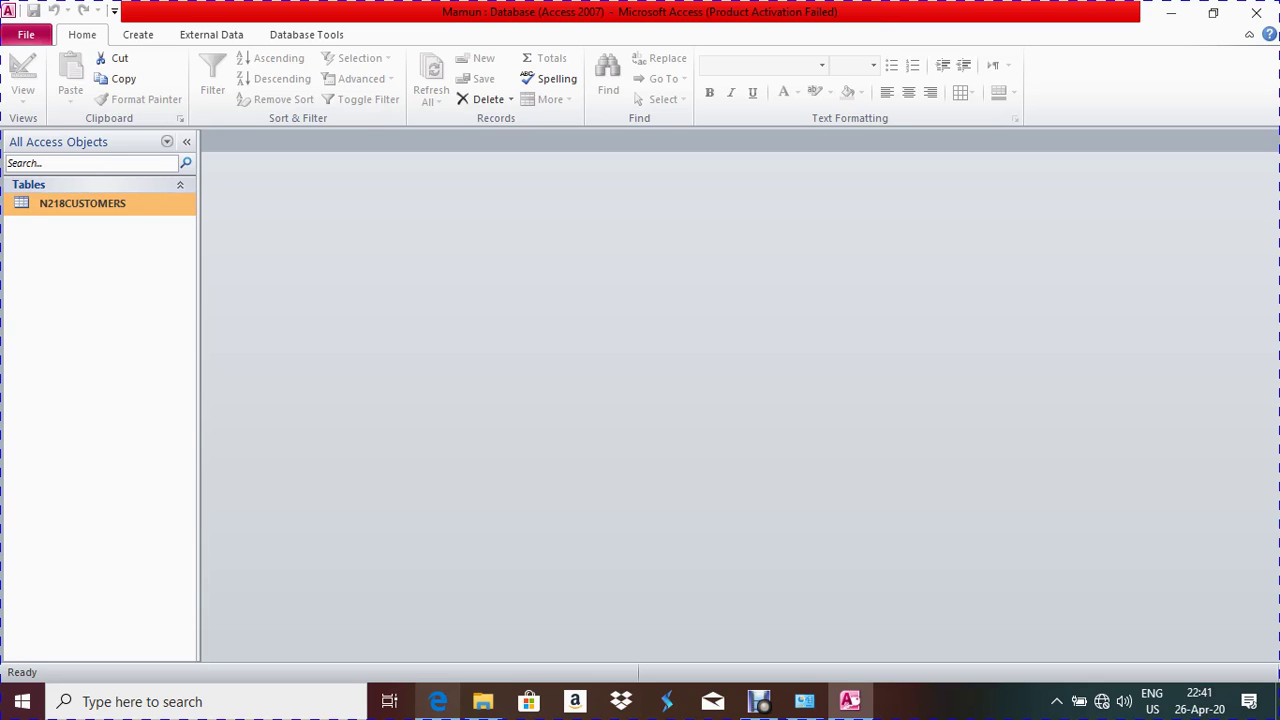
left_click(438, 701)
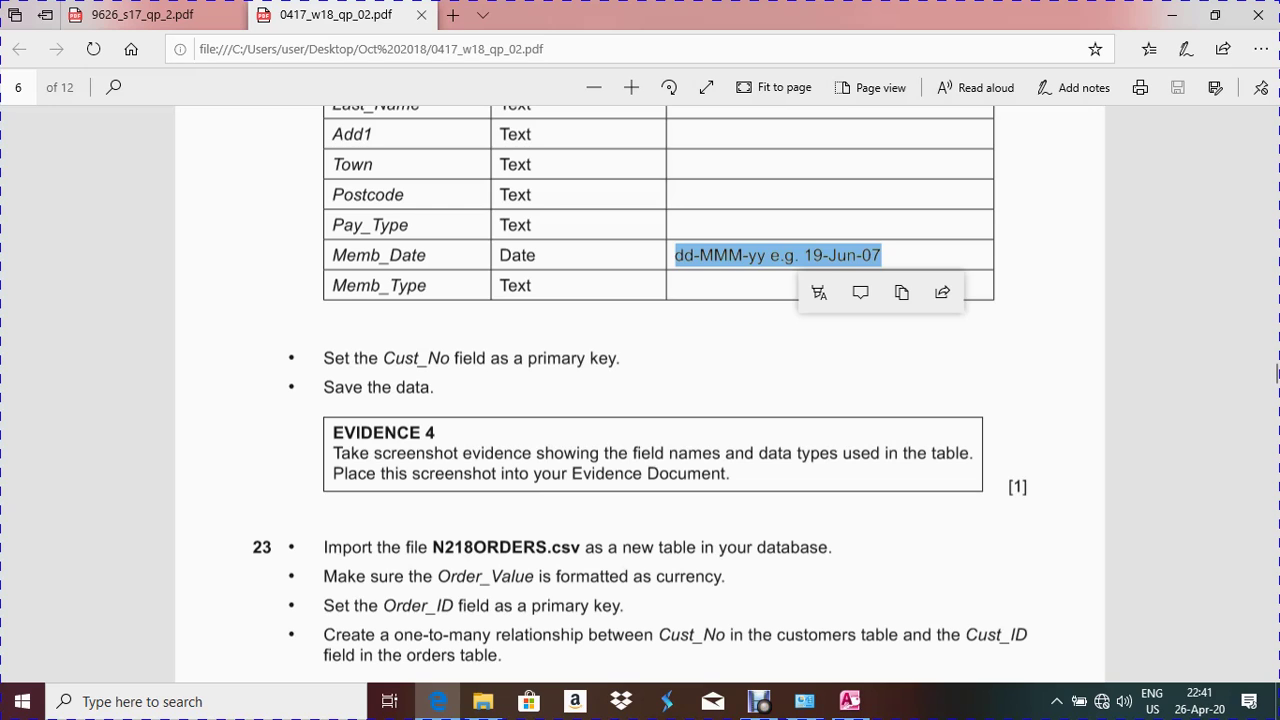
key("alt+Tab")
right_click(60, 204)
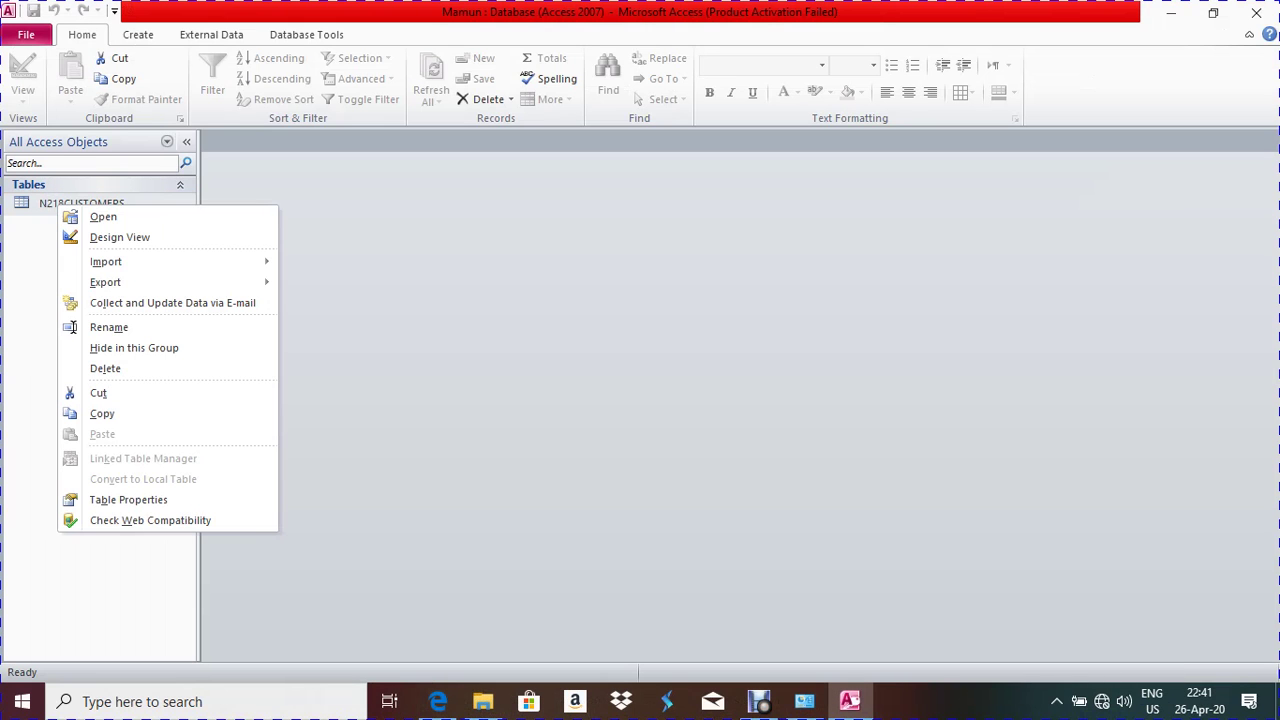
left_click(120, 237)
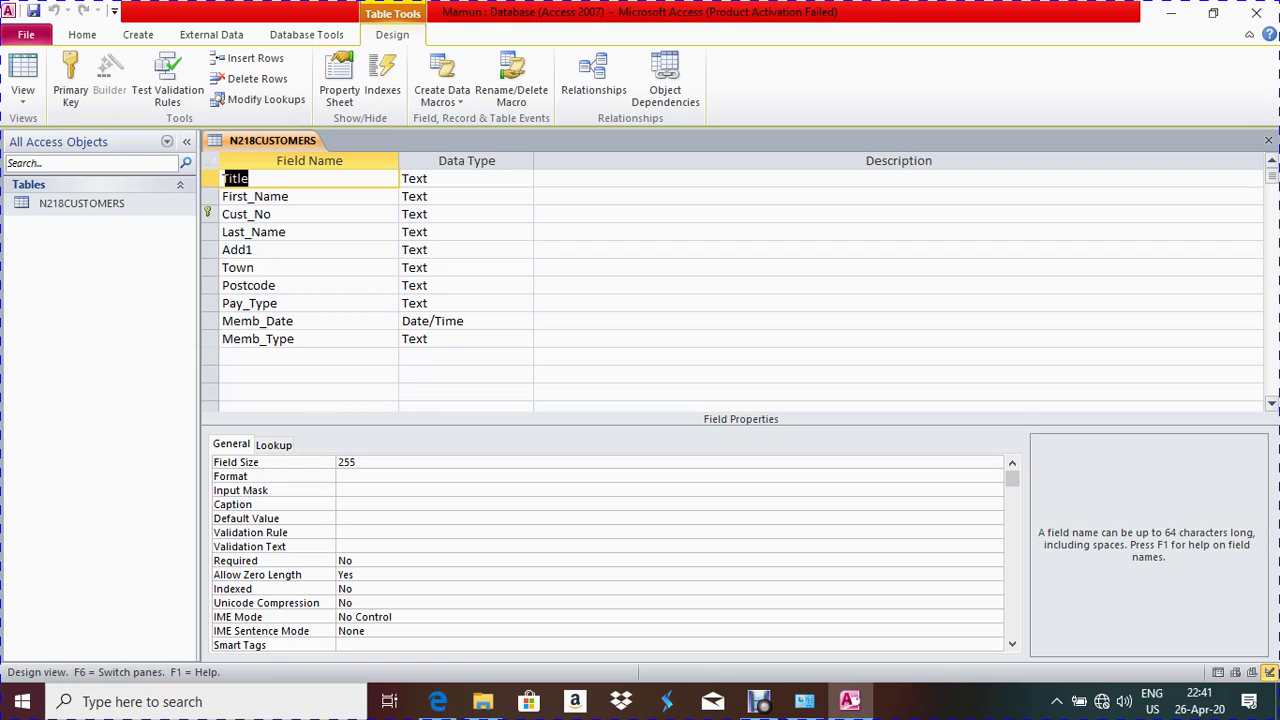
left_click(435, 321)
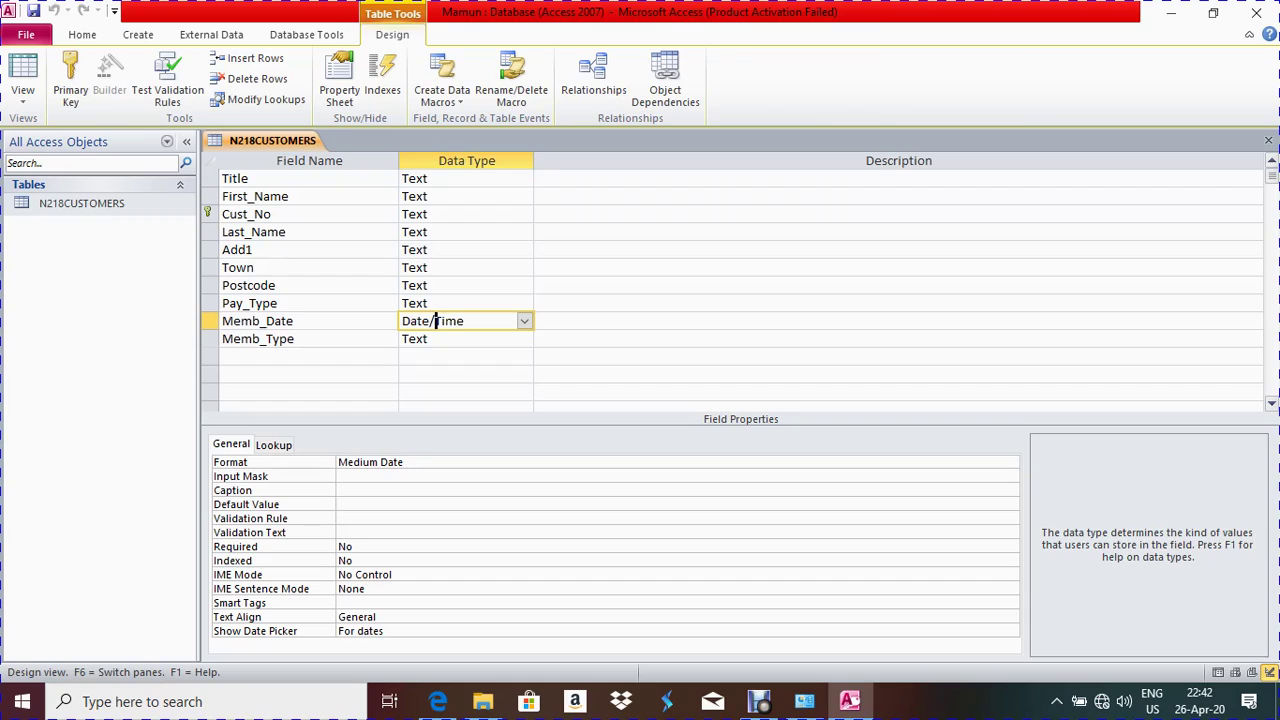
key("ctrl+w")
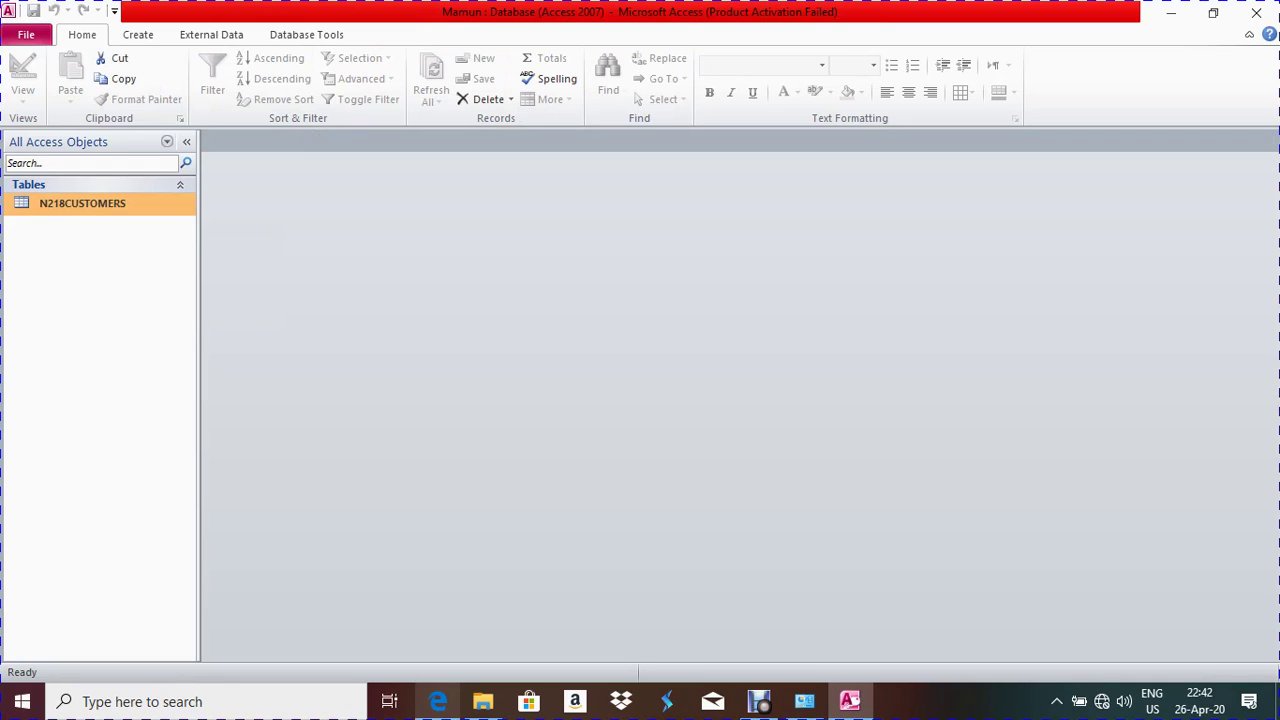
left_click(438, 701)
Read the N218ORDERS import question in the PDF, then show Access's External Data import options
scroll(1276, 381, "down", 5)
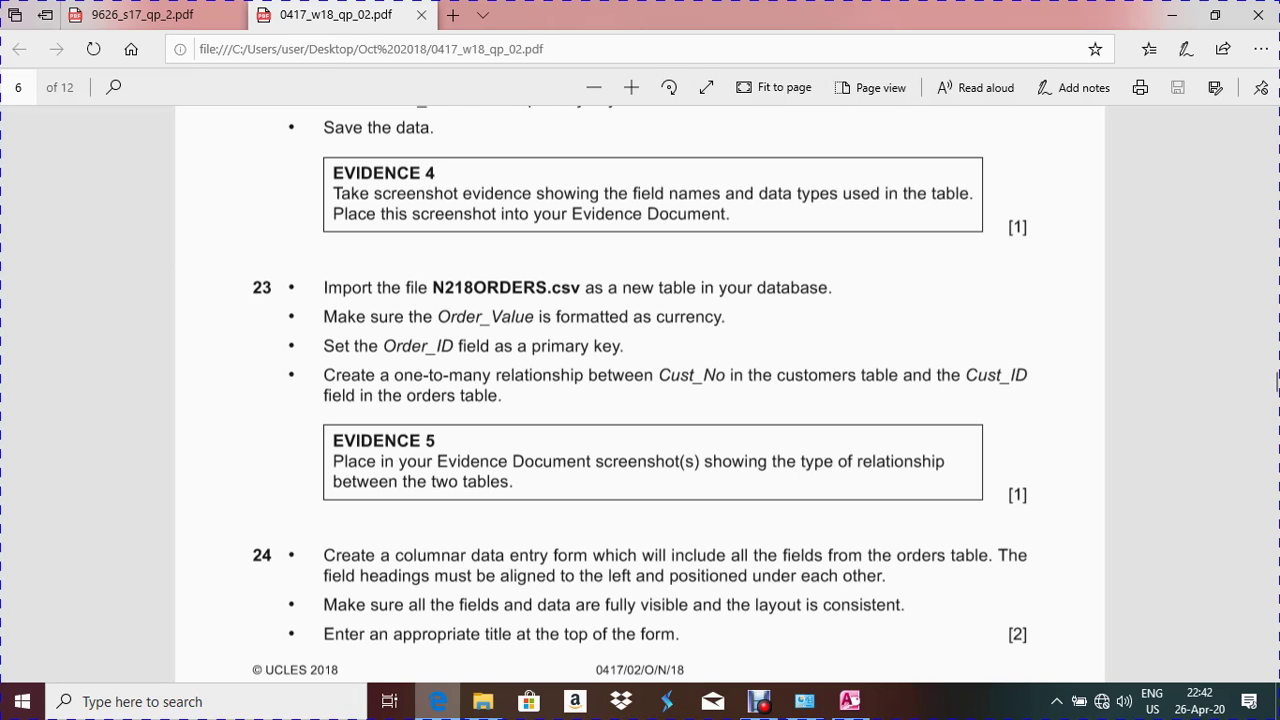
key("alt+Tab")
left_click(211, 34)
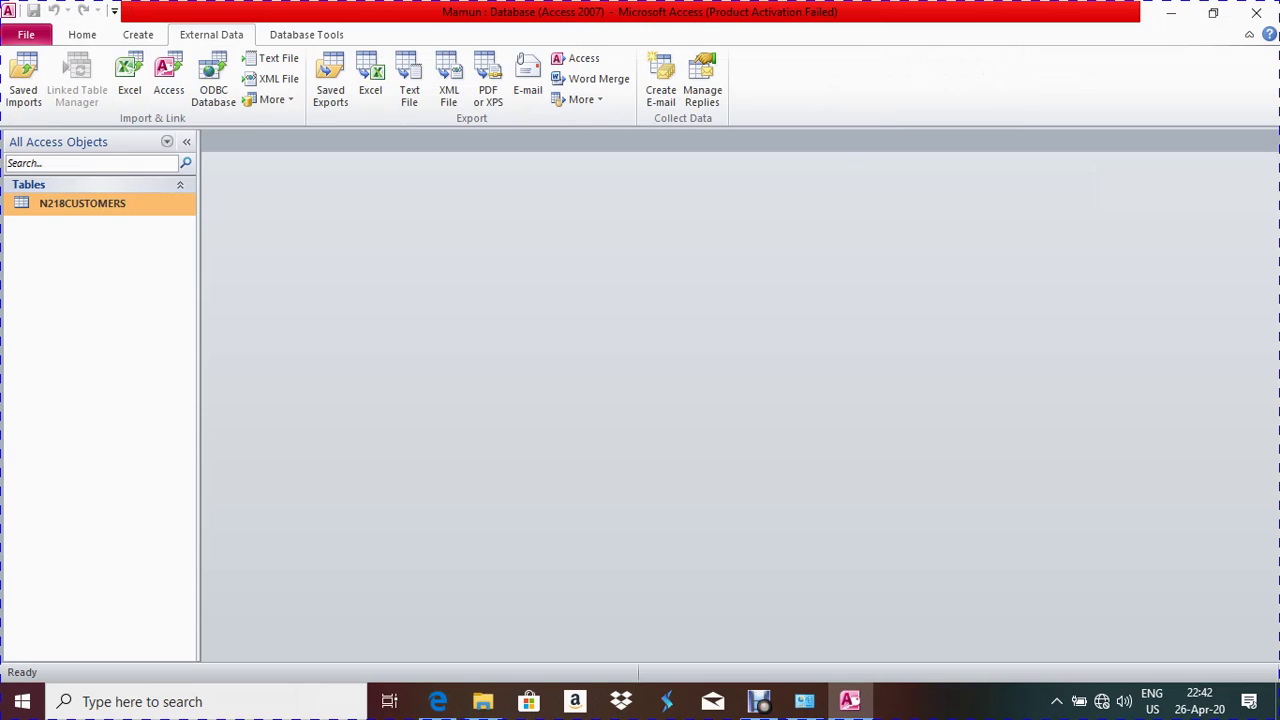
Start a text-file import of N218ORDERS into the database
left_click(272, 58)
left_click(916, 221)
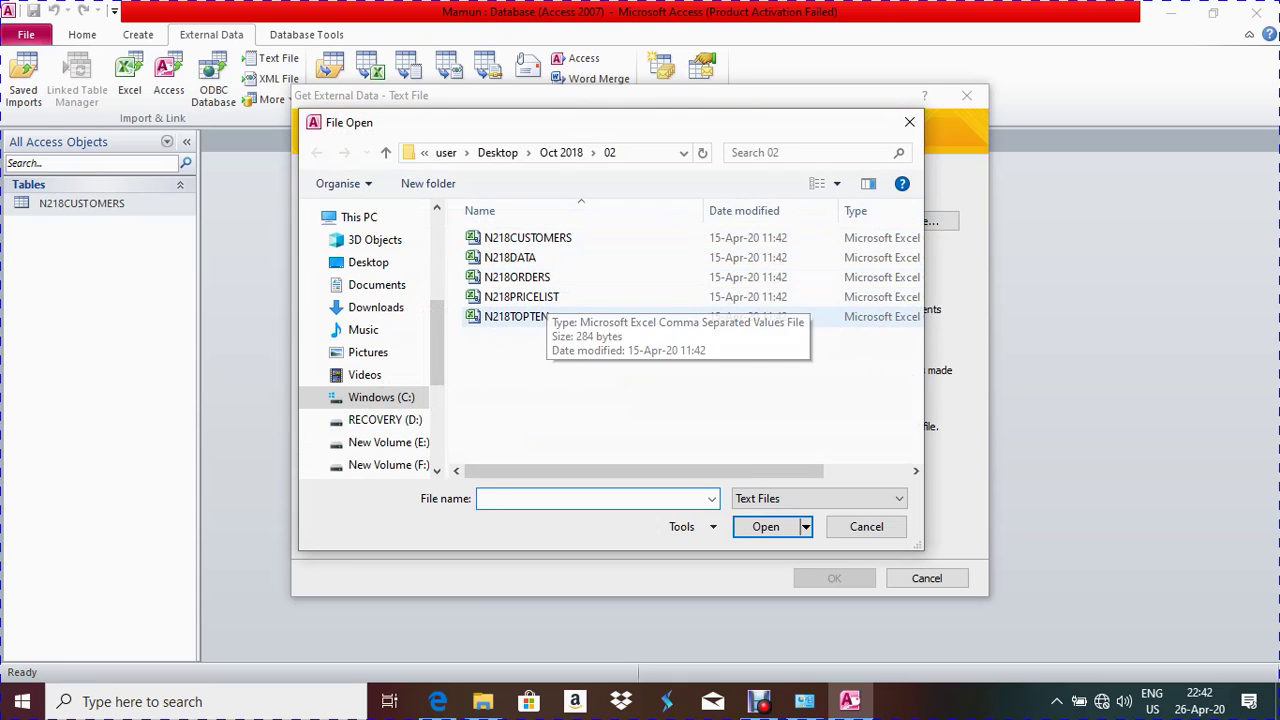
double_click(517, 277)
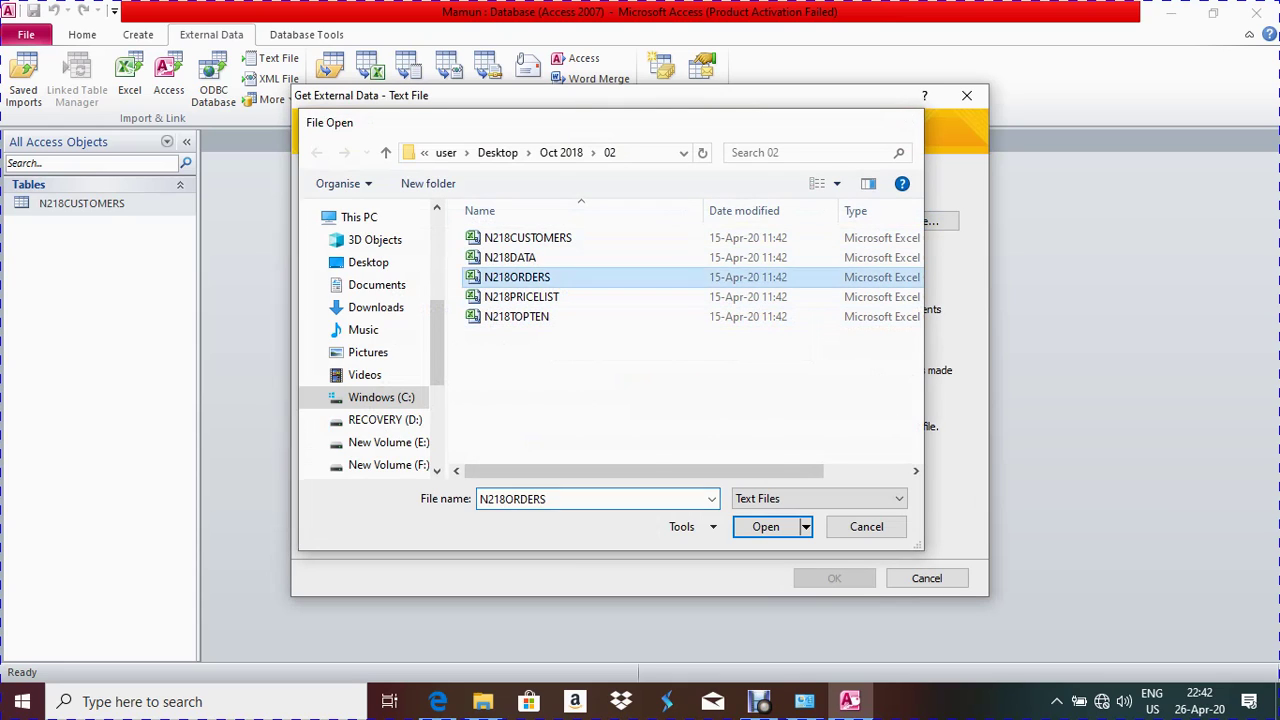
left_click(834, 578)
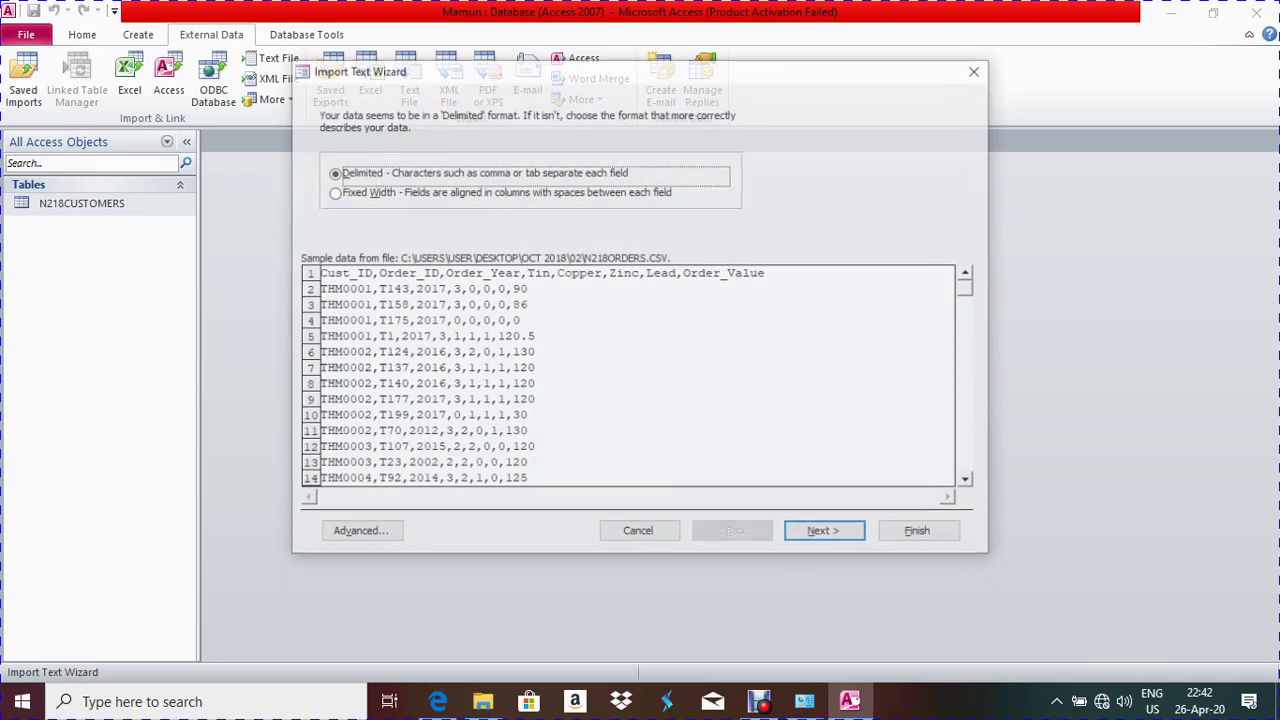
Use comma-delimited format with field names in the first row, then open the Advanced import specification
key("Return")
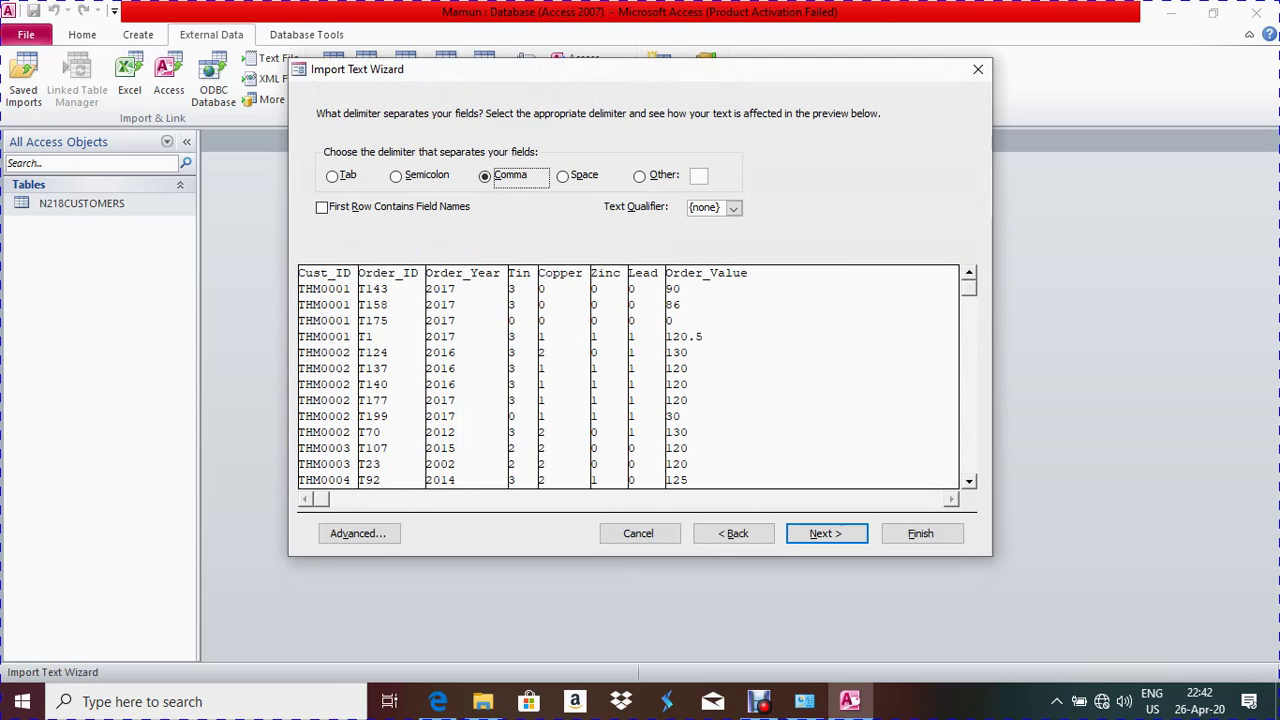
key("alt+r")
key("Return")
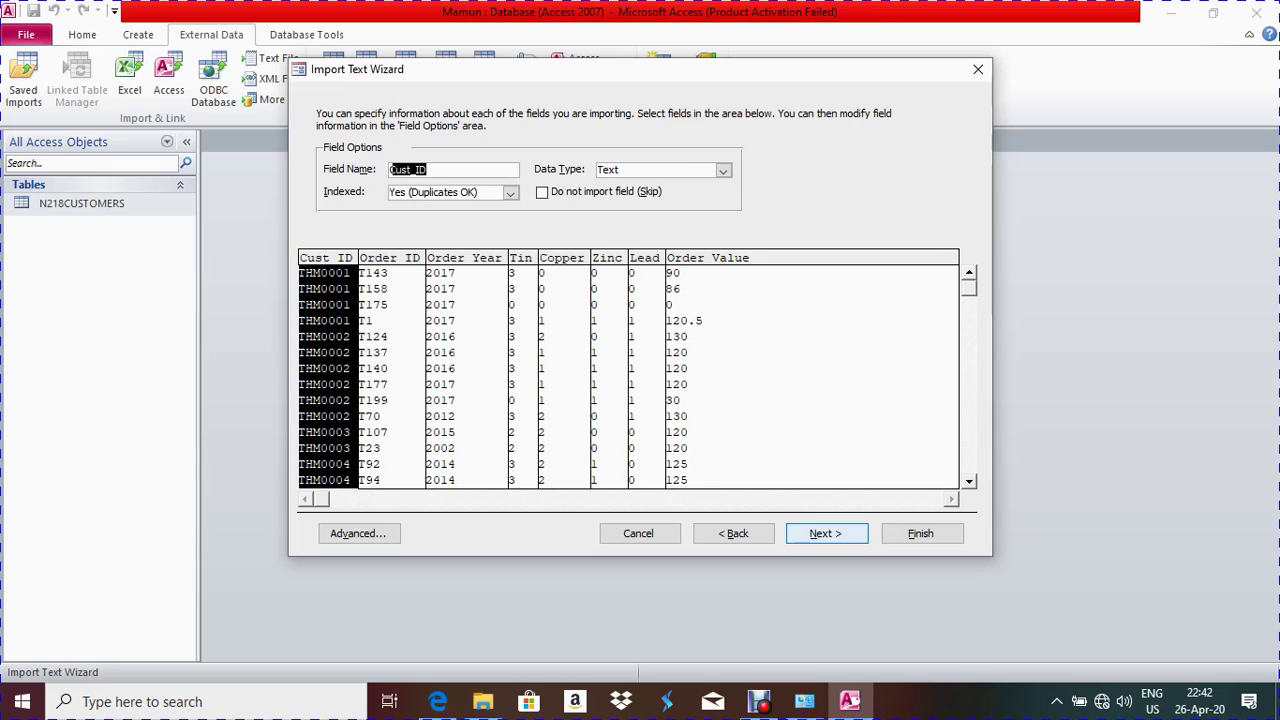
key("alt+v")
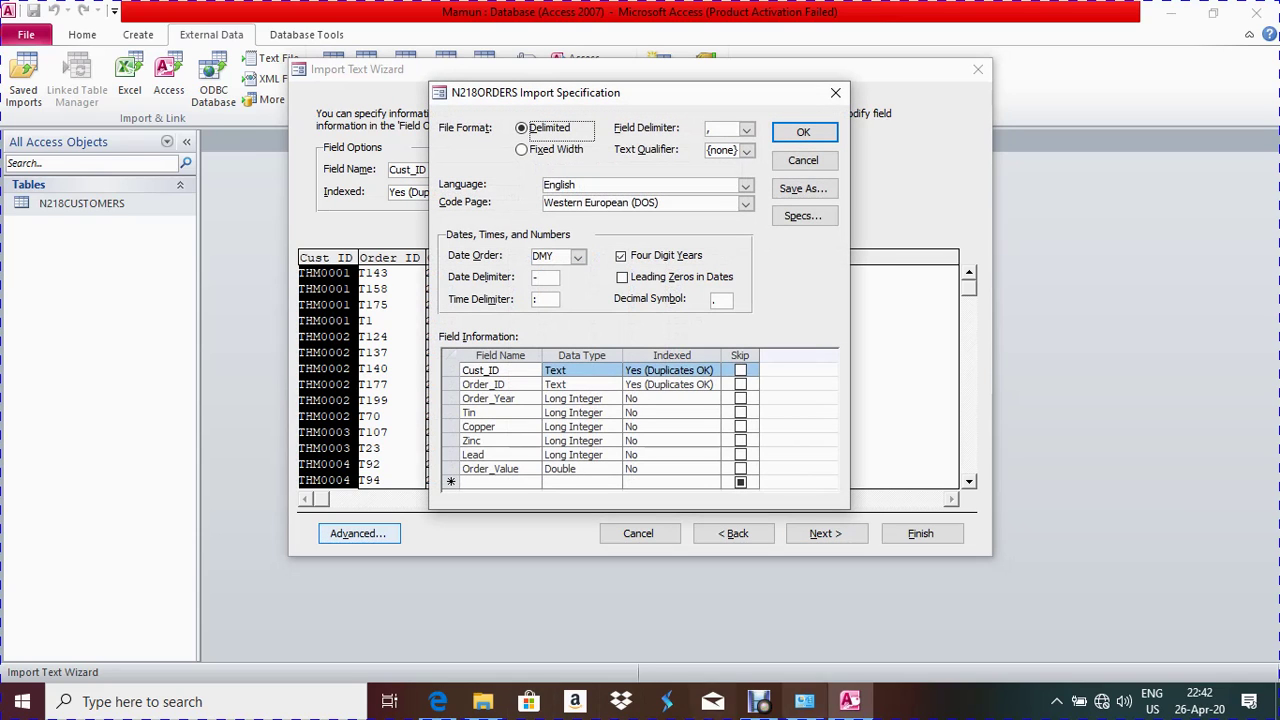
Change Order_Value's import data type to Currency, confirm the specification, and continue
mouse_move(438, 701)
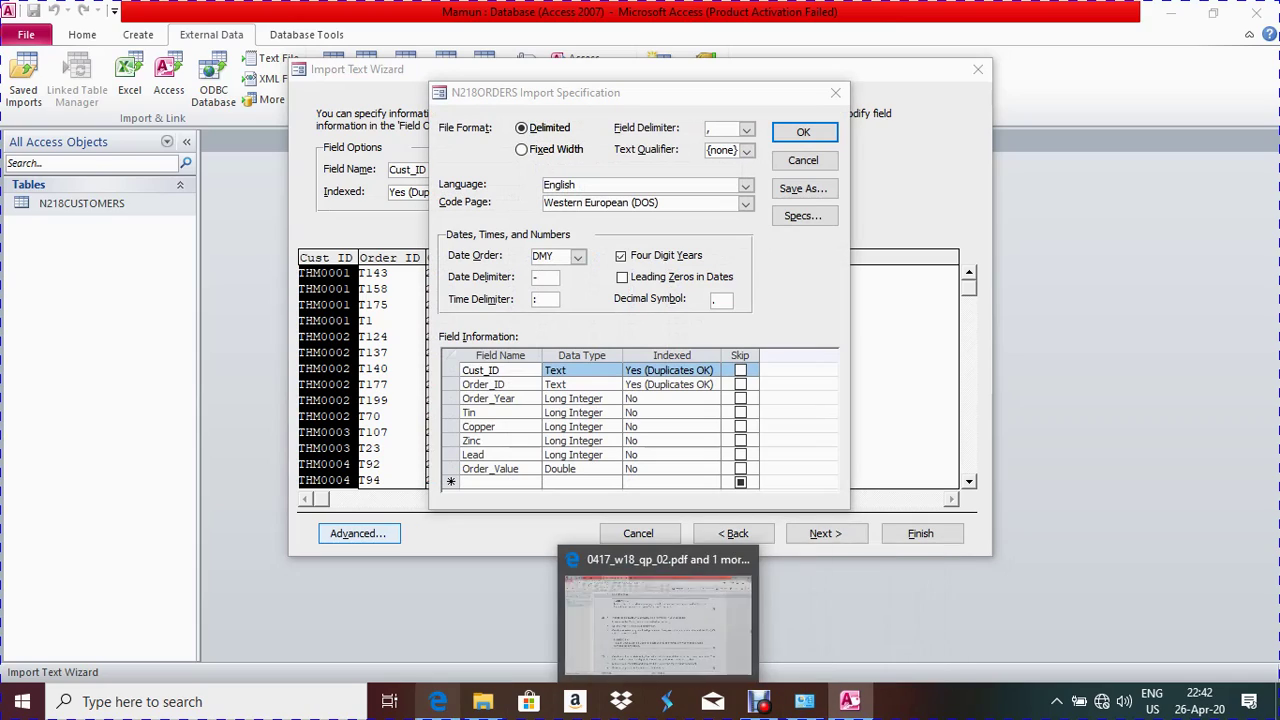
left_click(710, 620)
left_click_drag(323, 316, 725, 316)
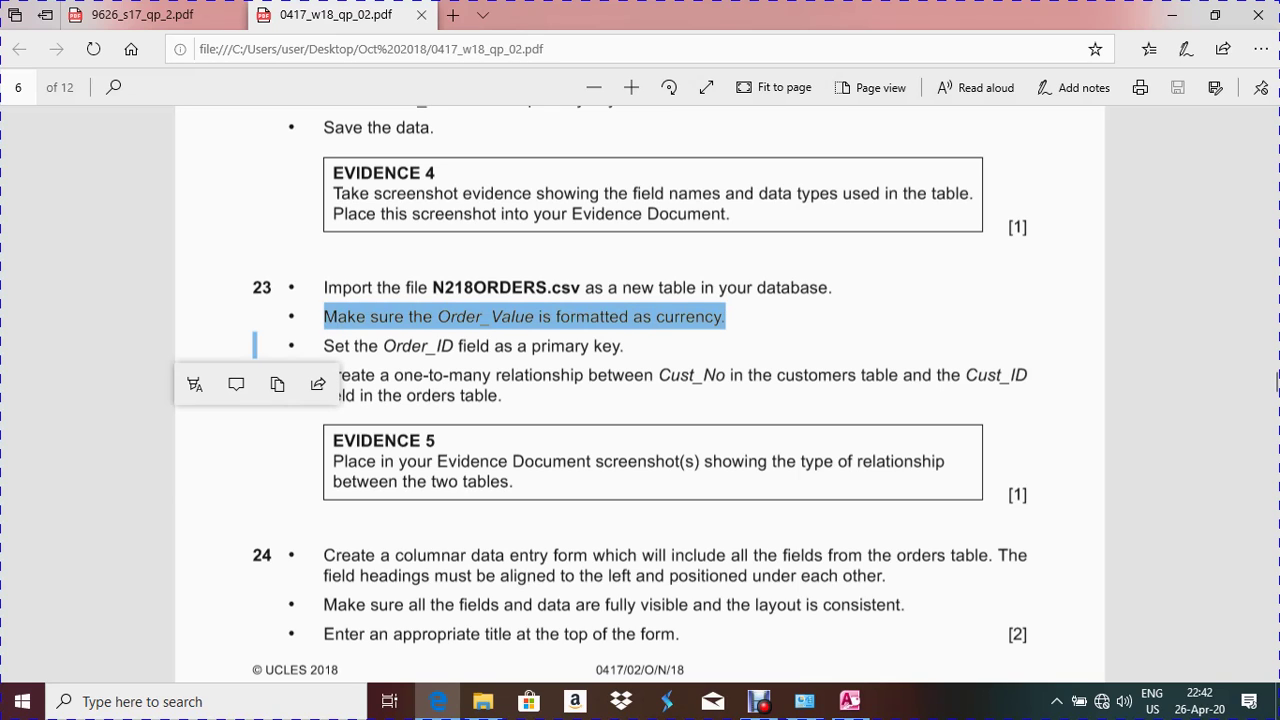
left_click(438, 701)
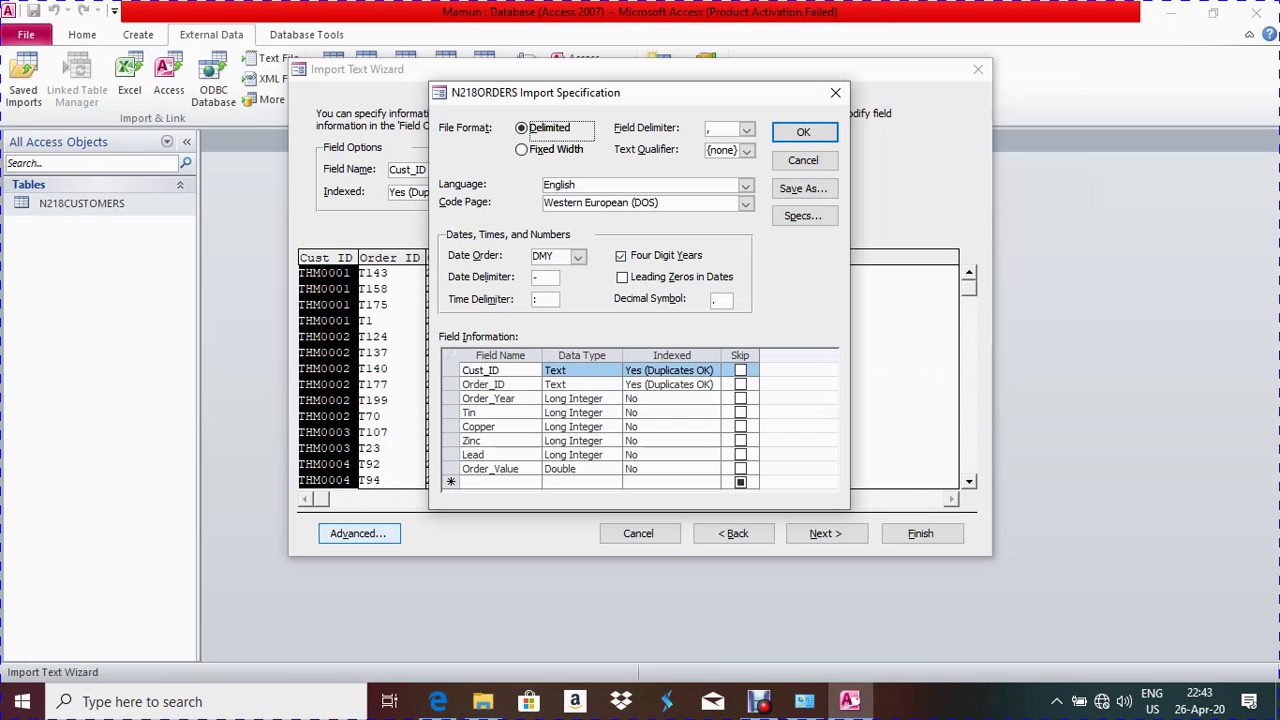
left_click(560, 468)
key("alt+Down")
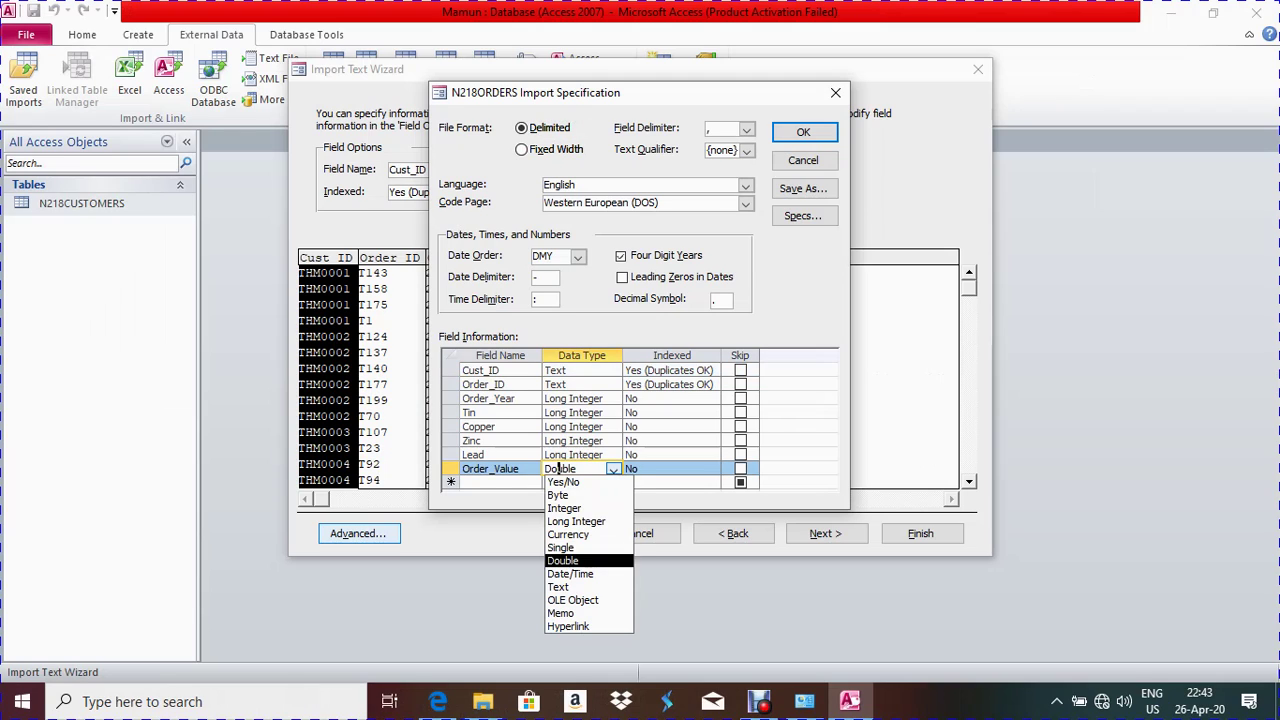
left_click(567, 534)
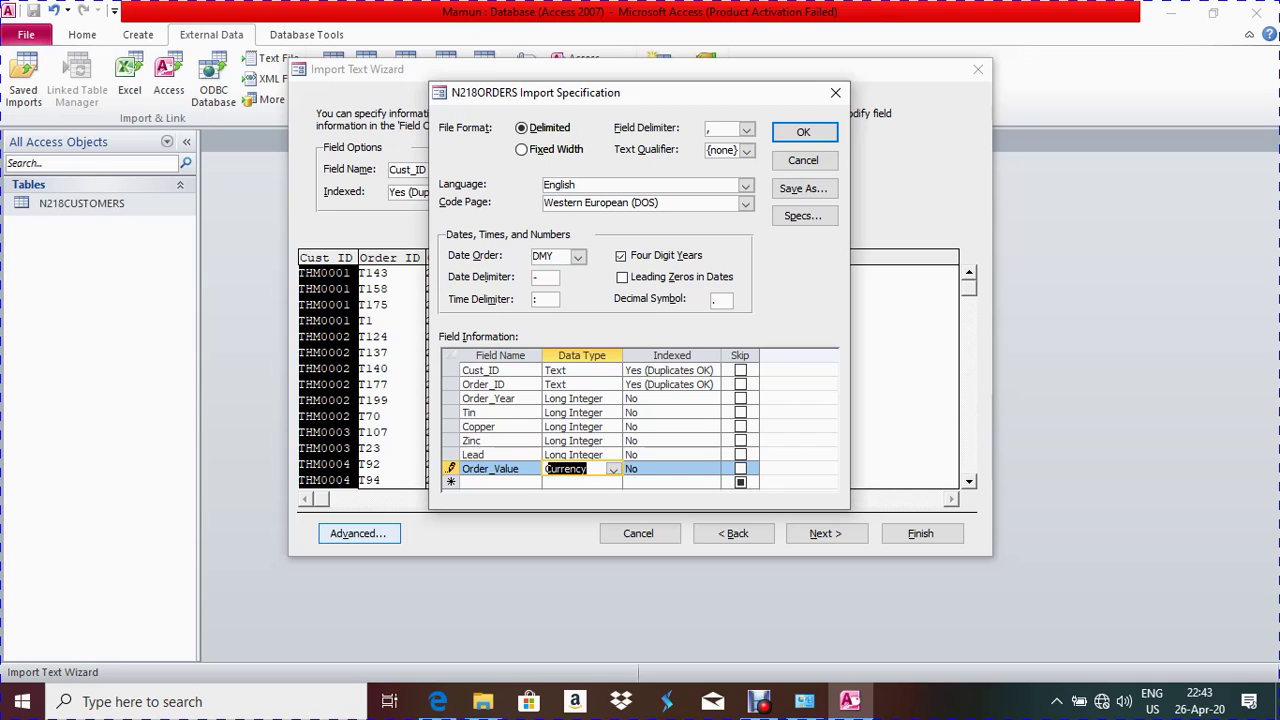
left_click(803, 131)
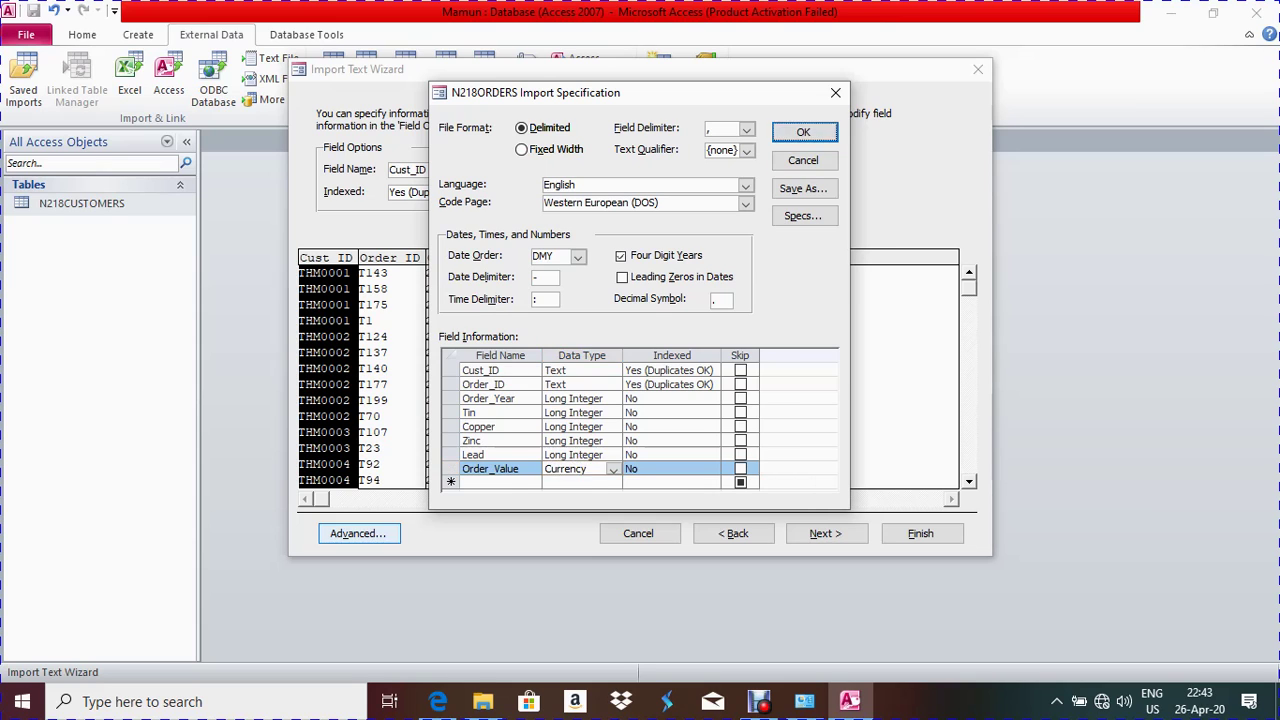
key("Return")
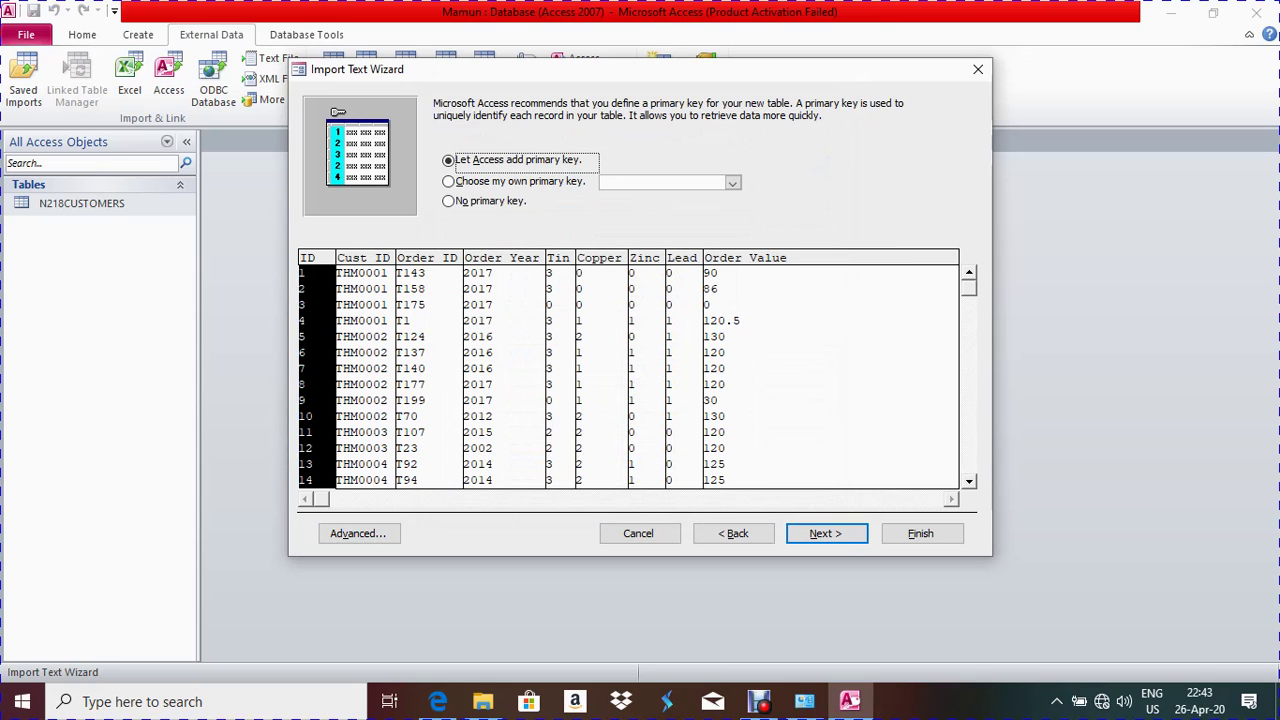
Choose Order_ID as the primary key and complete the import as table N218ORDERS
key("alt+Tab")
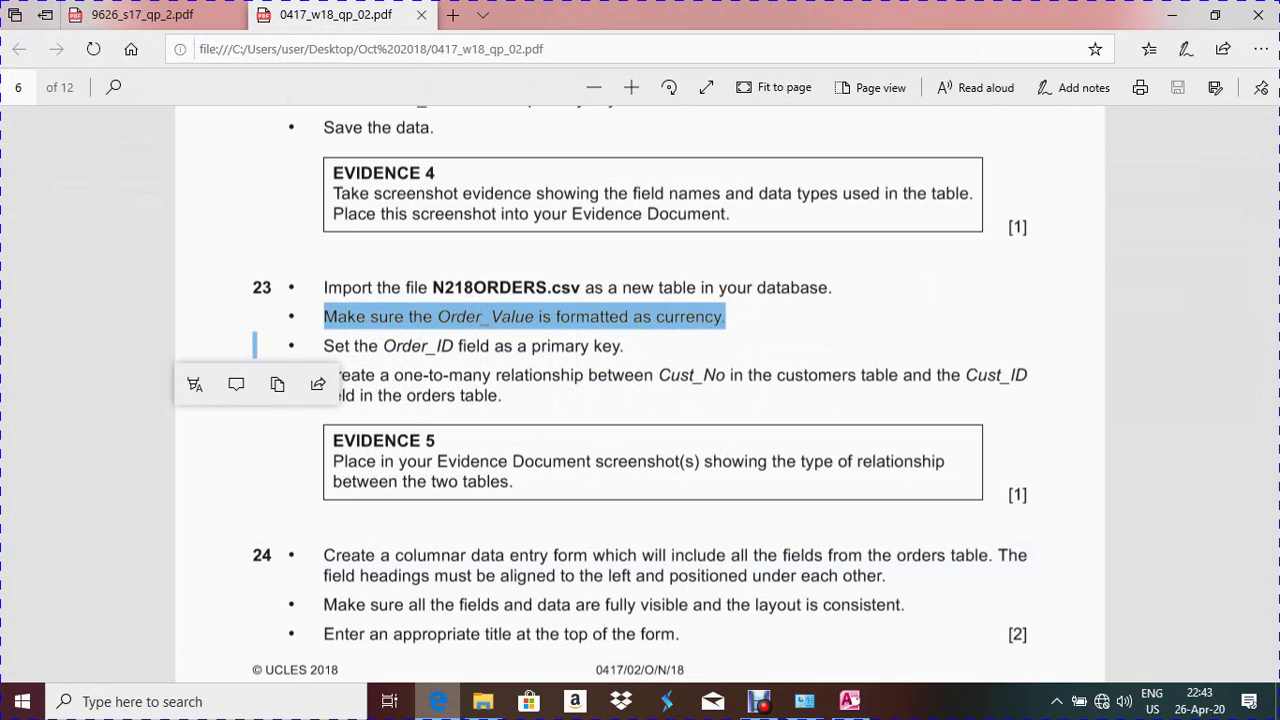
left_click(1277, 380)
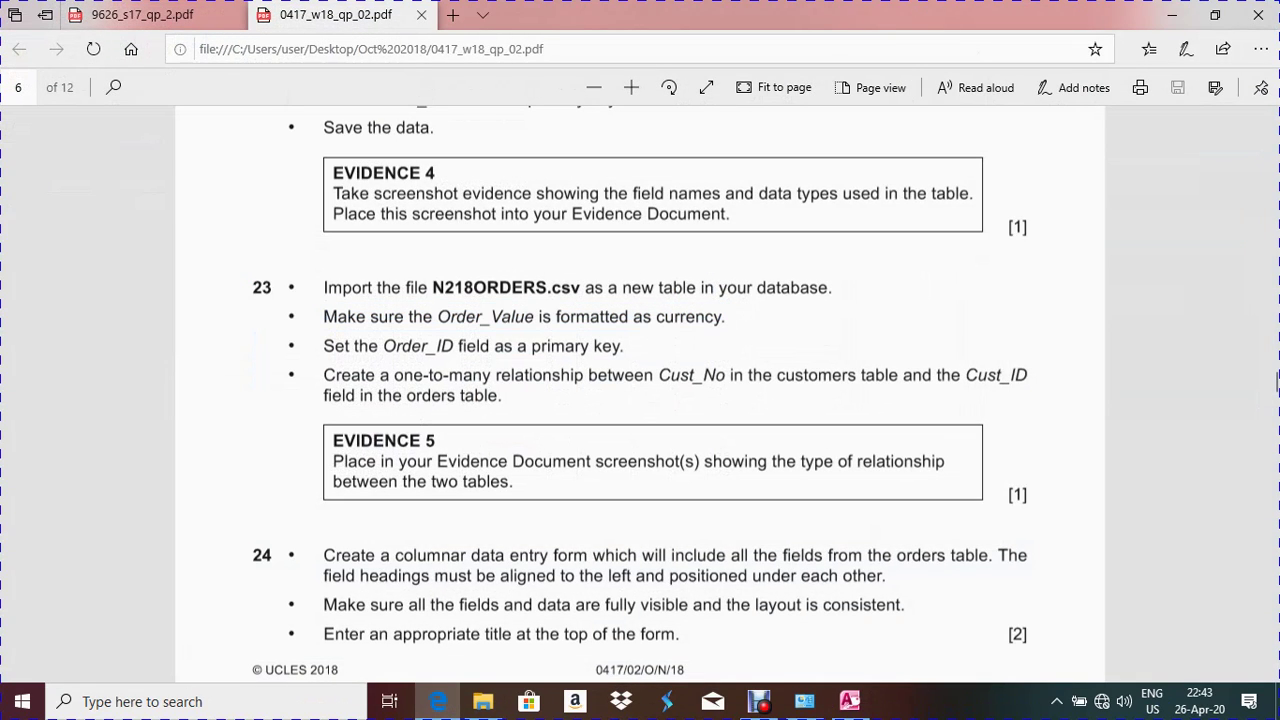
key("alt+Tab")
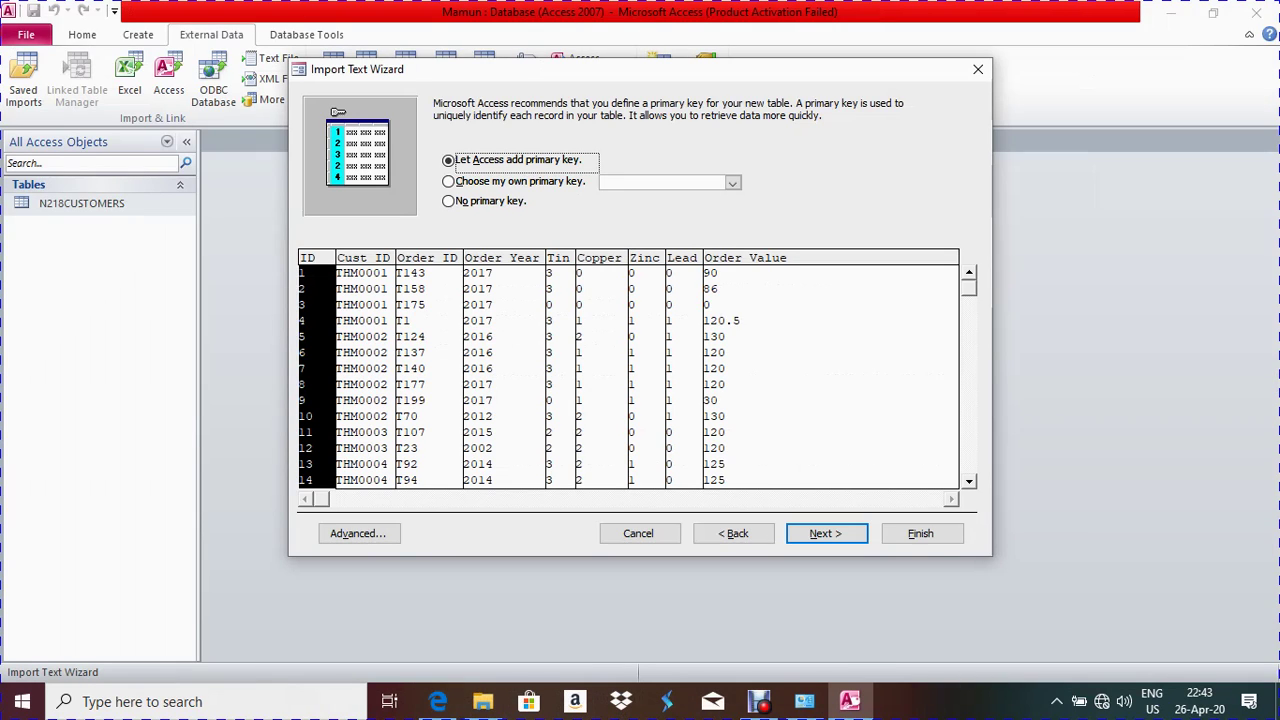
left_click(448, 181)
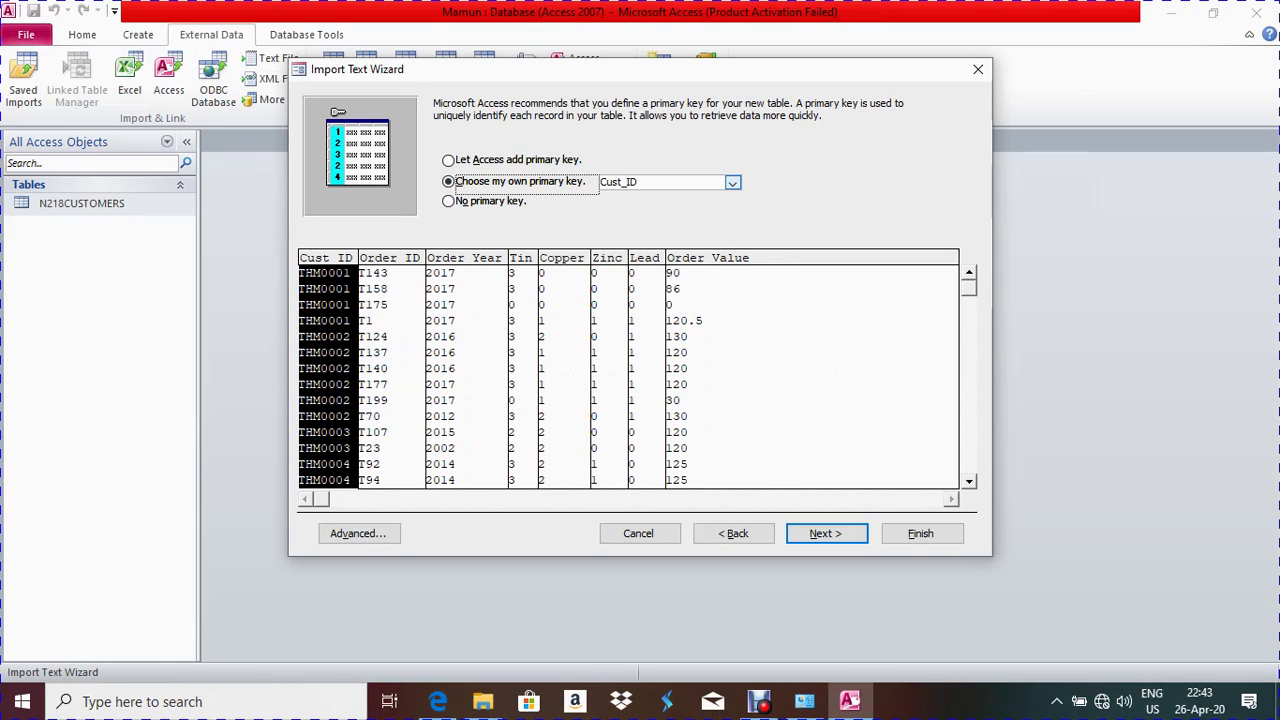
left_click(733, 182)
left_click(622, 211)
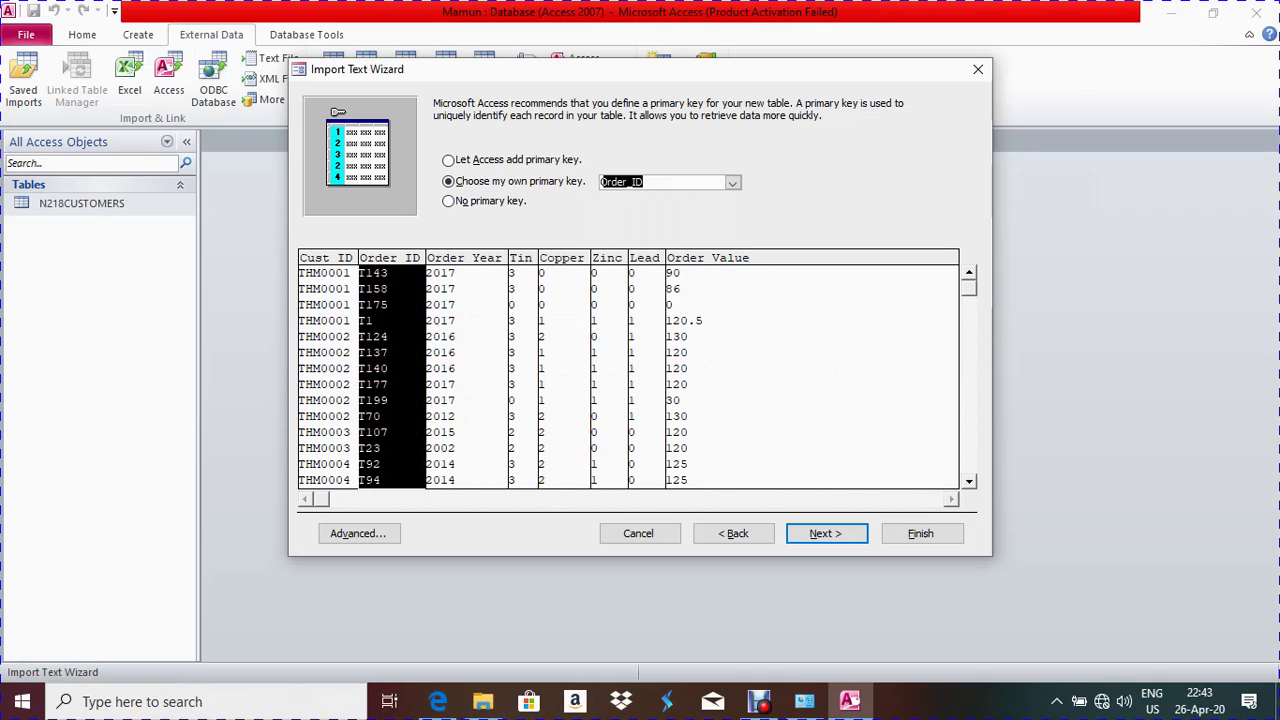
left_click(826, 533)
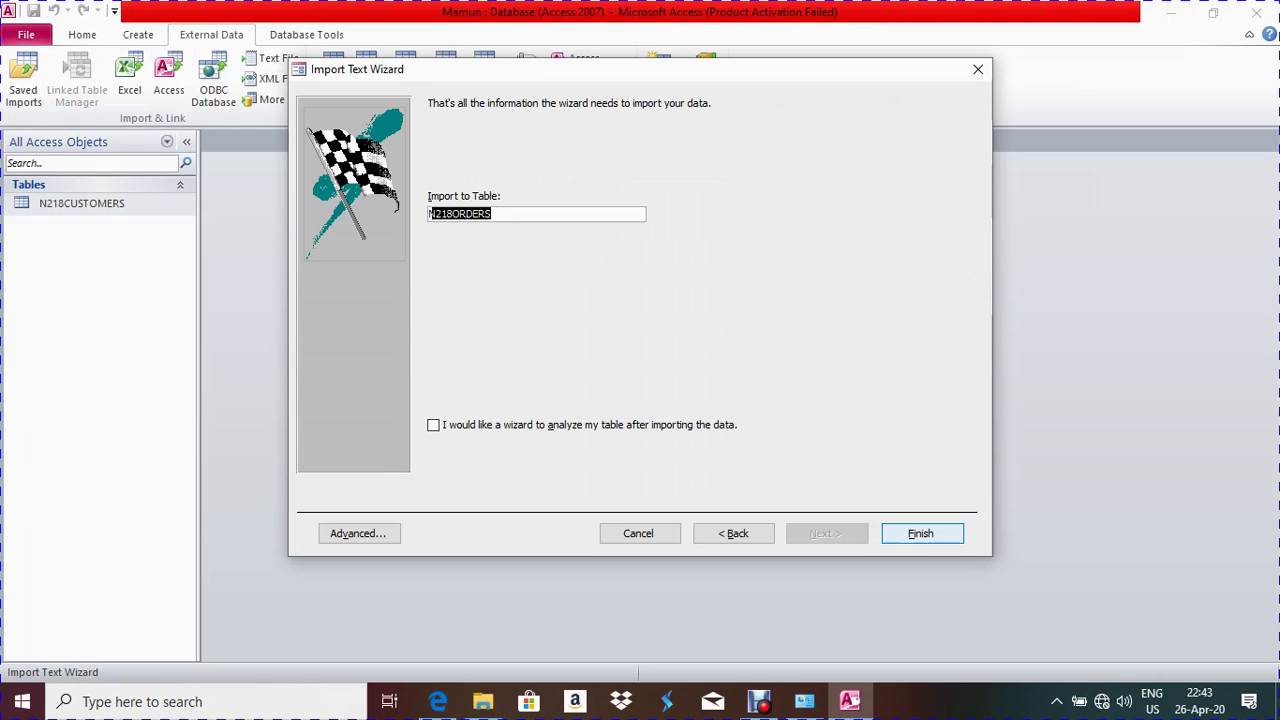
left_click(921, 533)
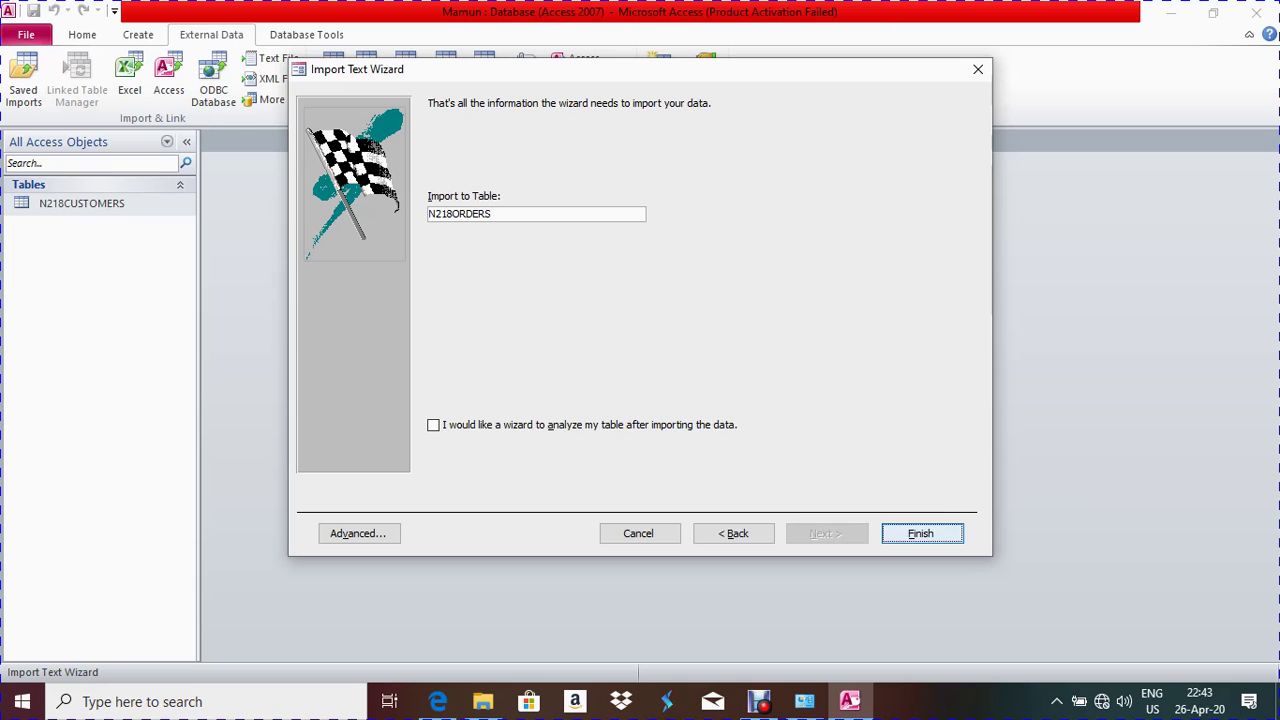
left_click(927, 578)
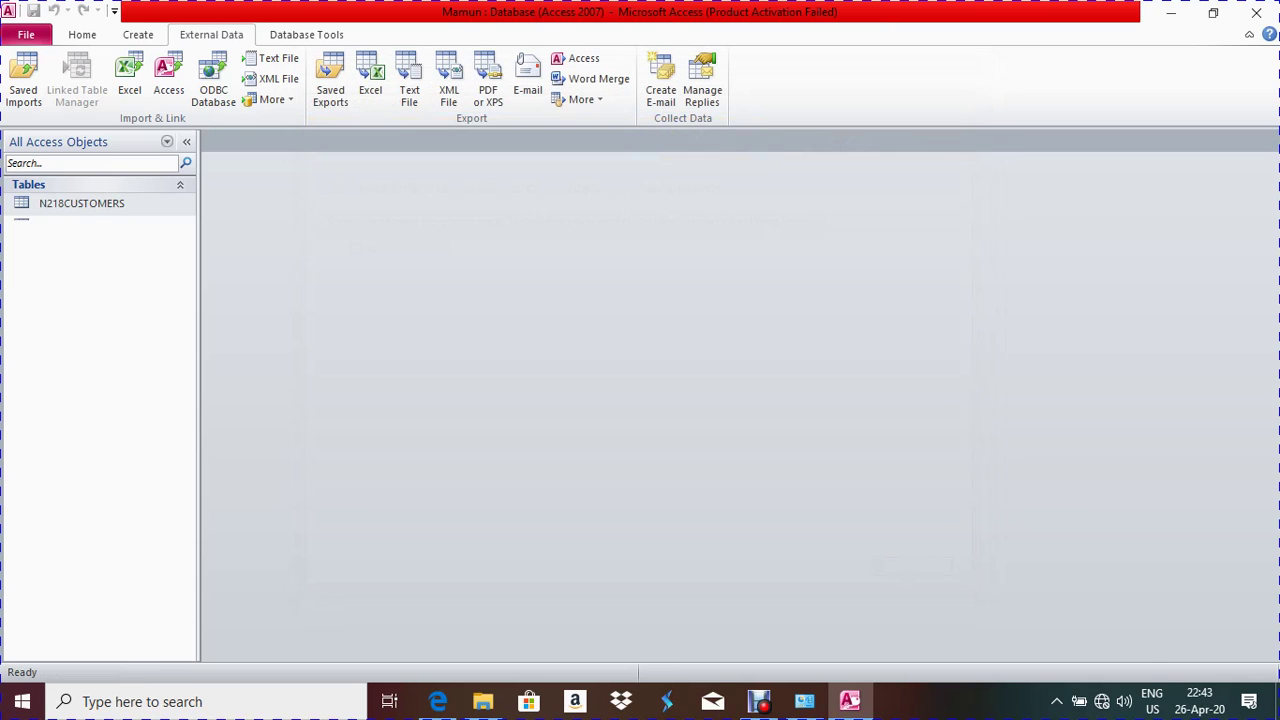
Open N218ORDERS in Design View and give Order_Value the Currency format
right_click(66, 225)
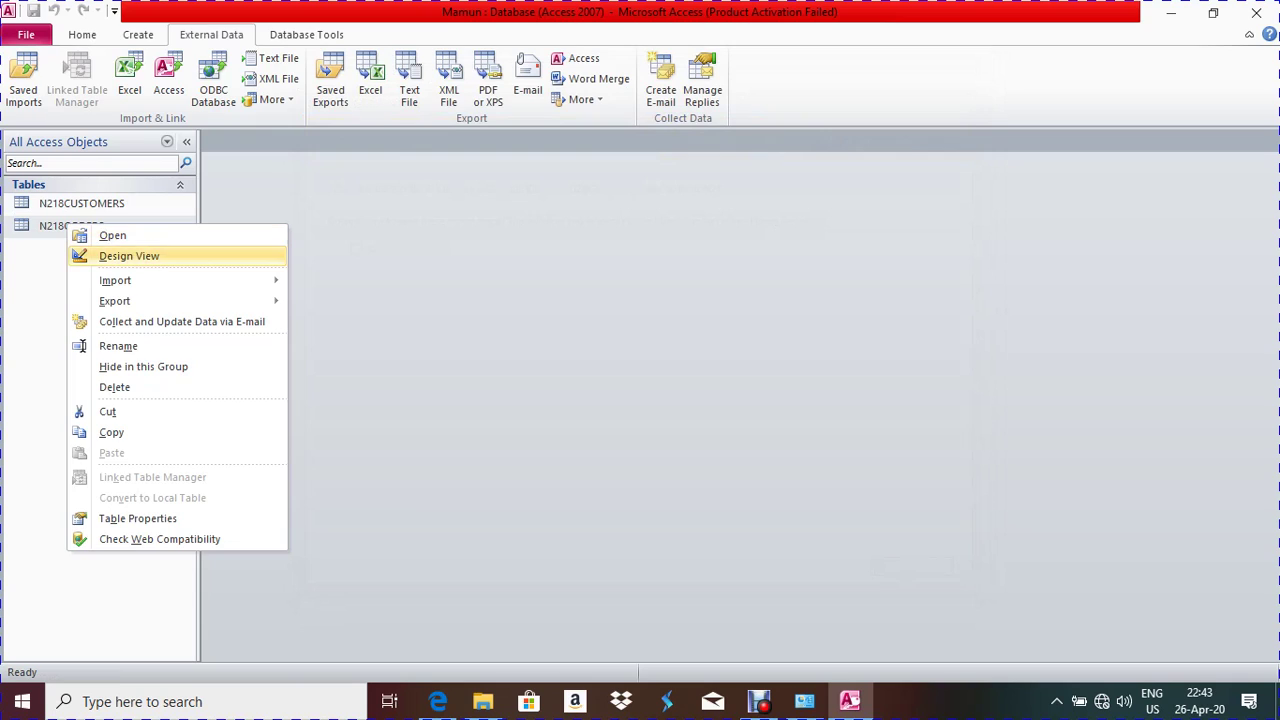
left_click(129, 256)
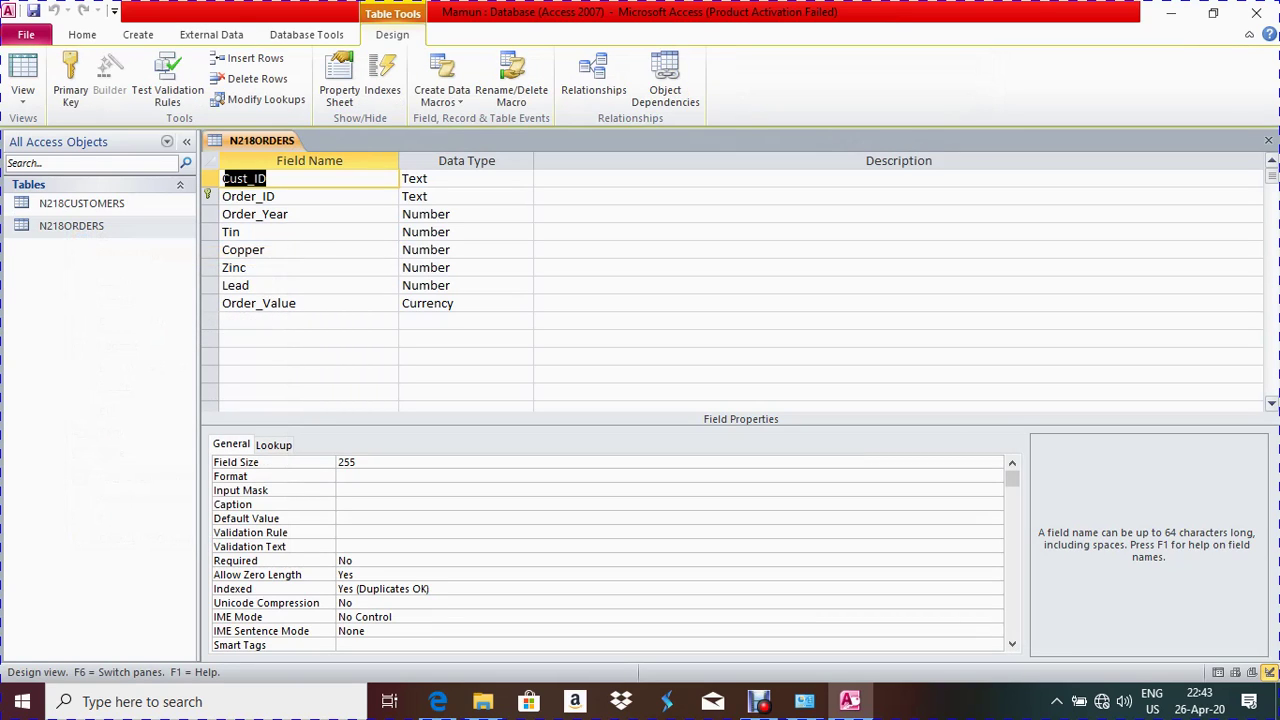
left_click(466, 303)
key("F6")
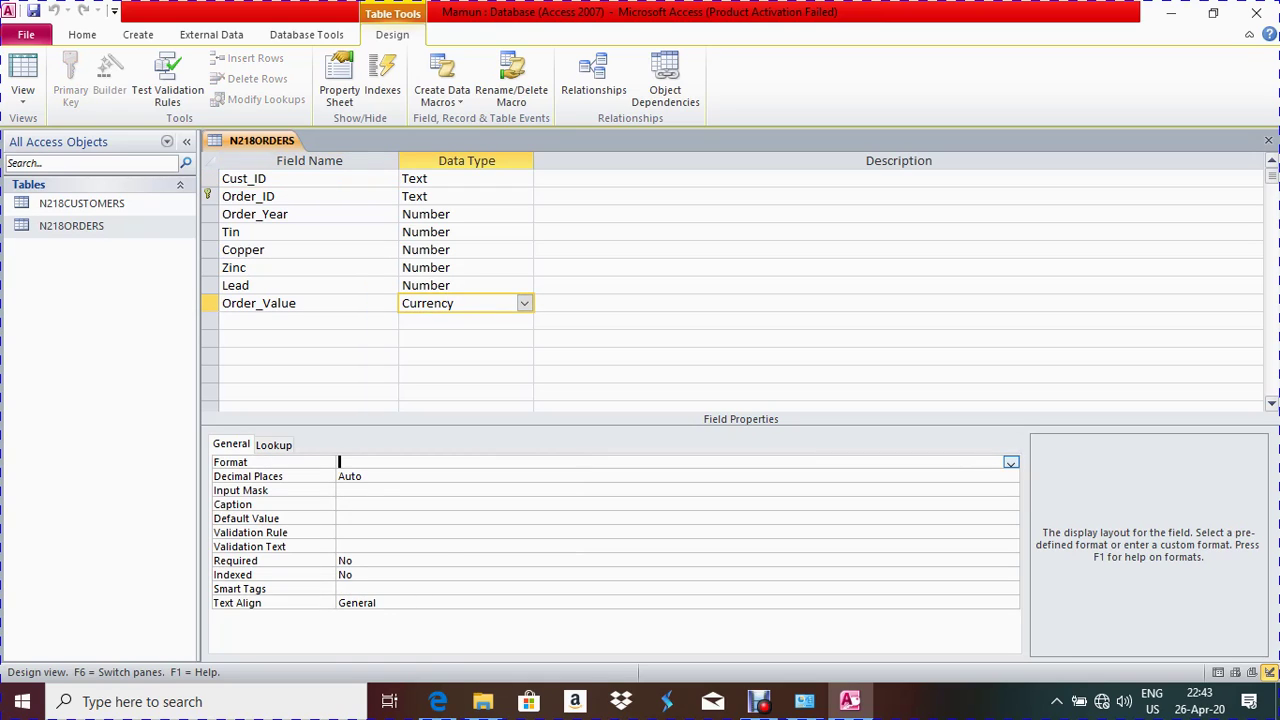
left_click(1010, 462)
key("Down")
key("Return")
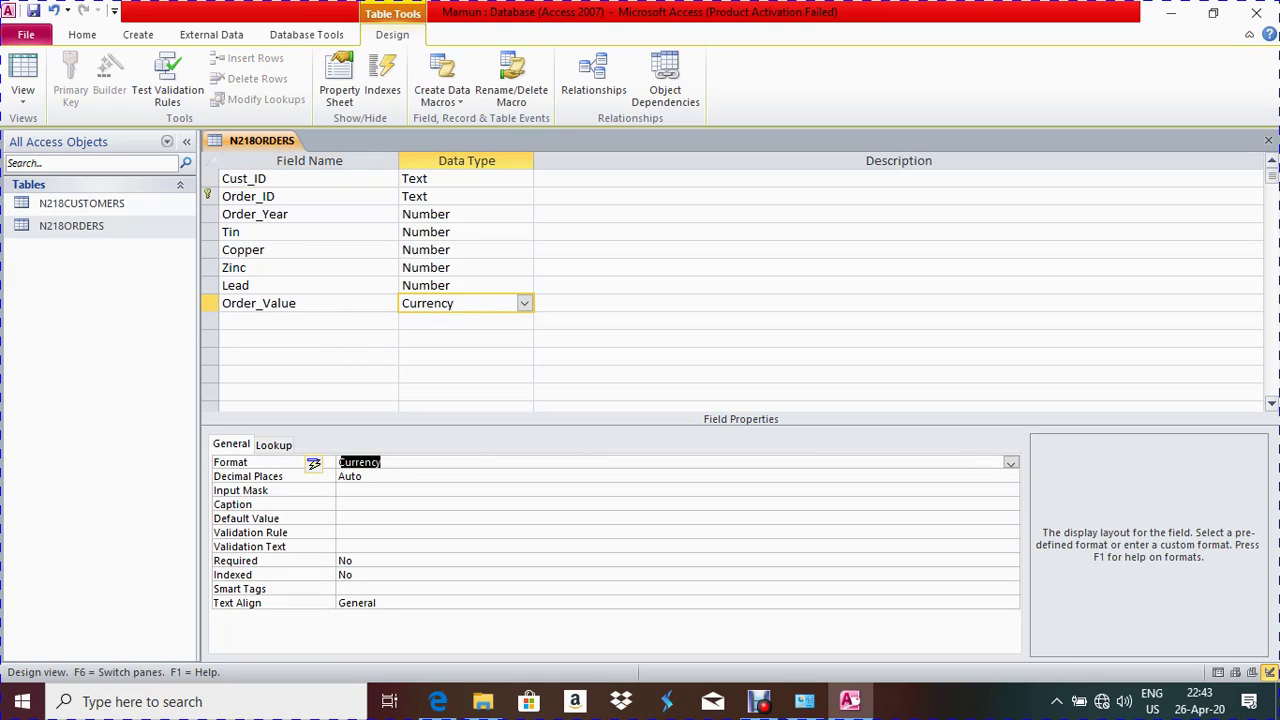
Set Order_Value's decimal places to 0, then save and close the table design
left_click(364, 476)
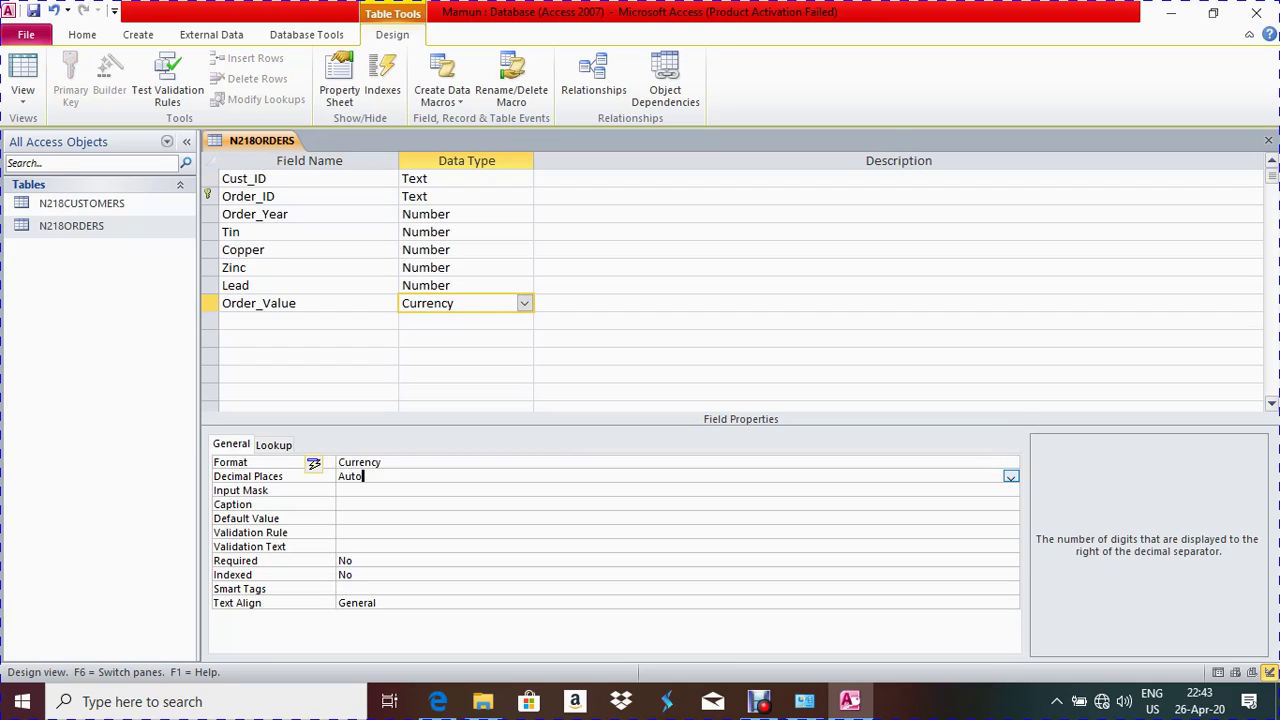
left_click(1010, 476)
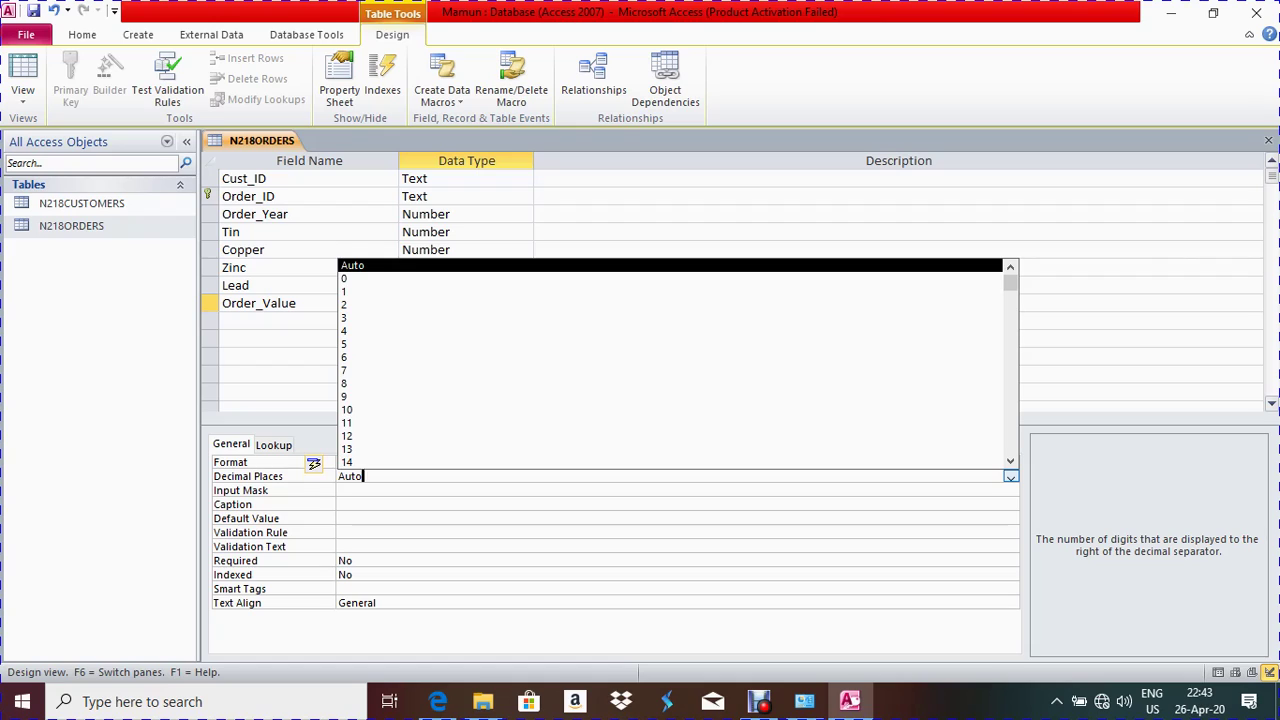
key("Return")
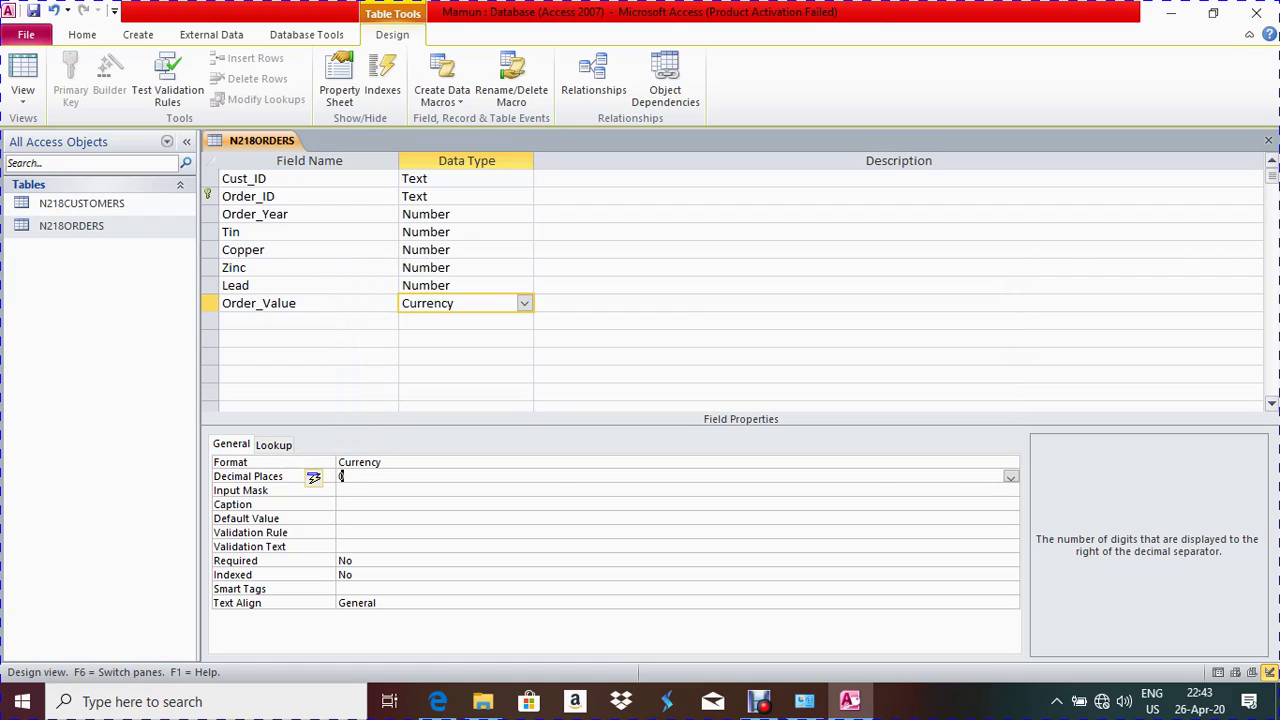
left_click(700, 321)
left_click(455, 303)
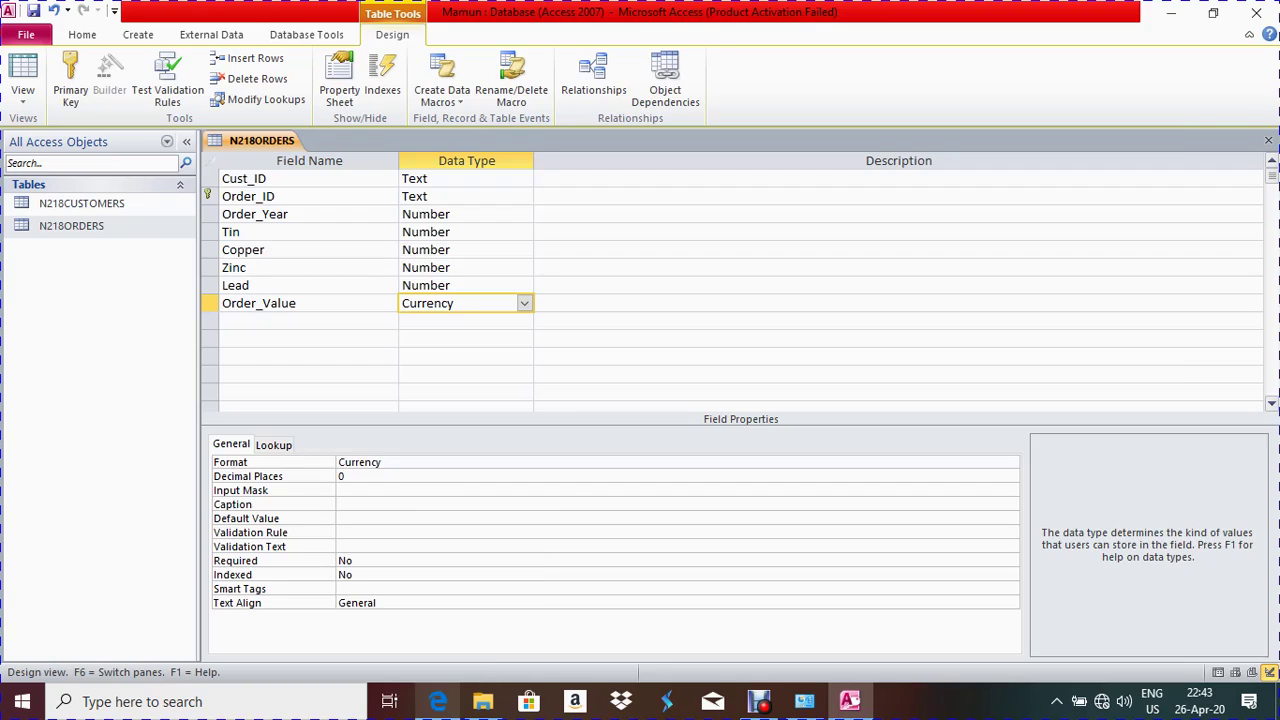
left_click(438, 701)
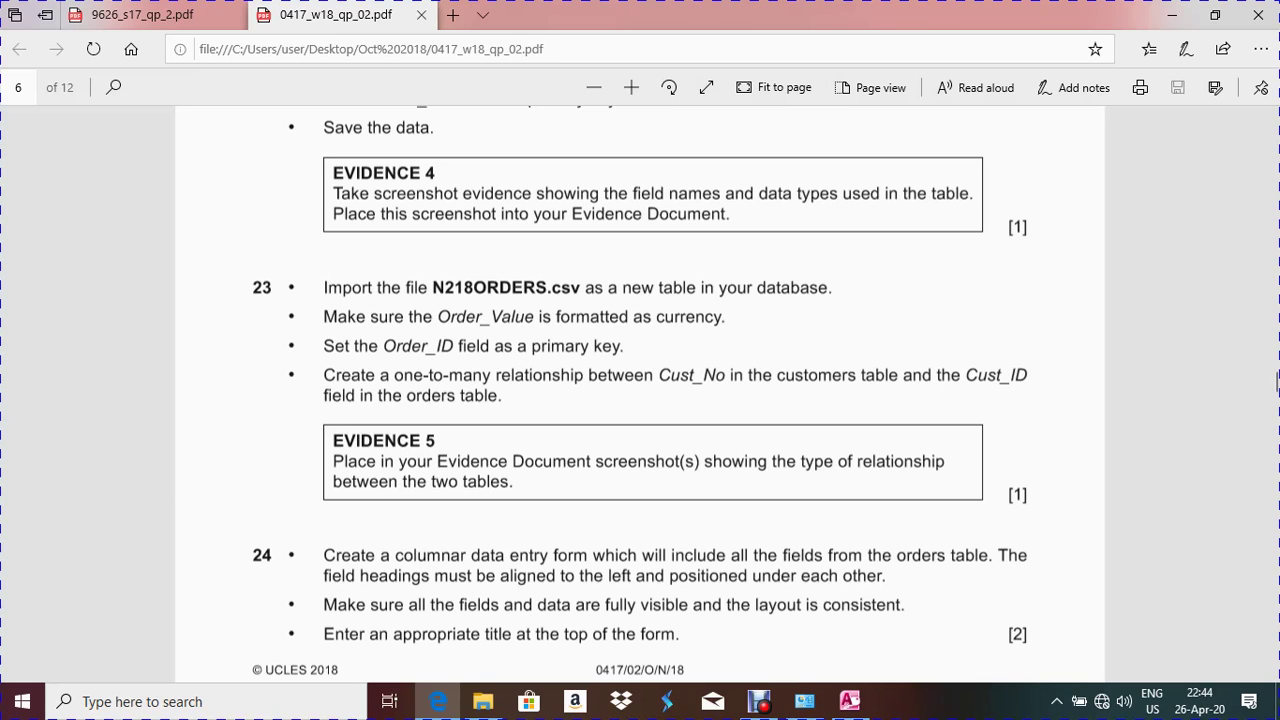
key("alt+Tab")
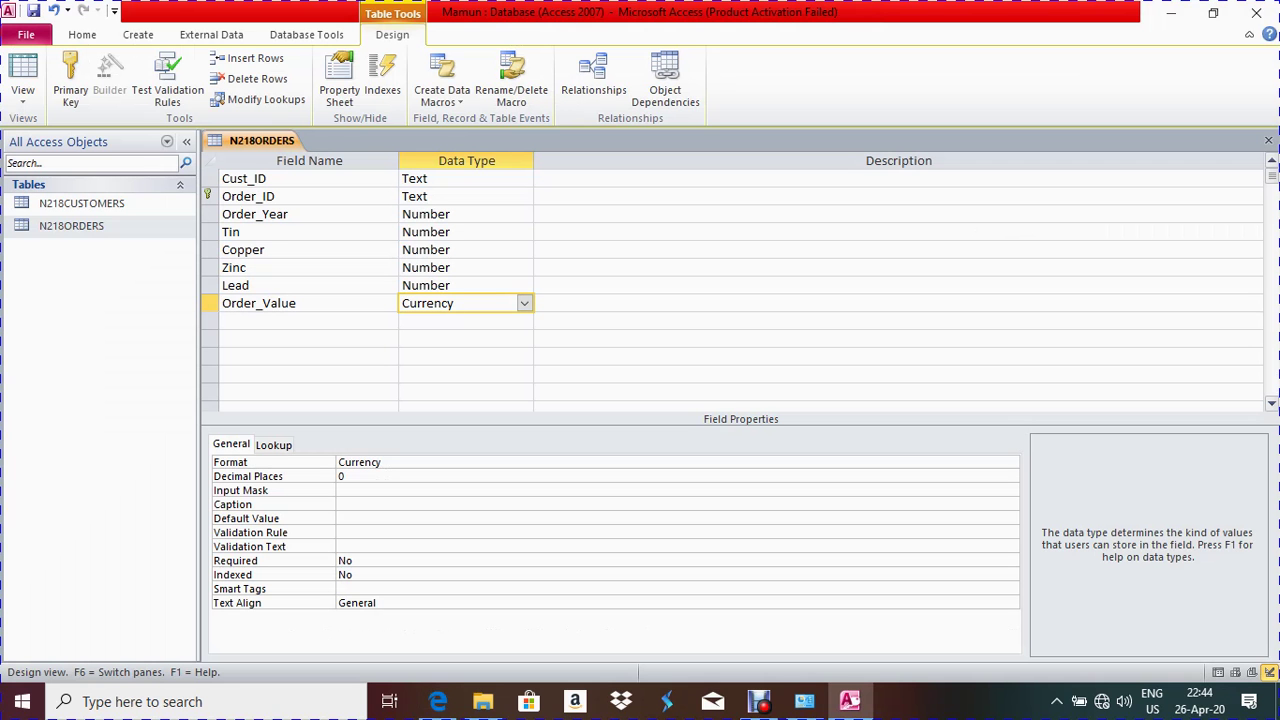
key("ctrl+w")
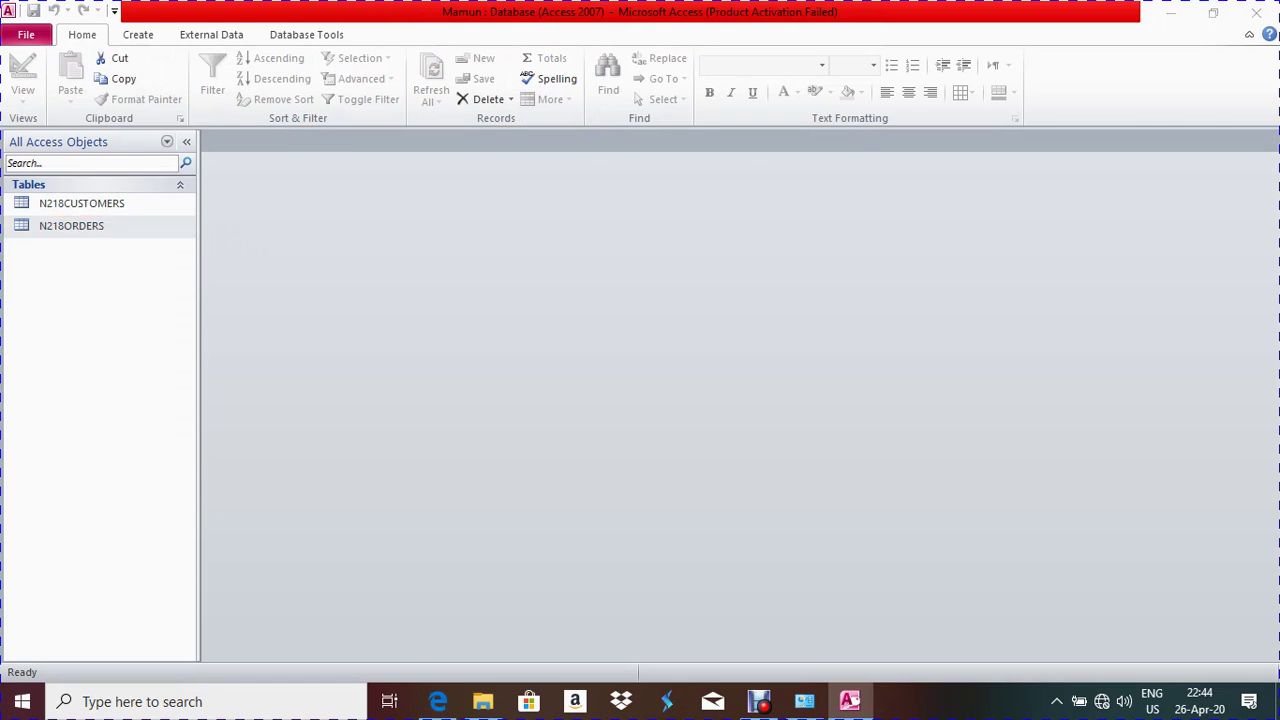
key("alt+Tab")
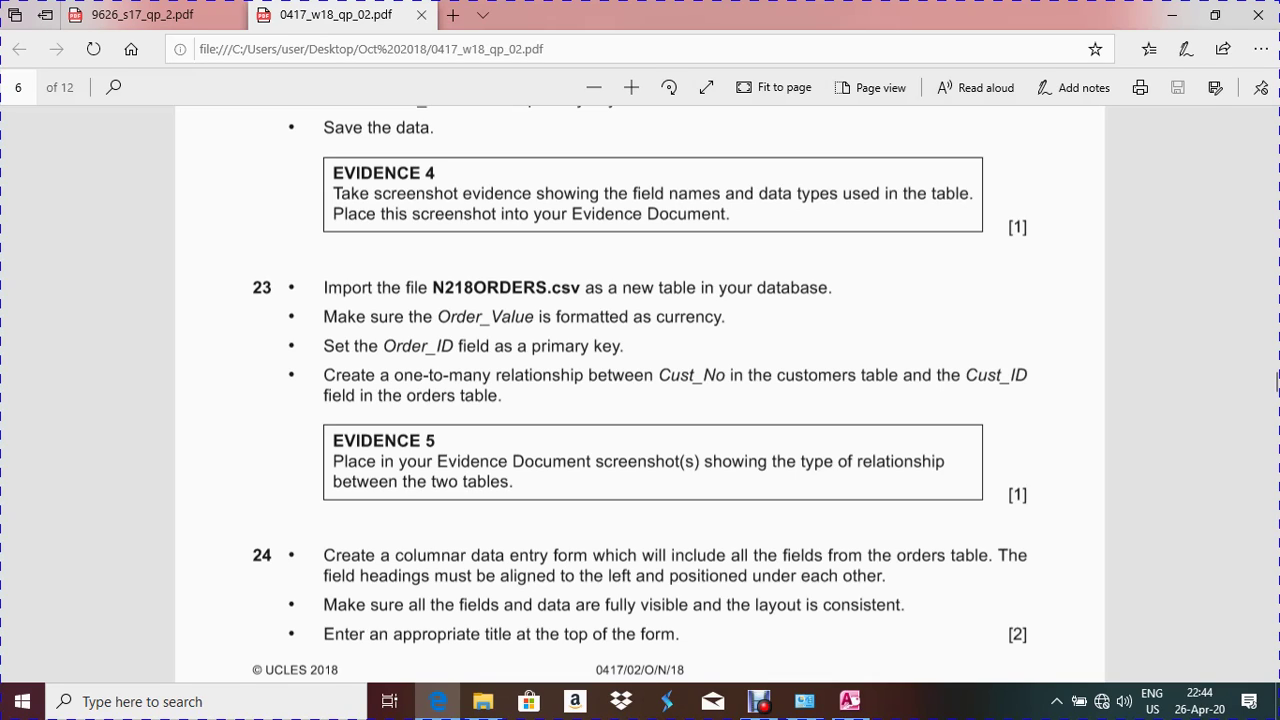
Review the one-to-many relationship requirement and open the Relationships layout
left_click_drag(324, 375, 505, 400)
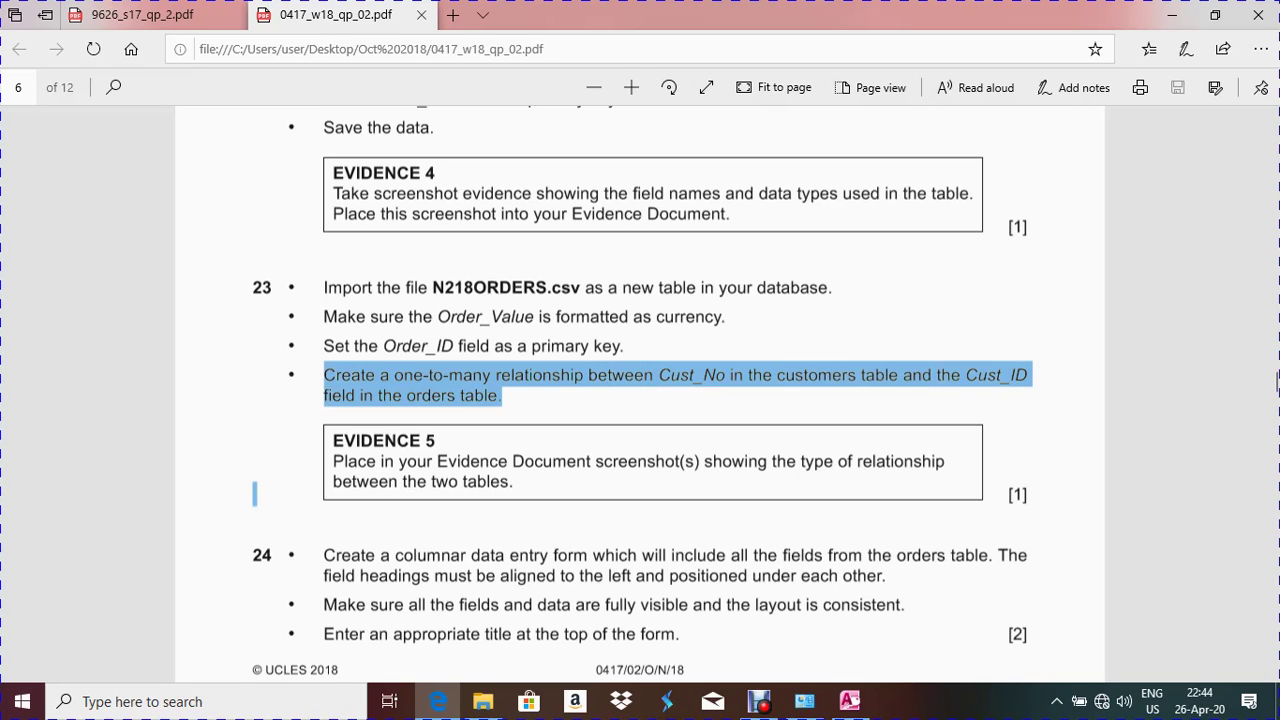
left_click_drag(254, 494, 254, 494)
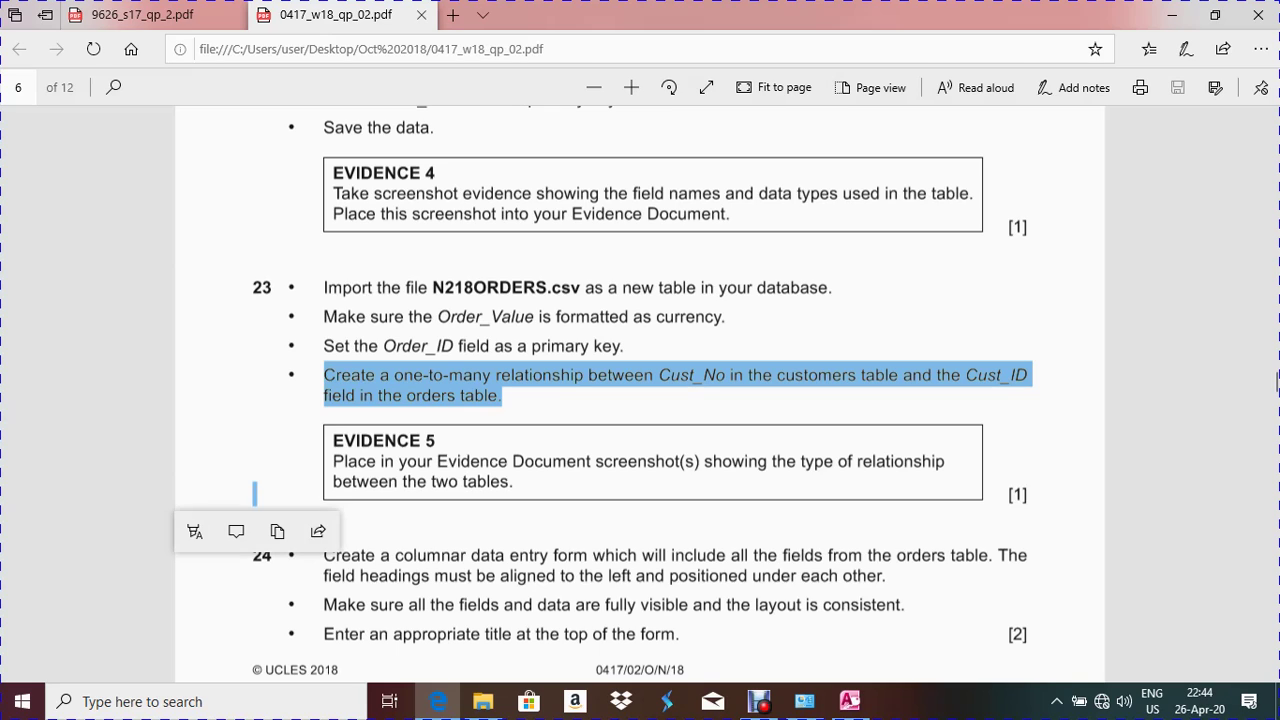
key("alt+Tab")
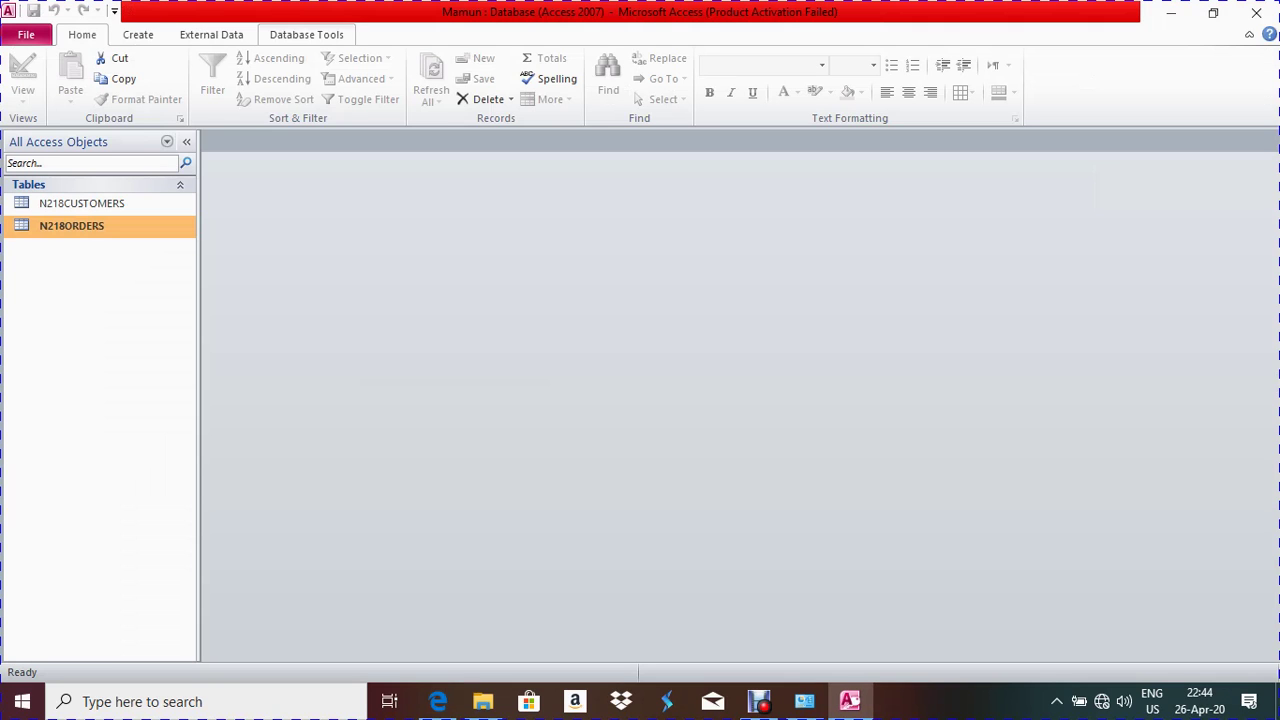
left_click(306, 34)
left_click(217, 78)
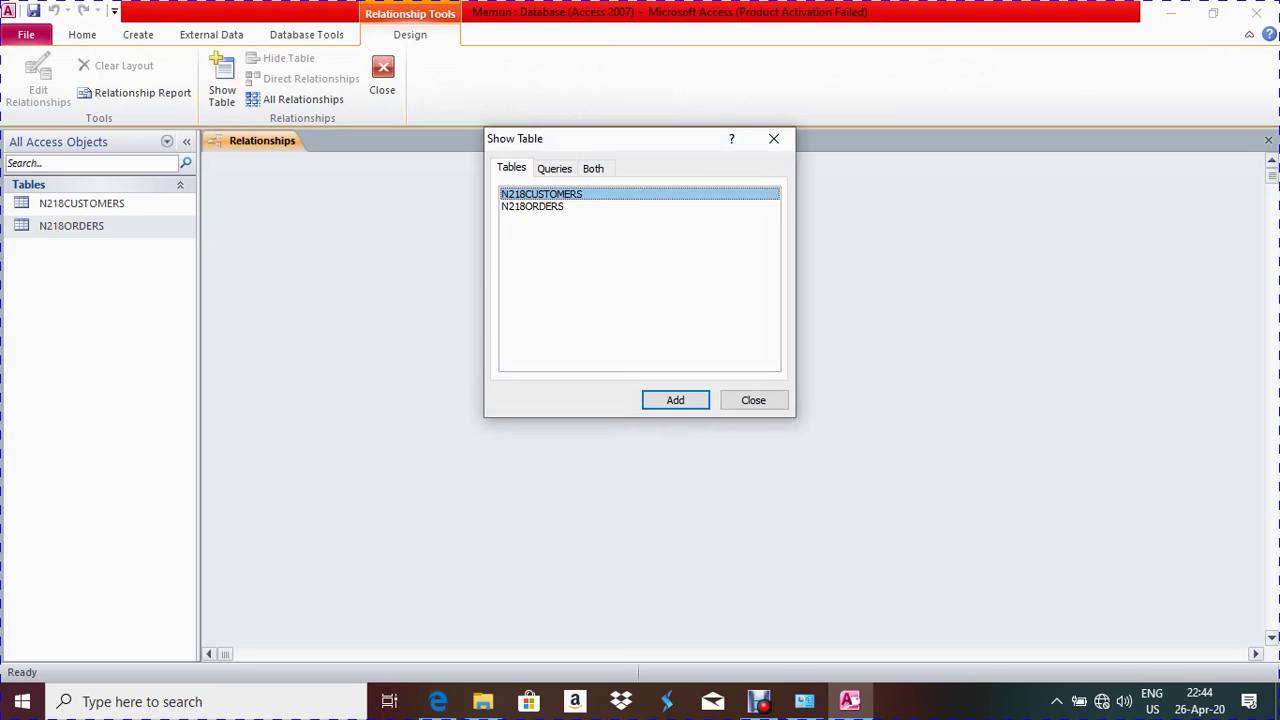
Add N218CUSTOMERS and N218ORDERS to the layout and enlarge the customers field list
left_click(532, 206)
left_click(541, 194, "shift")
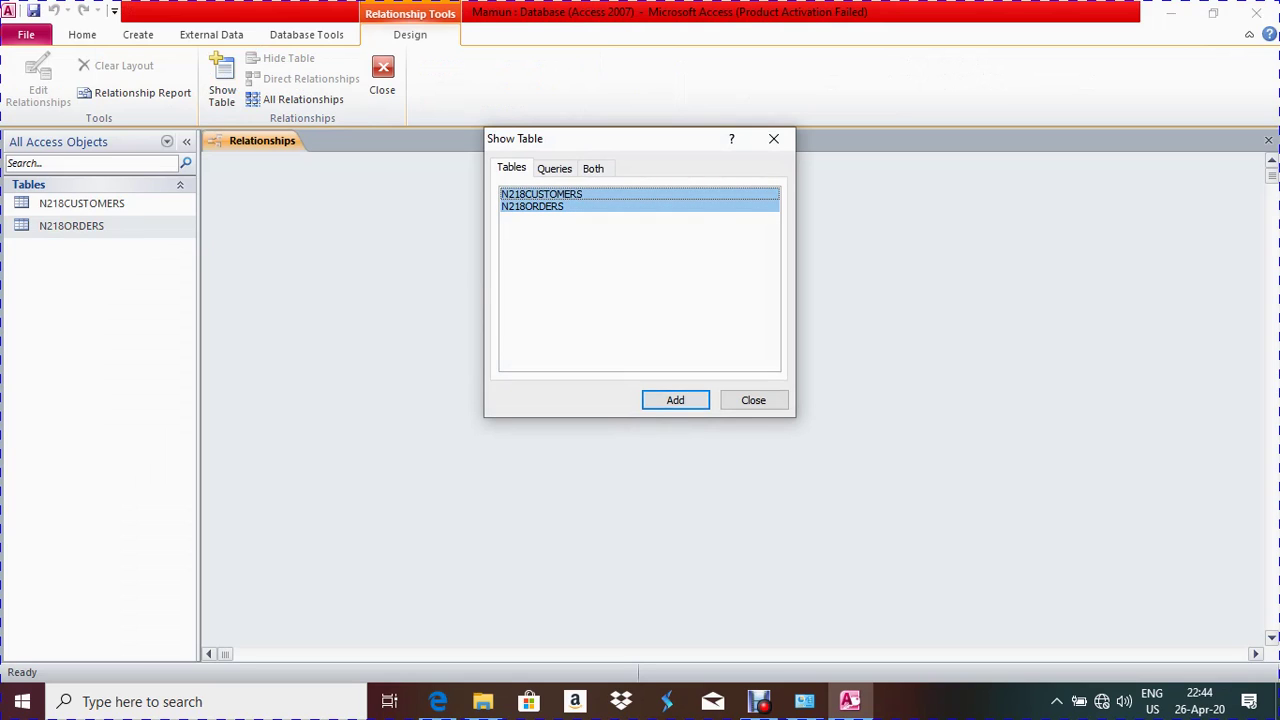
left_click(675, 400)
left_click(753, 400)
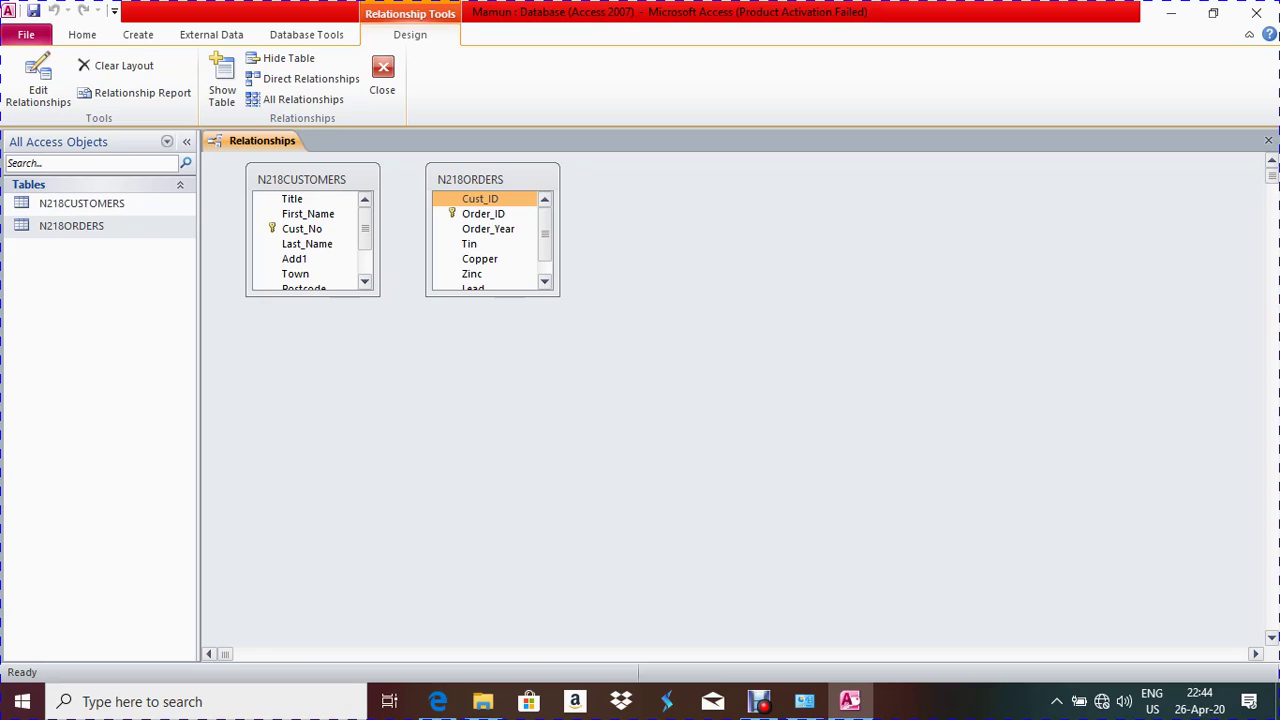
left_click_drag(312, 296, 312, 334)
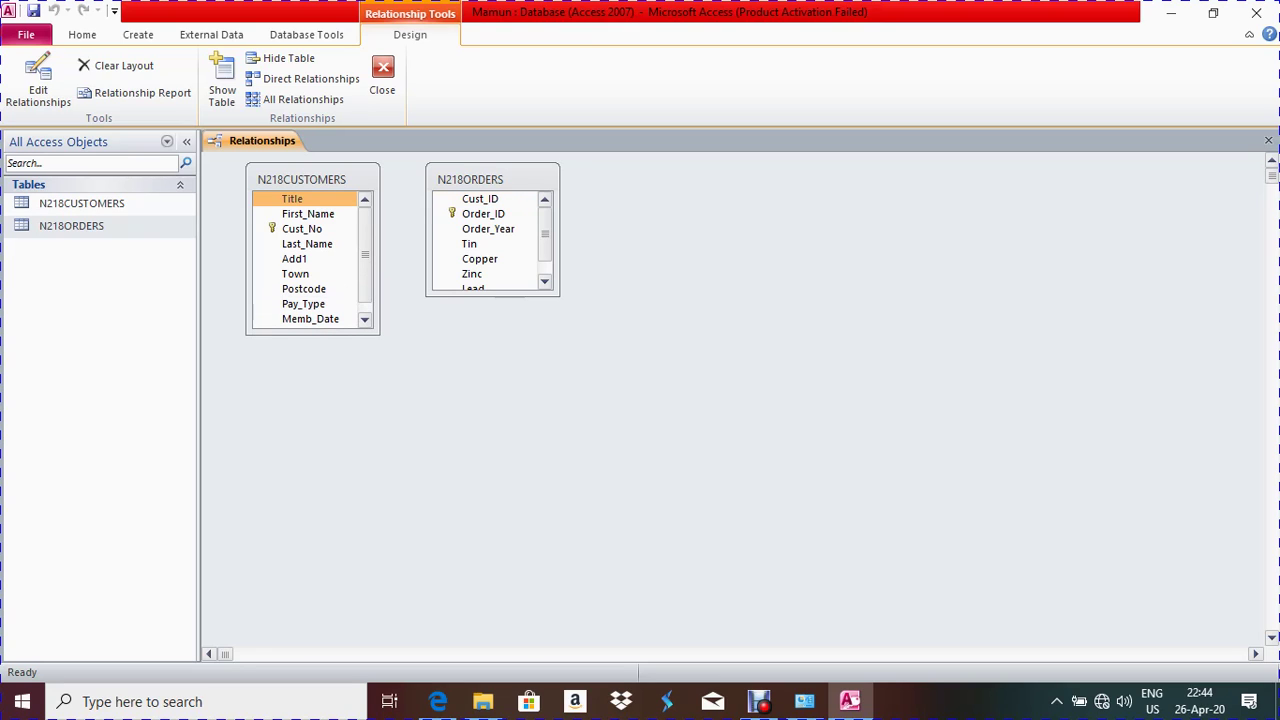
Enlarge both field lists to show every field and select Cust_No in N218CUSTOMERS
left_click_drag(492, 296, 492, 358)
left_click_drag(312, 334, 312, 361)
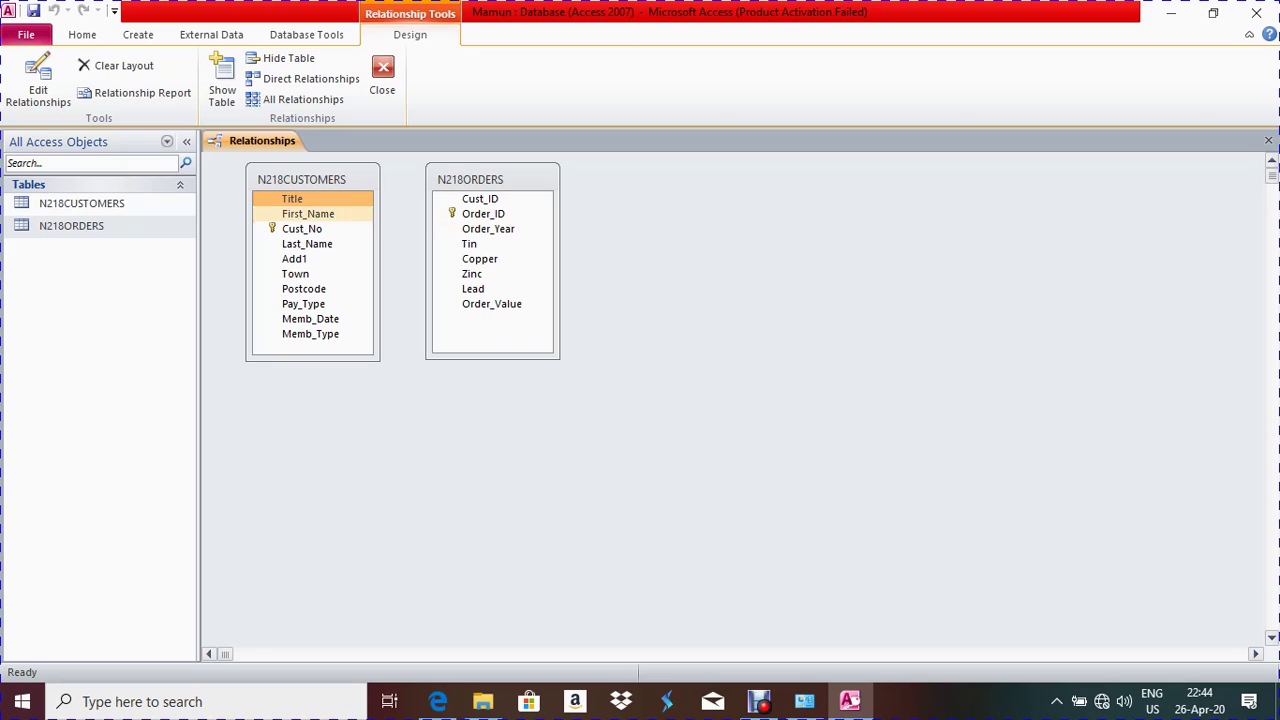
left_click(302, 228)
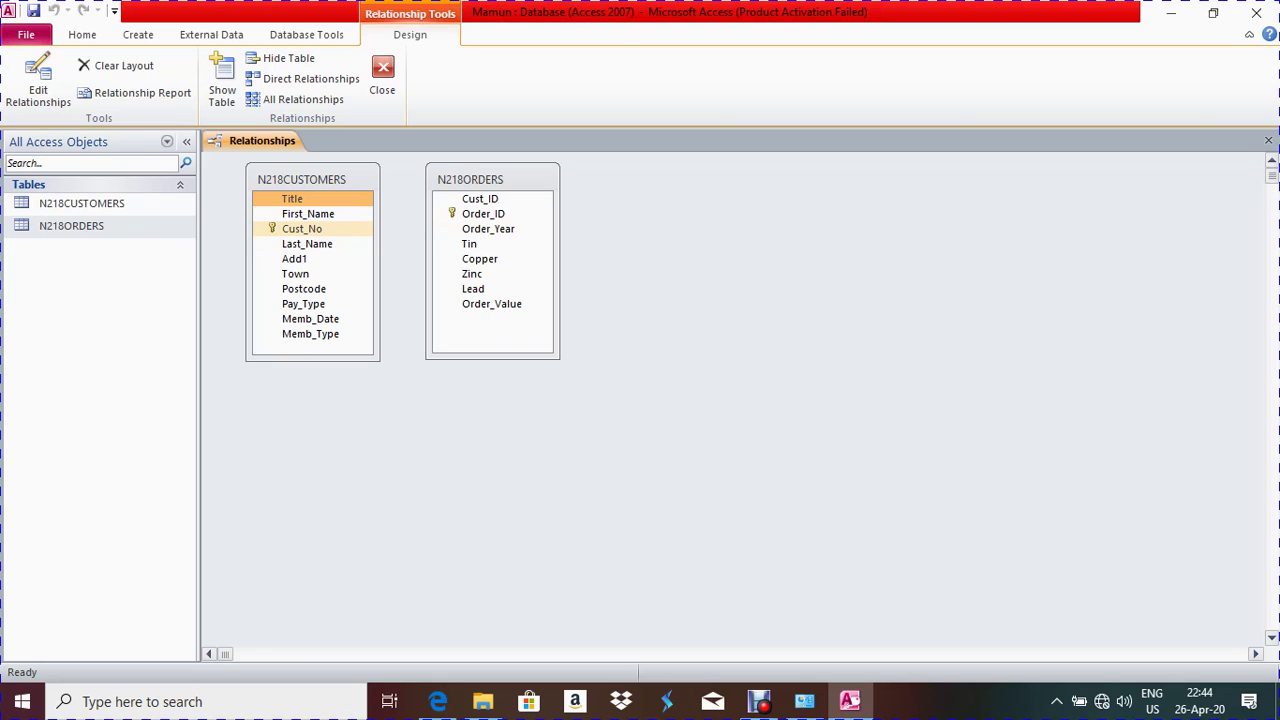
left_click(307, 243)
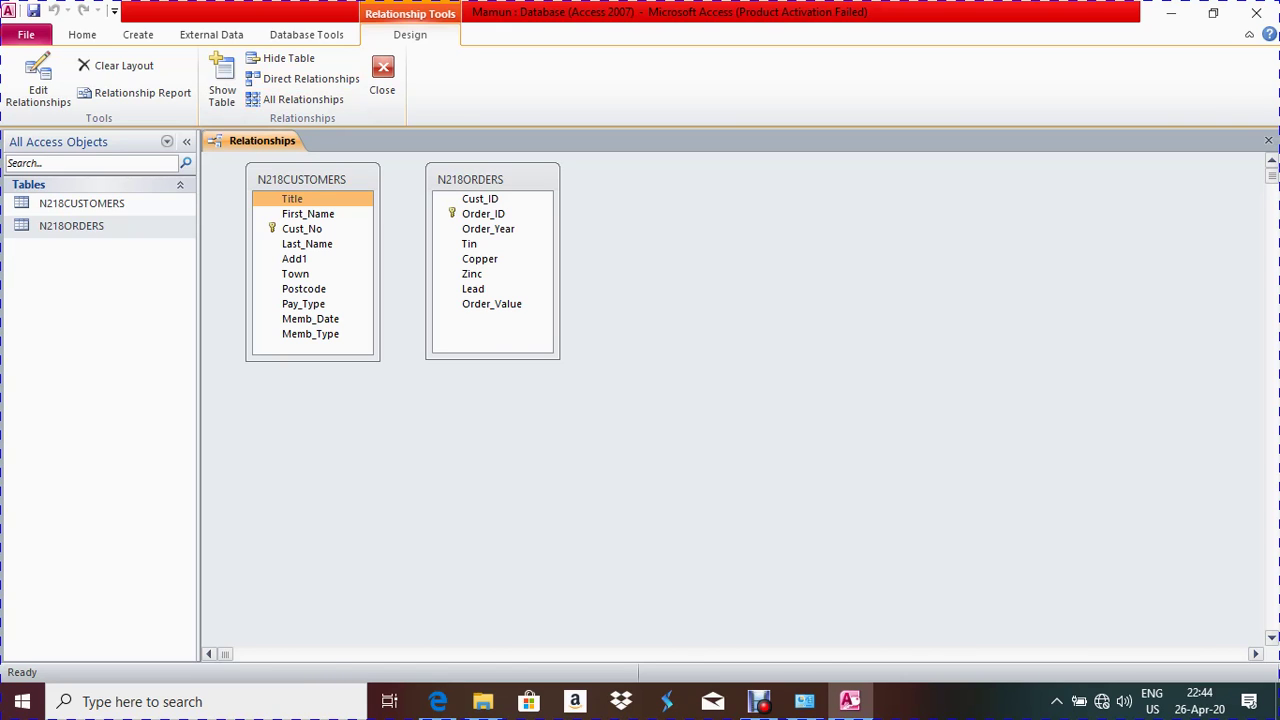
key("alt+Tab")
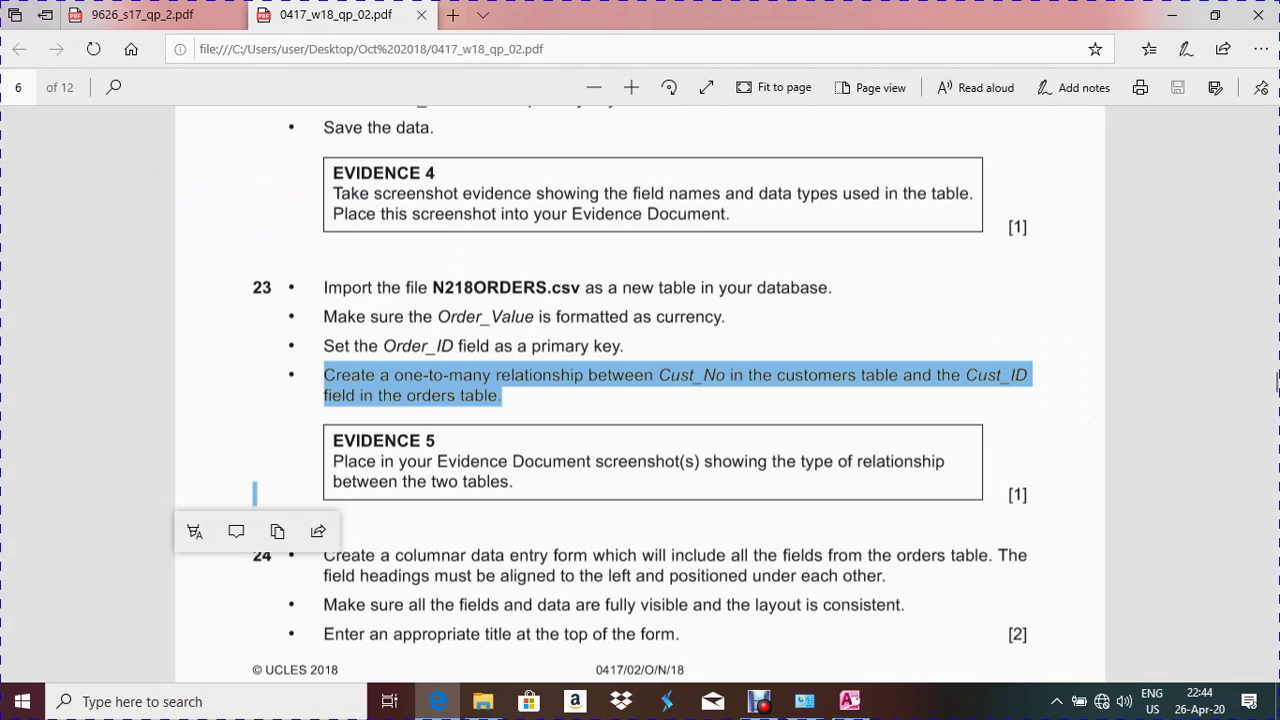
key("alt+Tab")
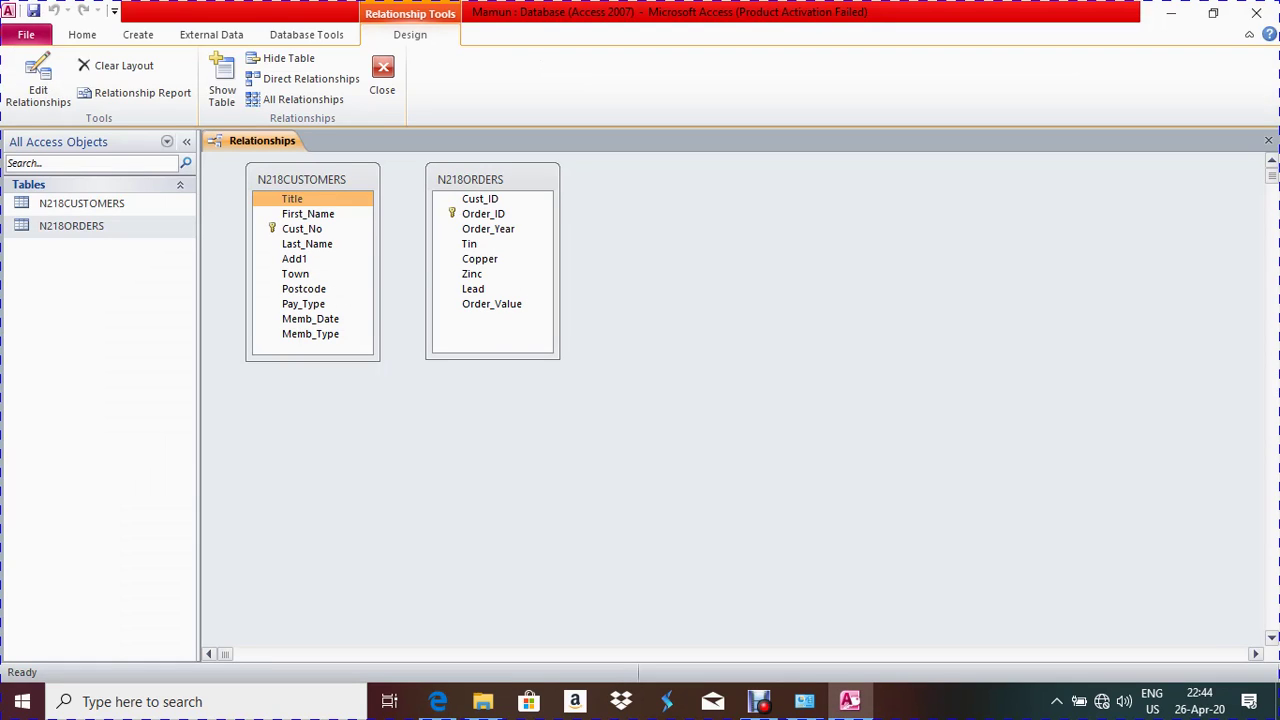
left_click(302, 228)
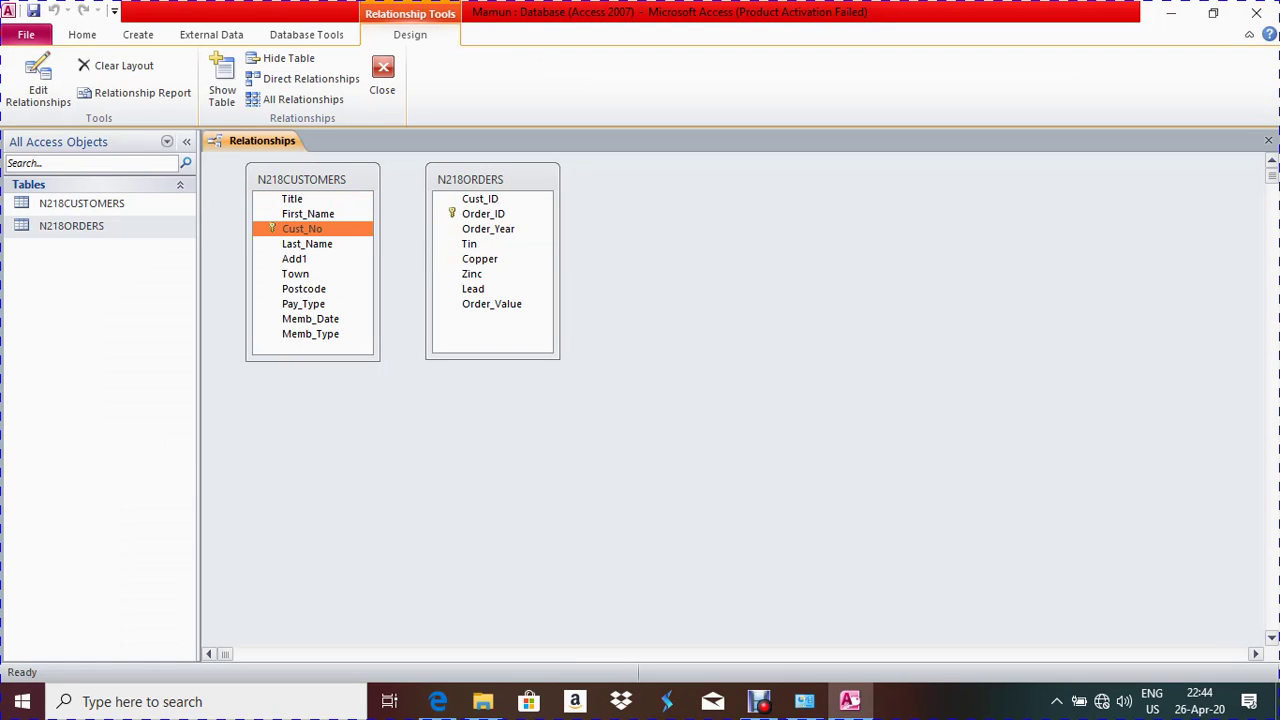
key("alt+Tab")
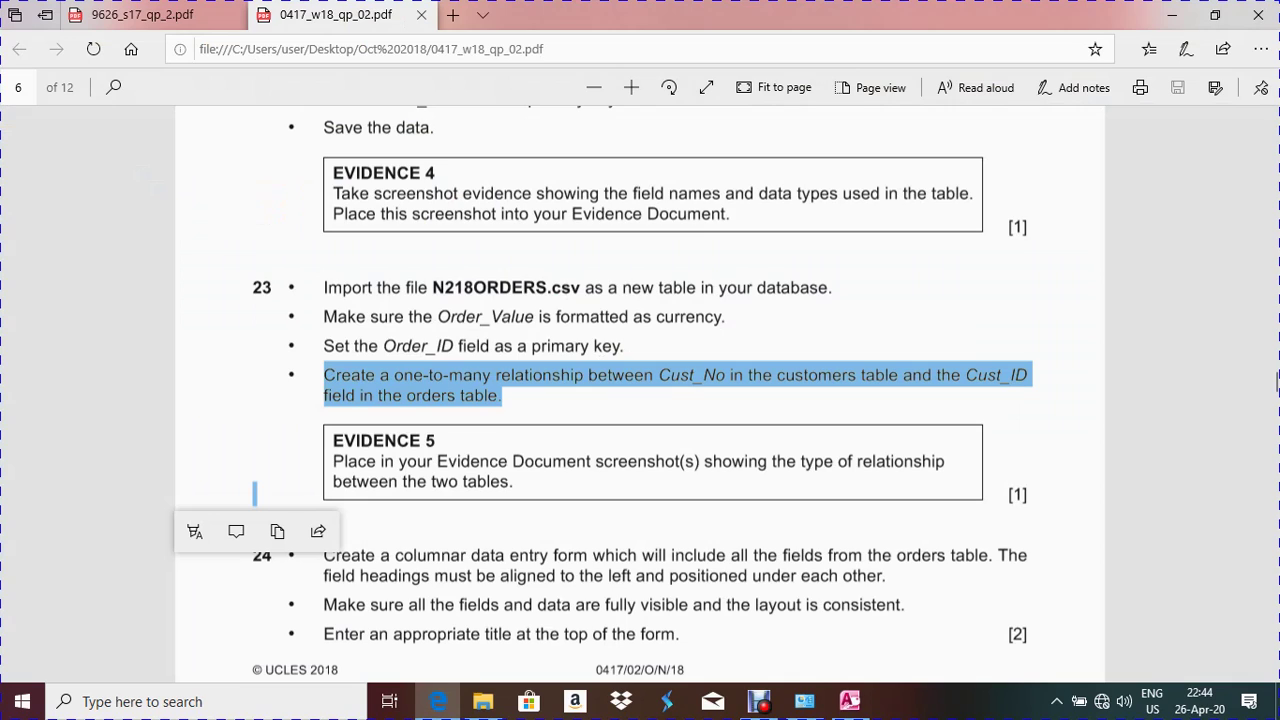
key("alt+Tab")
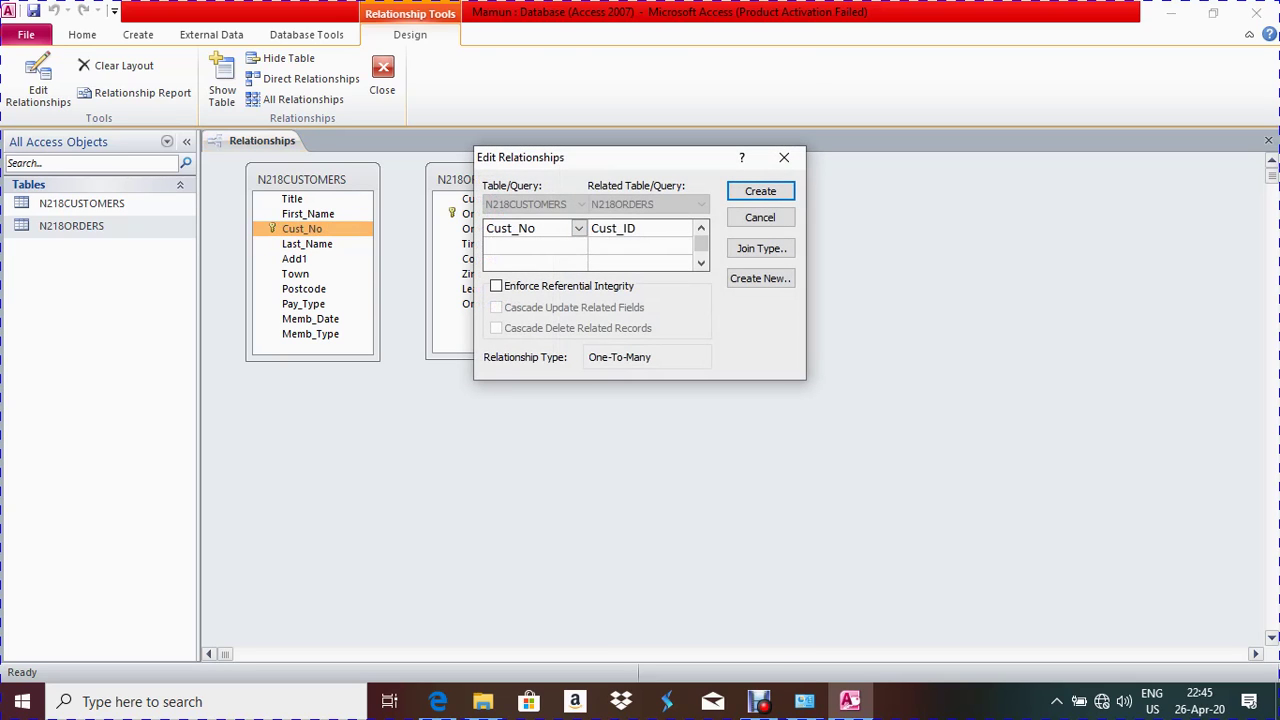
Enforce referential integrity and create the one-to-many Cust_No to Cust_ID relationship
left_click_drag(621, 163, 594, 235)
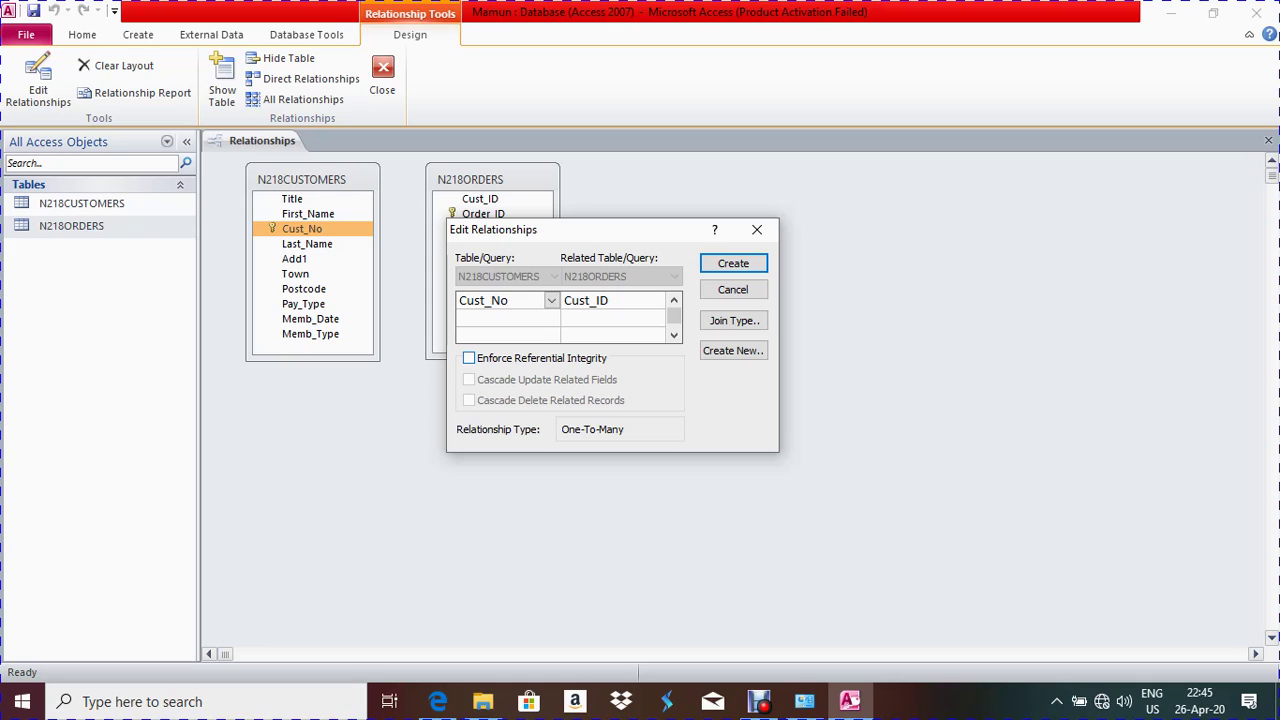
key("alt+e")
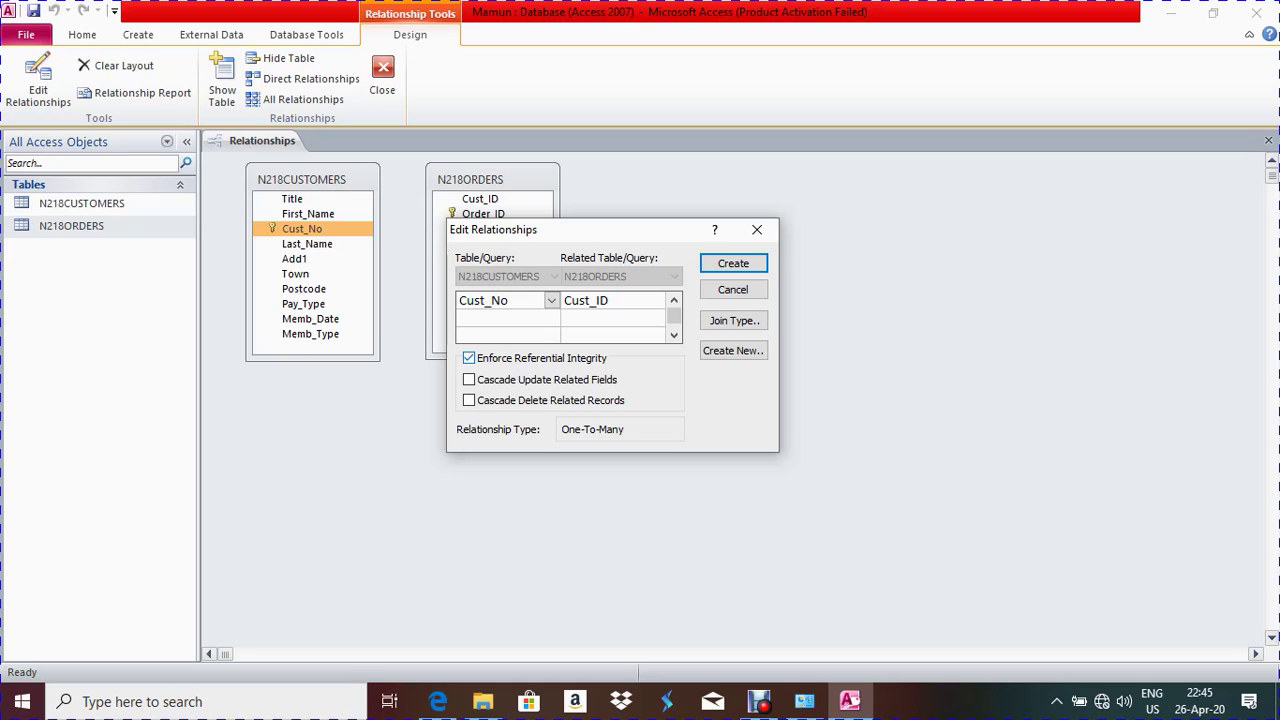
key("Return")
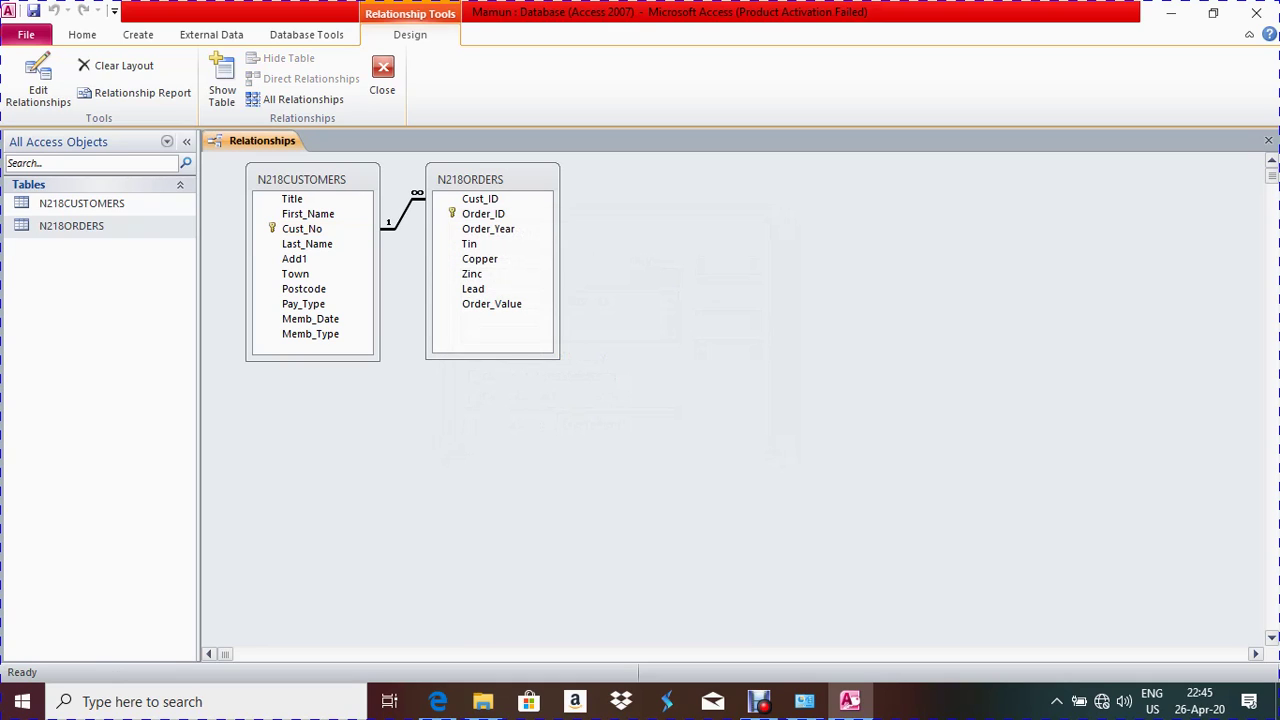
left_click_drag(470, 179, 557, 182)
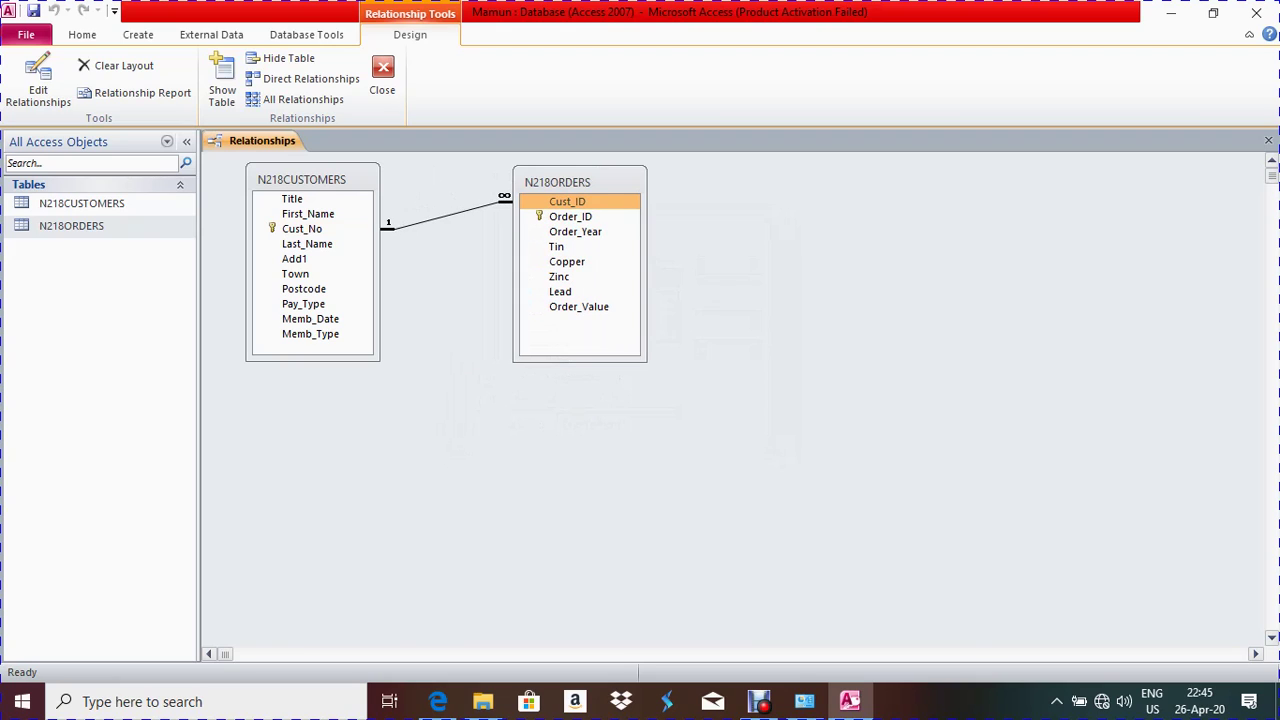
Reopen the new relationship's settings to check them, close without changes, and return to the exam paper
right_click(470, 210)
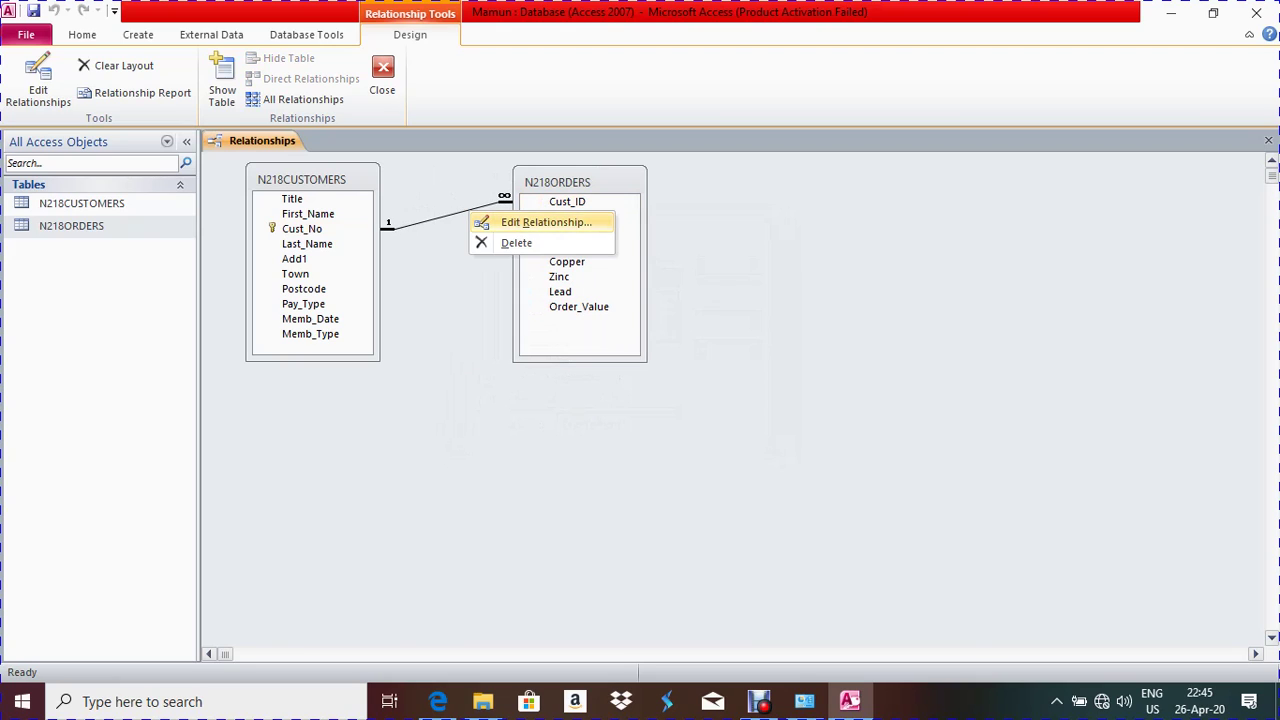
left_click(545, 222)
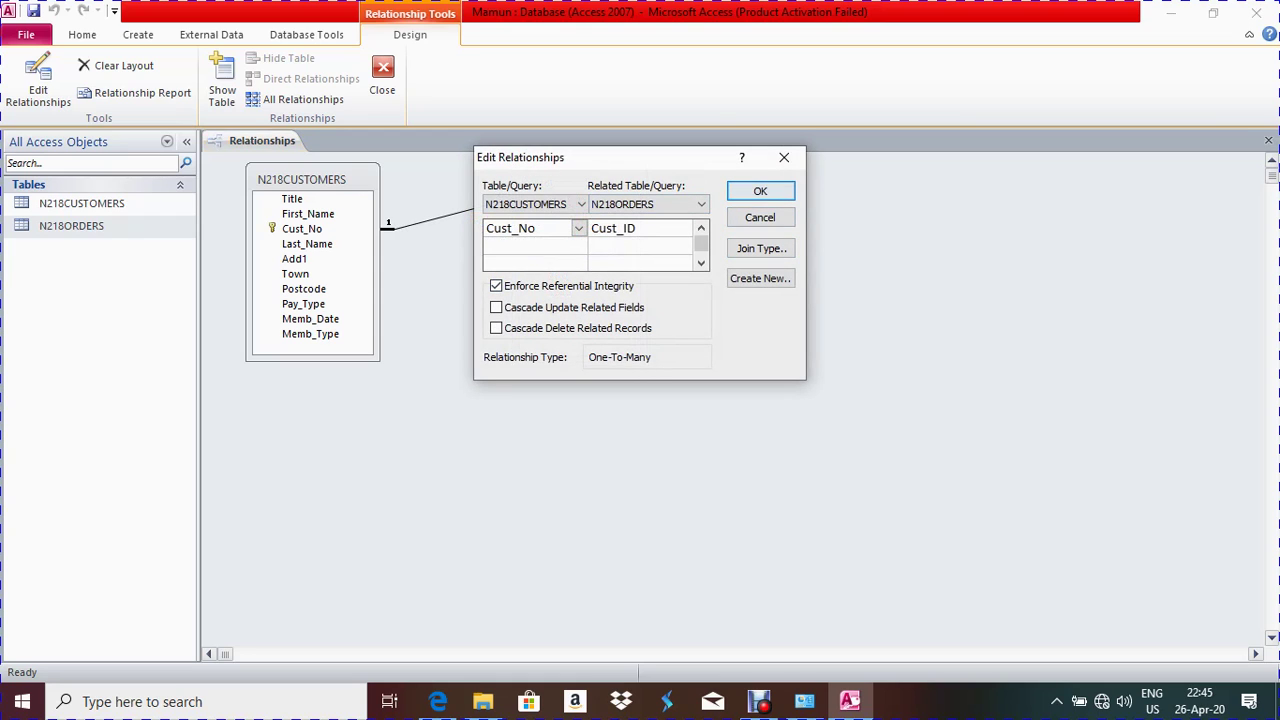
left_click_drag(689, 164, 535, 385)
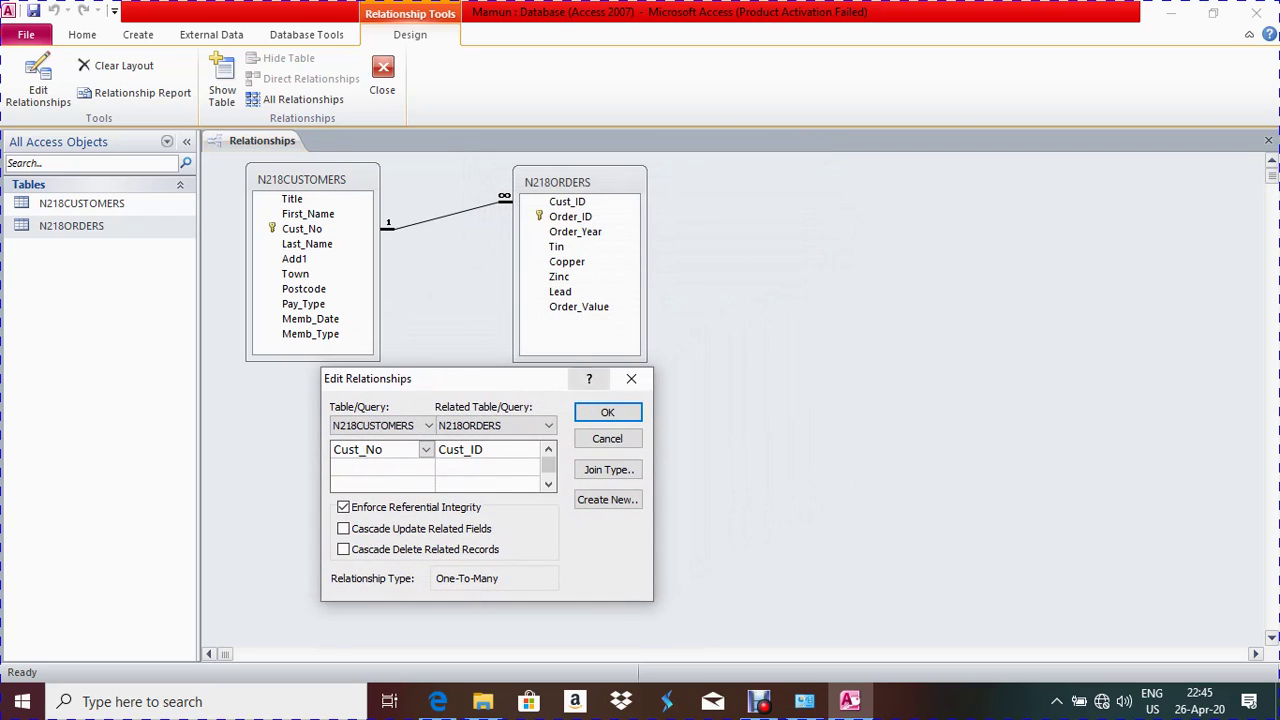
left_click(630, 378)
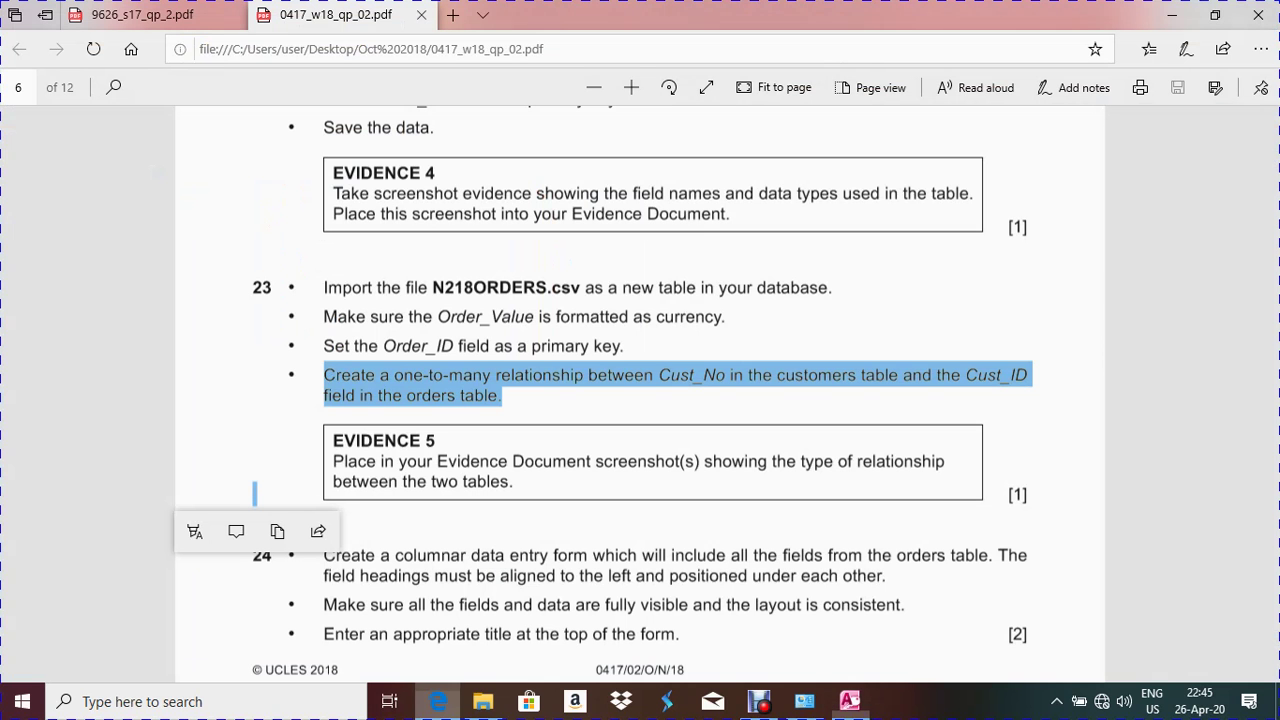
left_click(438, 701)
Highlight the Evidence 5 instruction in the exam paper, then go back to the Relationships window
left_click_drag(330, 432, 986, 493)
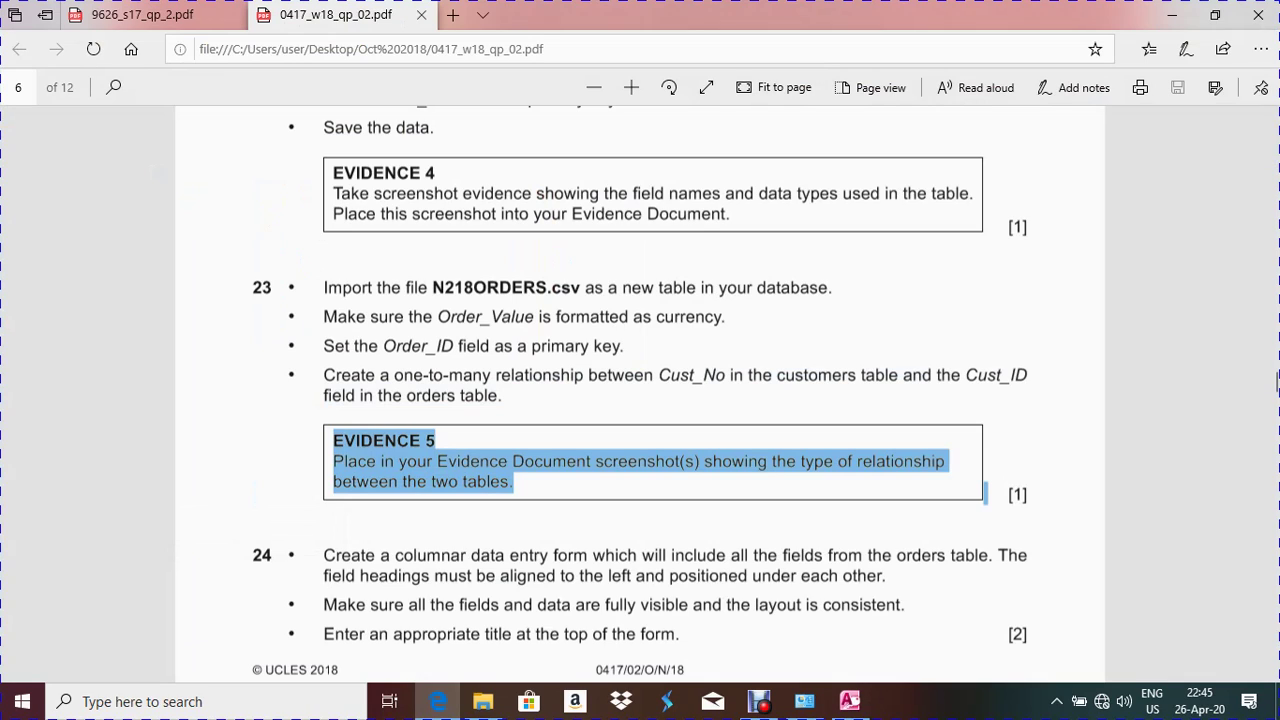
key("alt+Tab")
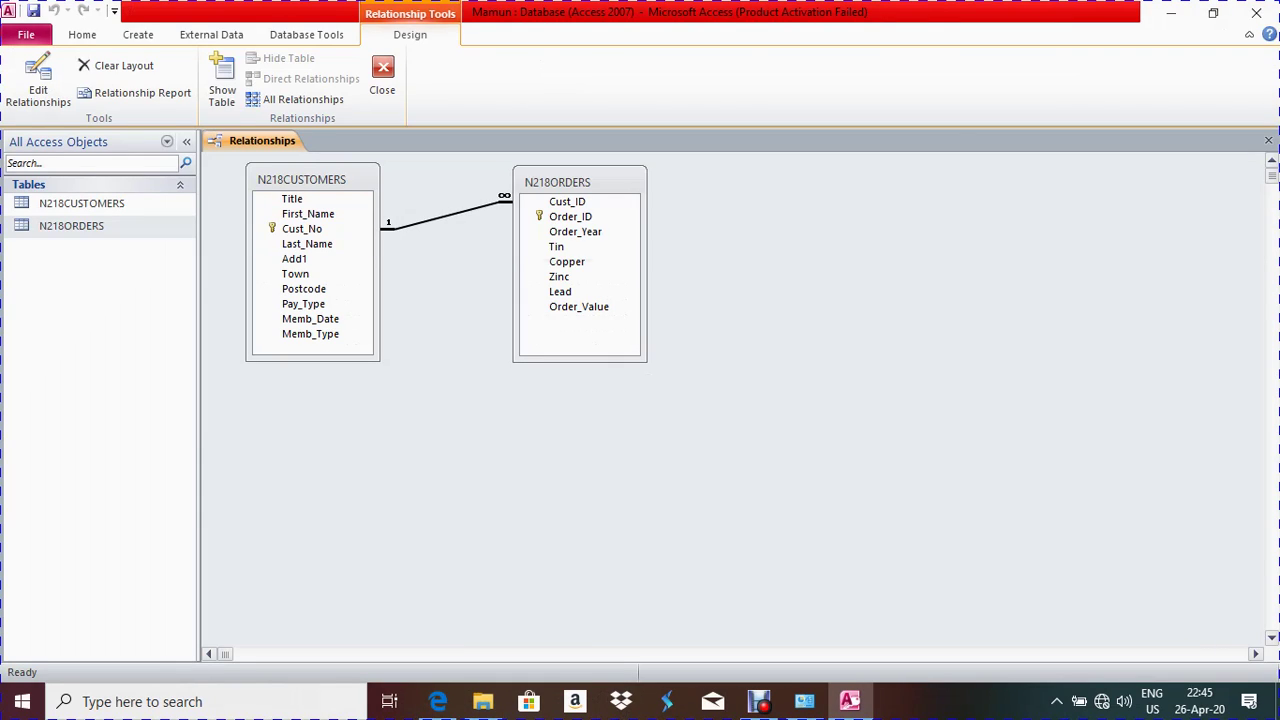
right_click(449, 215)
key("Escape")
Confirm the Cust_No to Cust_ID relationship with OK and close the Relationships layout
right_click(442, 215)
left_click(525, 227)
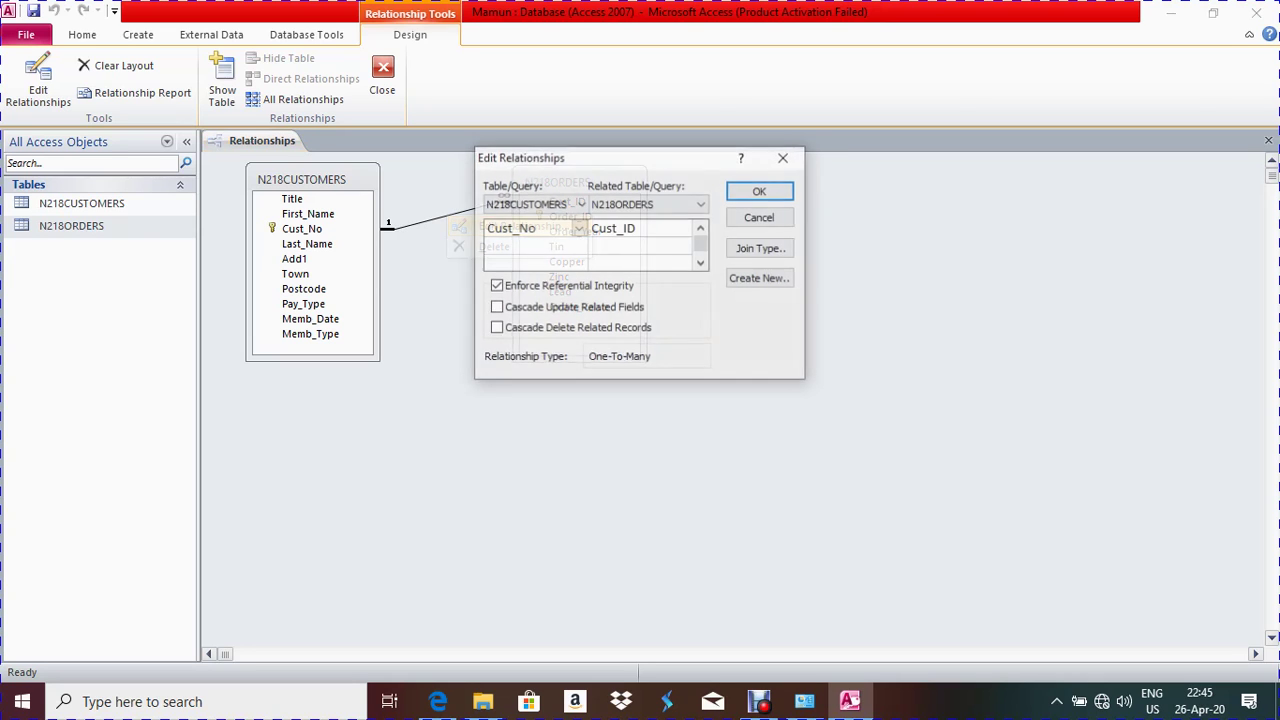
left_click_drag(611, 163, 437, 392)
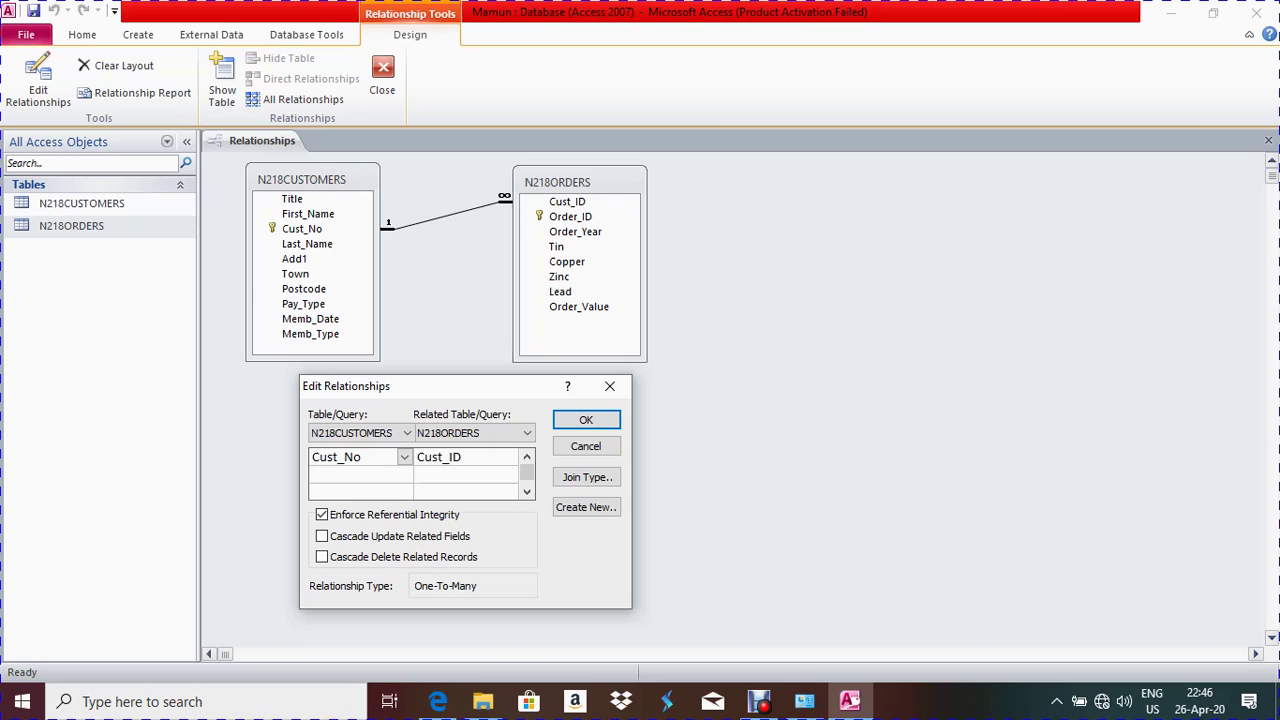
key("Return")
key("ctrl+w")
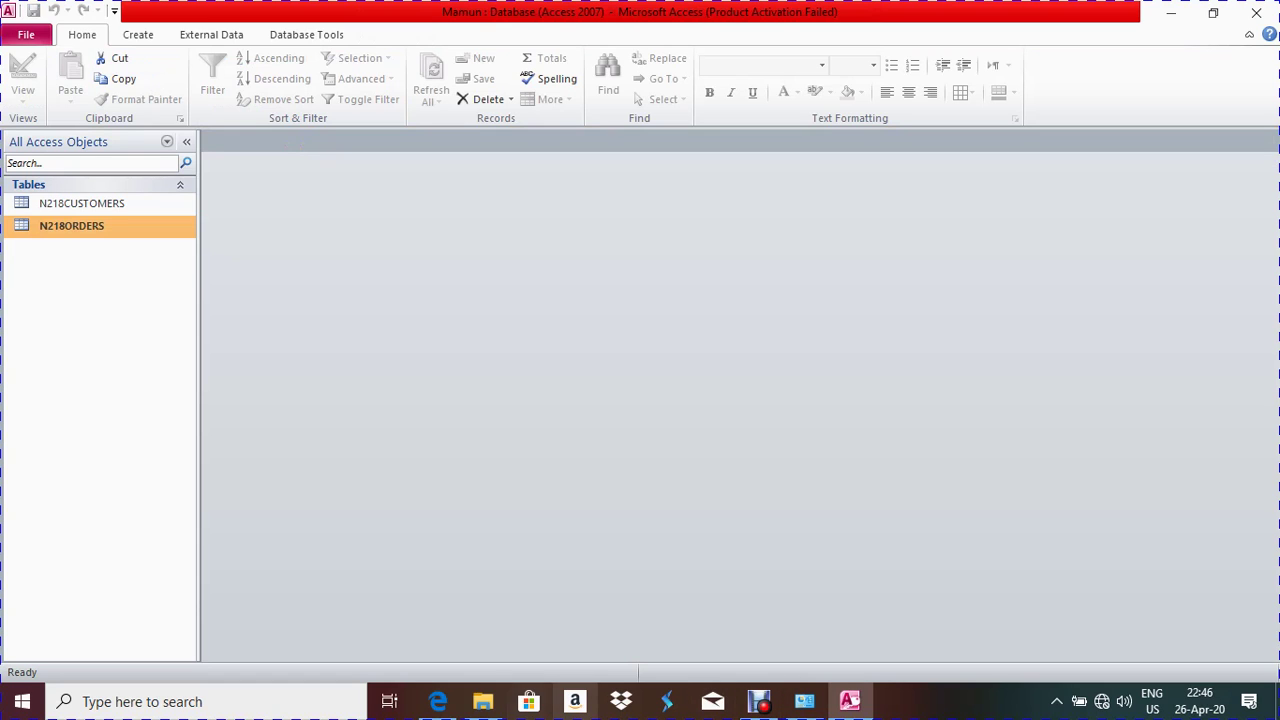
Read question 24's first sentence about the form in the exam PDF, then return to Access
left_click(437, 701)
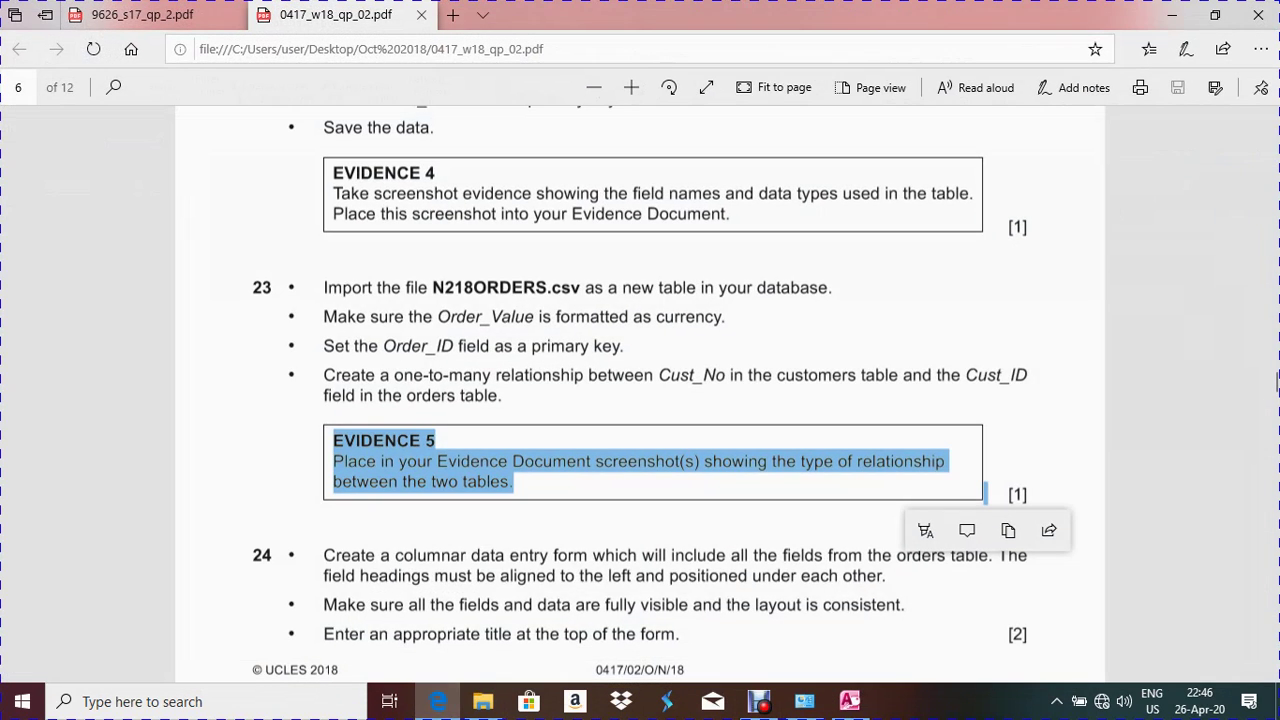
scroll(640, 400, "down", 3)
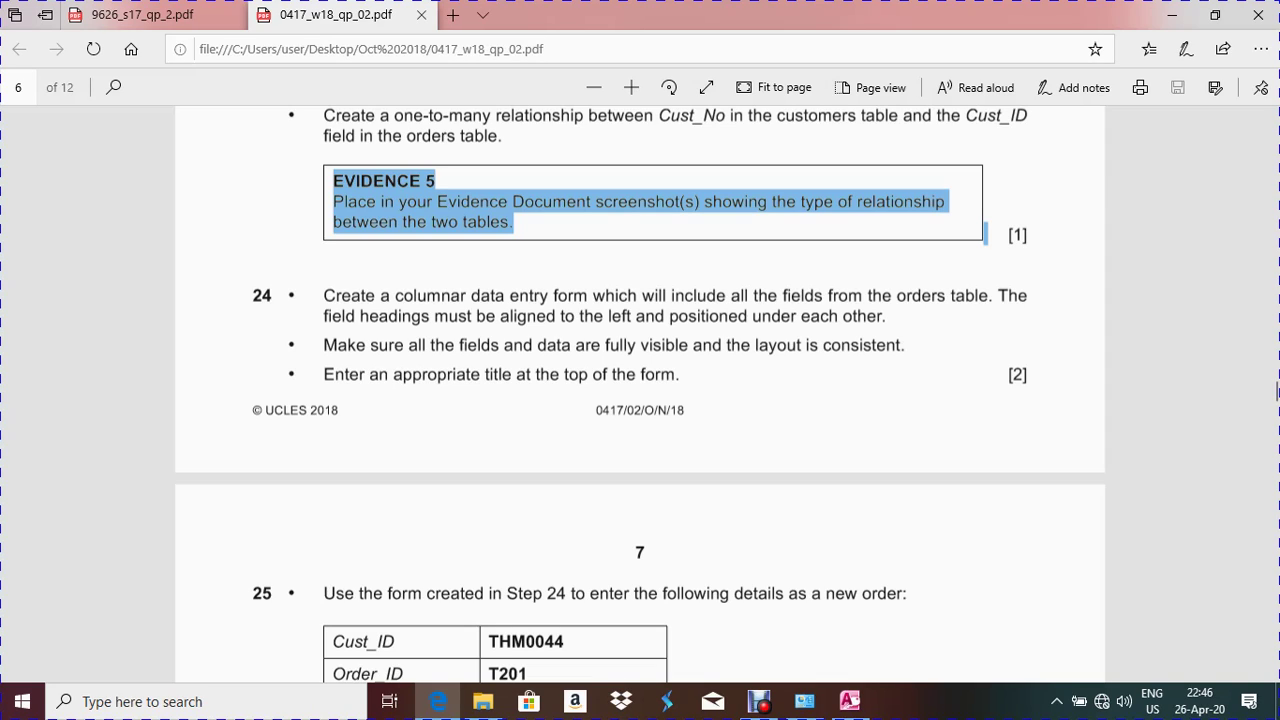
left_click_drag(324, 295, 255, 343)
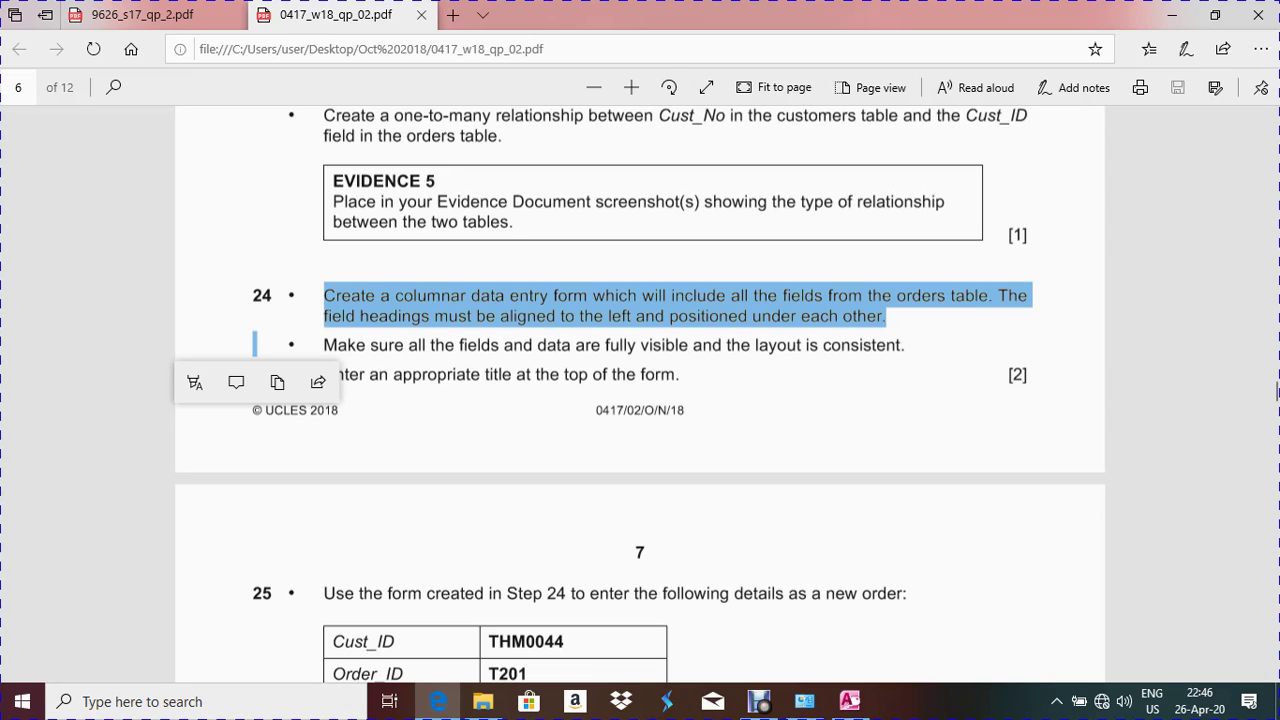
key("Escape")
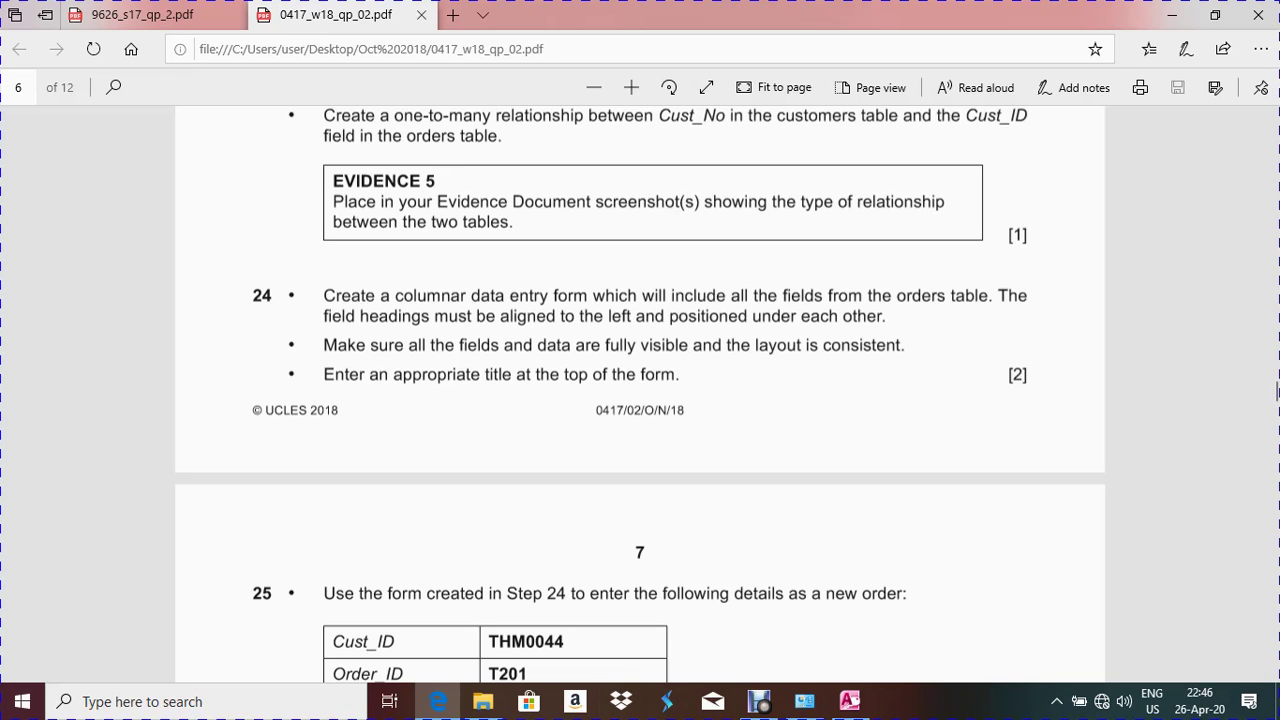
key("alt+Tab")
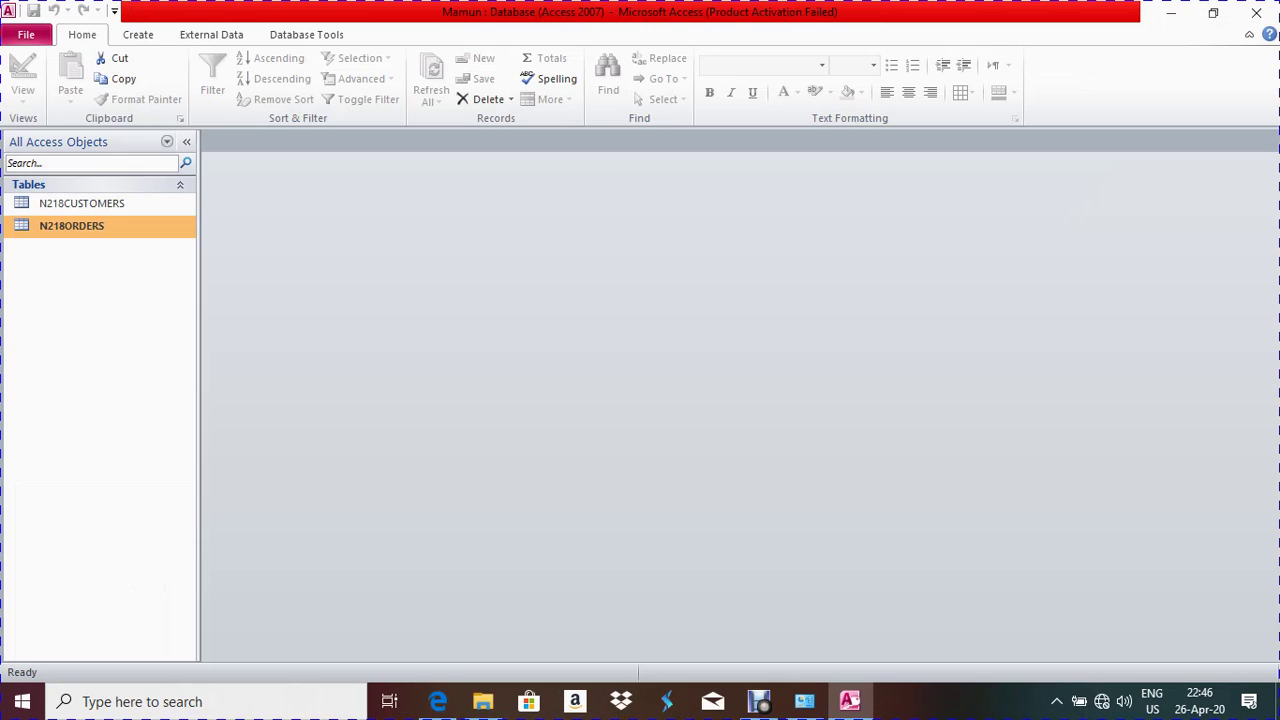
key("alt+Tab")
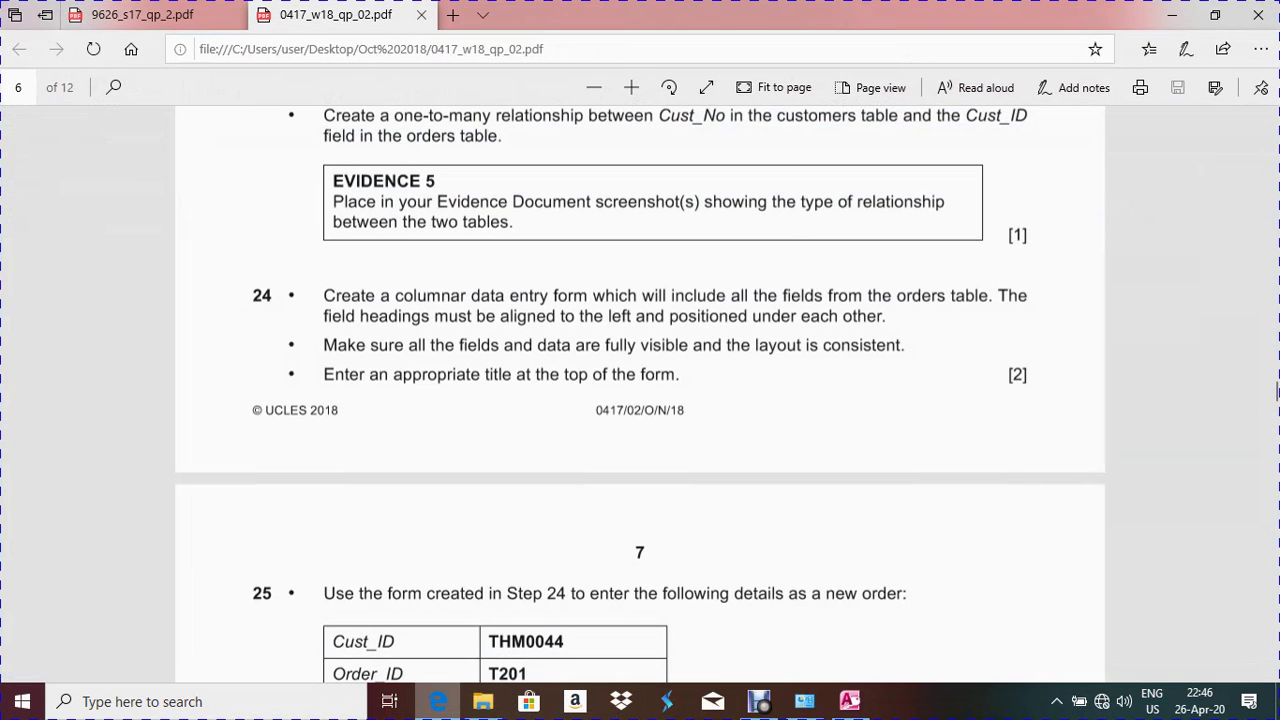
key("alt+Tab")
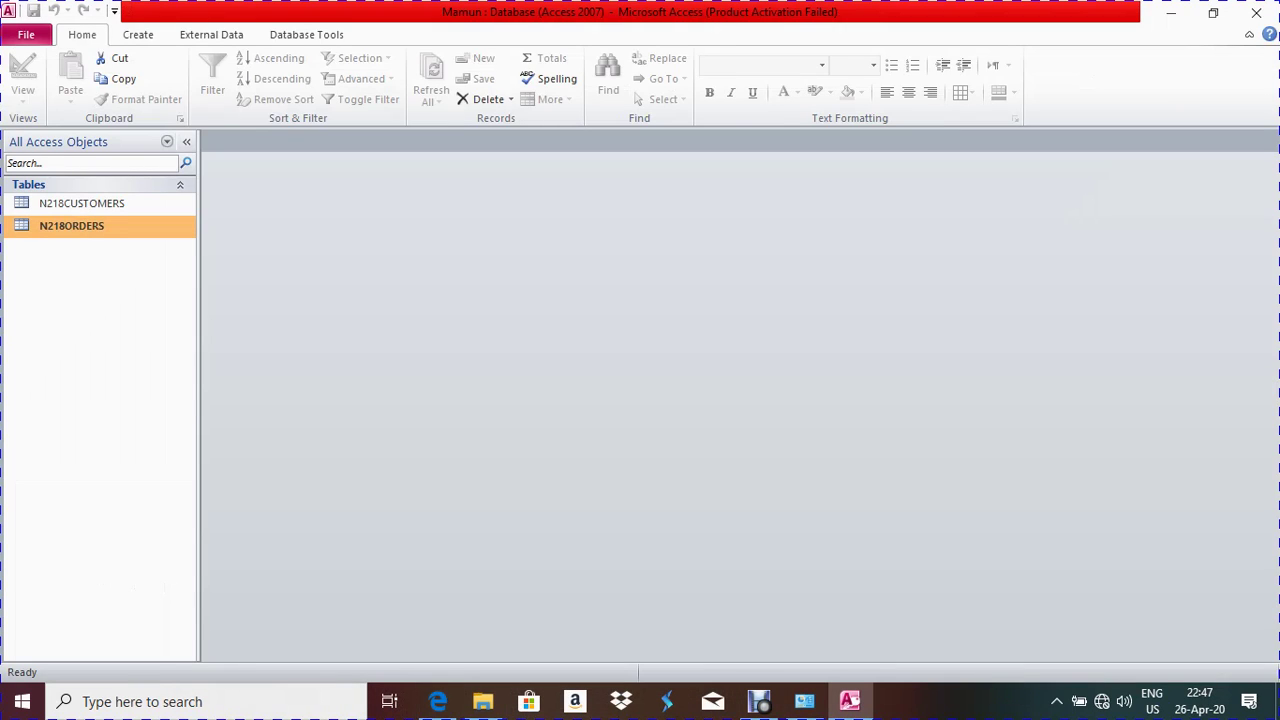
left_click(138, 34)
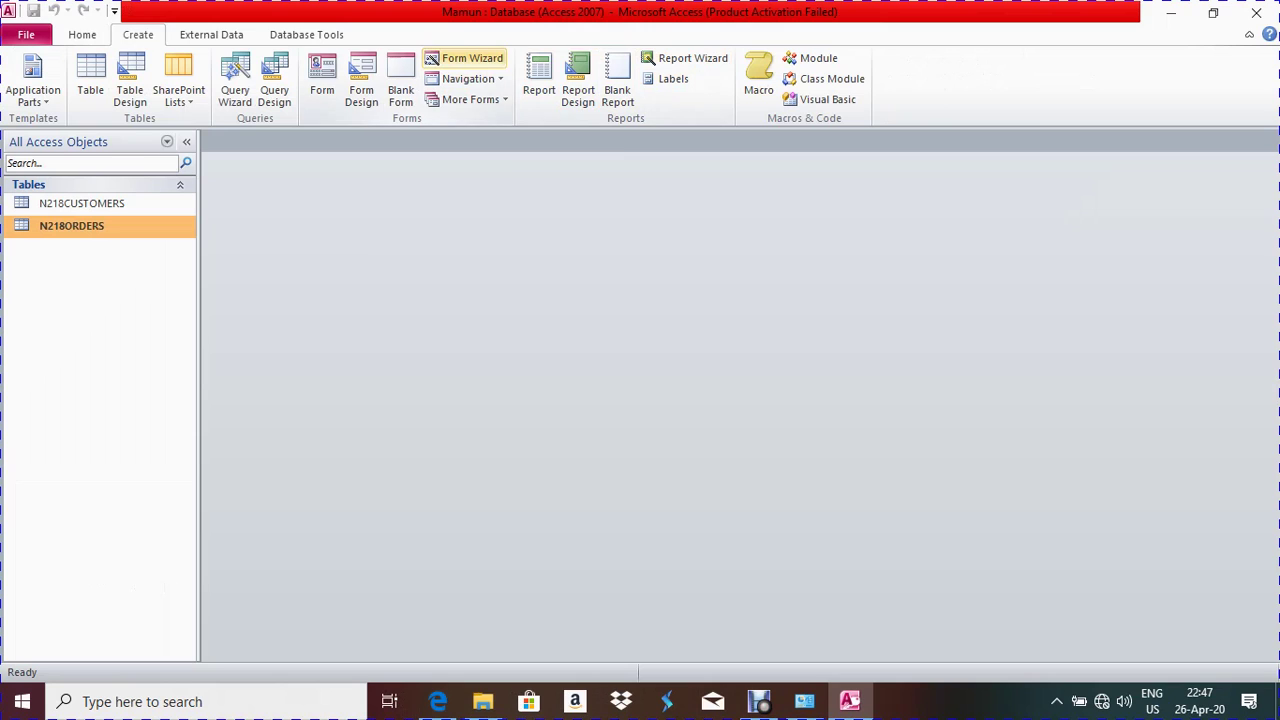
Build a columnar form with all eight N218ORDERS fields using the Form Wizard
left_click(463, 58)
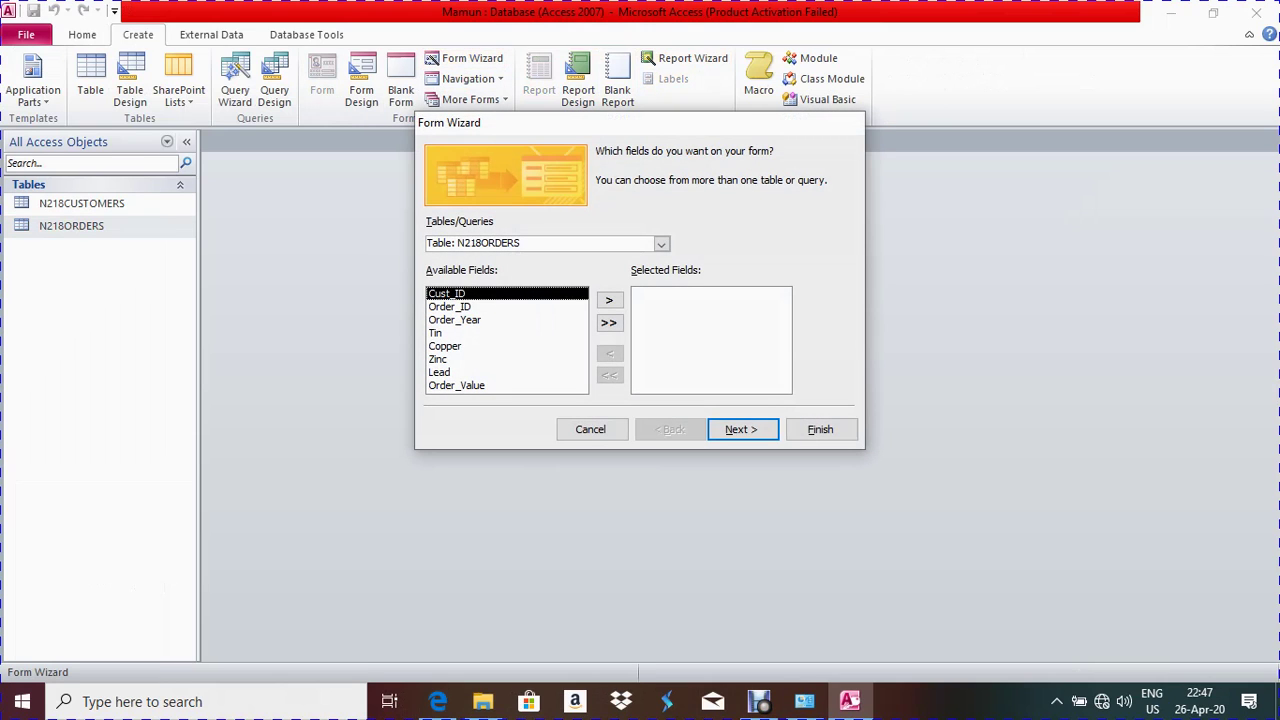
left_click(661, 244)
left_click(661, 244)
left_click(661, 244)
left_click(661, 244)
left_click(608, 322)
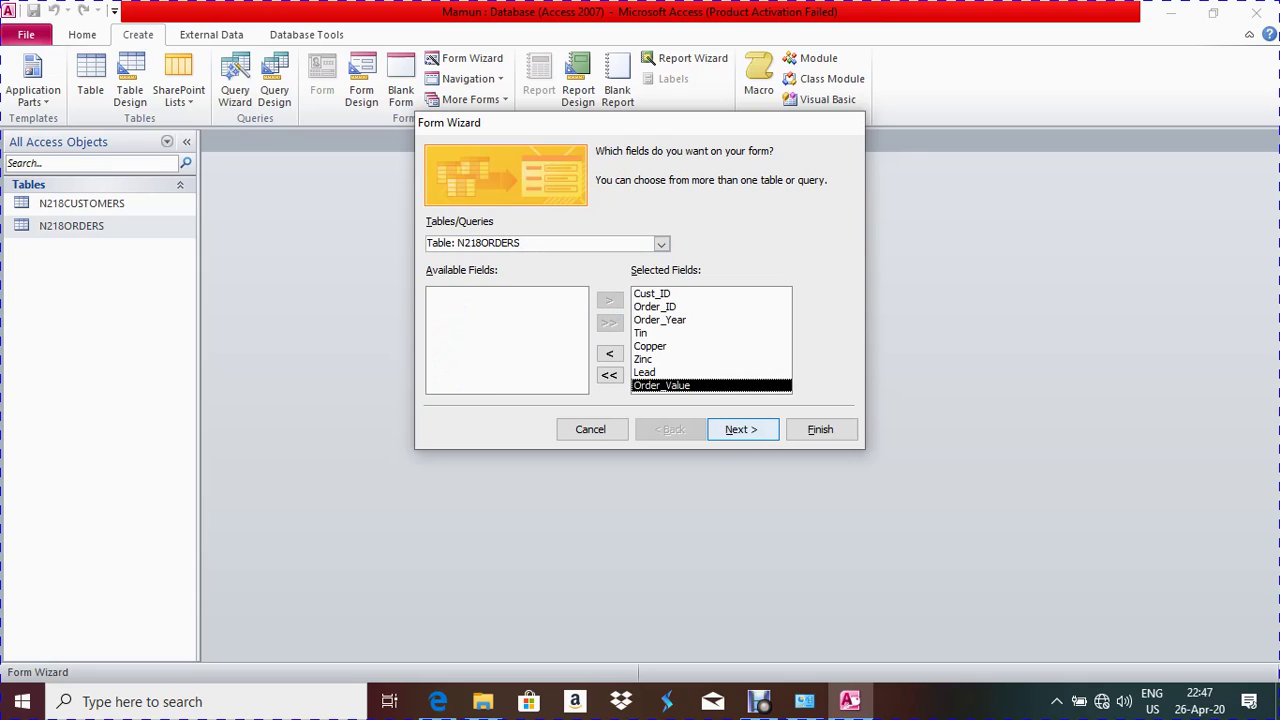
left_click(741, 429)
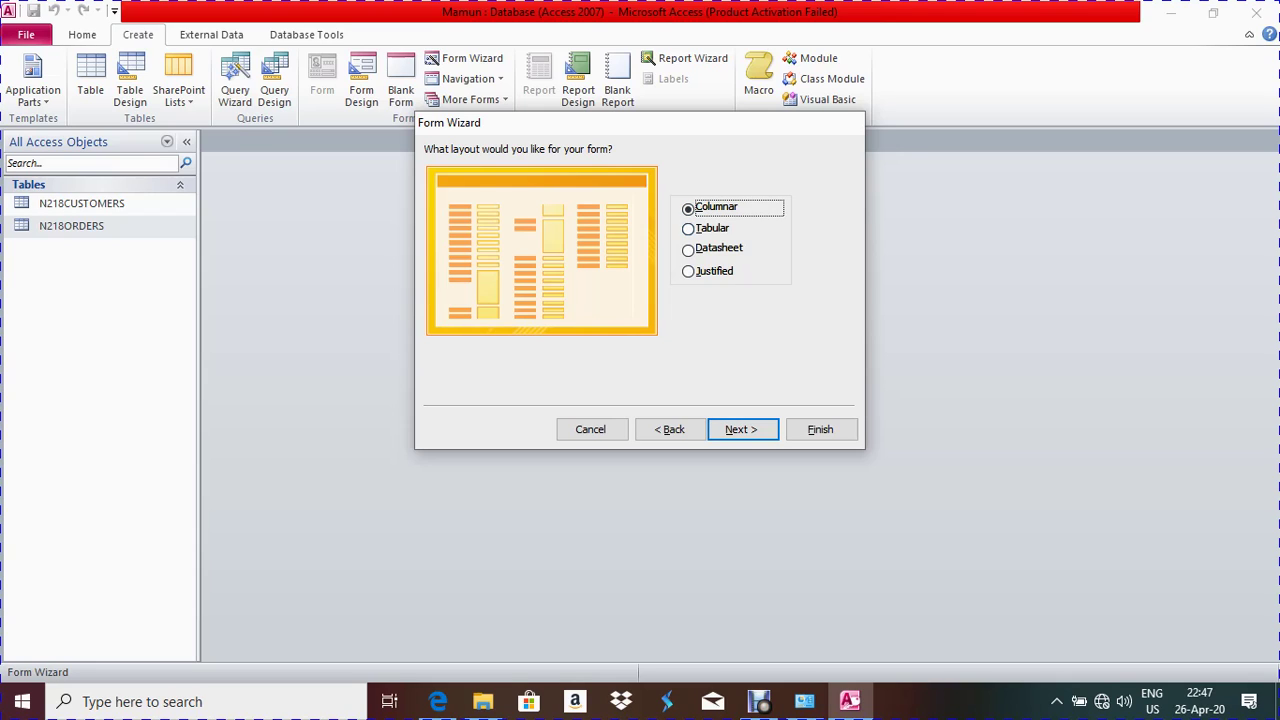
left_click(742, 429)
left_click(819, 427)
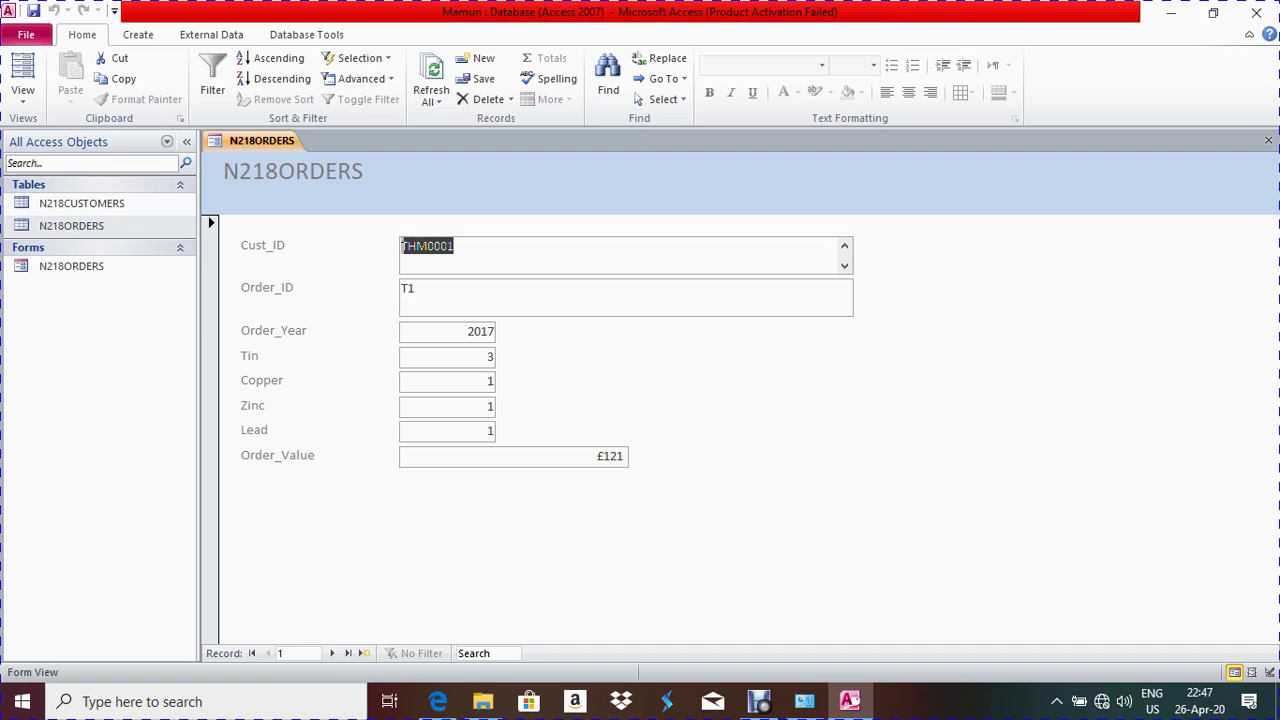
mouse_move(438, 701)
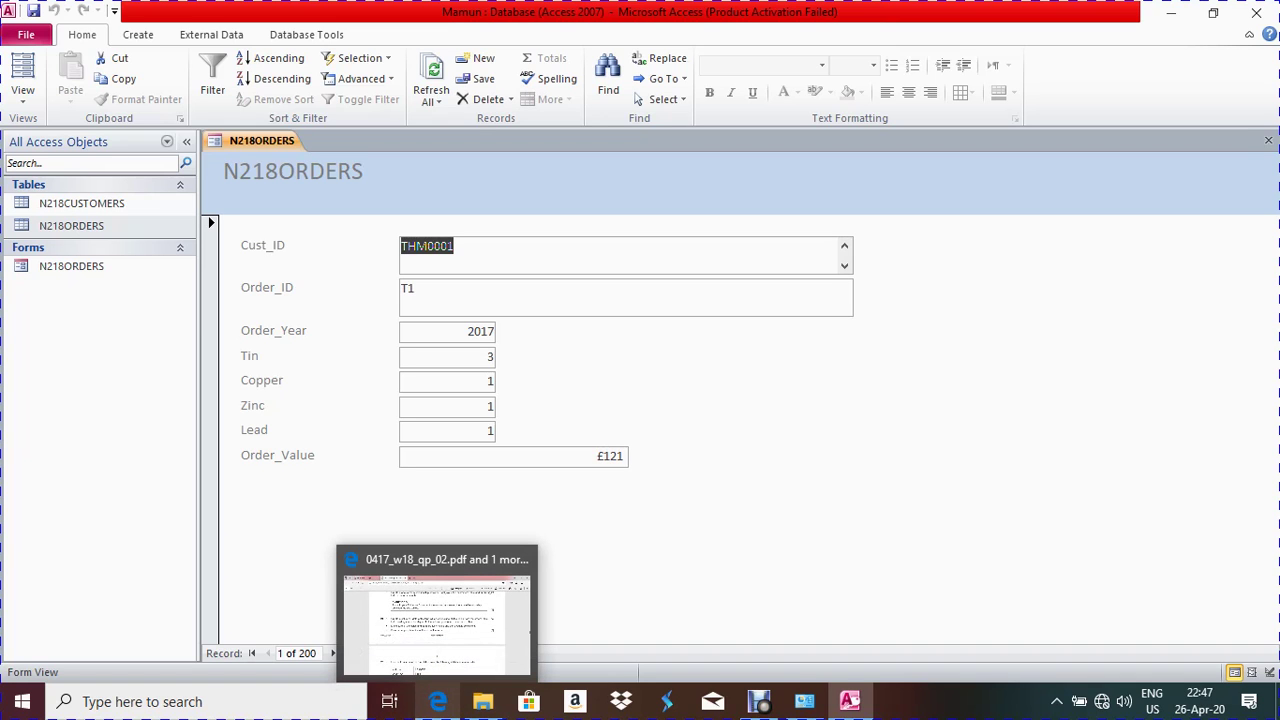
left_click(437, 615)
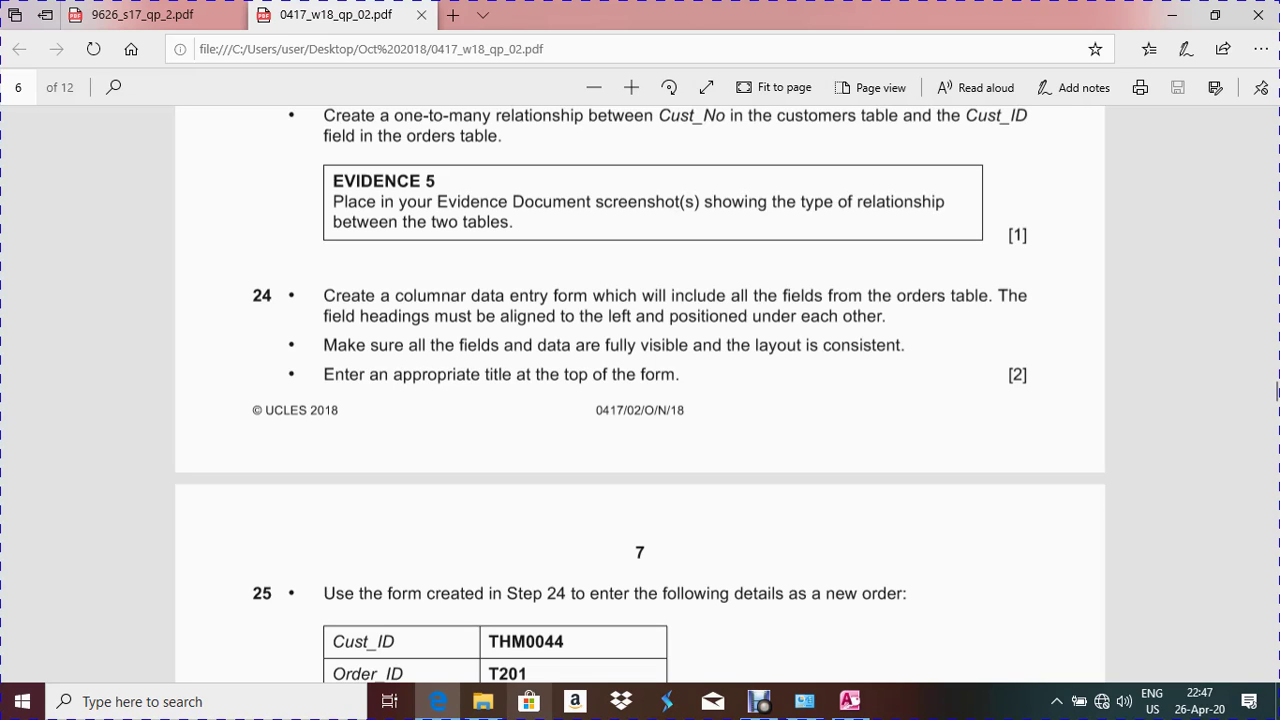
key("alt+Tab")
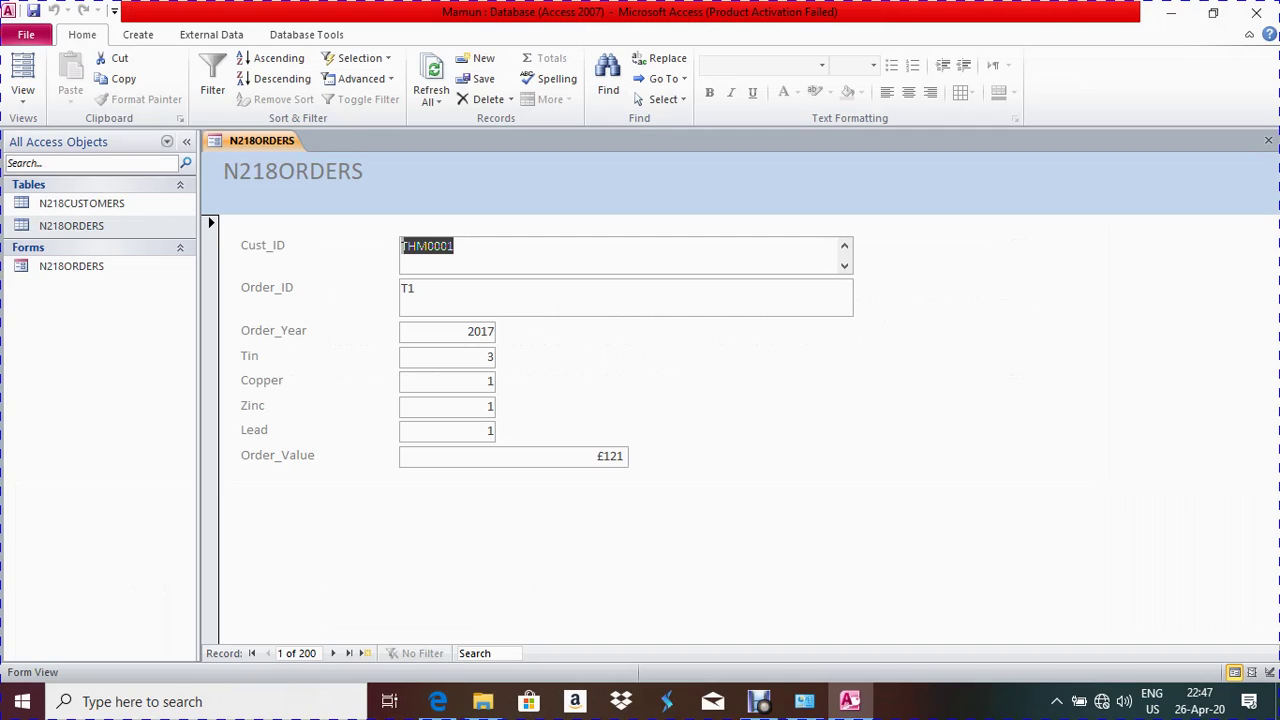
key("alt+Tab")
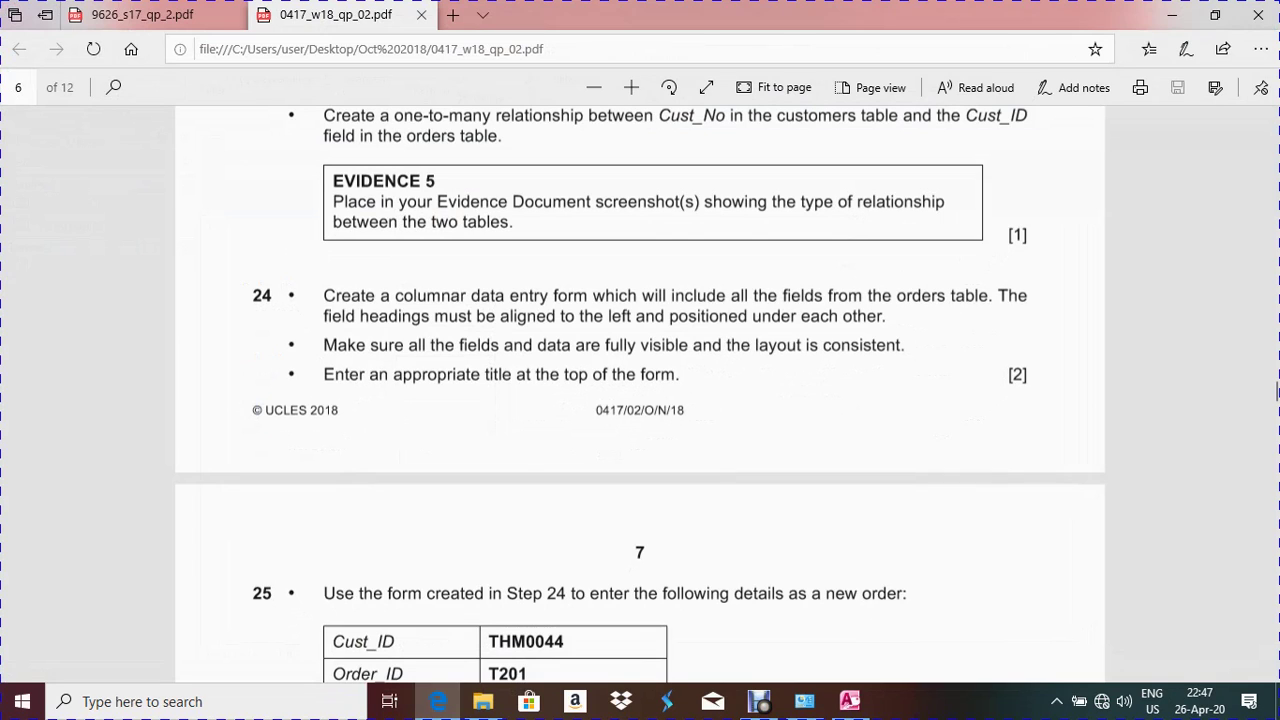
key("alt+Tab")
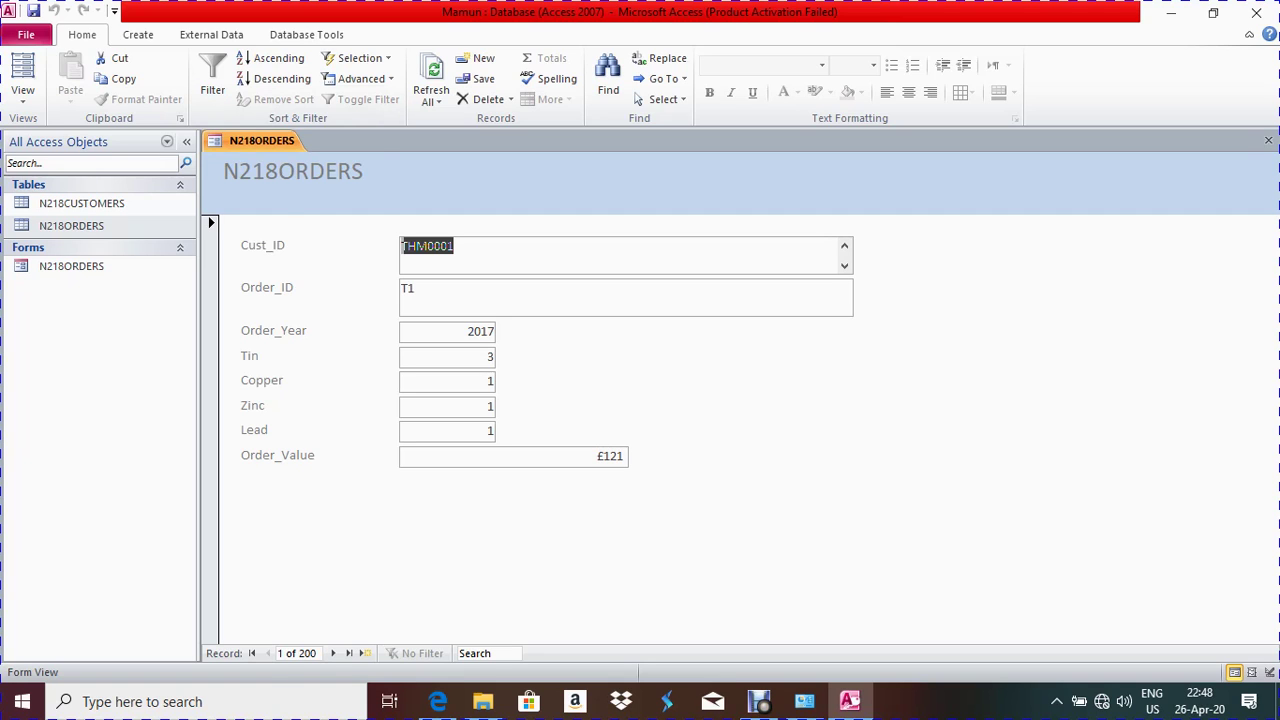
right_click(264, 142)
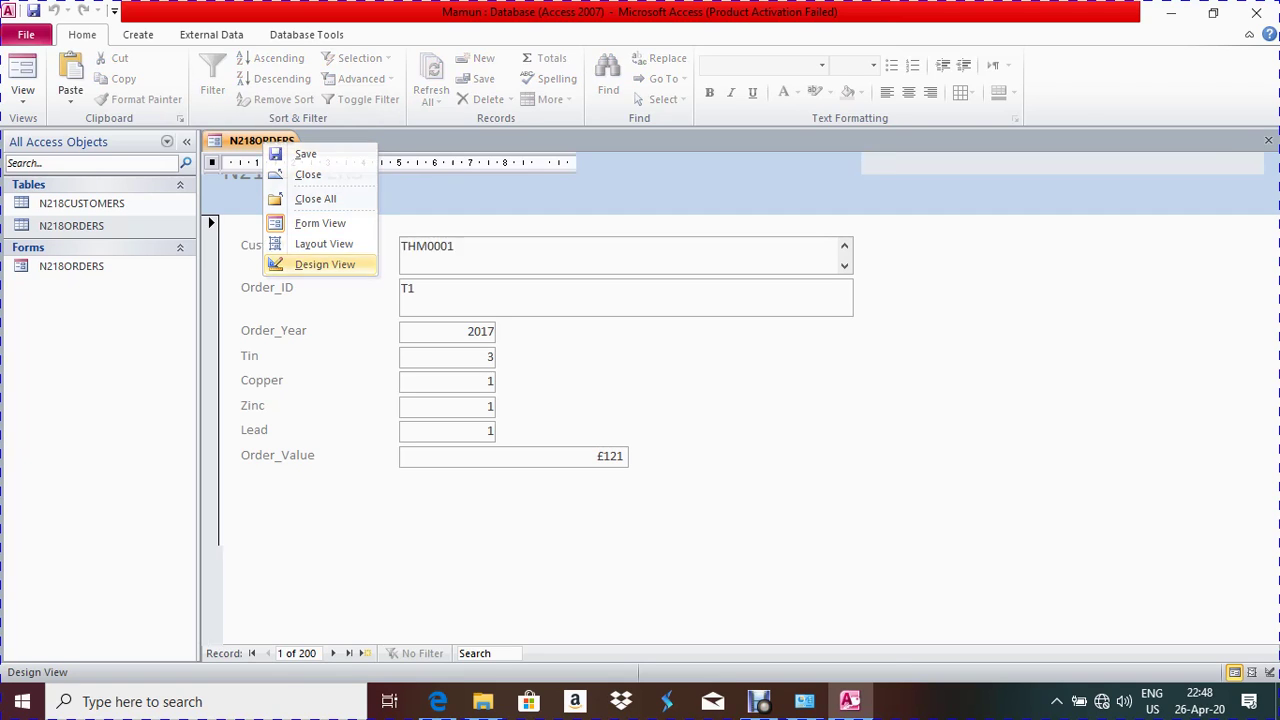
In Design View, change the header title to 'Order Information' and widen it onto one line
left_click(324, 264)
left_click(300, 210)
left_click_drag(370, 210, 228, 210)
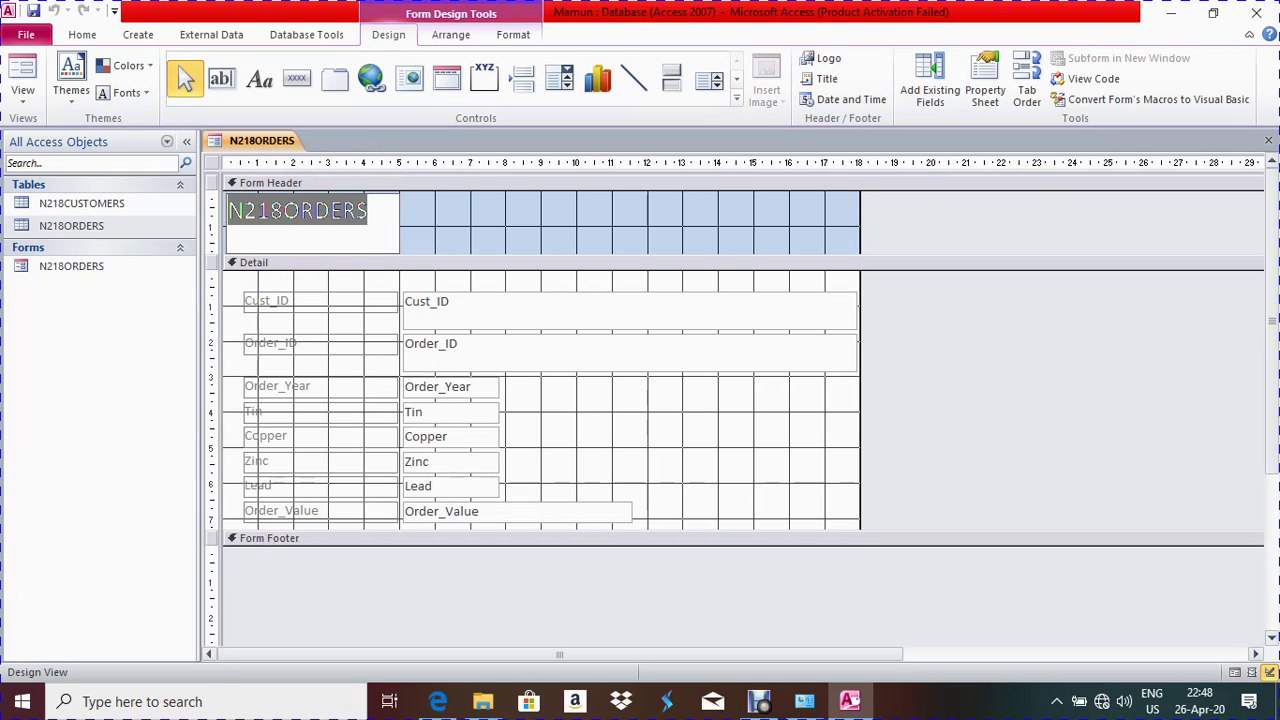
type("Order")
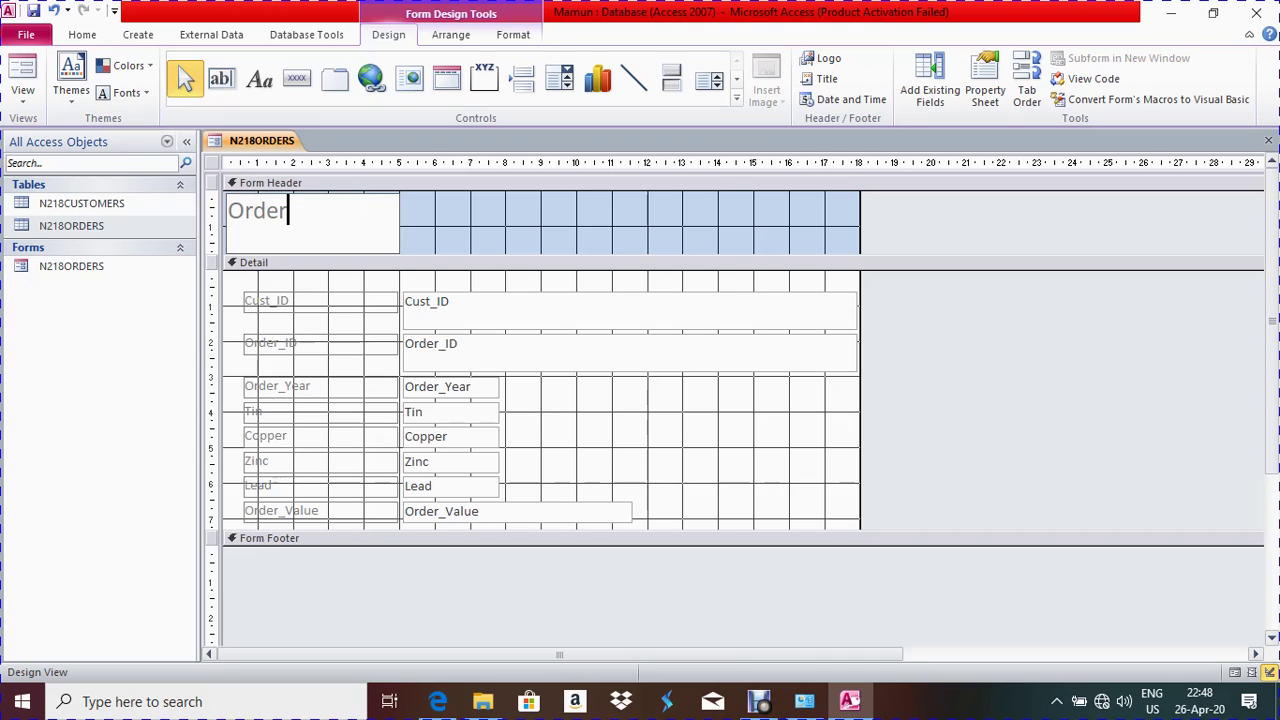
type(" Information")
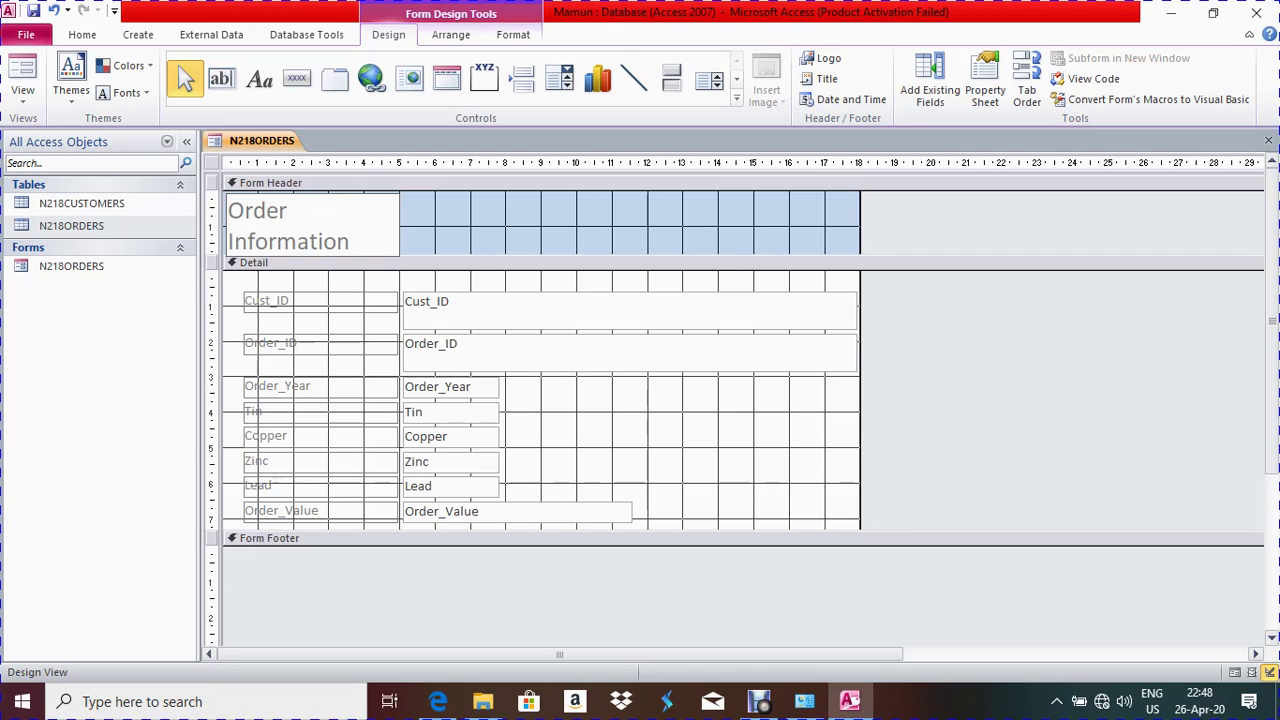
key("Return")
left_click_drag(401, 224, 510, 224)
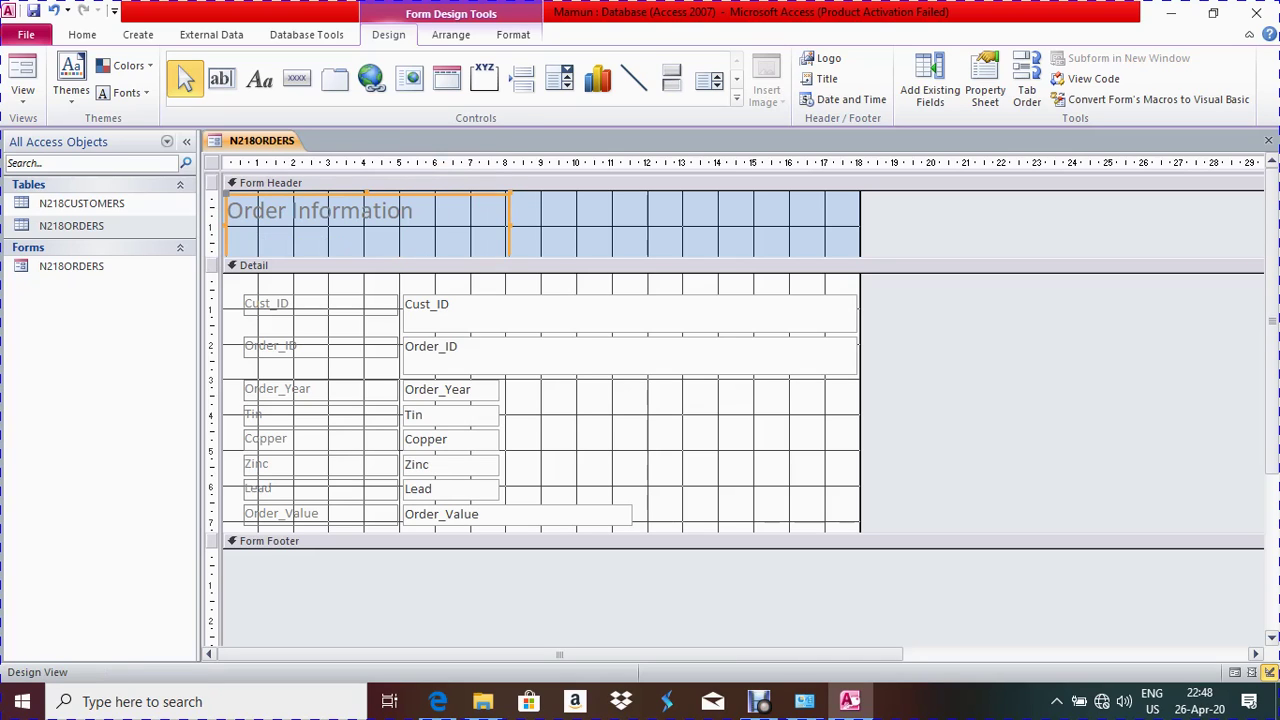
Shrink the form header, reposition the title, and make the Detail section taller below the fields
left_click(362, 212)
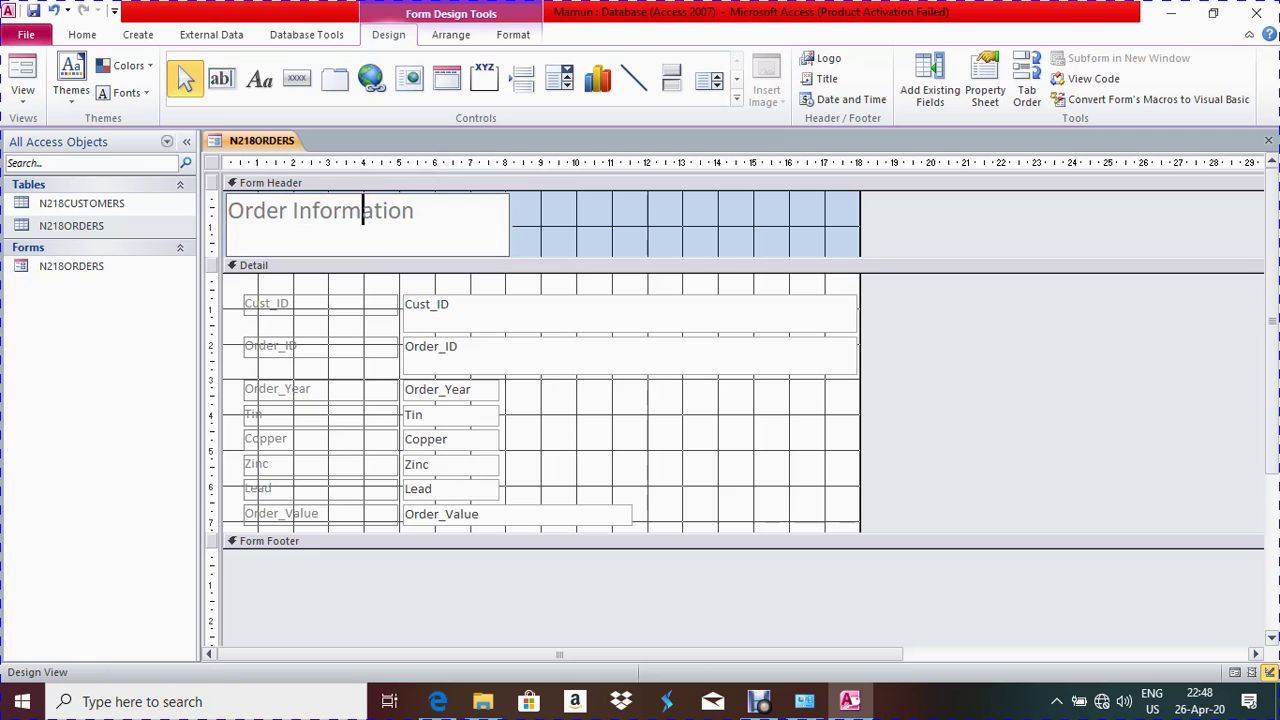
key("Escape")
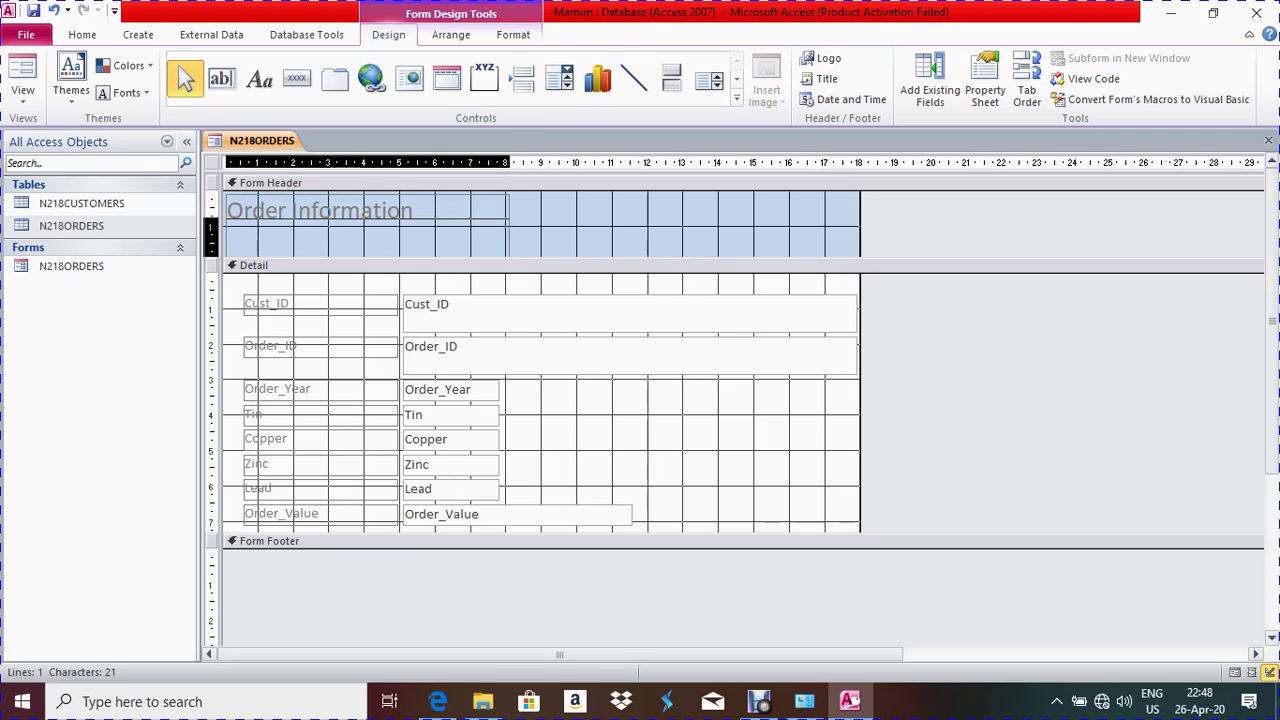
key("Down")
key("Down")
key("Up")
key("Up")
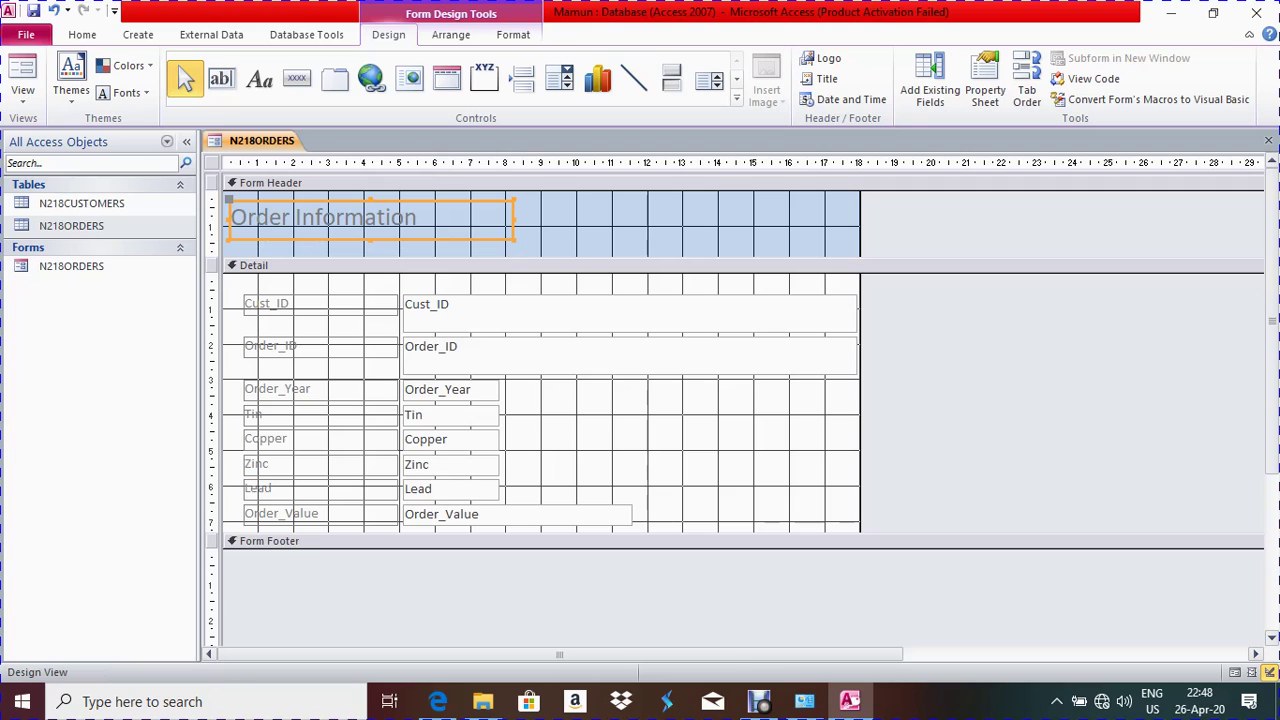
left_click_drag(640, 265, 640, 246)
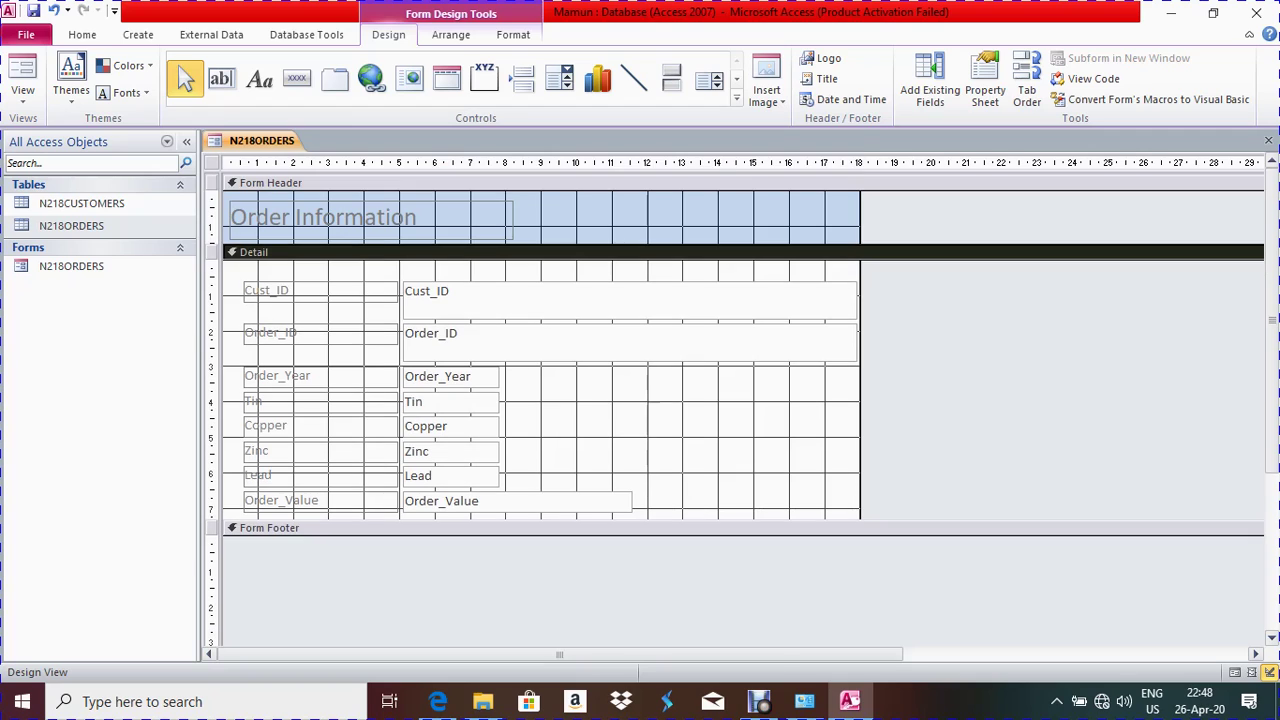
left_click(323, 217)
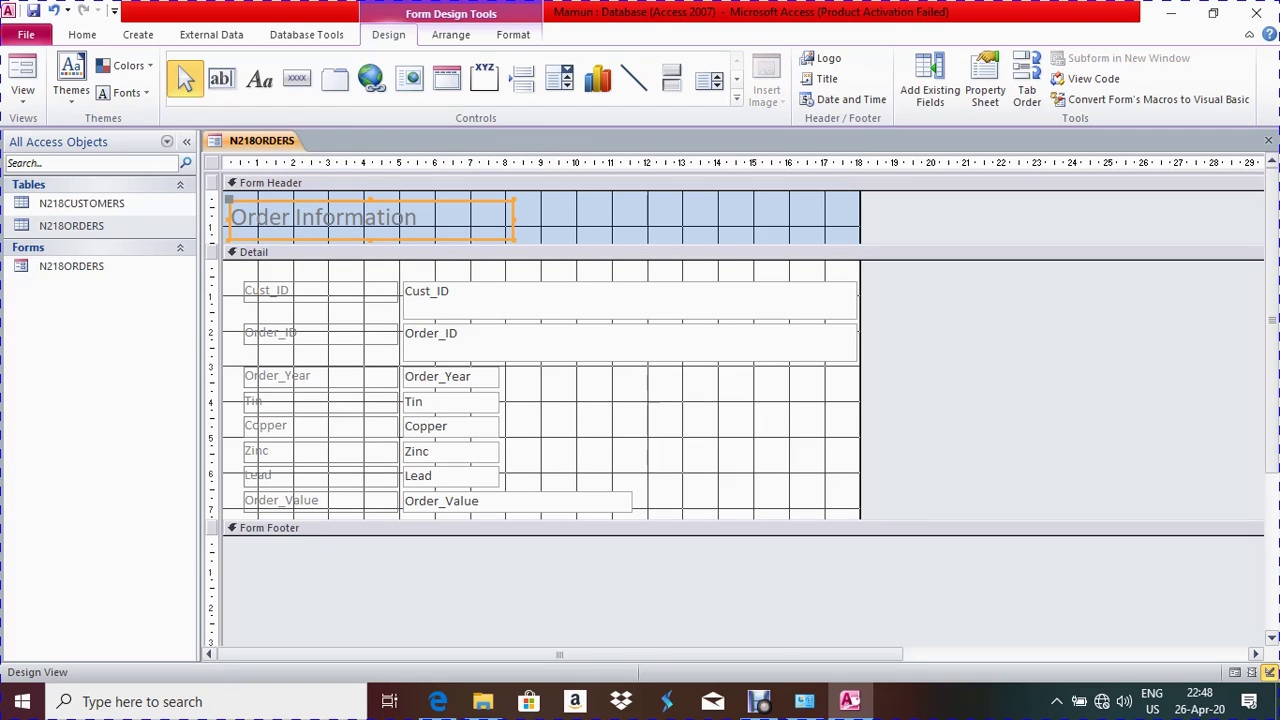
left_click_drag(323, 217, 320, 207)
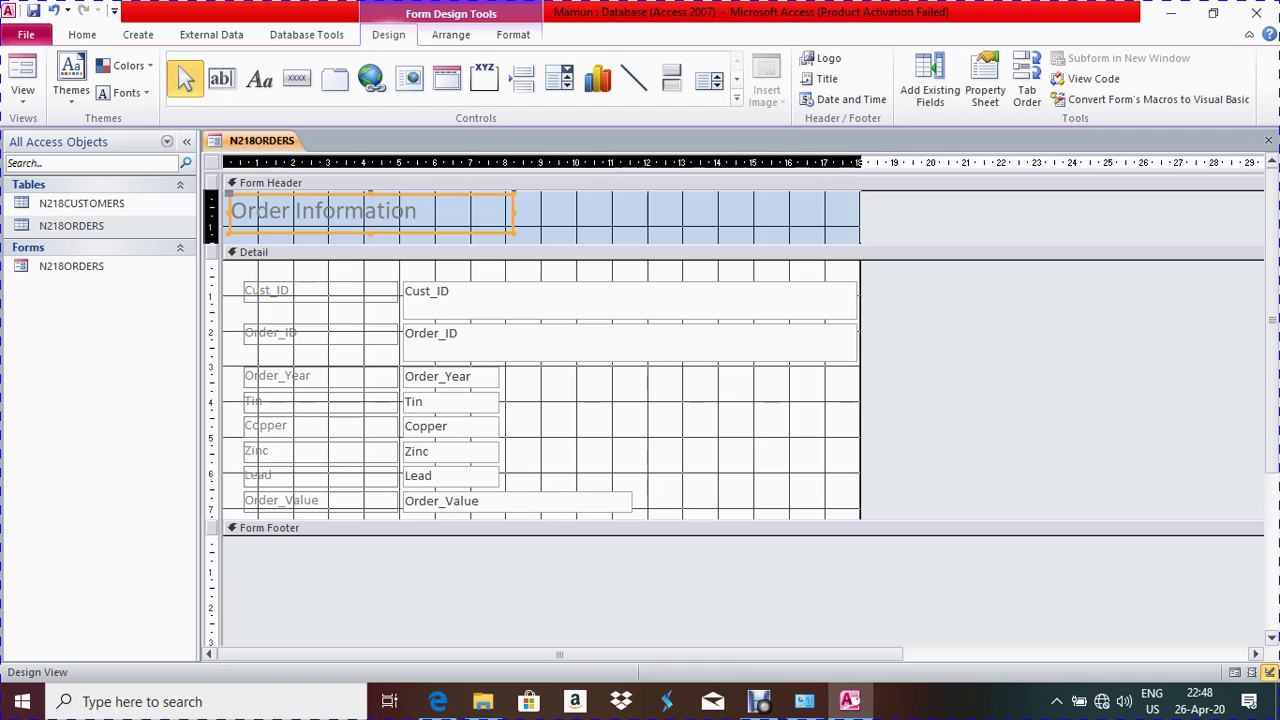
left_click(700, 214)
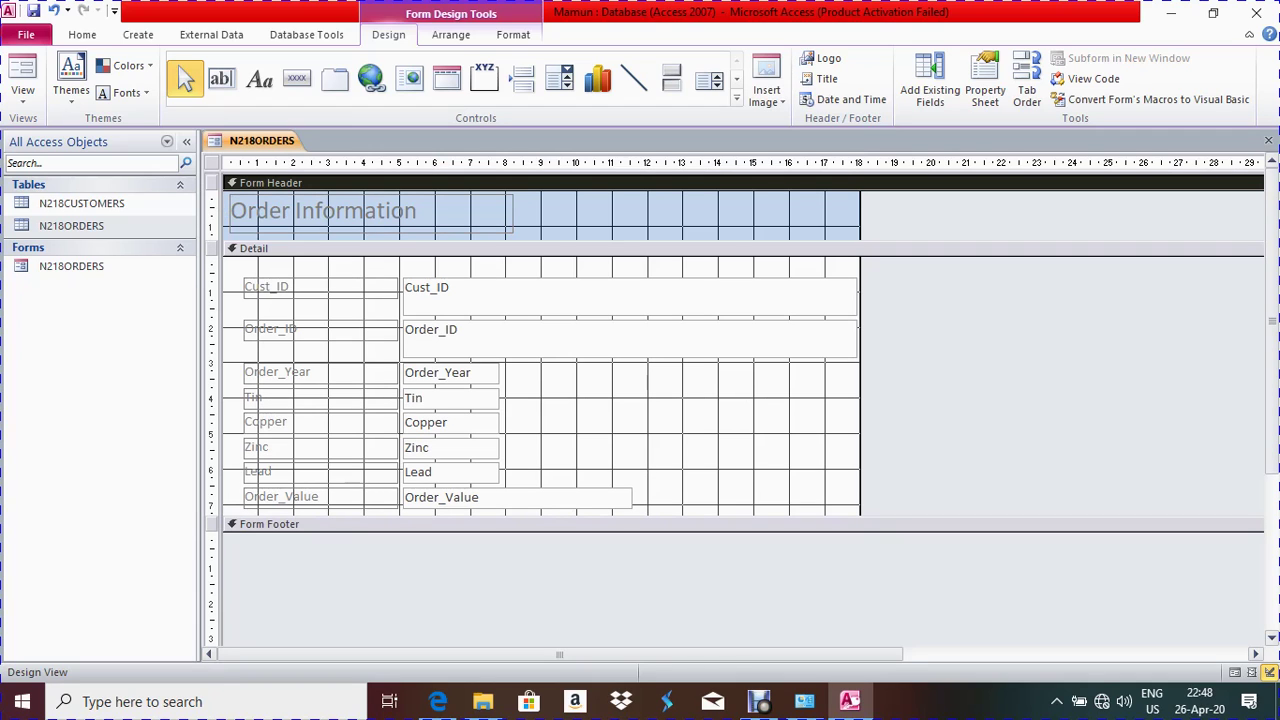
left_click_drag(540, 520, 540, 555)
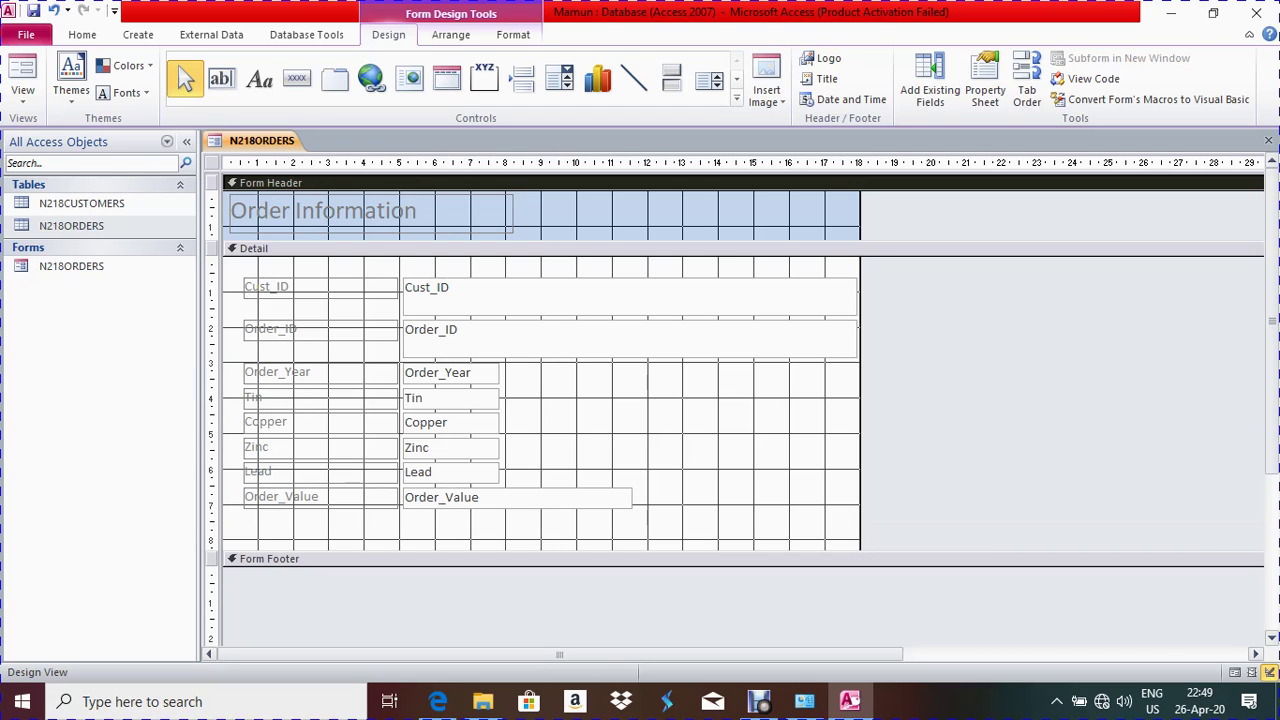
Scroll the exam PDF to question 25's new order table, then return to the form design
left_click(438, 701)
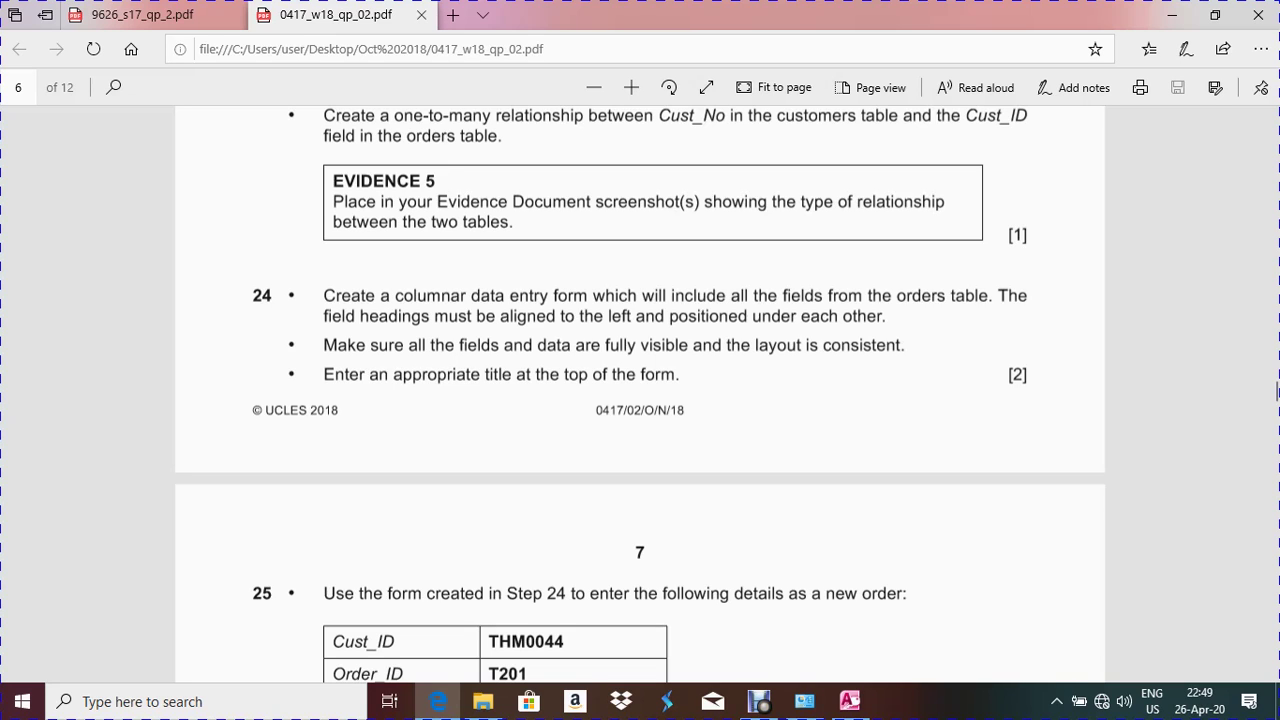
scroll(640, 394, "down", 3)
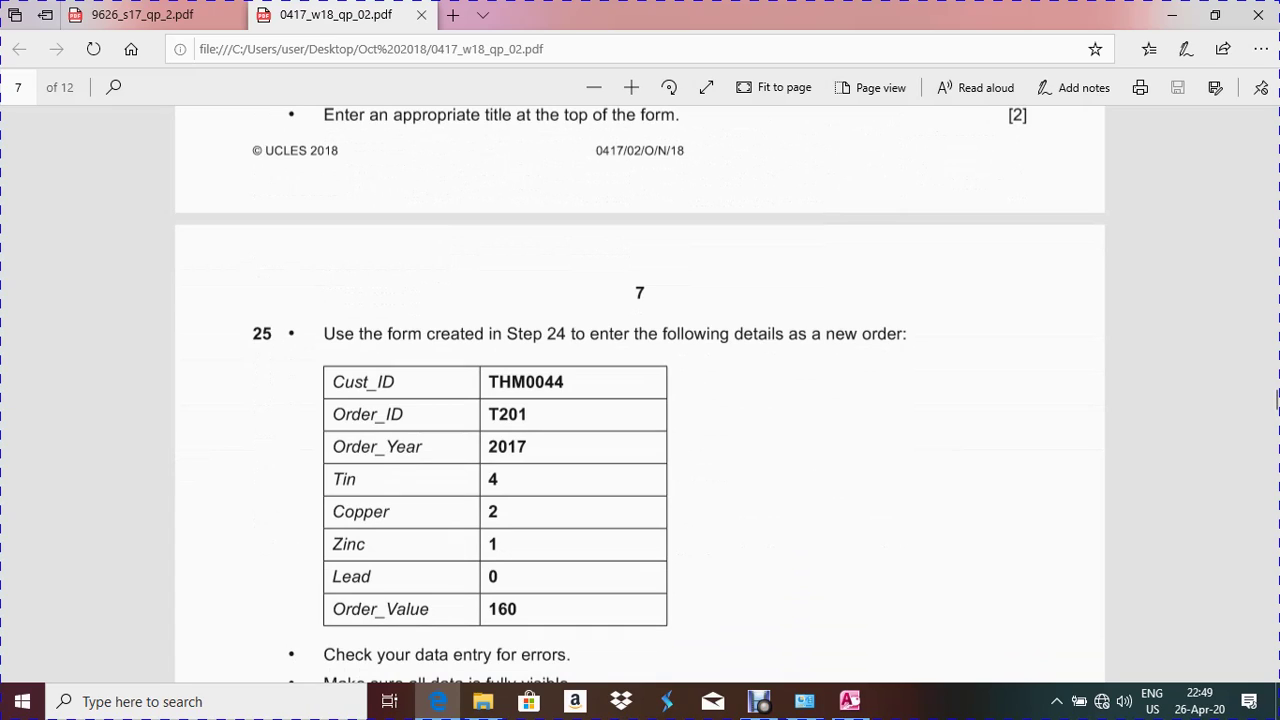
scroll(1277, 400, "down", 3)
scroll(1277, 400, "up", 3)
key("alt+Tab")
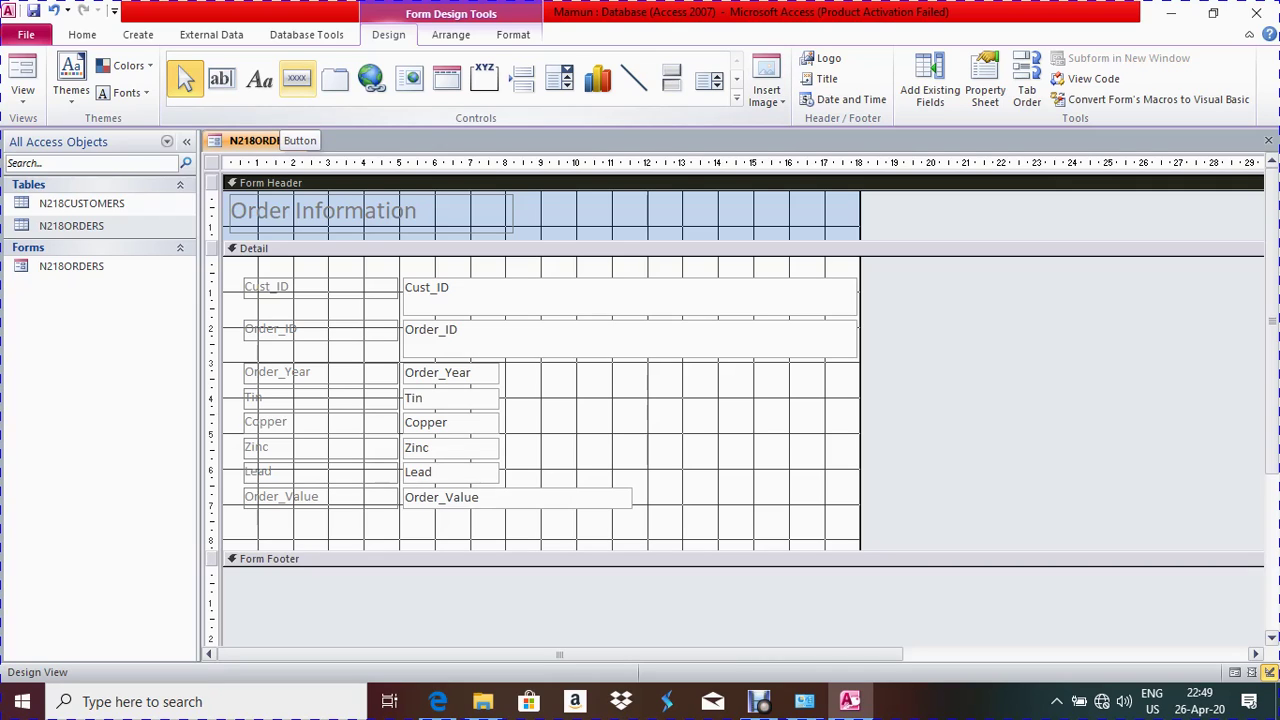
Place an Add New Record command button showing the text 'Add Record' below Order_Value
left_click(296, 78)
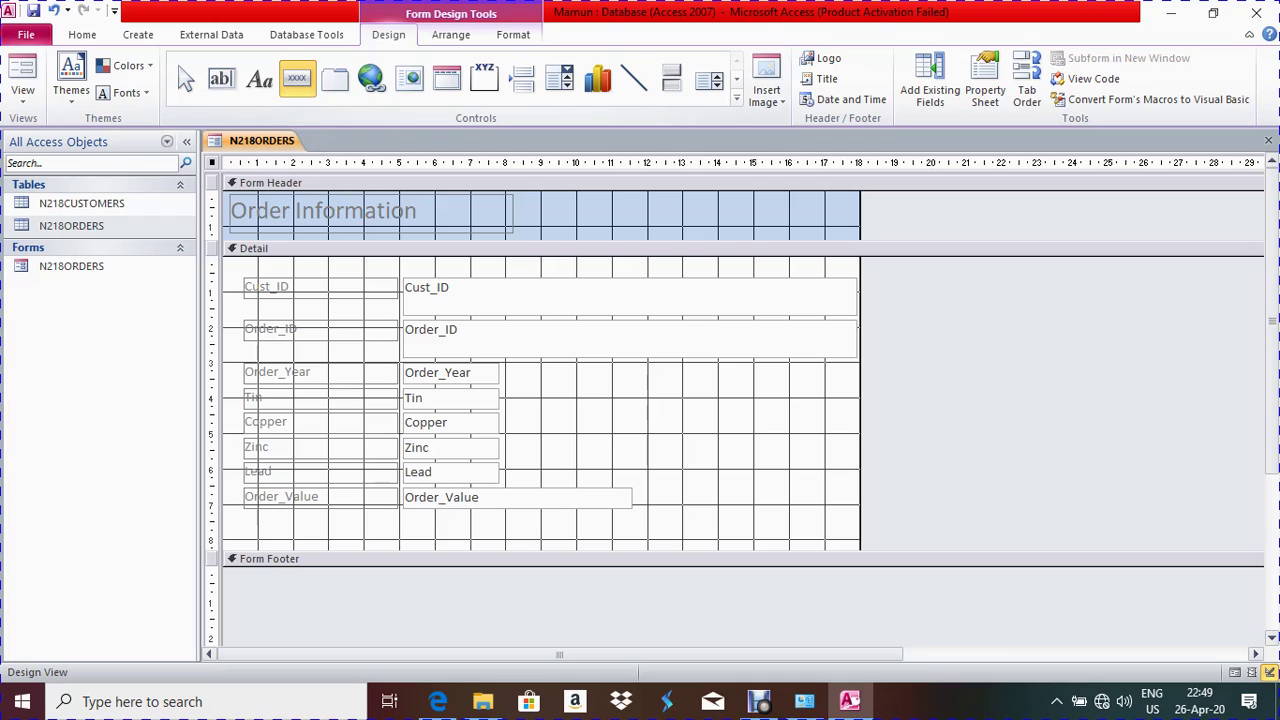
left_click(542, 523)
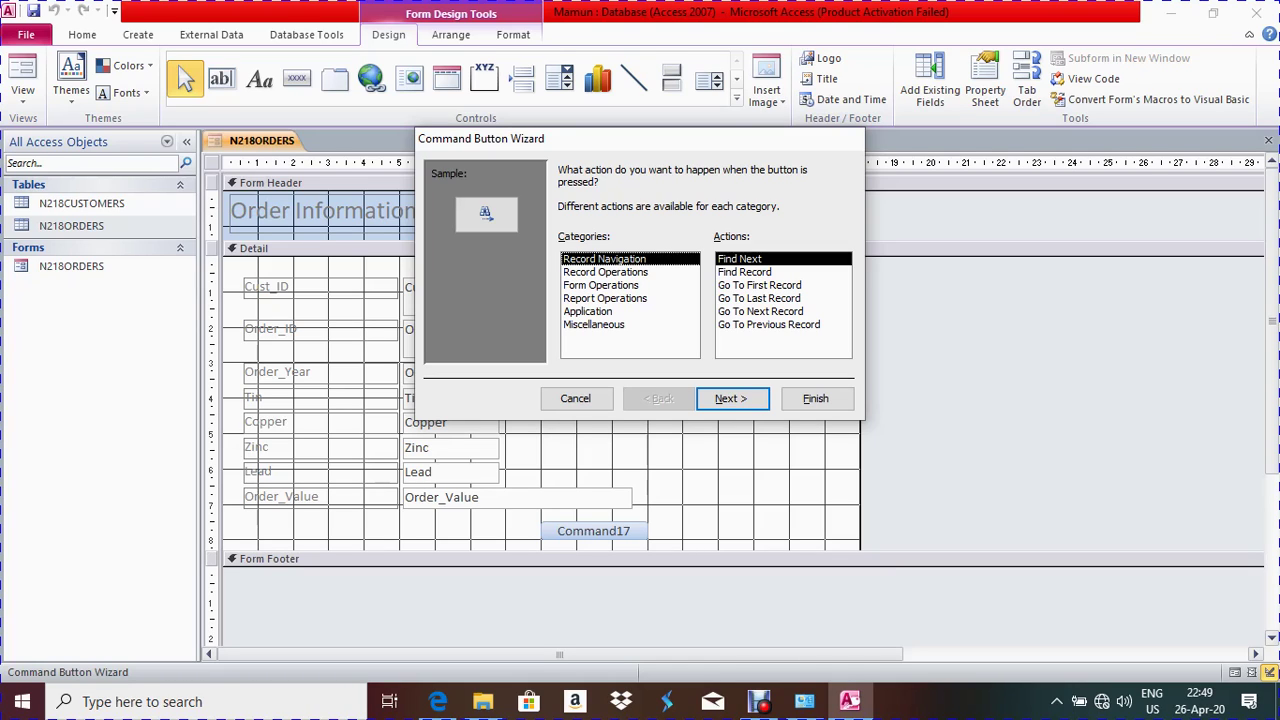
left_click(605, 272)
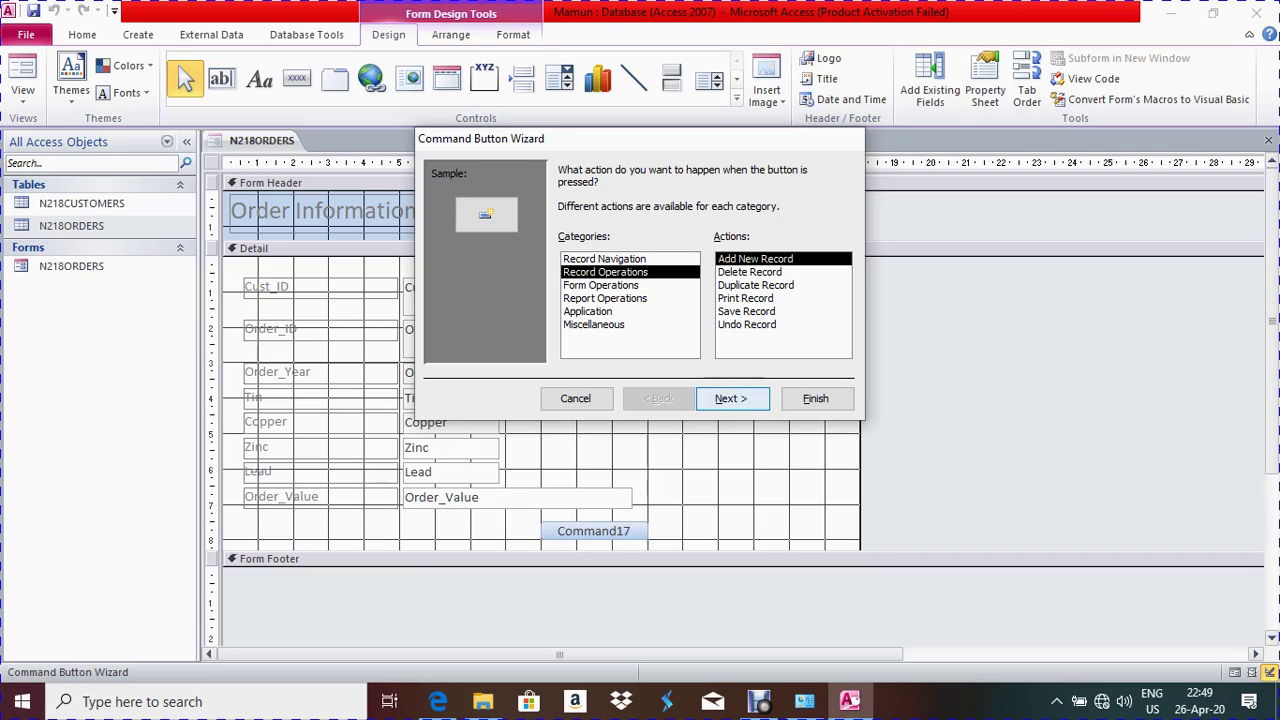
key("Return")
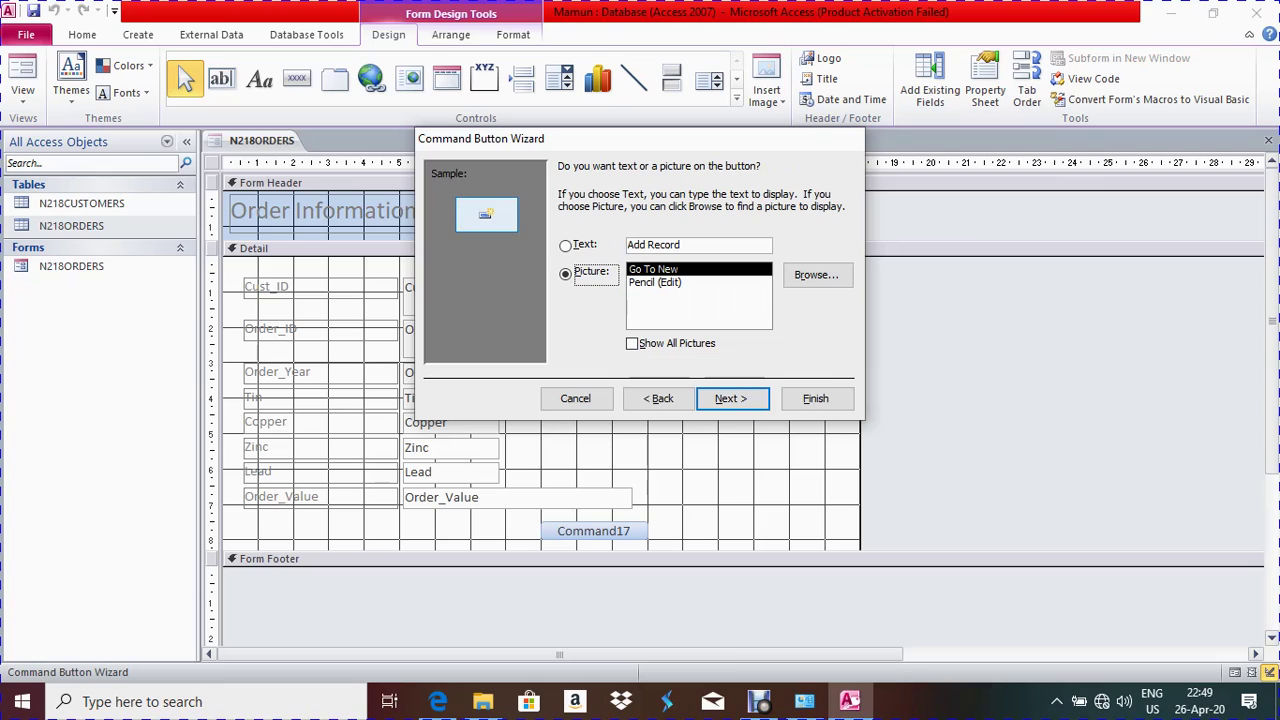
key("Up")
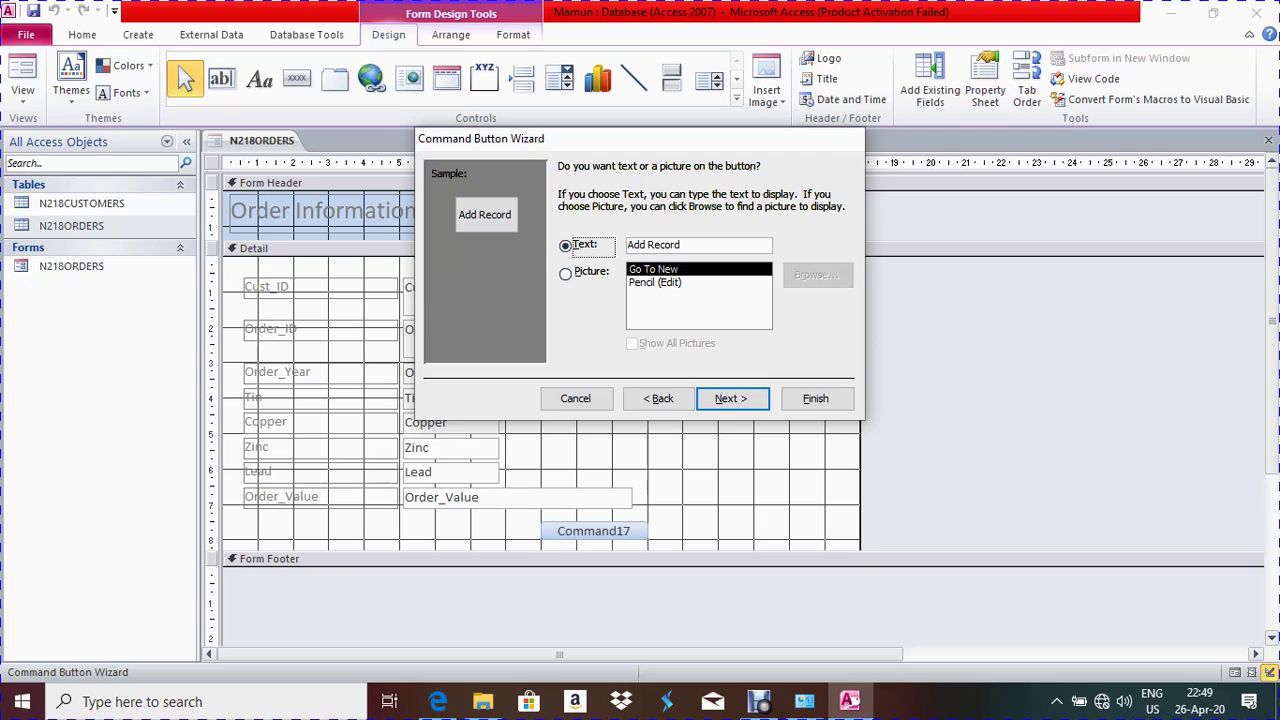
key("Return")
key("Return")
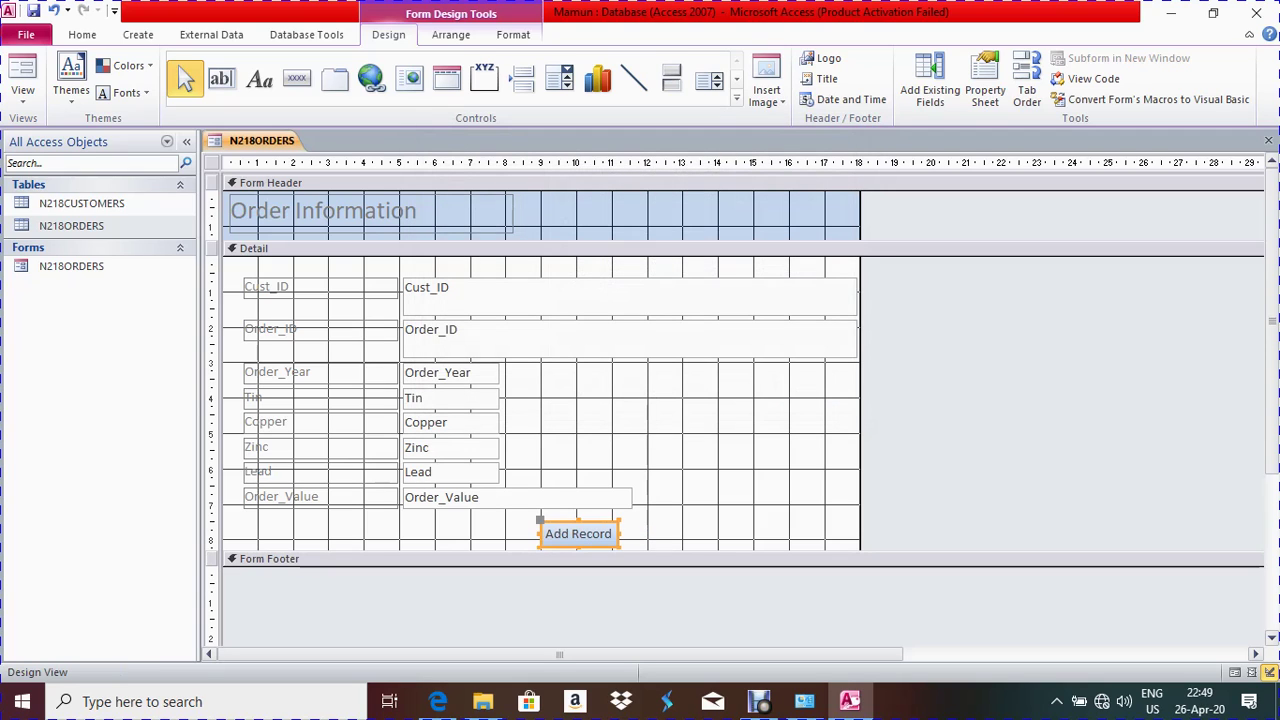
left_click(253, 248)
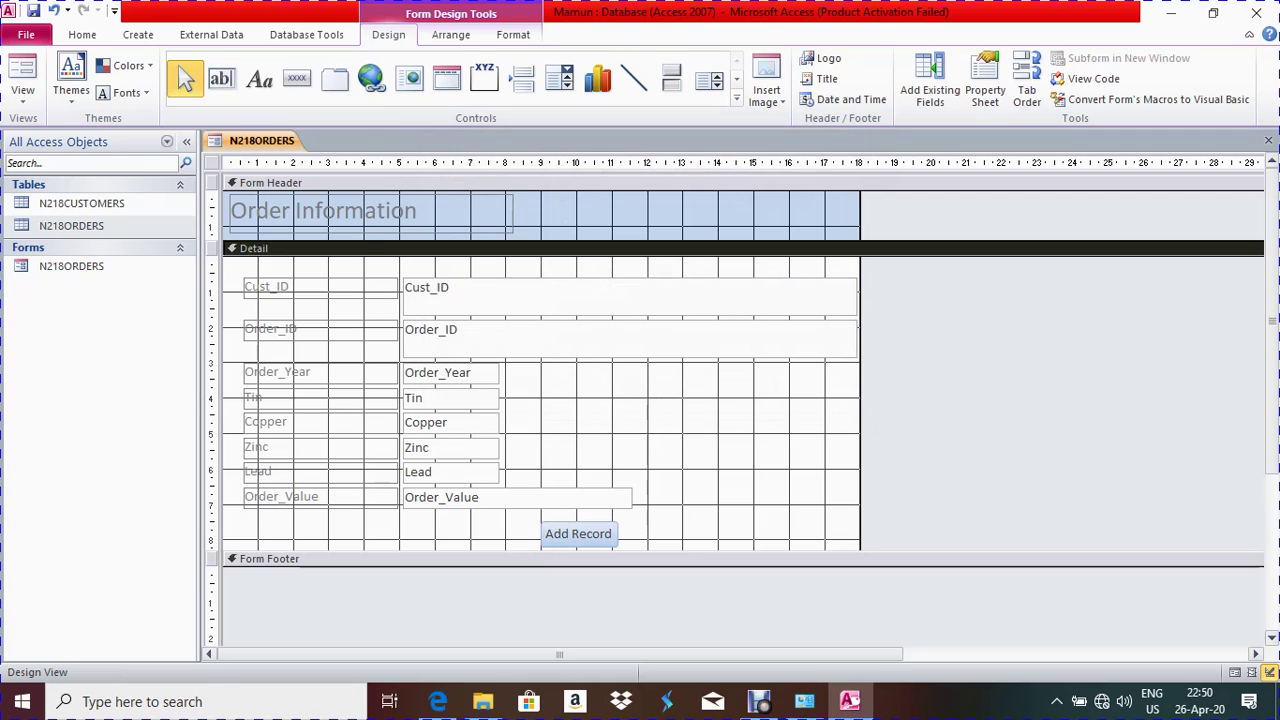
right_click(258, 141)
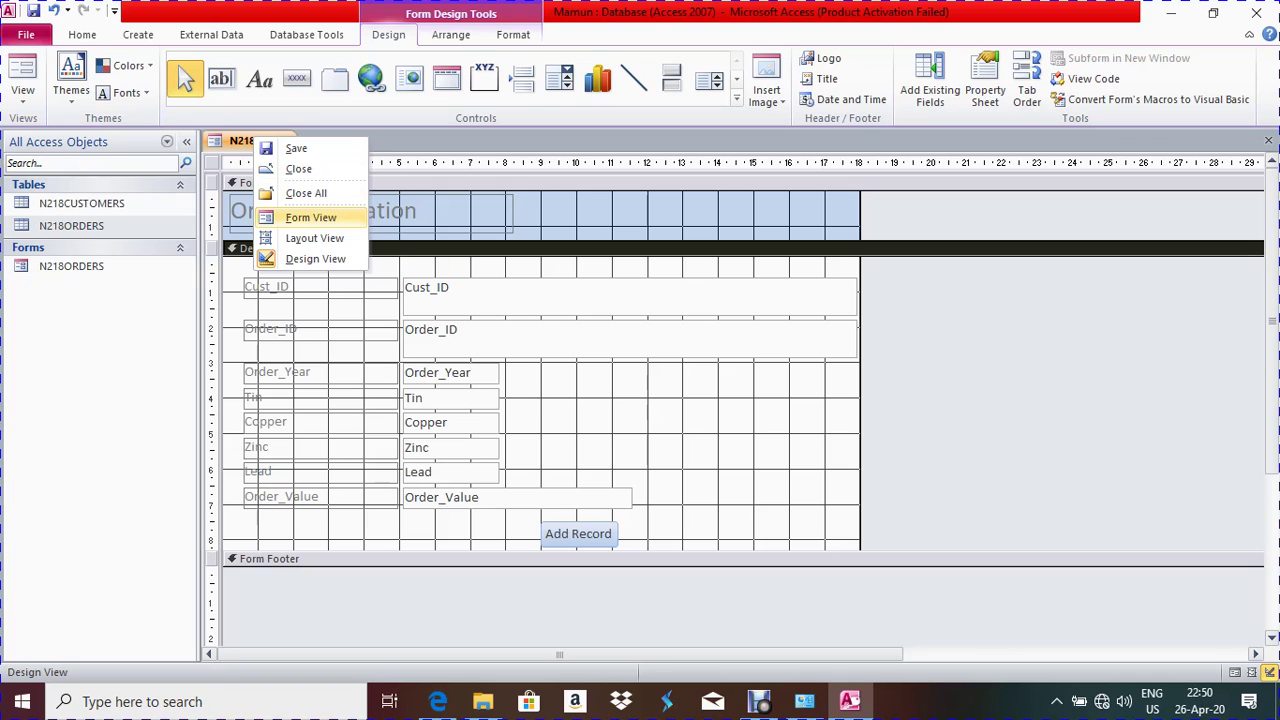
In Form View, start new blank record 201 and put focus in Cust_ID before checking the PDF
left_click(311, 217)
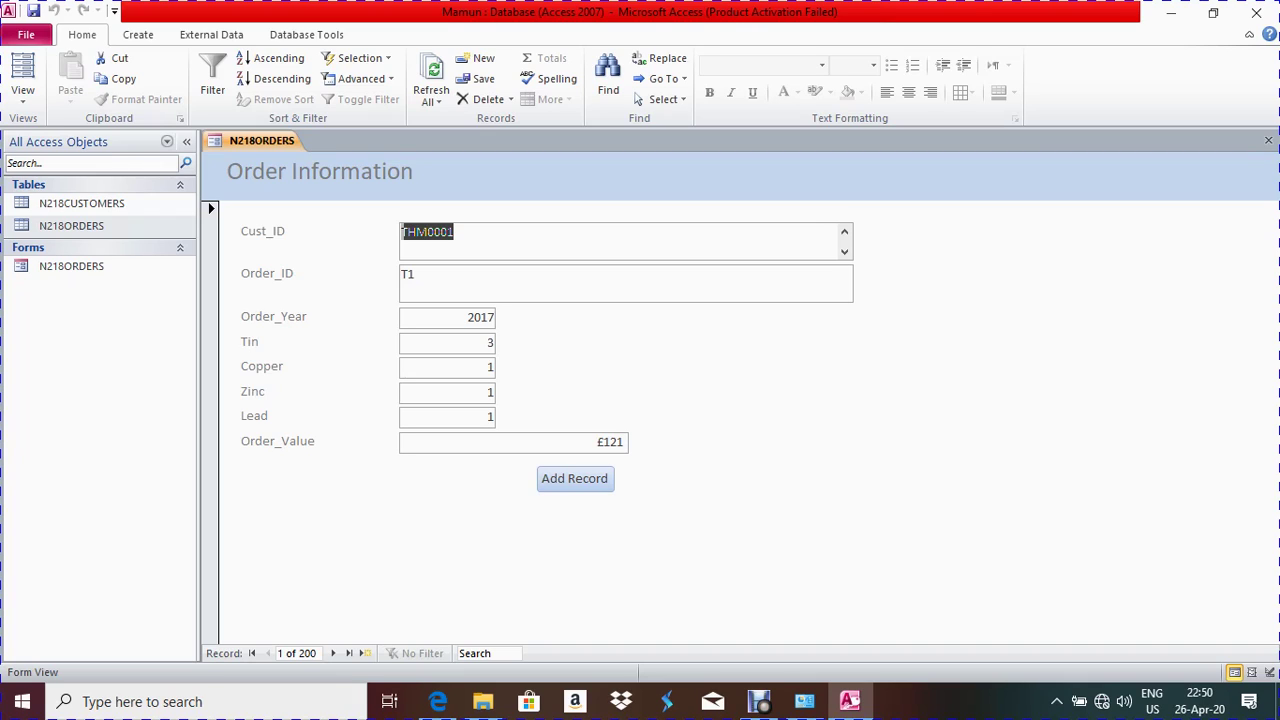
left_click(430, 232)
left_click(574, 478)
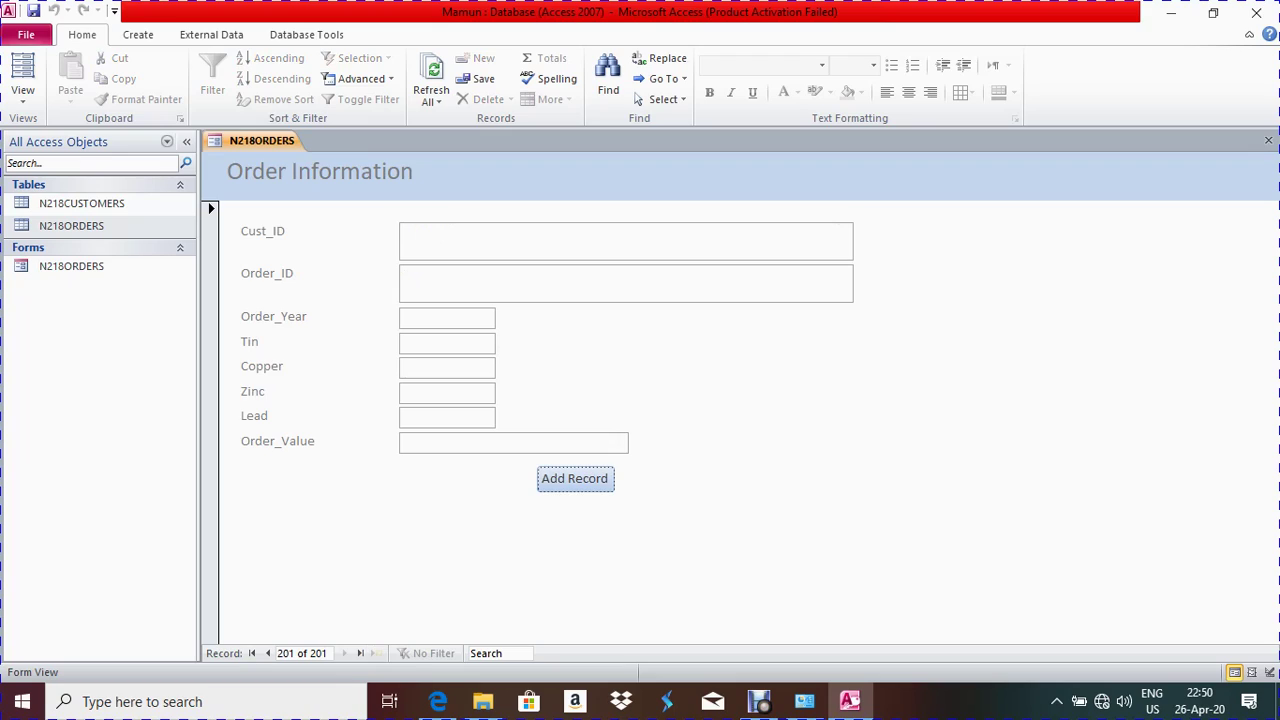
left_click(403, 232)
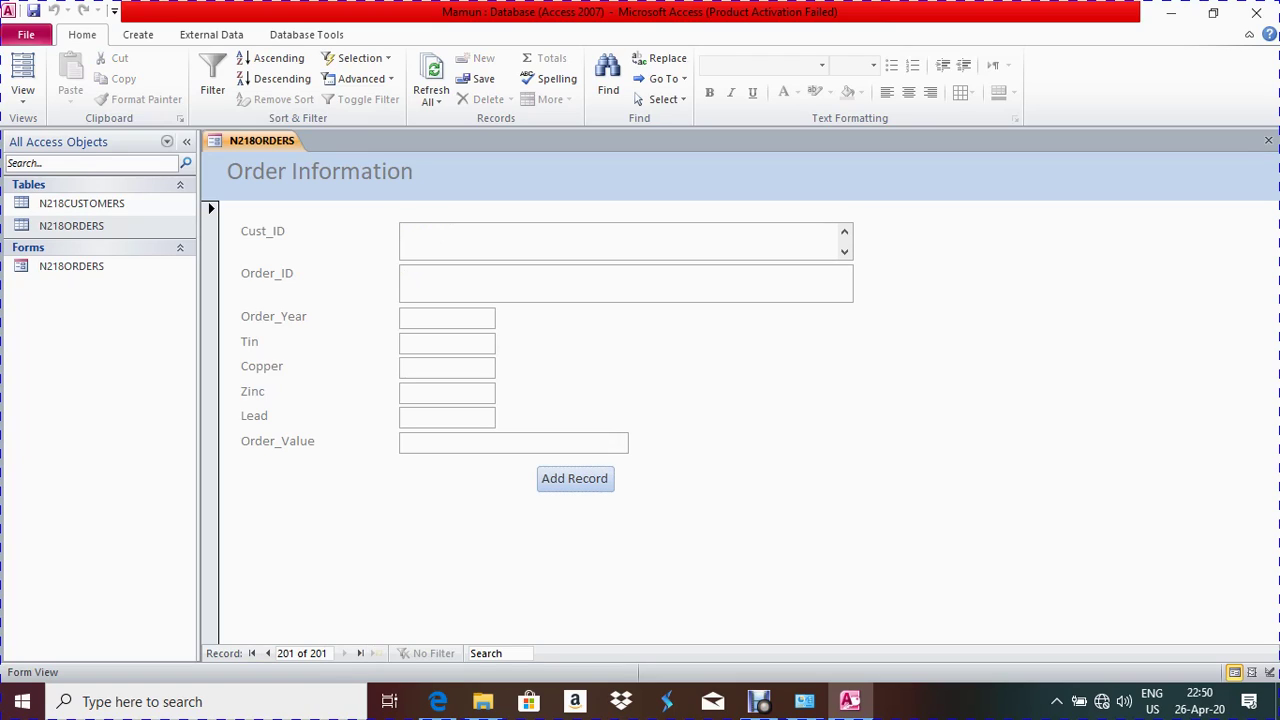
key("alt+Tab")
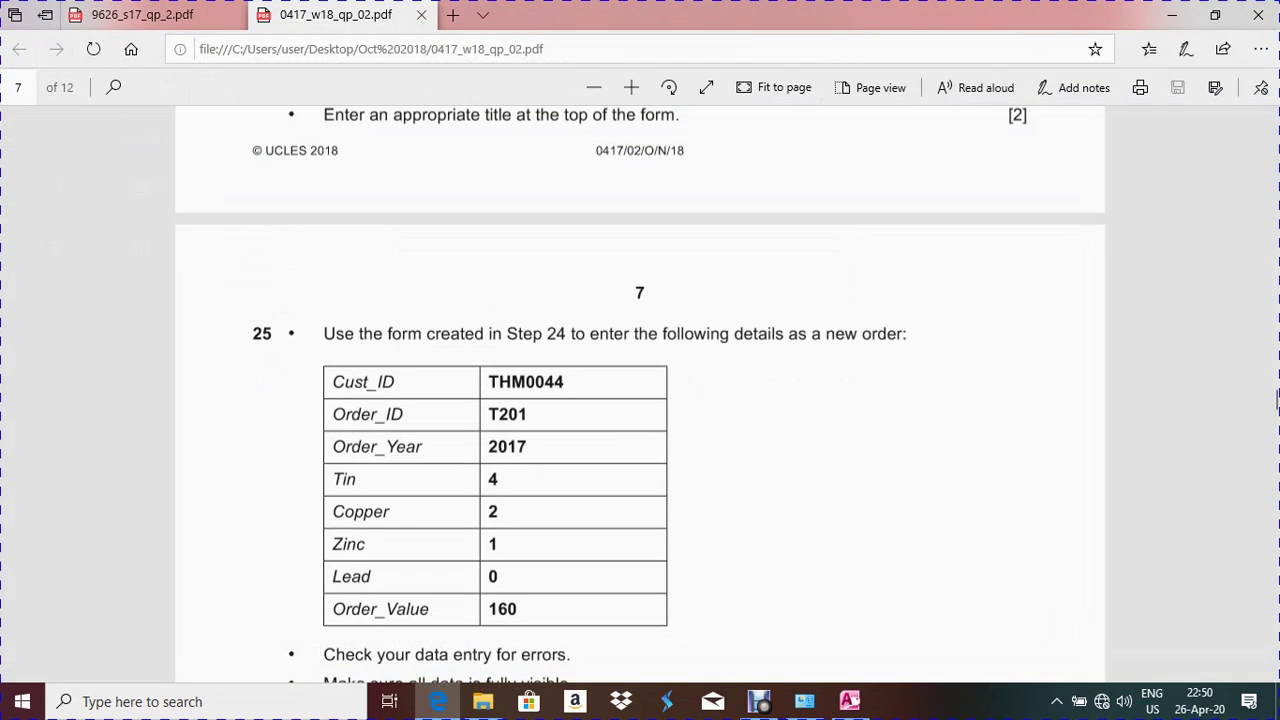
Copy THM0044 and T201 from the PDF into Cust_ID and Order_ID, and enter Order_Year 2017
left_click_drag(564, 382, 487, 382)
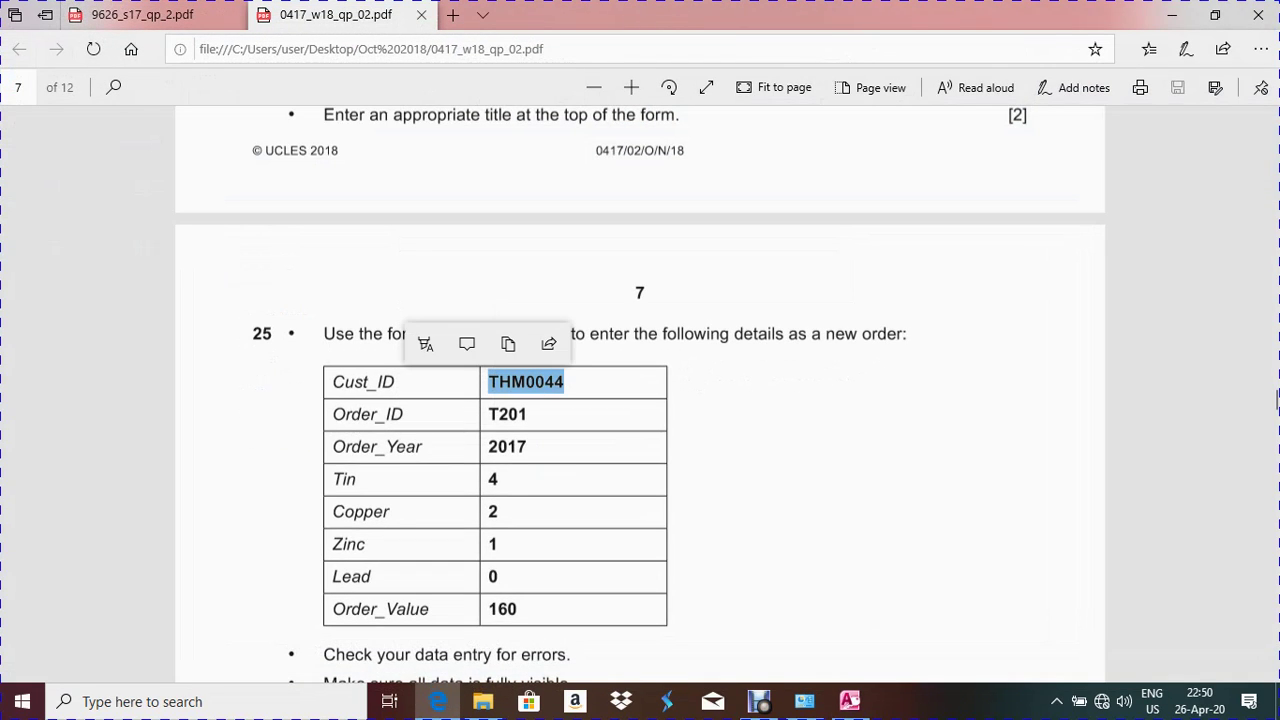
key("ctrl+c")
key("alt+Tab")
key("ctrl+v")
key("alt+Tab")
left_click_drag(528, 414, 487, 414)
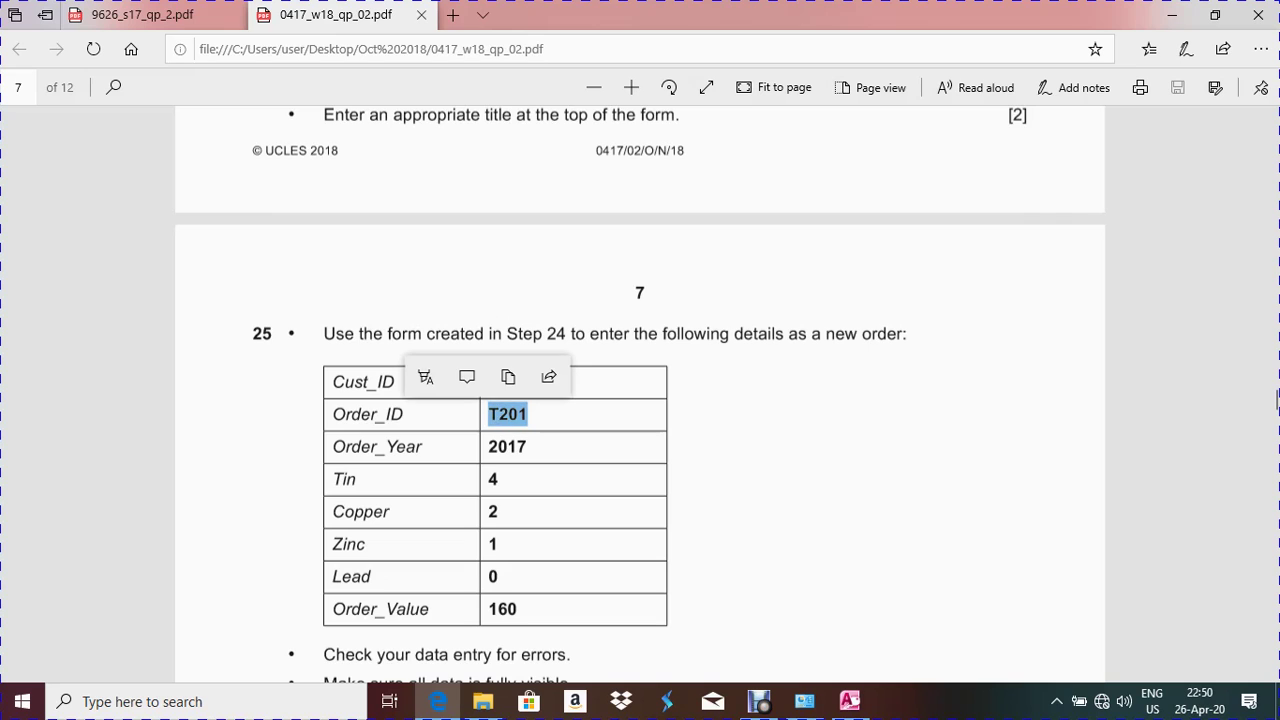
key("ctrl+c")
key("alt+Tab")
key("Tab")
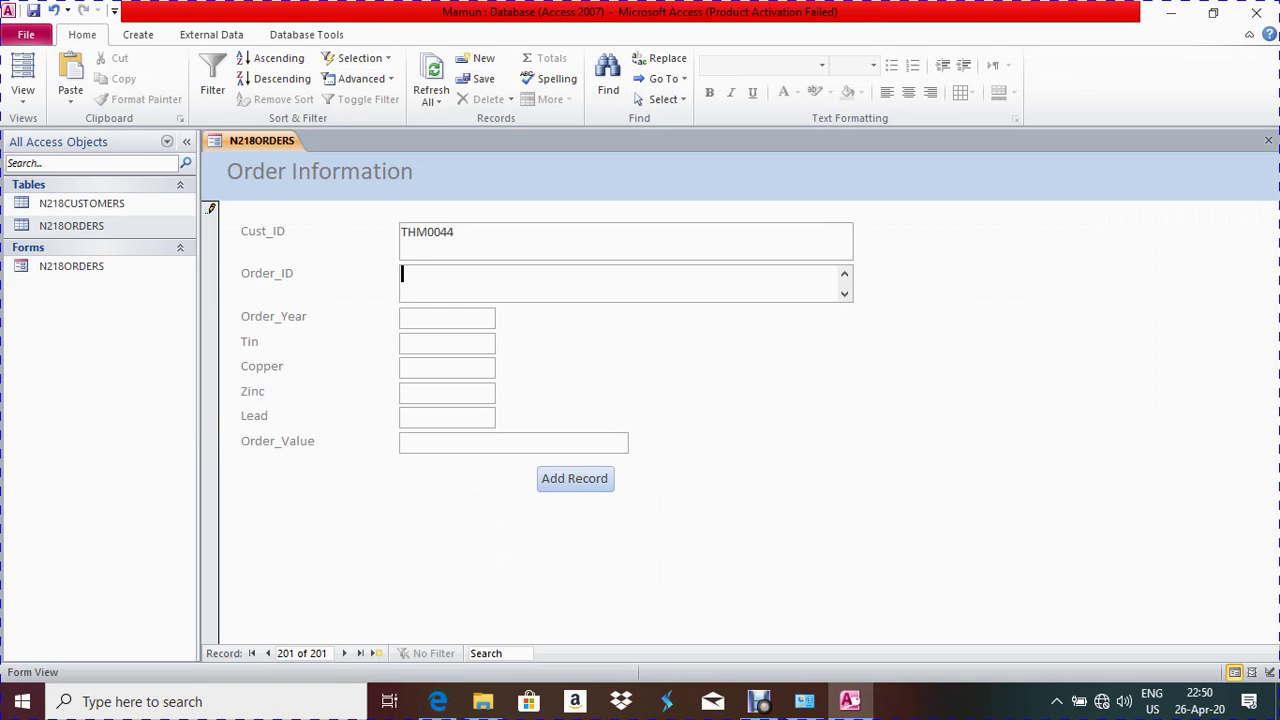
key("ctrl+v")
key("Tab")
type("2017")
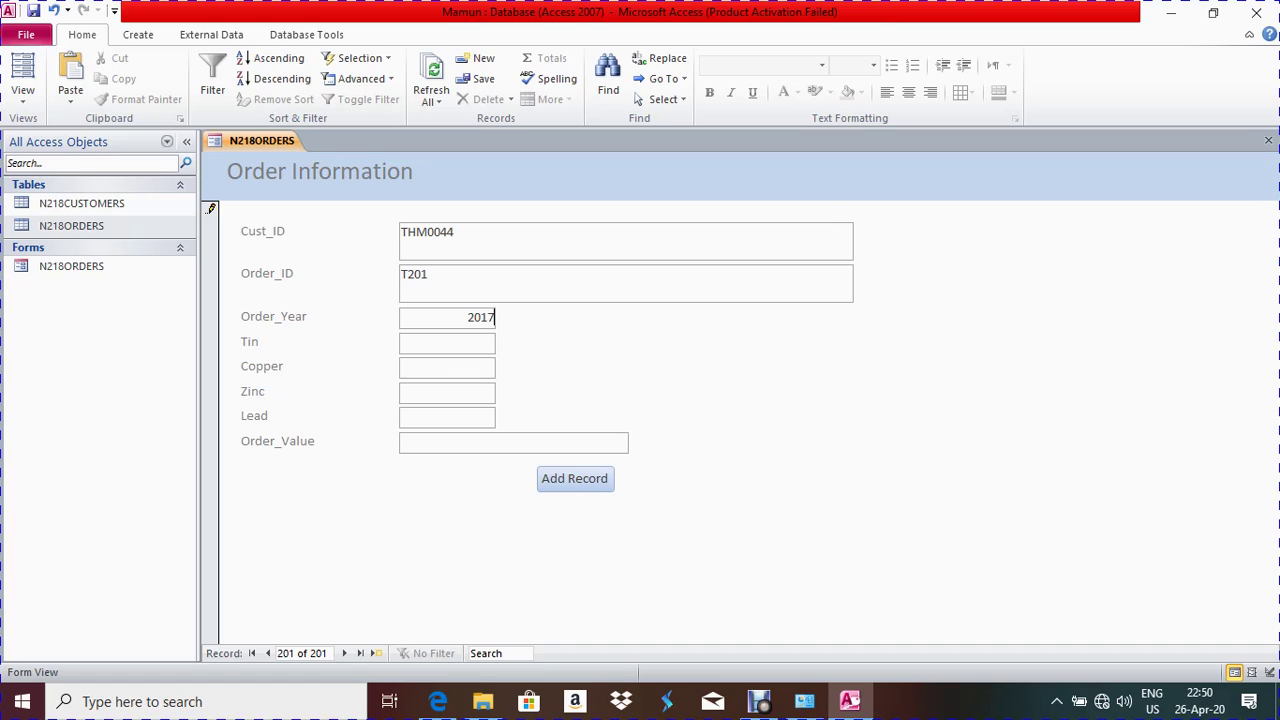
Enter Tin 4, Copper 2, Zinc 1, Lead 0 and Order_Value 160
key("alt+Tab")
key("Escape")
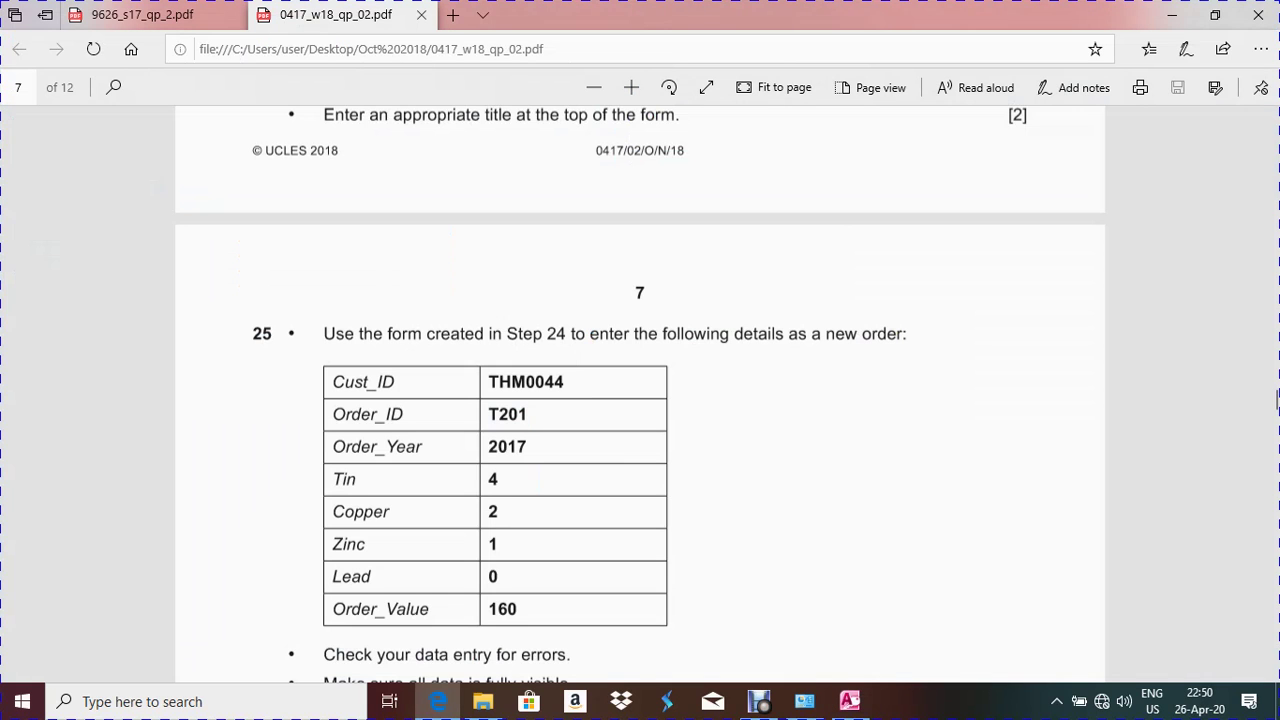
key("alt+Tab")
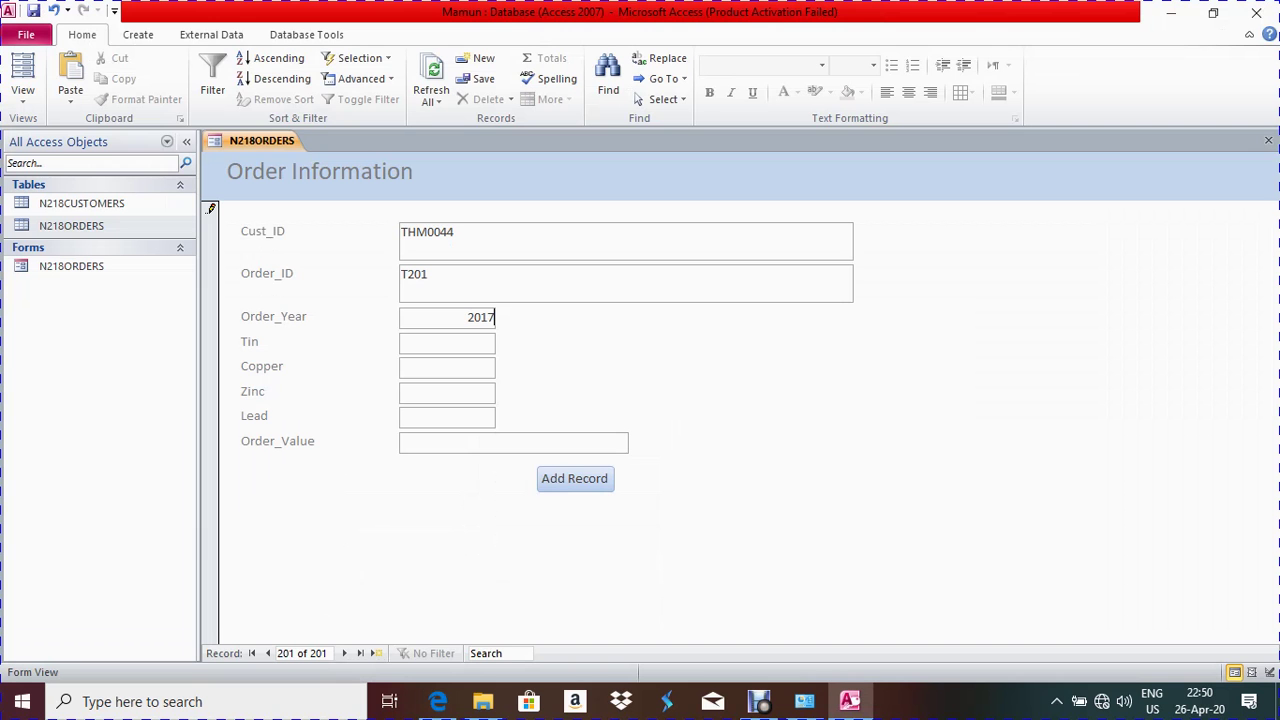
key("Tab")
type("4")
key("Tab")
type("2")
key("Tab")
type("1")
key("Tab")
type("0")
key("Tab")
key("alt+Tab")
key("alt+Tab")
type("160")
Check the entered order details against question 25 in the exam PDF
left_click(437, 701)
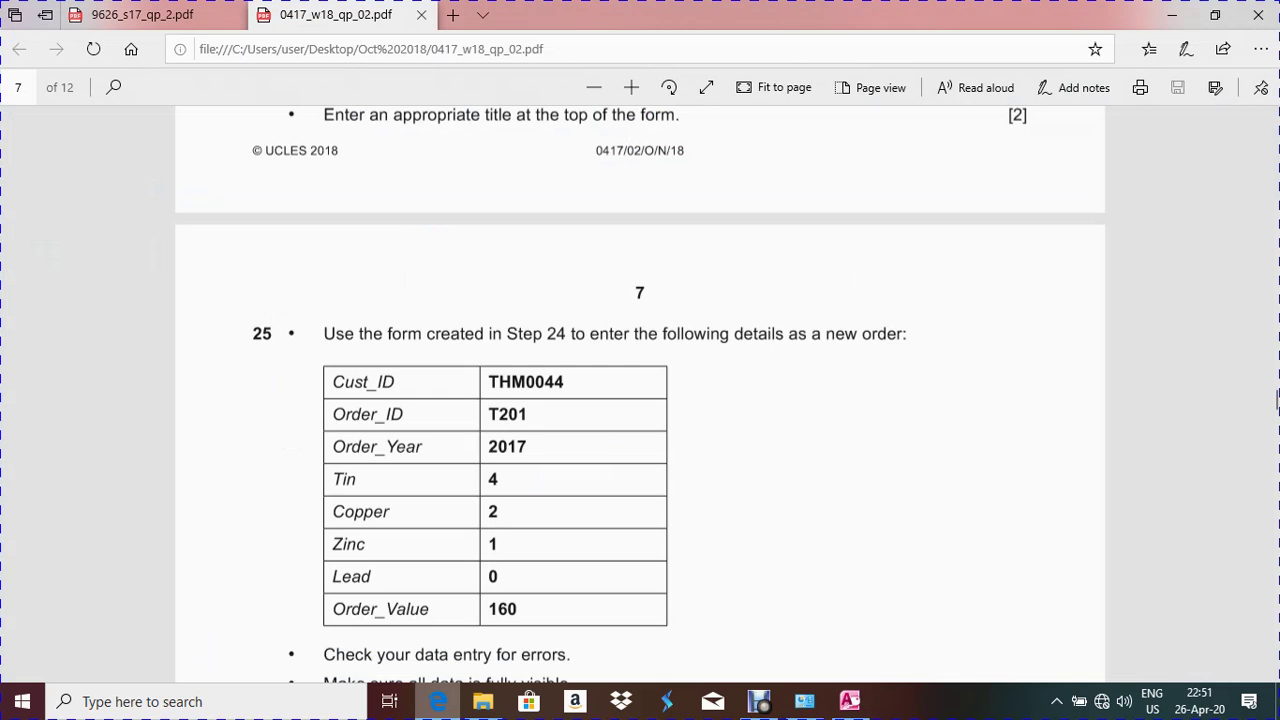
scroll(640, 400, "down", 5)
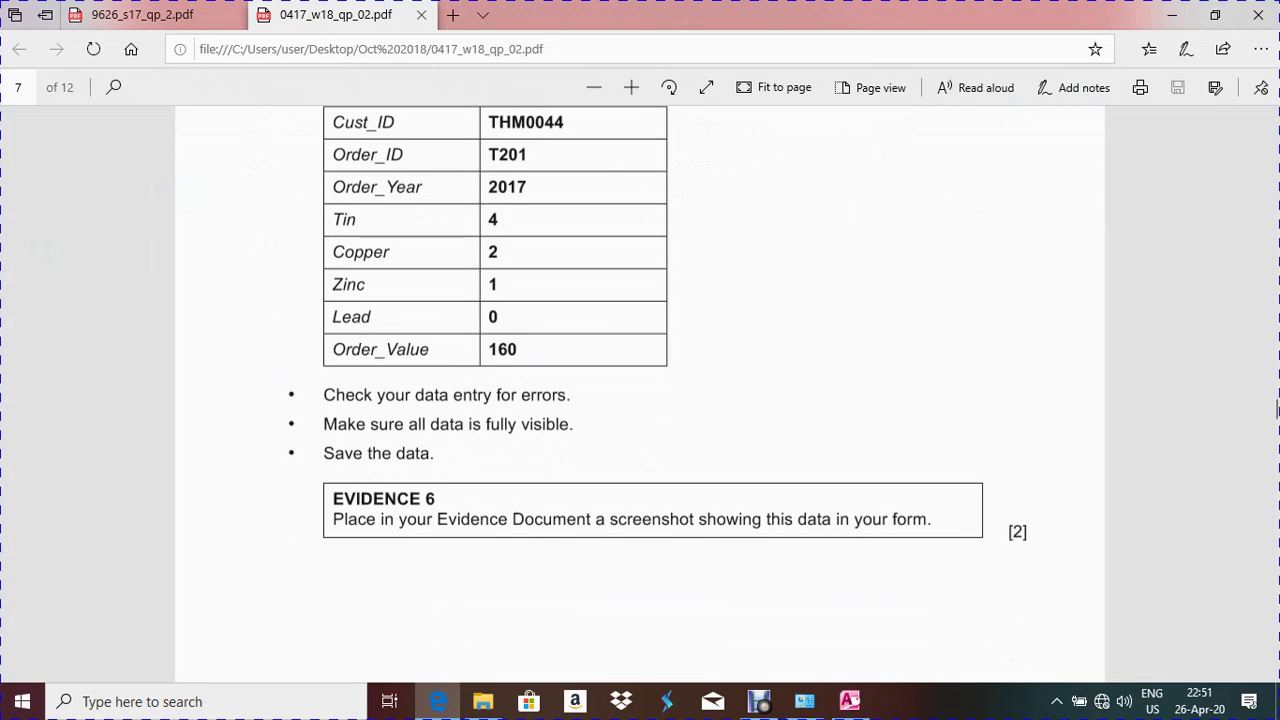
scroll(640, 390, "up", 3)
scroll(1277, 410, "up", 2)
scroll(1277, 412, "down", 3)
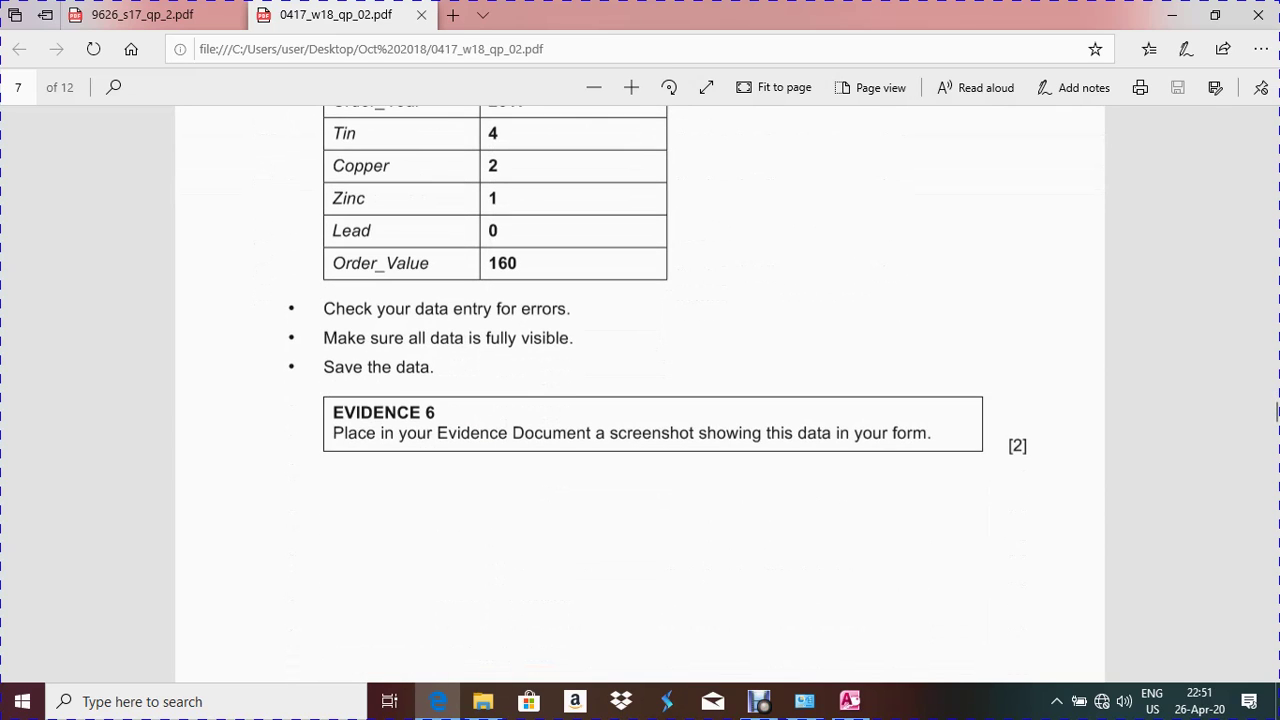
key("alt+Tab")
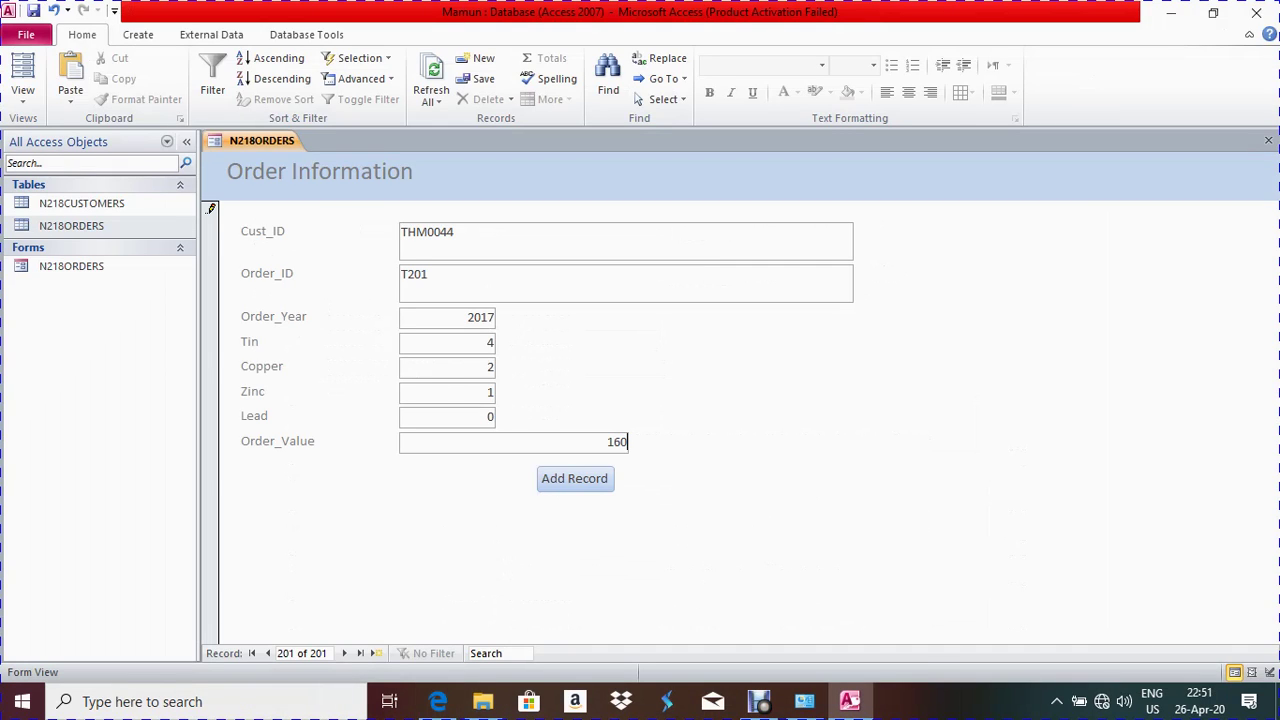
Commit Order_Value, save record T201, and close the Order Information form
left_click(438, 701)
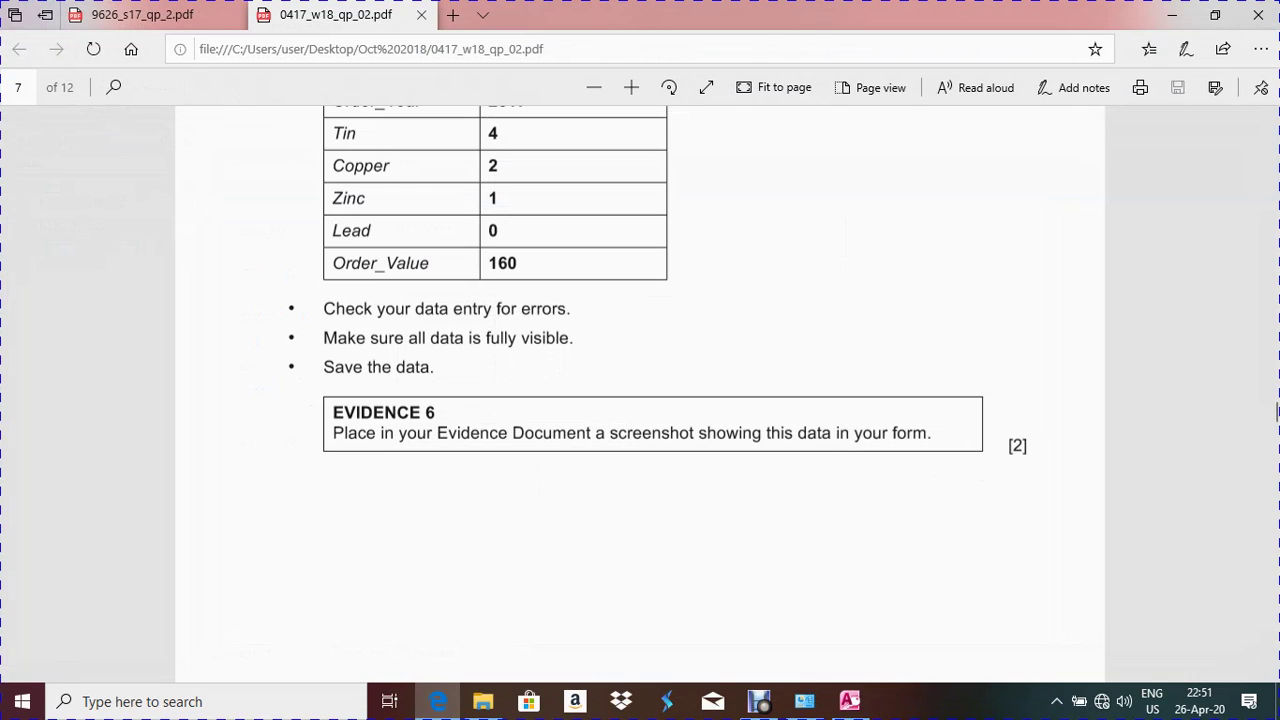
key("alt+Tab")
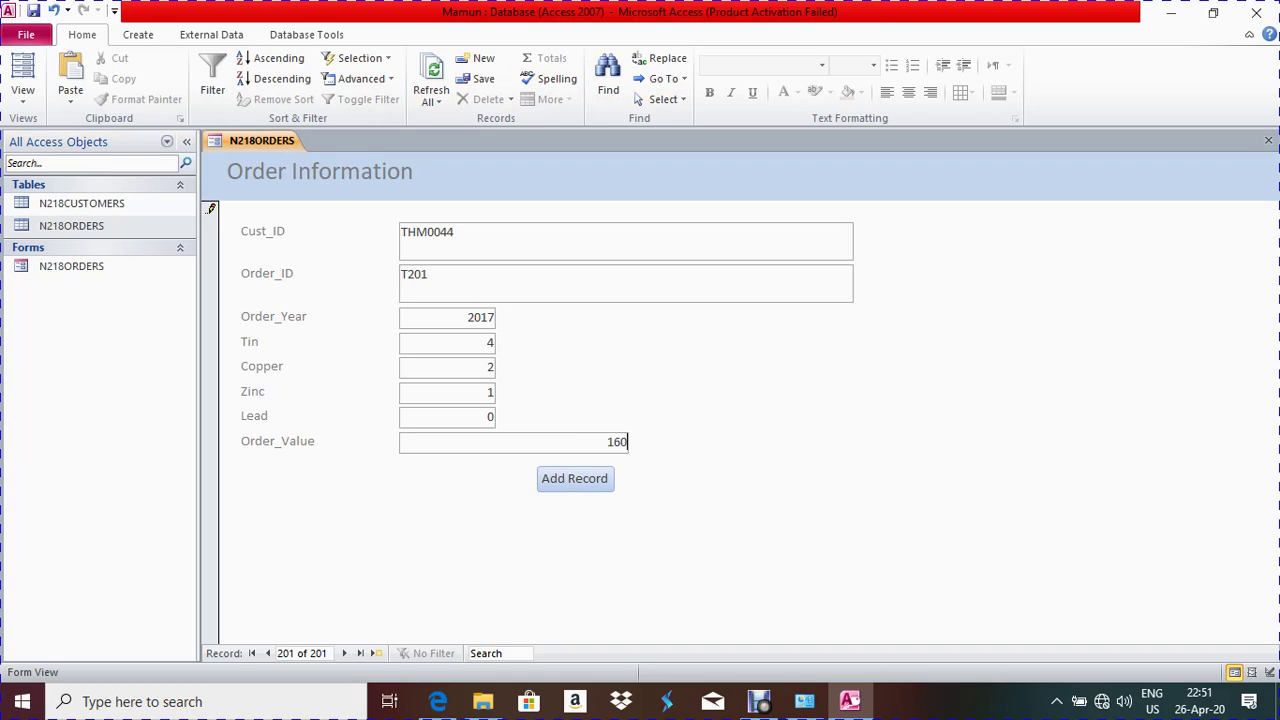
key("shift+Return")
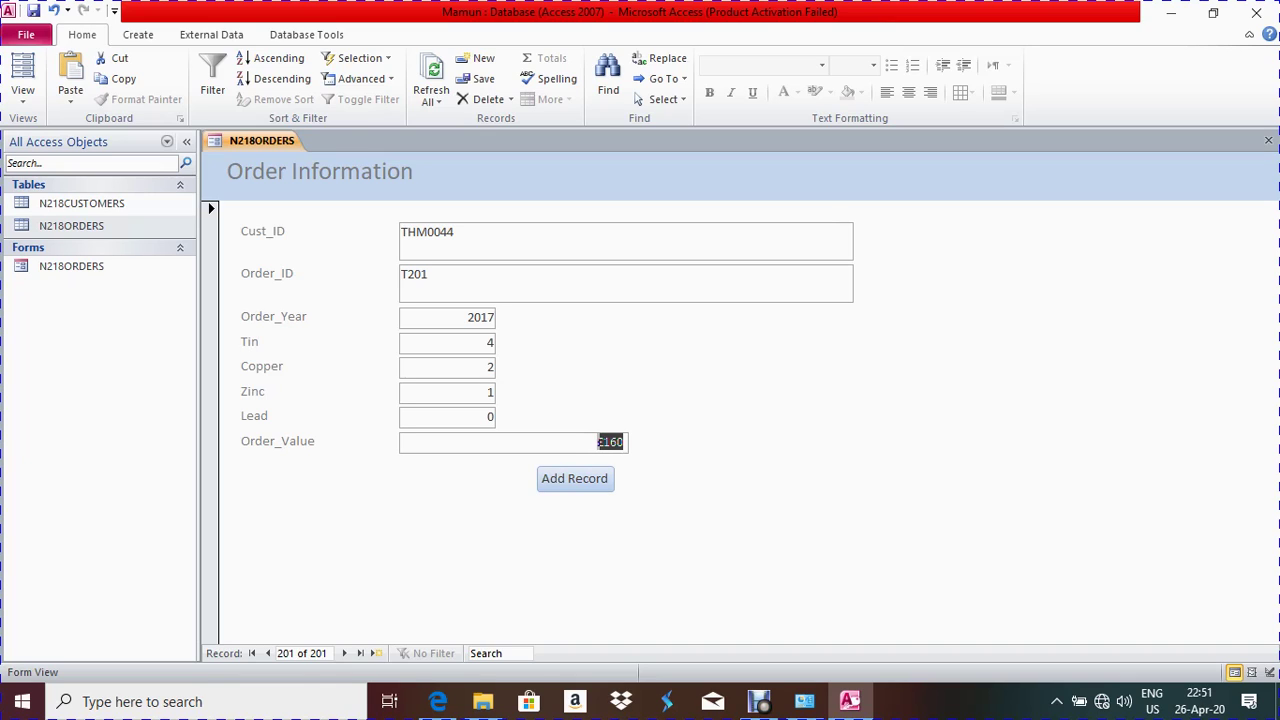
key("ctrl+w")
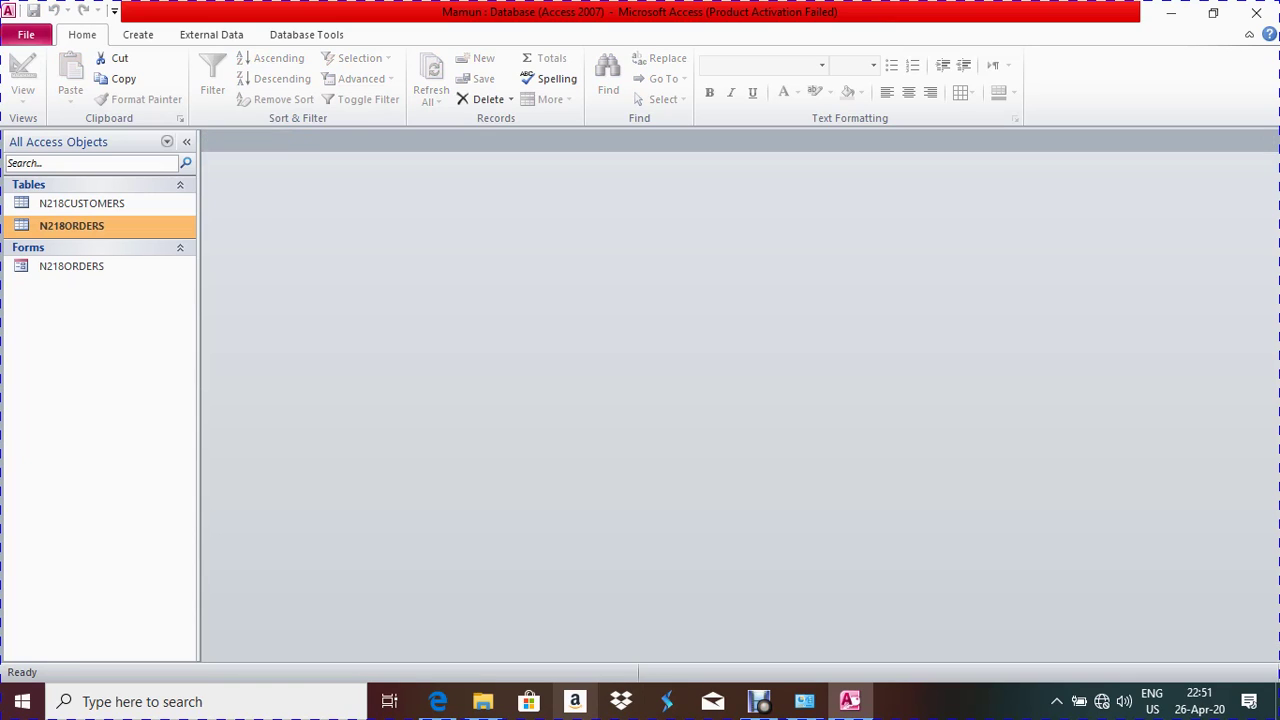
Return to the exam PDF in Edge and find question 26's 20% tax Gross_Value requirement on page 8
left_click(437, 701)
scroll(1258, 422, "down", 10)
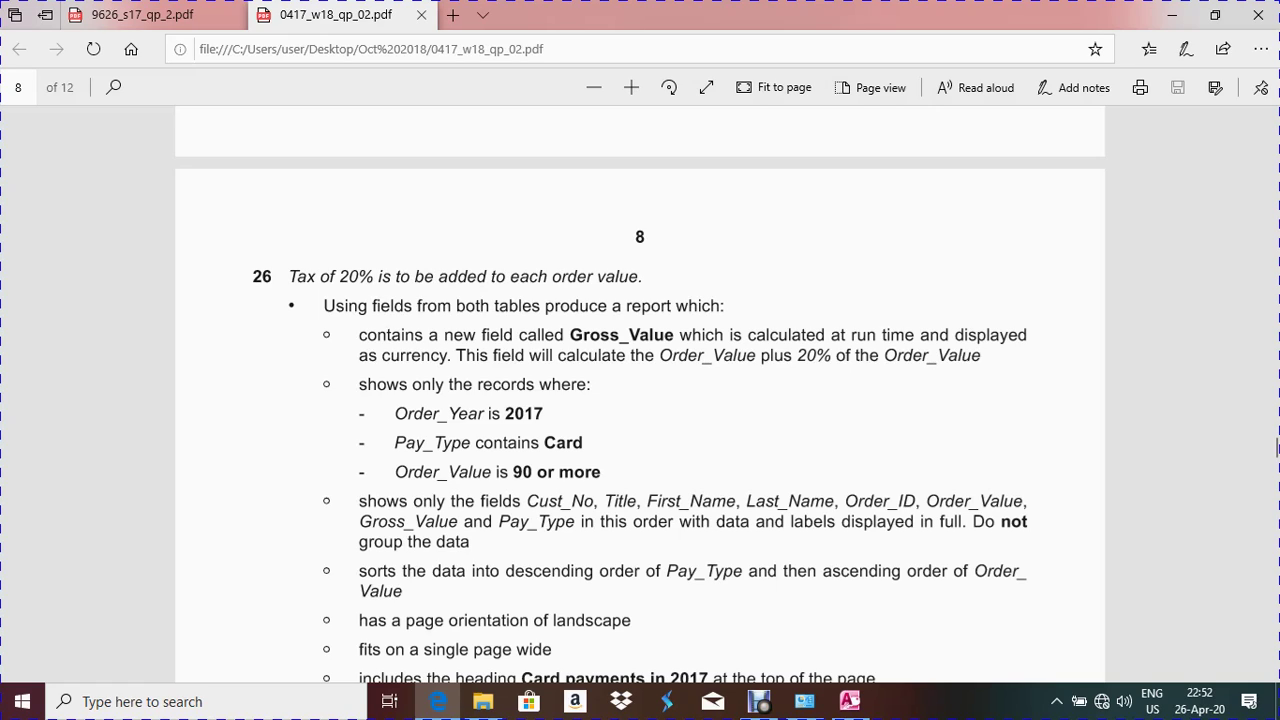
left_click_drag(642, 276, 271, 276)
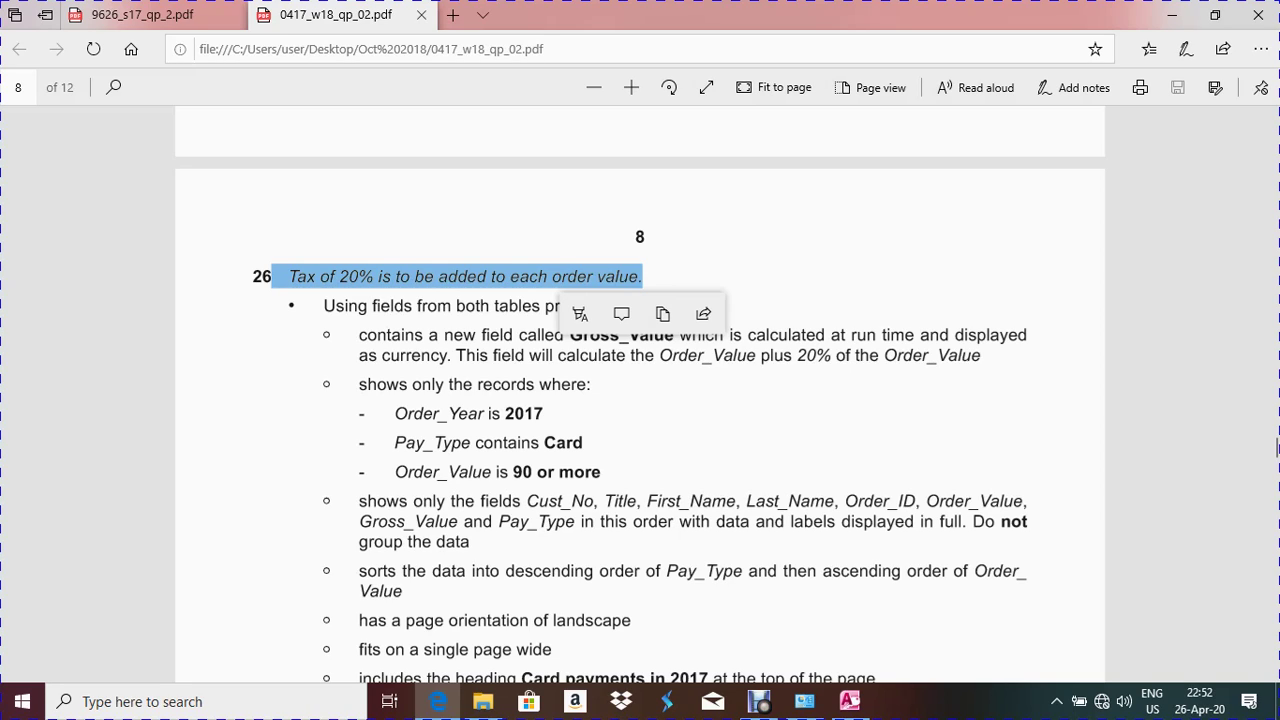
left_click(619, 249)
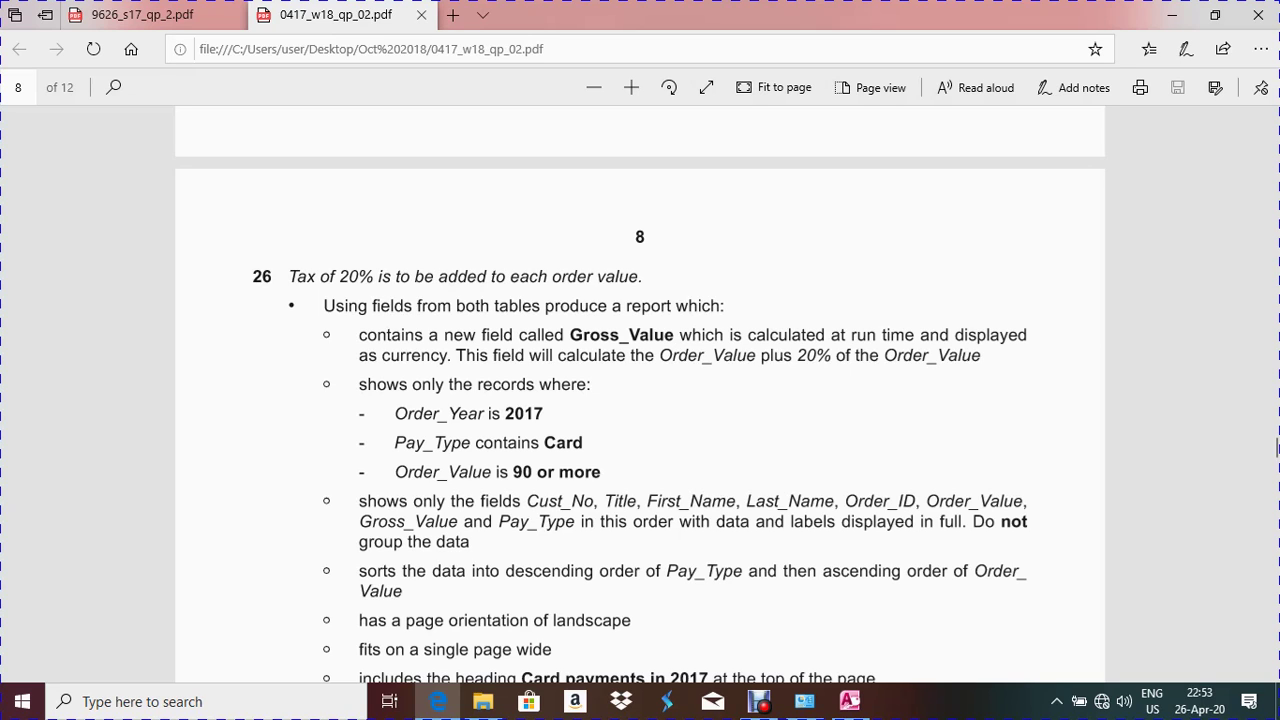
Read question 26's report requirements in the exam PDF, then go back to the Access database
scroll(1277, 447, "down", 3)
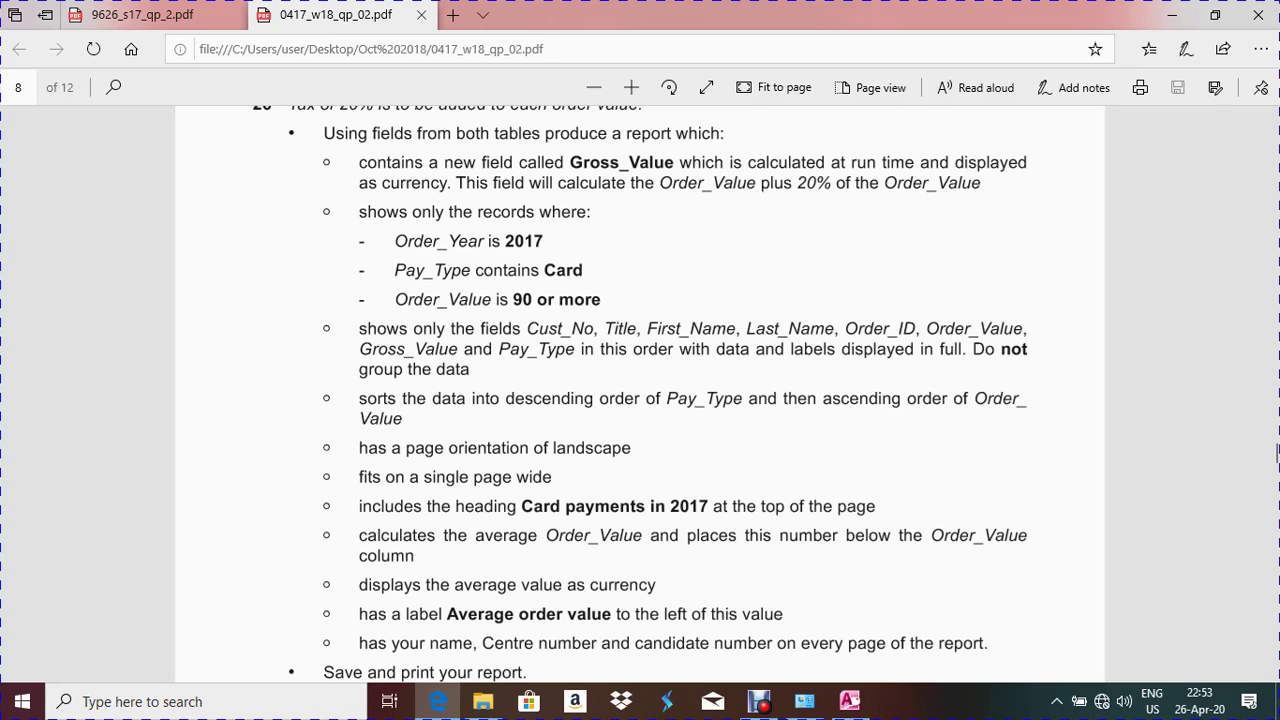
scroll(1277, 452, "up", 5)
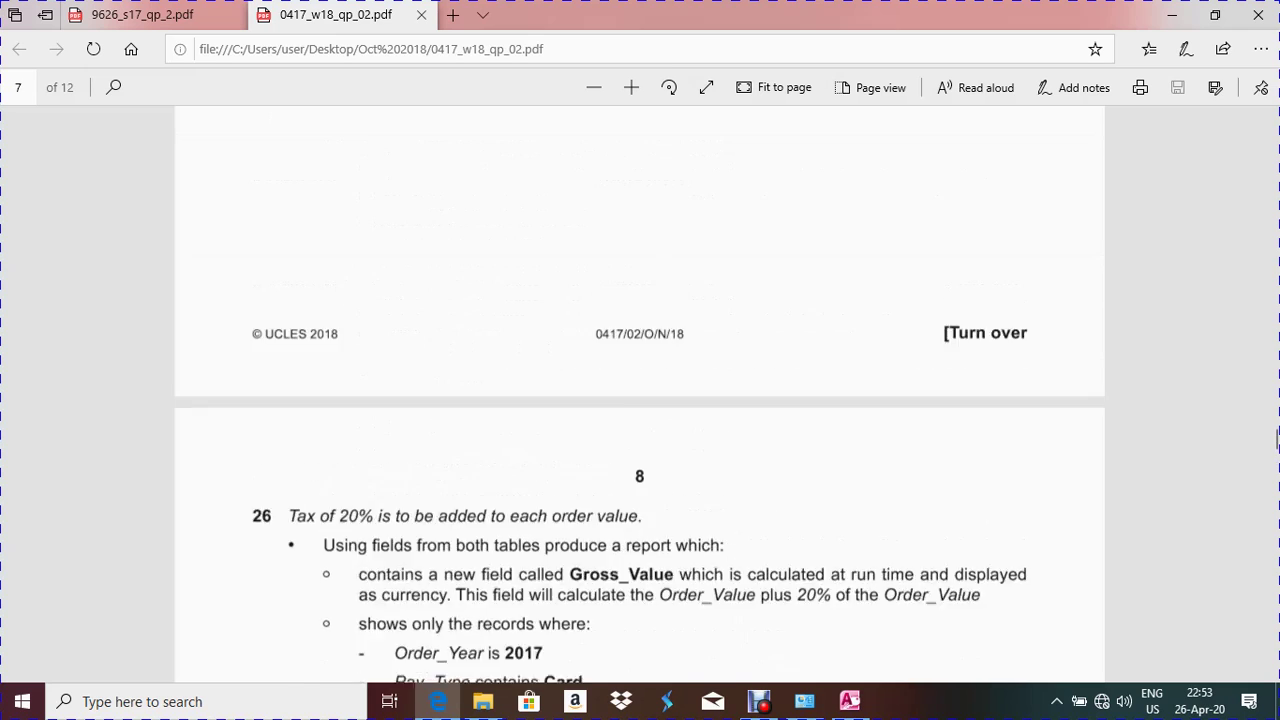
scroll(1277, 452, "down", 3)
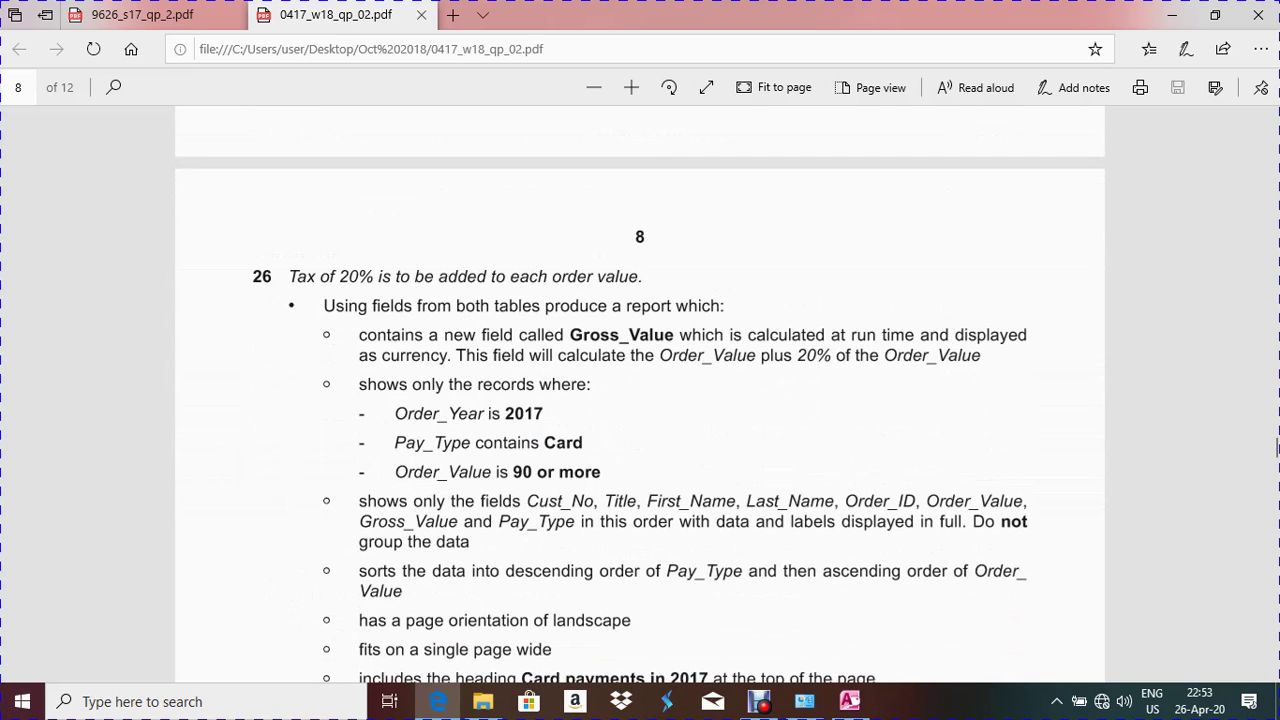
scroll(1277, 449, "down", 3)
scroll(1277, 449, "up", 3)
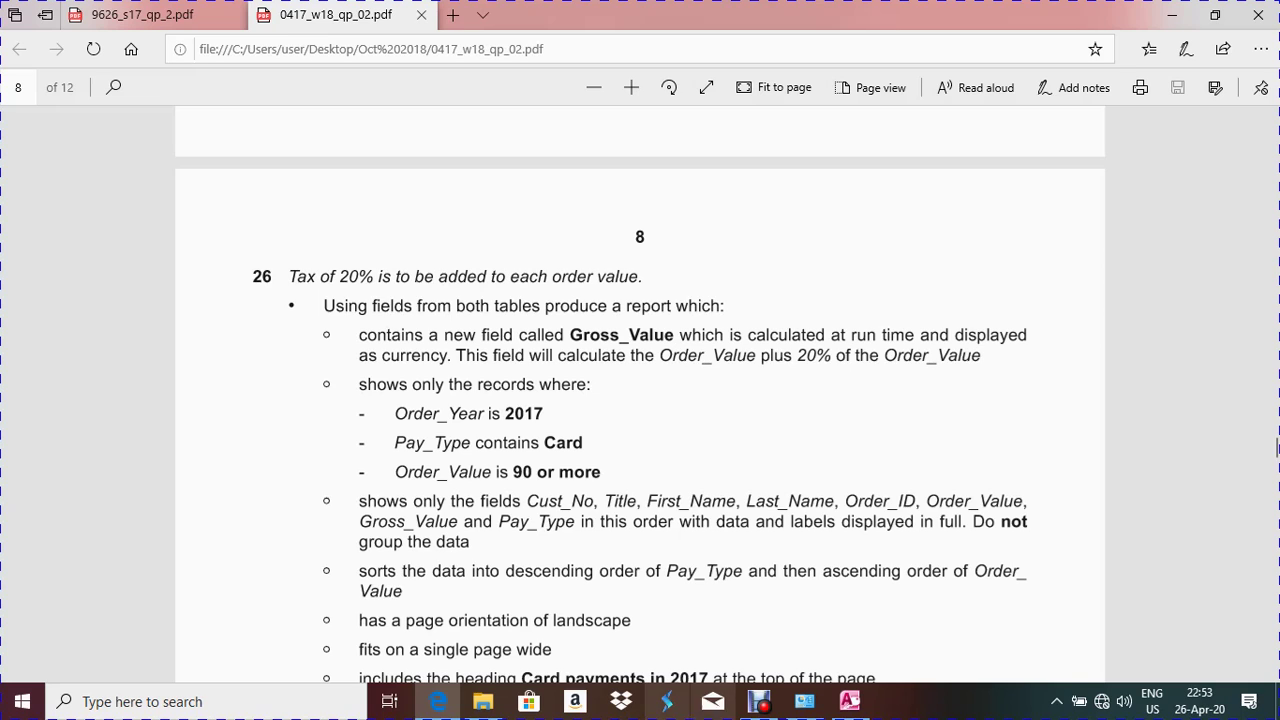
key("alt+Tab")
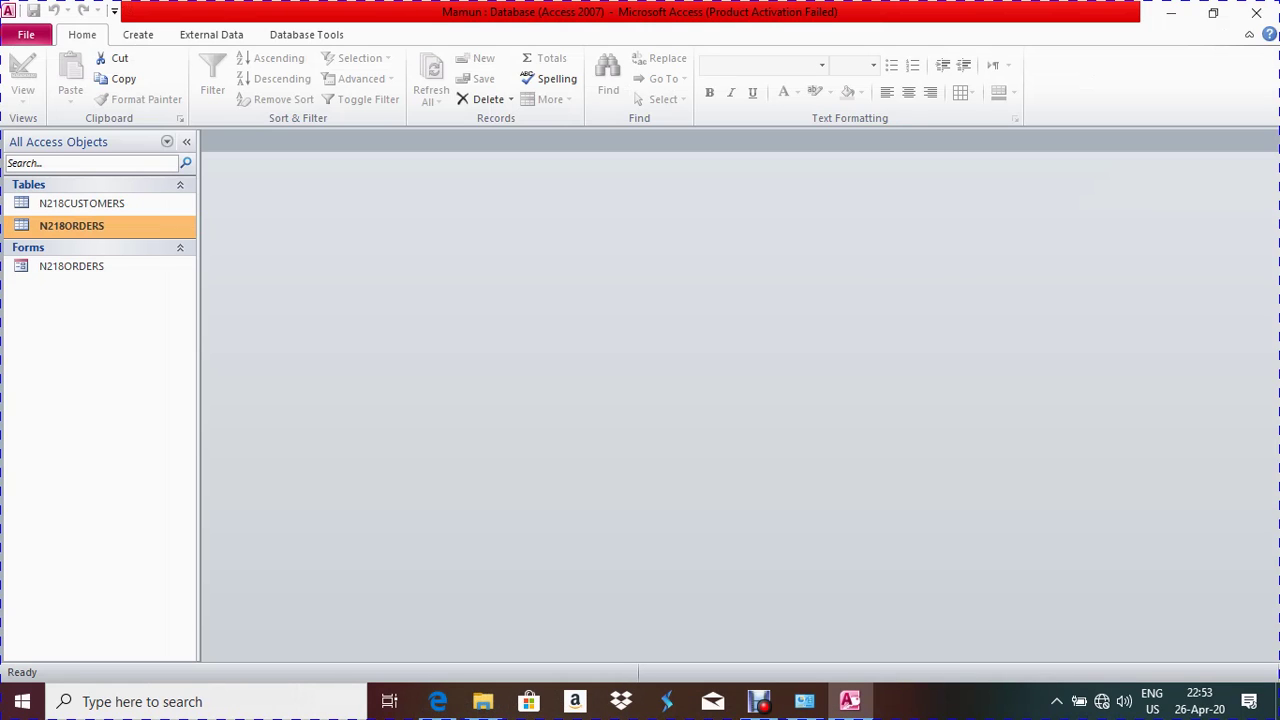
Start a new Simple Query Wizard from the Create ribbon, checking the exam PDF
left_click(138, 34)
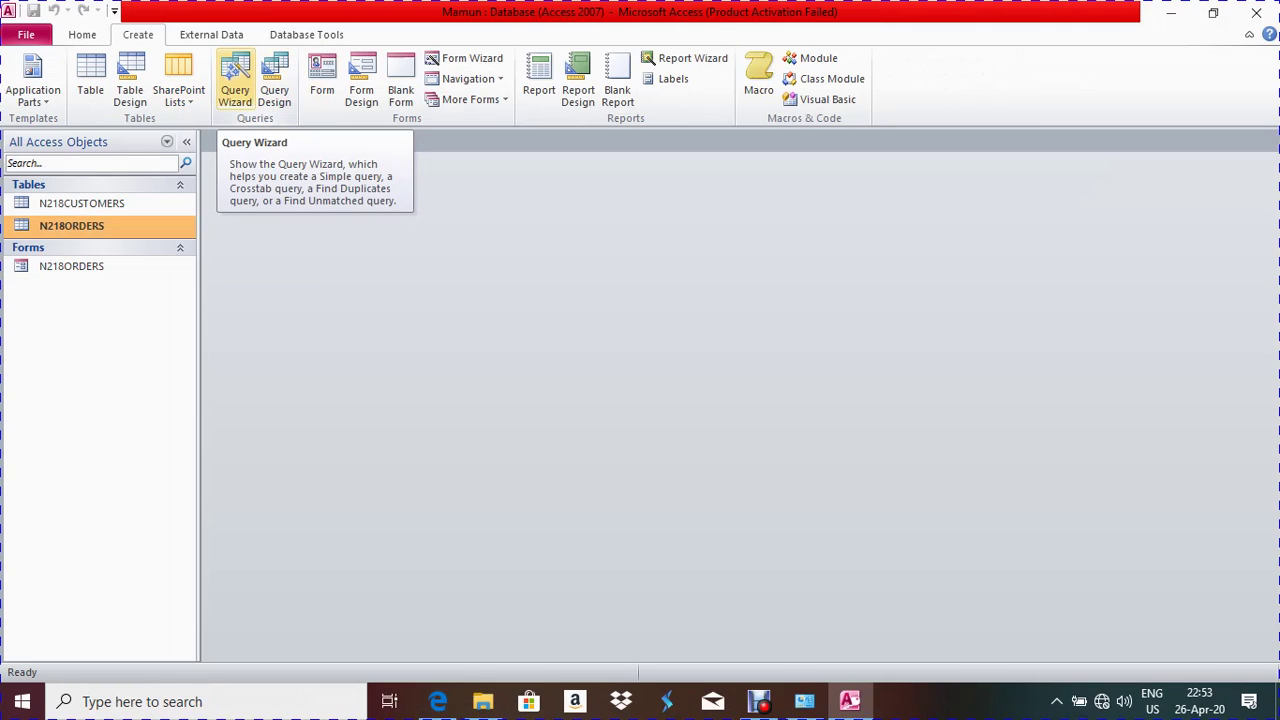
left_click(235, 85)
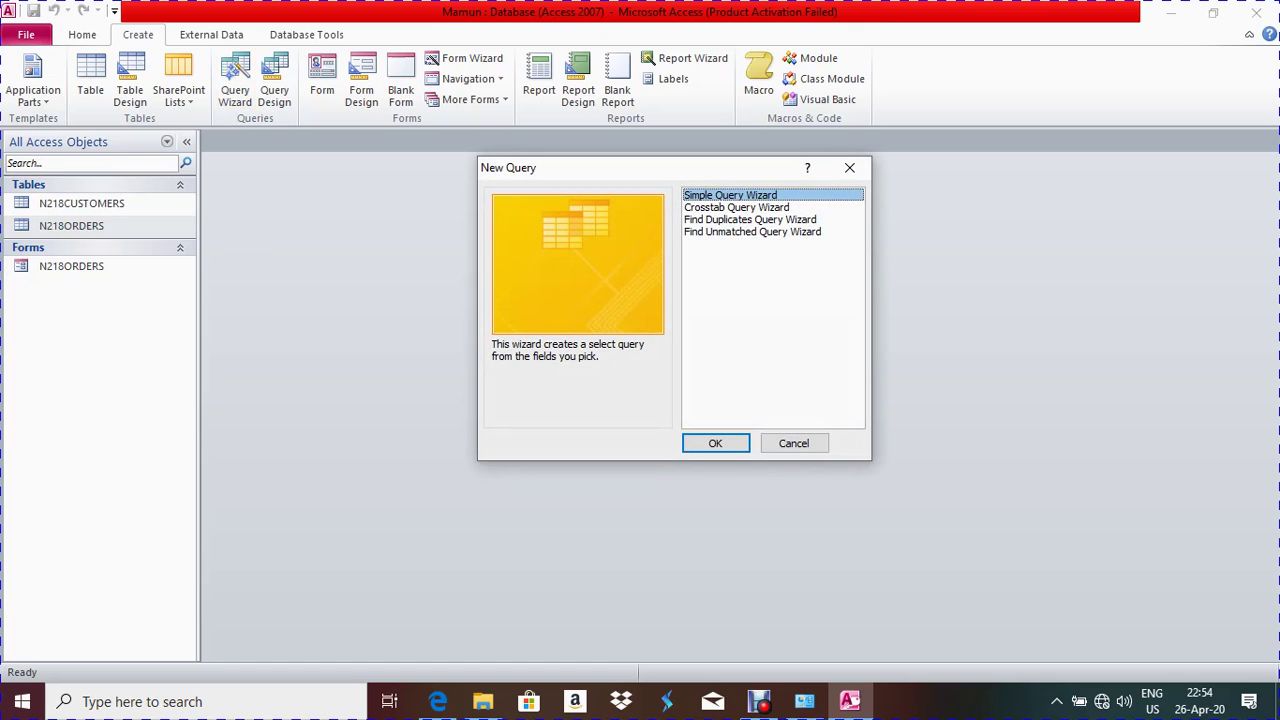
key("Return")
key("alt+Tab")
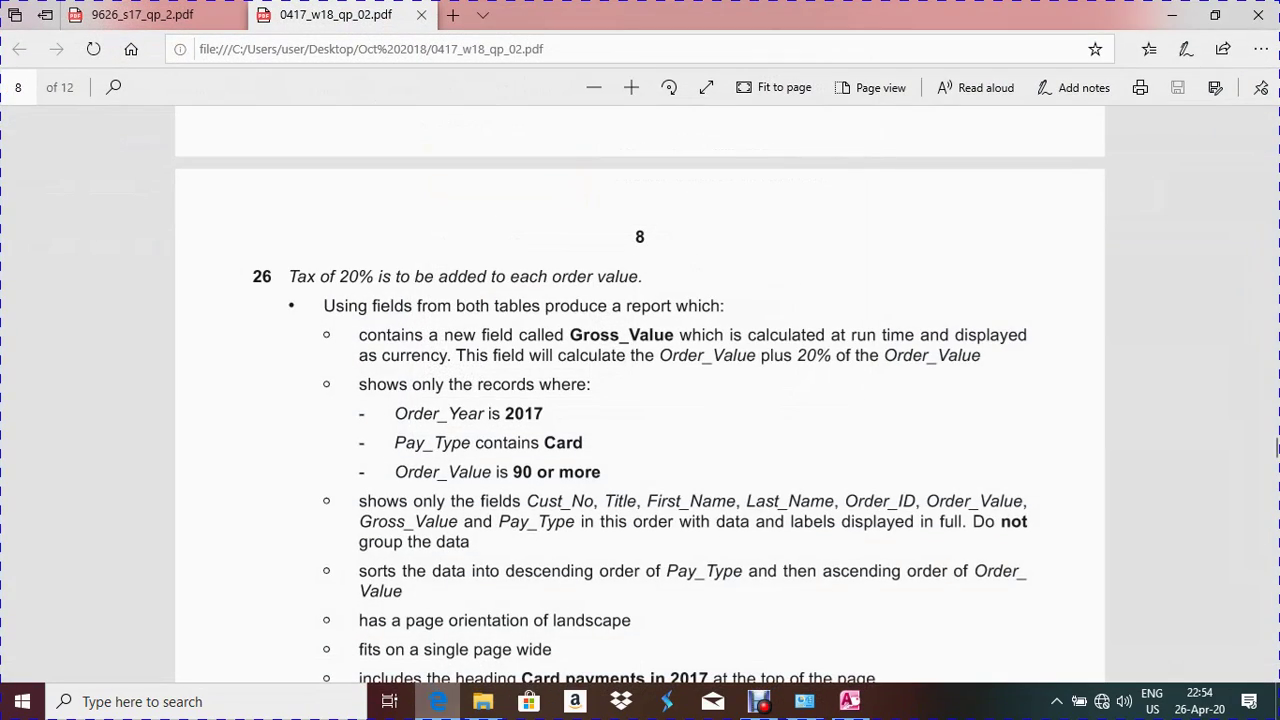
scroll(1277, 450, "down", 3)
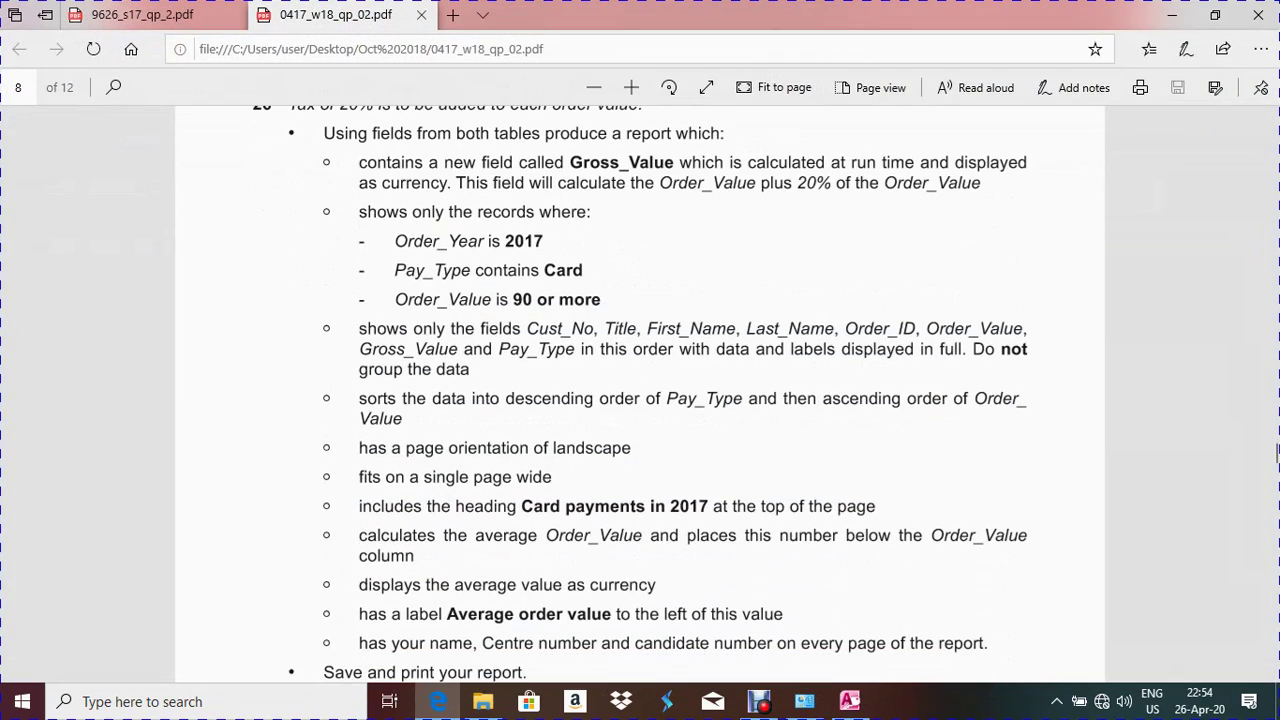
key("alt+Tab")
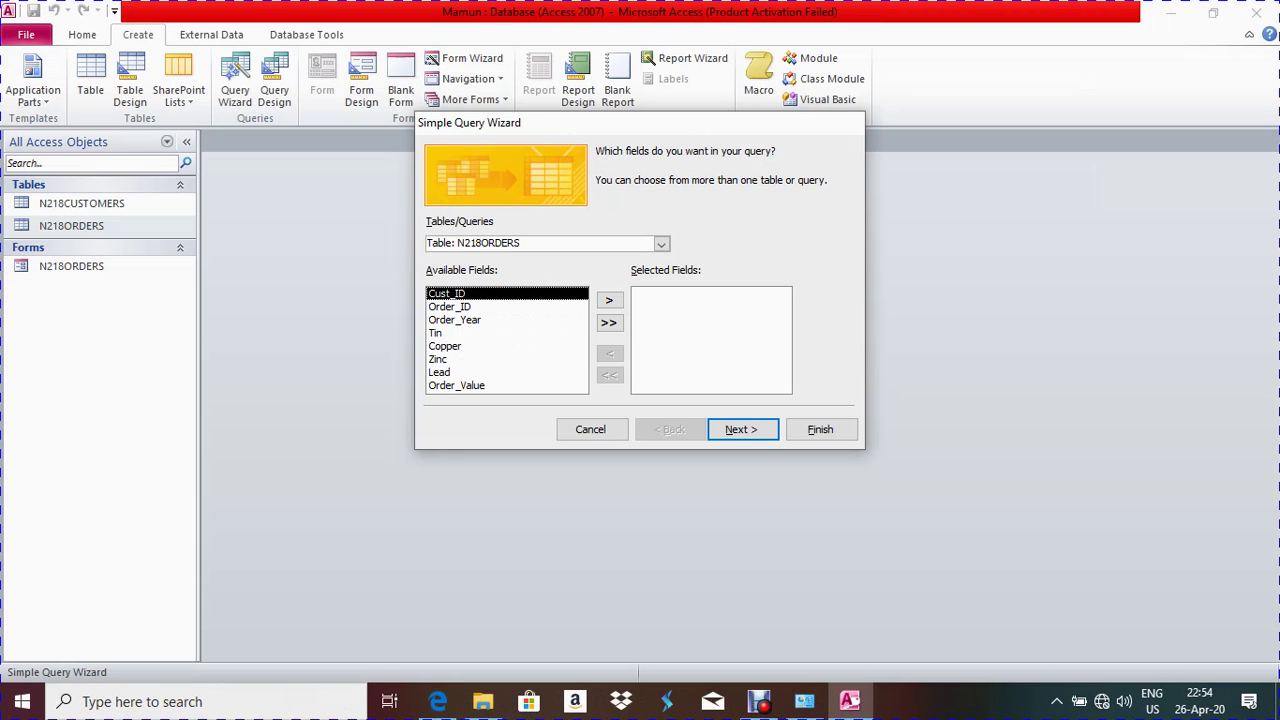
Add Cust_No, Title, First_Name and Last_Name from N218CUSTOMERS to the selected fields
left_click(661, 243)
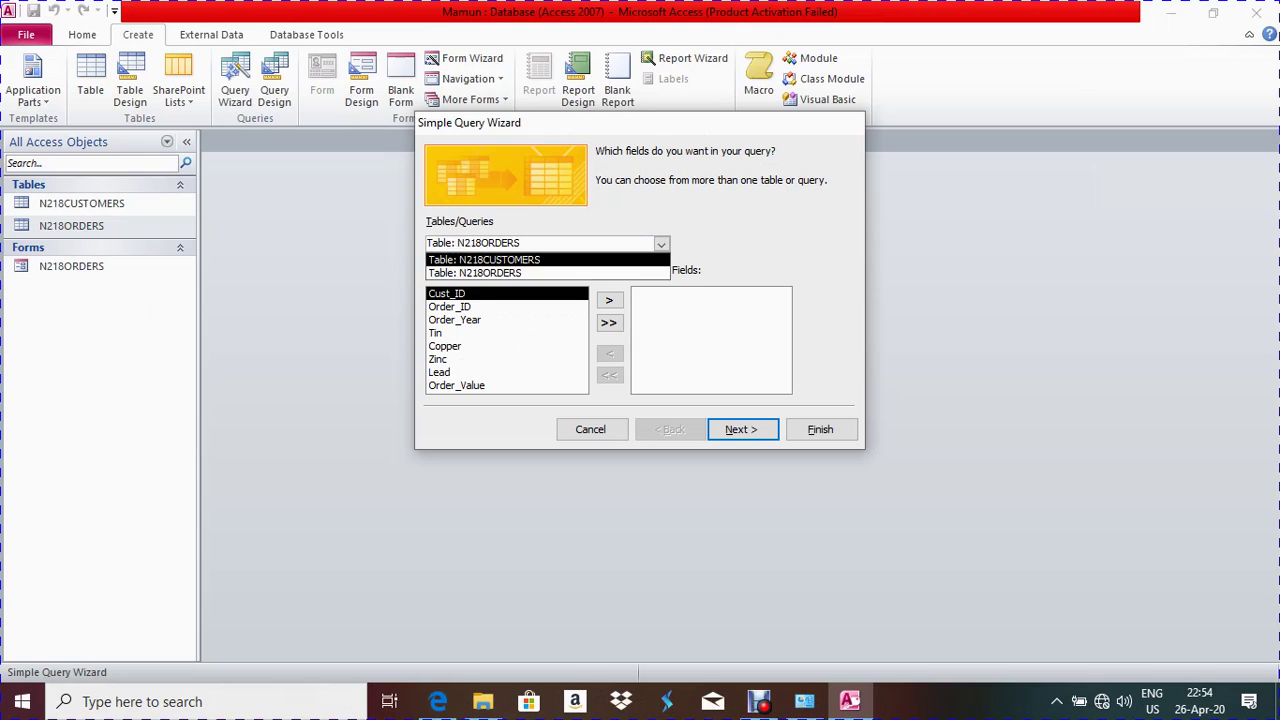
left_click(500, 259)
left_click(447, 319)
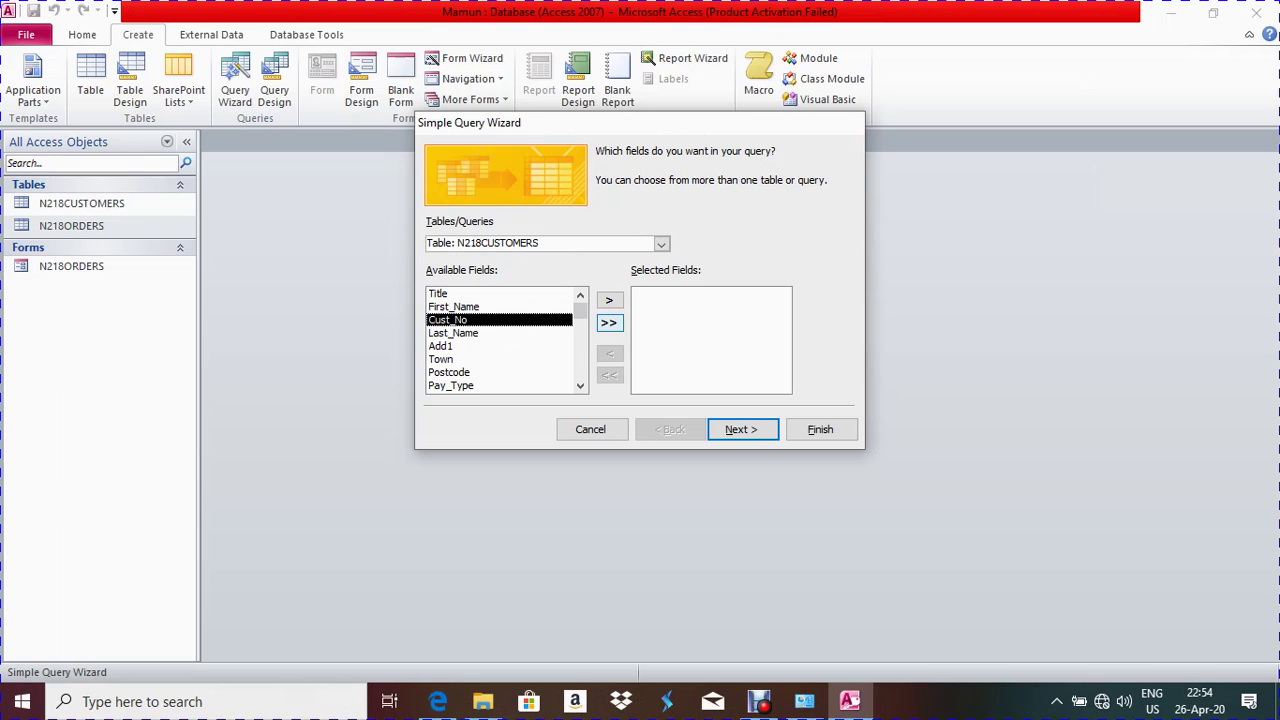
left_click(609, 300)
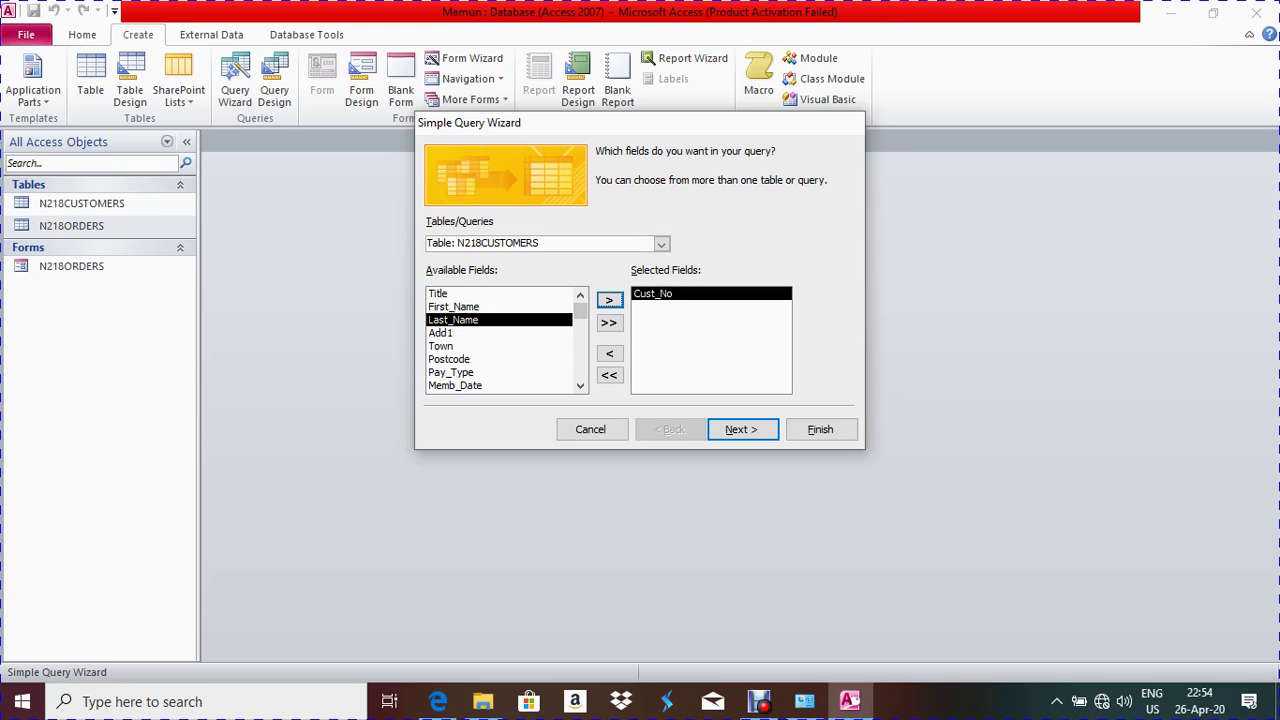
left_click(470, 293)
left_click(438, 701)
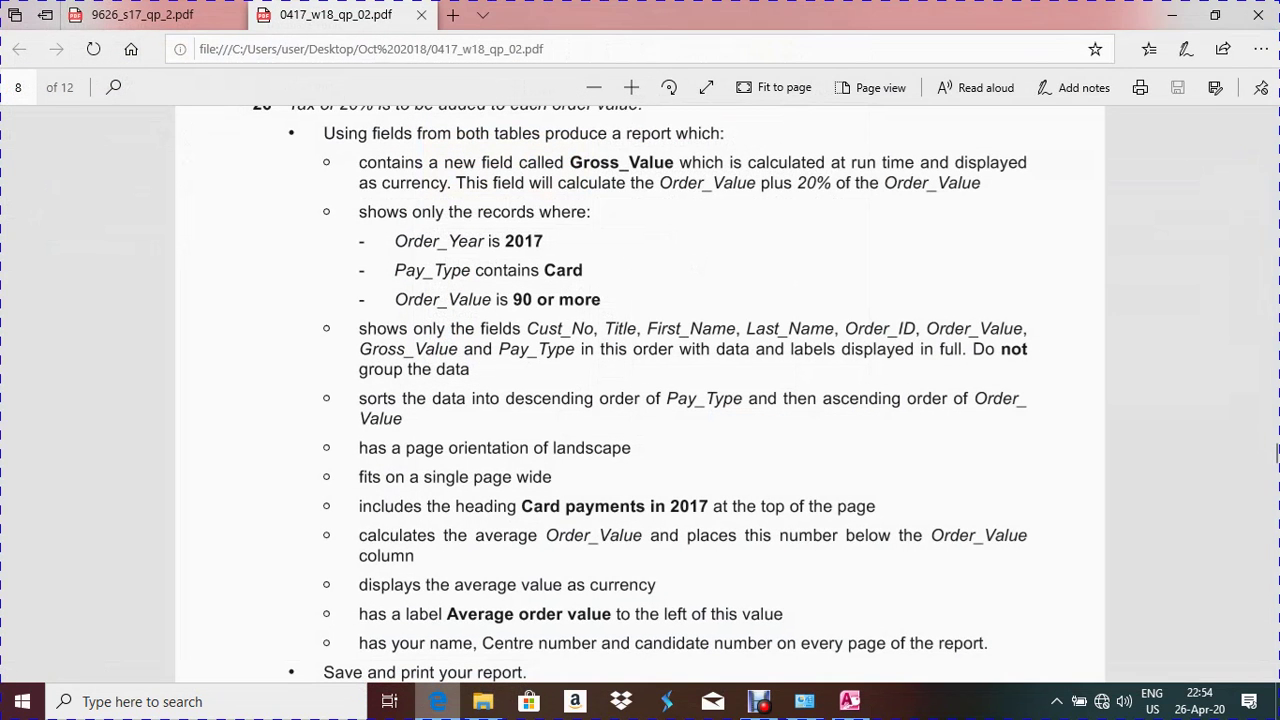
key("alt+Tab")
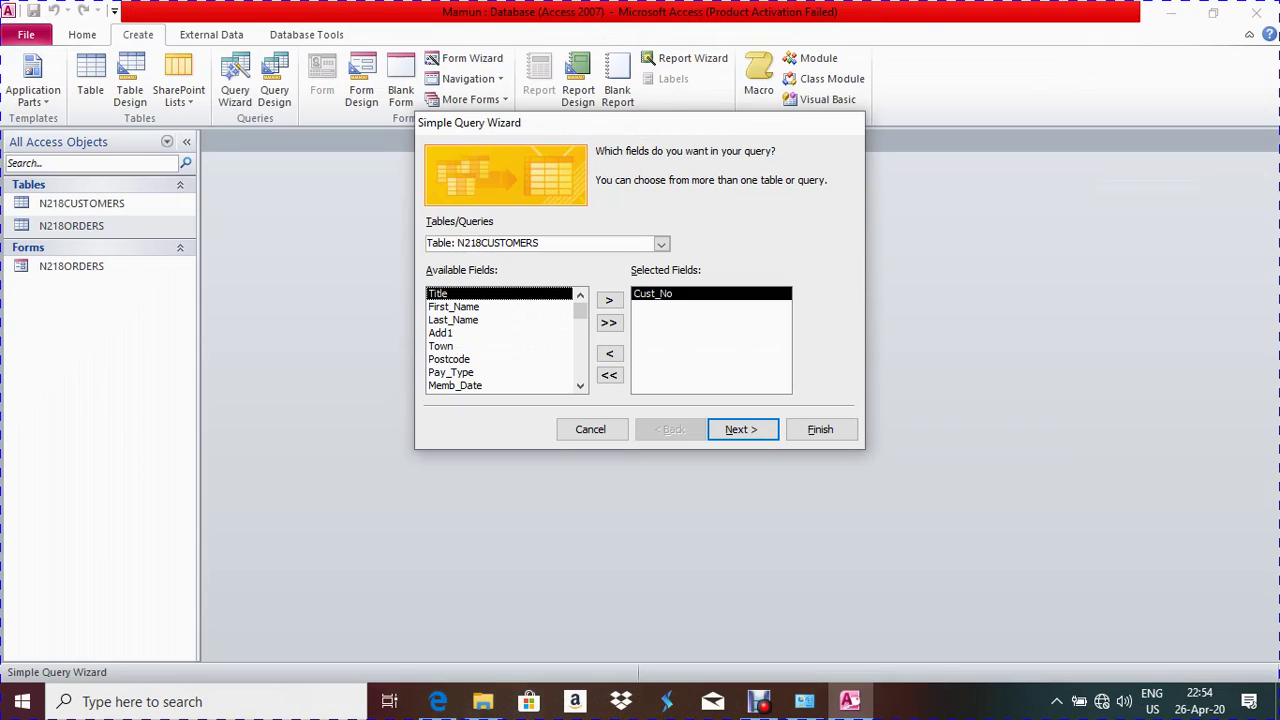
left_click(609, 300)
left_click(609, 300)
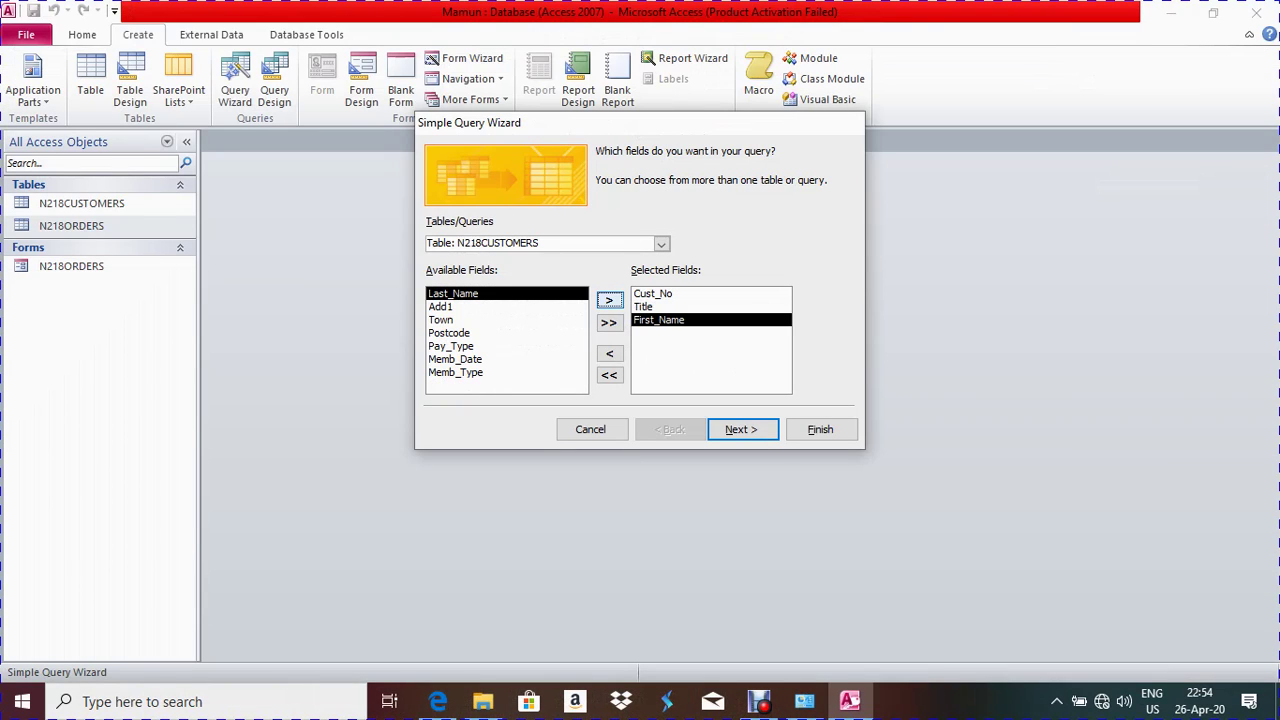
left_click(609, 300)
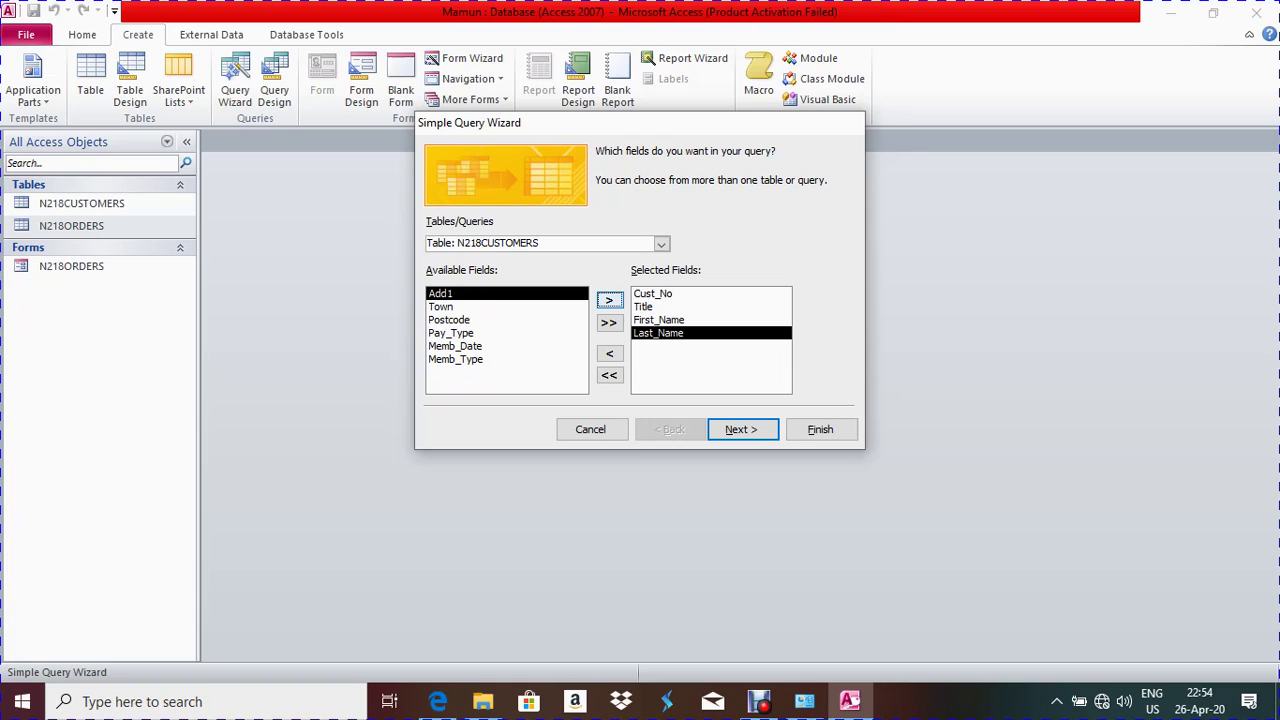
Add Order_ID from the N218ORDERS table to the selected fields
left_click(661, 244)
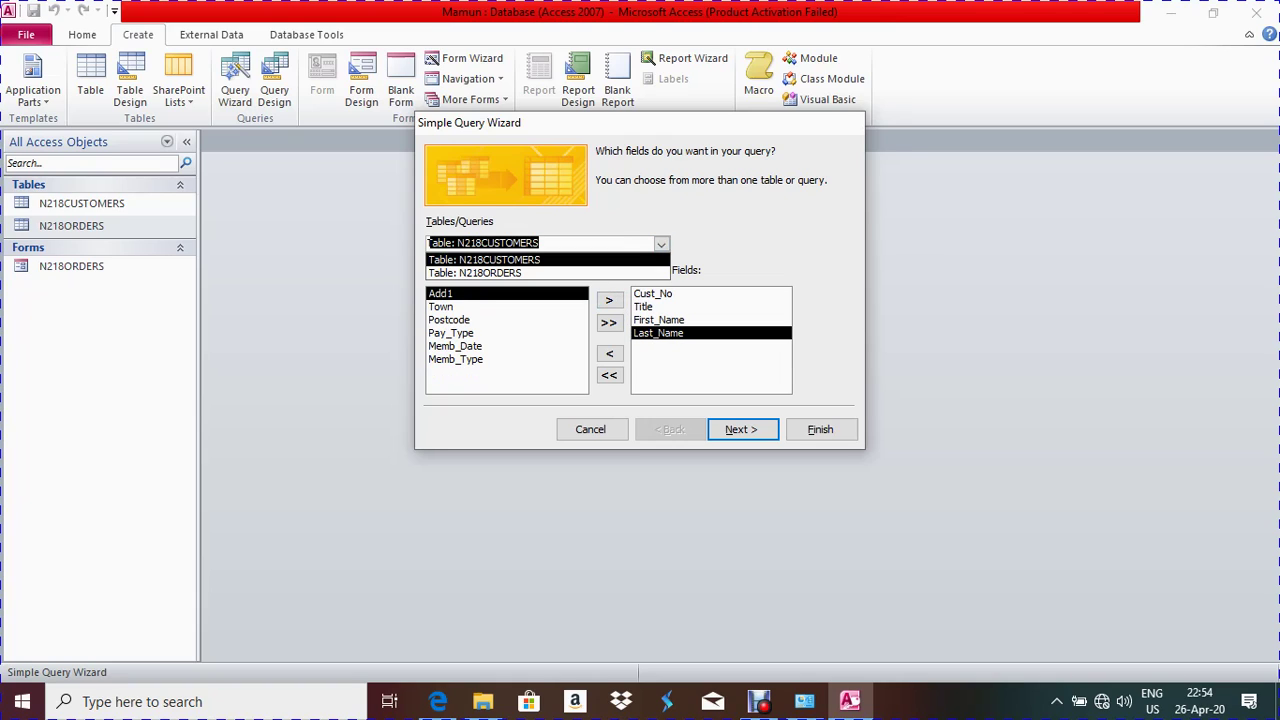
left_click(474, 273)
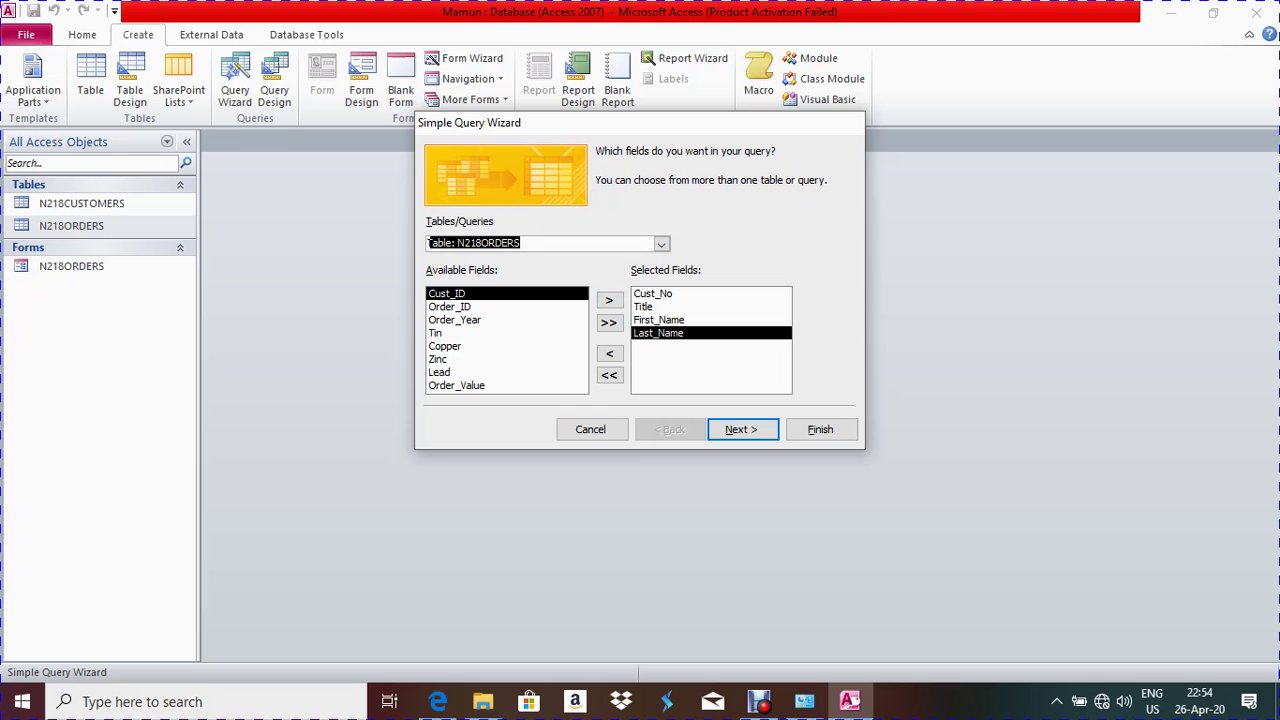
left_click(449, 306)
left_click(609, 300)
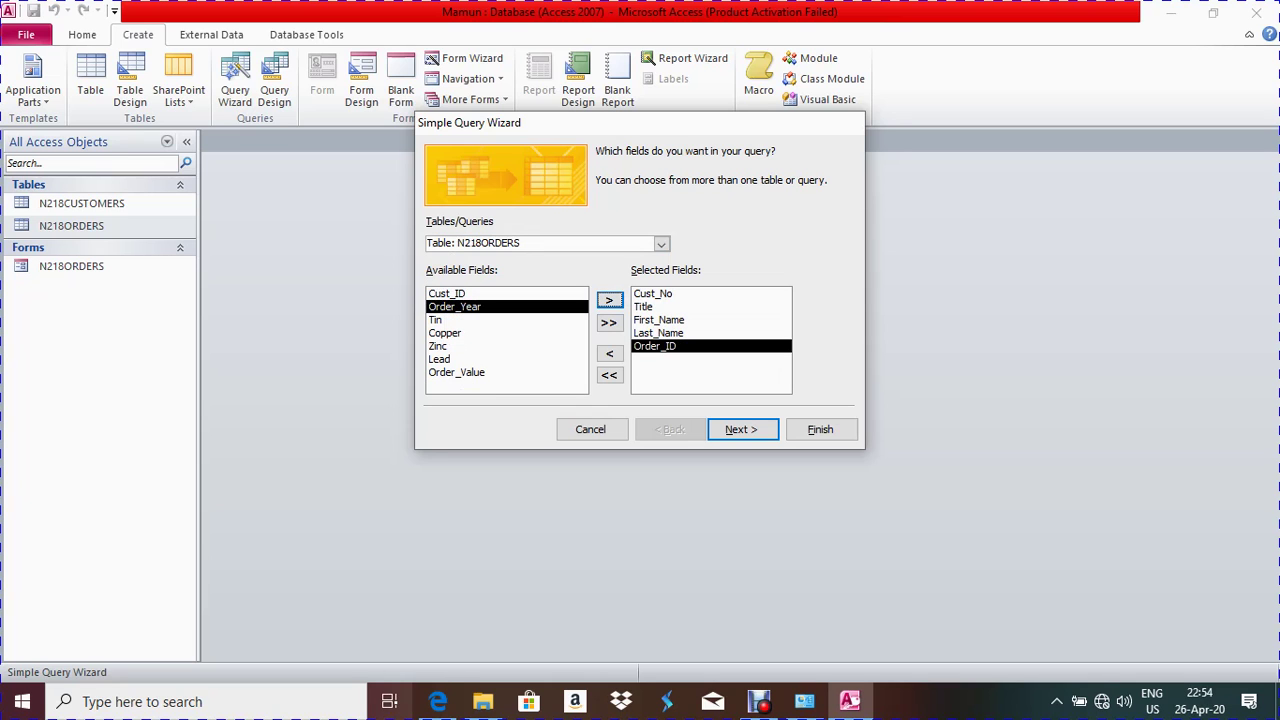
Add Order_Value from N218ORDERS to the selected fields, rechecking the exam PDF
key("alt+Tab")
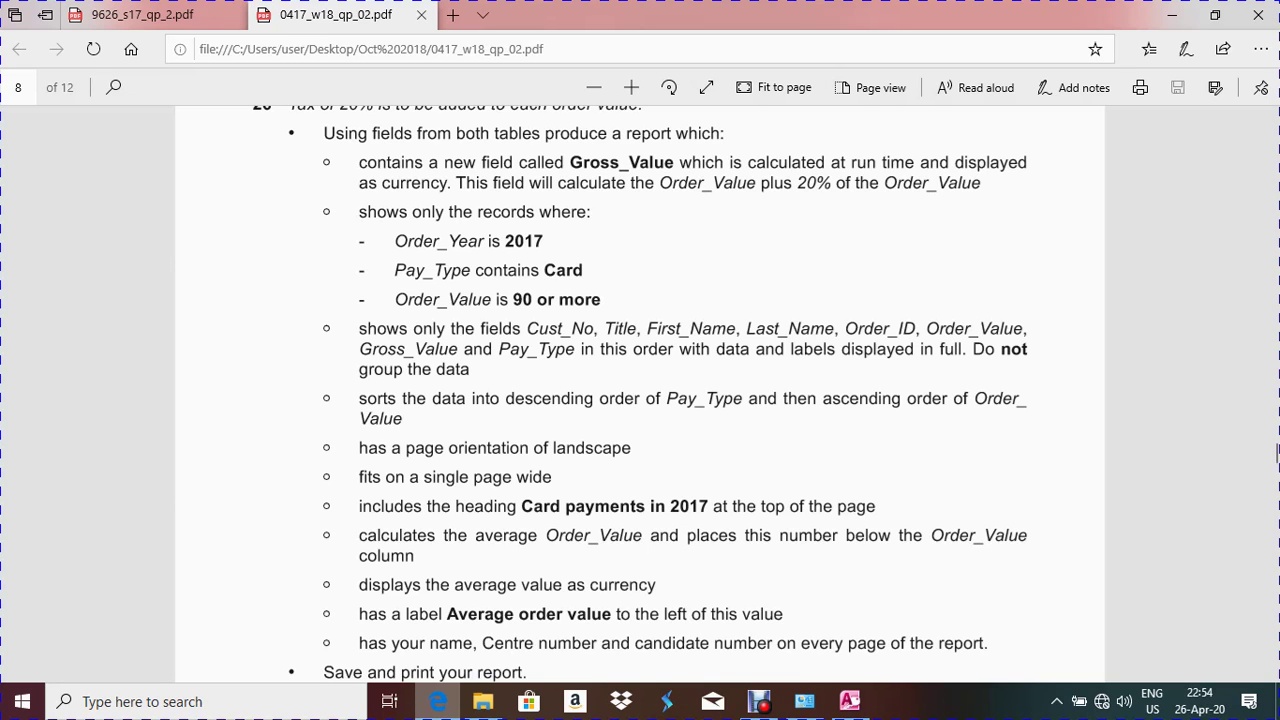
key("alt+Tab")
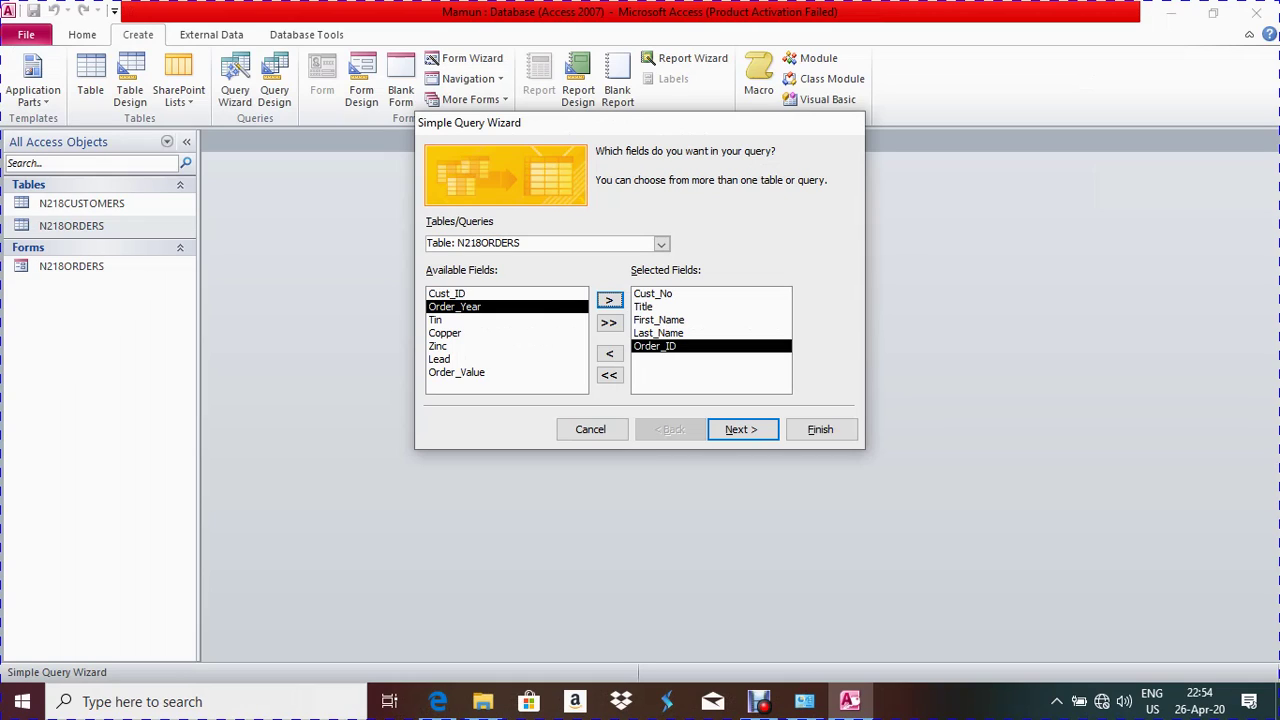
left_click(456, 372)
left_click(609, 300)
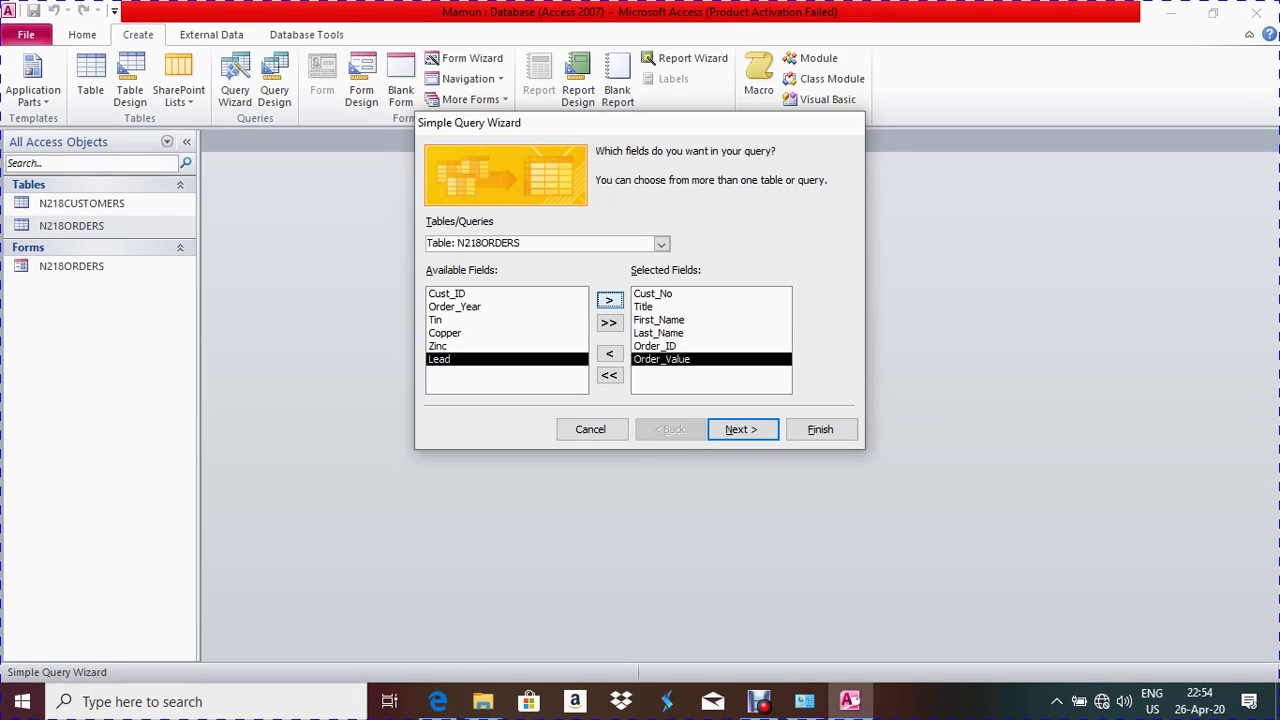
left_click(438, 701)
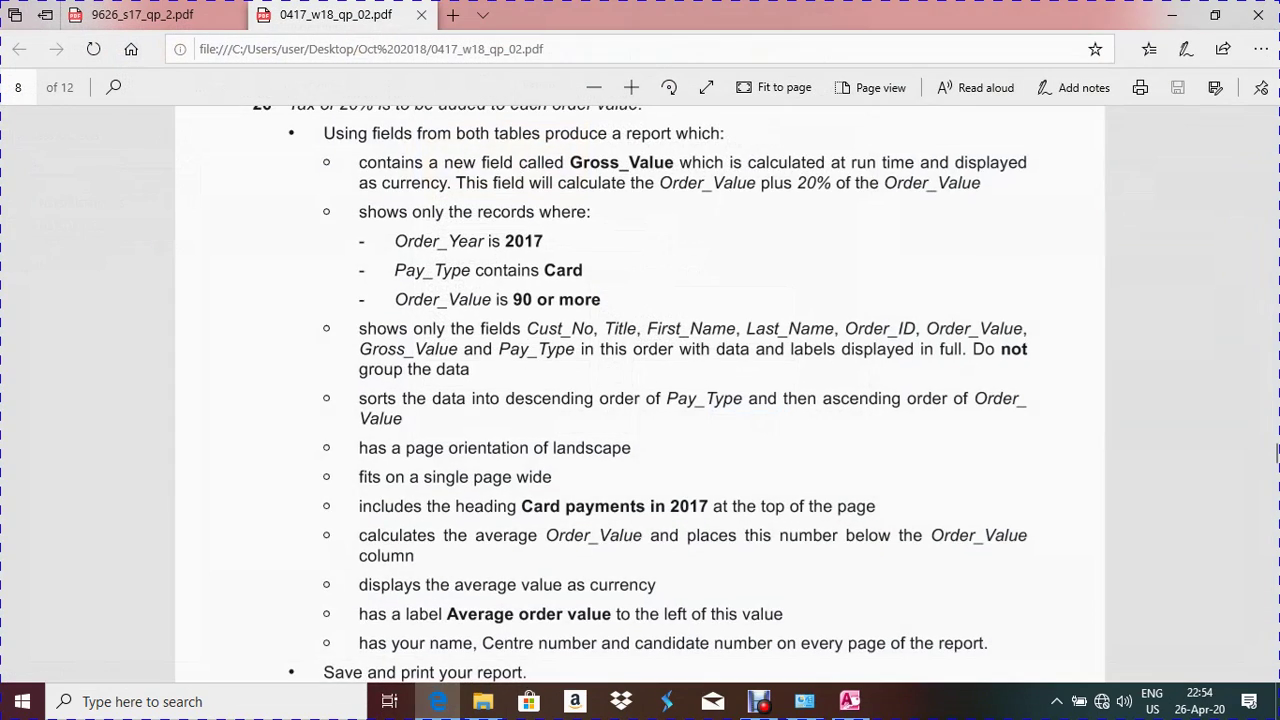
scroll(1277, 445, "up", 1)
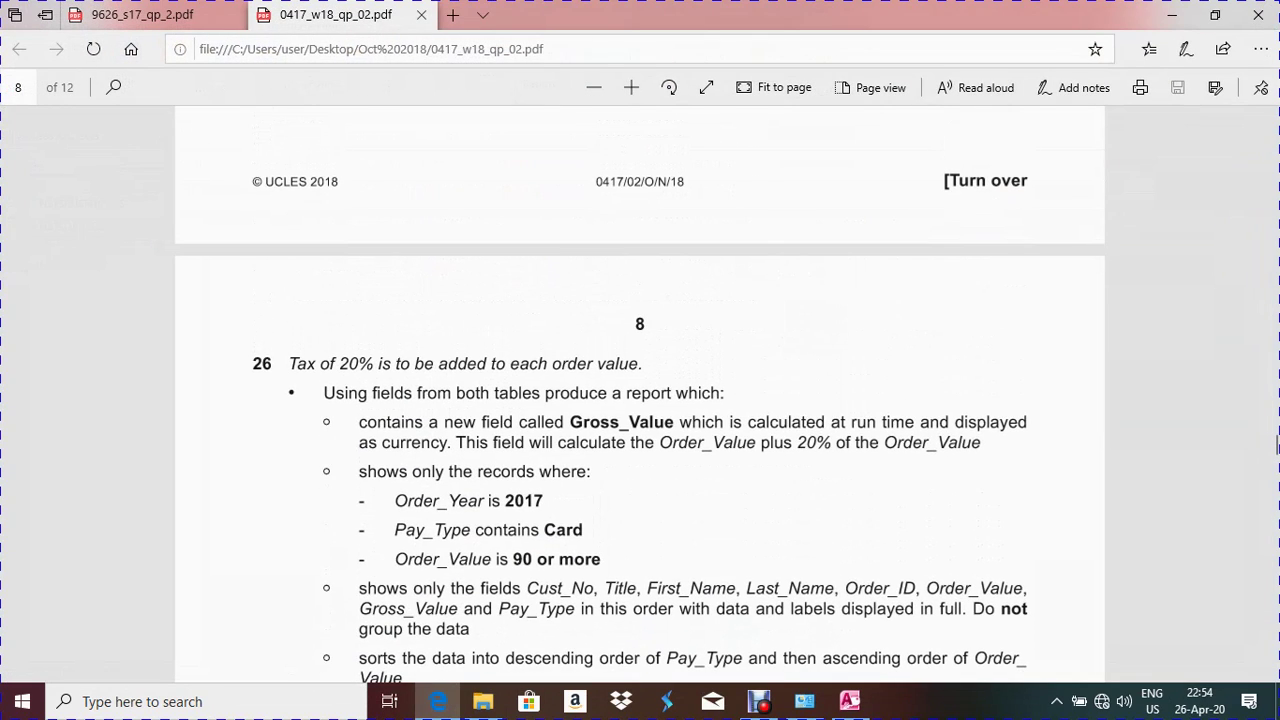
left_click(1277, 447)
scroll(1277, 447, "down", 1)
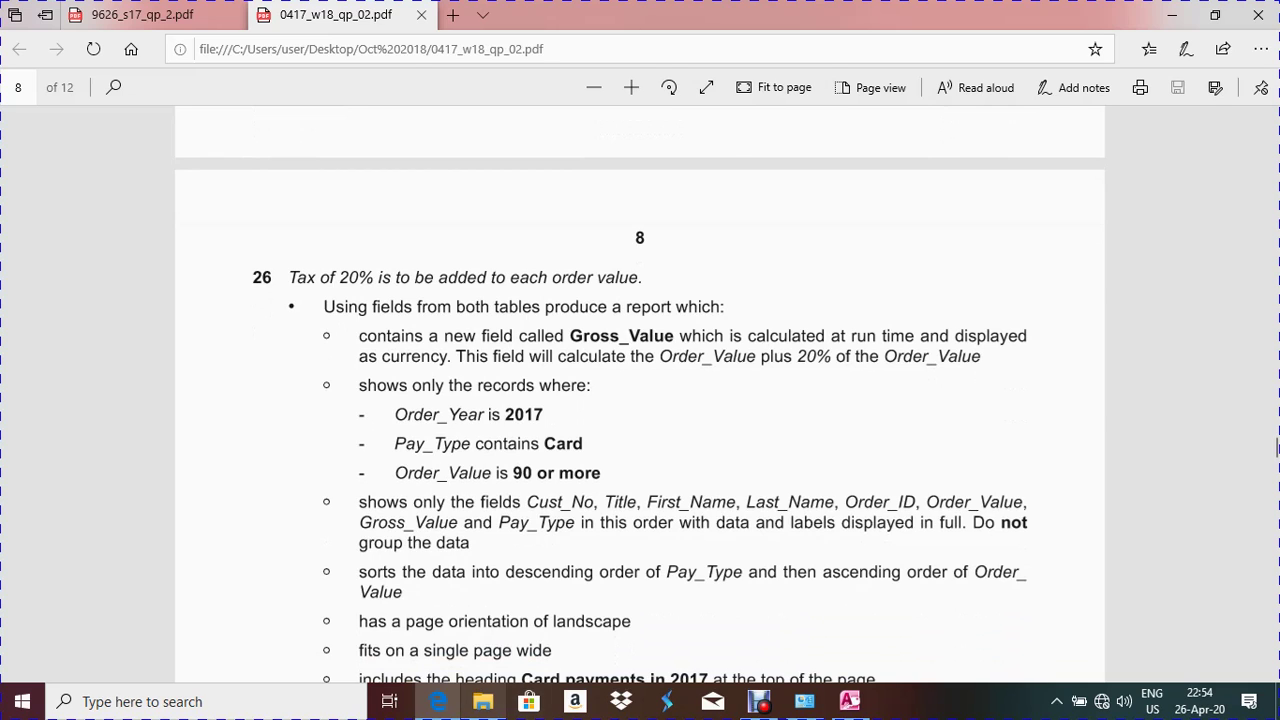
key("alt+Tab")
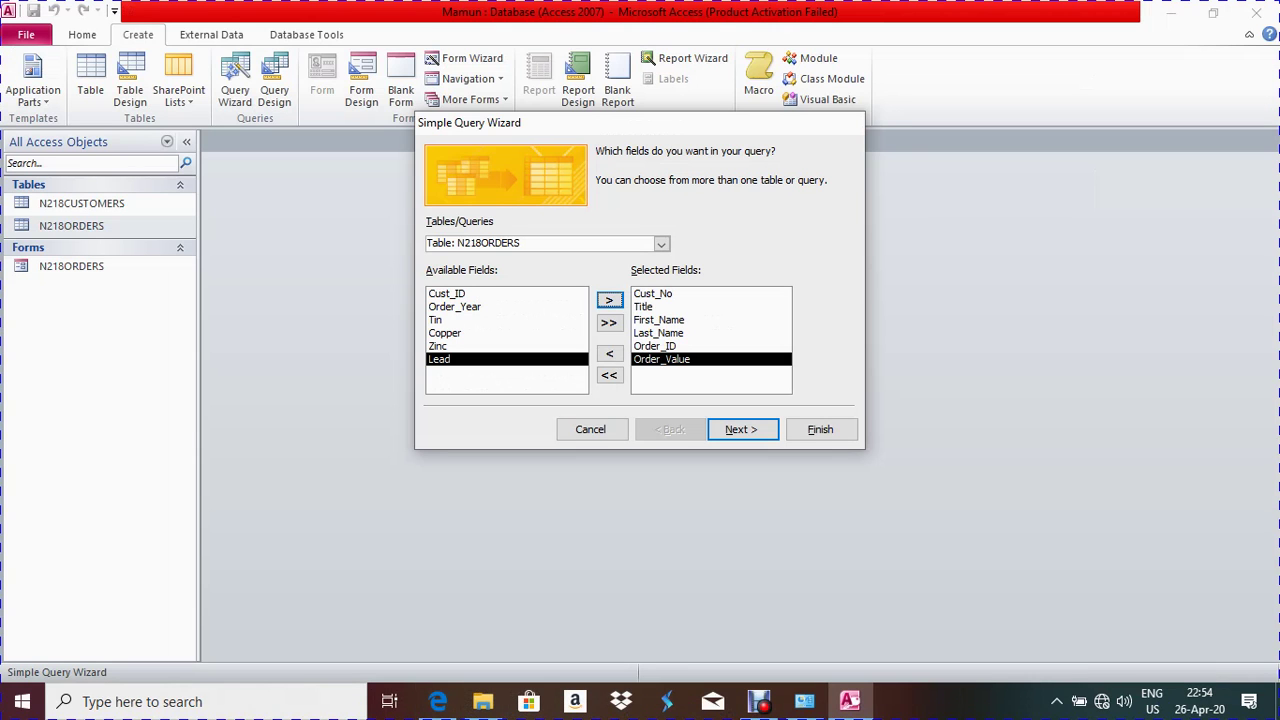
Add Pay_Type from N218CUSTOMERS as the seventh selected field
left_click(661, 244)
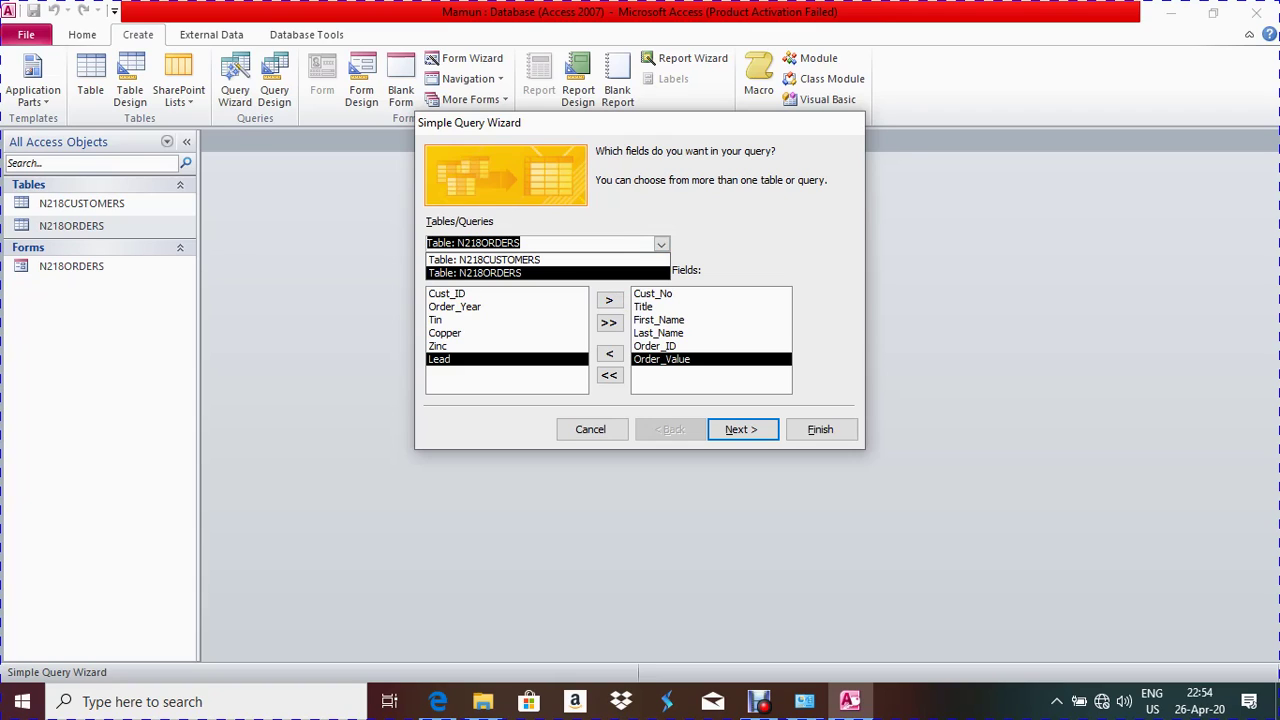
key("Return")
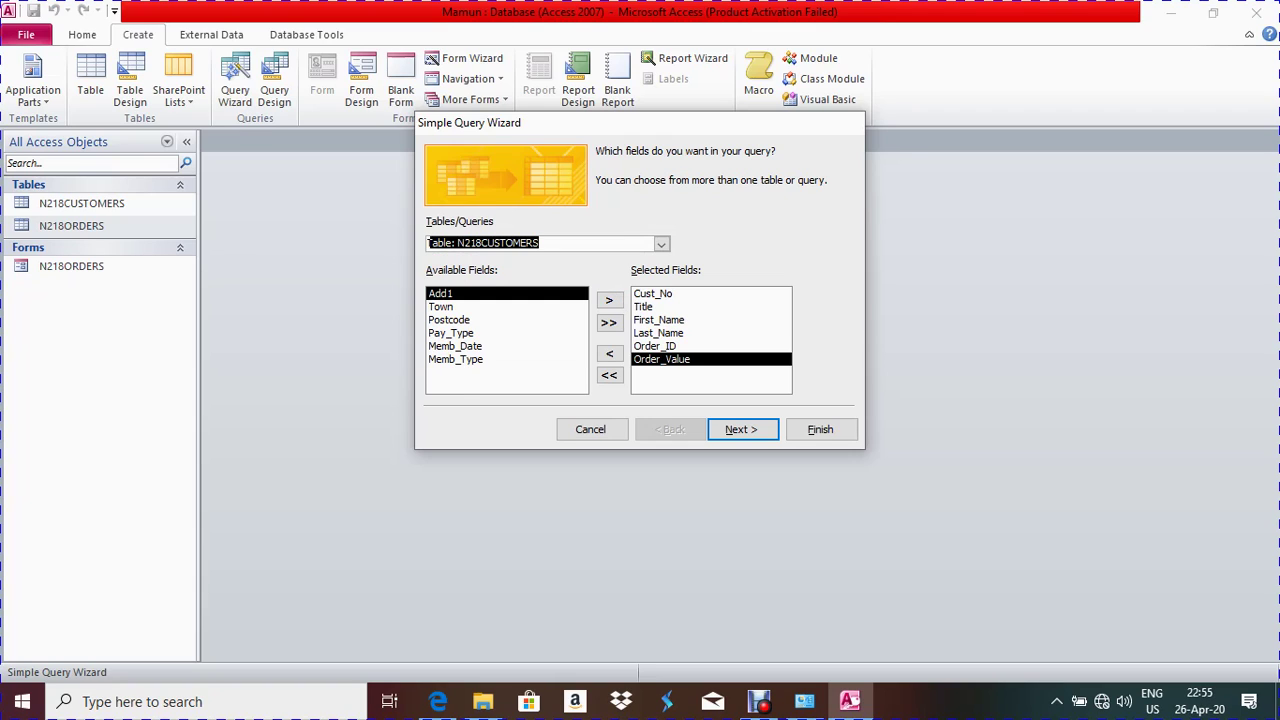
left_click(451, 332)
left_click(609, 300)
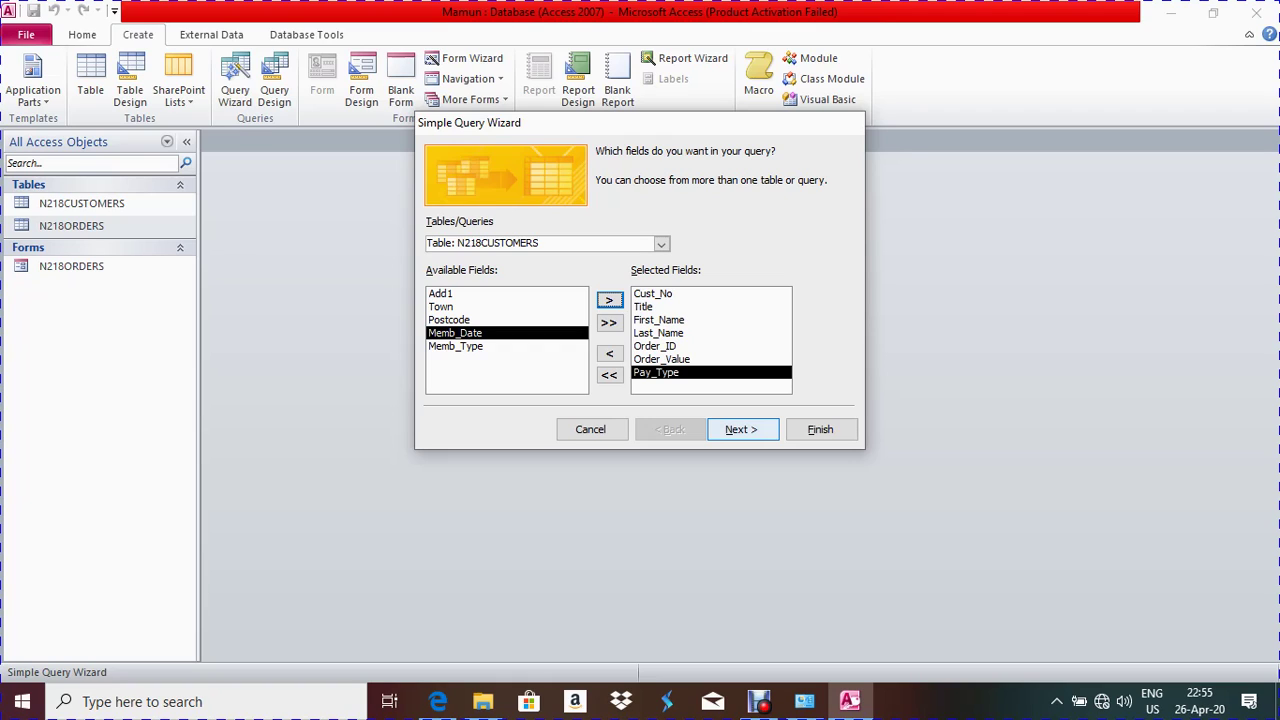
Finish the wizard to create N218CUSTOMERS Query and switch it to Design View
key("Return")
key("Return")
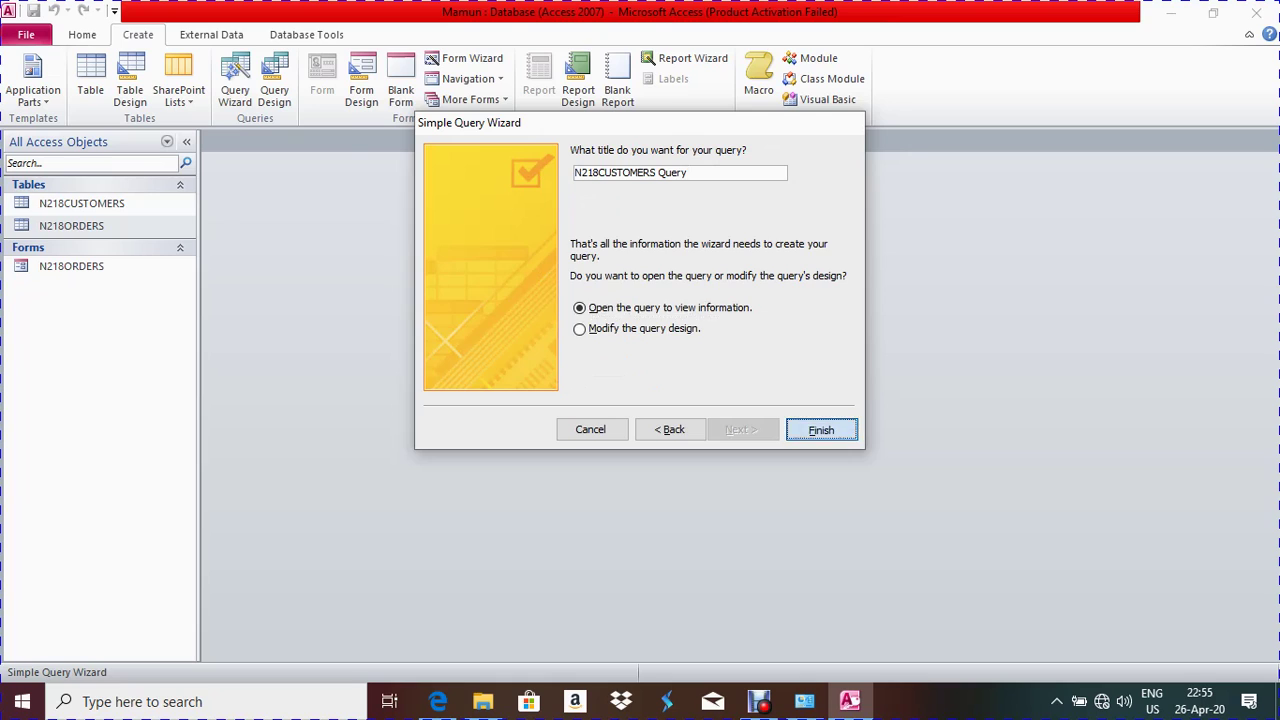
key("Return")
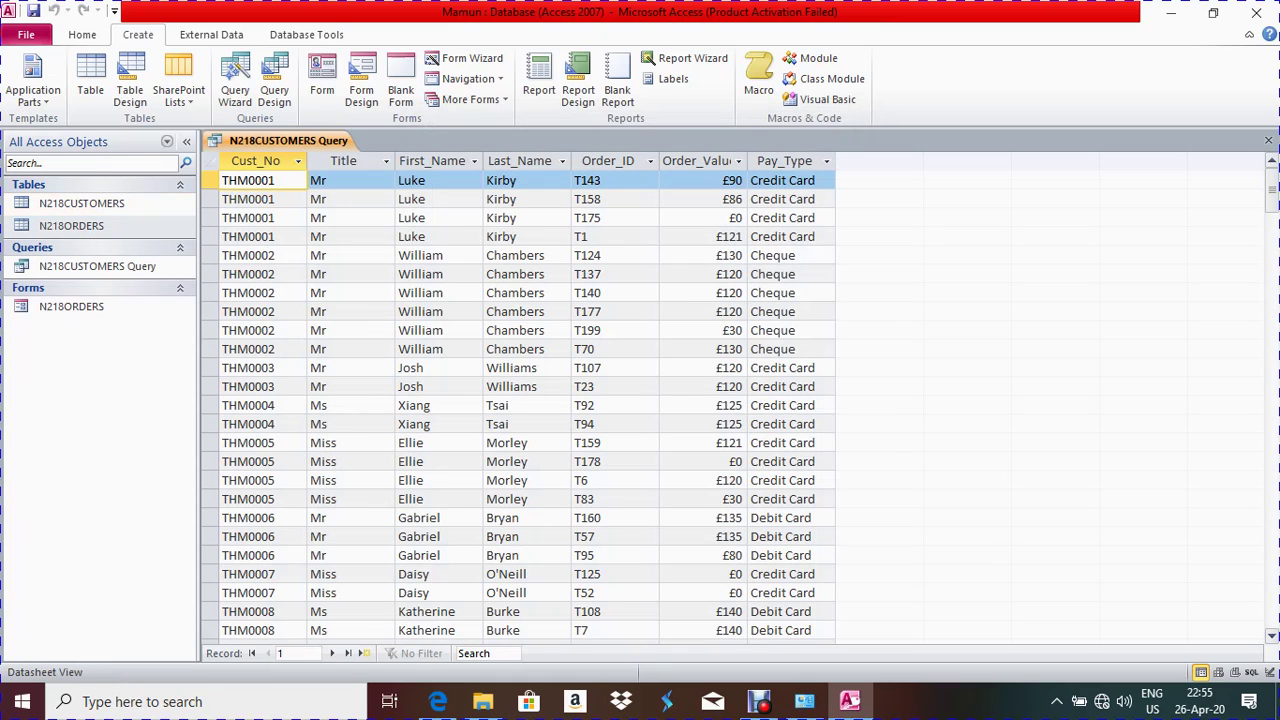
left_click(330, 593)
left_click(326, 461)
left_click(326, 386)
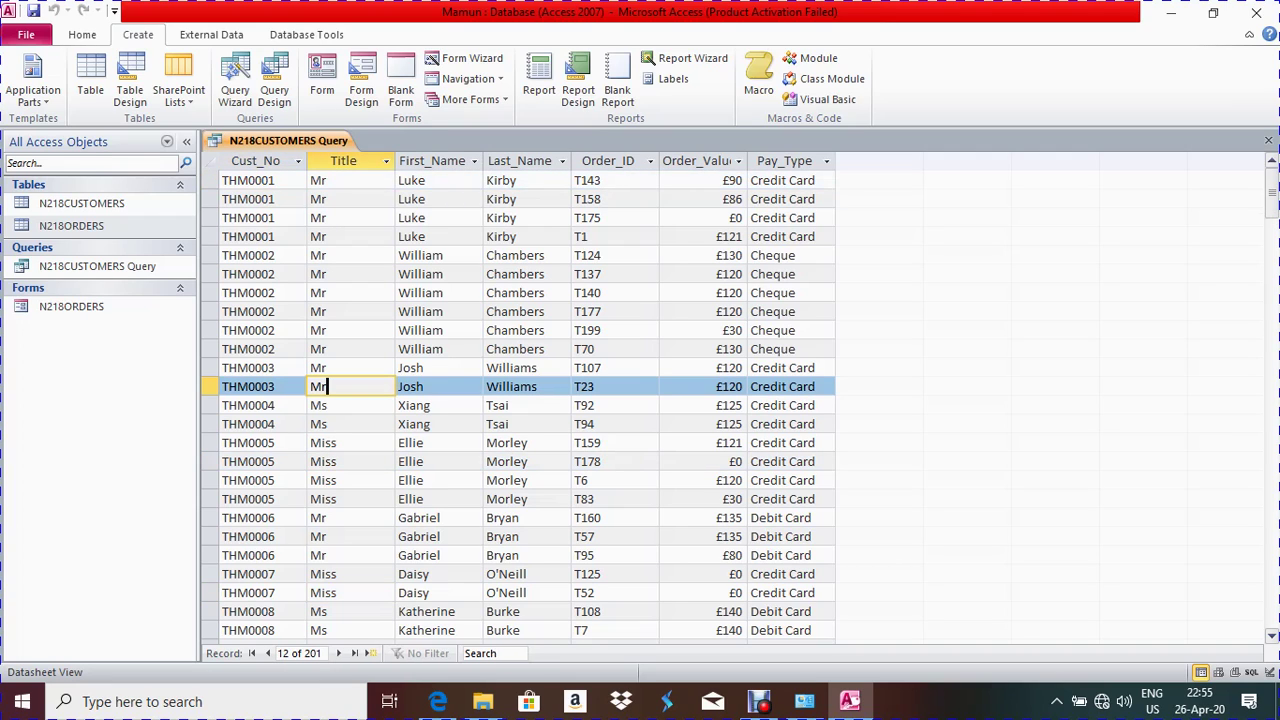
right_click(288, 140)
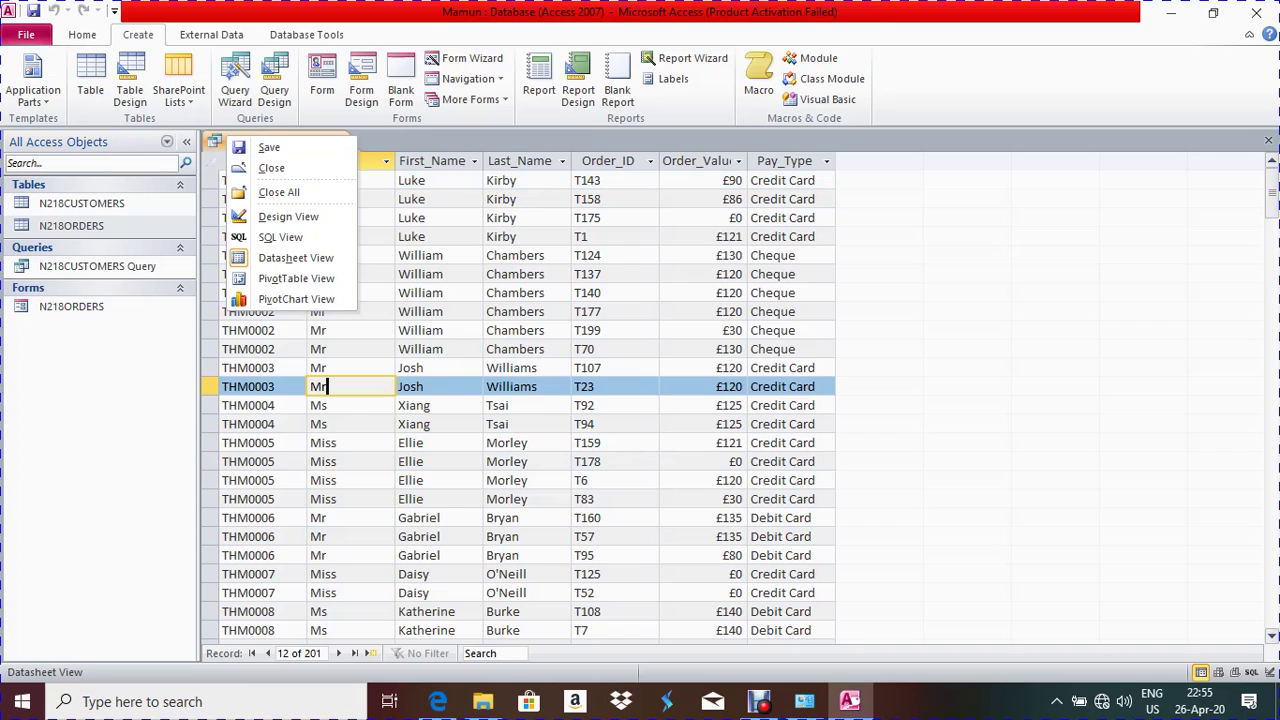
left_click(288, 216)
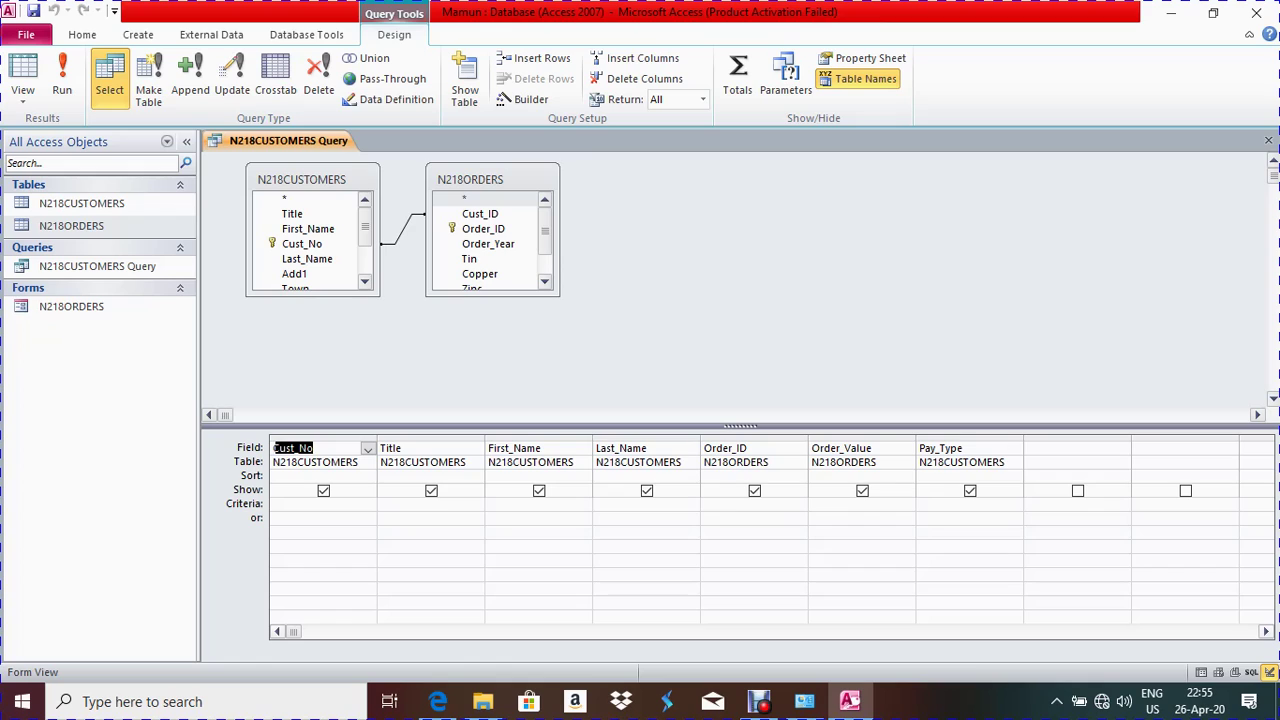
Widen the empty column after Pay_Type and begin a field named Gross_Value:
scroll(750, 530, "right", 4)
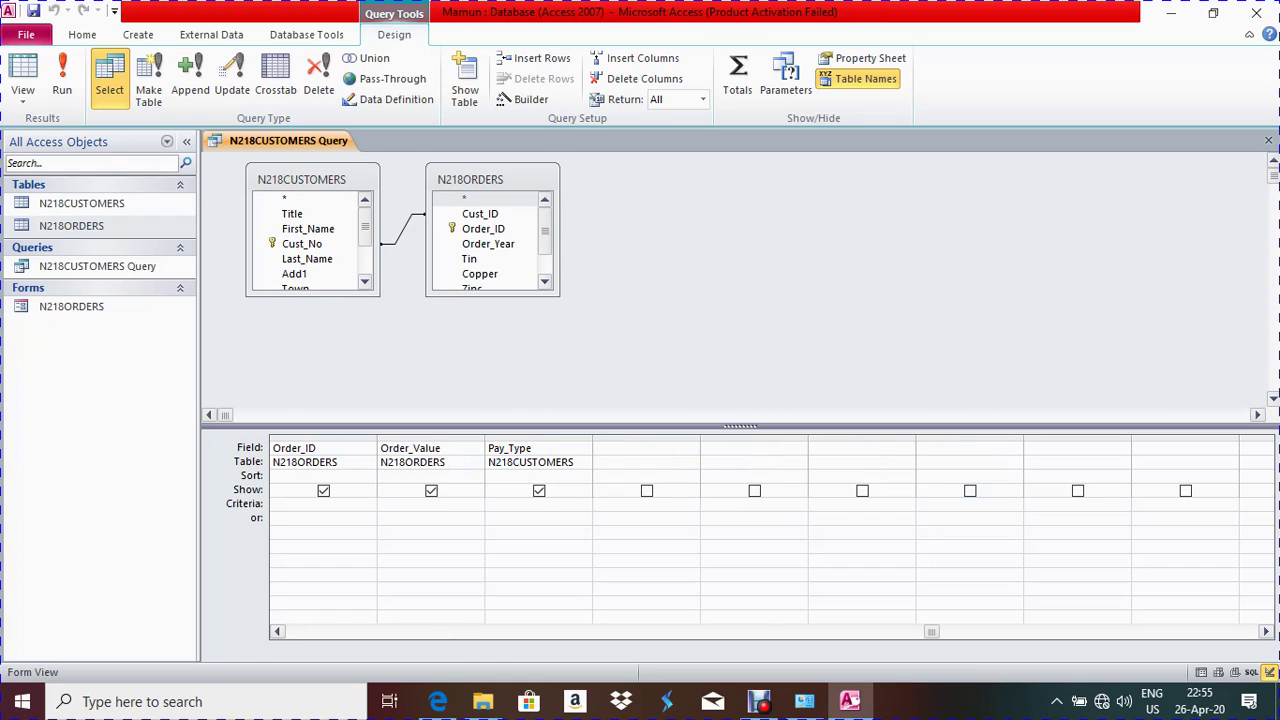
left_click_drag(700, 440, 789, 440)
left_click(690, 448)
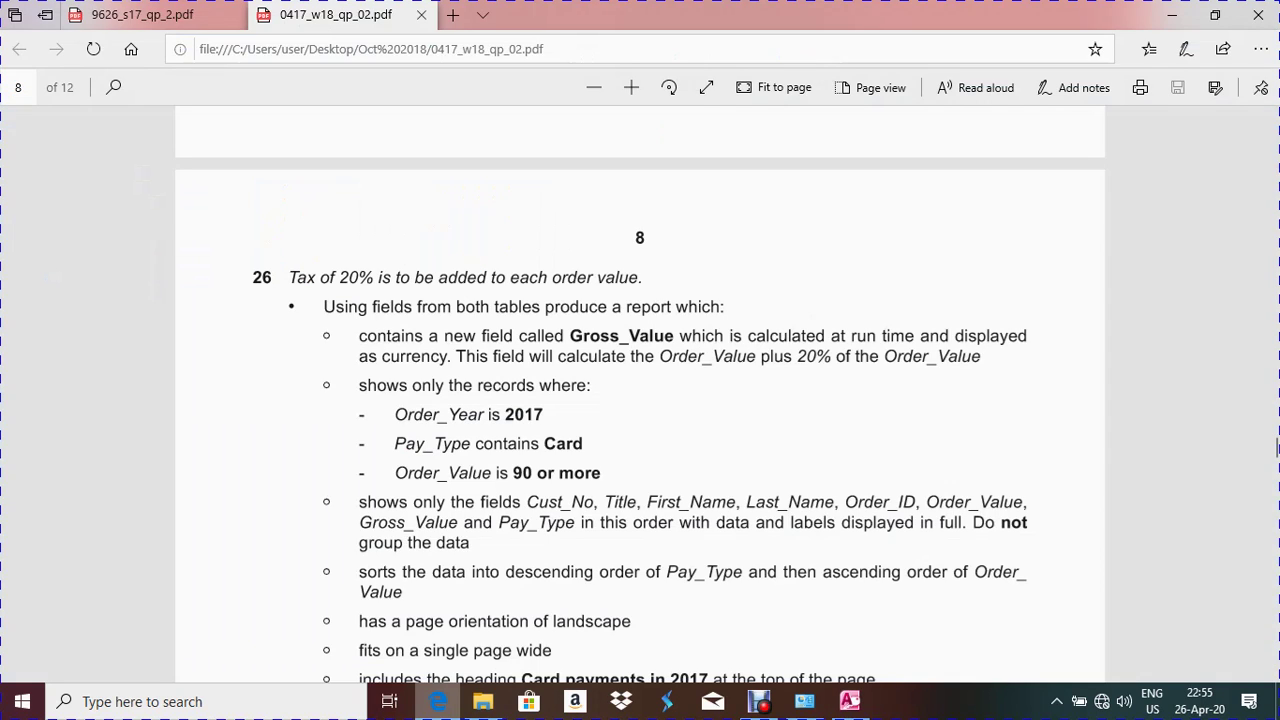
left_click(438, 701)
key("alt+Tab")
type("Gross")
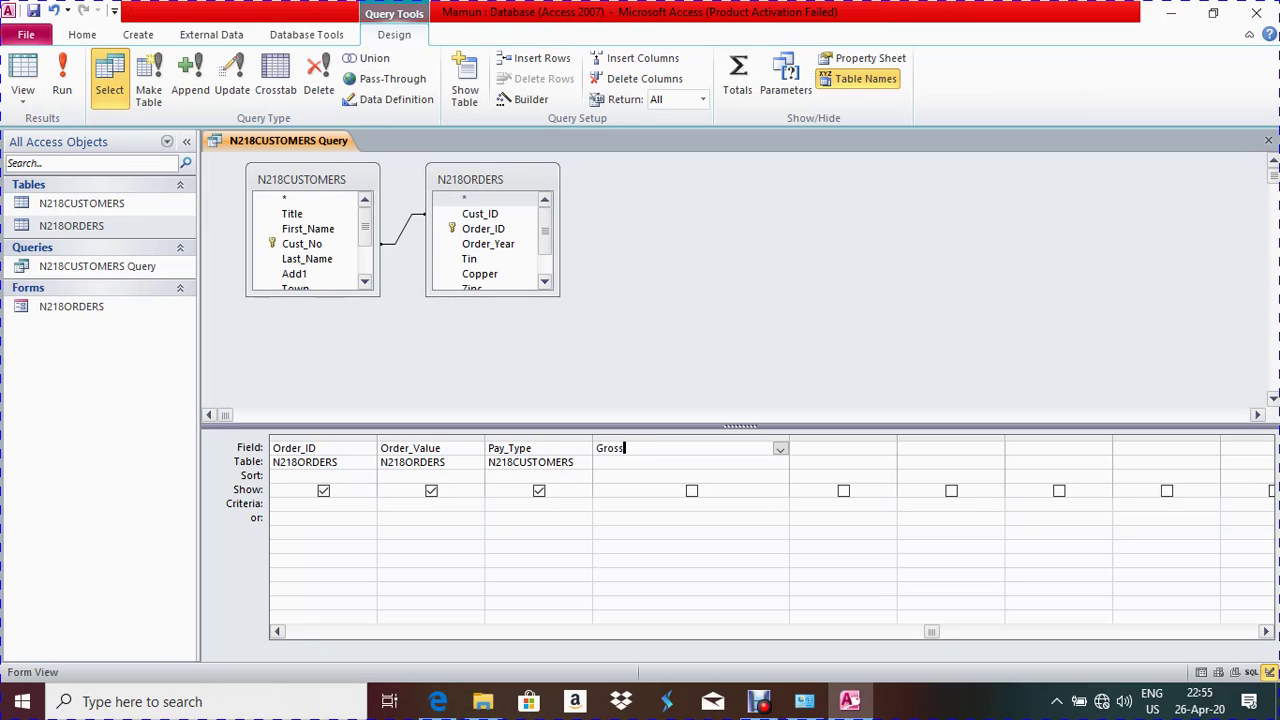
type("_Value:")
left_click(437, 701)
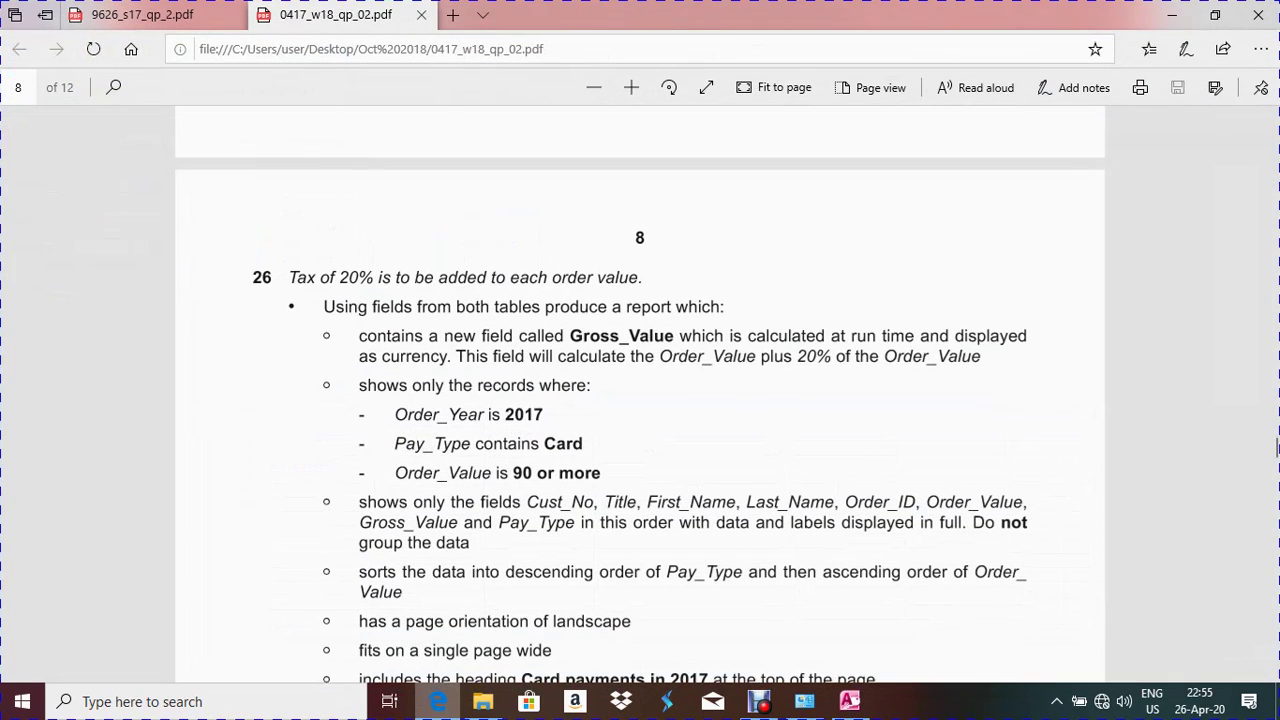
key("alt+Tab")
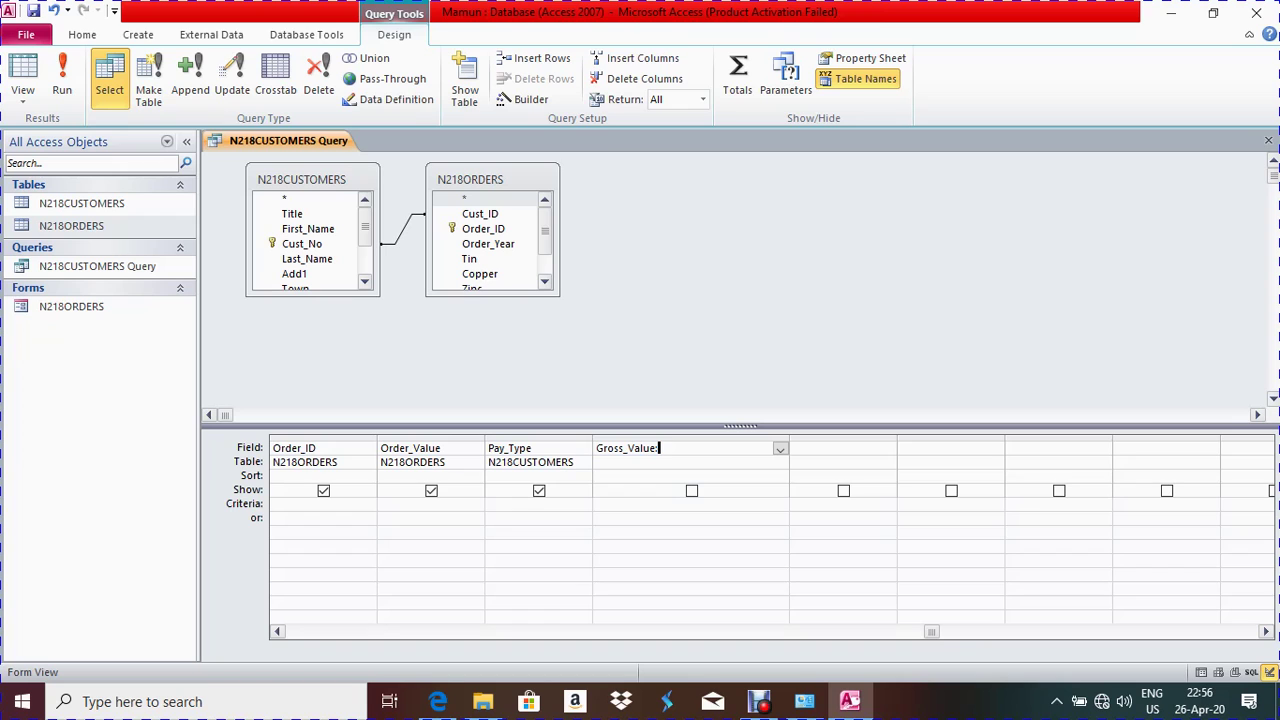
key("alt+Tab")
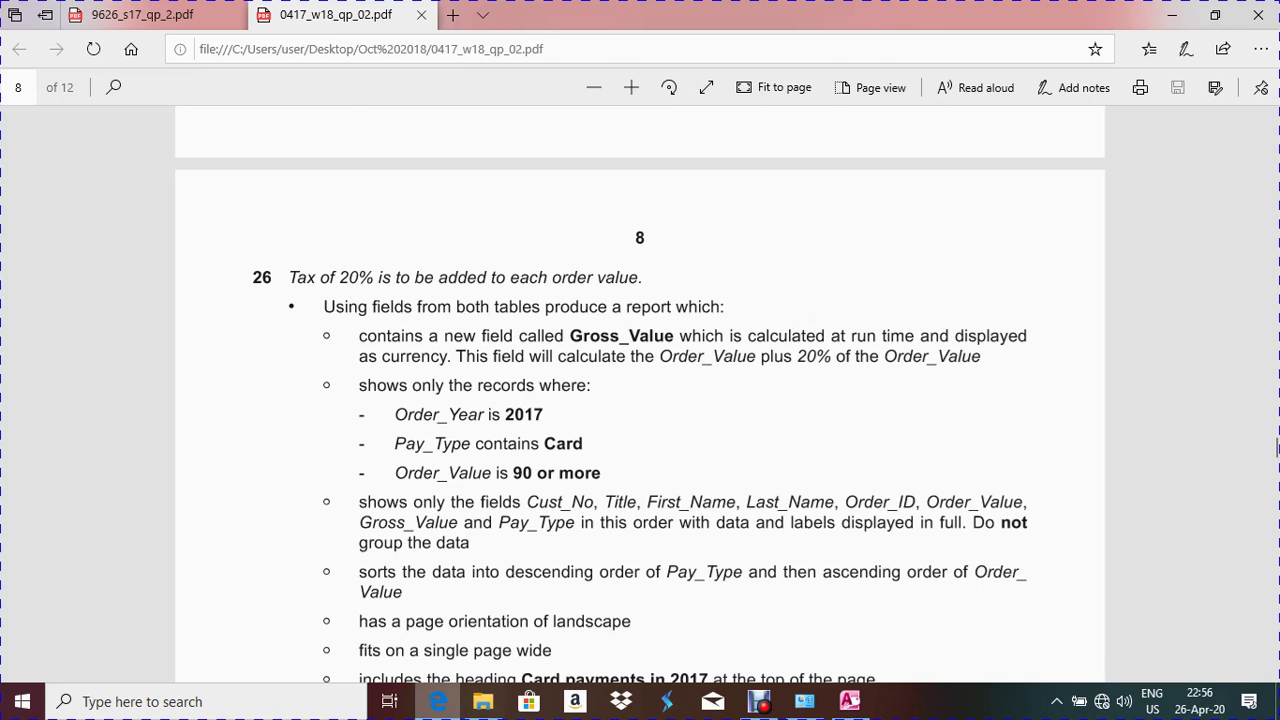
key("alt+Tab")
Complete the Gross_Value expression as [Order_Value]+.2*[Order_Value]
type("[")
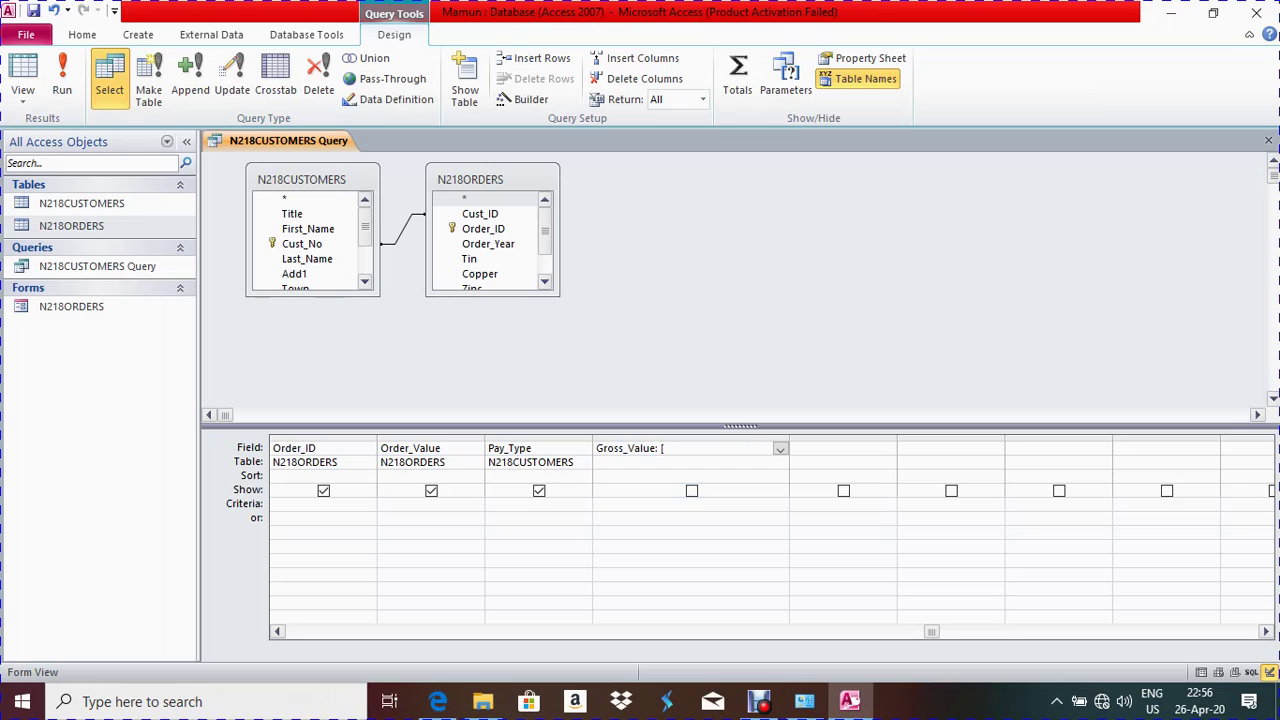
type("Order_Value]")
left_click(368, 448)
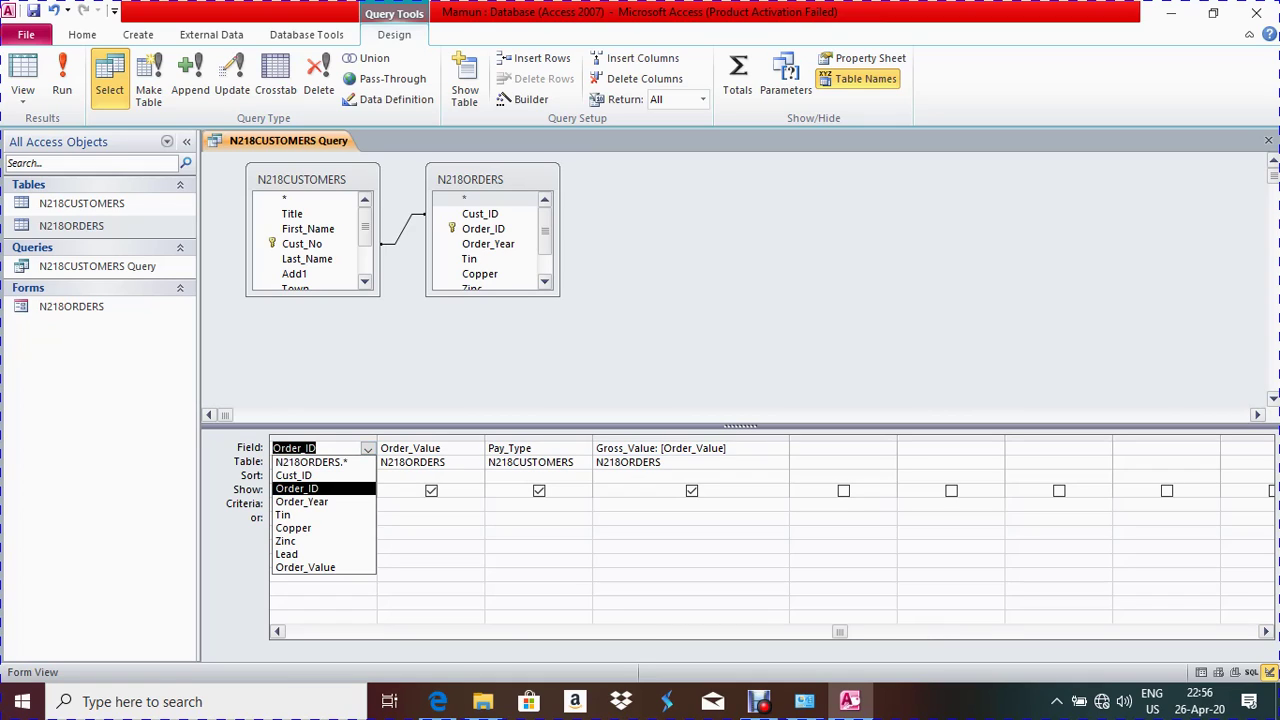
left_click(429, 448)
left_click(770, 448)
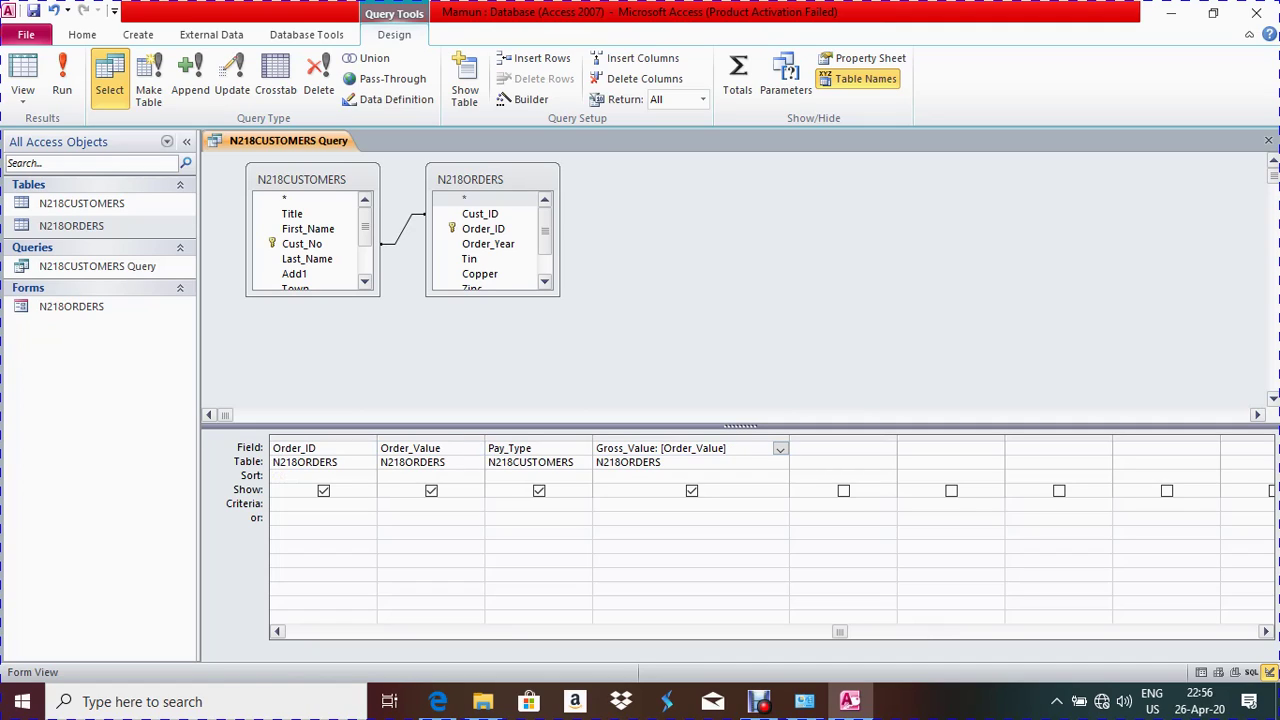
type("+.2")
type("*[Order")
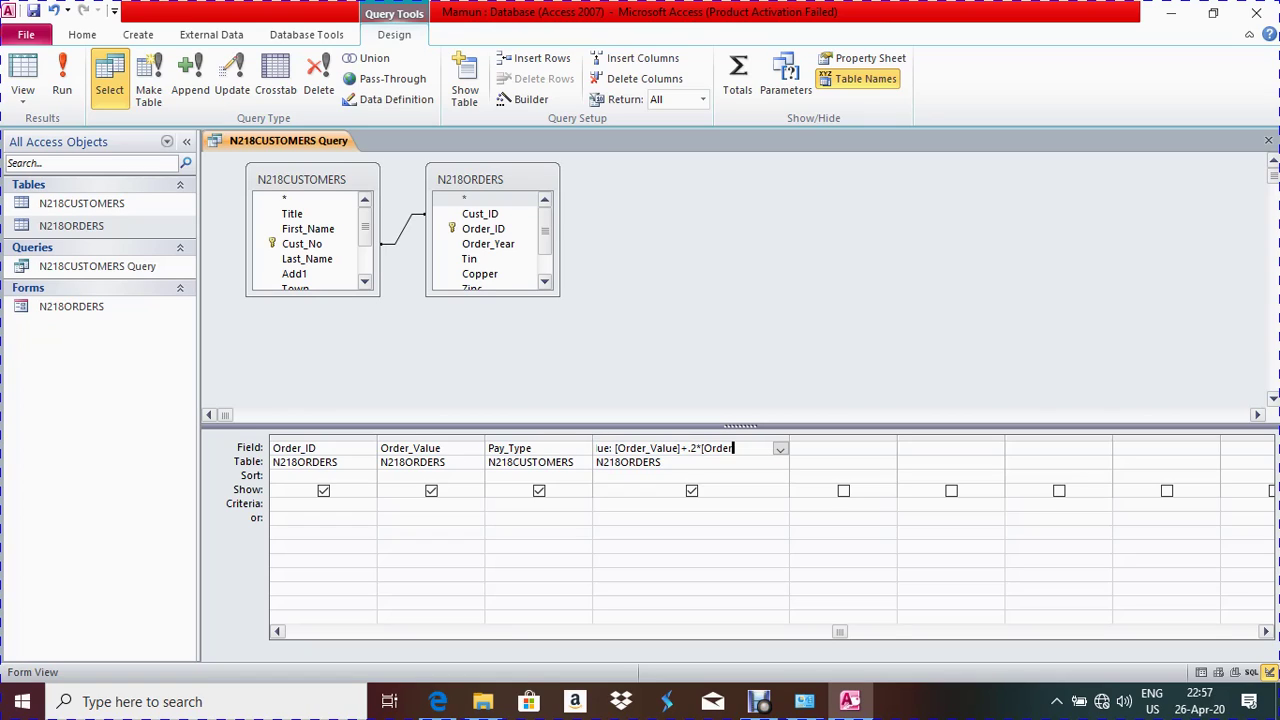
type("_Value]")
left_click(640, 503)
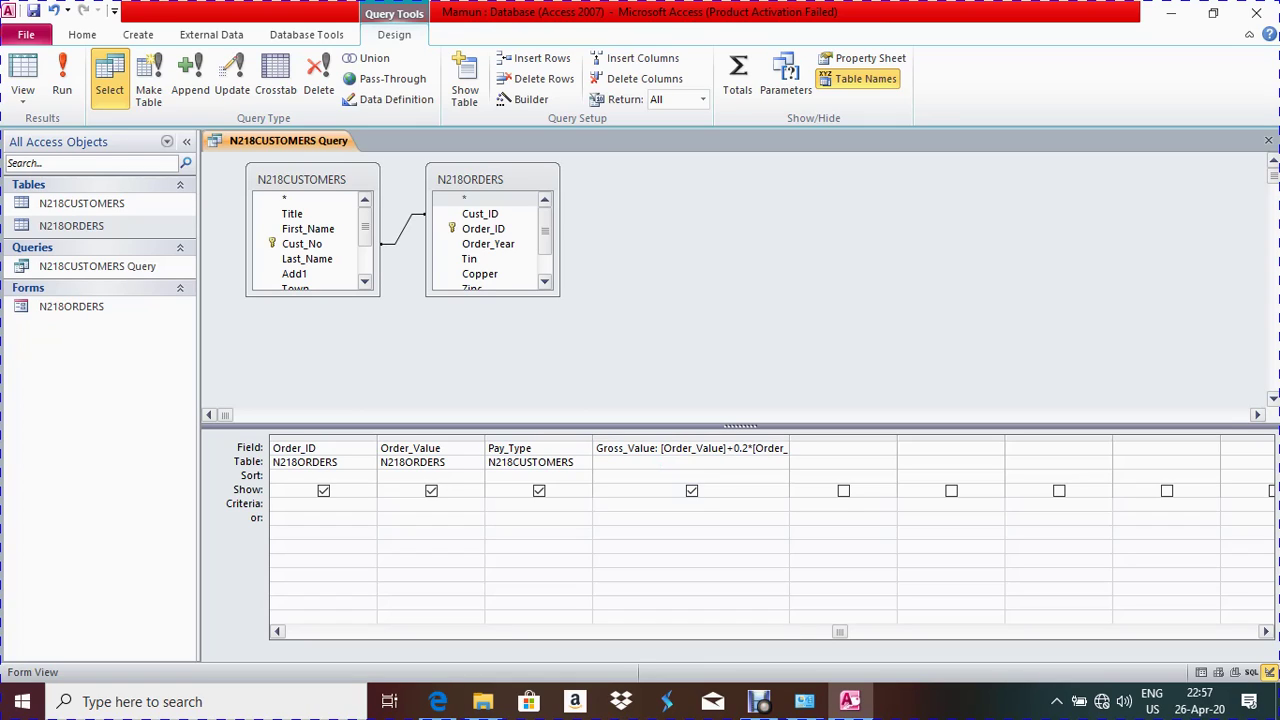
left_click(61, 85)
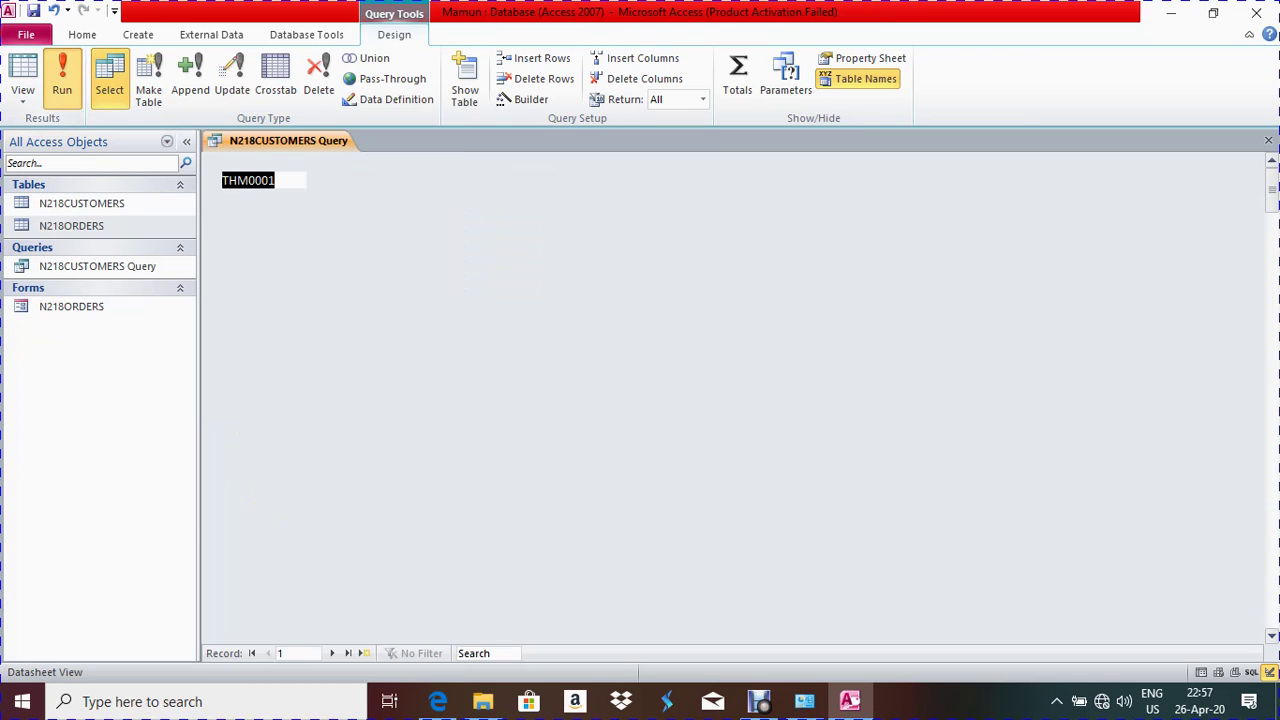
scroll(560, 400, "down", 8)
scroll(560, 400, "up", 4)
scroll(560, 400, "up", 4)
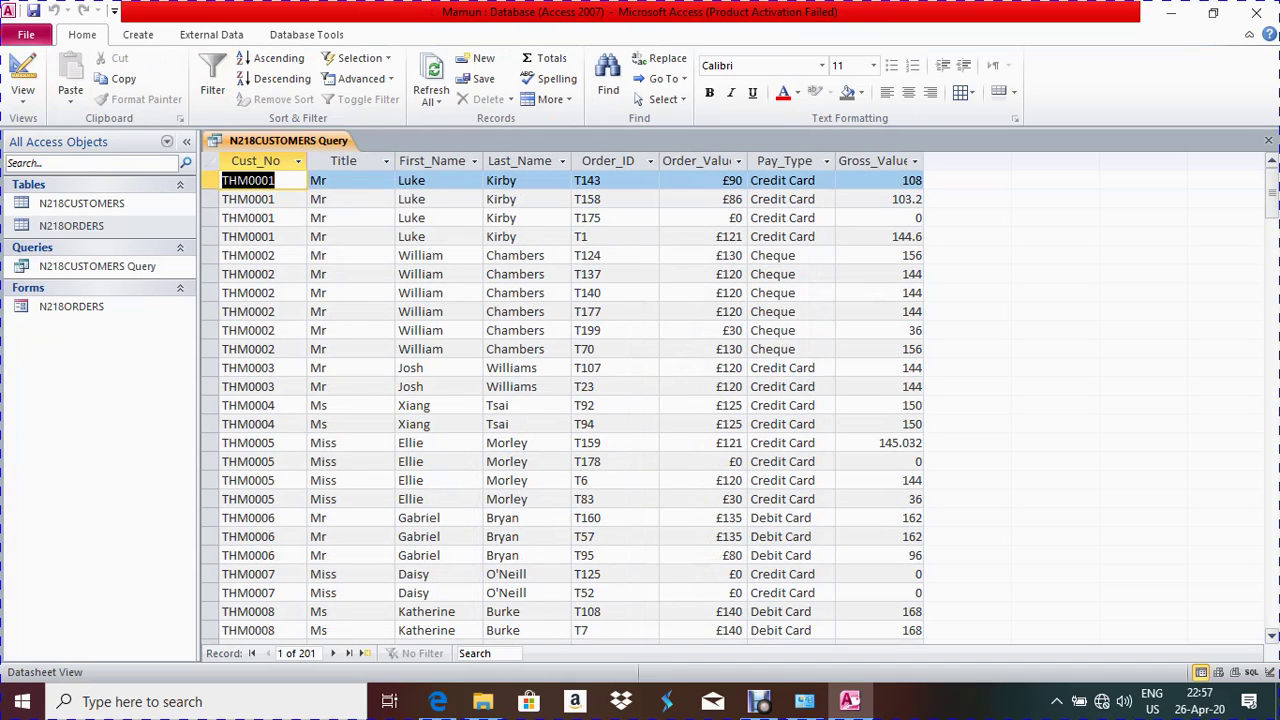
left_click(22, 78)
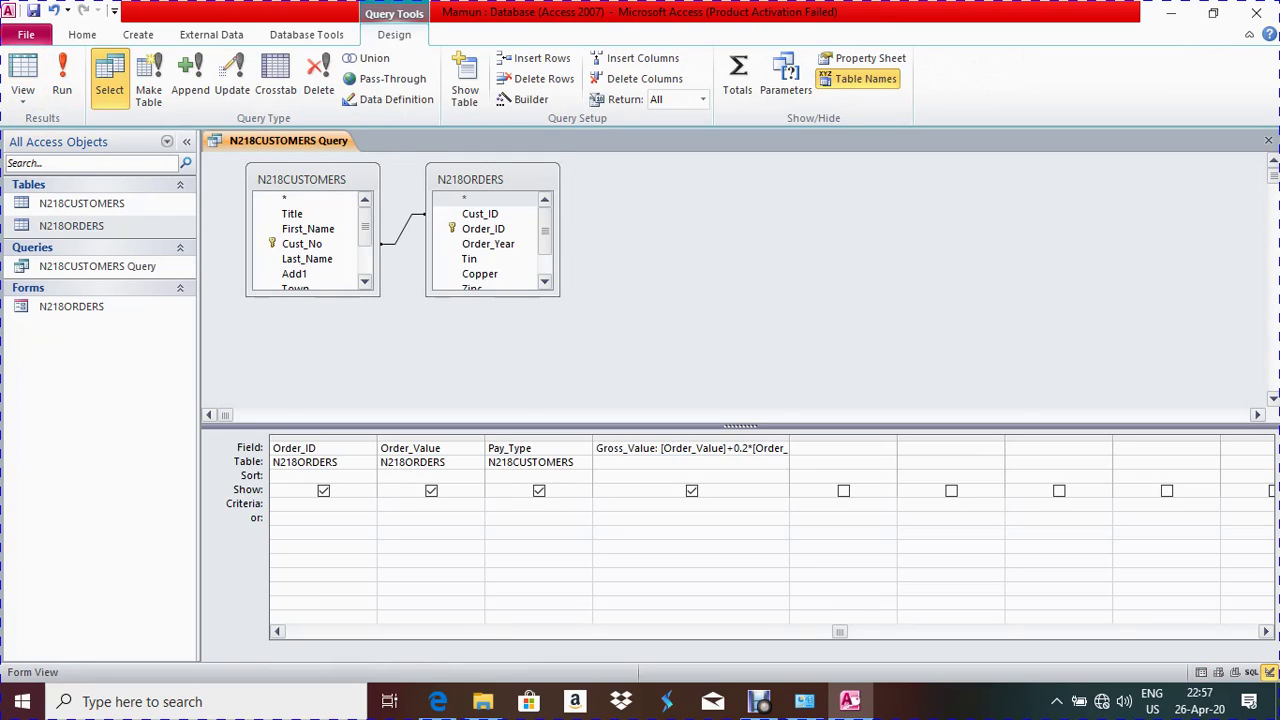
Set Gross_Value's Format to Currency and Decimal Places to 0 in its property sheet
right_click(625, 449)
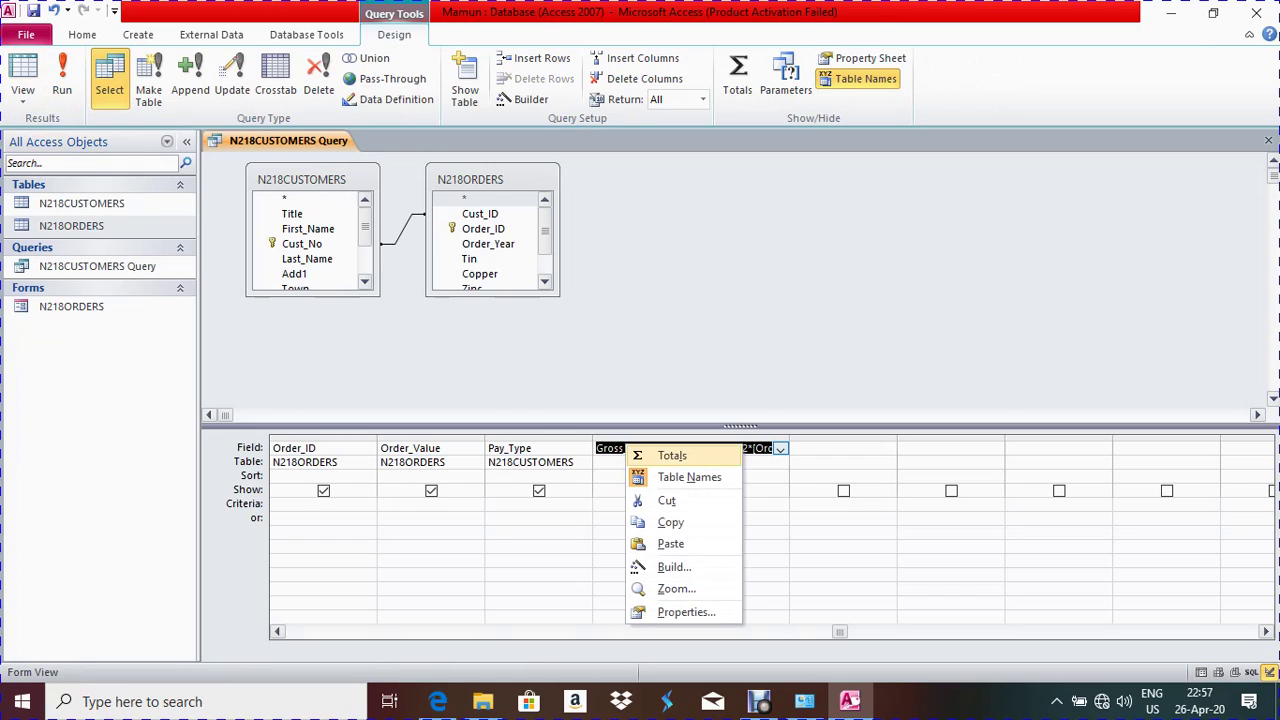
left_click(686, 612)
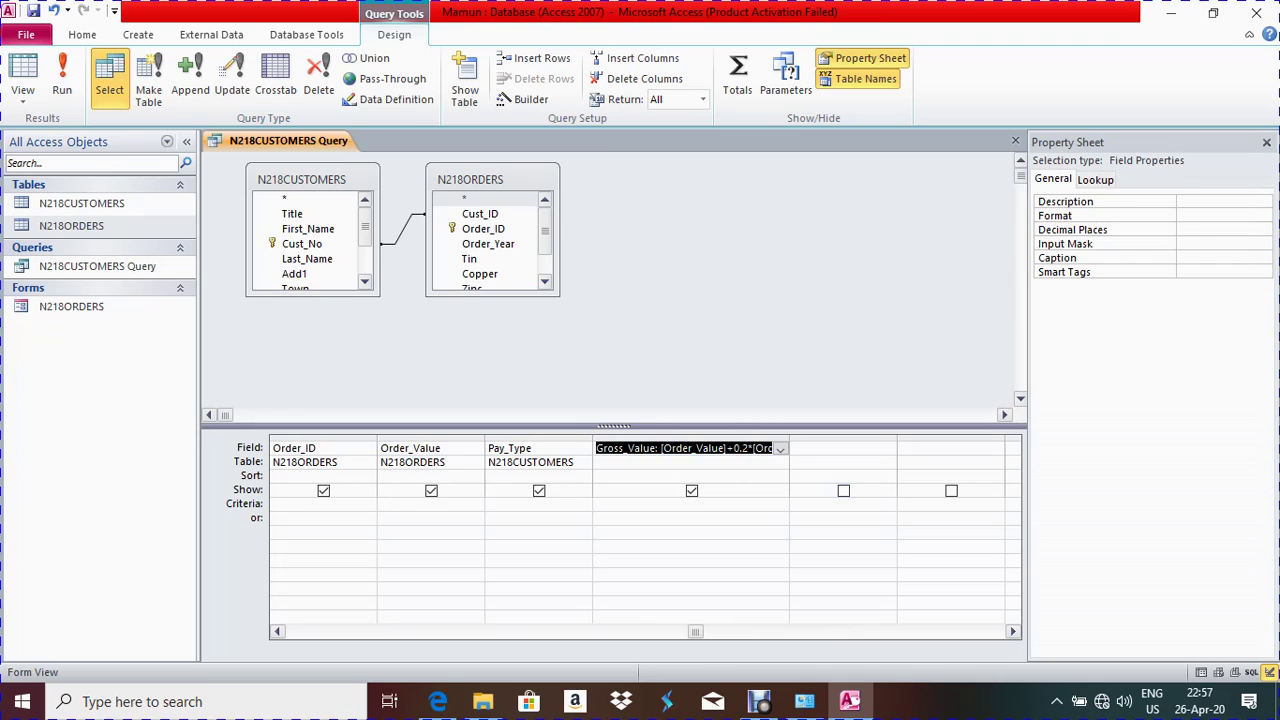
left_click(1180, 216)
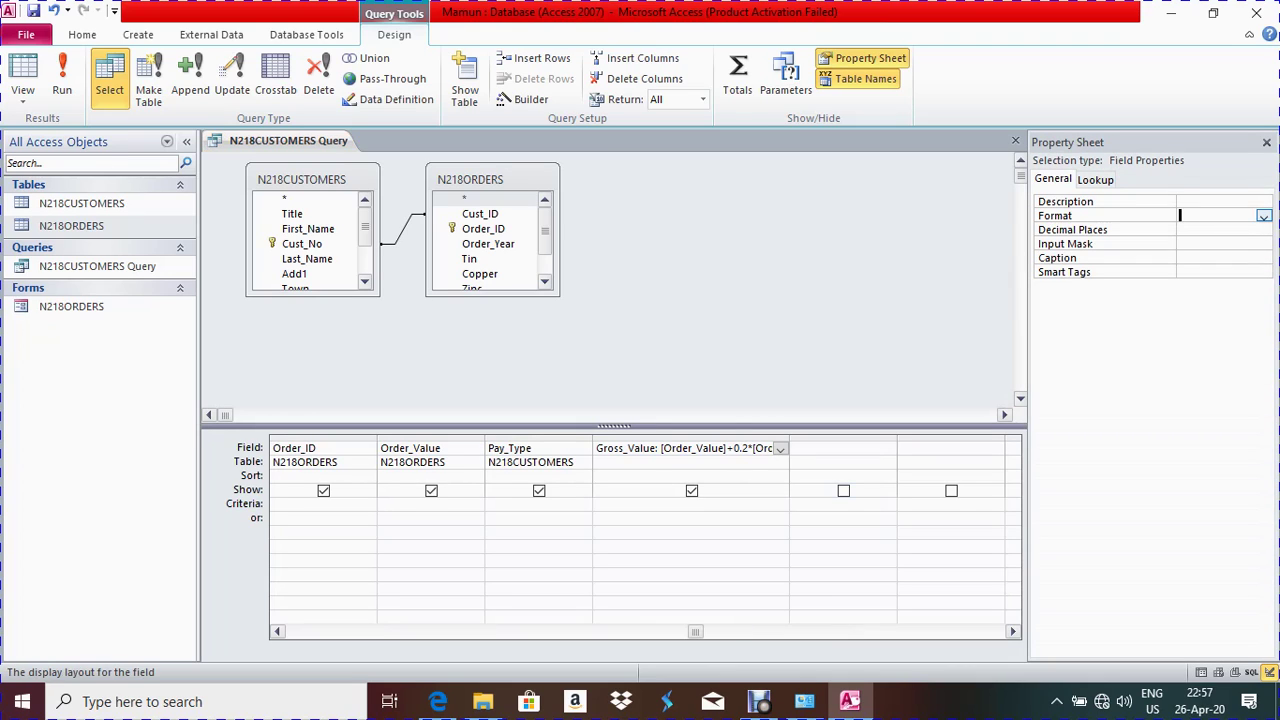
left_click(1264, 216)
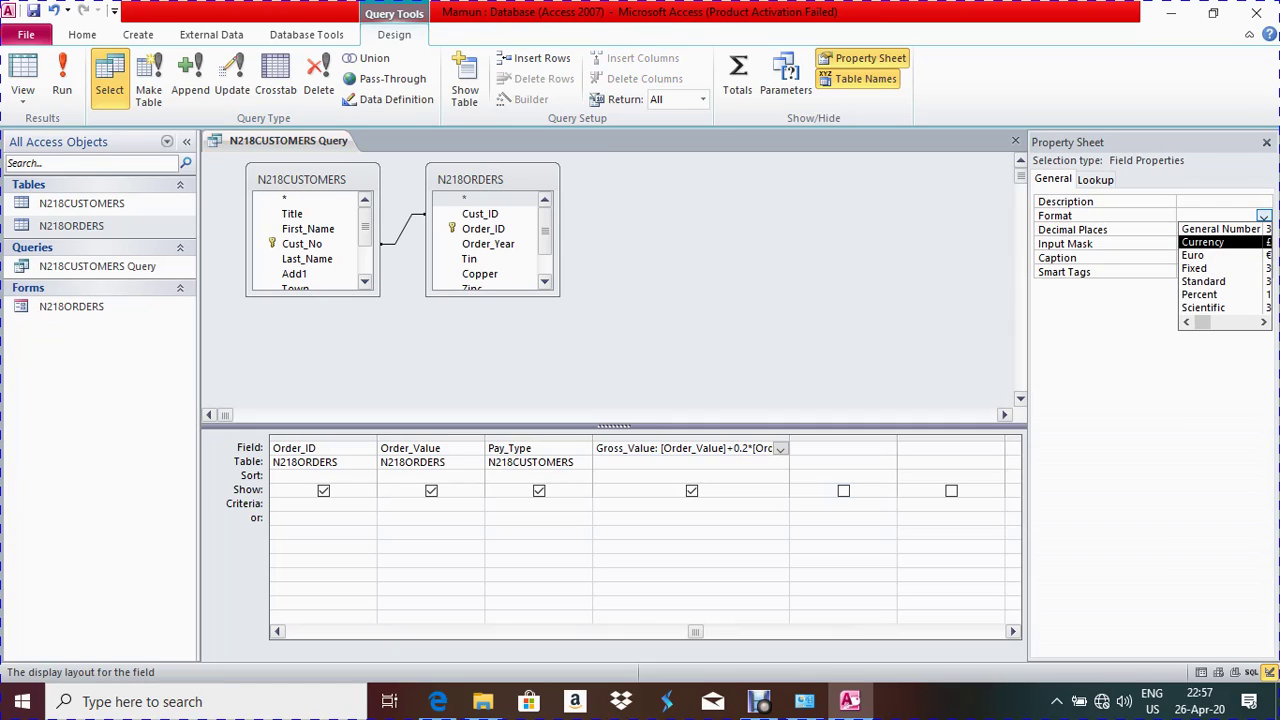
key("Return")
left_click(1200, 230)
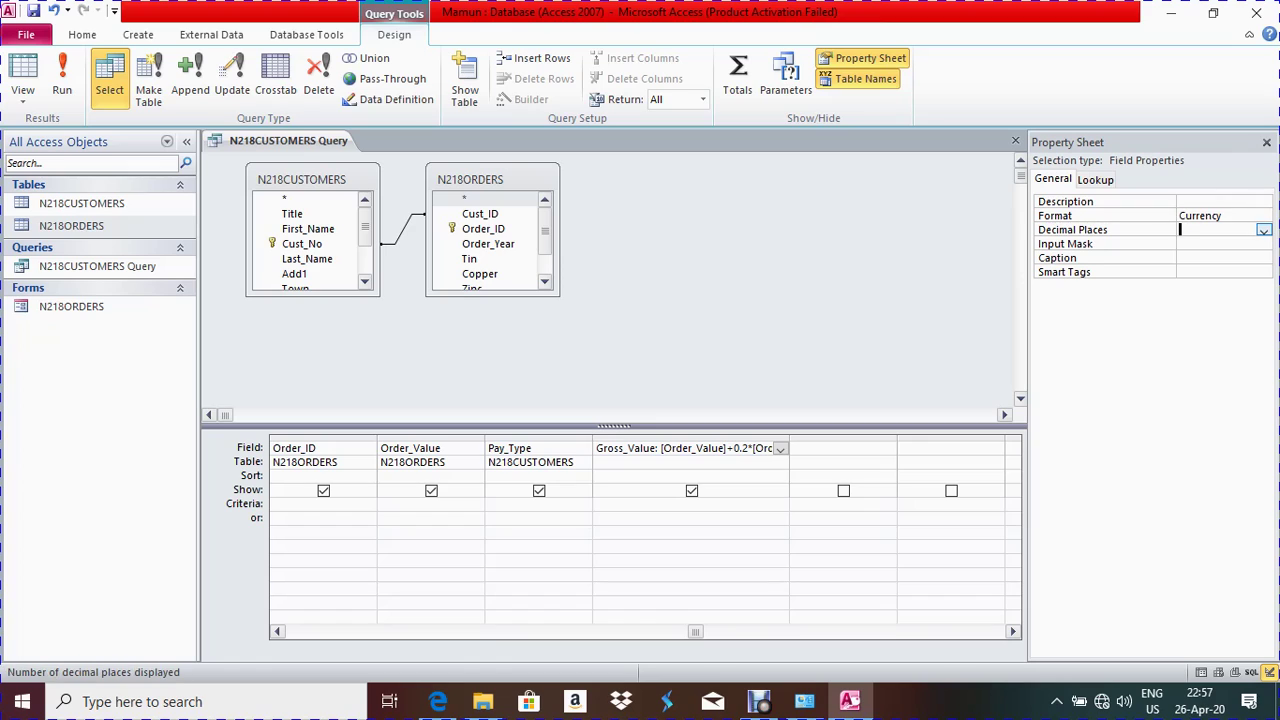
key("alt+Down")
key("Down")
key("Return")
left_click(1266, 142)
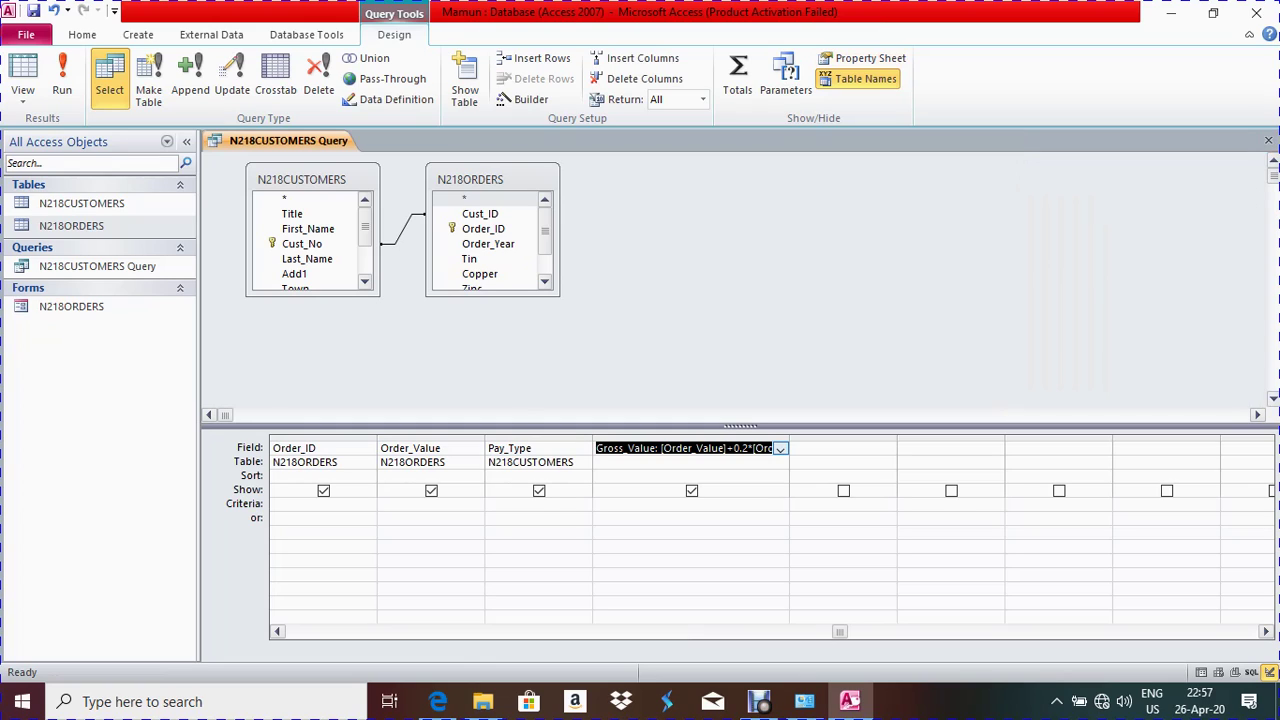
Recheck Gross_Value's properties, then view the query results in whole pounds
right_click(645, 450)
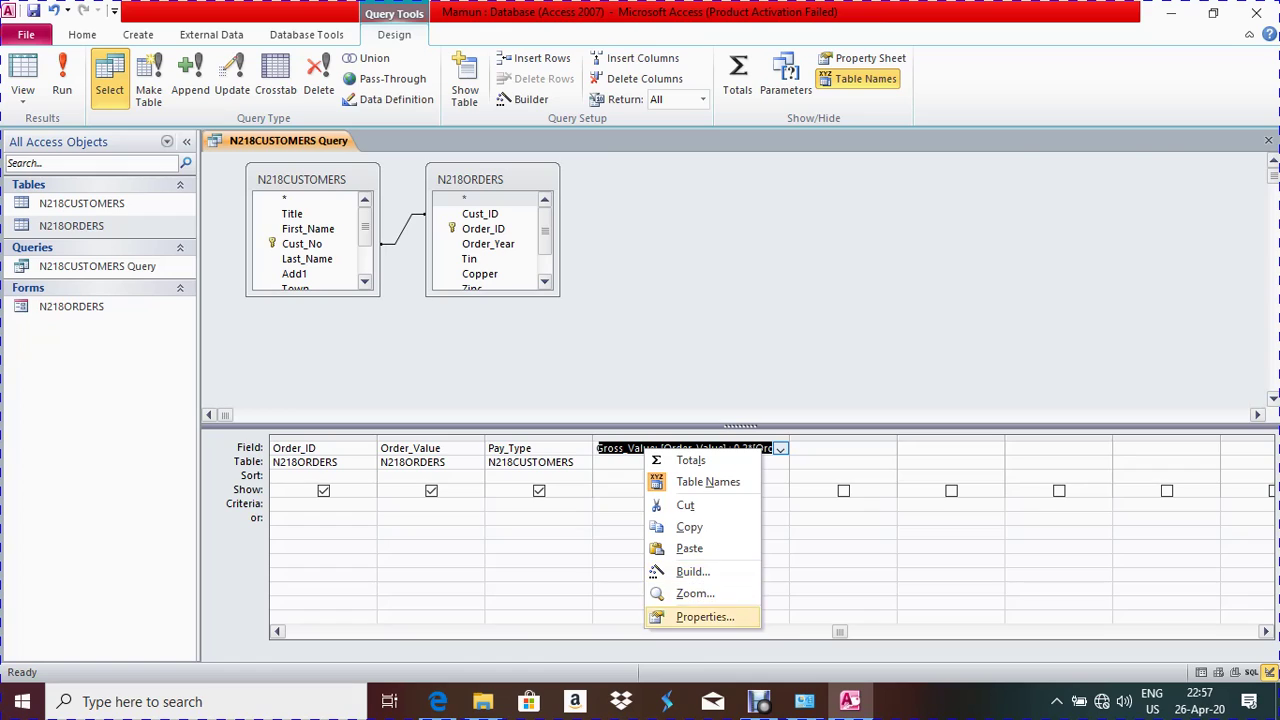
left_click(705, 617)
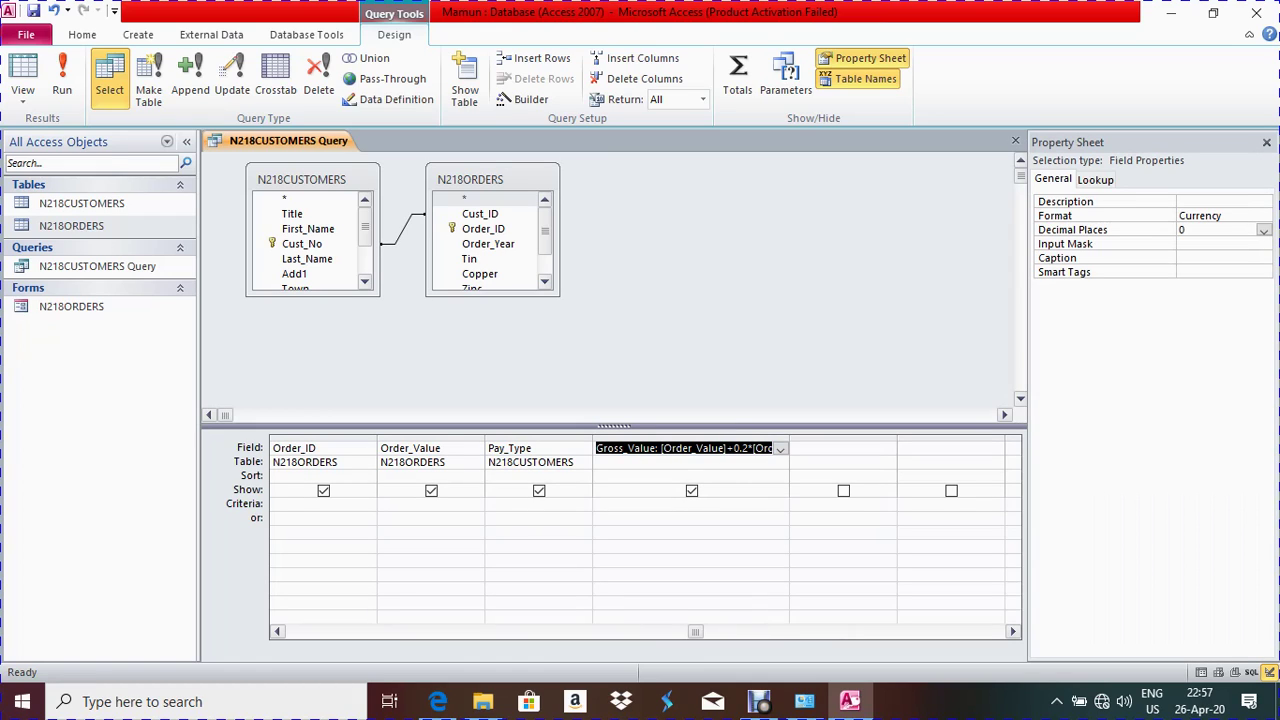
left_click(1266, 142)
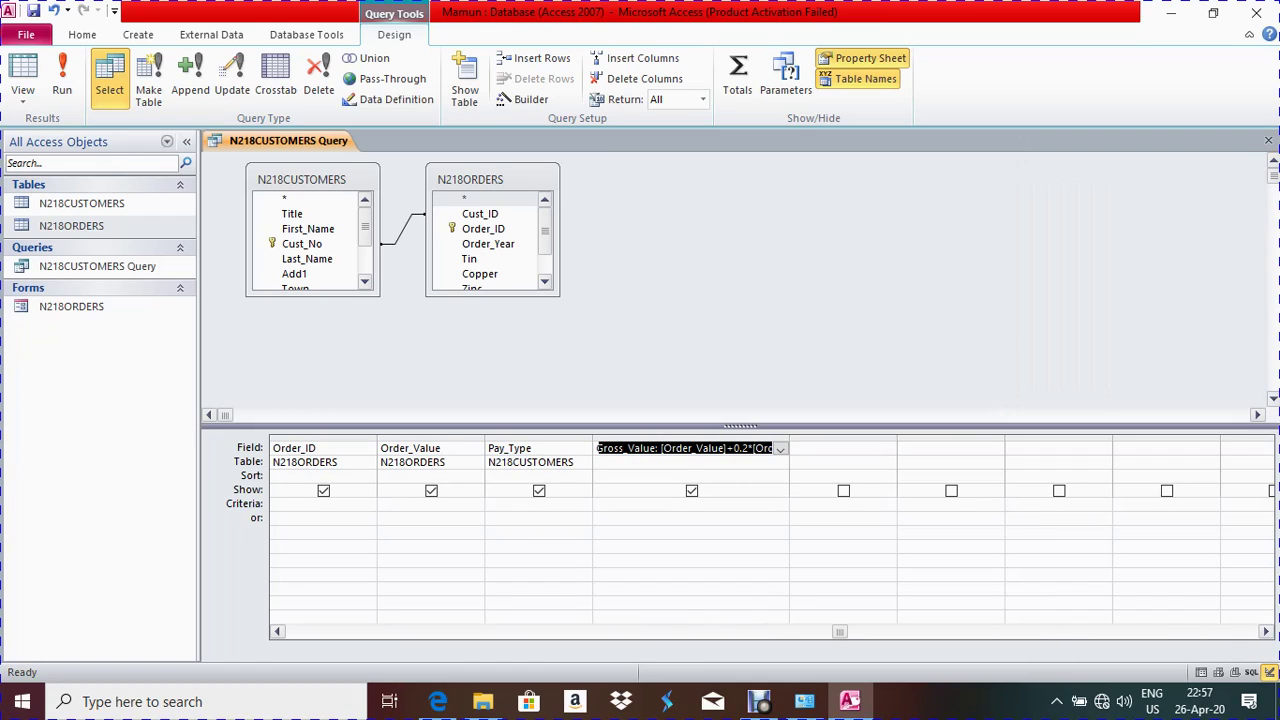
left_click(62, 80)
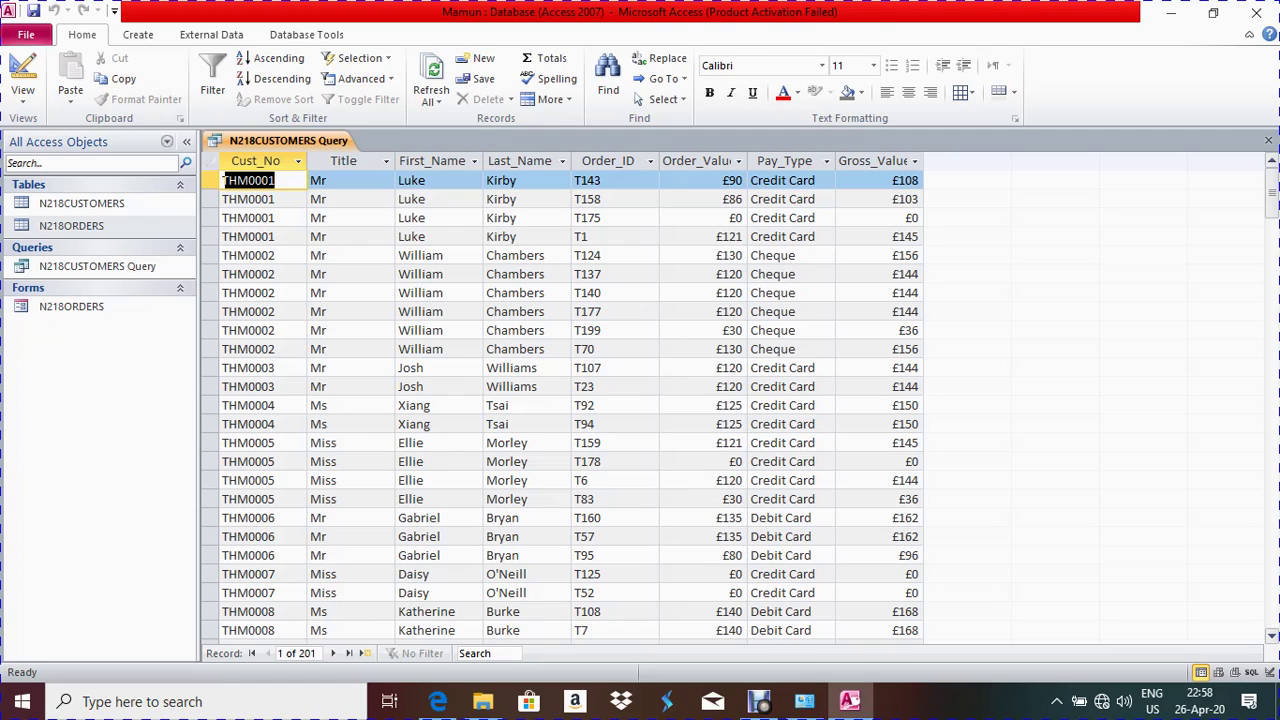
Go back to Design View, verify the required field order in the exam PDF, select the next empty column
scroll(560, 400, "down", 20)
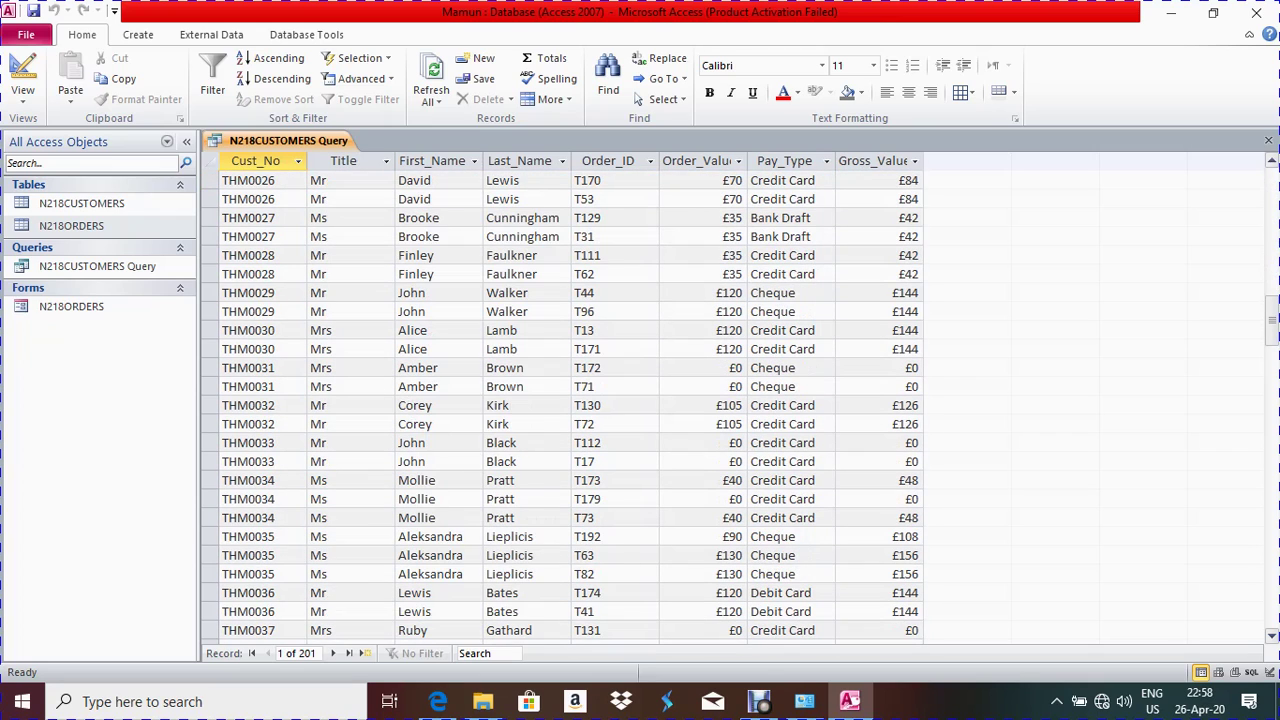
left_click(22, 78)
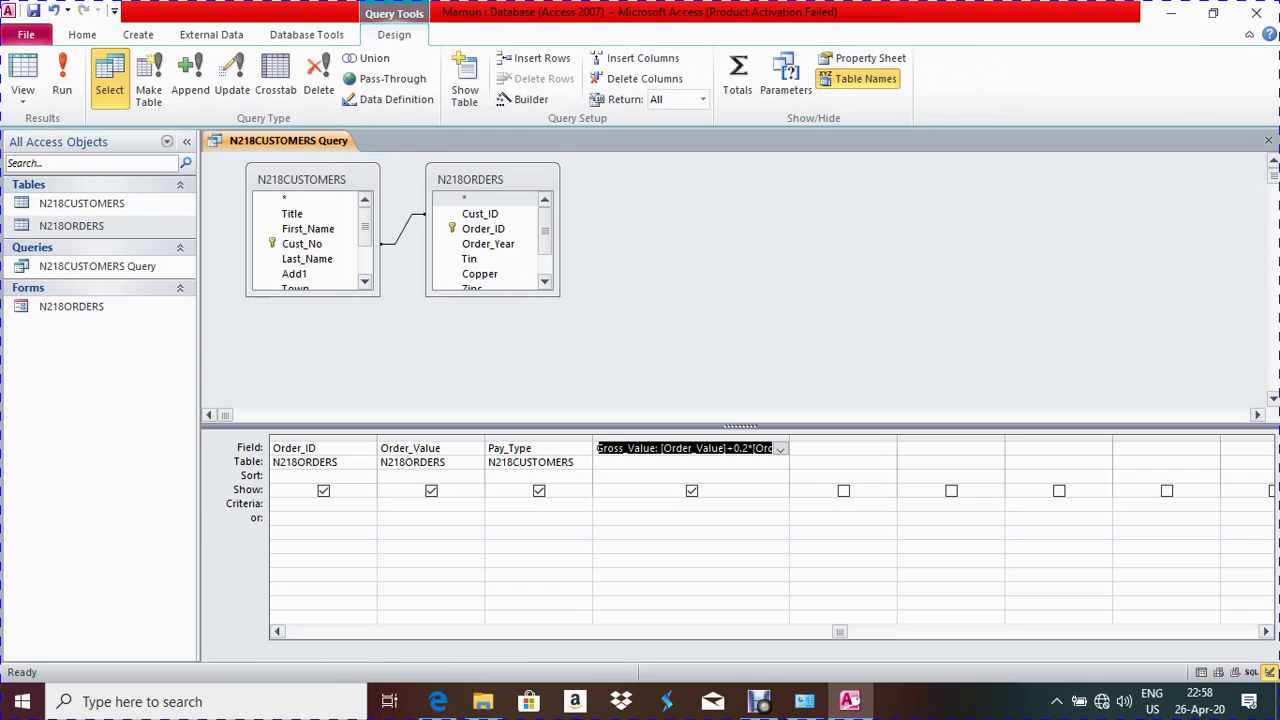
left_click(598, 448)
key("alt+Tab")
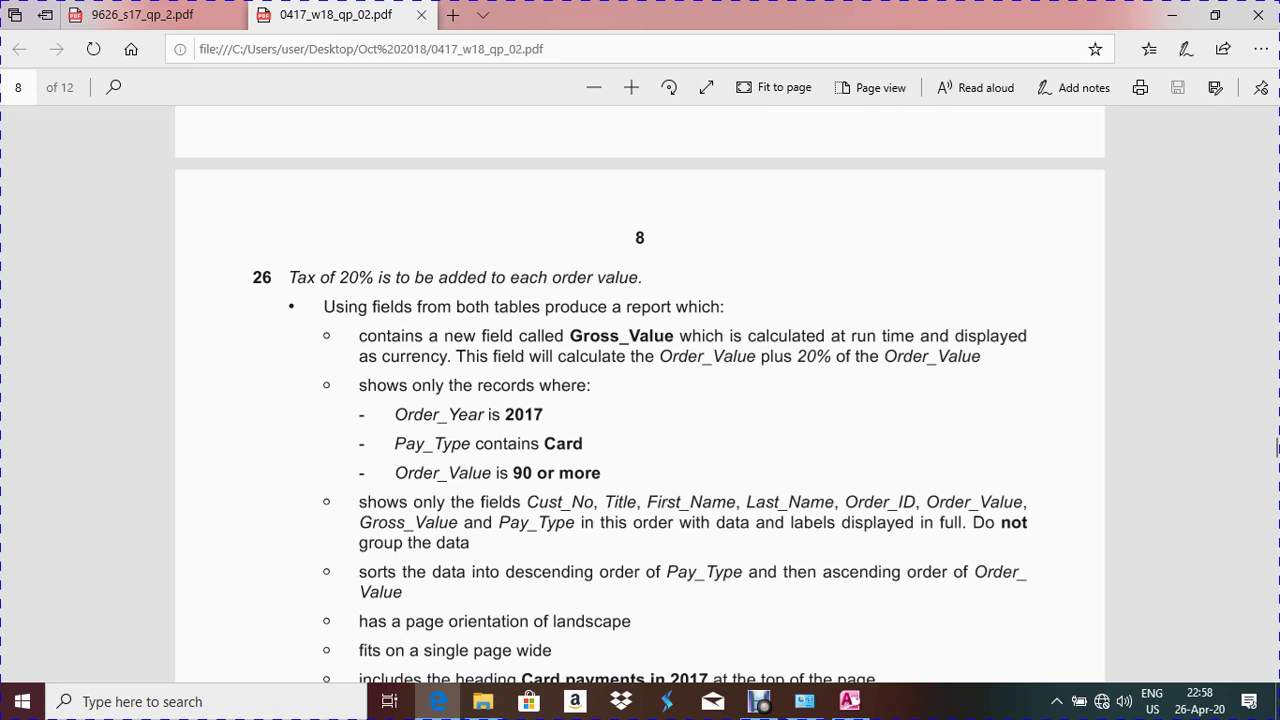
left_click(440, 701)
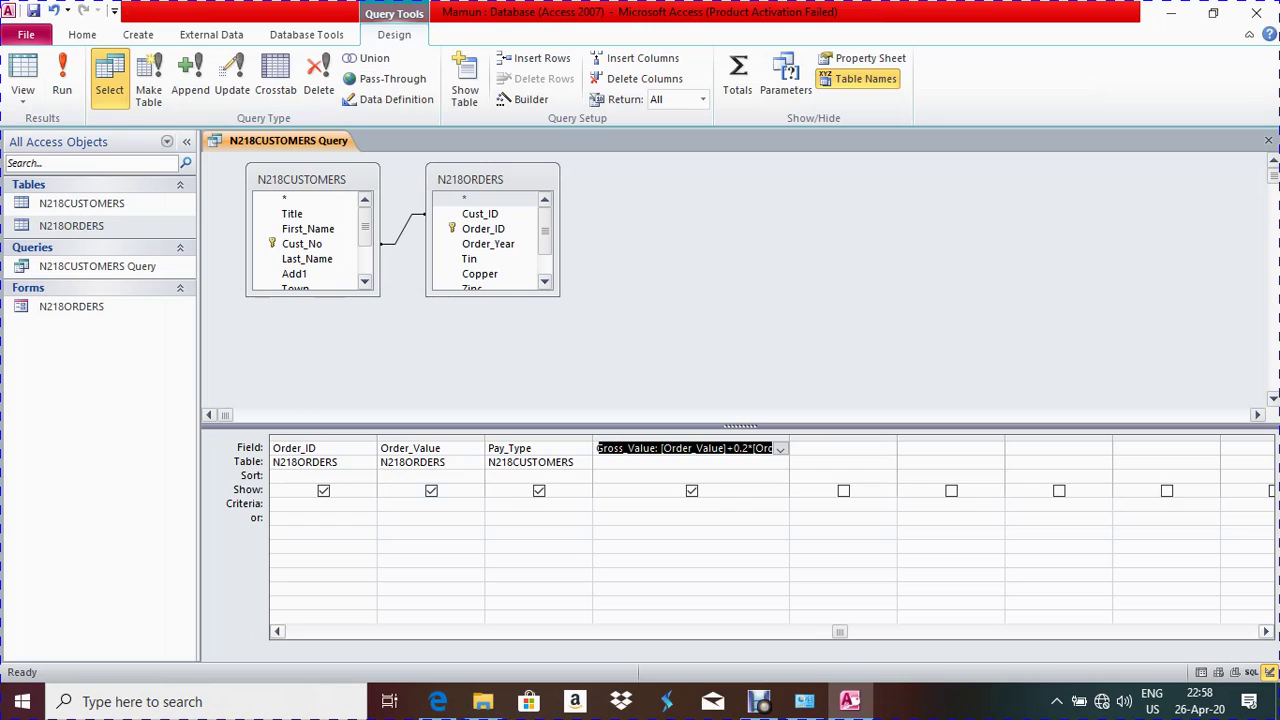
scroll(770, 530, "left", 2)
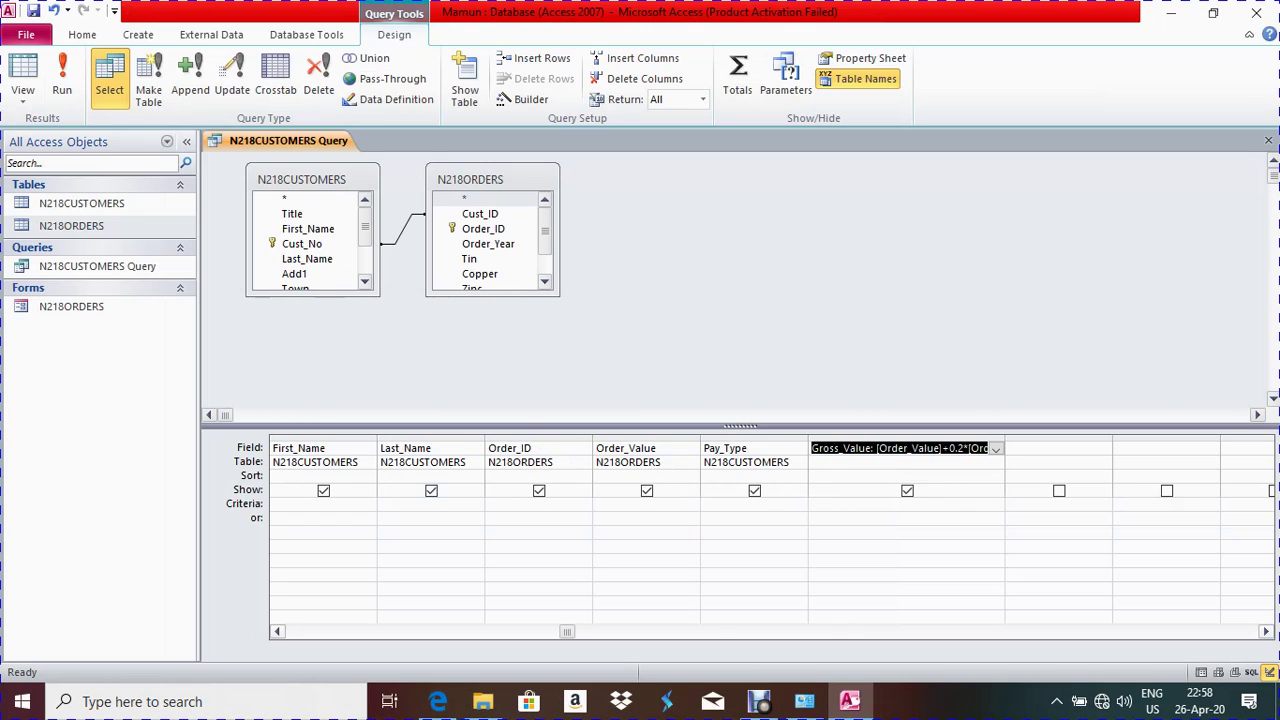
scroll(770, 530, "left", 2)
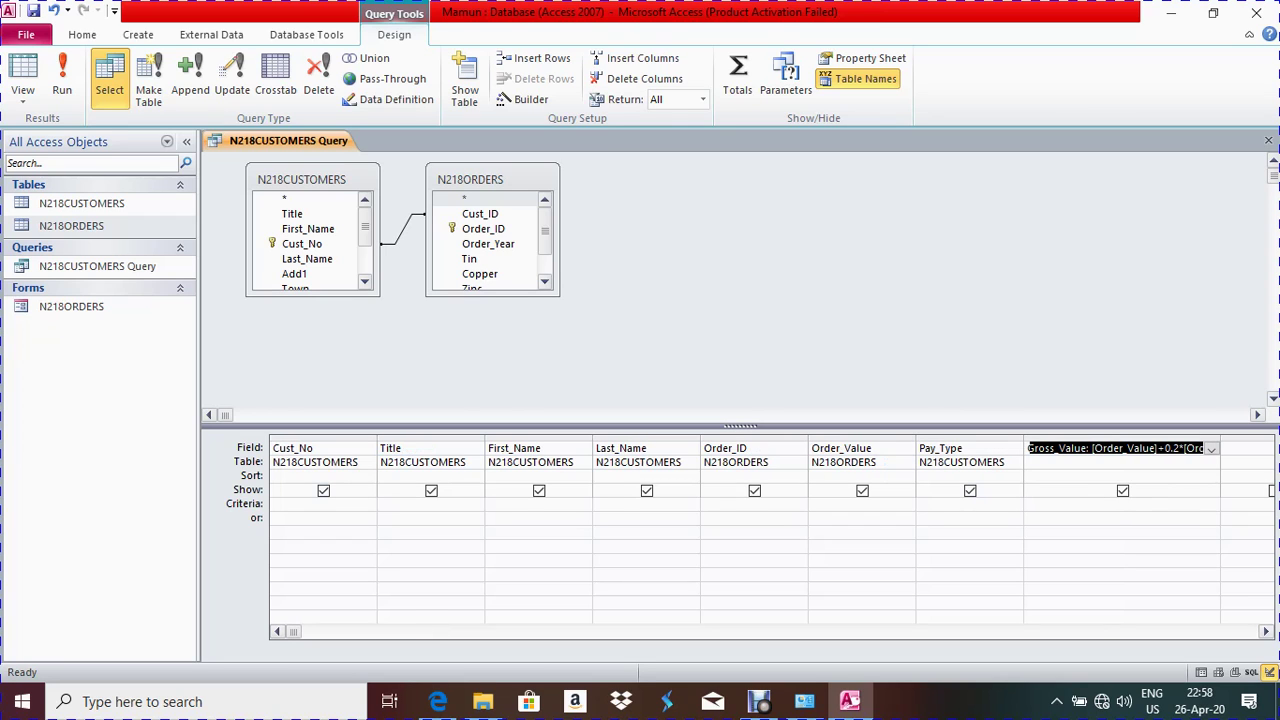
key("alt+Tab")
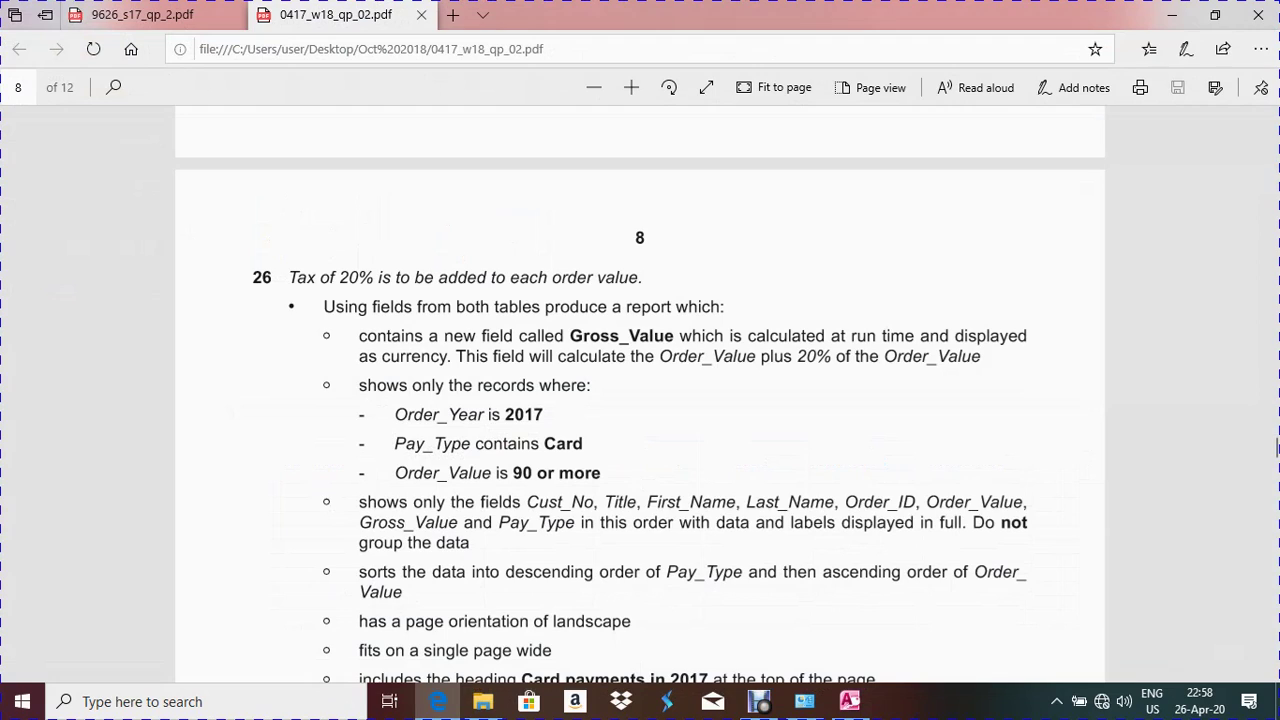
left_click_drag(324, 500, 254, 572)
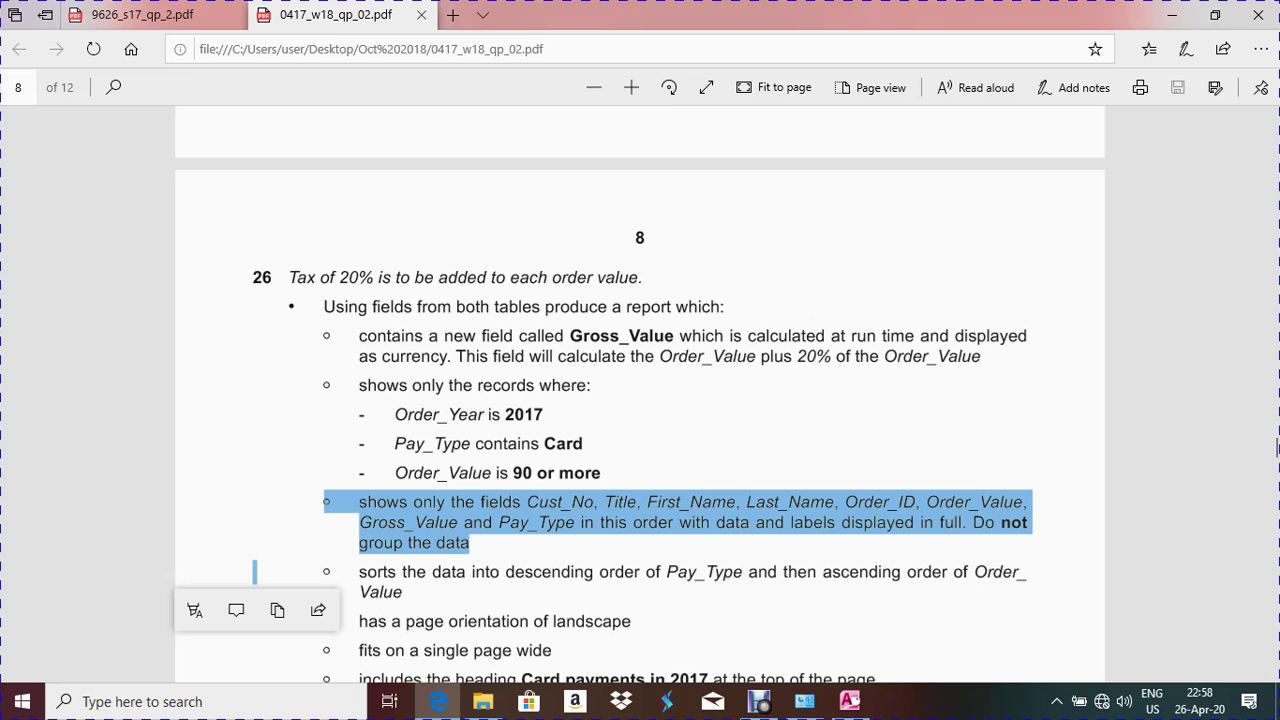
key("alt+Tab")
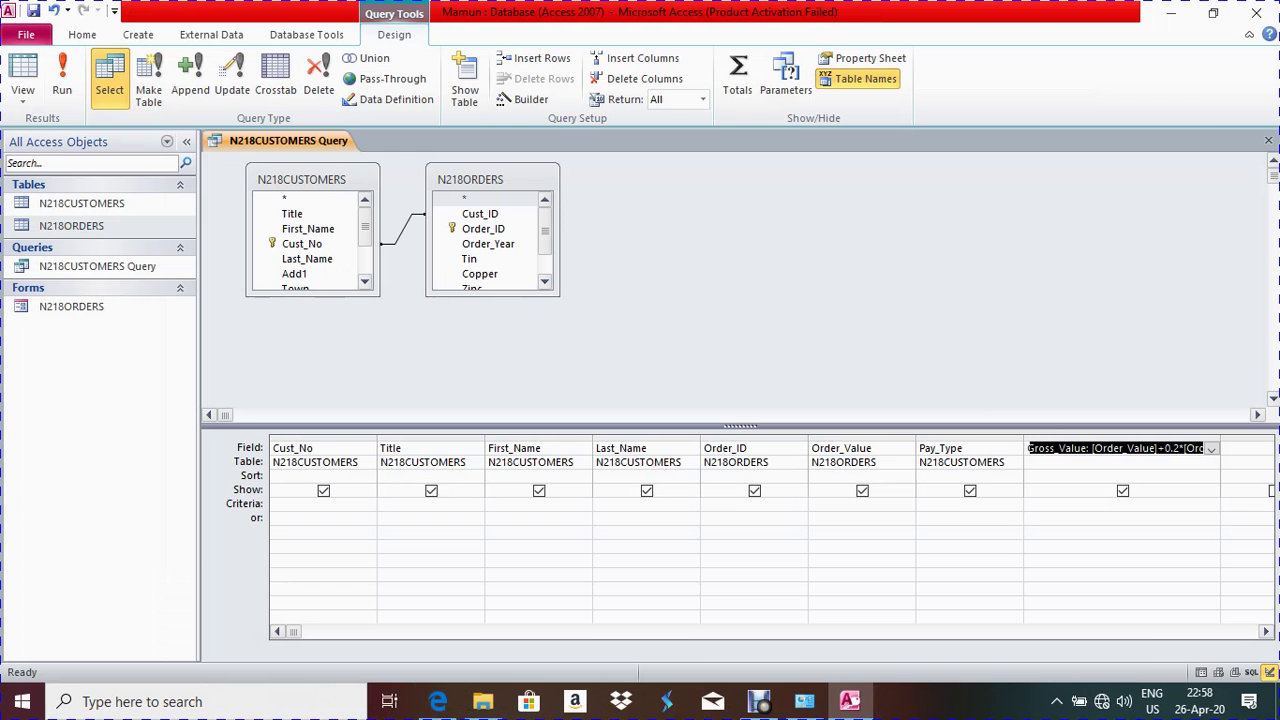
scroll(745, 530, "right", 4)
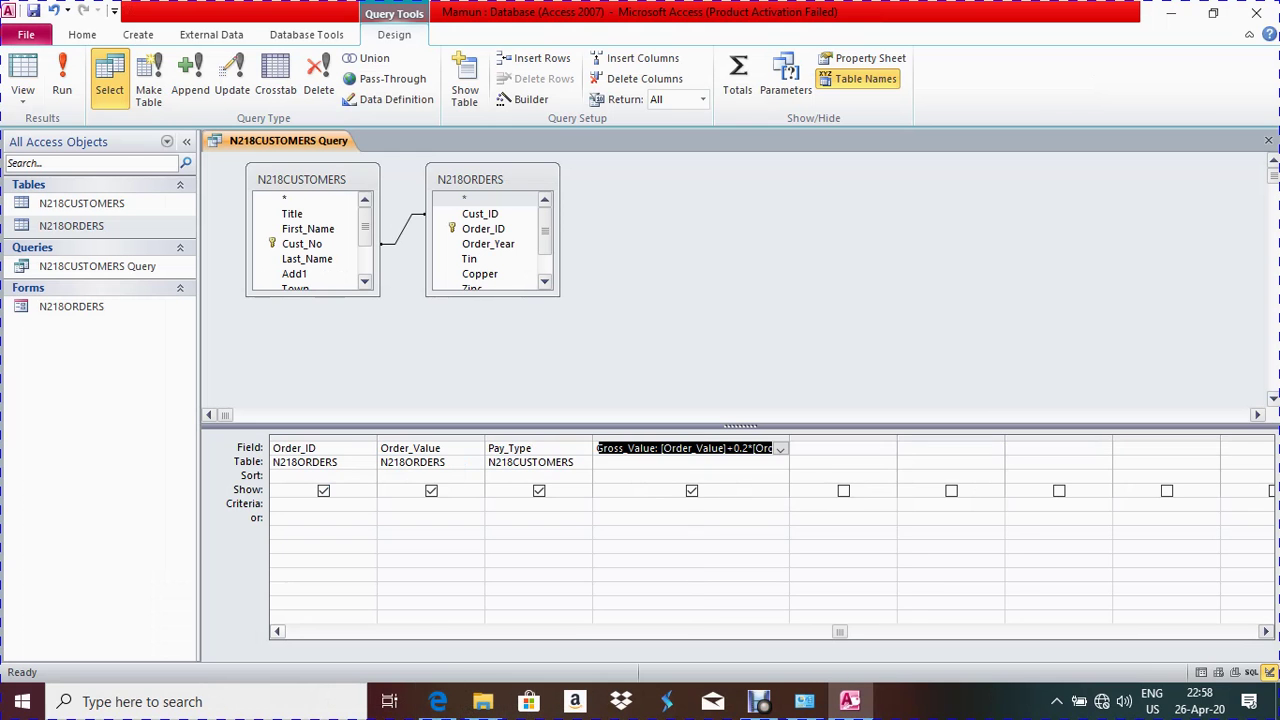
left_click(843, 448)
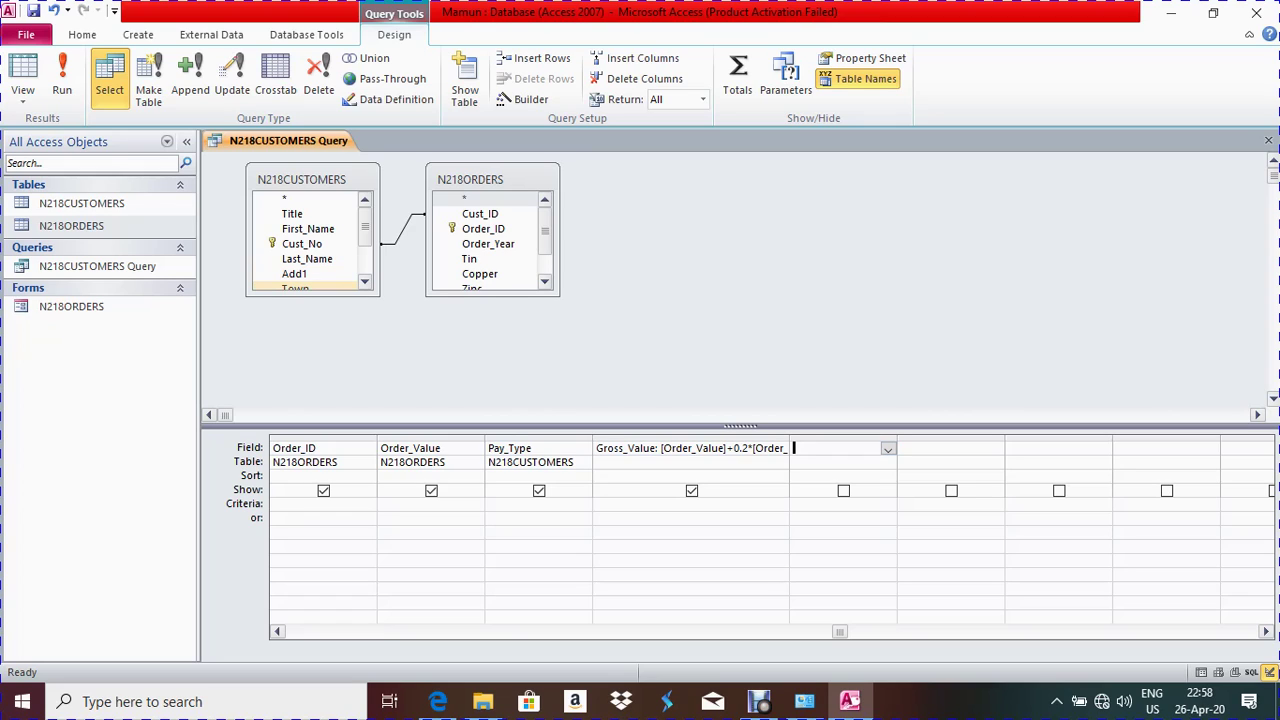
Enlarge both field lists, add Order_Year from N218ORDERS, and check the N218ORDERS table data
left_click_drag(312, 296, 312, 362)
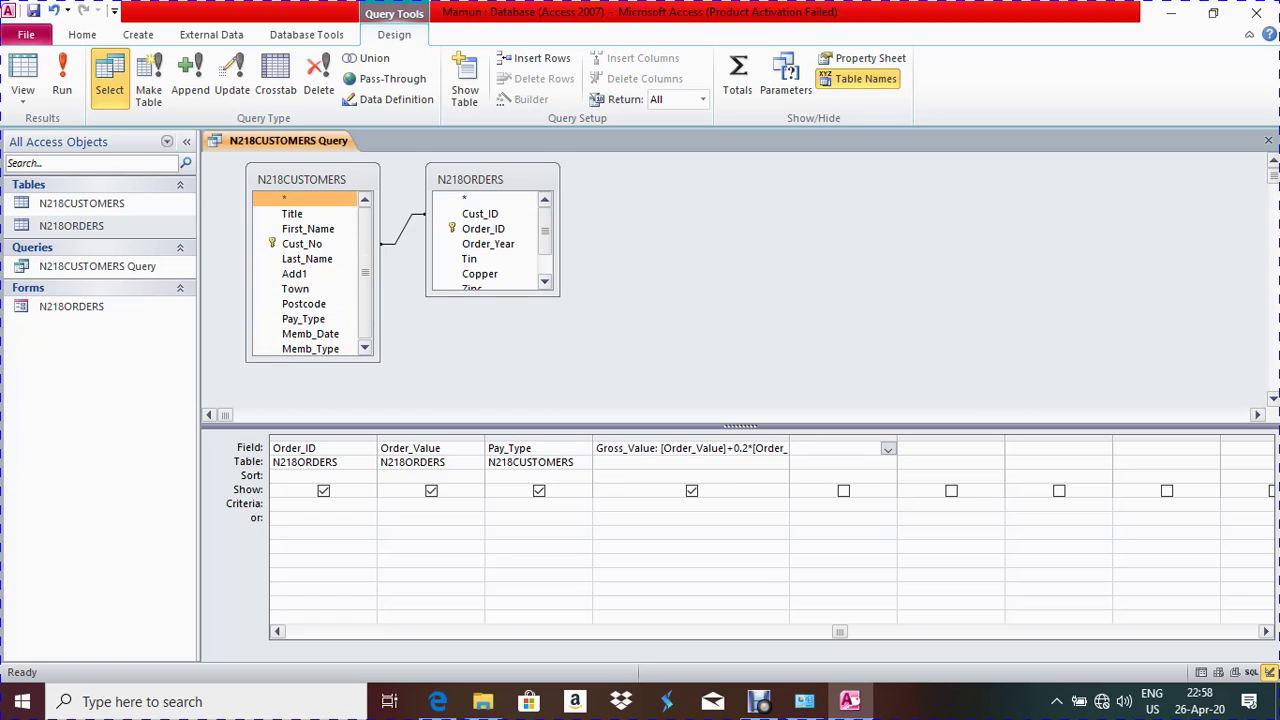
left_click_drag(492, 296, 492, 364)
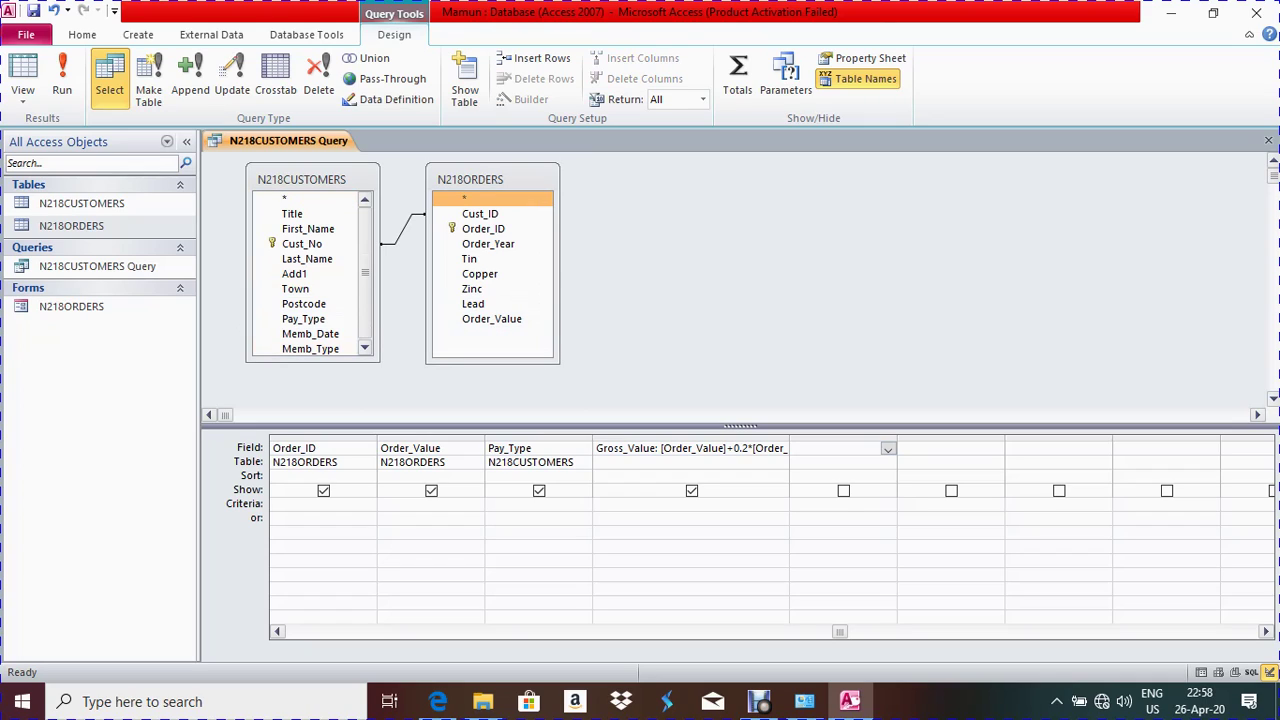
left_click(488, 243)
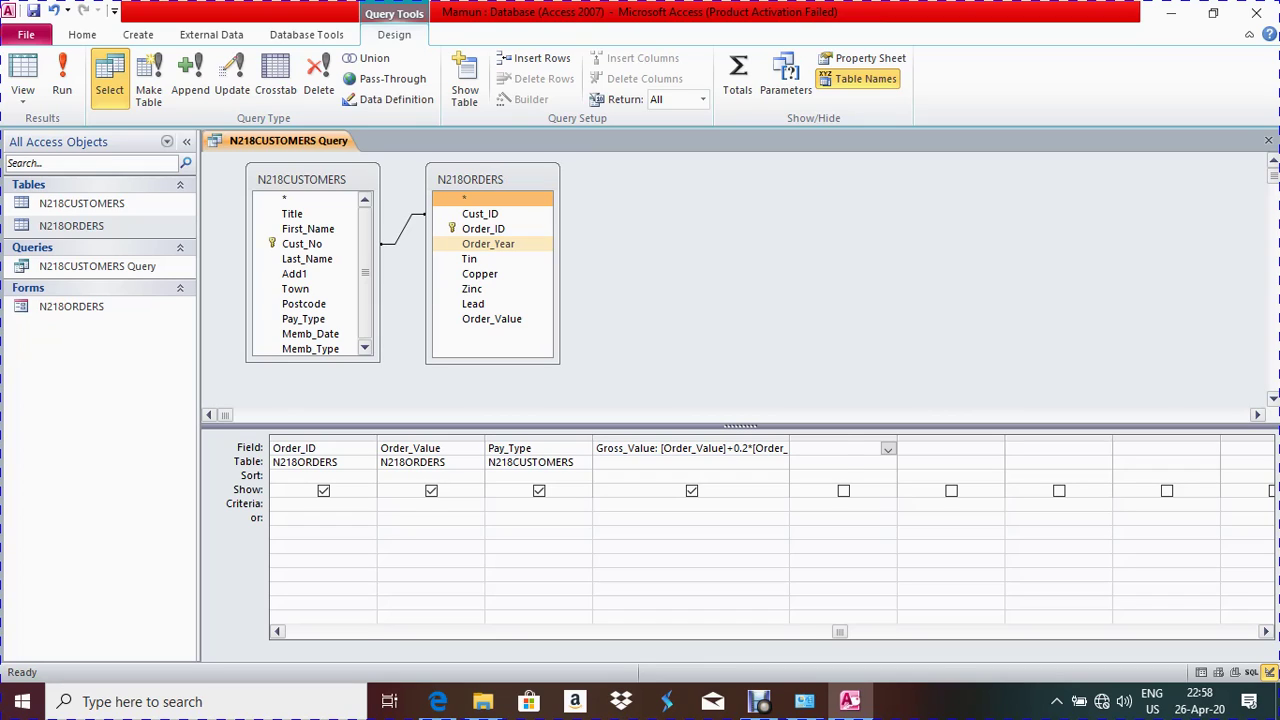
double_click(488, 243)
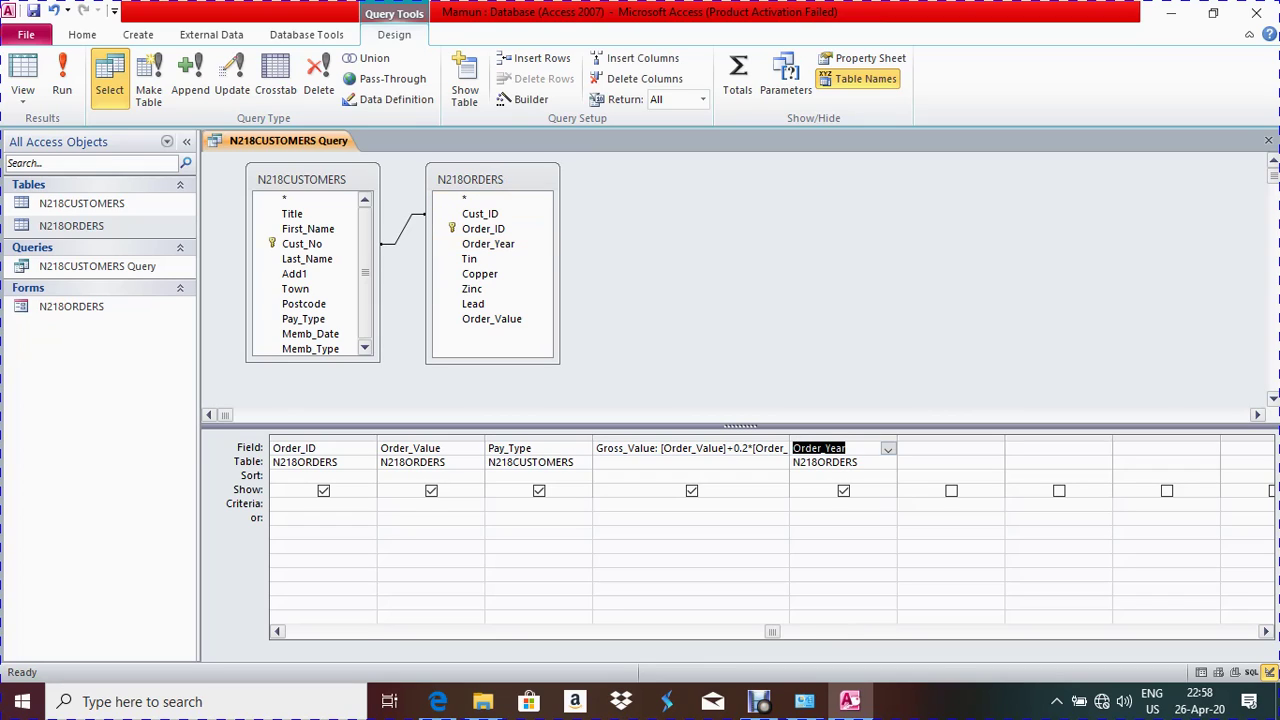
left_click(480, 273)
left_click(488, 243)
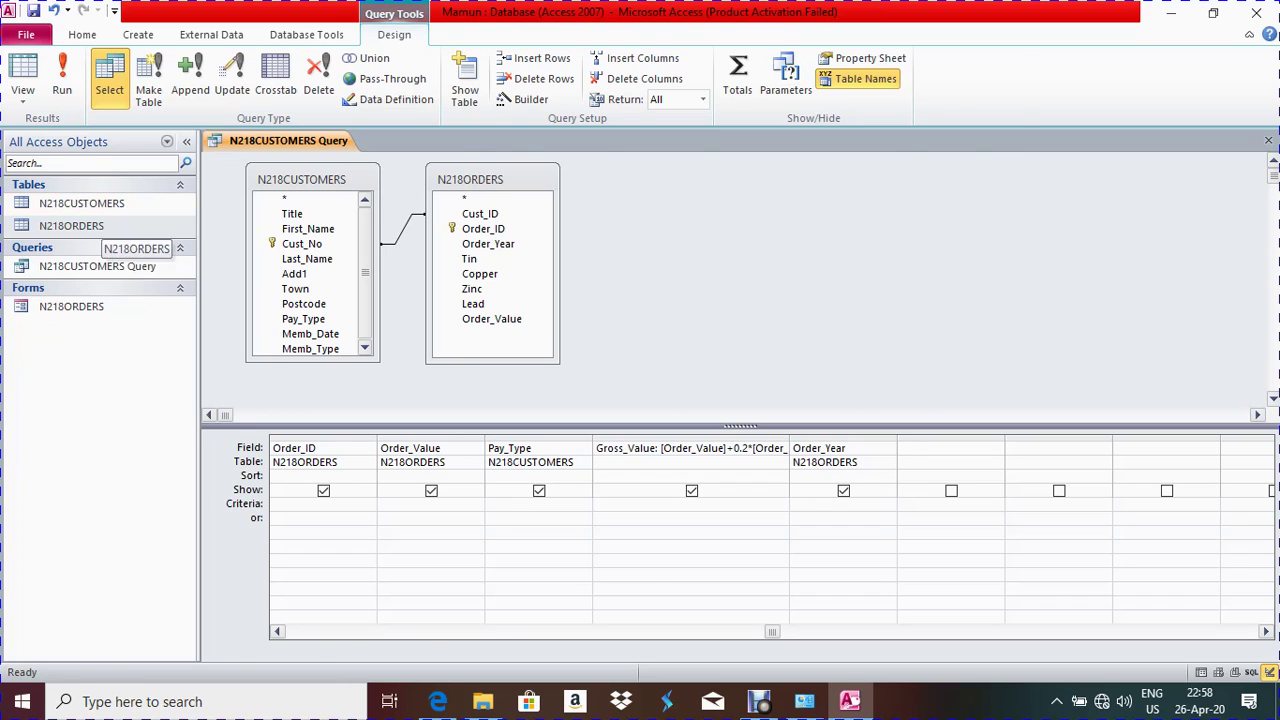
double_click(71, 225)
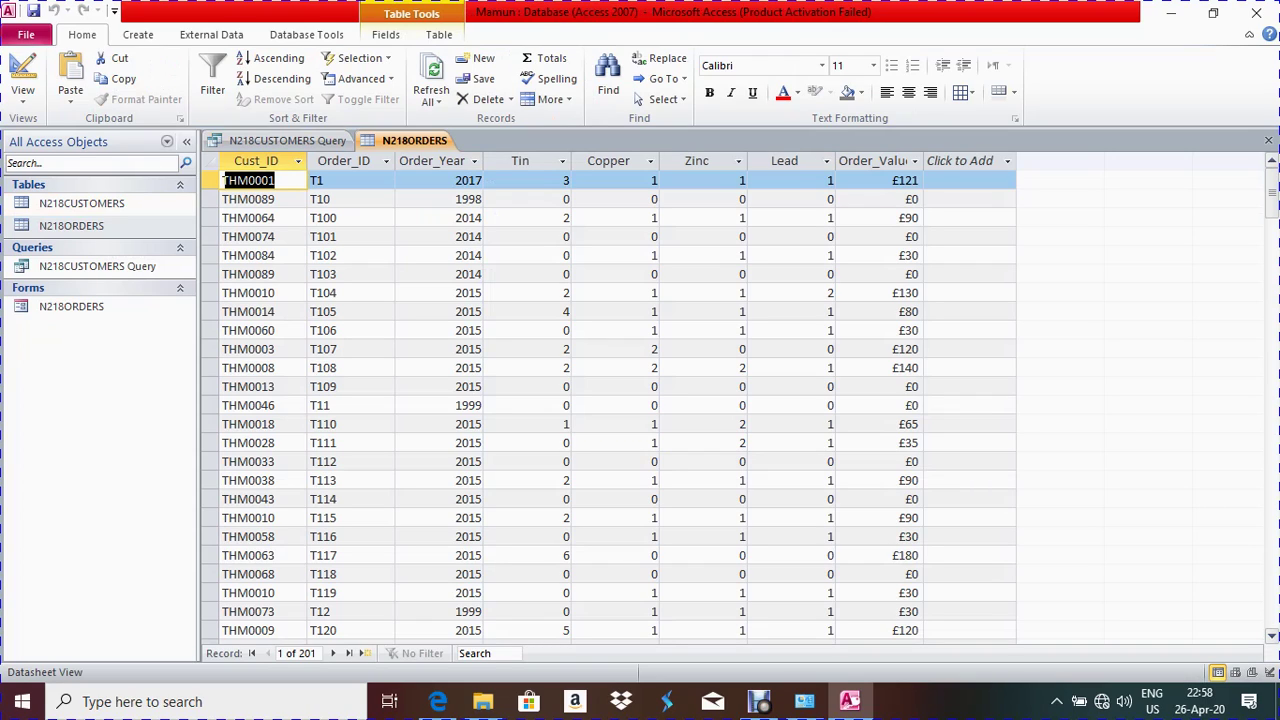
key("ctrl+F4")
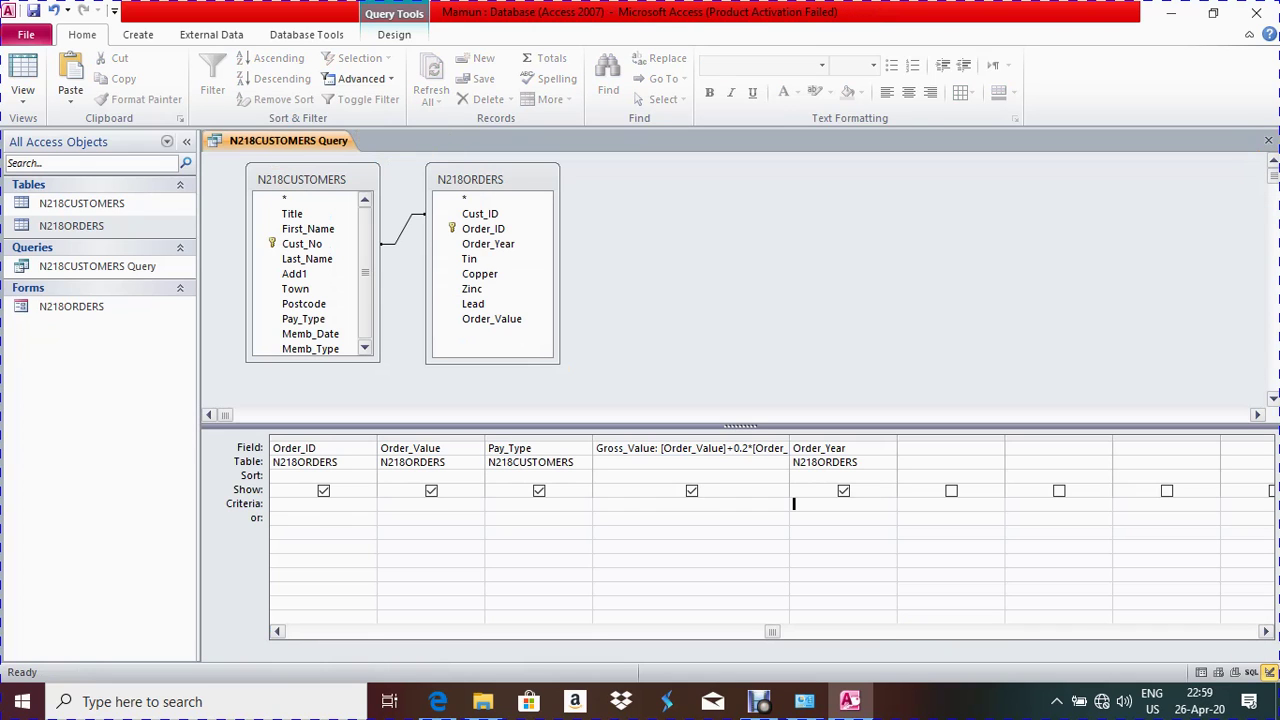
key("alt+Tab")
left_click(849, 701)
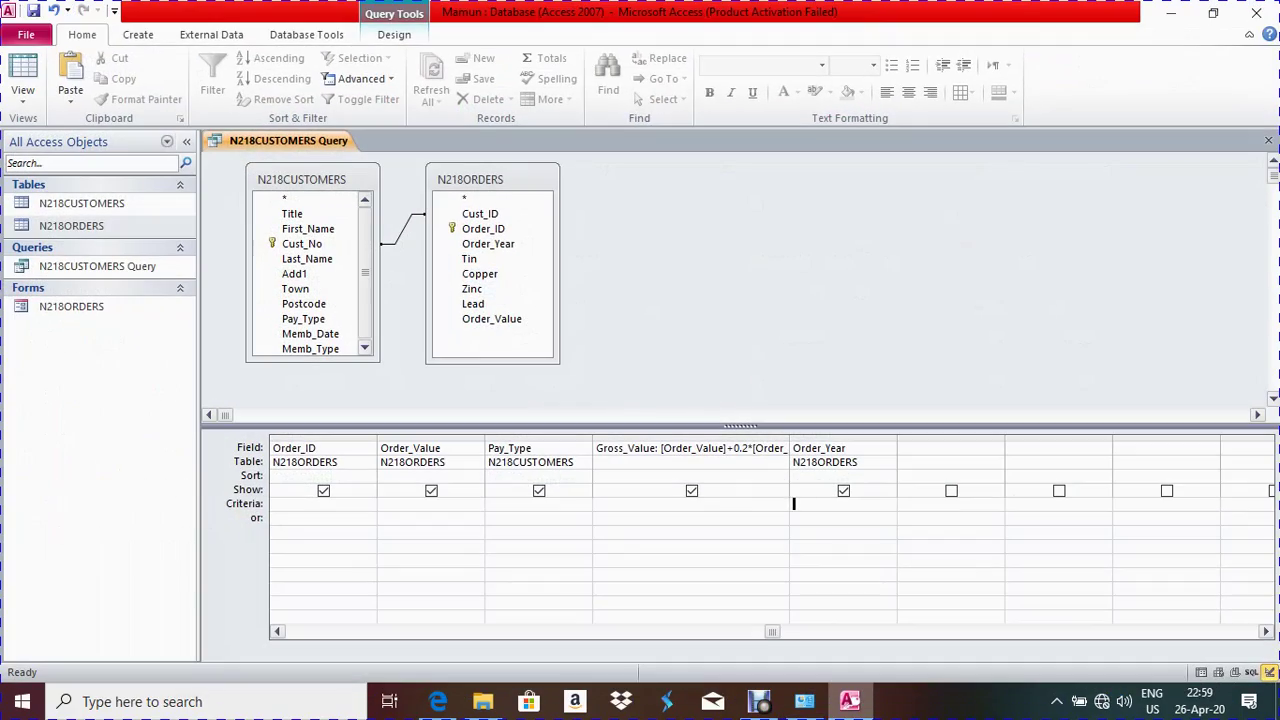
Set Order_Year's criterion to 2017 and close the query, saving changes
key("alt+Tab")
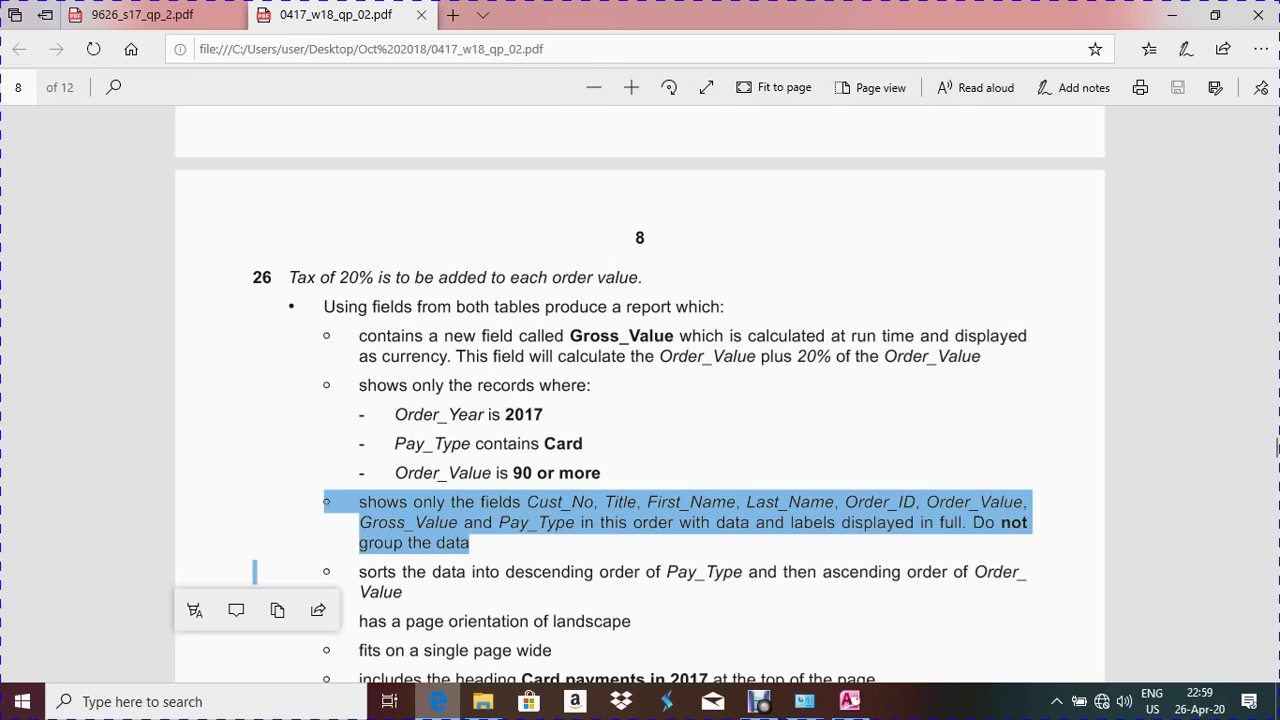
key("alt+Tab")
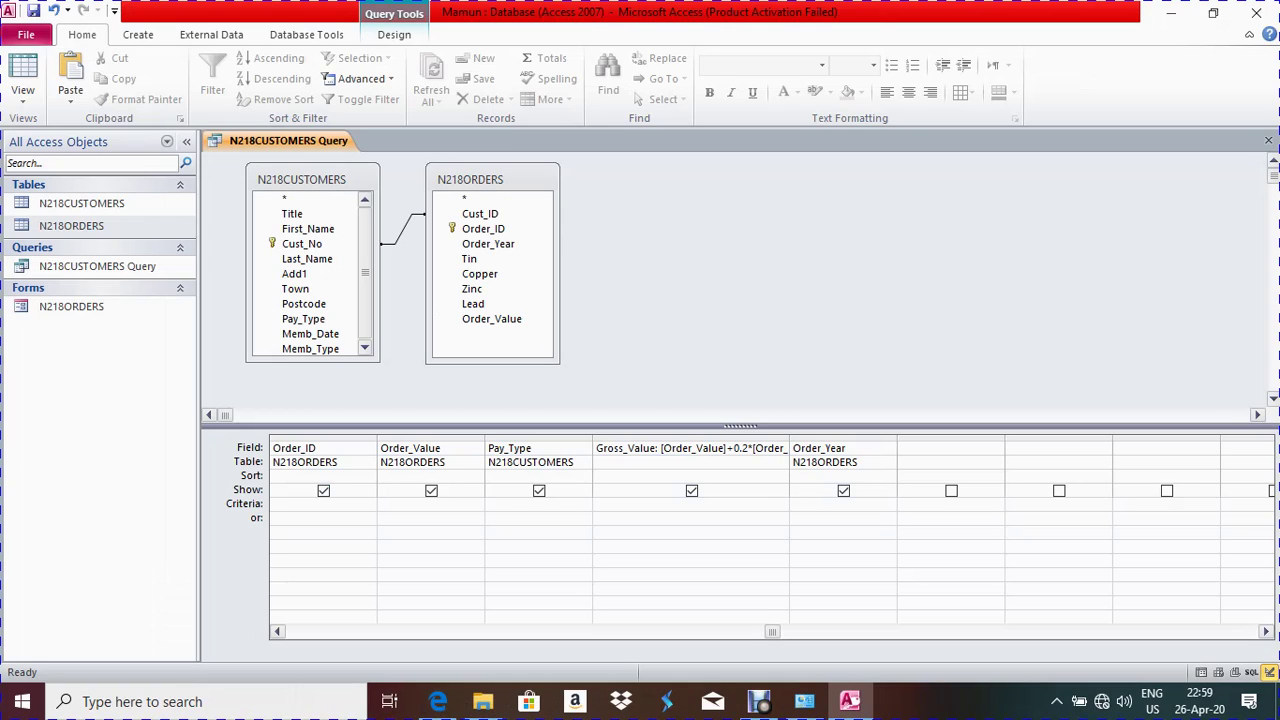
type("2017")
left_click(437, 701)
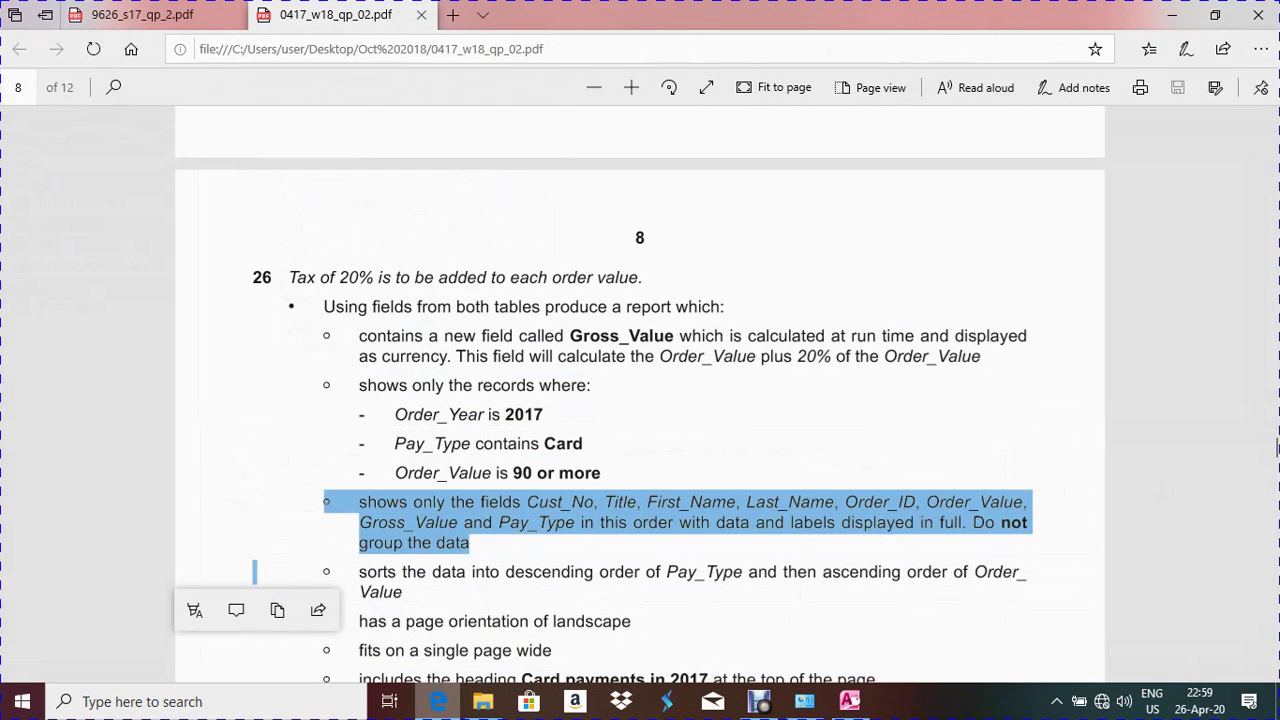
key("alt+Tab")
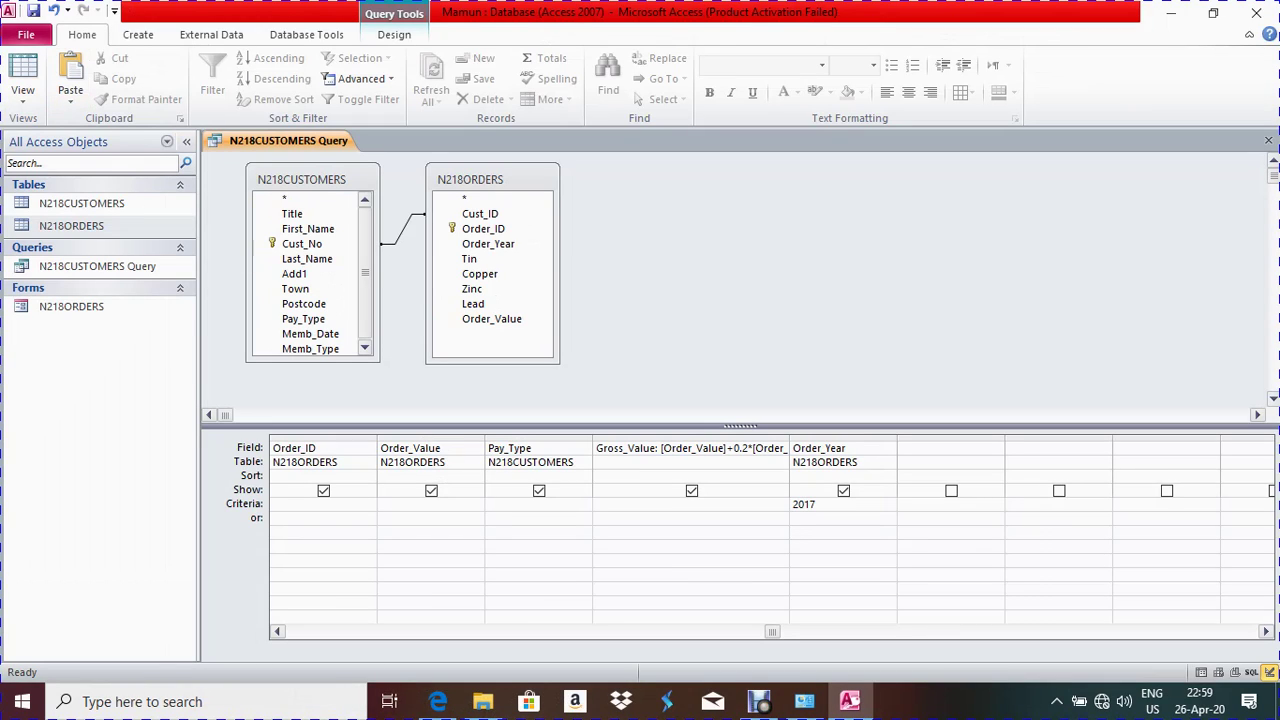
key("ctrl+w")
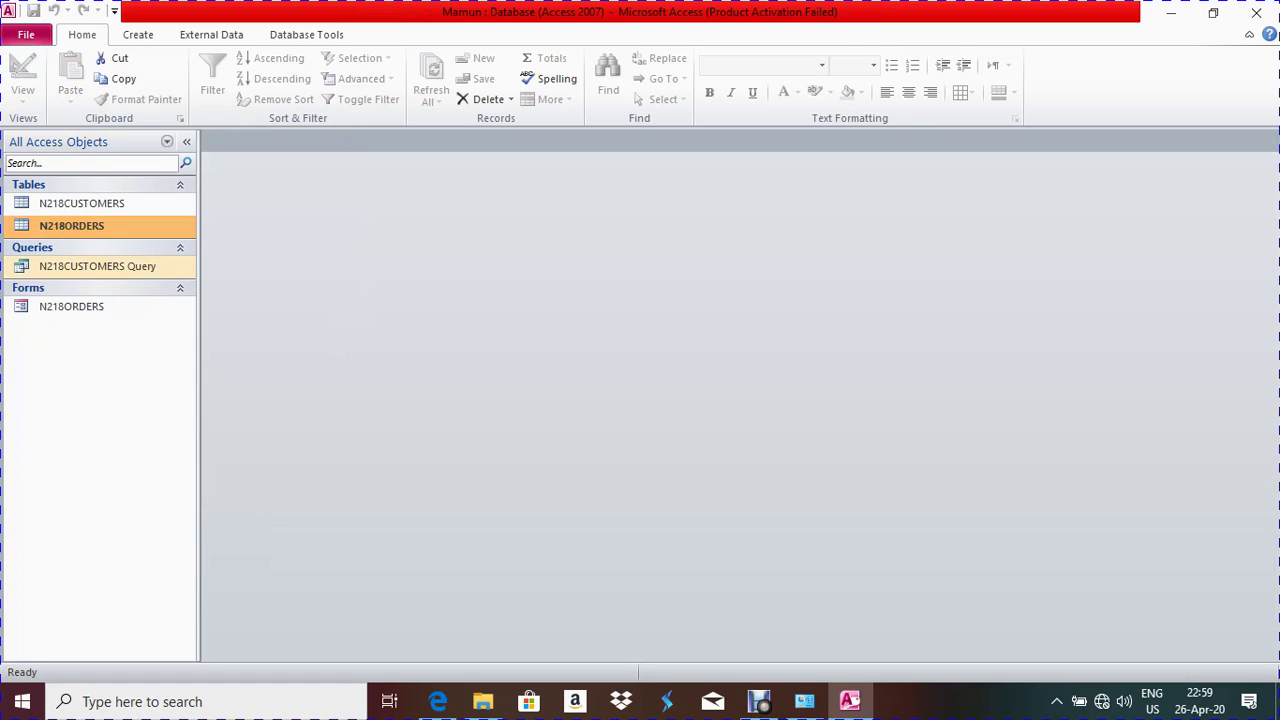
Open N218CUSTOMERS Query to confirm its 63 records from 2017, then return to Design View
double_click(97, 266)
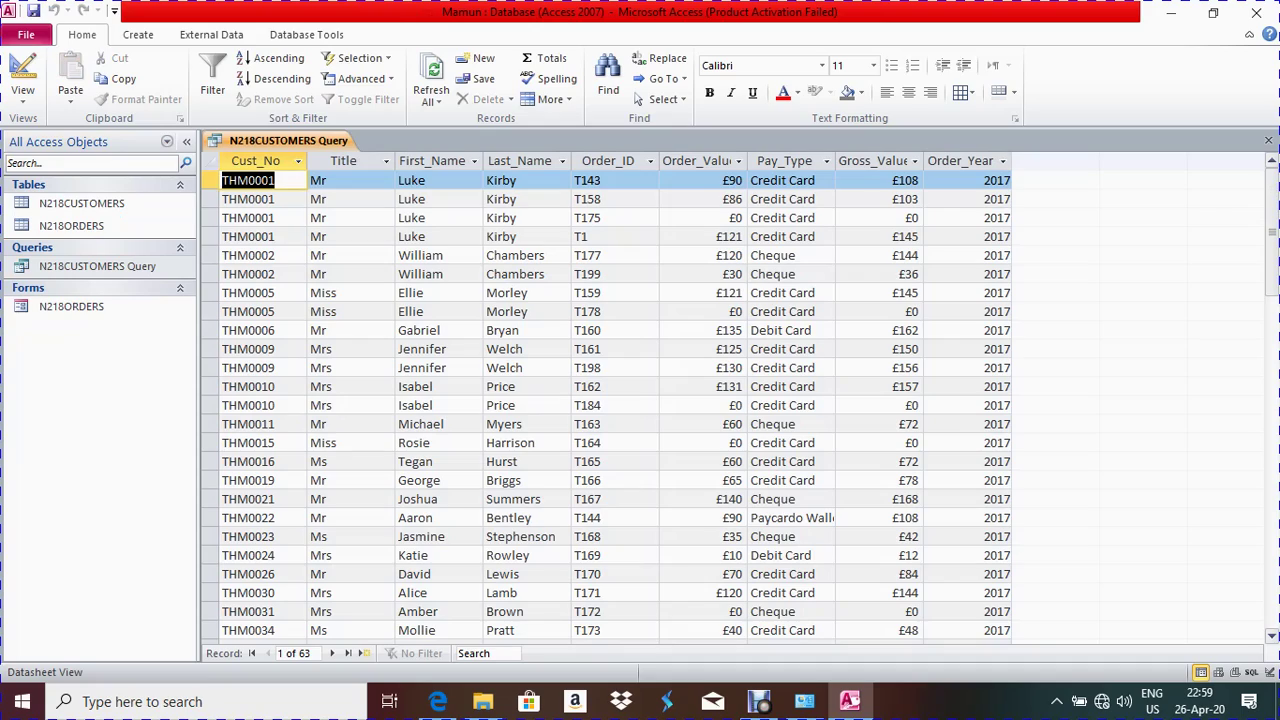
scroll(610, 400, "down", 6)
scroll(610, 400, "down", 7)
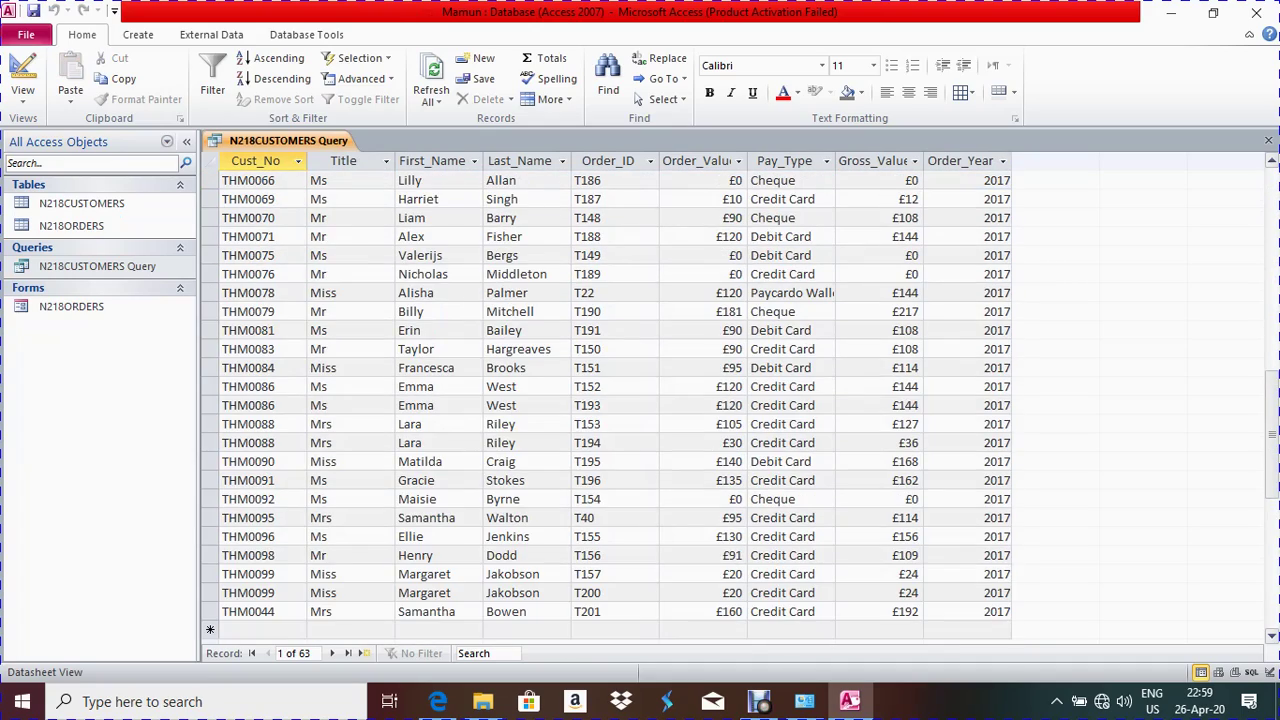
right_click(236, 141)
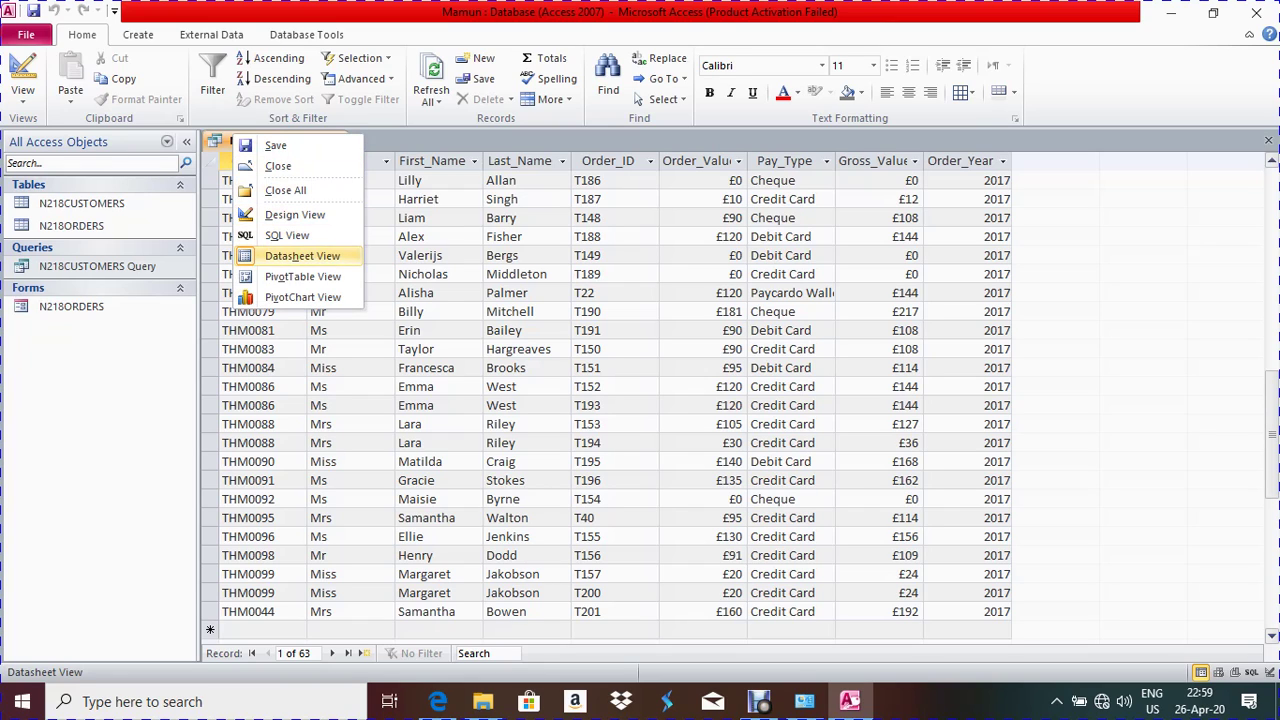
left_click(295, 214)
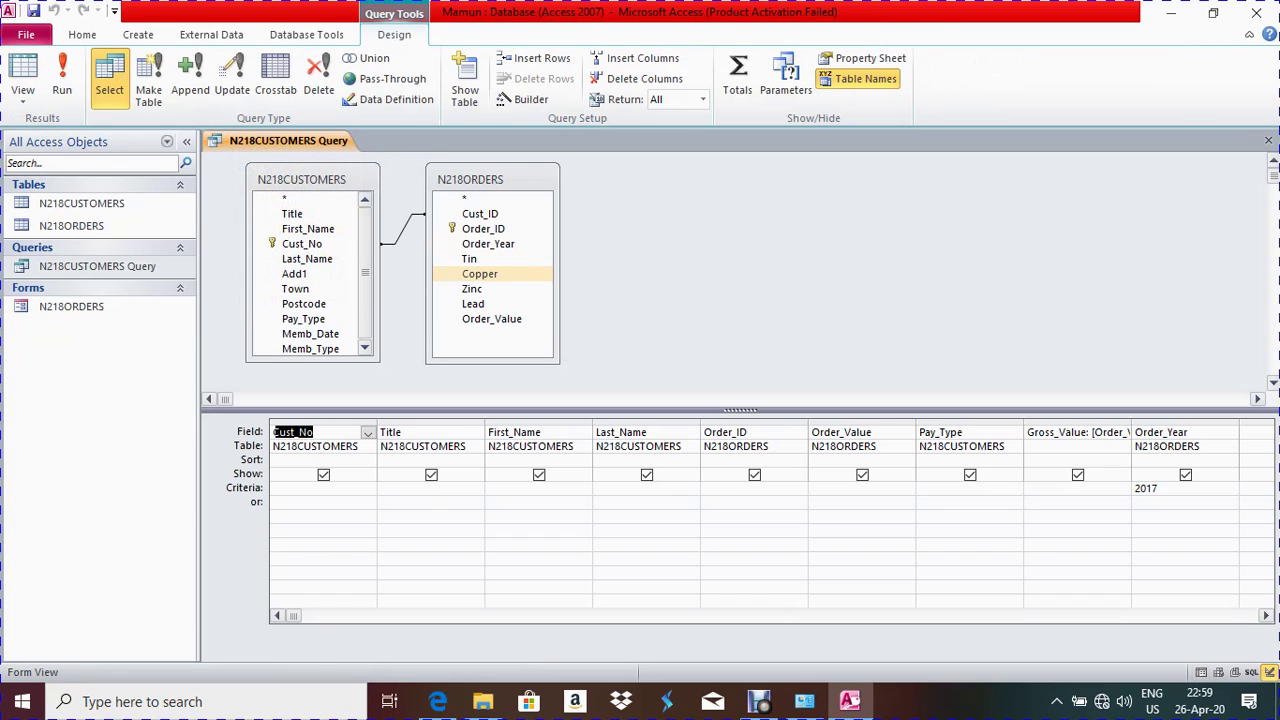
Check the exam's 'Pay_Type contains Card' wording, then select the Pay_Type Criteria cell in Access
mouse_move(437, 701)
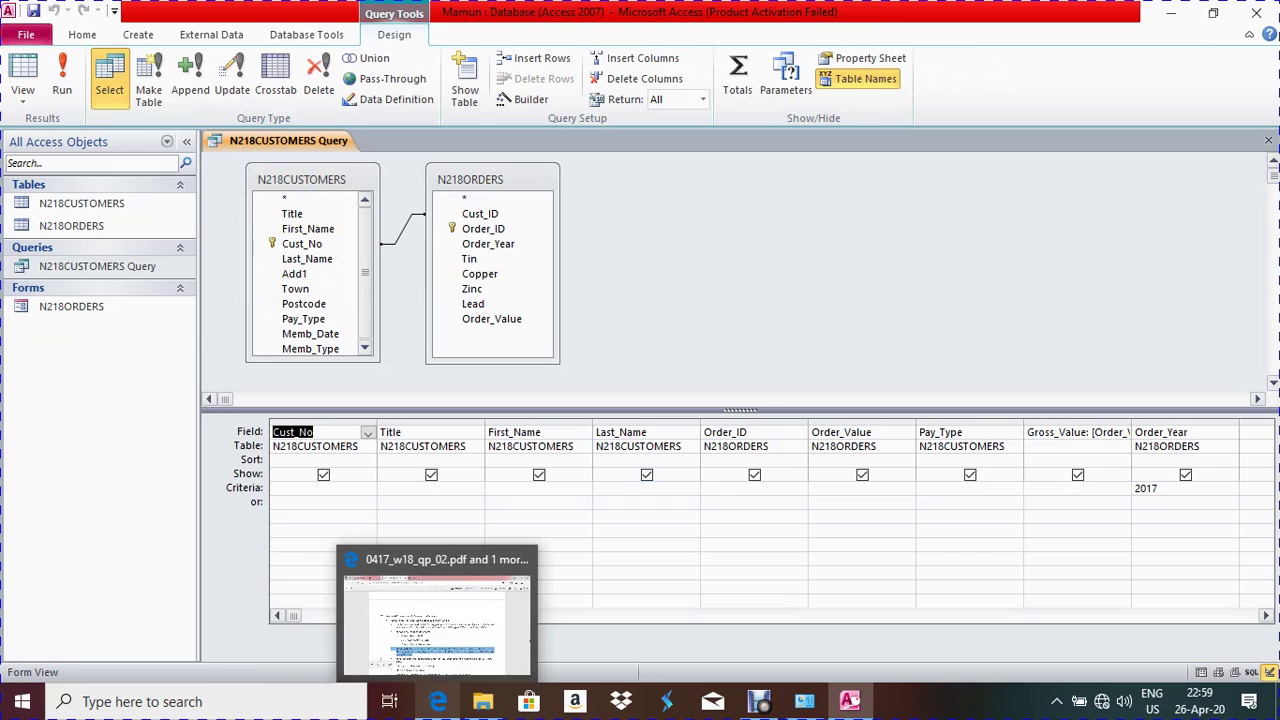
left_click(437, 620)
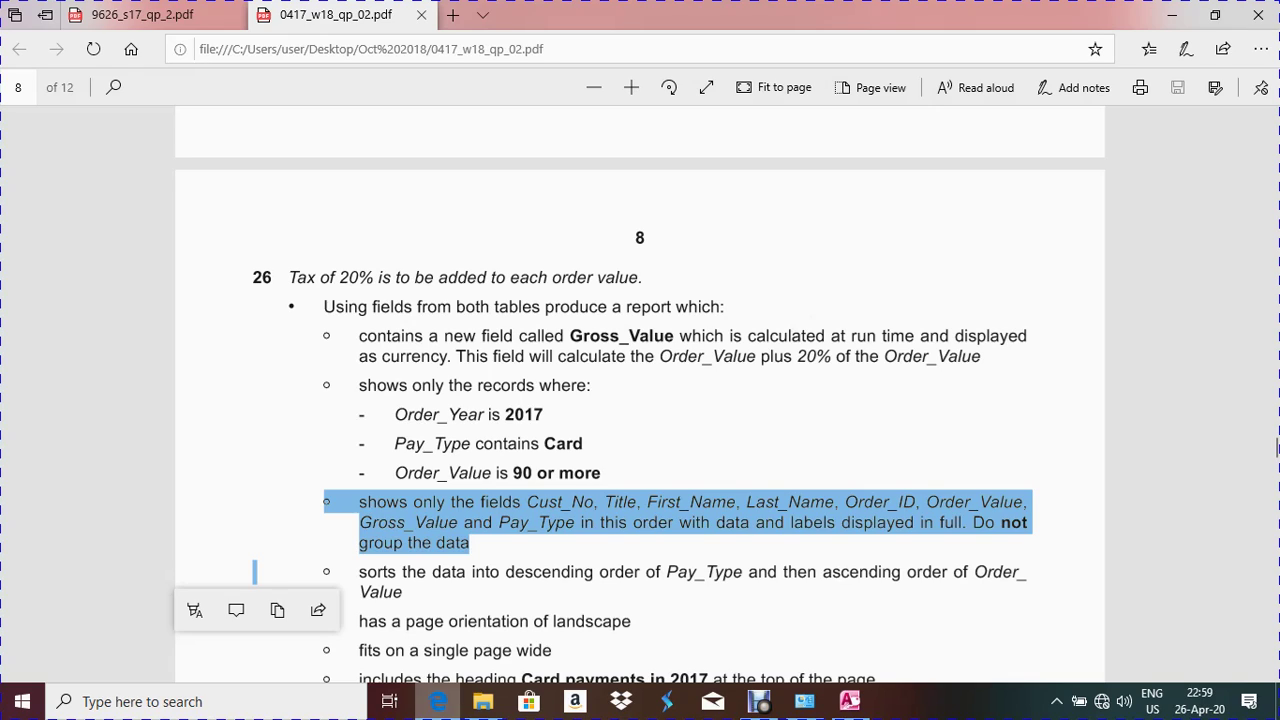
left_click(1277, 450)
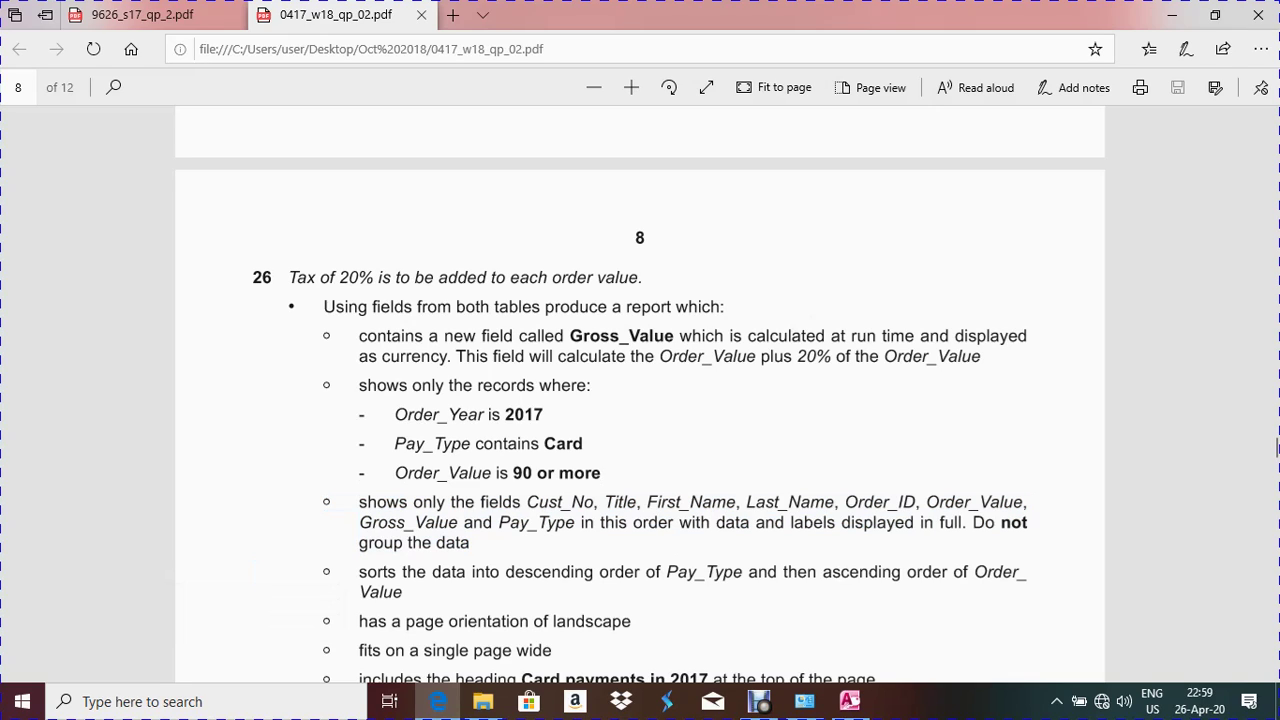
double_click(506, 443)
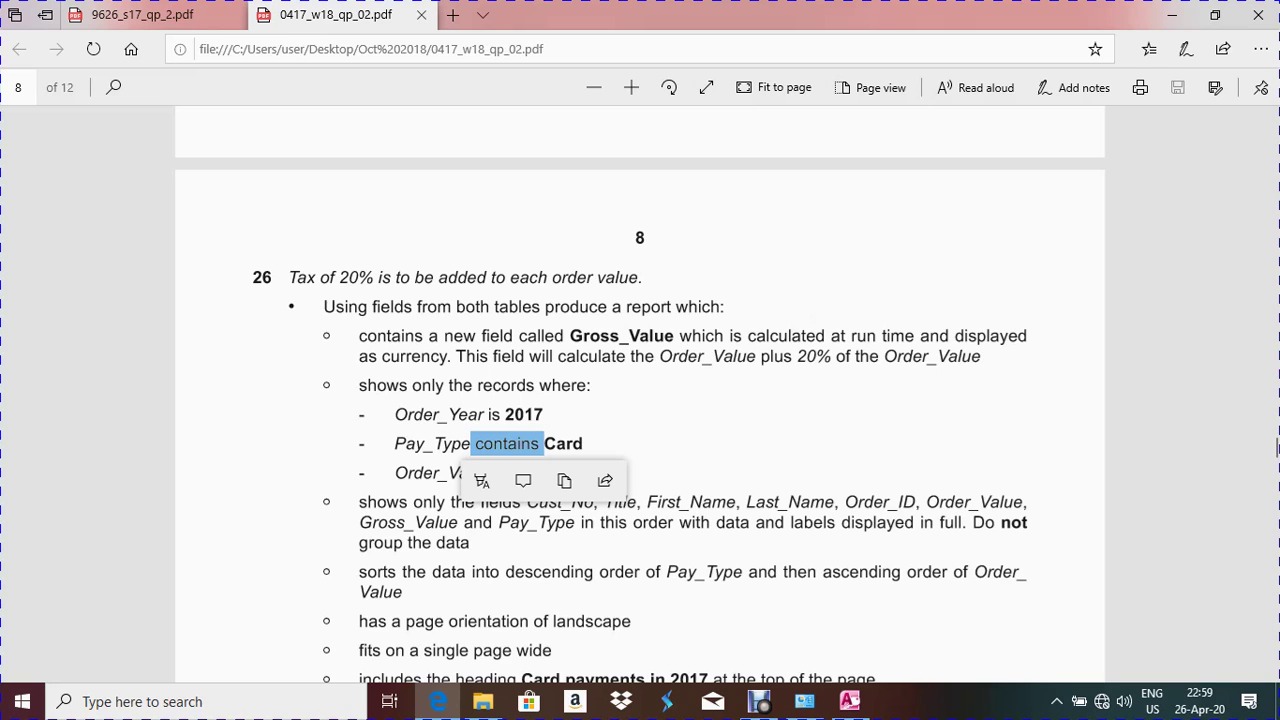
left_click(849, 701)
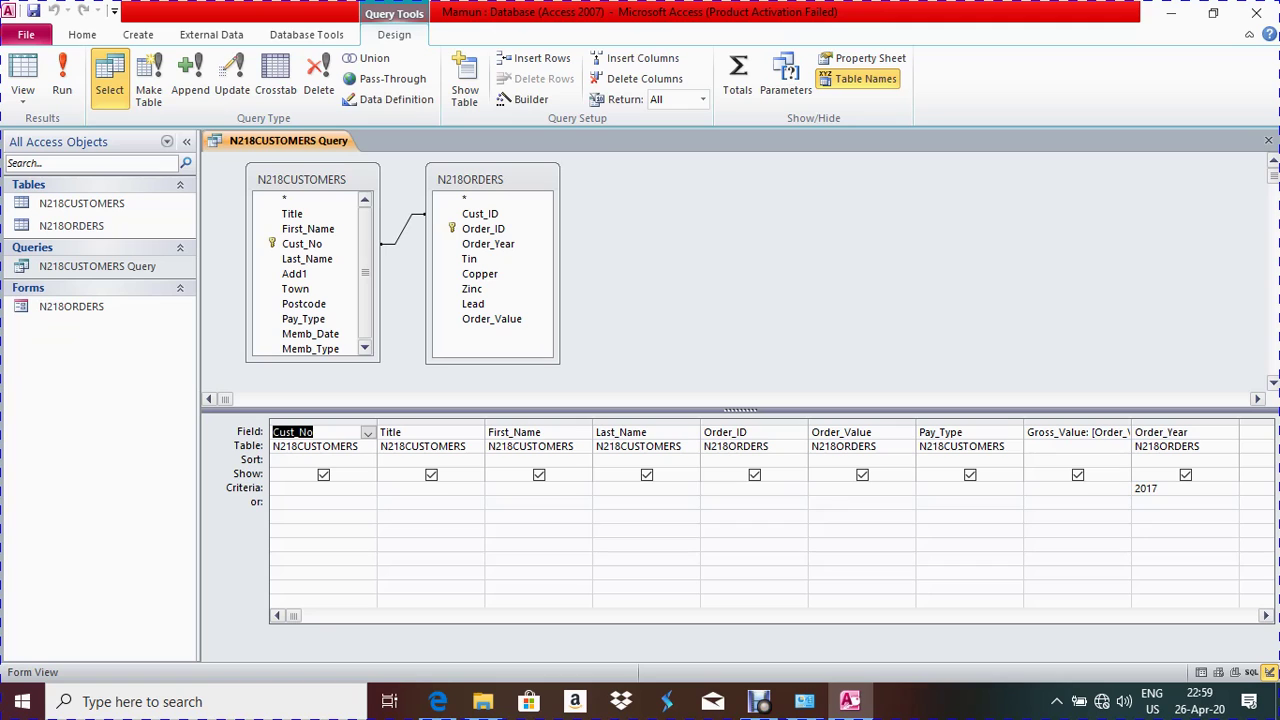
left_click(438, 701)
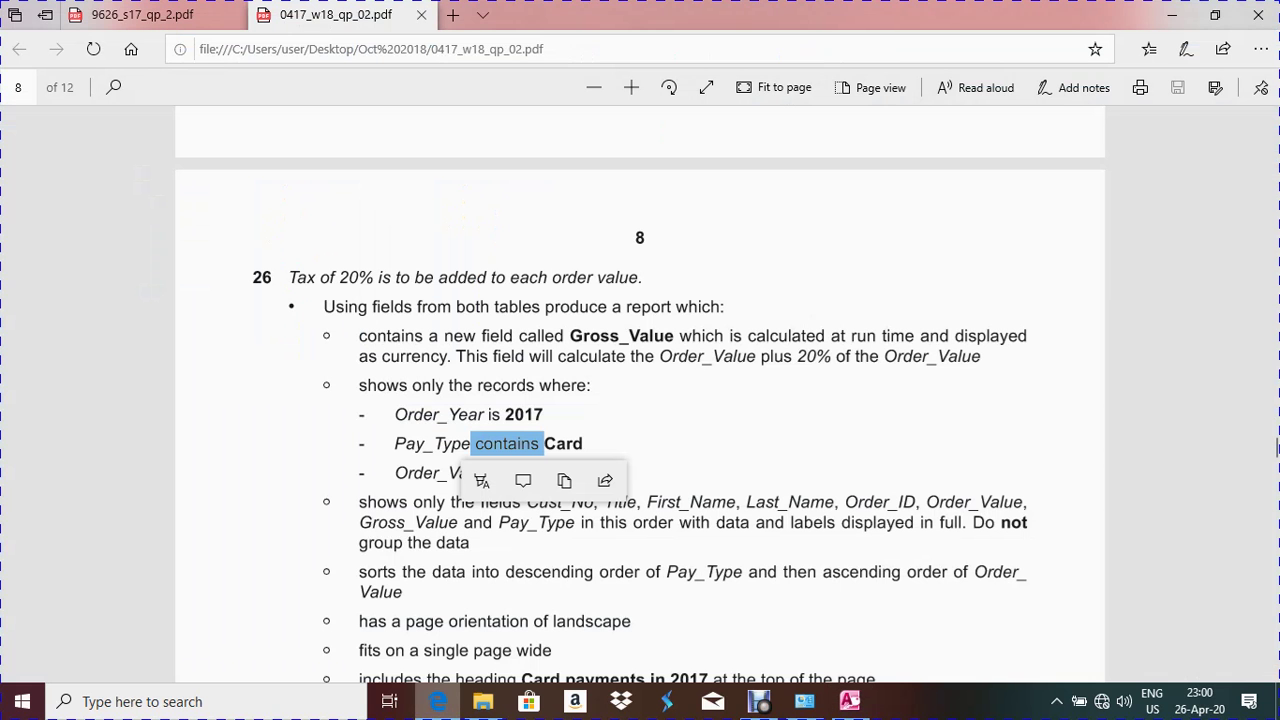
key("alt+Tab")
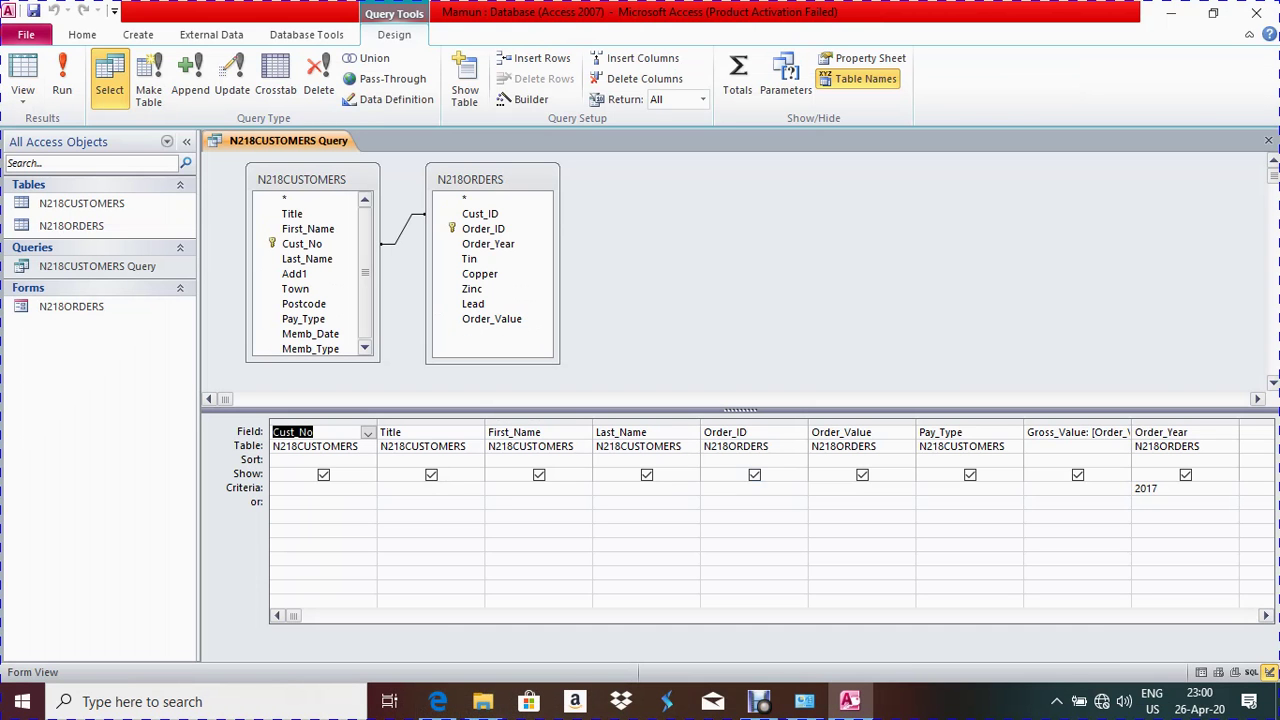
left_click(921, 487)
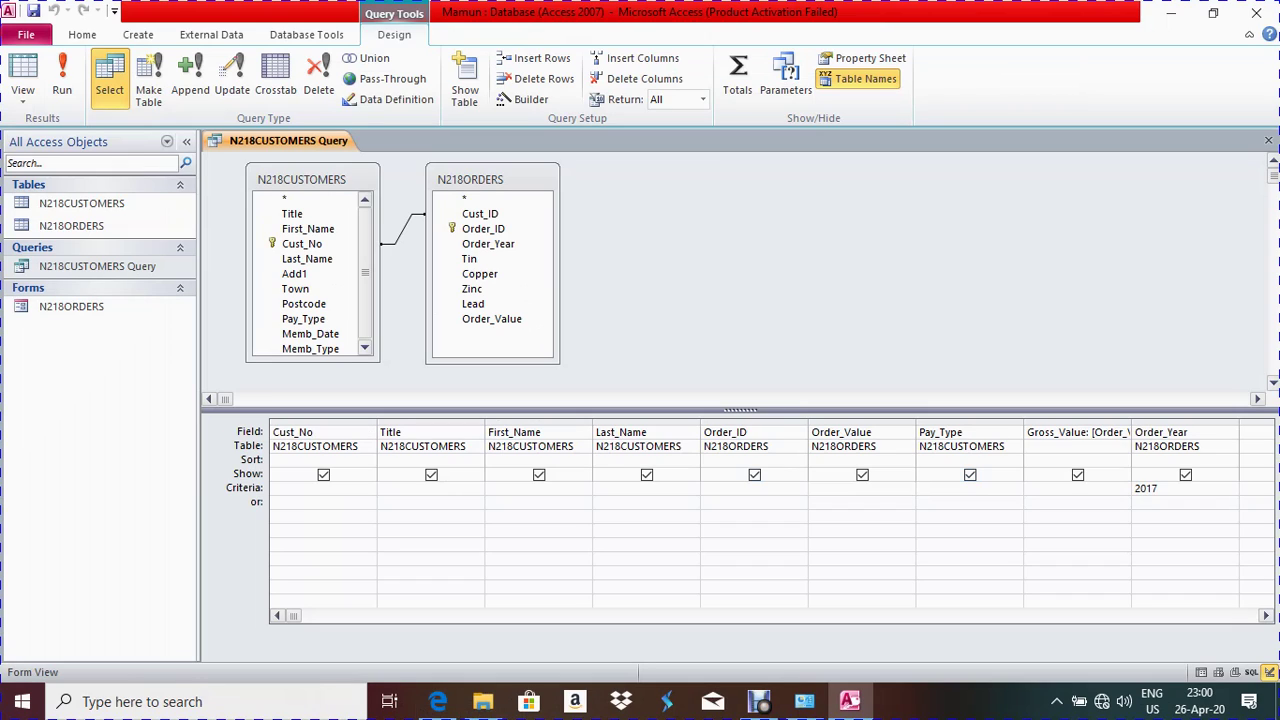
Enter **Card** as Pay_Type's criterion, run the query to review 51 records, return to design
type("**Car")
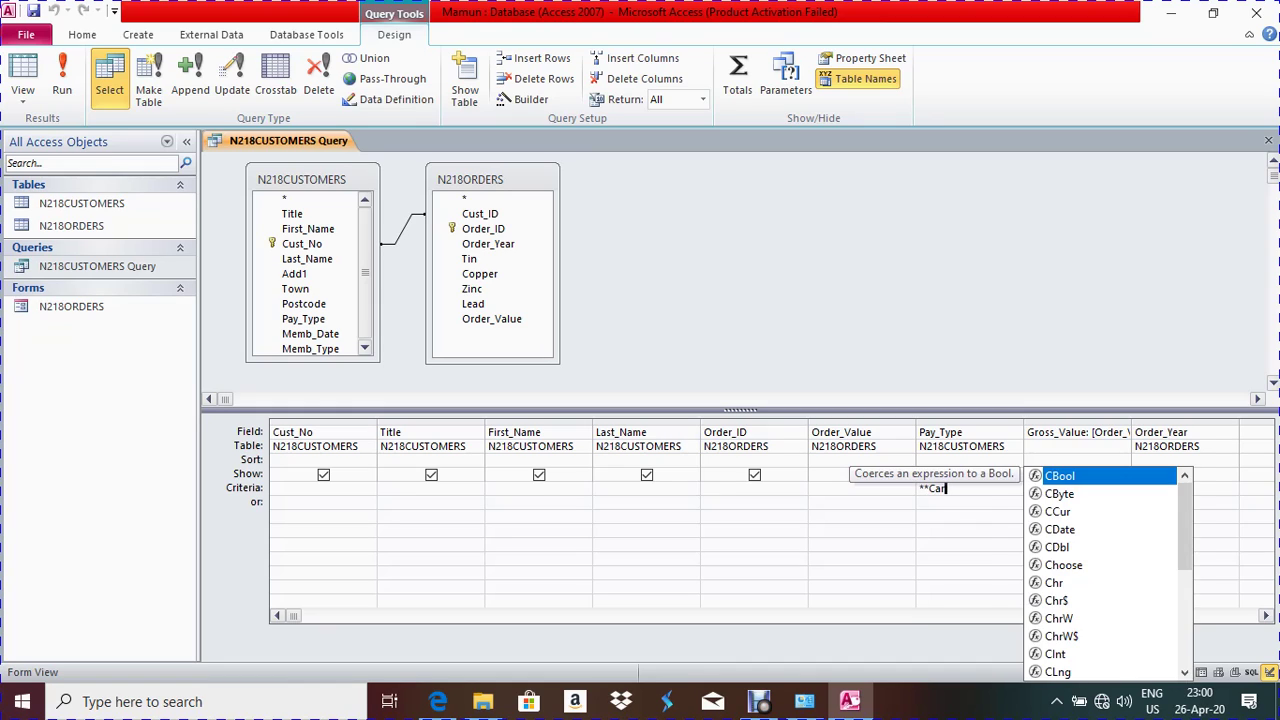
type("d**")
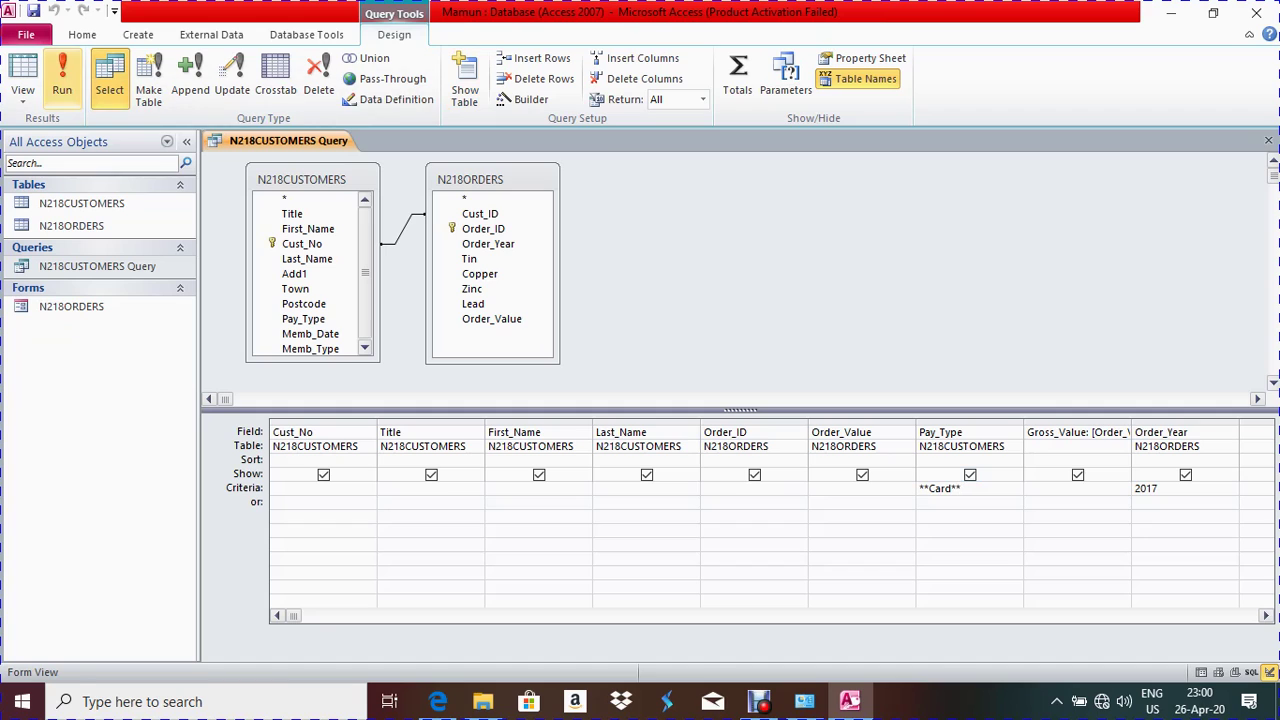
left_click(62, 78)
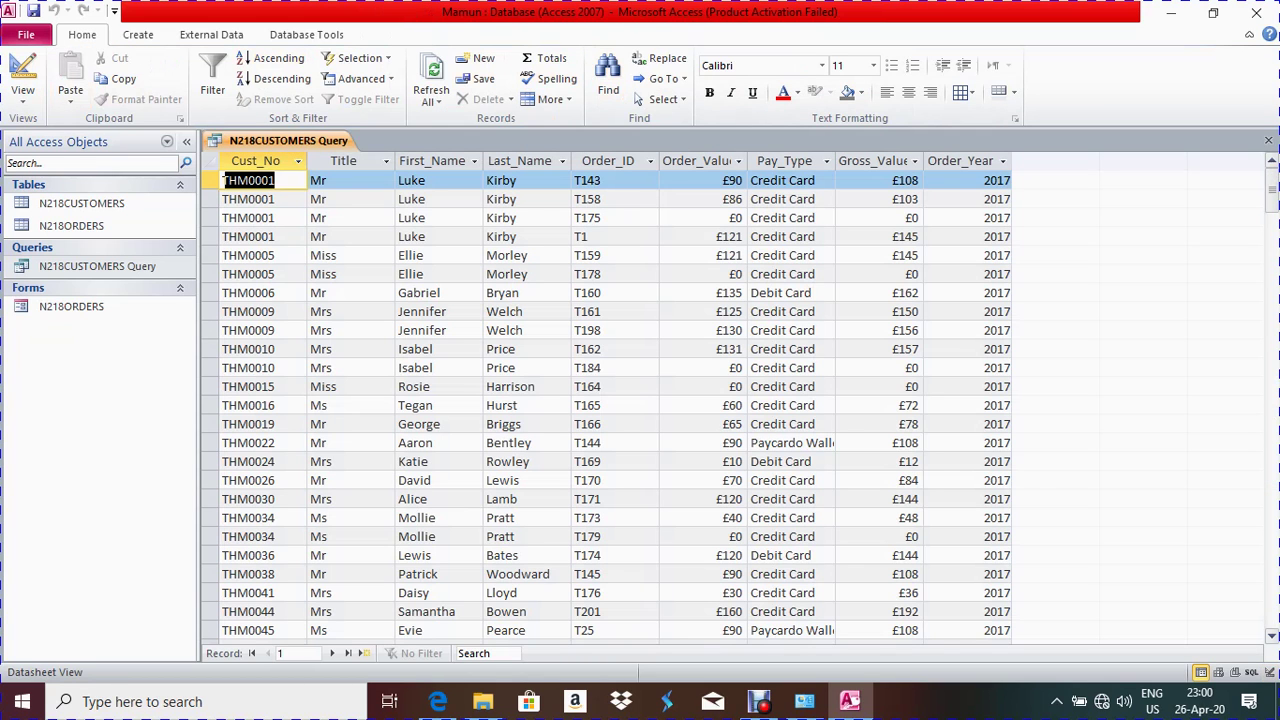
scroll(600, 400, "down", 3)
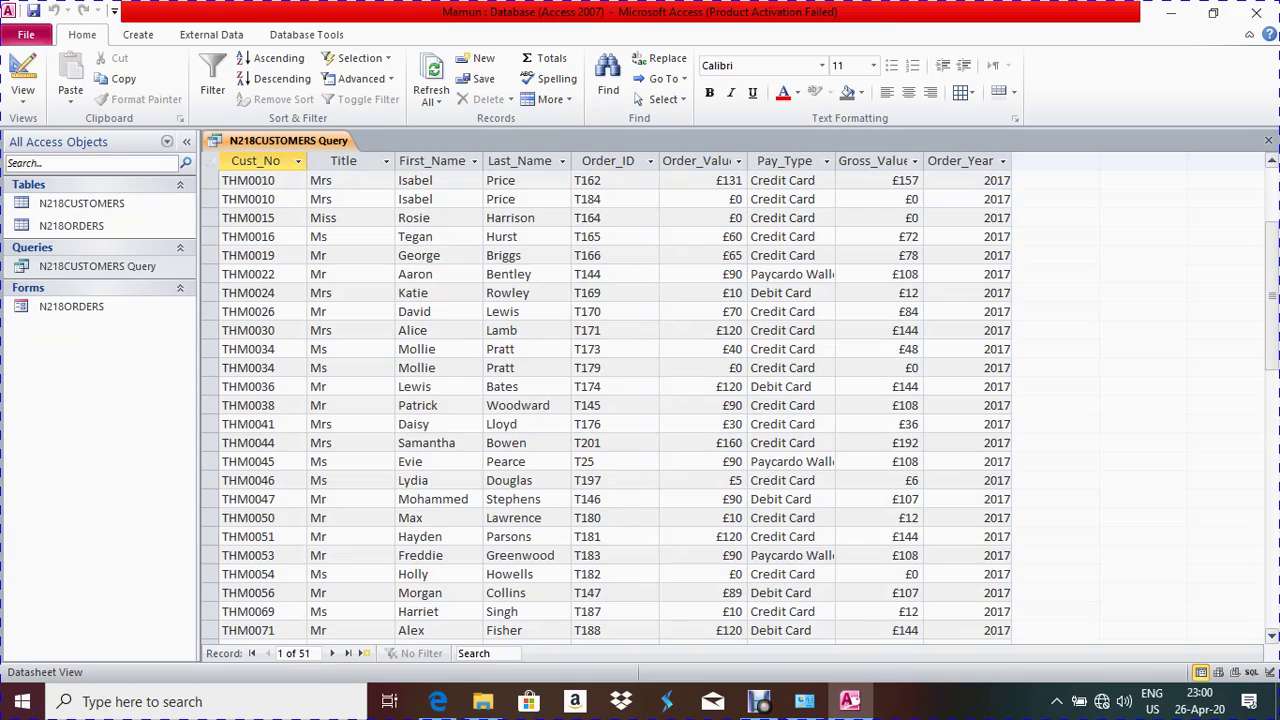
scroll(605, 405, "down", 8)
scroll(605, 405, "up", 5)
scroll(605, 405, "up", 6)
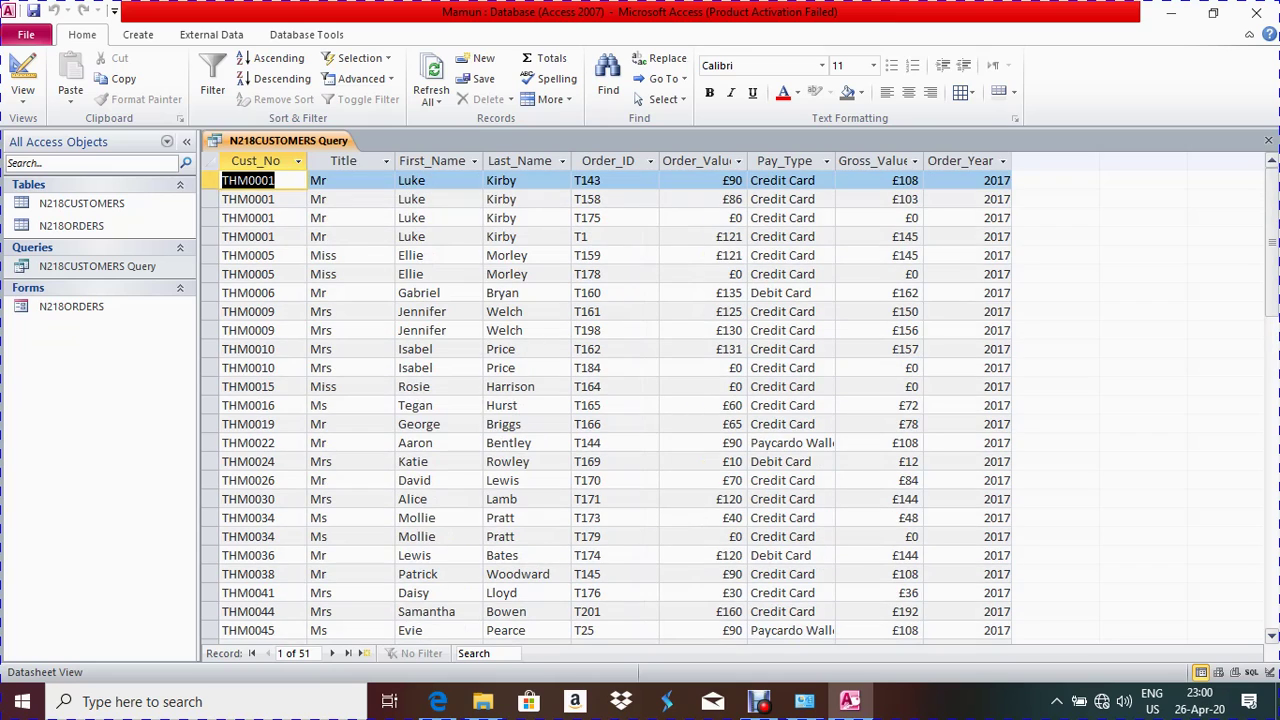
left_click(22, 70)
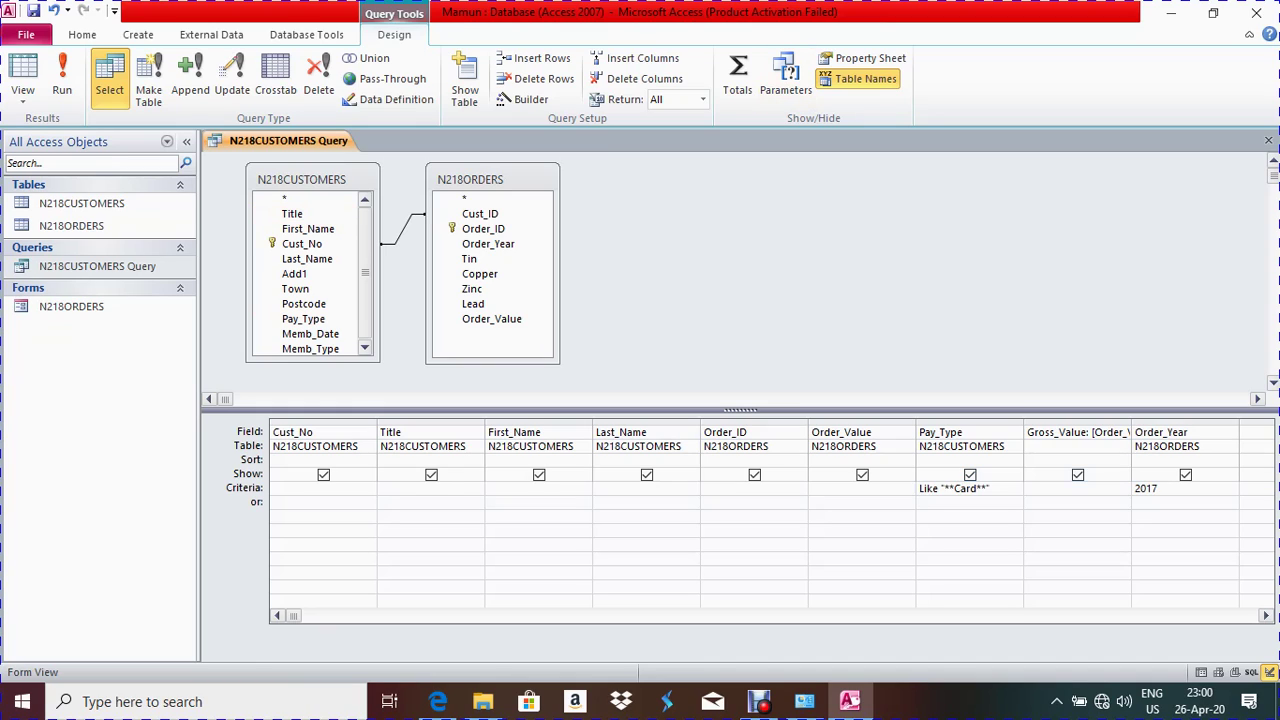
Enter a >=90 criterion in the Order_Value column of the query design
key("alt+Tab")
key("Escape")
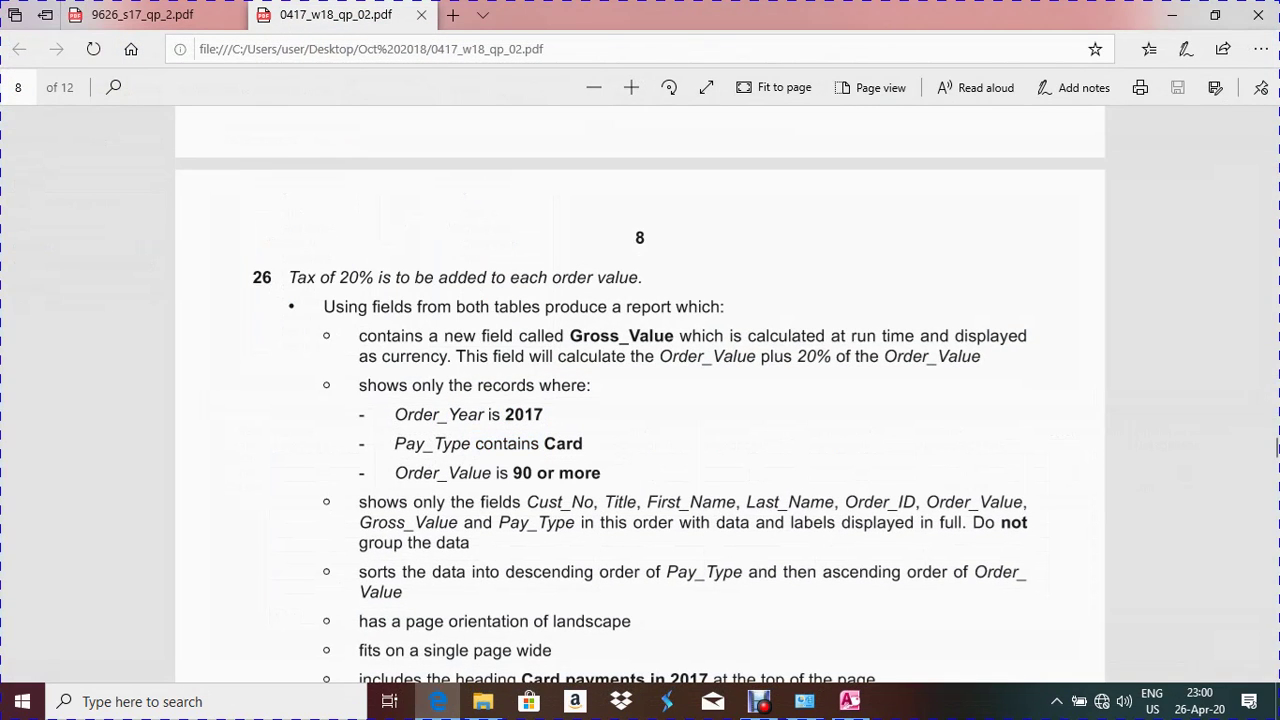
key("alt+Tab")
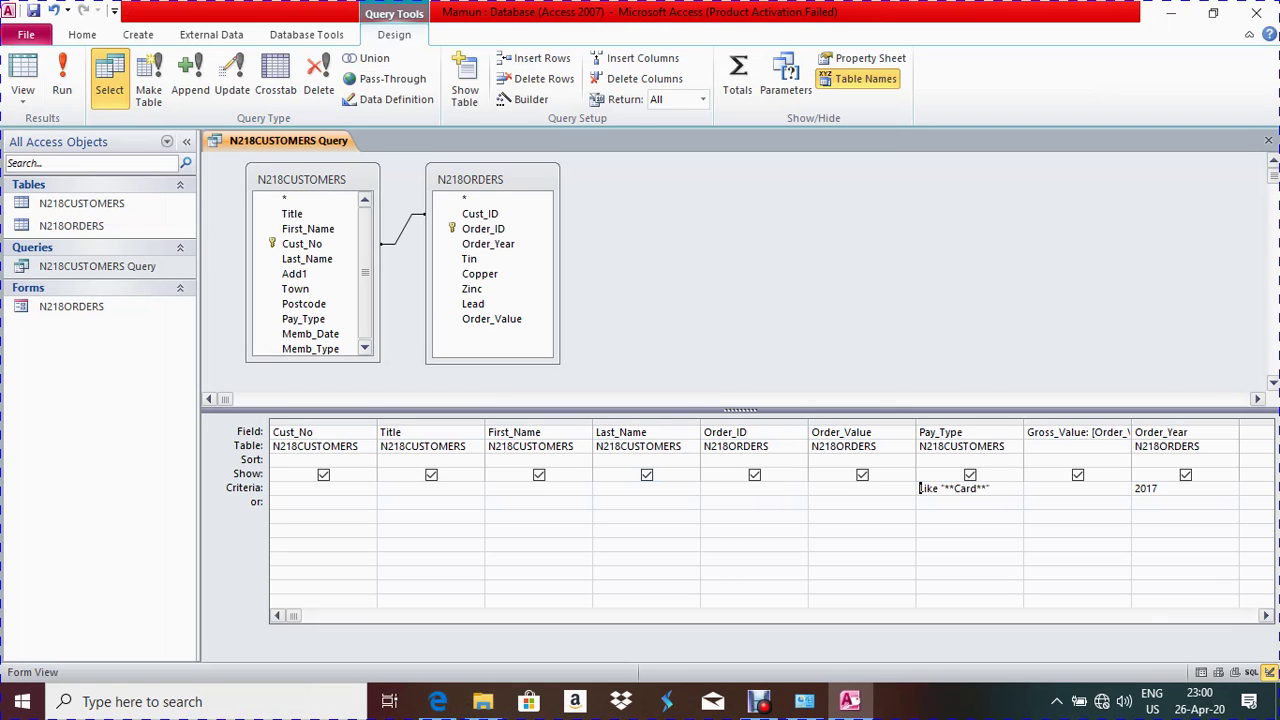
left_click(812, 488)
type(">=90")
left_click(812, 544)
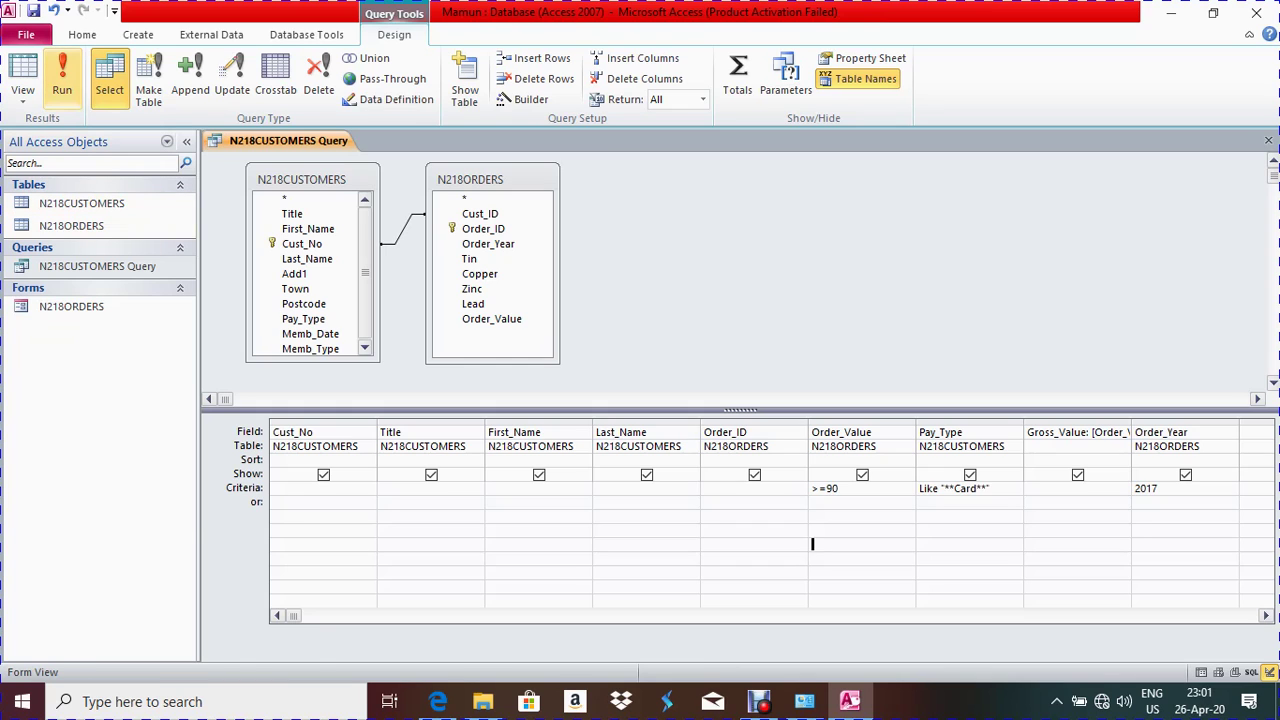
Run the query to confirm 28 records, then return to Design View
left_click(62, 78)
left_click(328, 443)
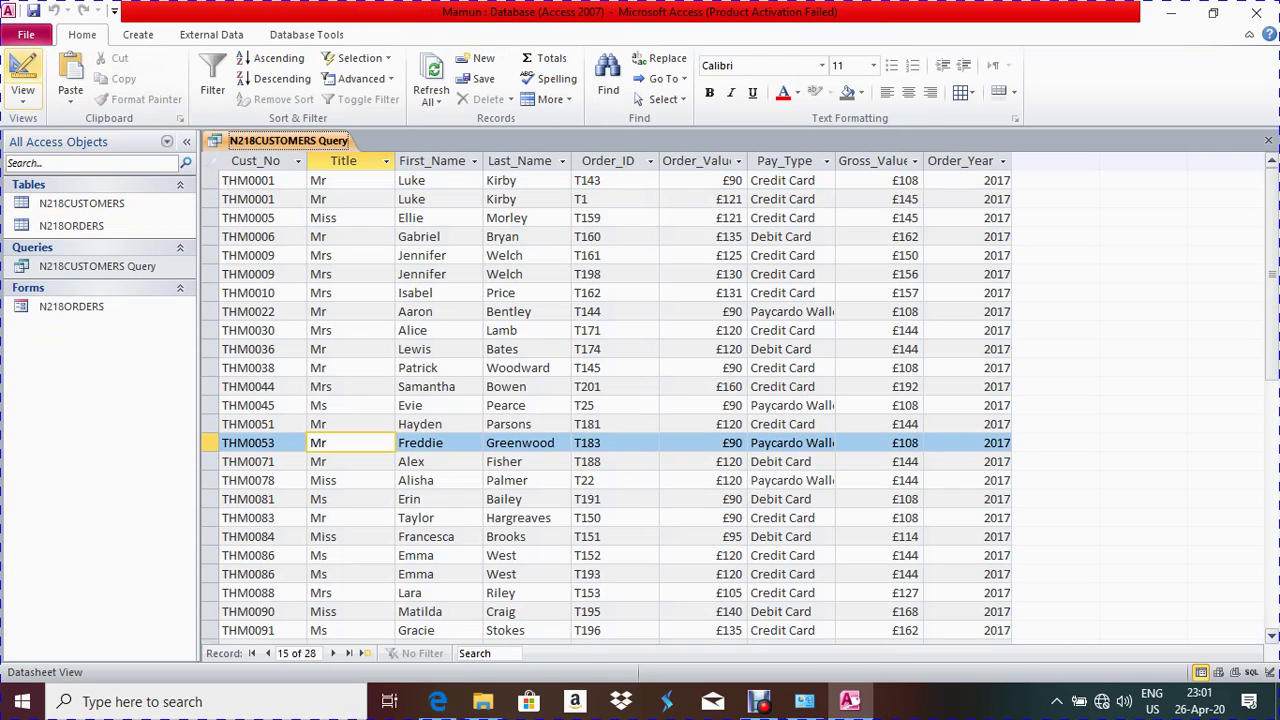
left_click(22, 72)
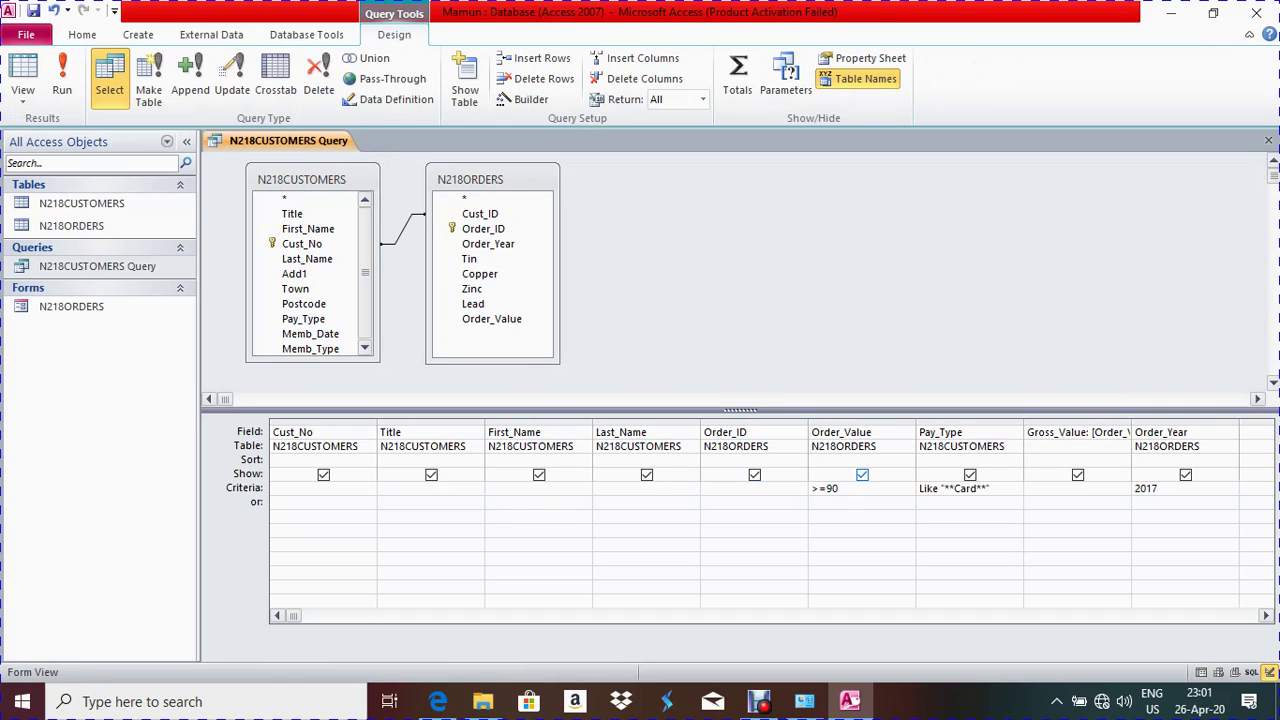
Close the N218CUSTOMERS Query and highlight the required report fields in the exam paper
key("ctrl+w")
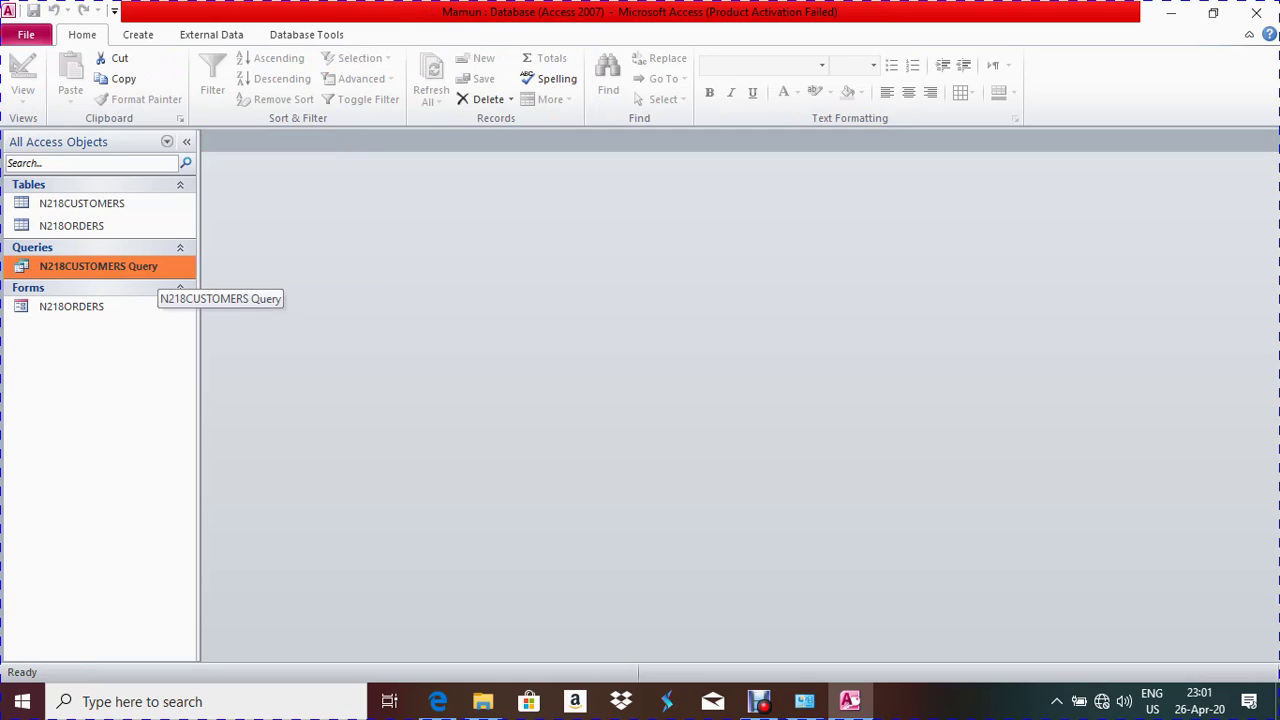
left_click(438, 701)
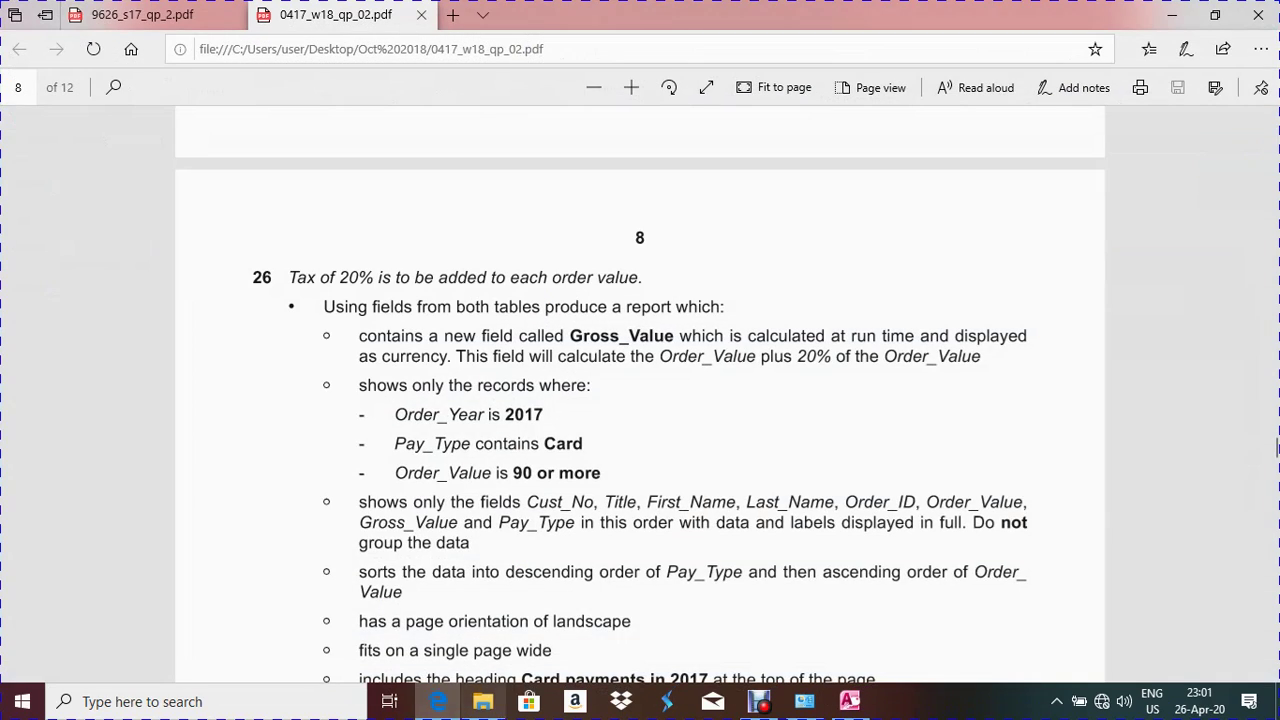
left_click_drag(324, 501, 470, 545)
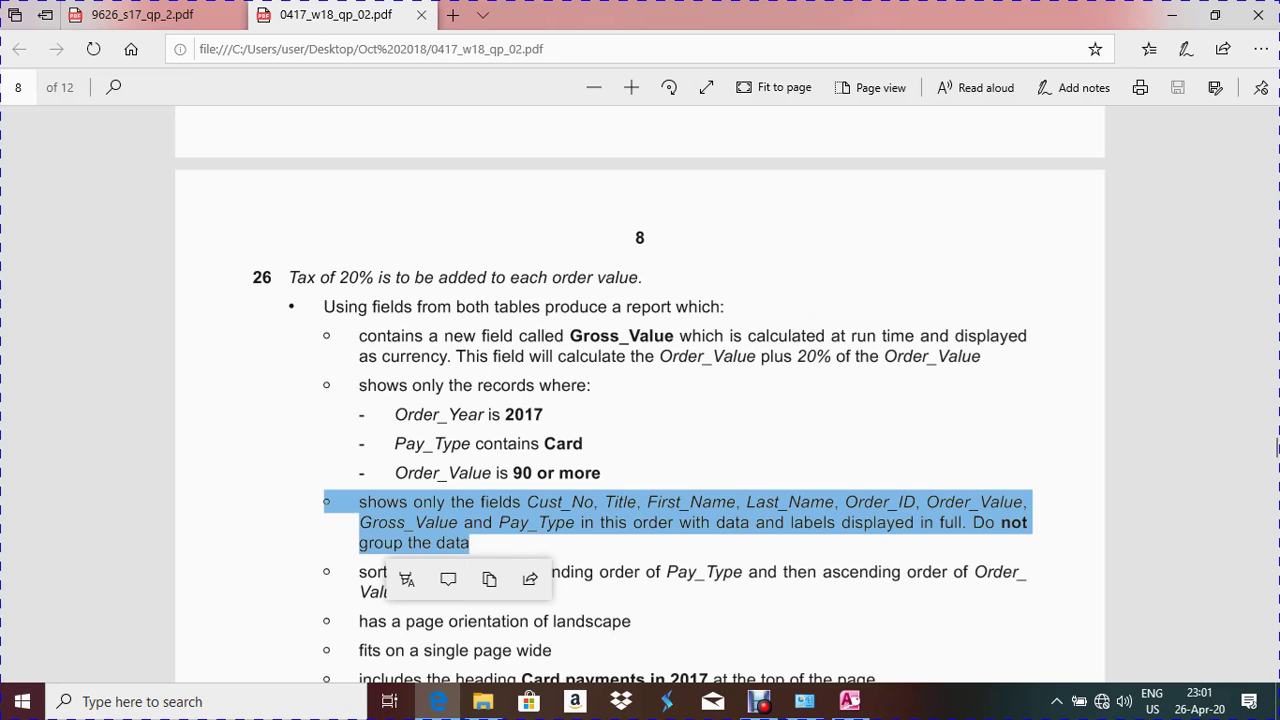
key("alt+Tab")
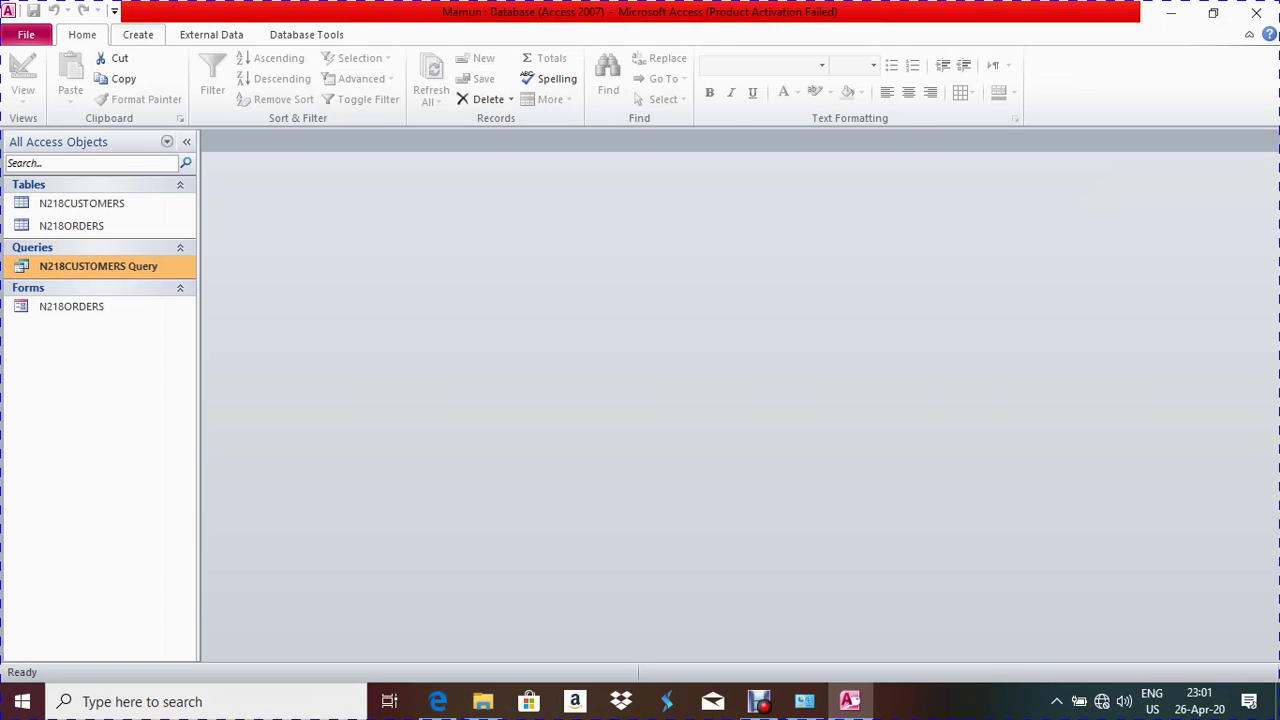
left_click(138, 34)
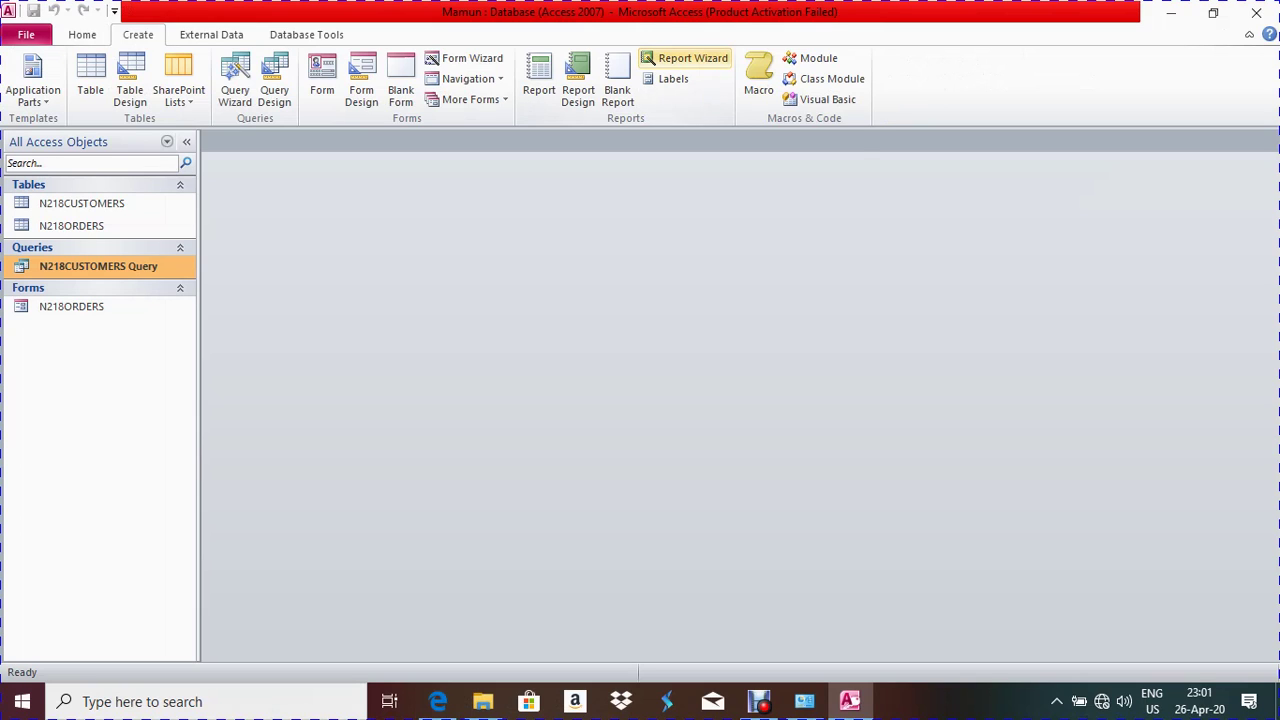
Start the Report Wizard with N218CUSTOMERS Query as the data source
left_click(690, 58)
left_click(661, 243)
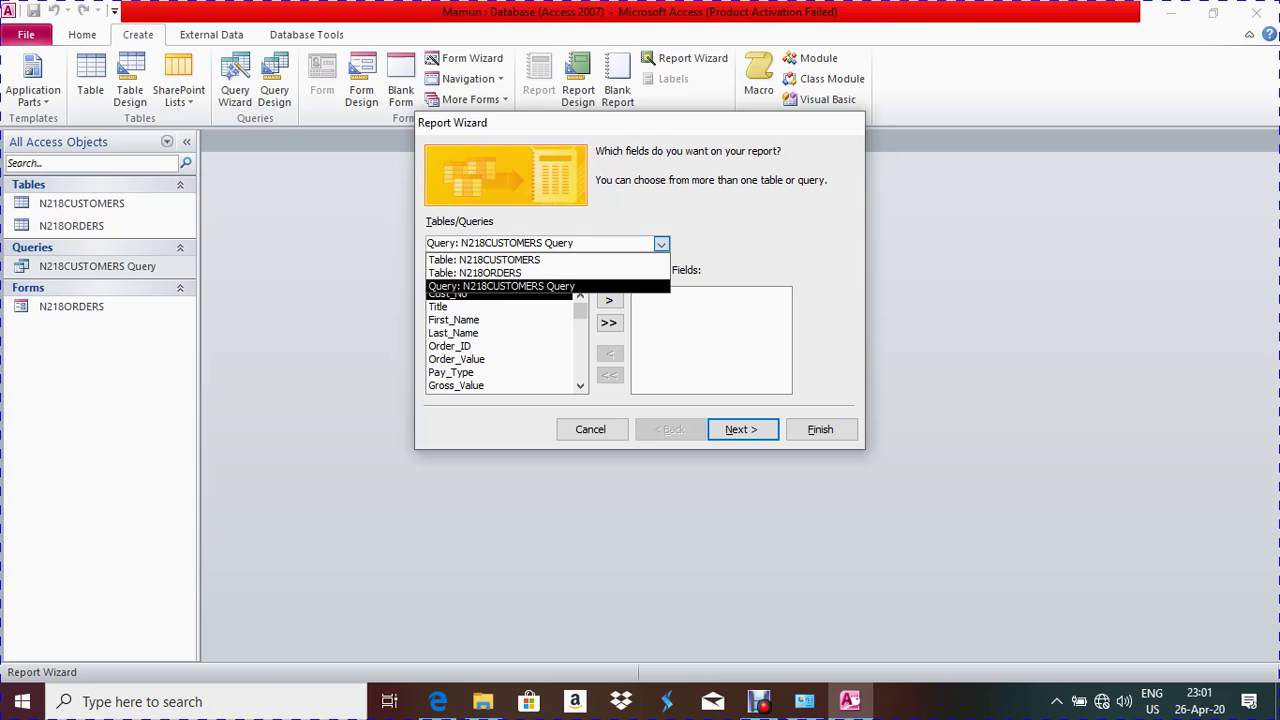
key("F4")
key("F4")
key("Return")
key("F4")
key("Return")
left_click(438, 701)
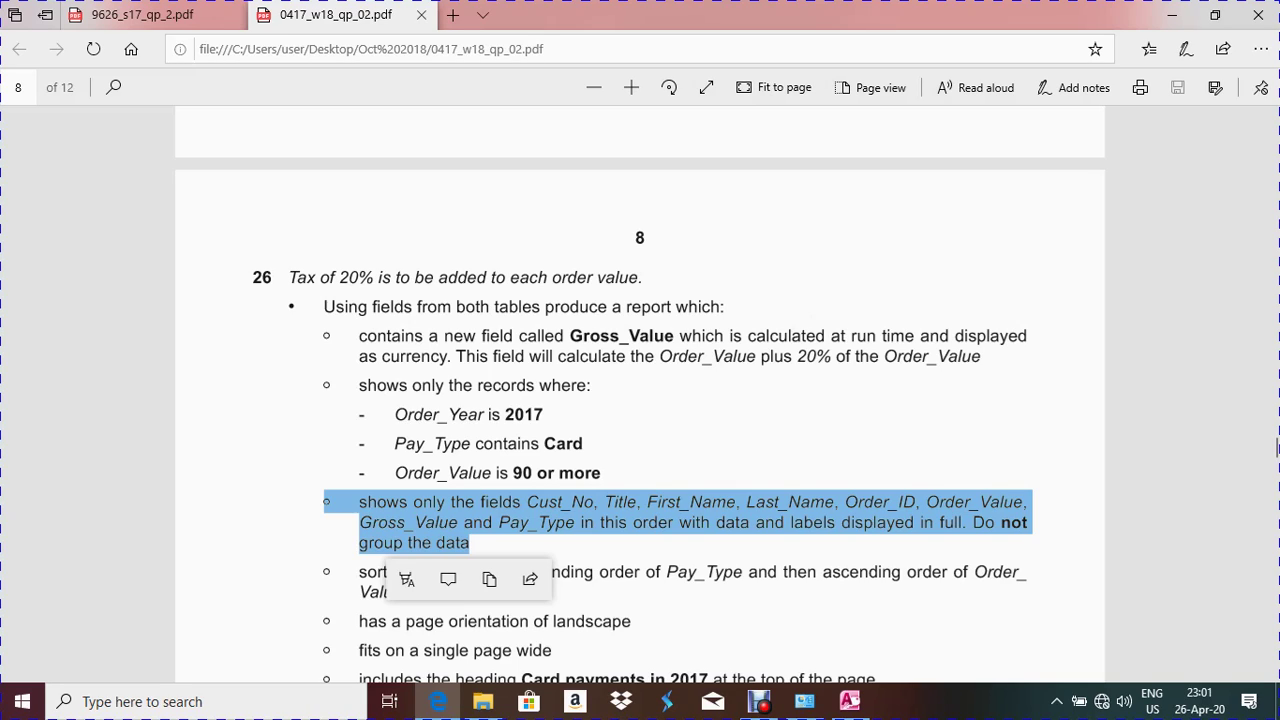
key("alt+Tab")
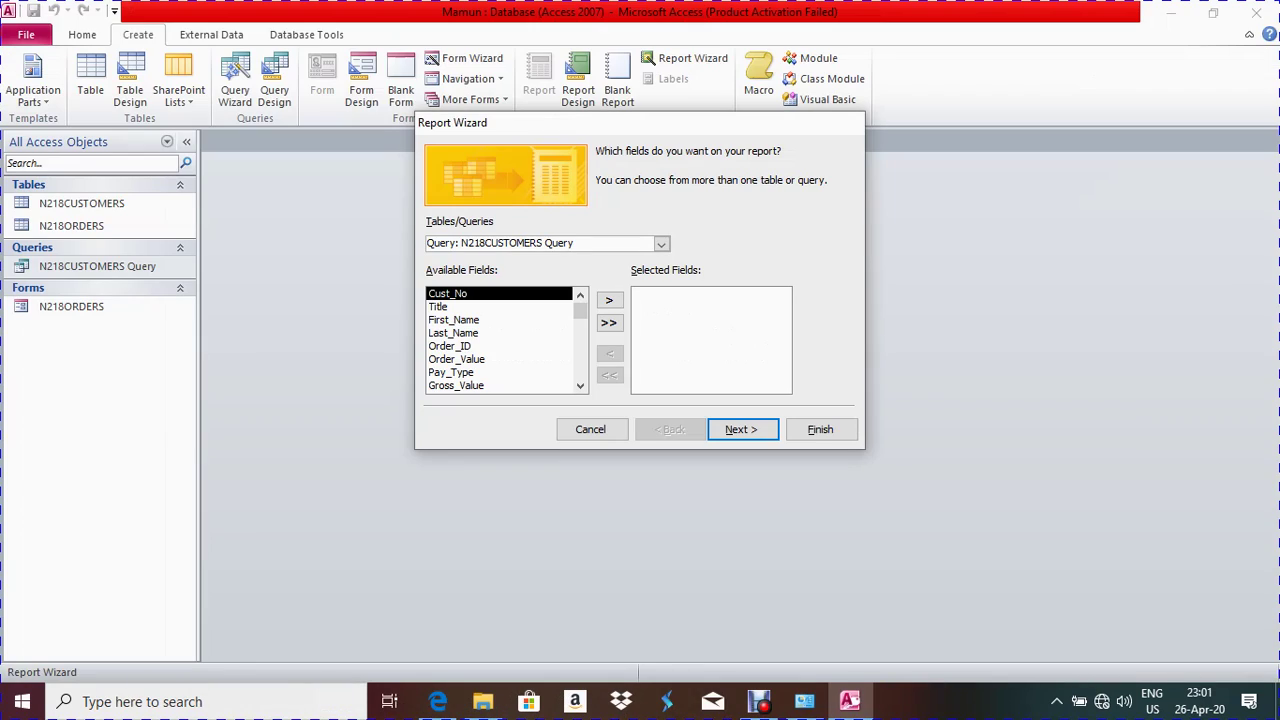
Add Cust_No, Title, First_Name, Last_Name, Order_ID, Order_Value, Gross_Value and Pay_Type to the report
left_click(609, 300)
left_click(609, 300)
left_click(609, 300)
left_click(609, 300)
key("Return")
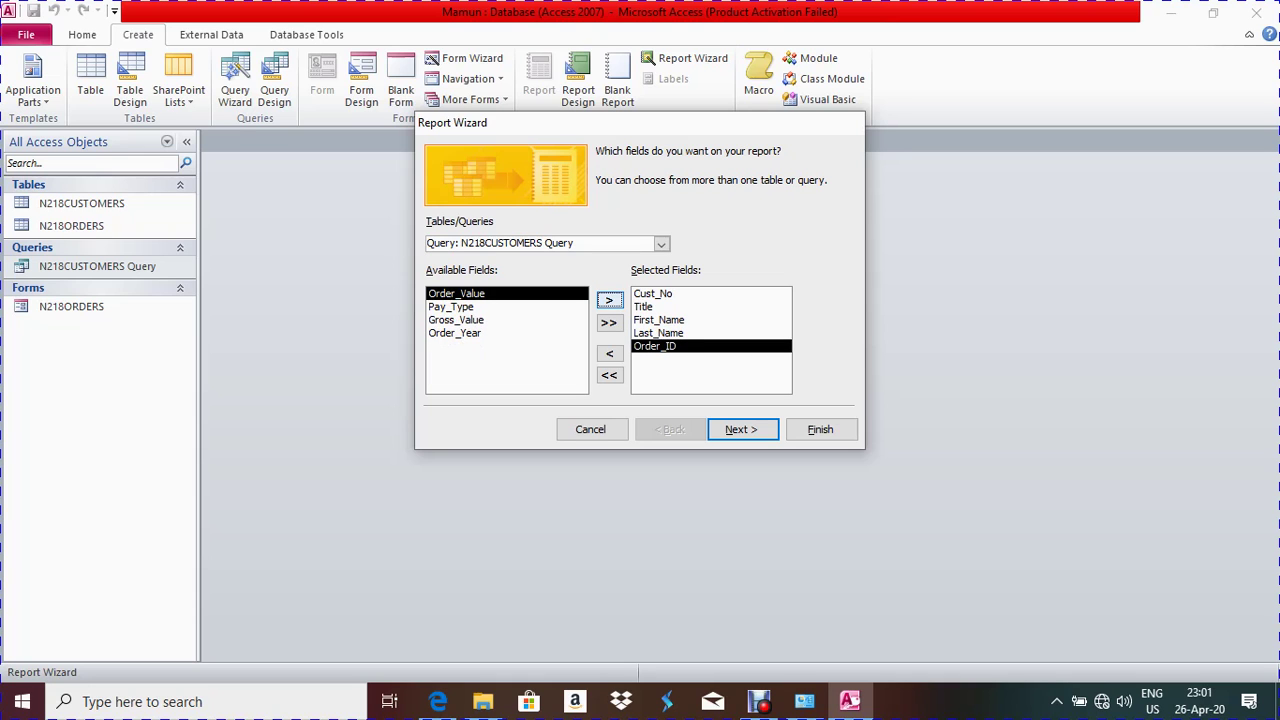
key("Return")
key("alt+Tab")
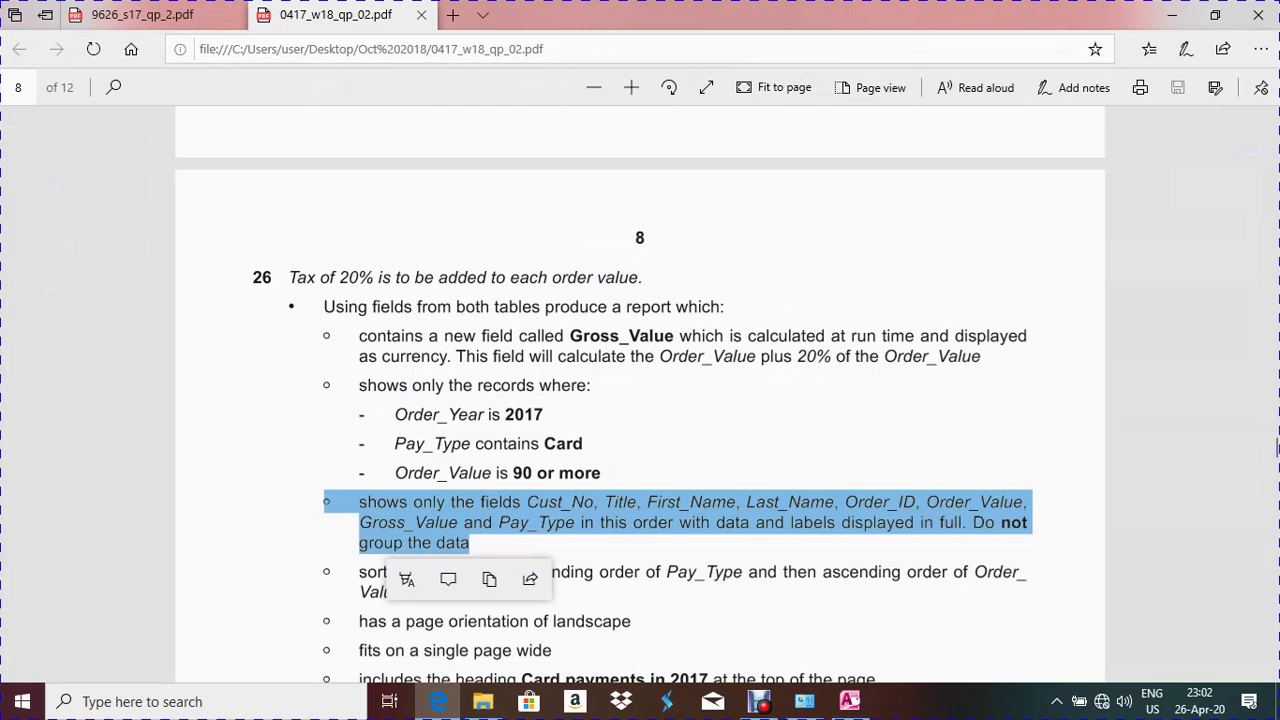
left_click(849, 701)
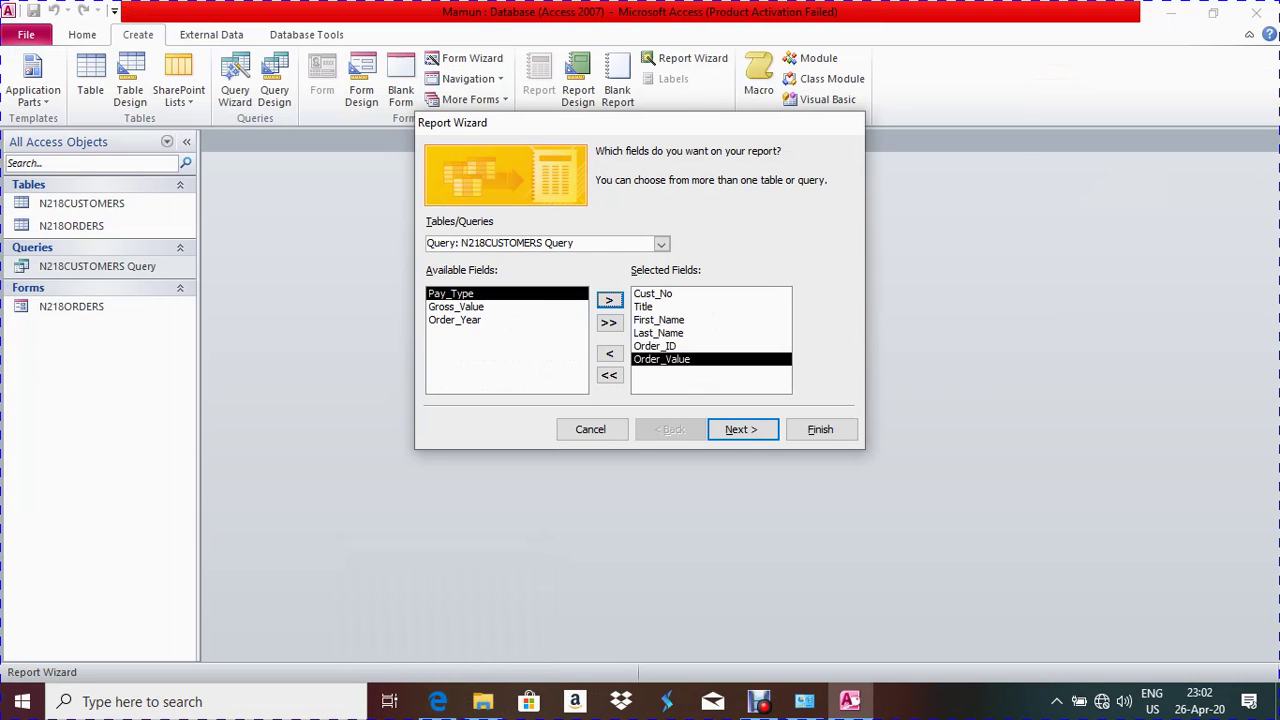
key("Down")
key("Return")
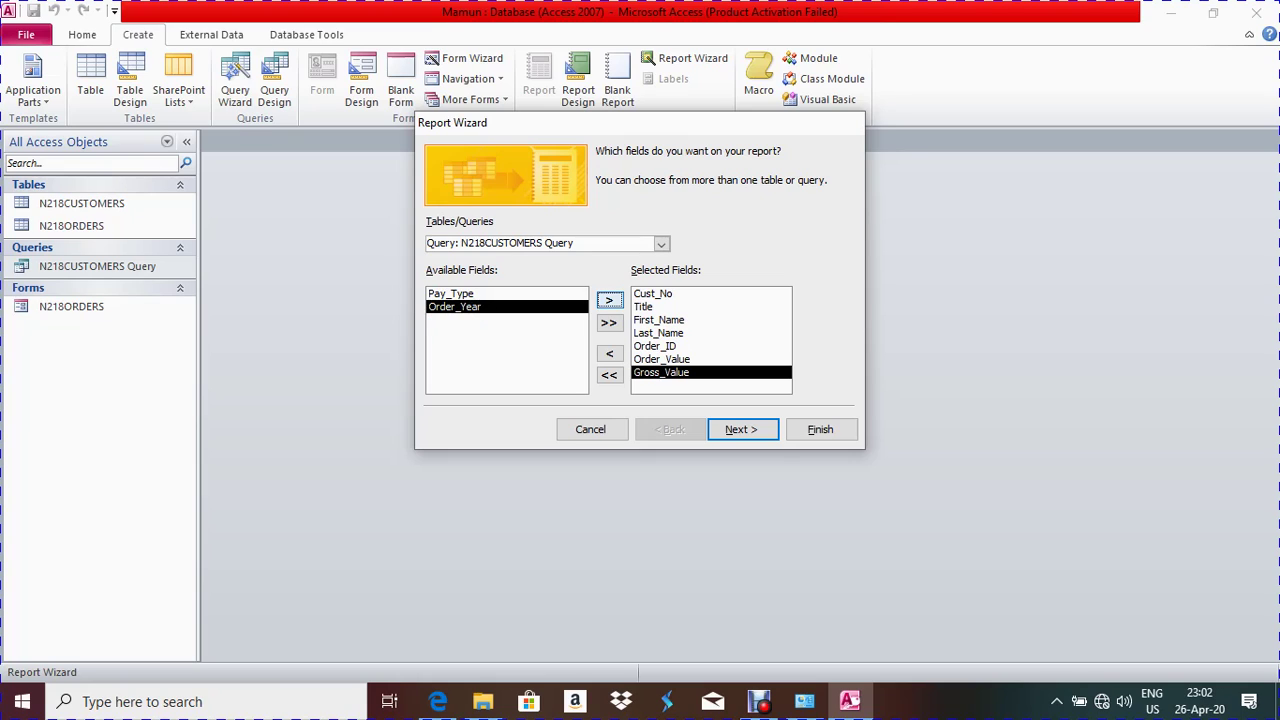
key("Up")
key("Return")
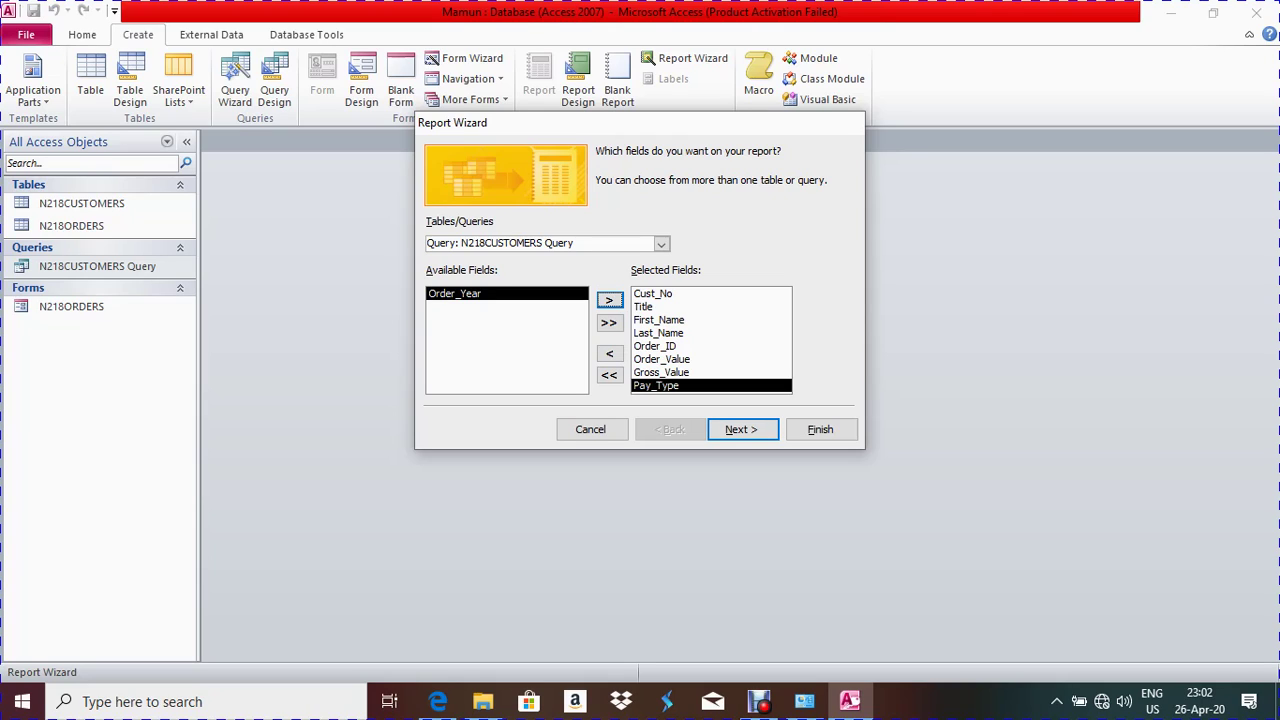
key("Return")
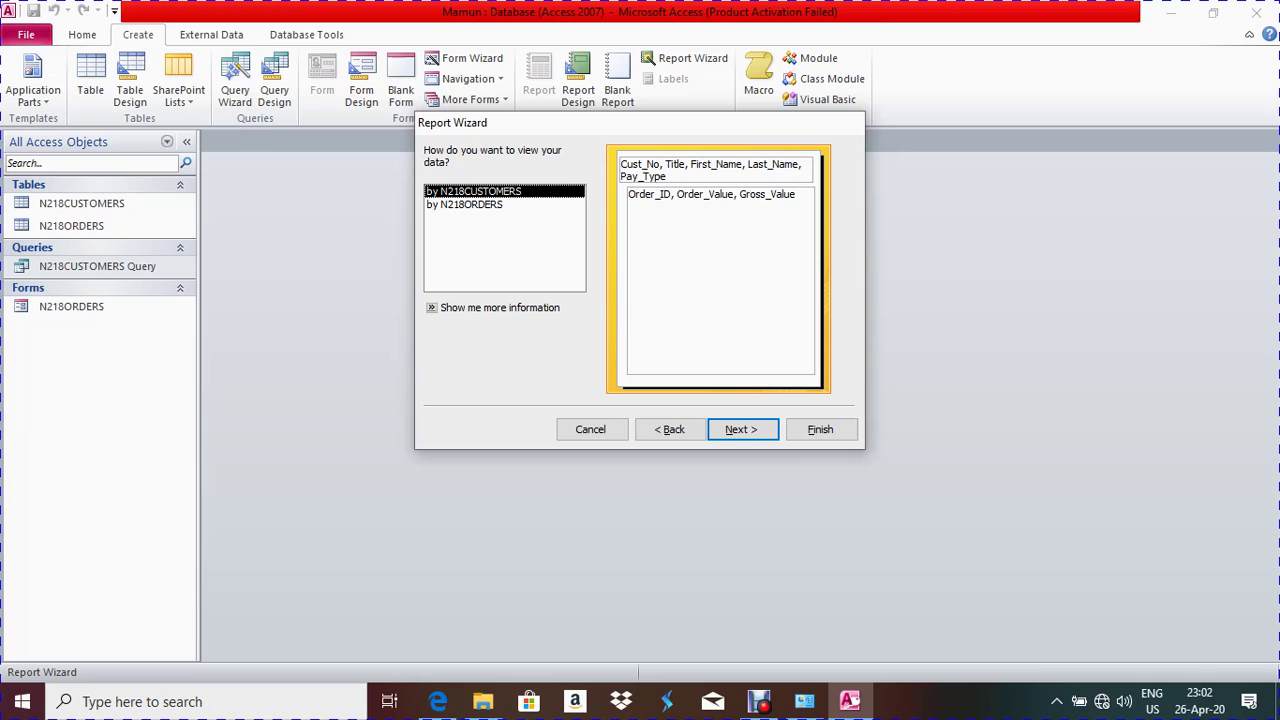
View the data by N218ORDERS and skip grouping
left_click(464, 204)
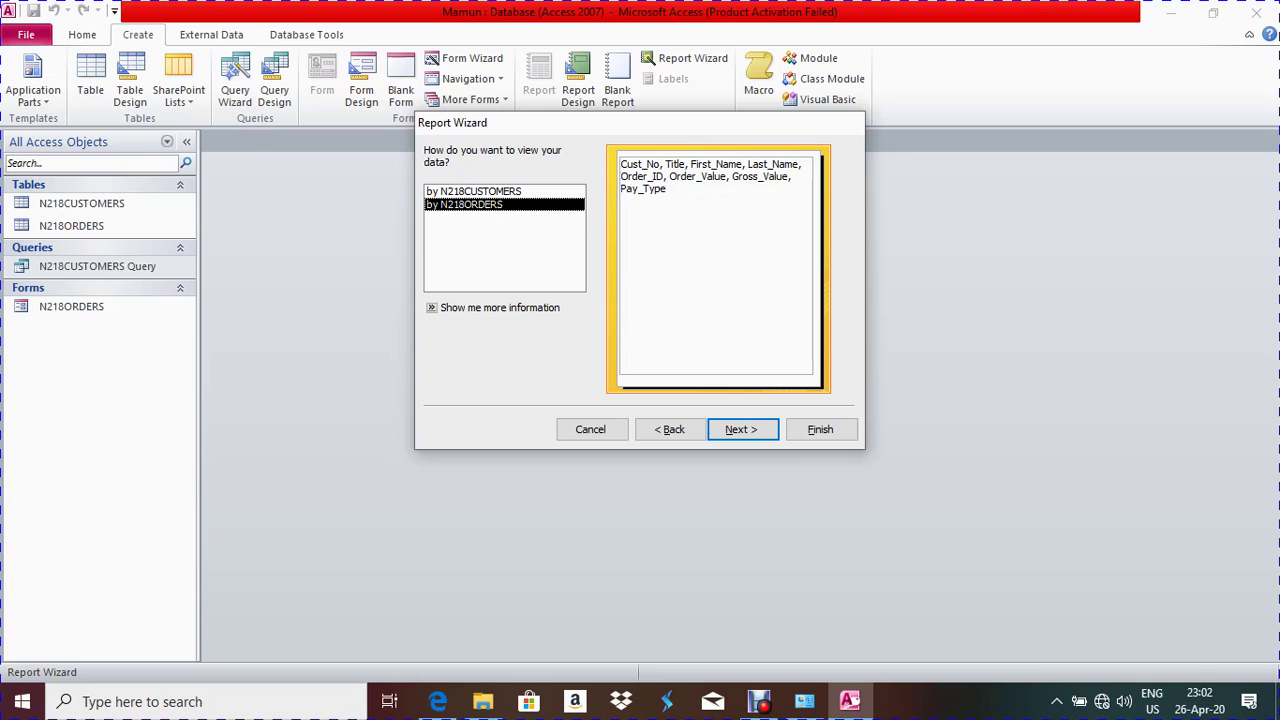
key("Return")
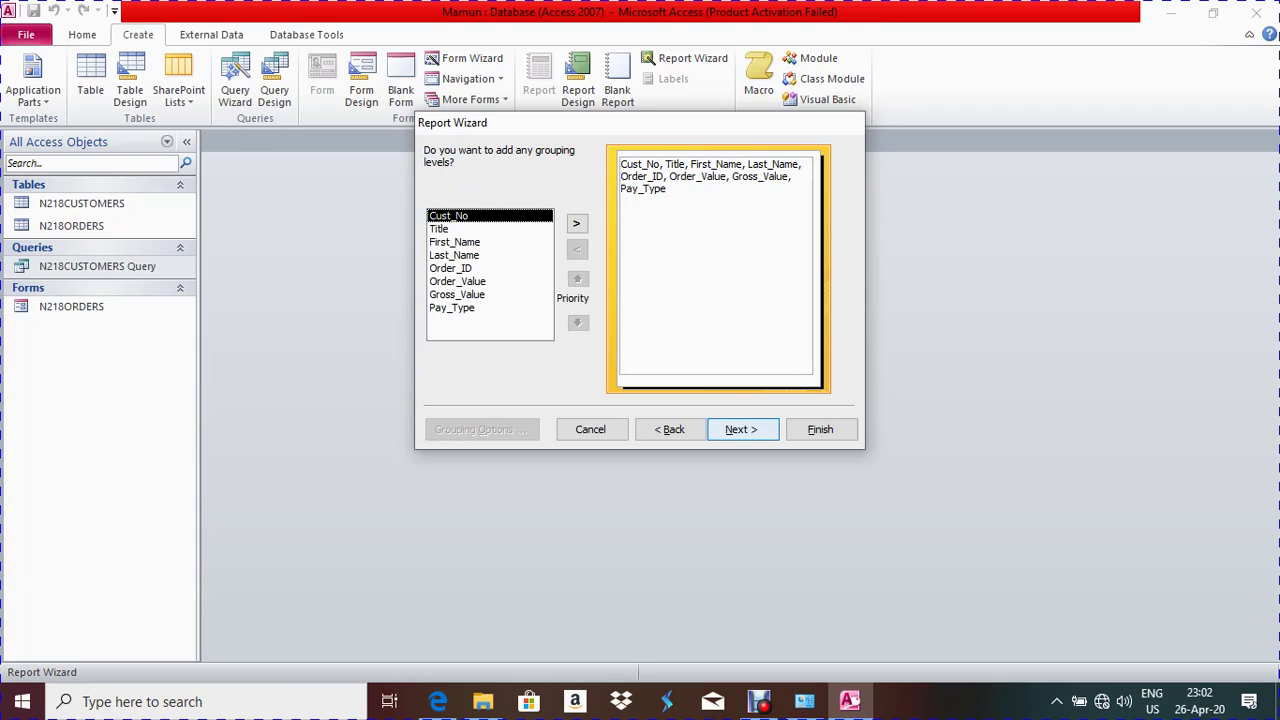
key("Return")
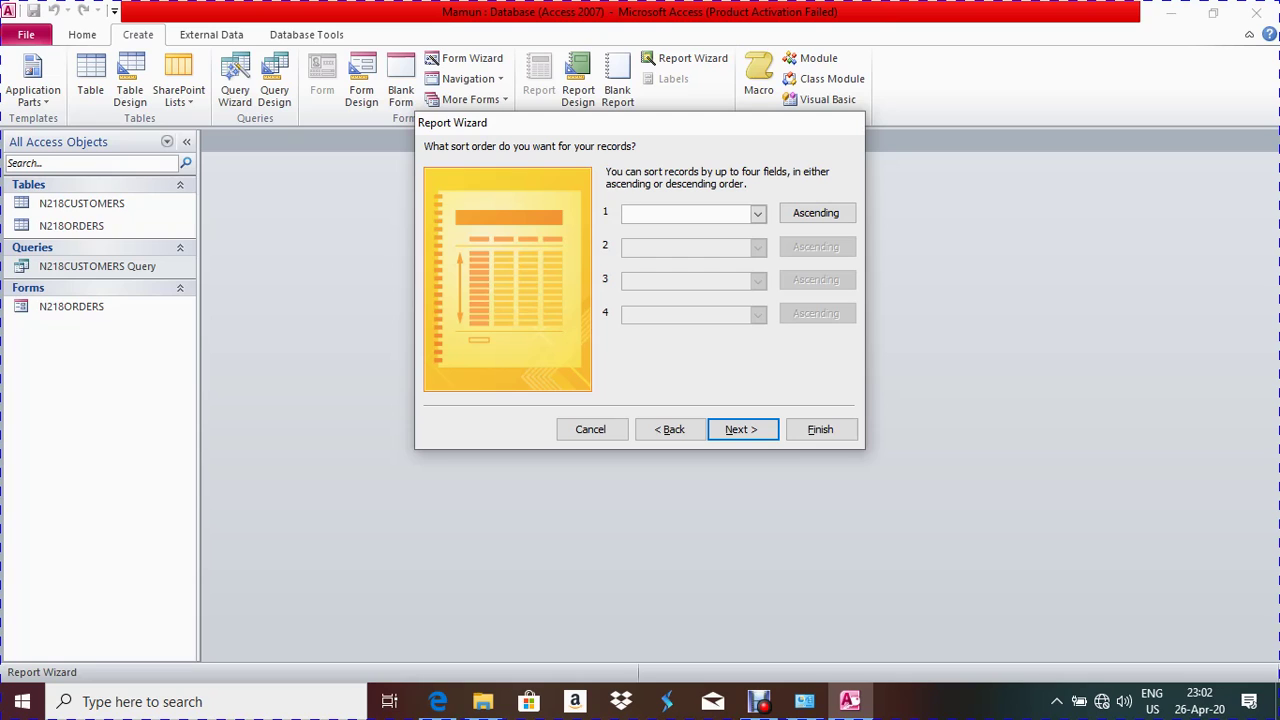
Sort by Pay_Type descending, then by Order_Value ascending
left_click(437, 701)
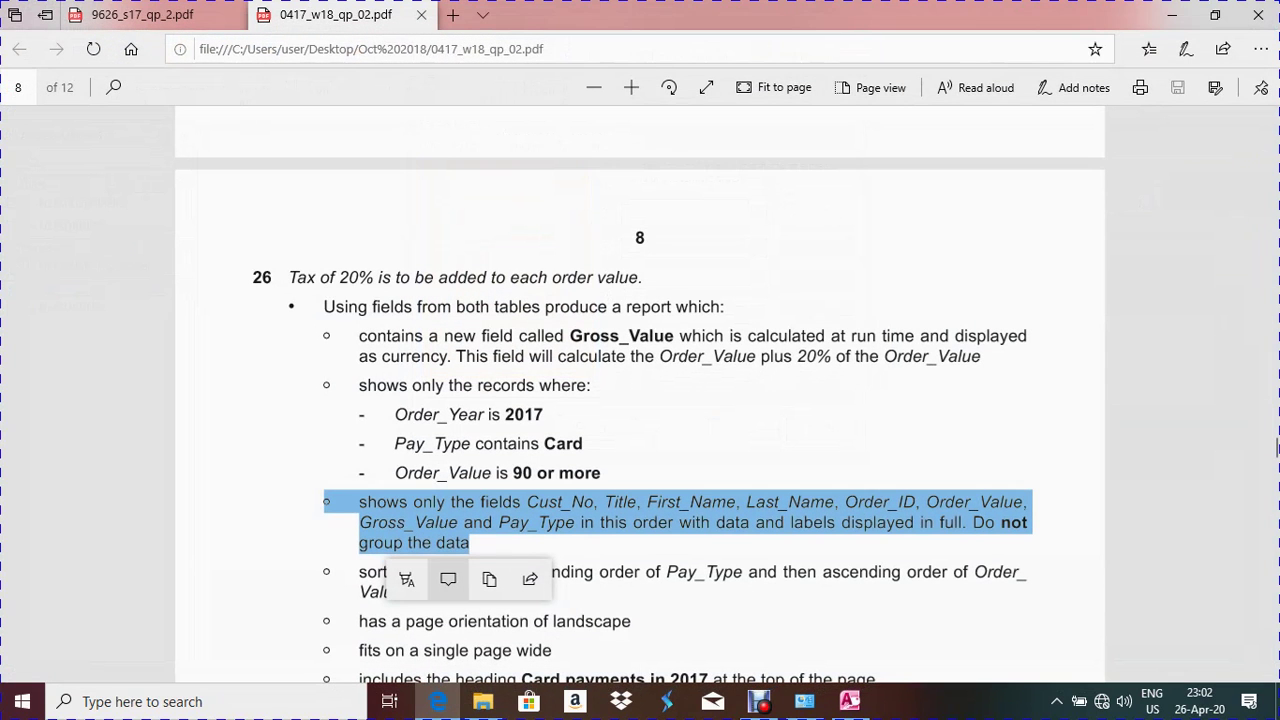
scroll(1277, 452, "down", 3)
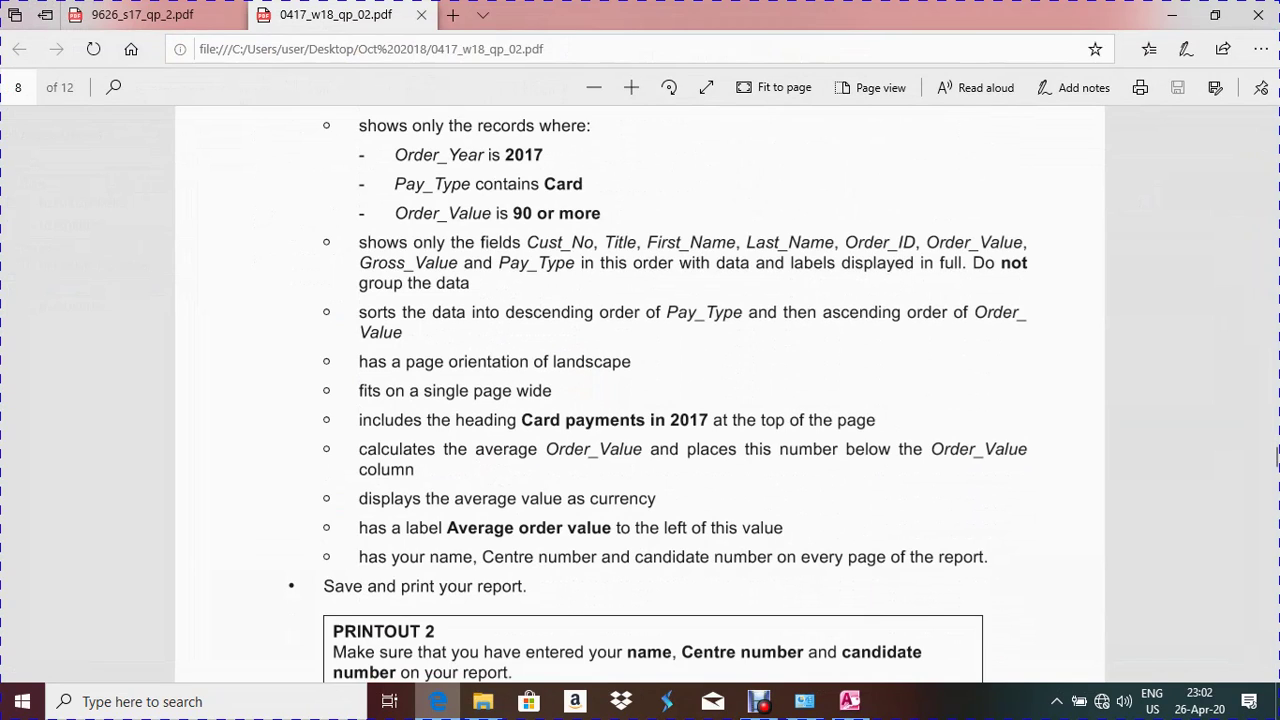
key("alt+Tab")
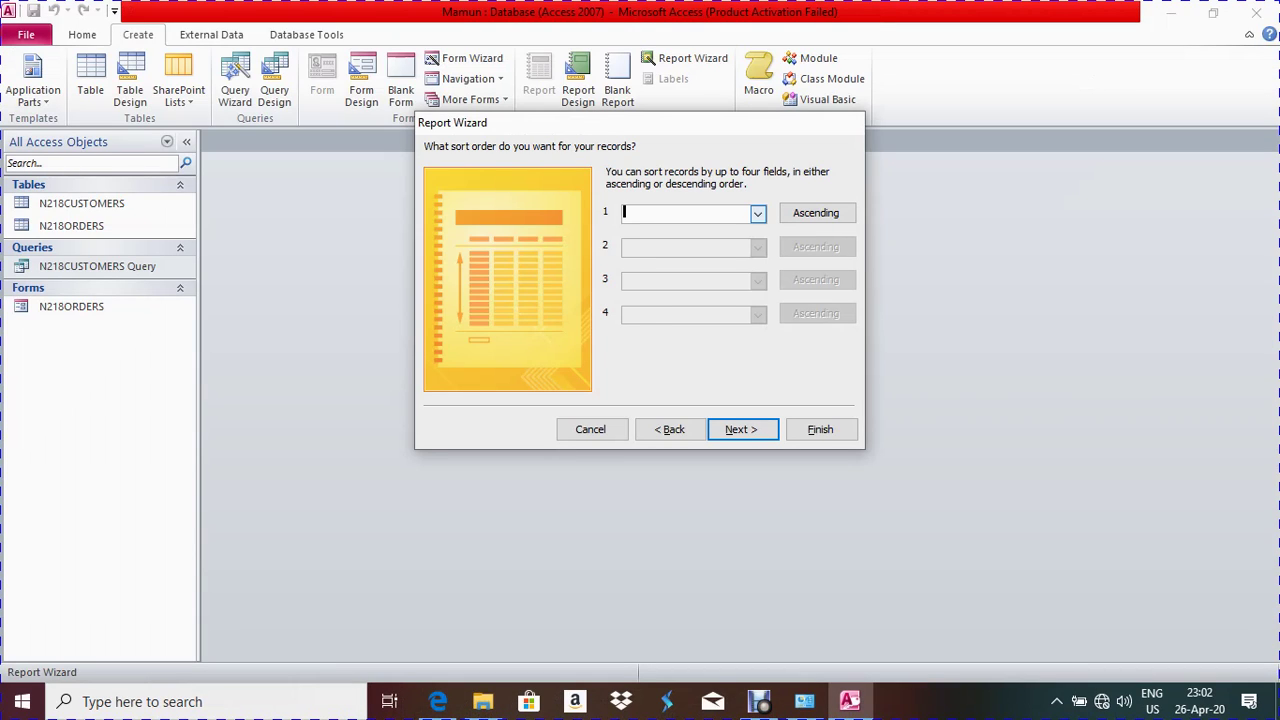
left_click(758, 214)
key("Down")
key("Down")
key("Down")
key("Down")
key("Down")
key("Down")
key("Down")
key("Down")
key("Down")
key("Return")
key("Tab")
key("space")
key("Tab")
key("alt+Tab")
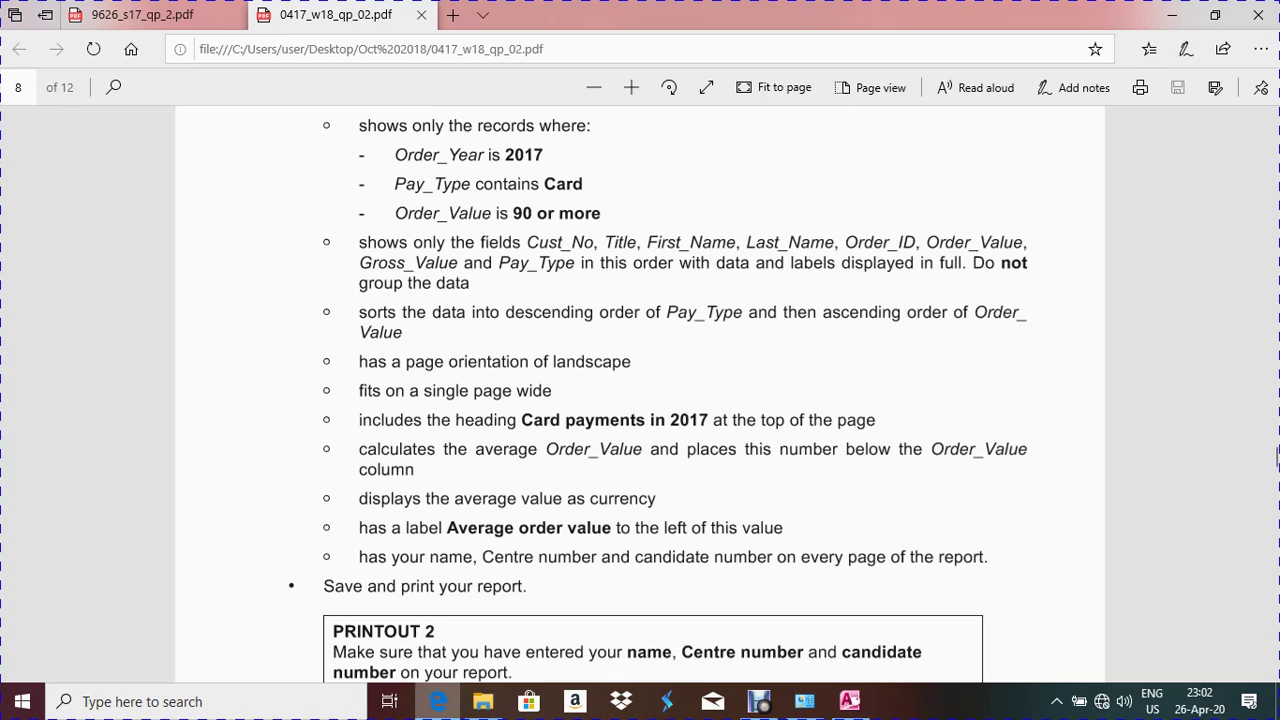
left_click(849, 701)
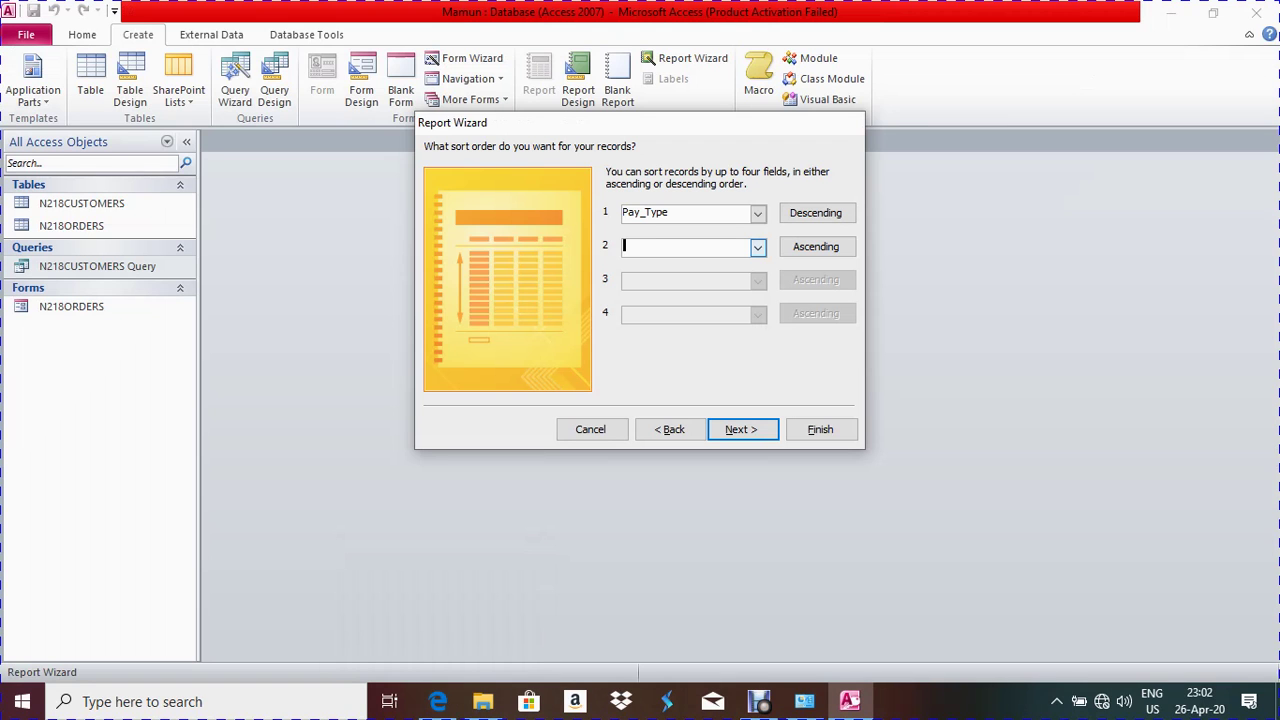
left_click(757, 246)
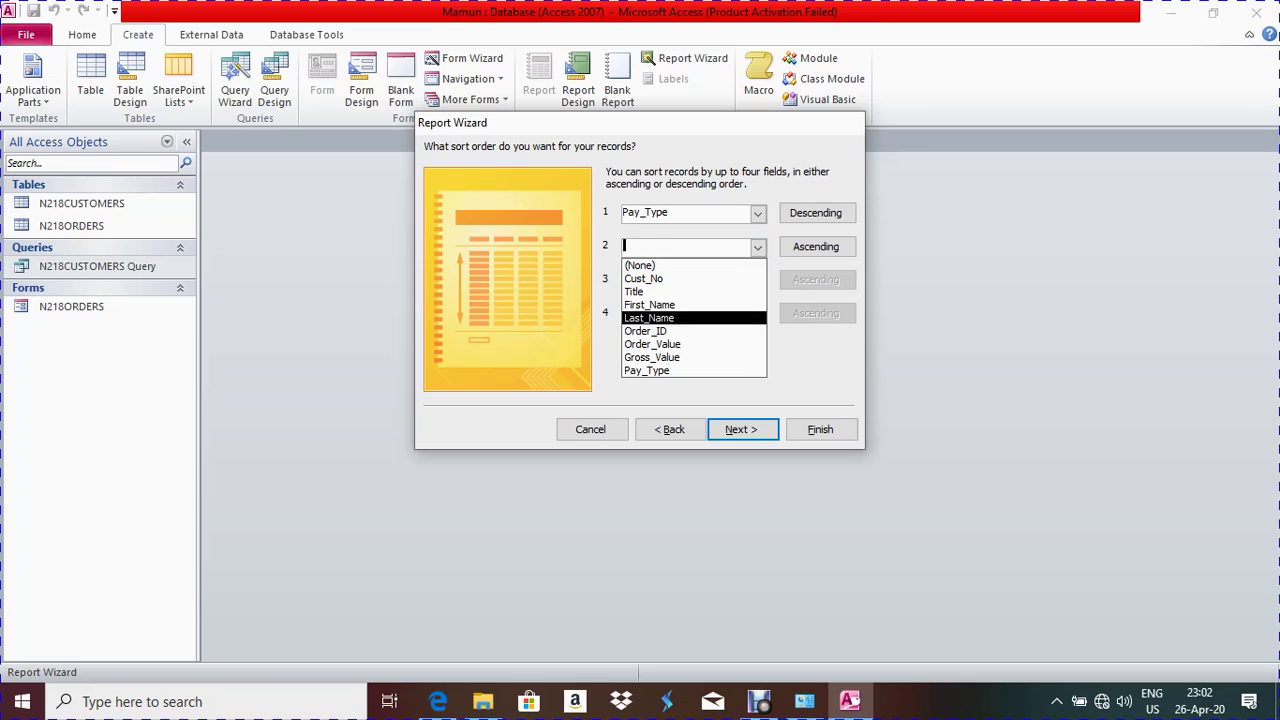
left_click(651, 344)
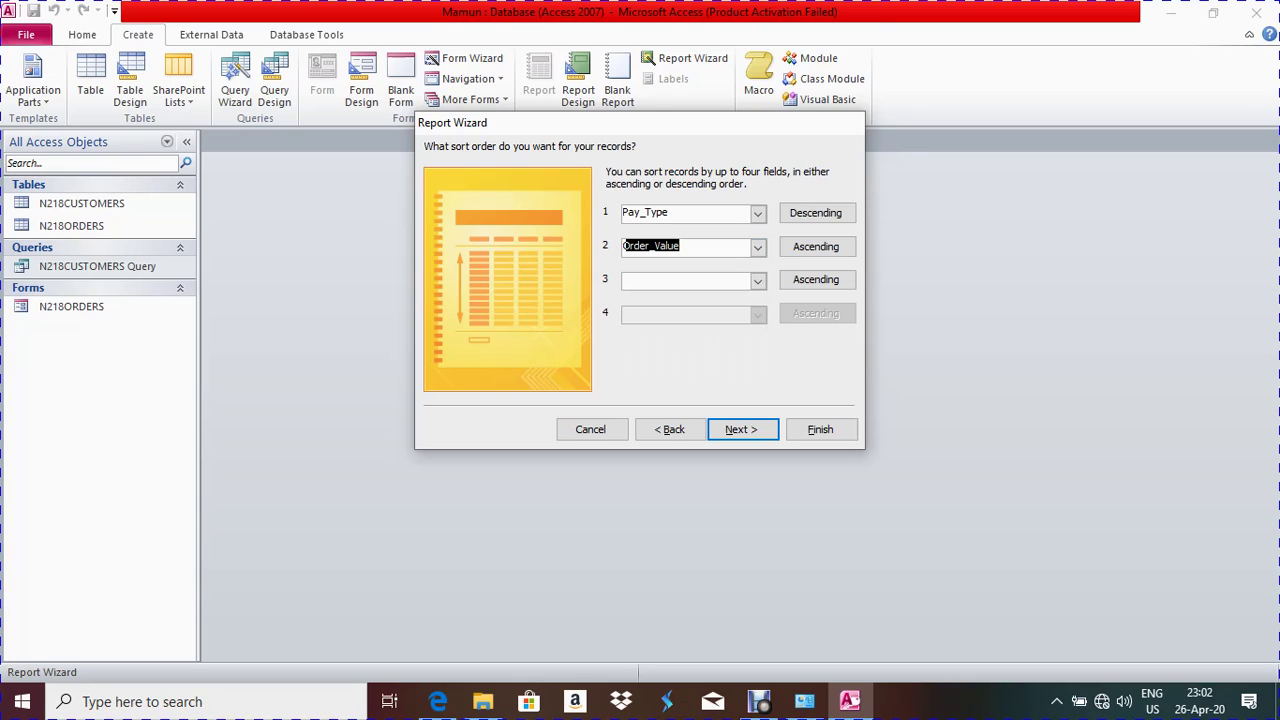
key("Return")
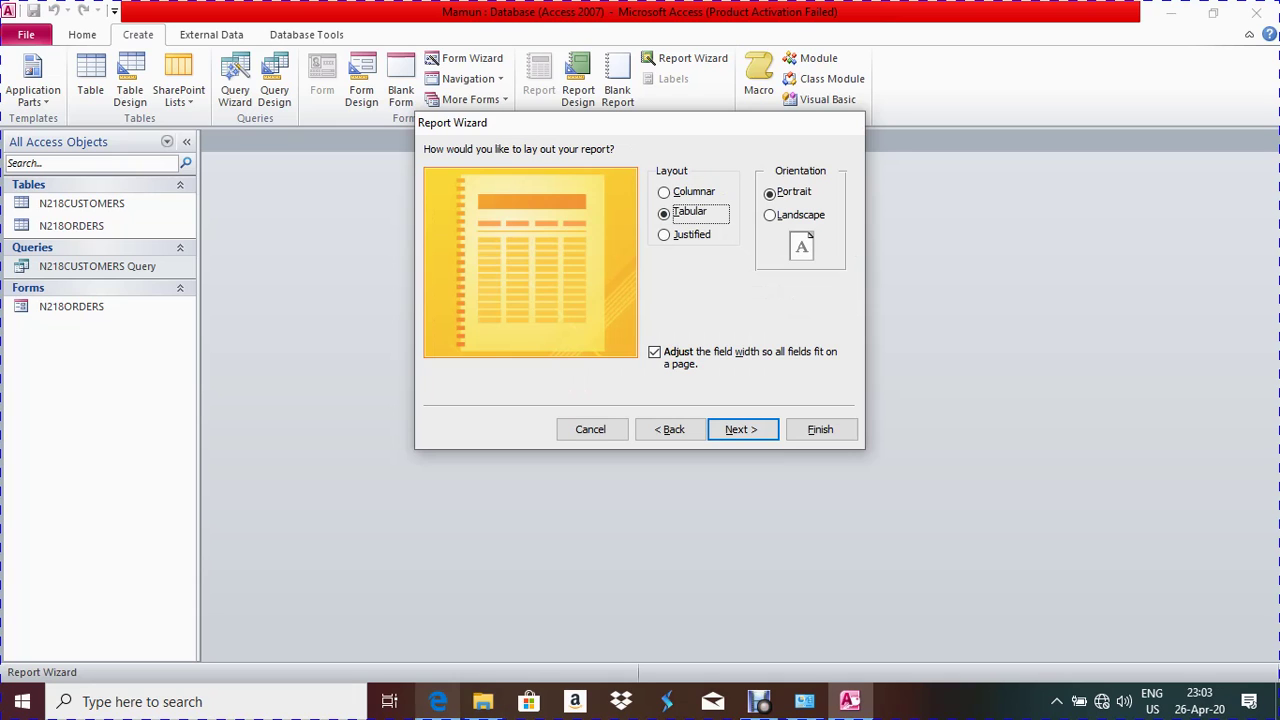
Choose landscape orientation and finish the wizard to preview the report
left_click(438, 701)
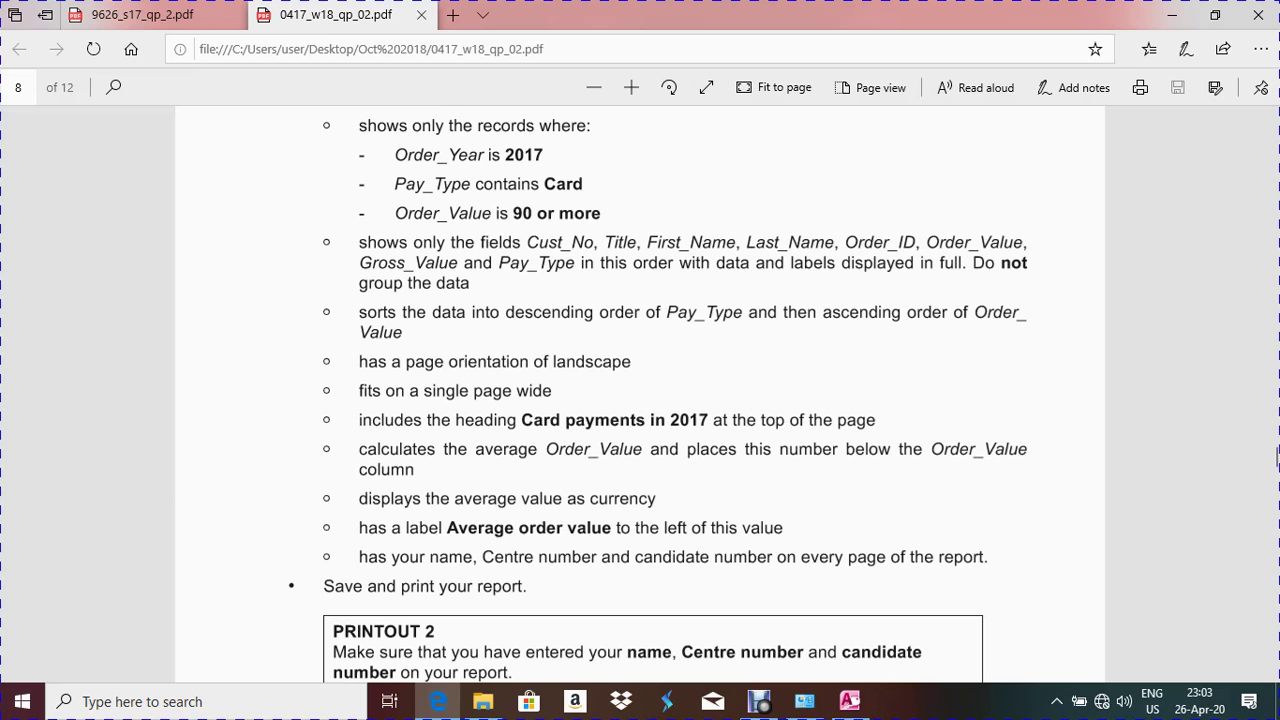
left_click_drag(358, 361, 631, 361)
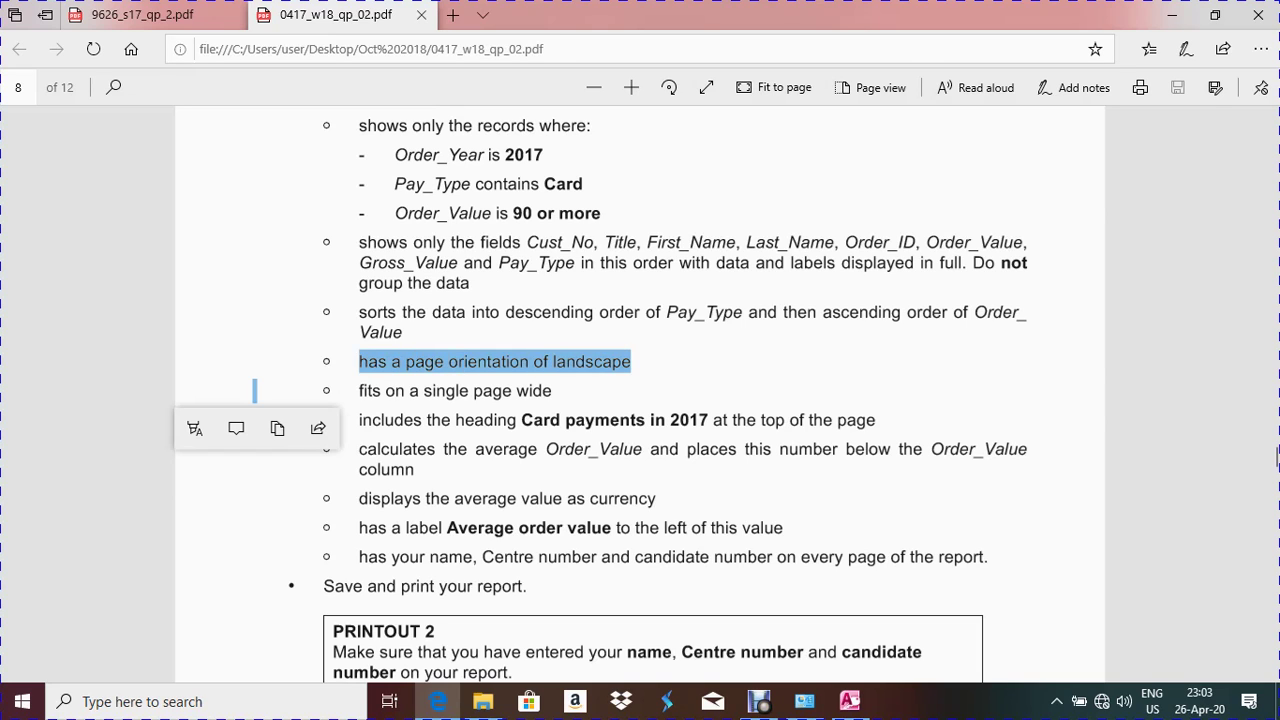
left_click(849, 701)
left_click(769, 215)
left_click(741, 429)
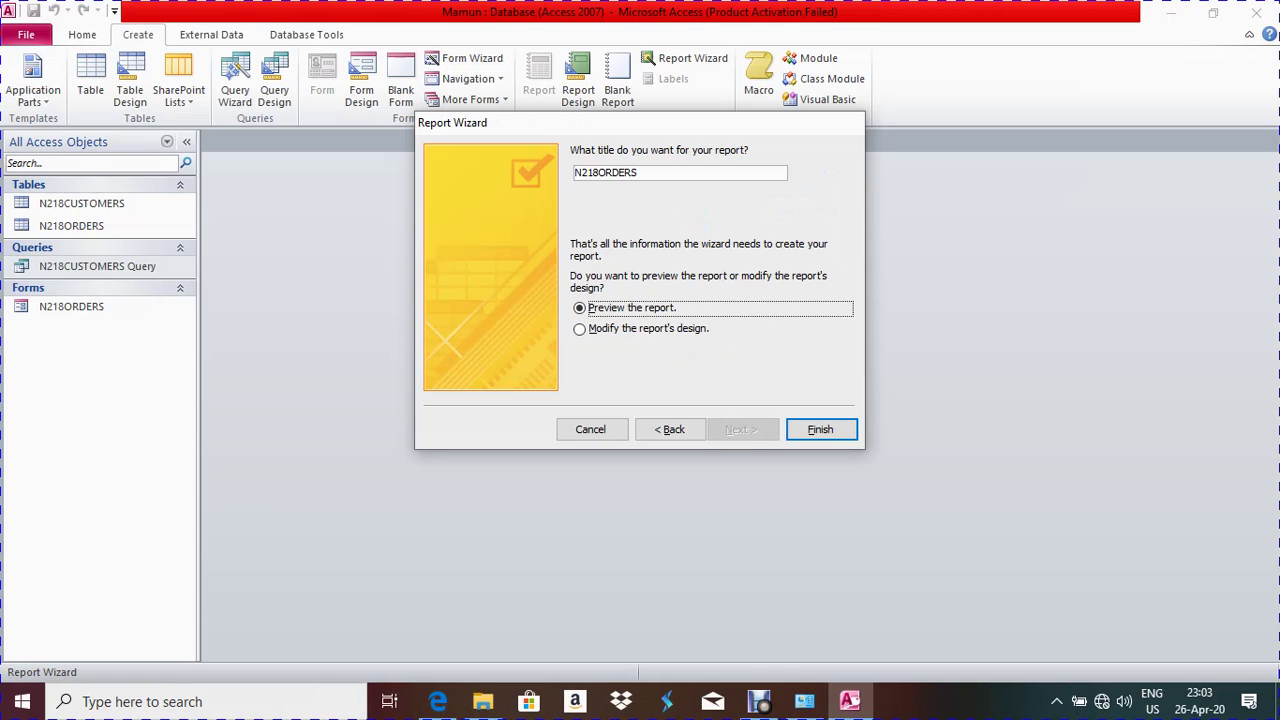
key("Return")
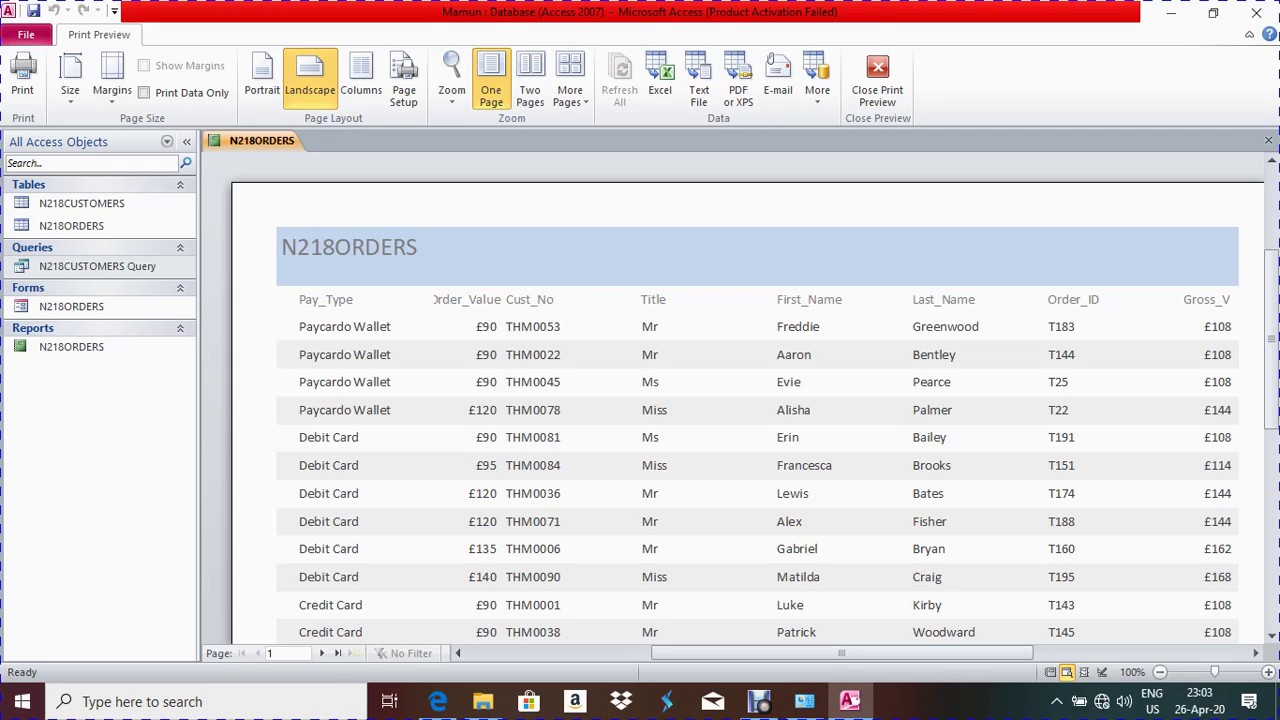
In Layout View, narrow the Pay_Type and Order_Value columns
right_click(252, 141)
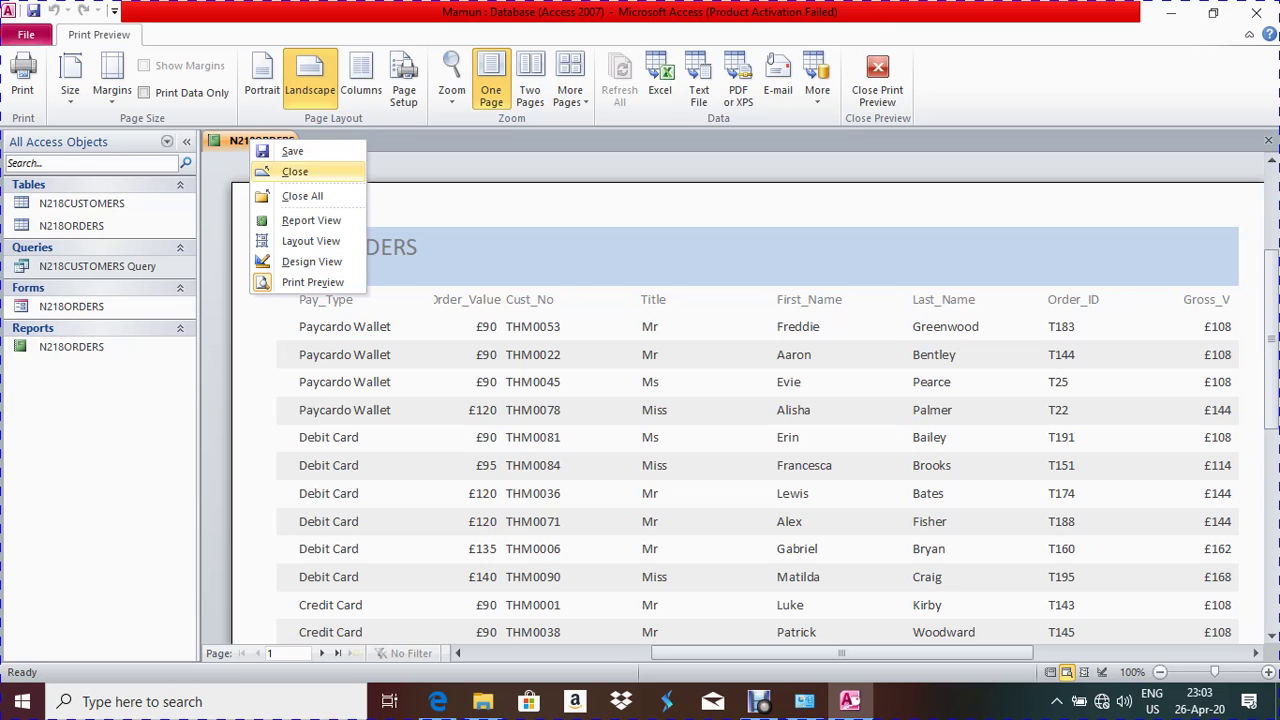
left_click(310, 241)
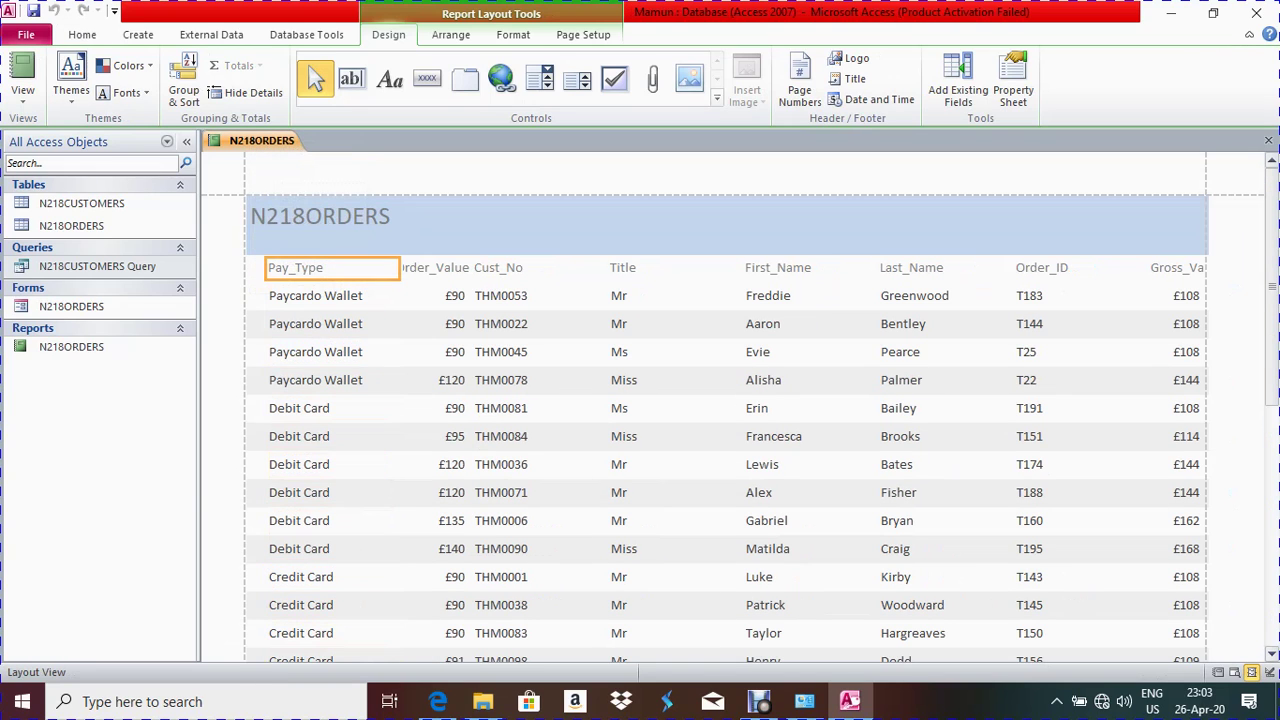
left_click(330, 295)
left_click(330, 267)
left_click(330, 590, "ctrl")
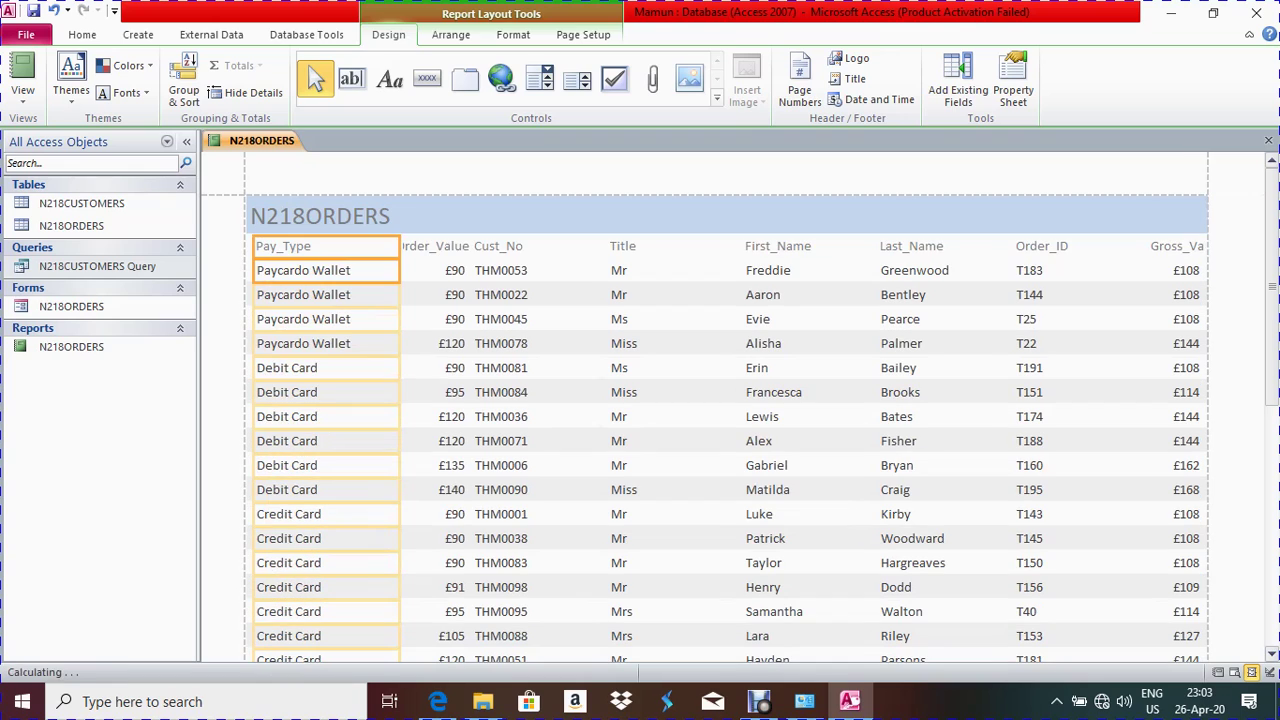
left_click(303, 270)
left_click_drag(372, 270, 358, 270)
left_click(435, 246)
left_click(435, 294, "ctrl")
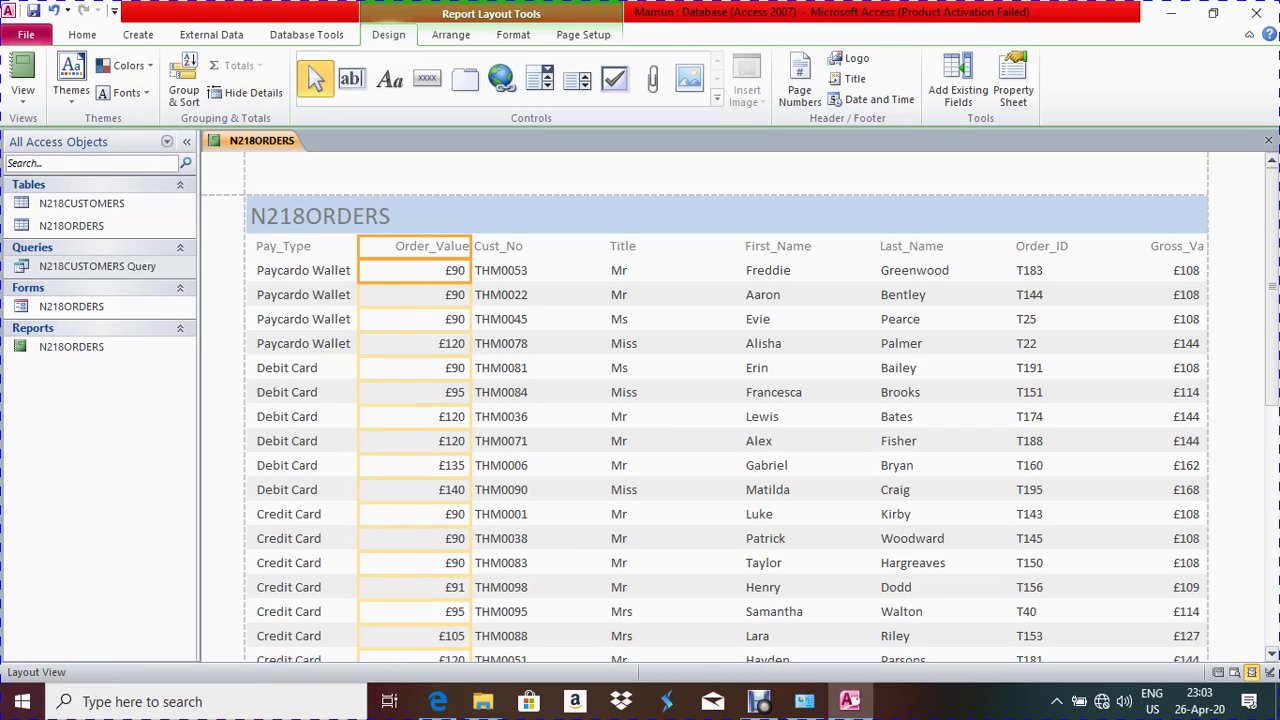
left_click_drag(471, 270, 351, 270)
Shift the Cust_No, Title and First_Name columns left and narrow them
left_click(498, 246)
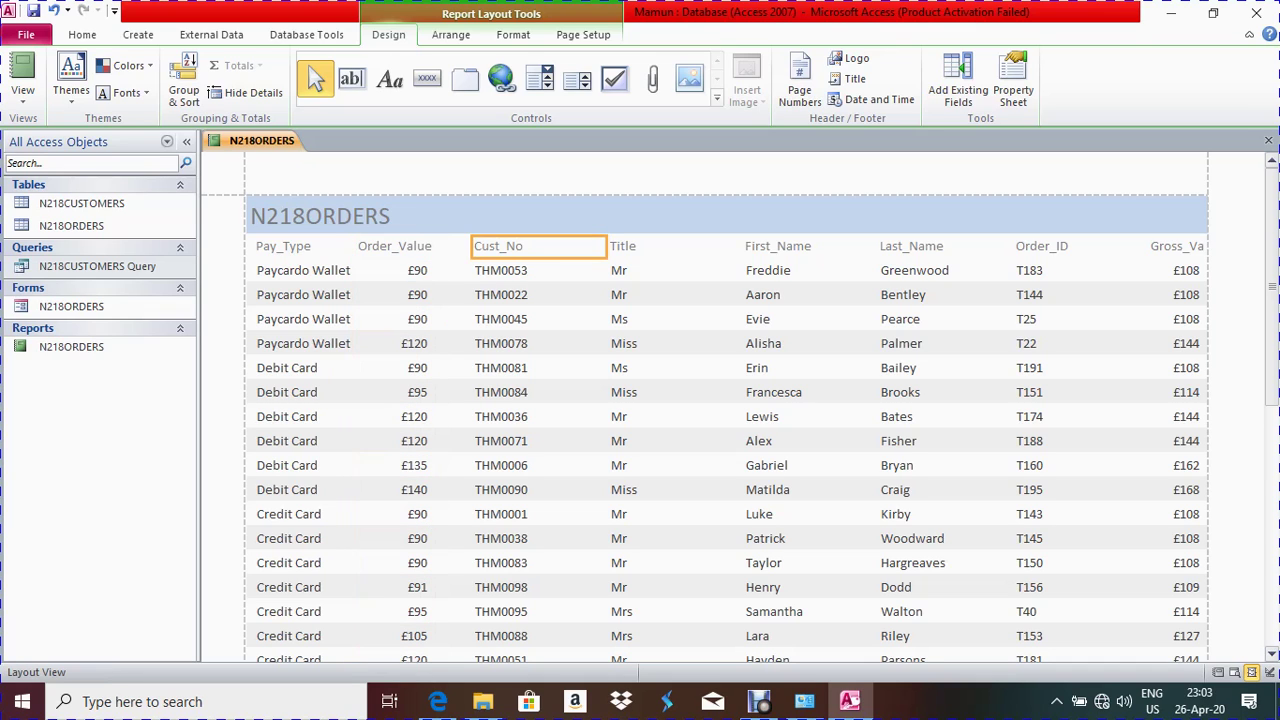
left_click_drag(470, 270, 441, 270)
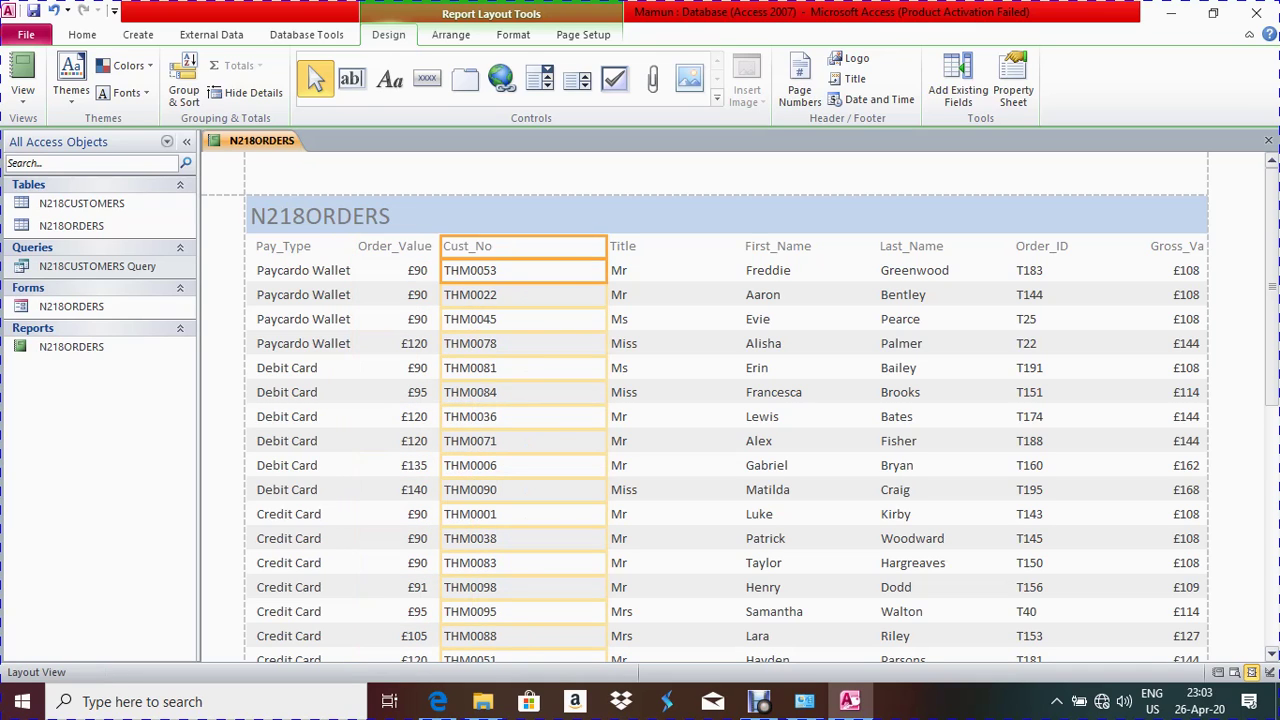
left_click_drag(606, 270, 514, 270)
left_click(622, 270)
left_click_drag(607, 270, 506, 270)
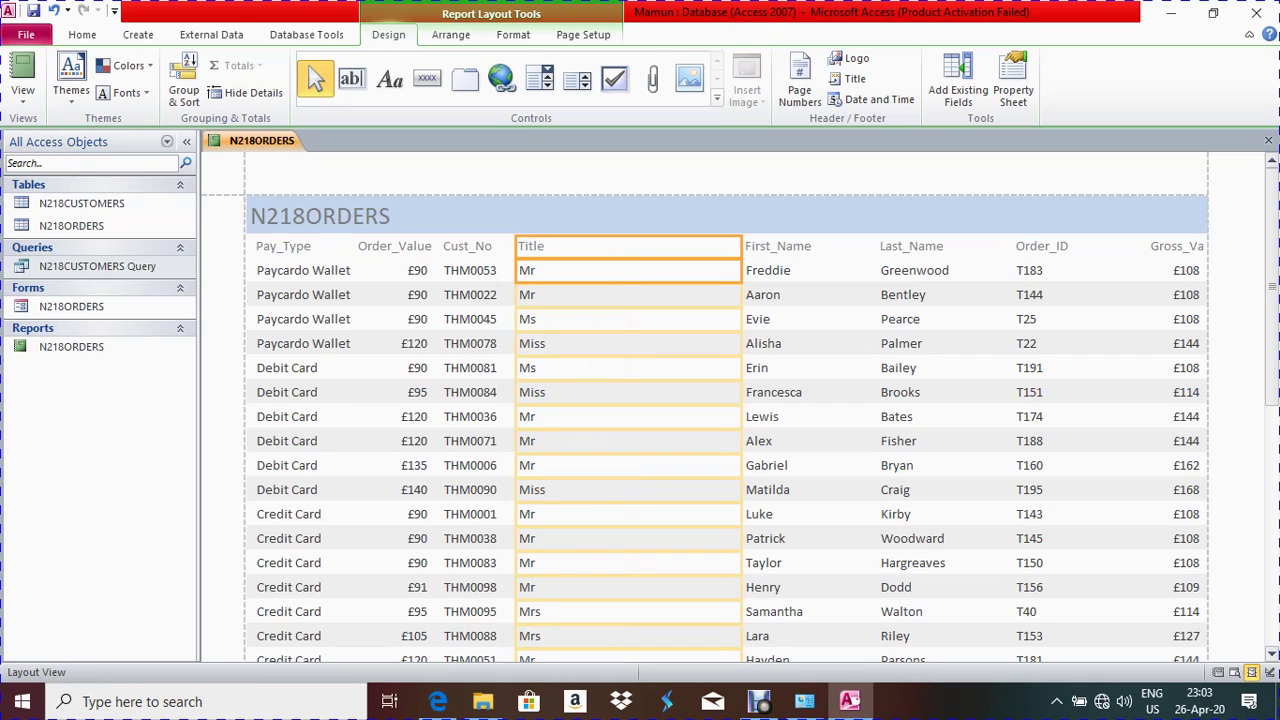
key("F2")
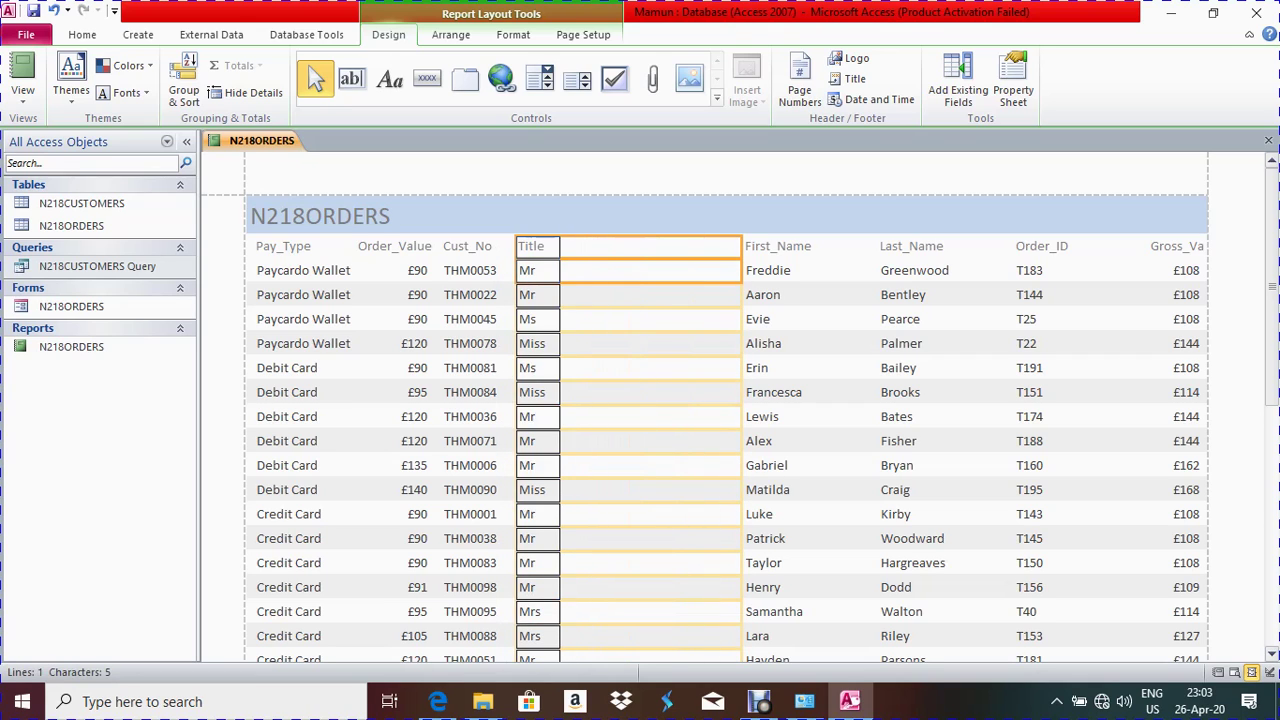
key("Escape")
left_click(778, 270)
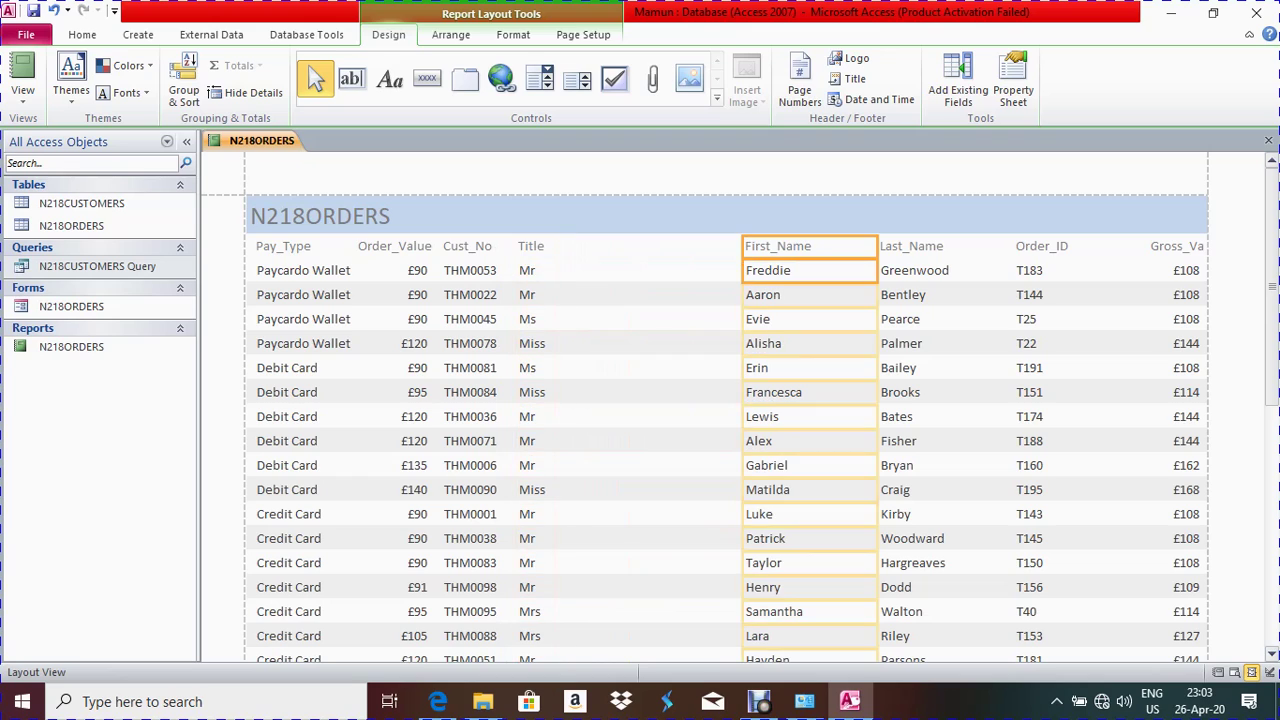
left_click_drag(742, 270, 552, 270)
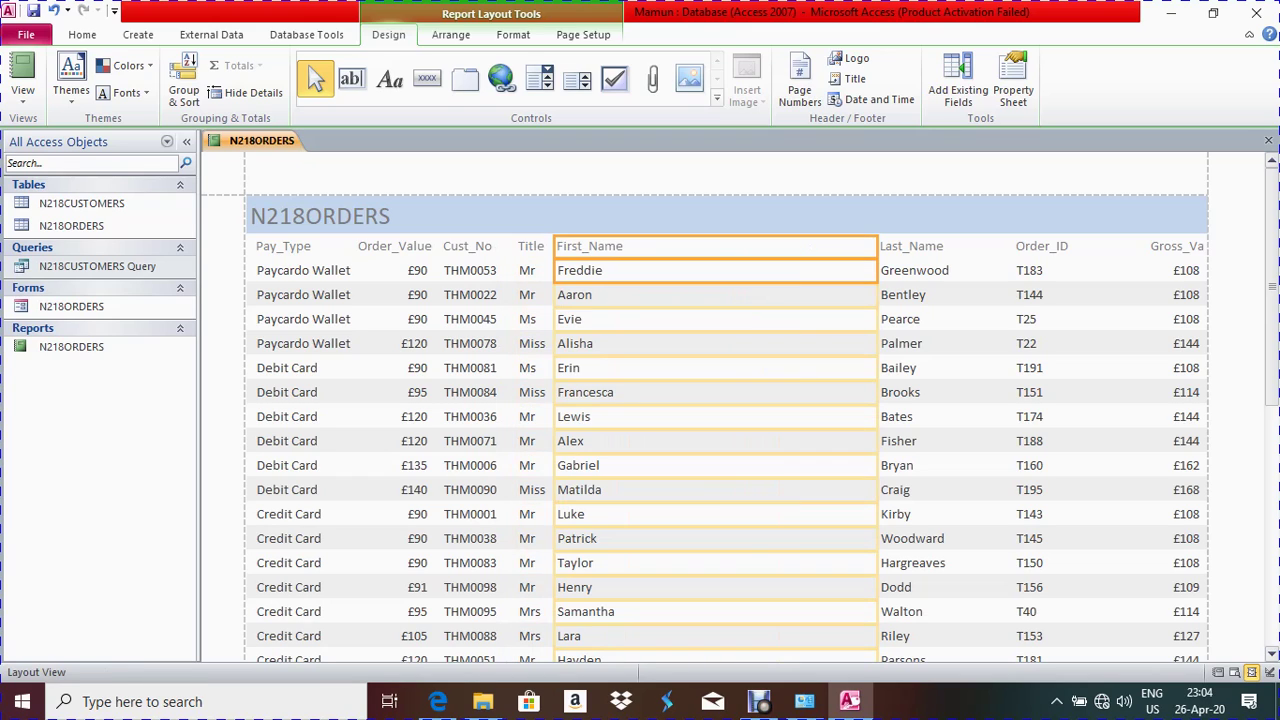
left_click_drag(878, 270, 660, 270)
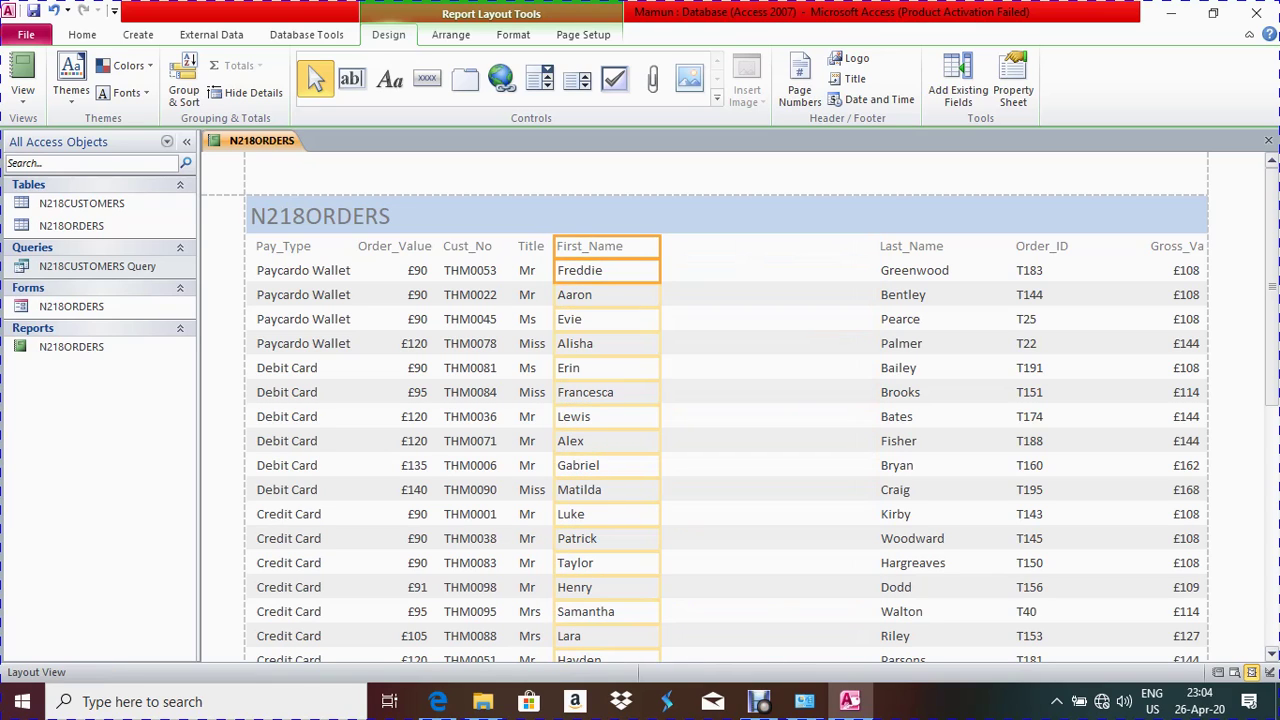
Shift the Last_Name, Order_ID and Gross_Value columns left and narrow them
left_click(913, 270)
left_click_drag(878, 274, 652, 274)
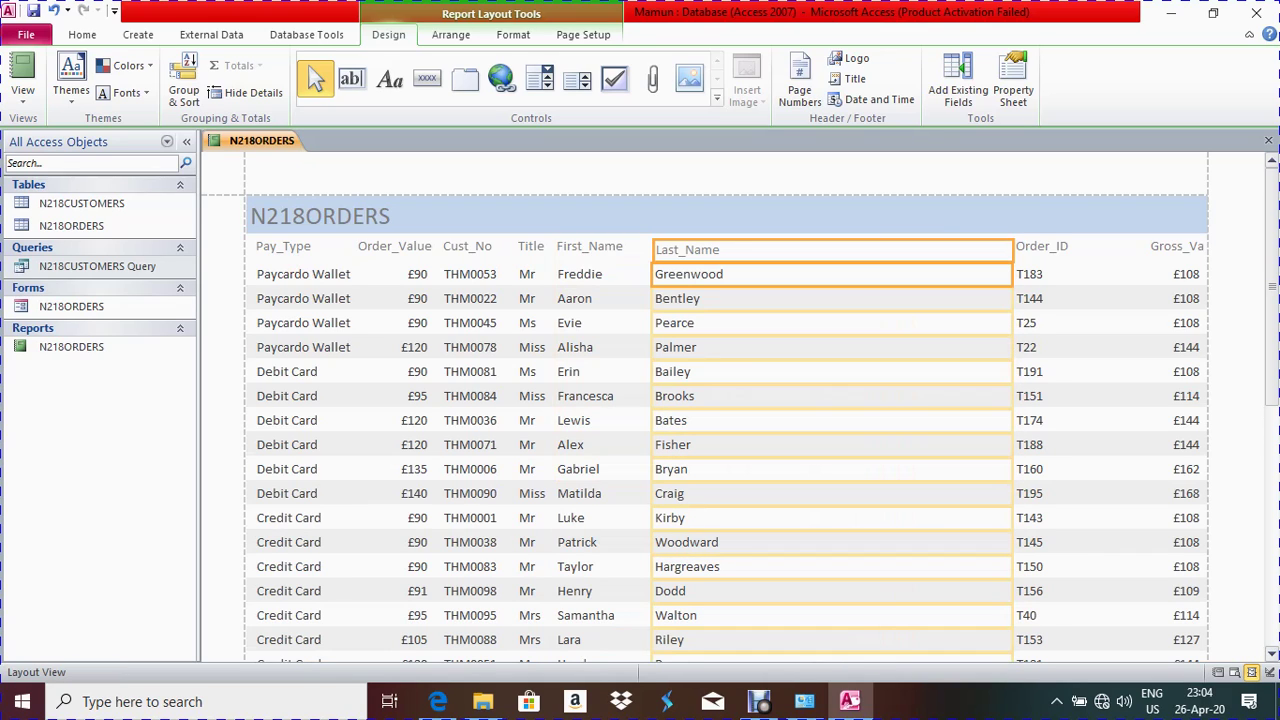
left_click_drag(1012, 274, 755, 274)
left_click(1042, 246)
left_click_drag(1013, 274, 742, 274)
left_click_drag(1148, 274, 820, 274)
left_click(1176, 246)
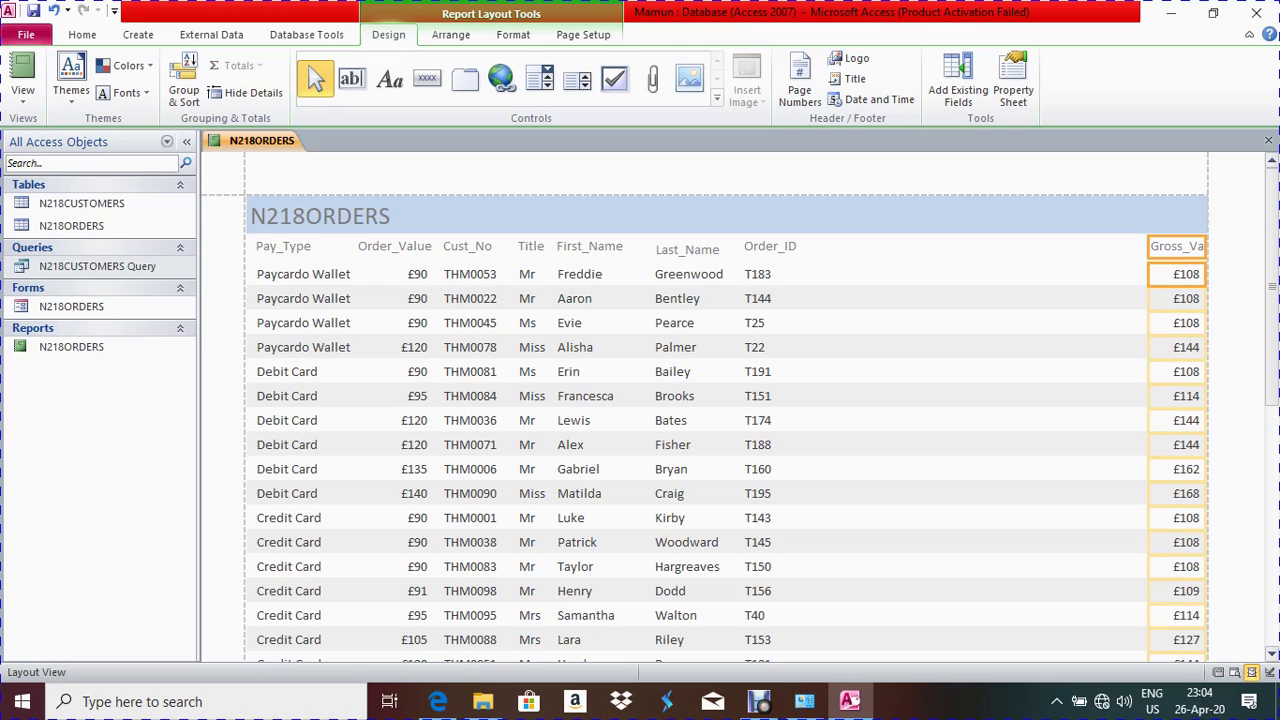
left_click_drag(1148, 274, 816, 274)
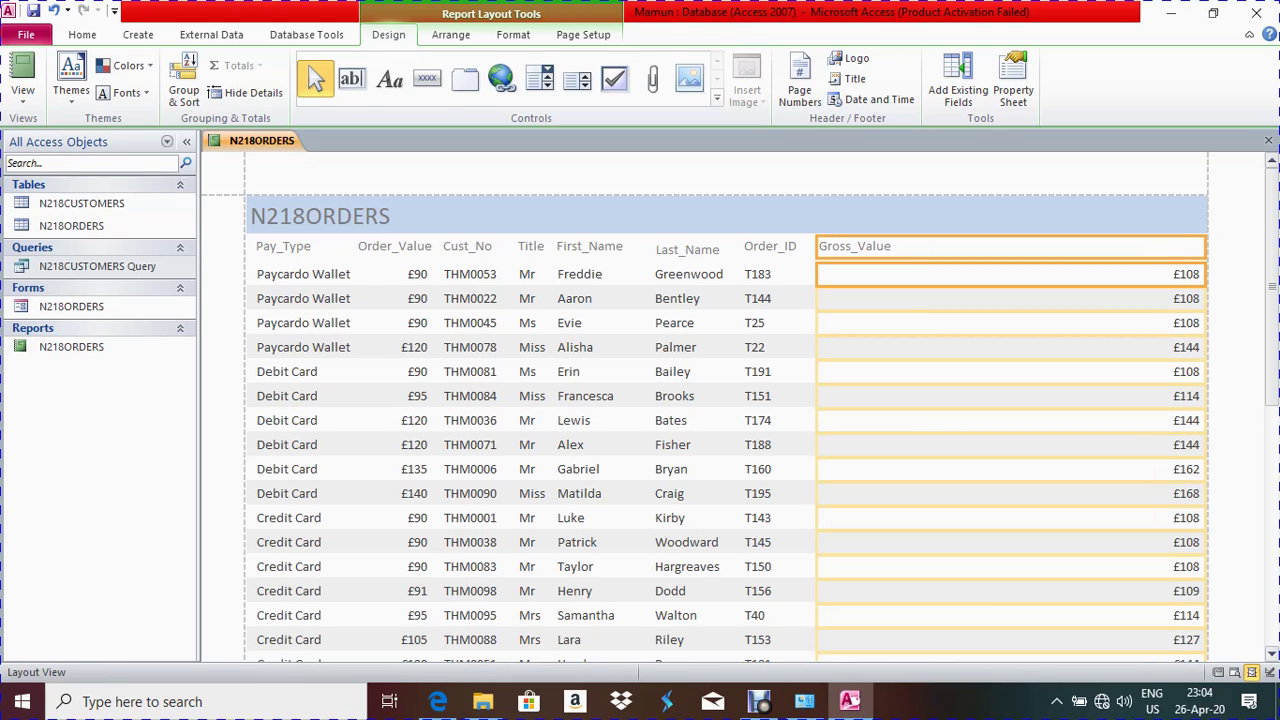
left_click_drag(1206, 274, 928, 274)
Check the heading and record rows of the resized report layout
left_click(1060, 246)
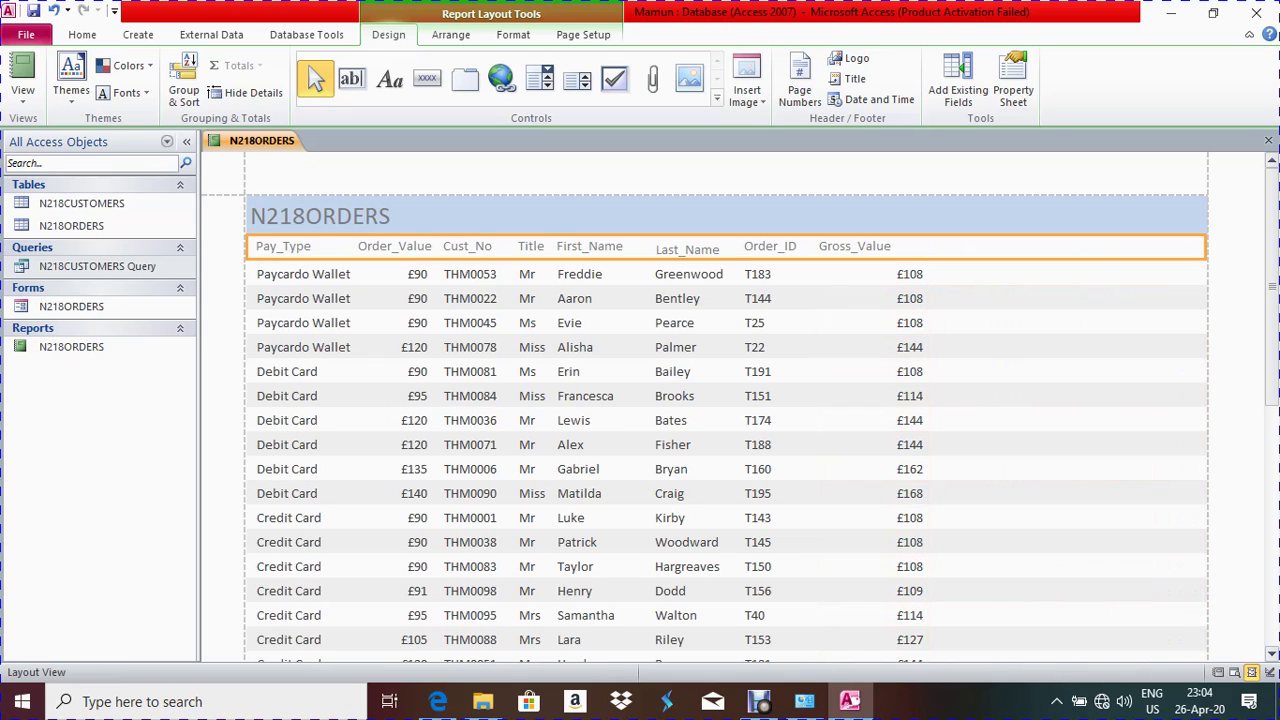
left_click(1060, 274)
left_click(1060, 246)
left_click(1060, 322)
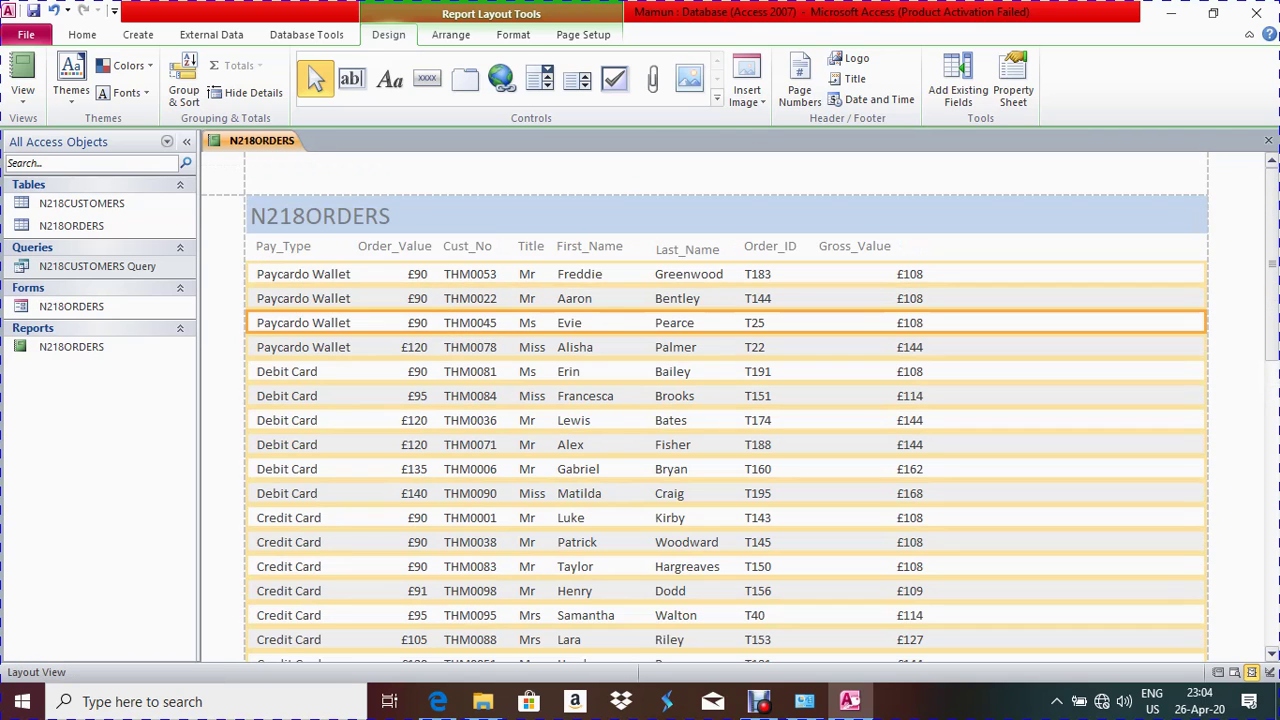
left_click(670, 591)
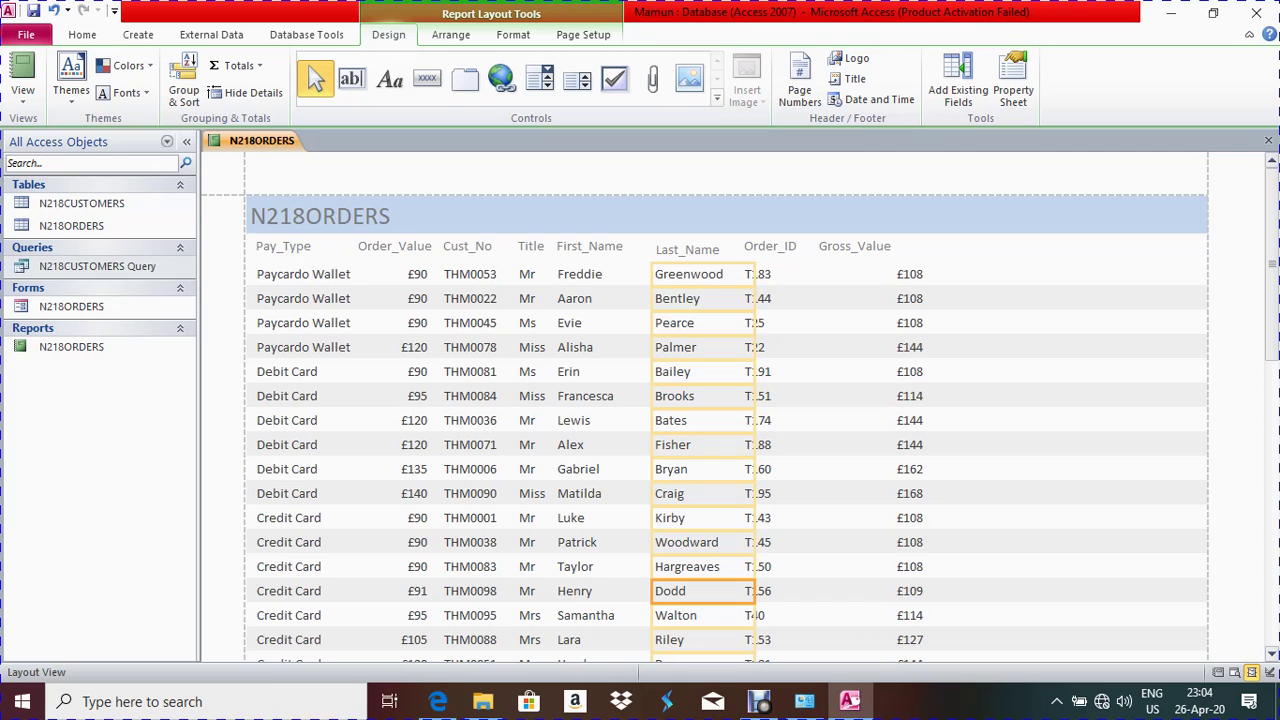
Highlight the line requiring the heading 'Card payments in 2017' in the exam paper
key("alt+Tab")
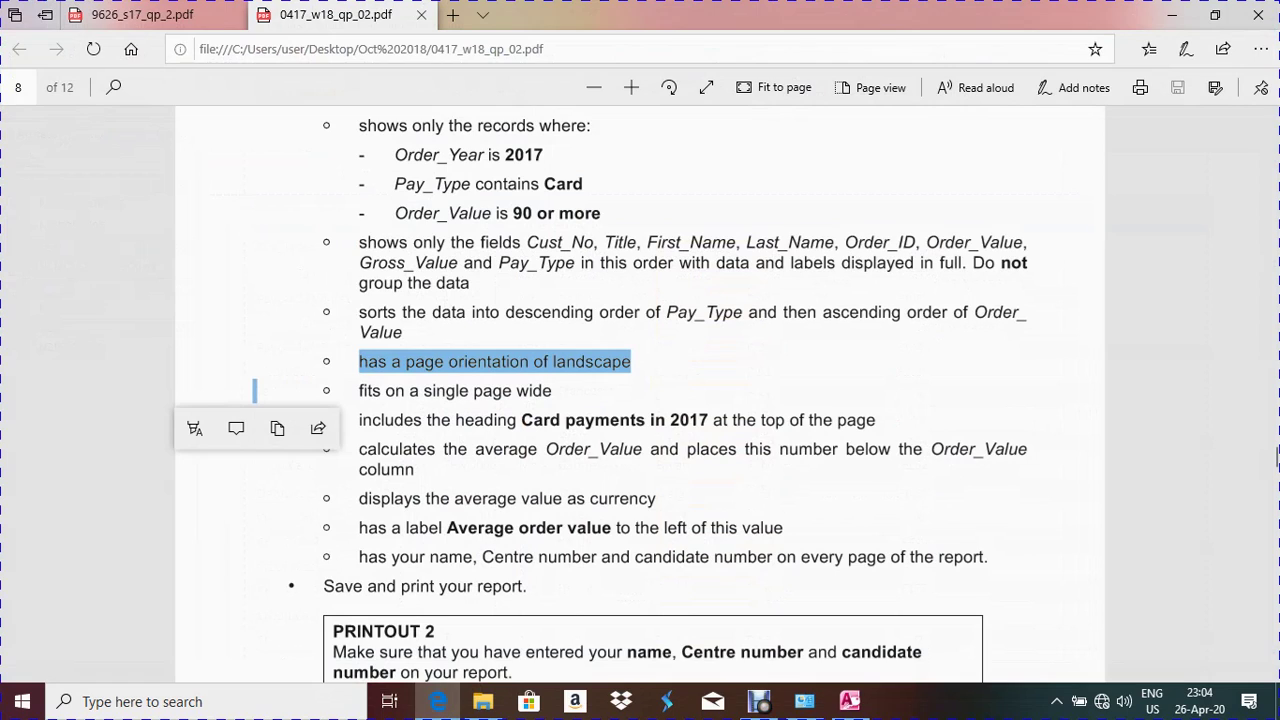
left_click(1277, 457)
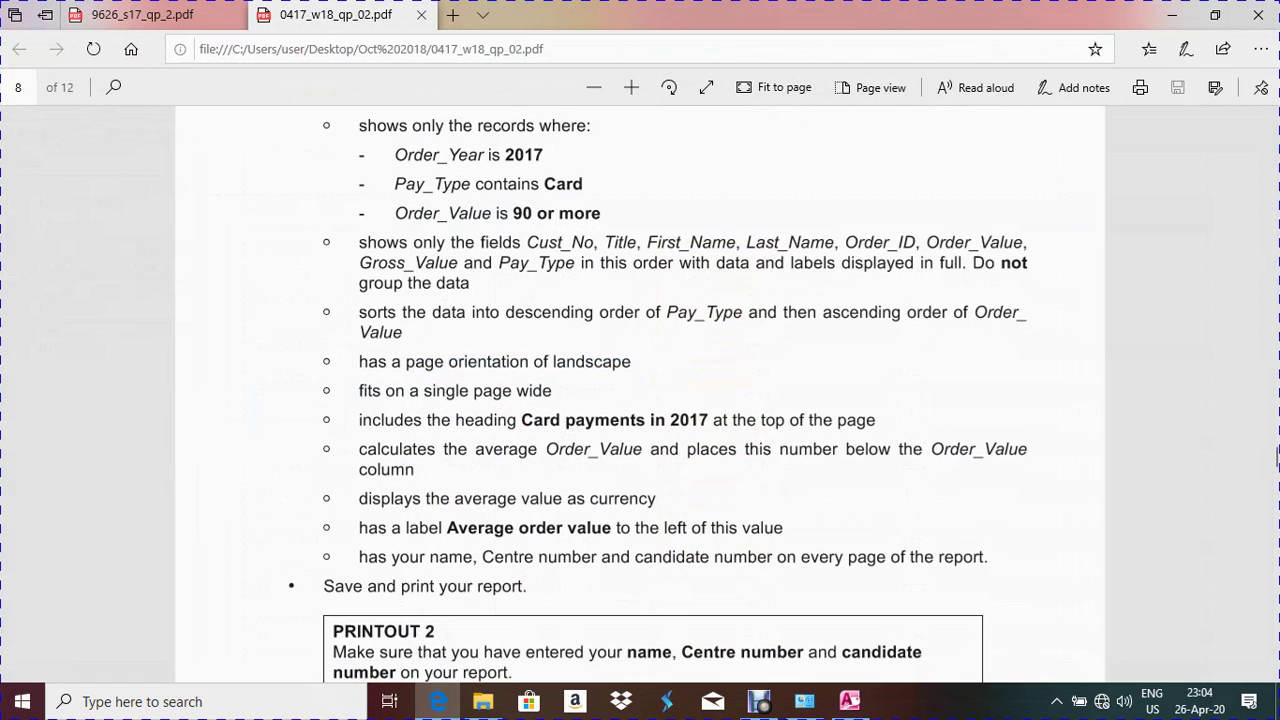
left_click_drag(324, 420, 651, 420)
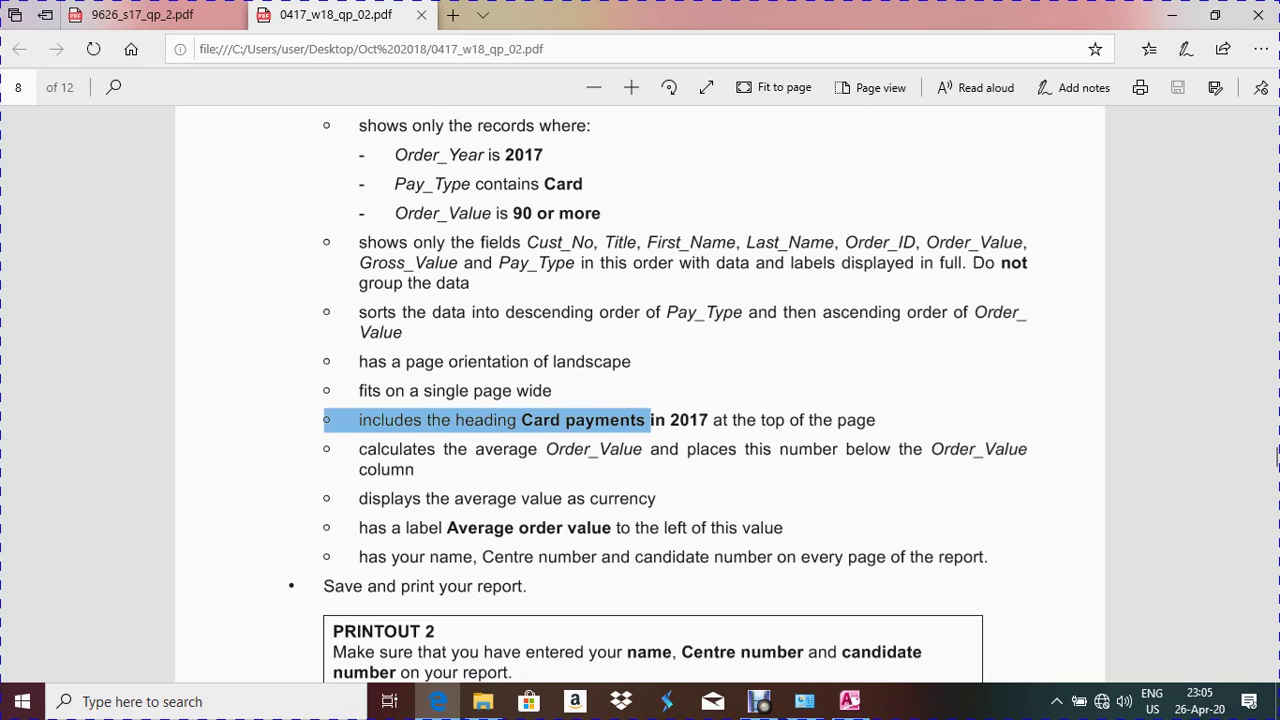
key("Escape")
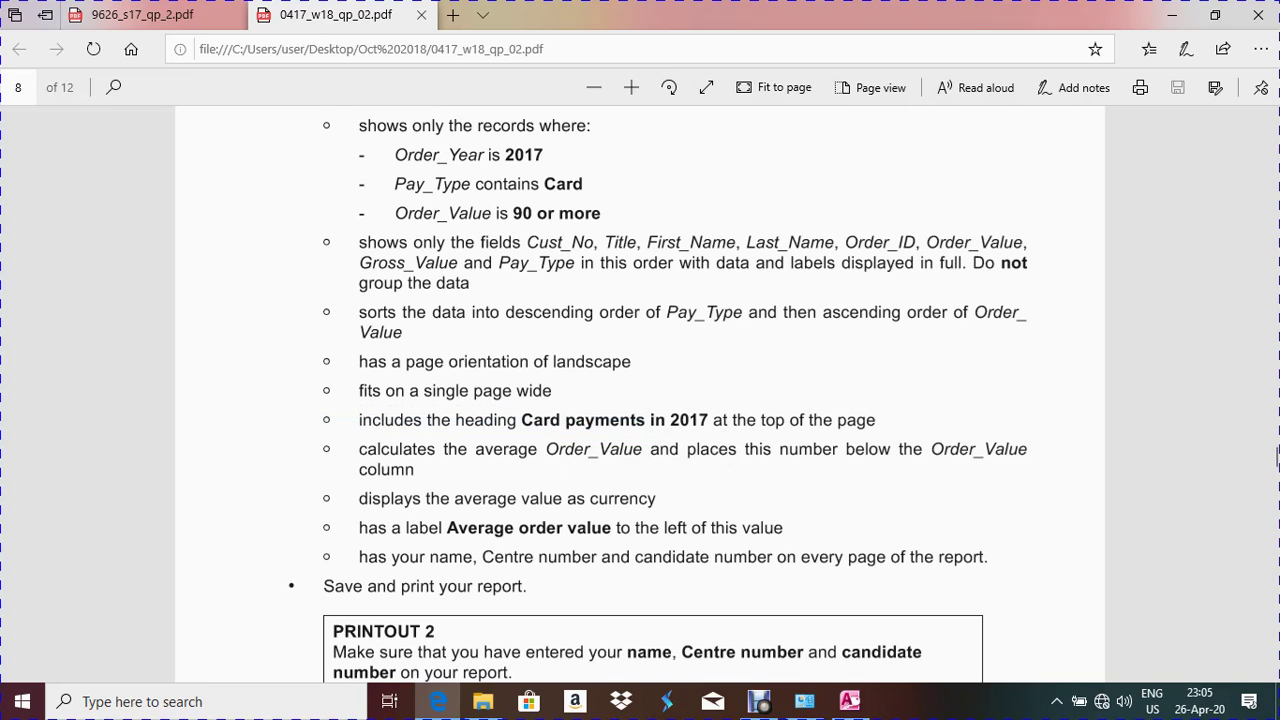
left_click_drag(324, 420, 650, 420)
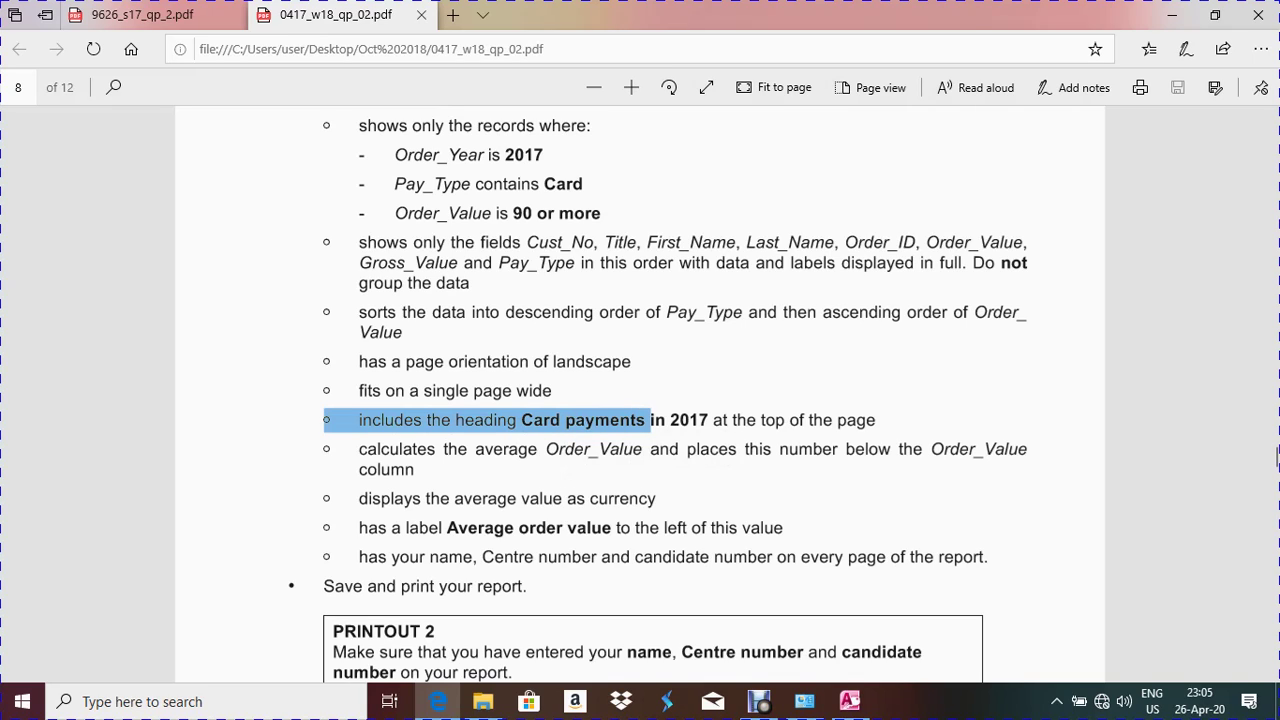
key("Escape")
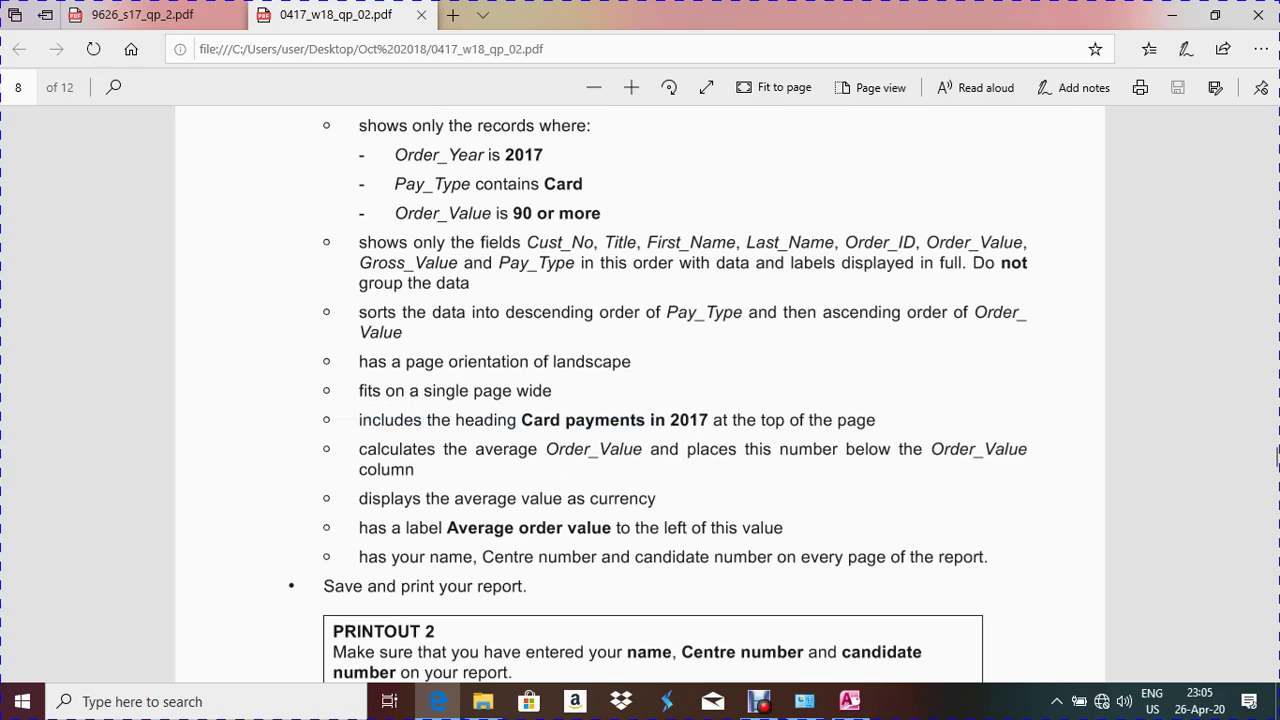
left_click_drag(708, 420, 550, 420)
key("Escape")
left_click_drag(324, 420, 650, 420)
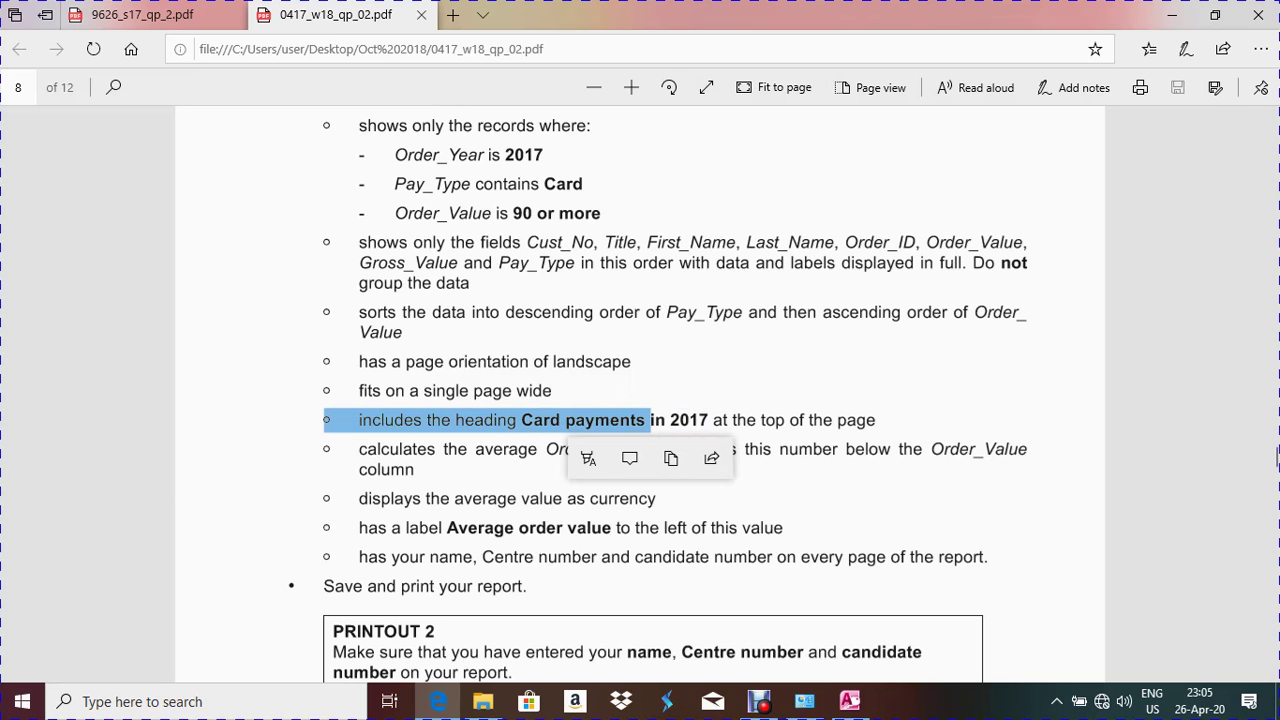
key("alt+Tab")
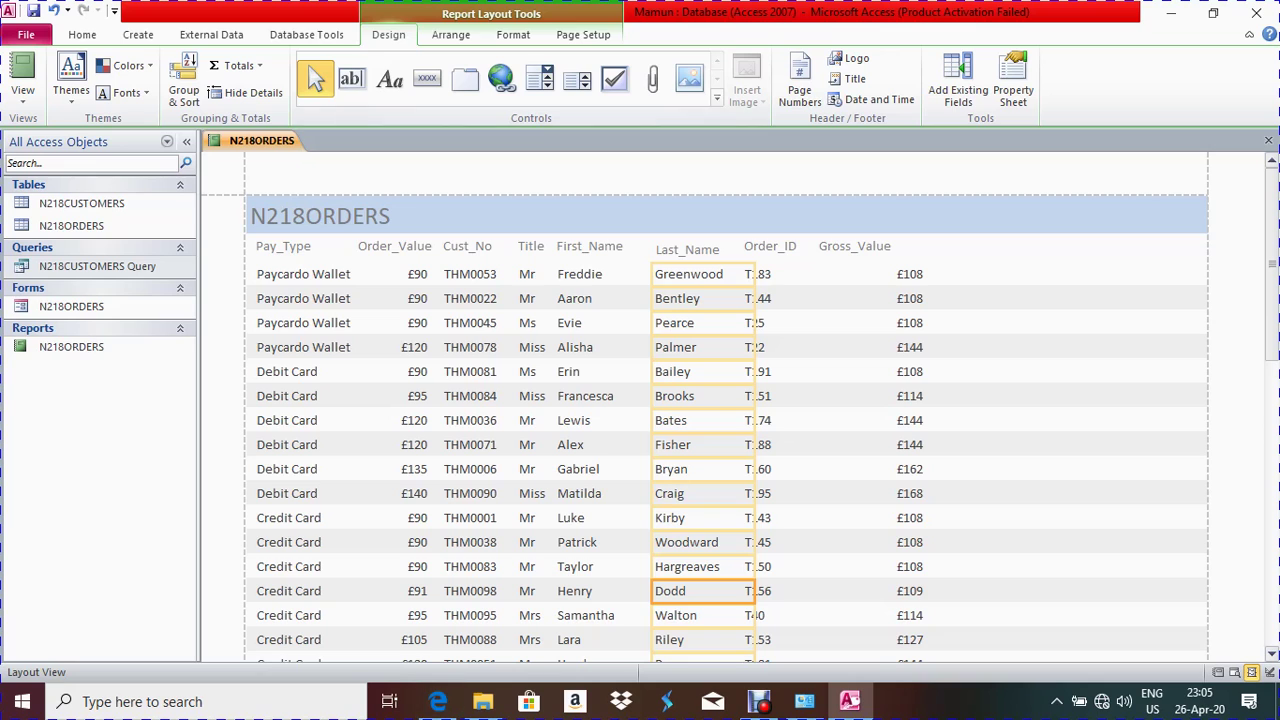
In Design View, replace the N218ORDERS title label text with 'Card Payments in 2017'
right_click(262, 142)
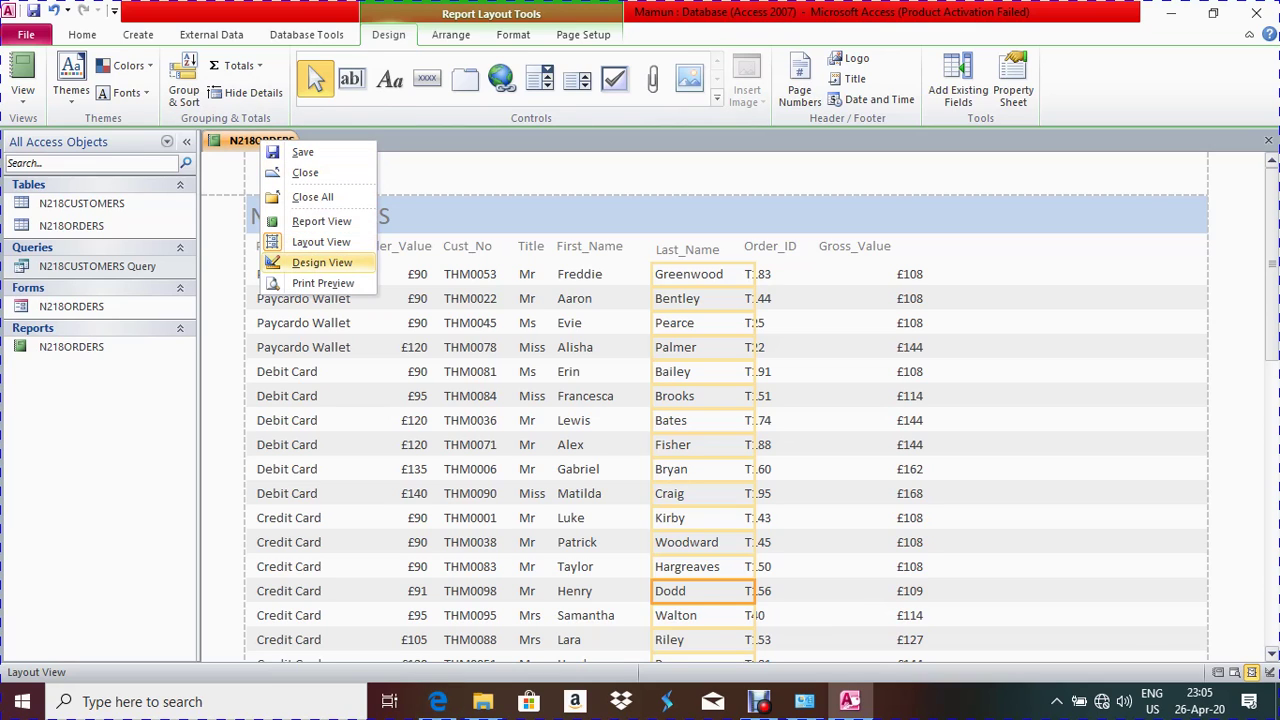
left_click(322, 262)
key("F2")
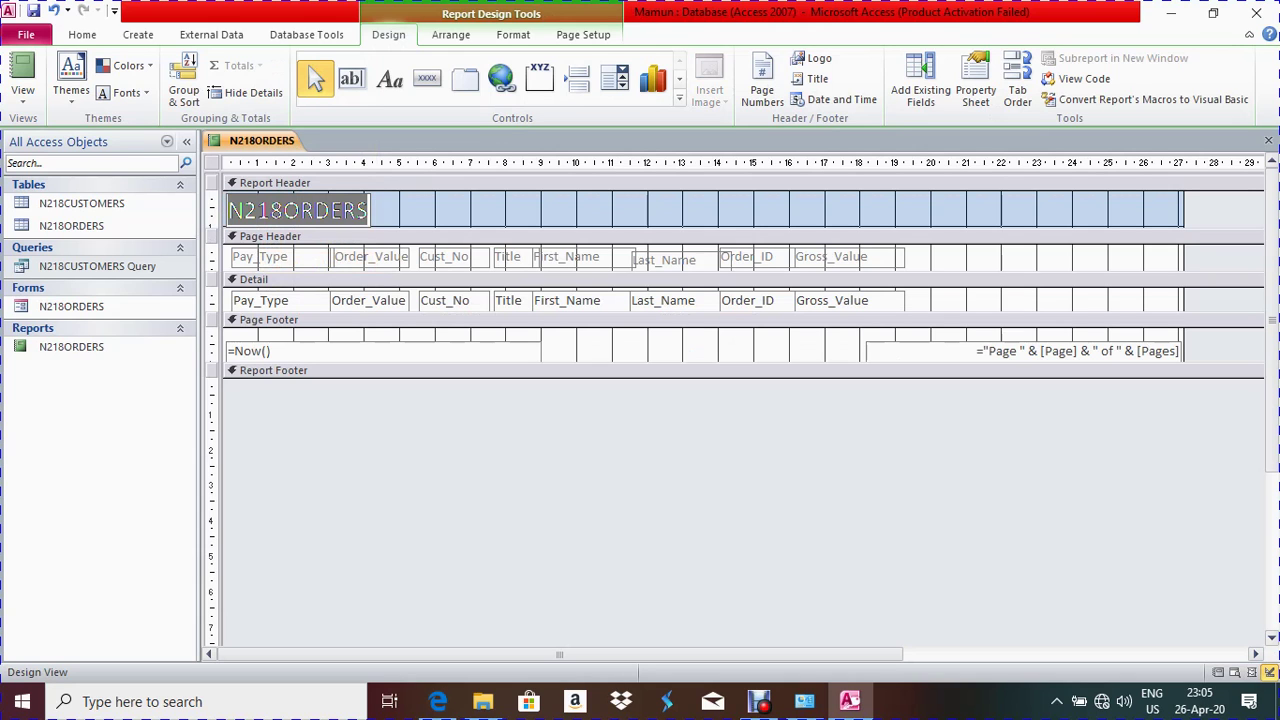
key("alt+Tab")
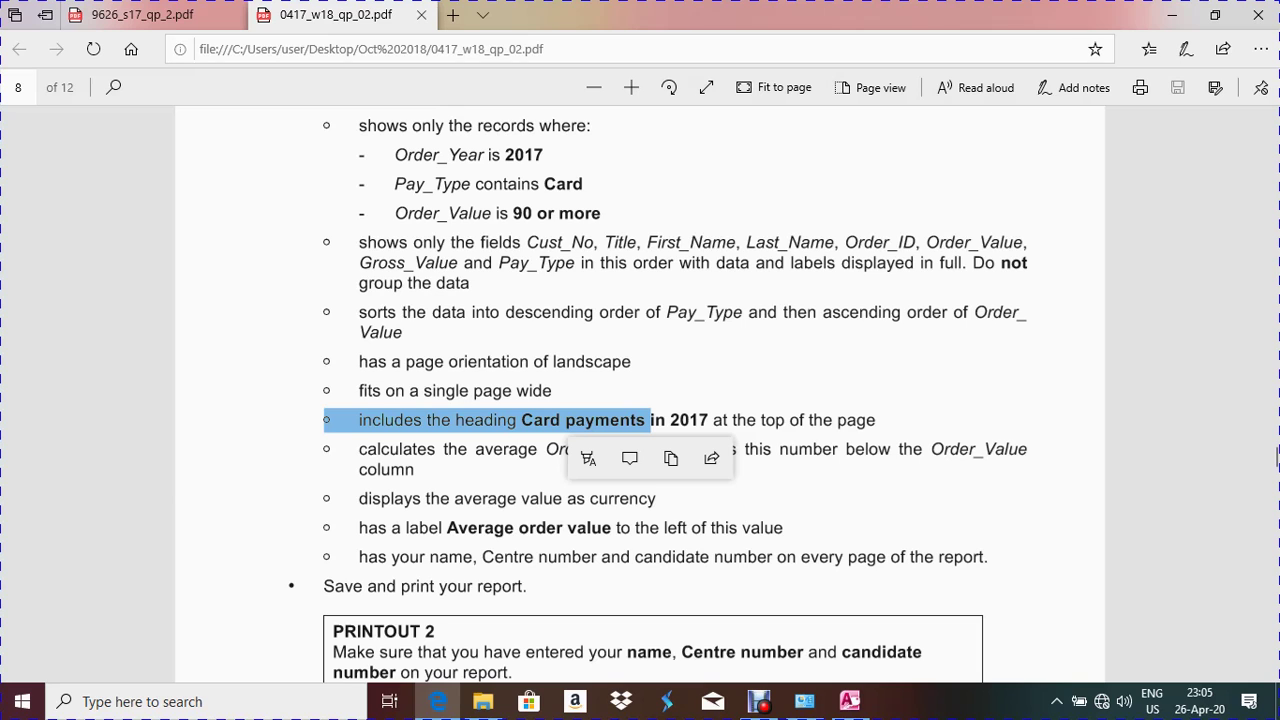
key("alt+Tab")
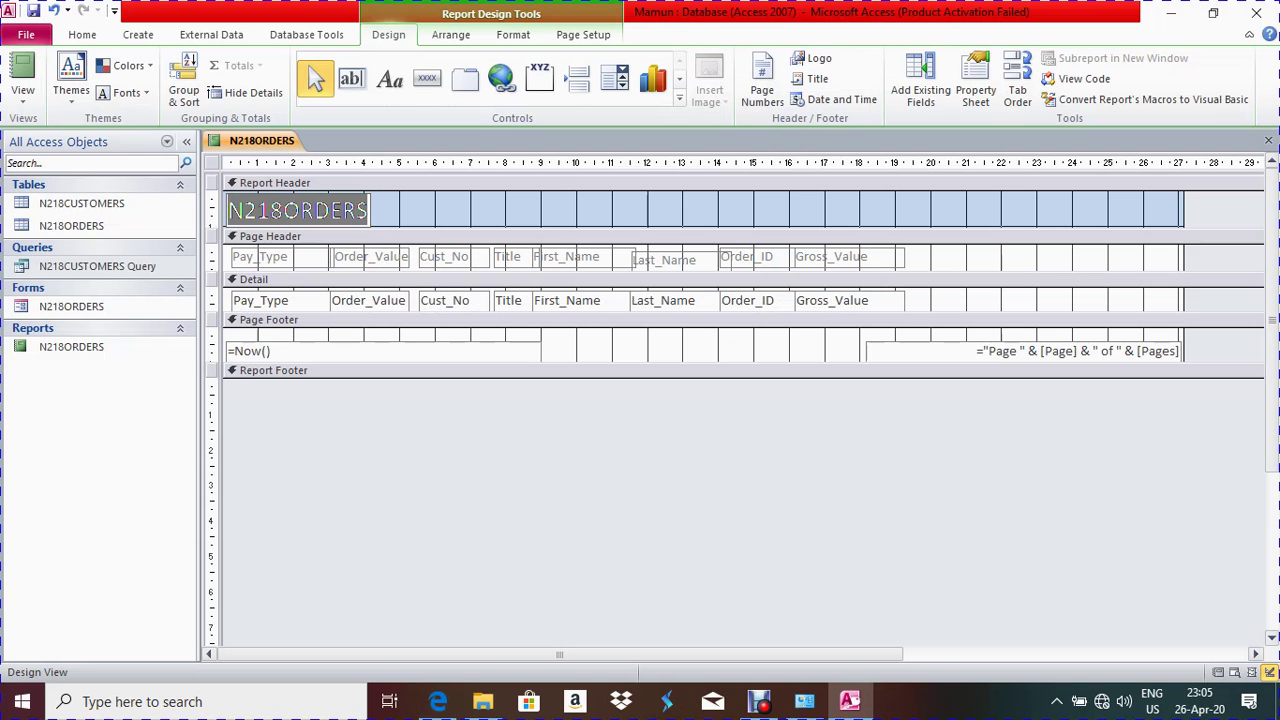
type("Car")
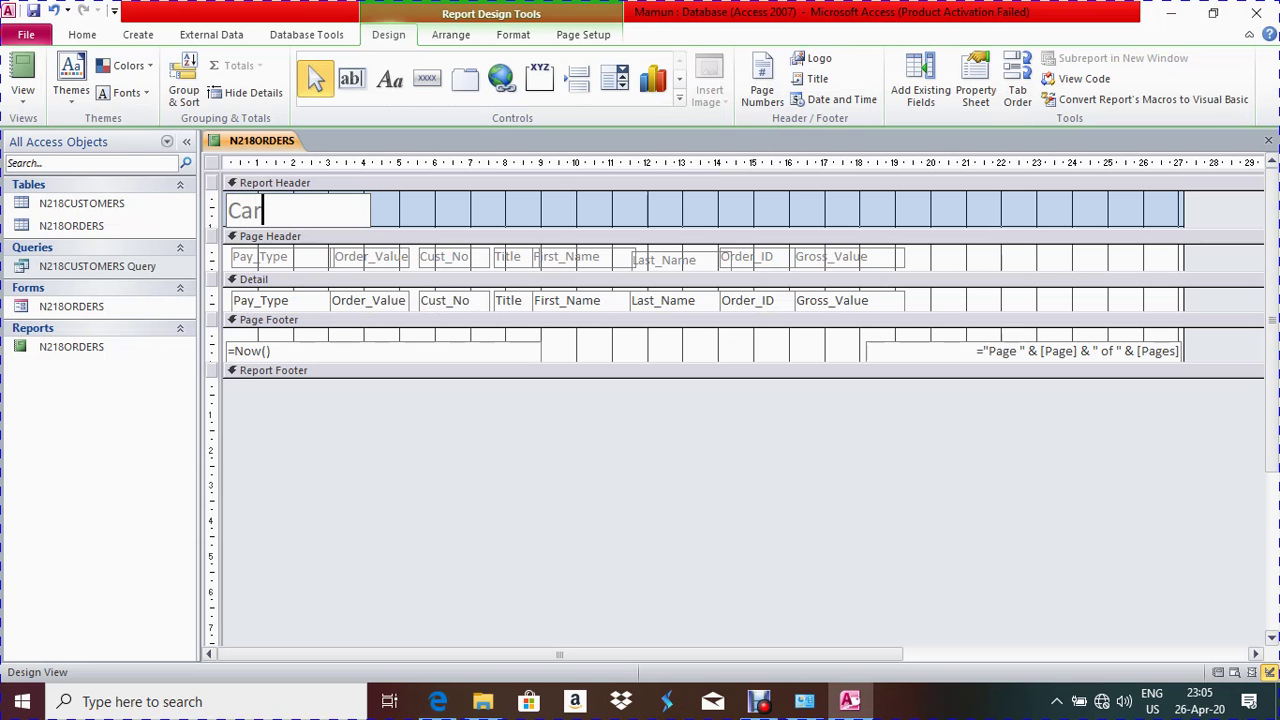
type("d Payments")
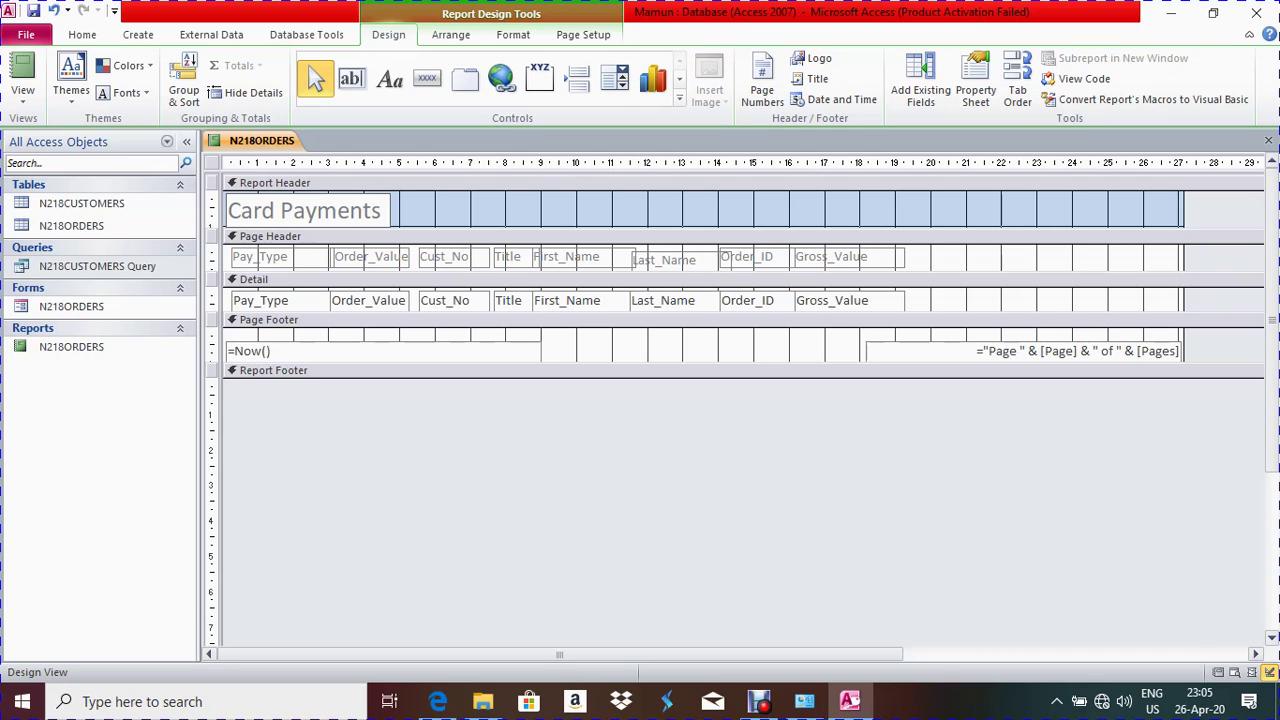
key("alt+Tab")
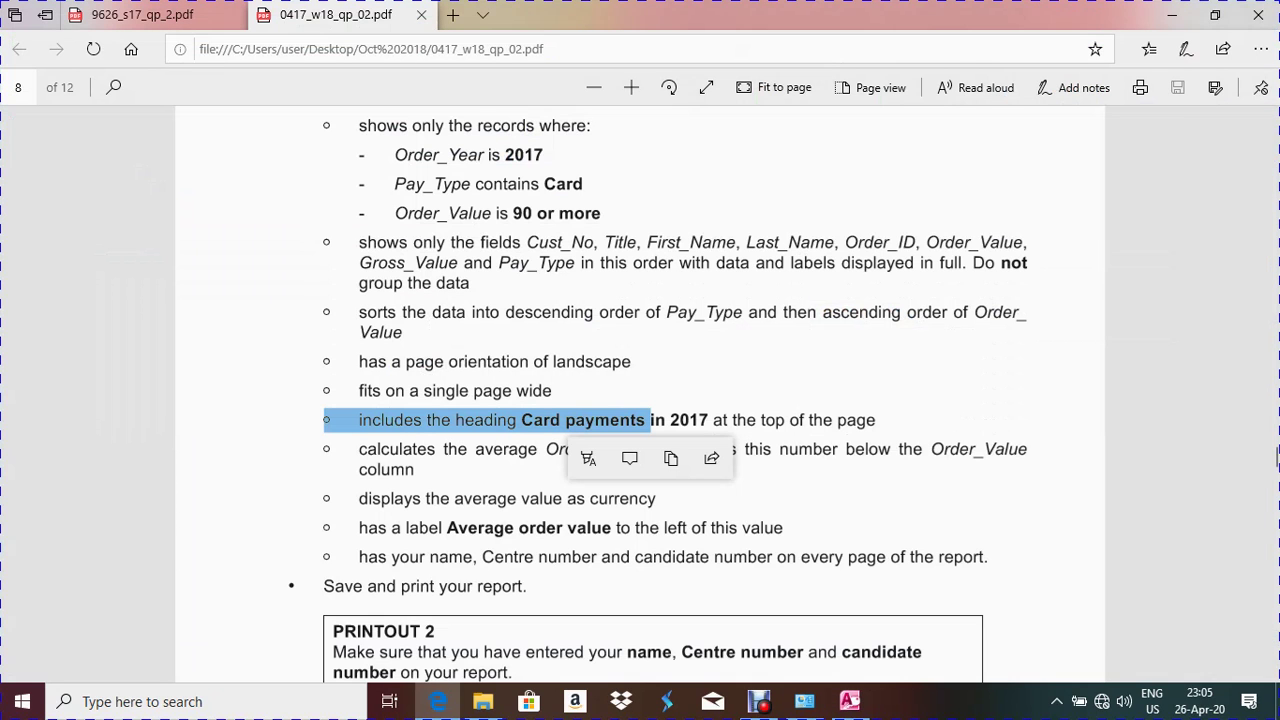
key("alt+Tab")
type("in 2017")
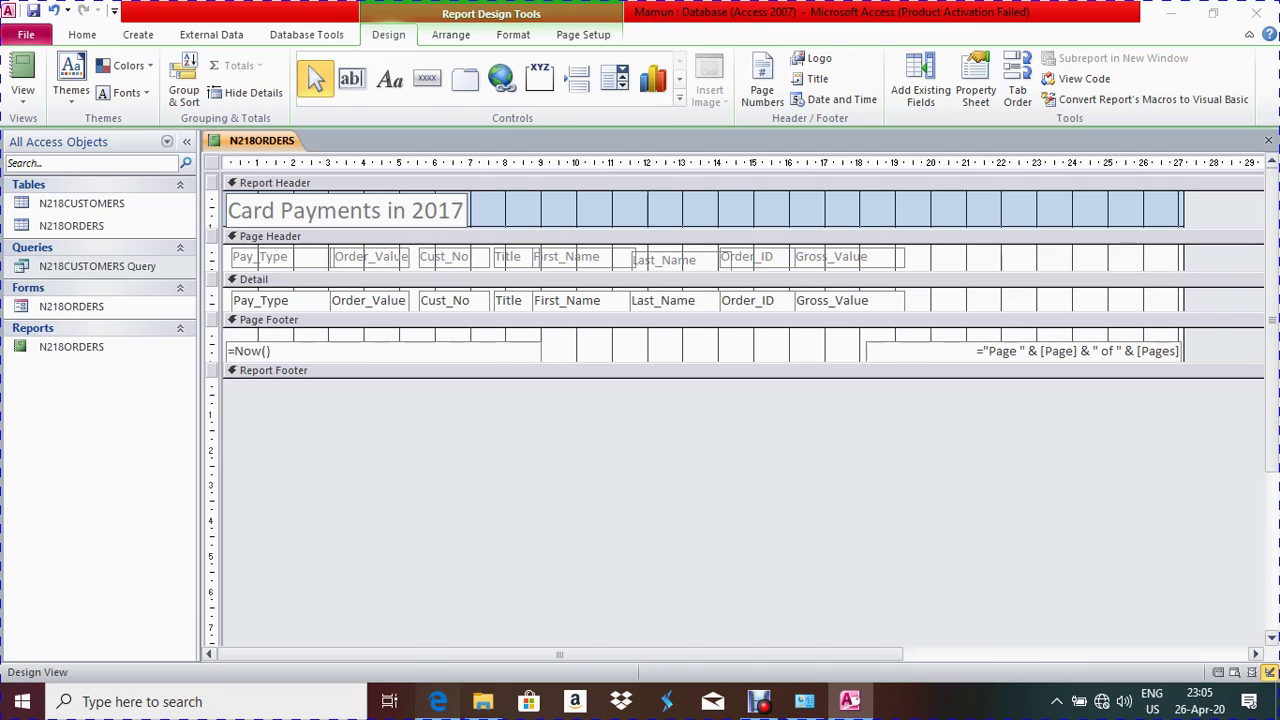
key("alt+Tab")
key("Escape")
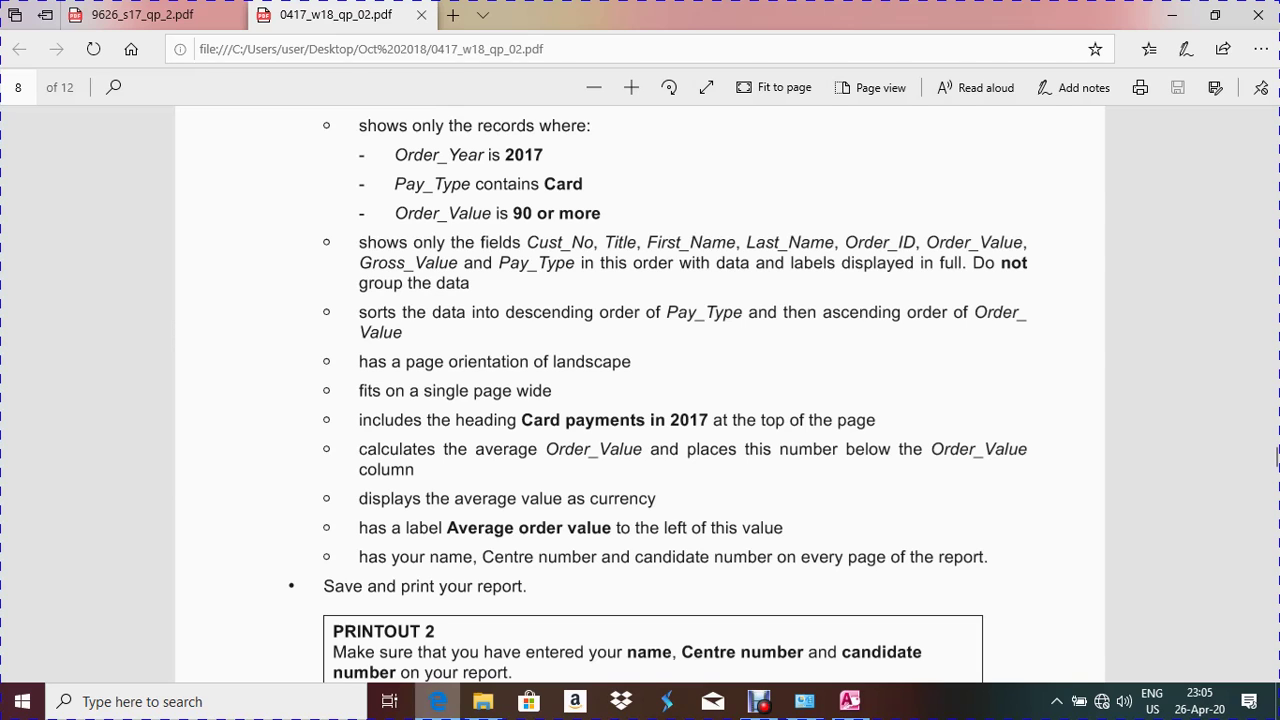
key("alt+Tab")
In Layout View, add an Average total under the Order_Value column, showing £114
right_click(245, 141)
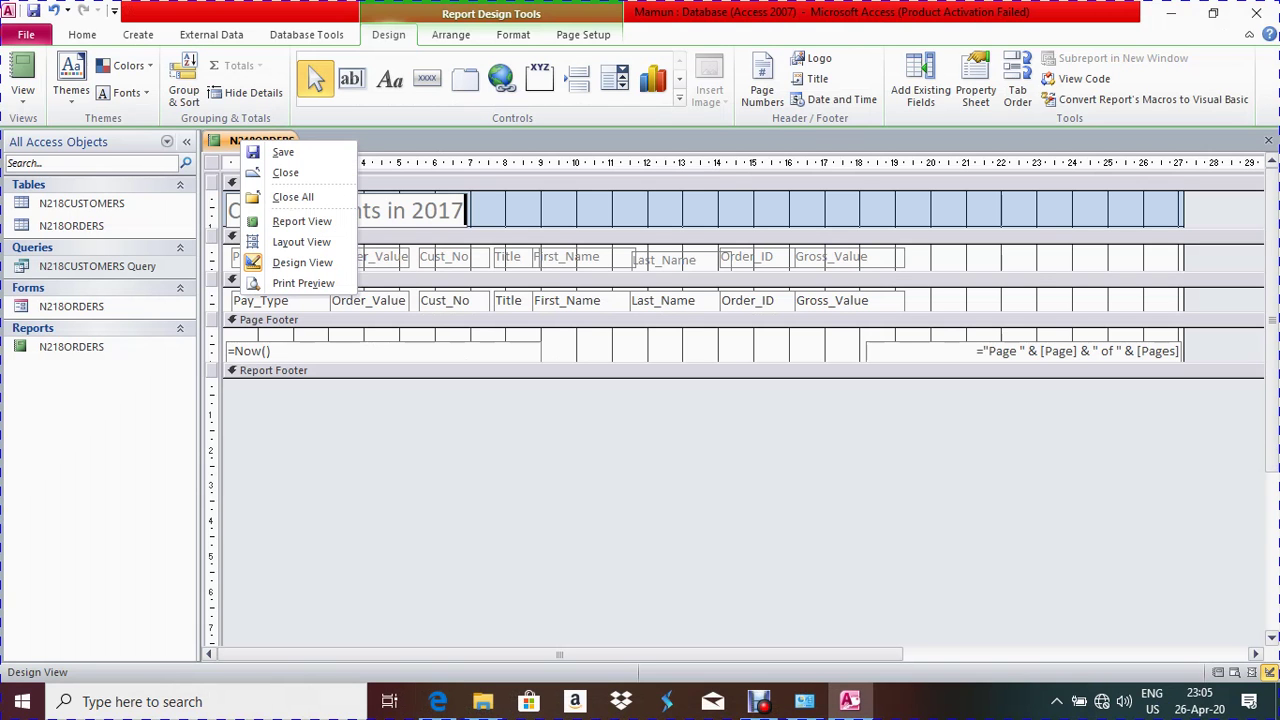
left_click(301, 242)
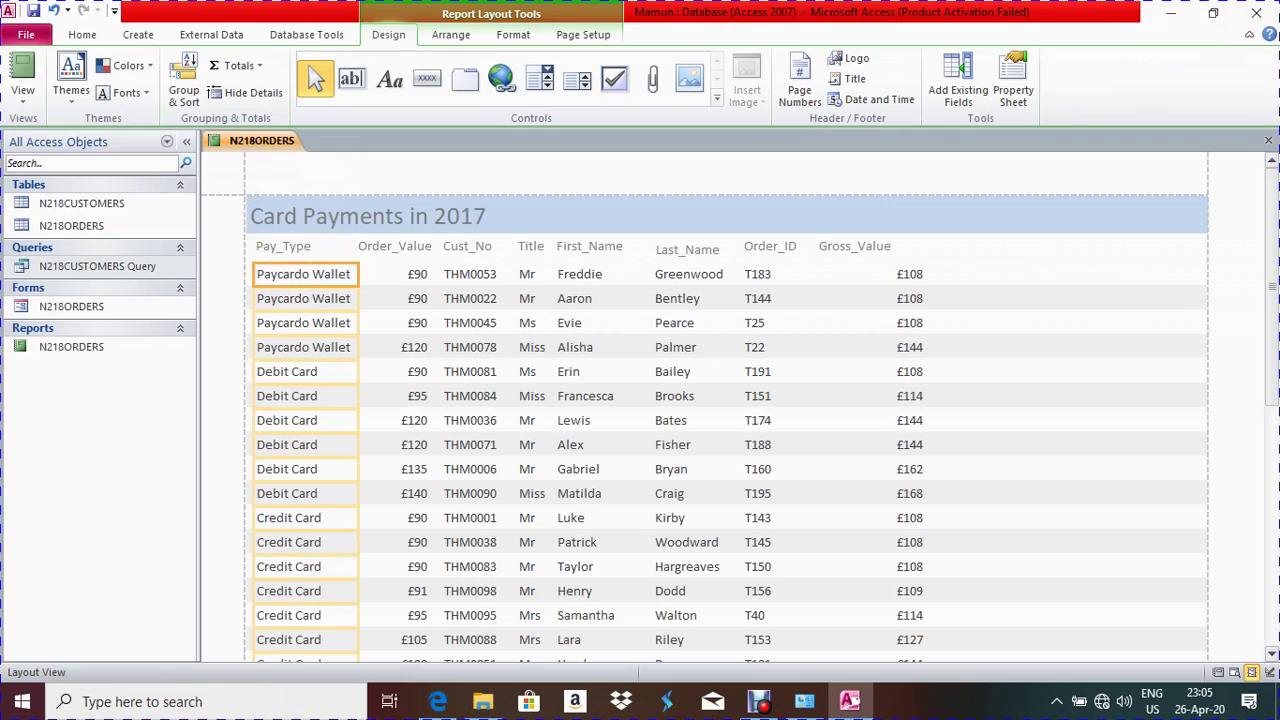
left_click(392, 298)
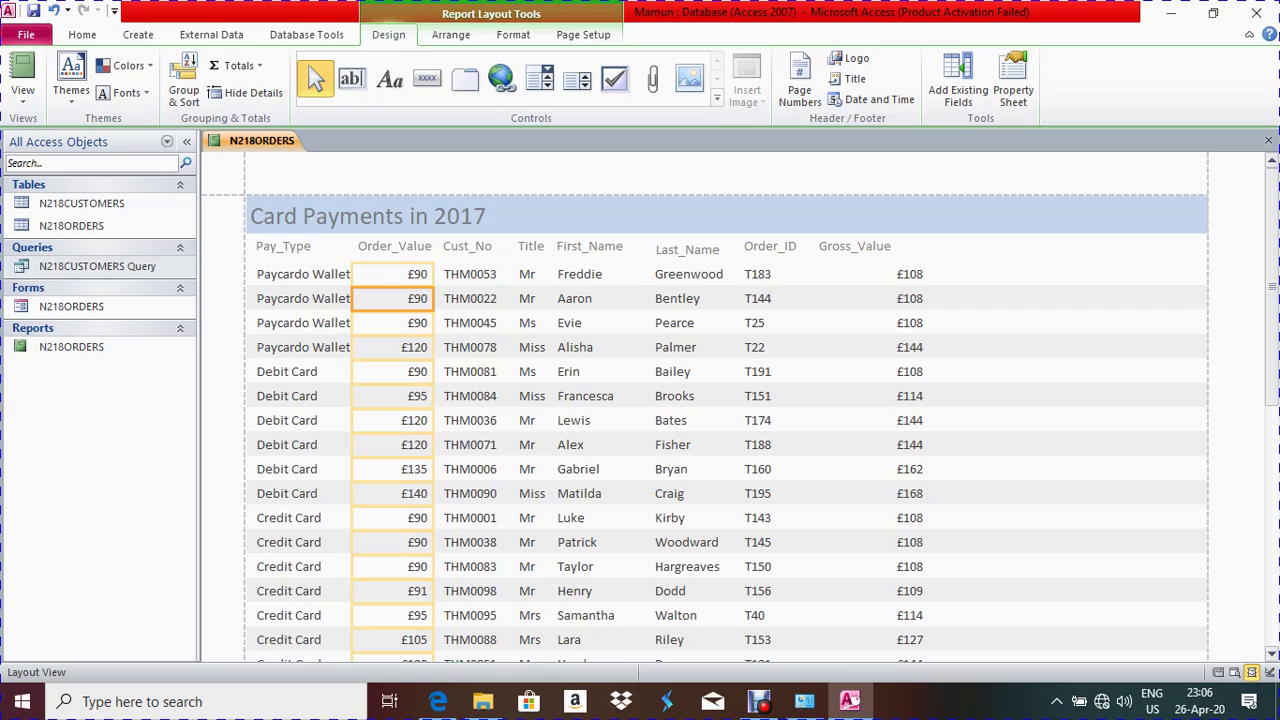
key("Up")
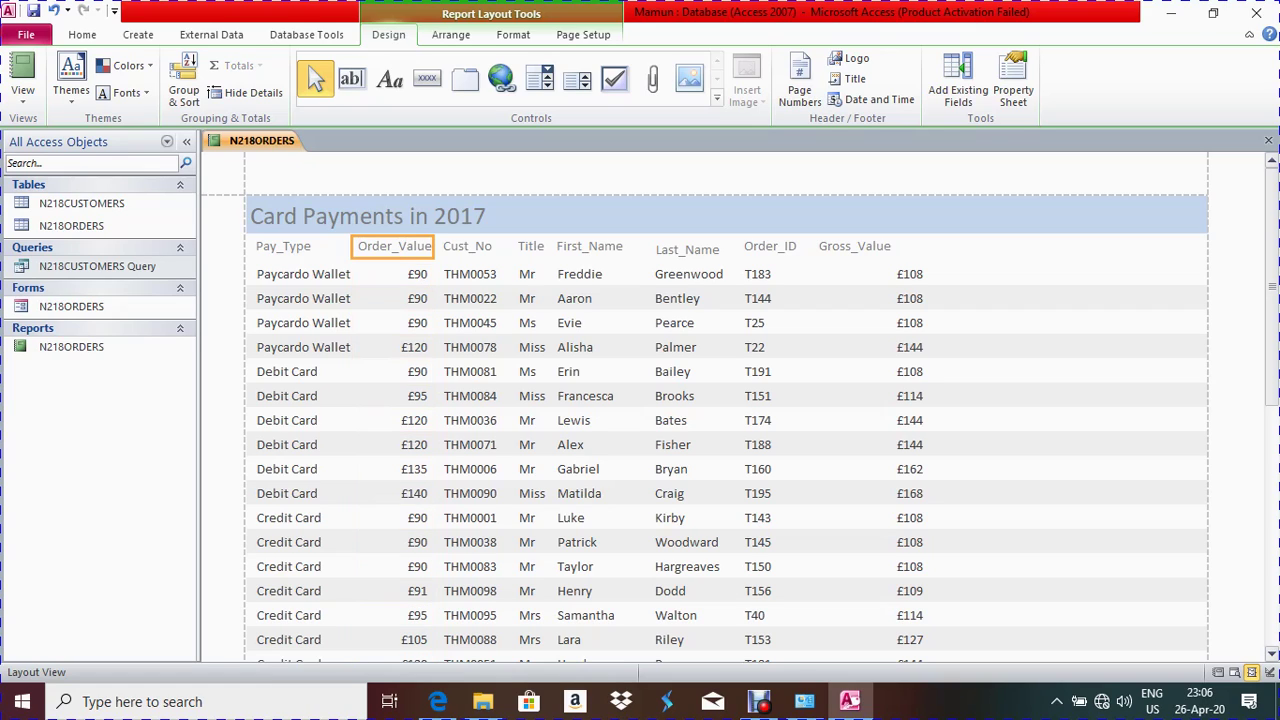
key("Down")
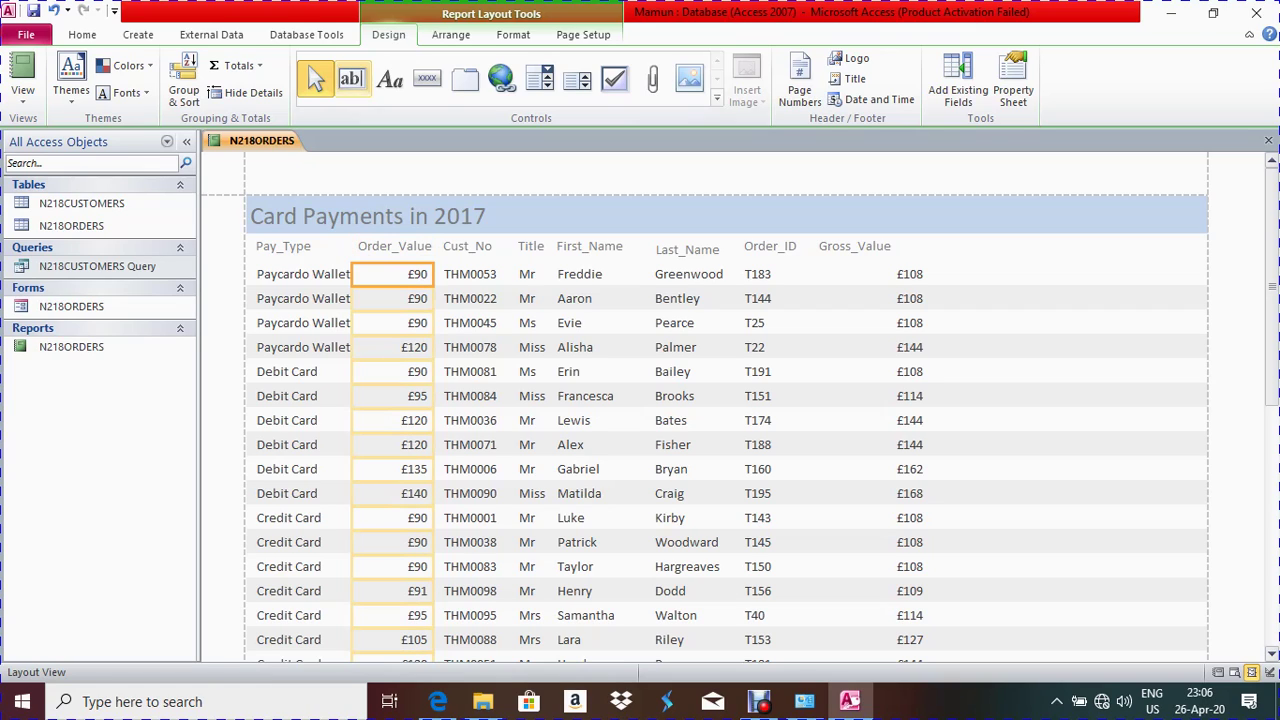
left_click(236, 65)
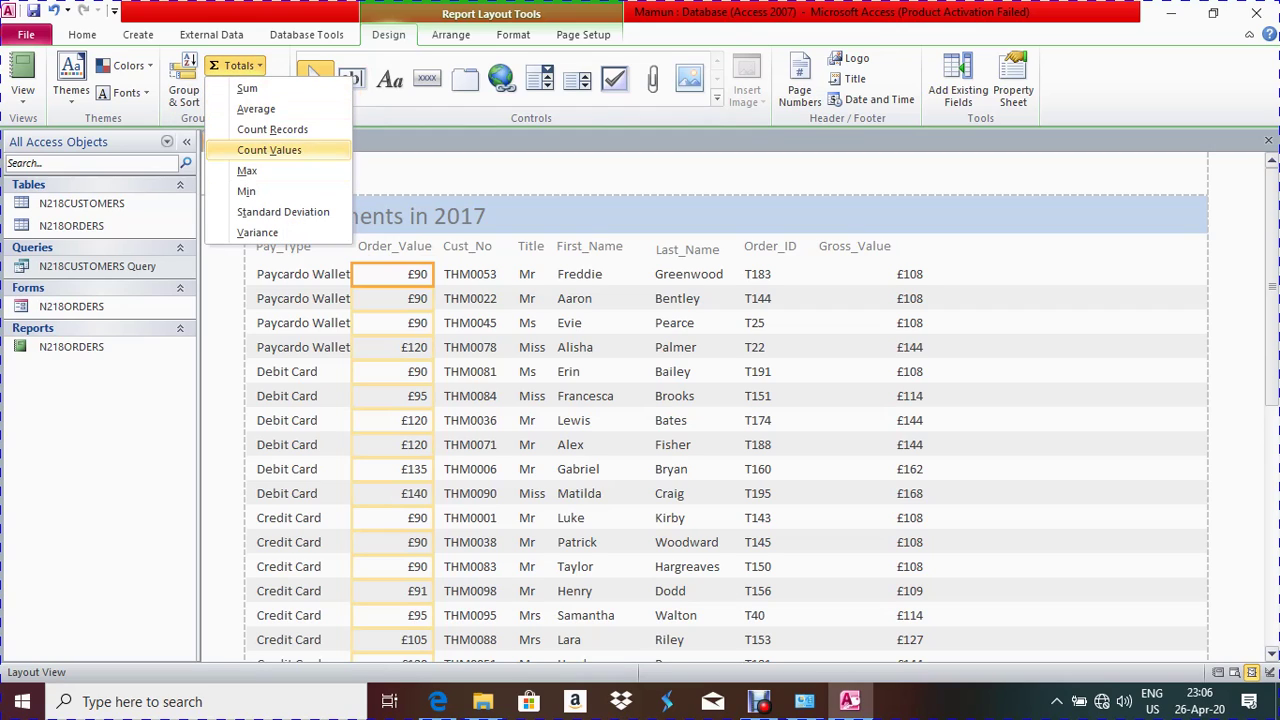
left_click(256, 108)
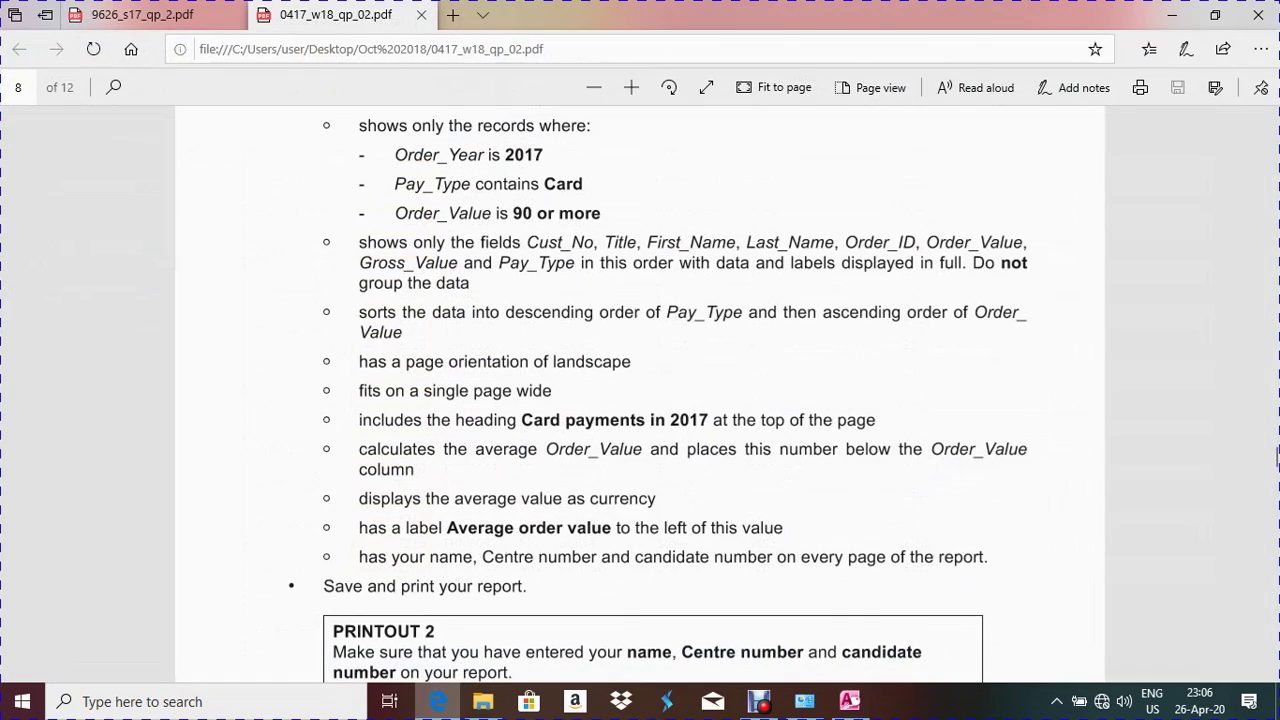
Review the report requirements in the exam paper PDF
left_click(437, 701)
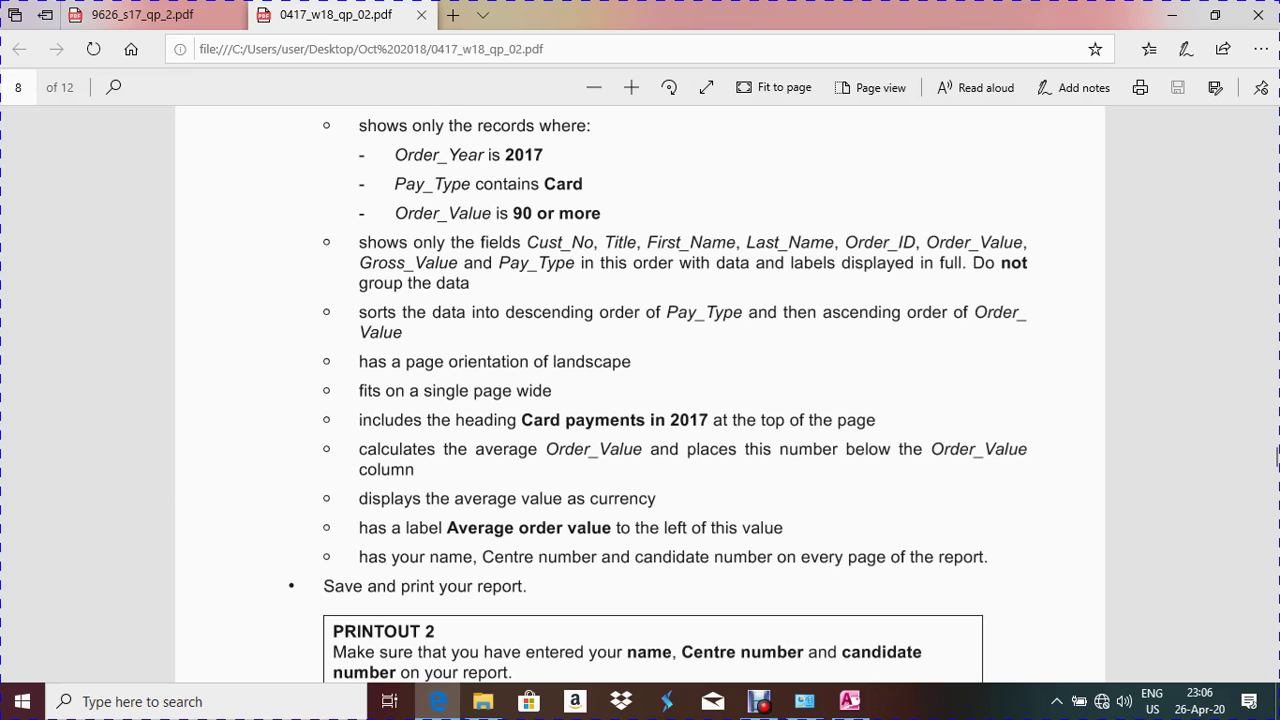
left_click(438, 701)
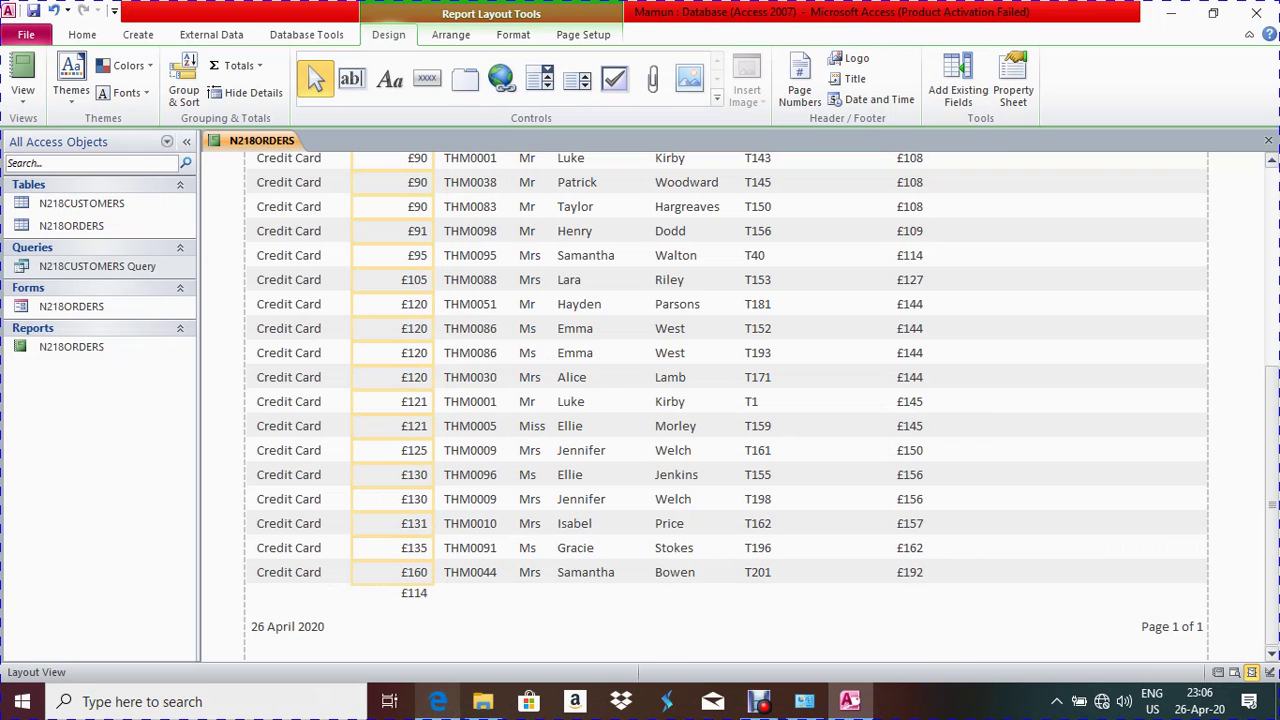
left_click(438, 701)
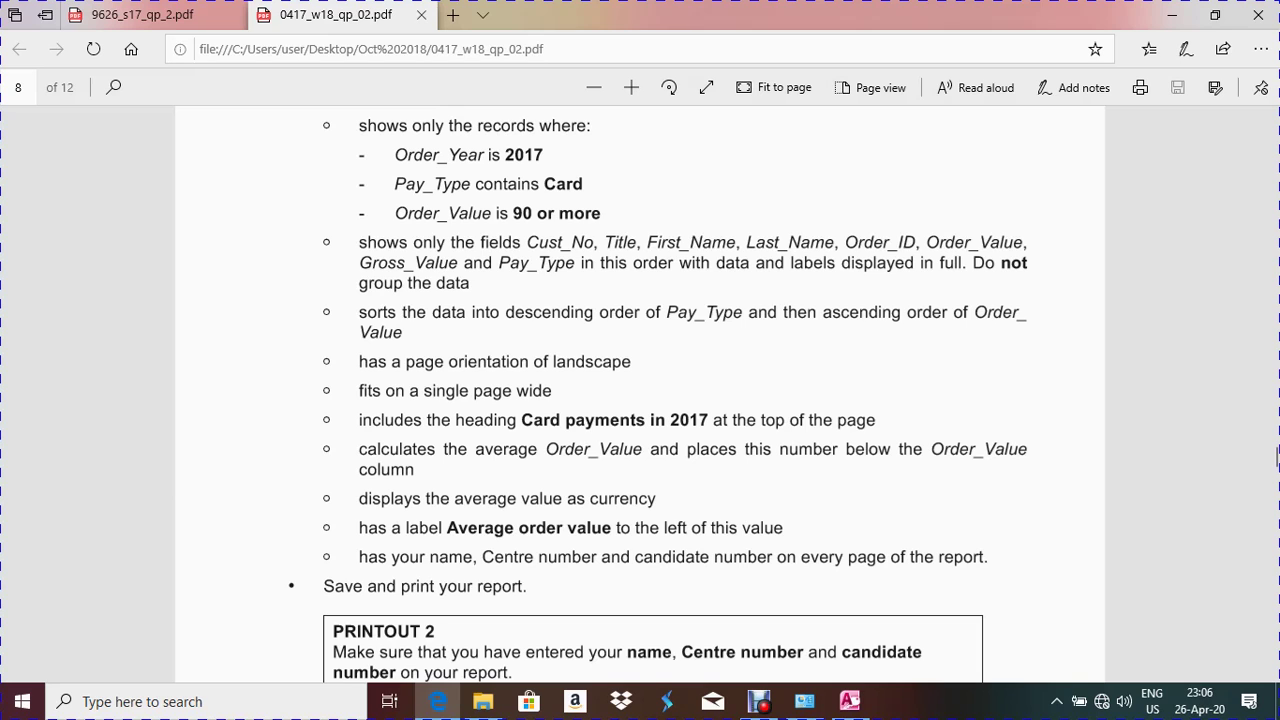
key("alt+Tab")
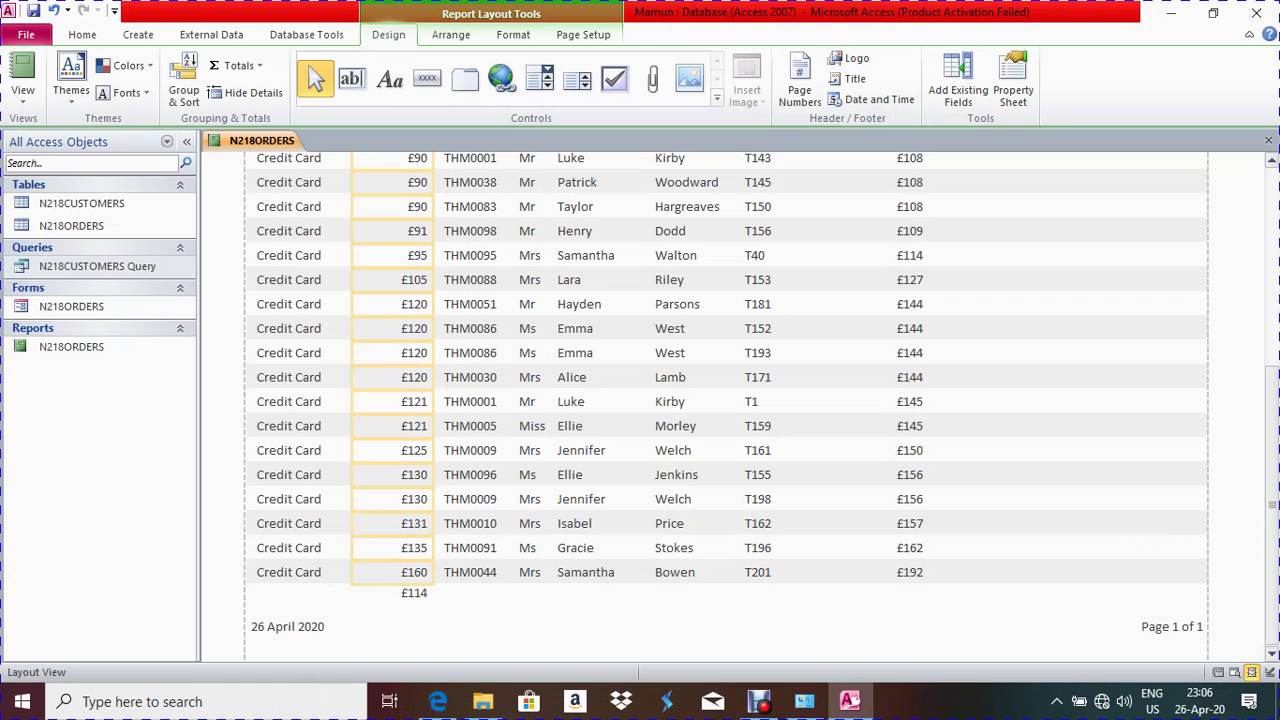
In Design View, complete the footer formula as =Avg([Order_Value])
right_click(242, 144)
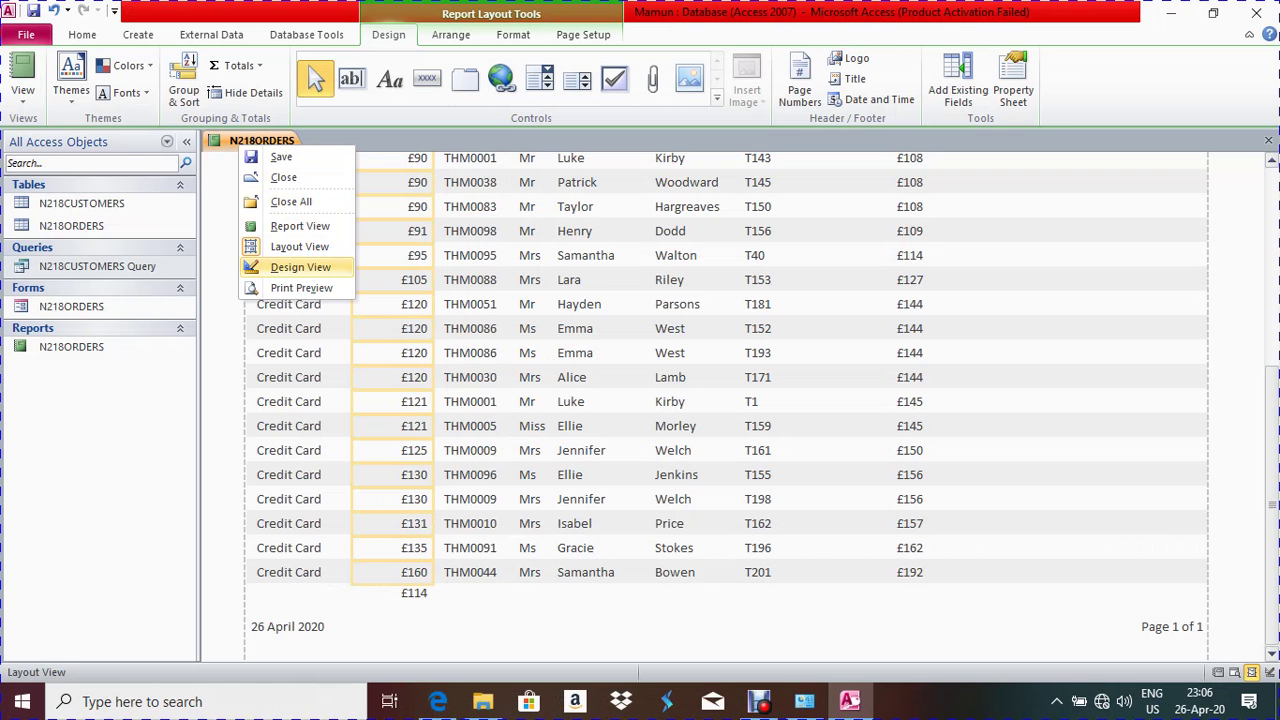
left_click(300, 267)
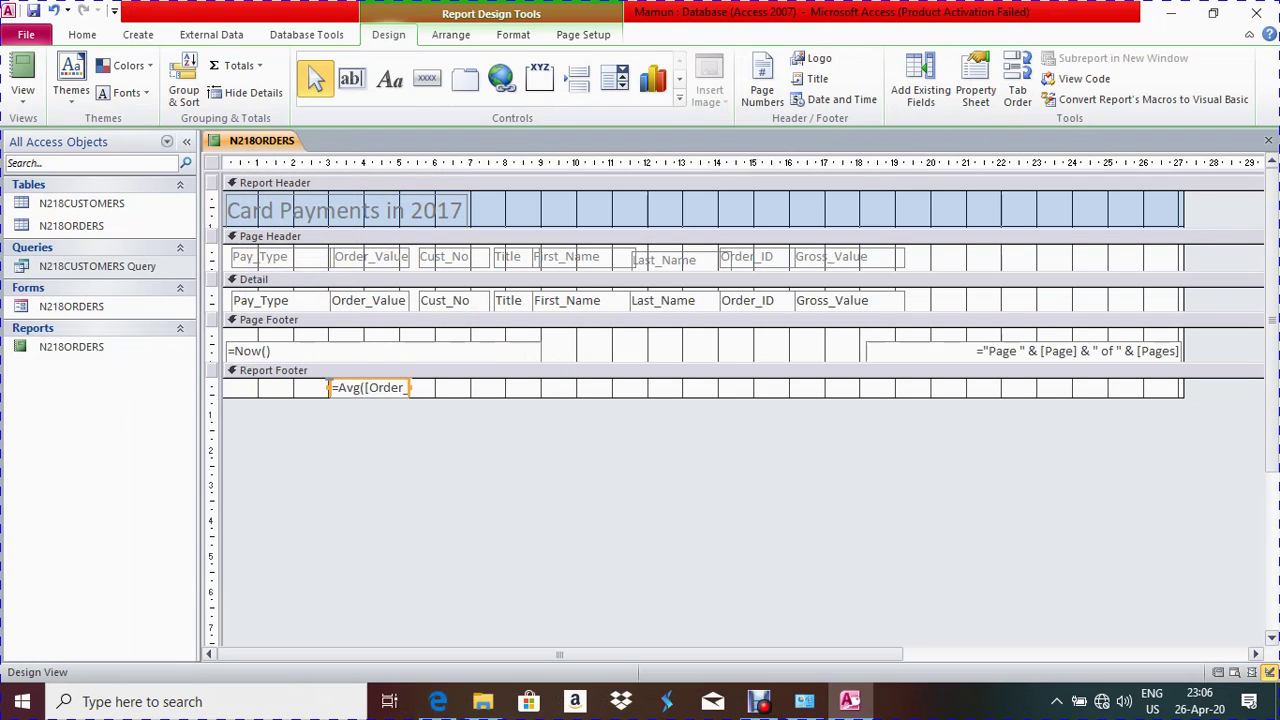
type("Value])")
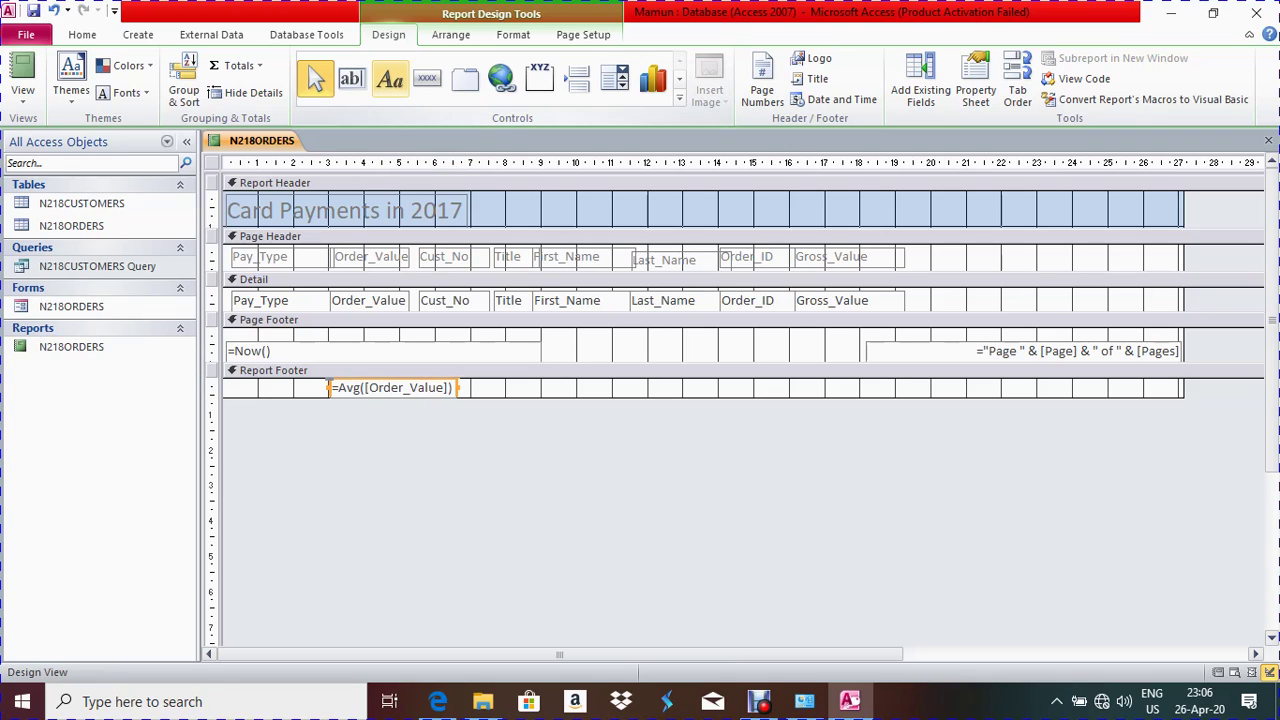
Draw a Report Footer label reading 'Average order value' left of the average
left_click(390, 80)
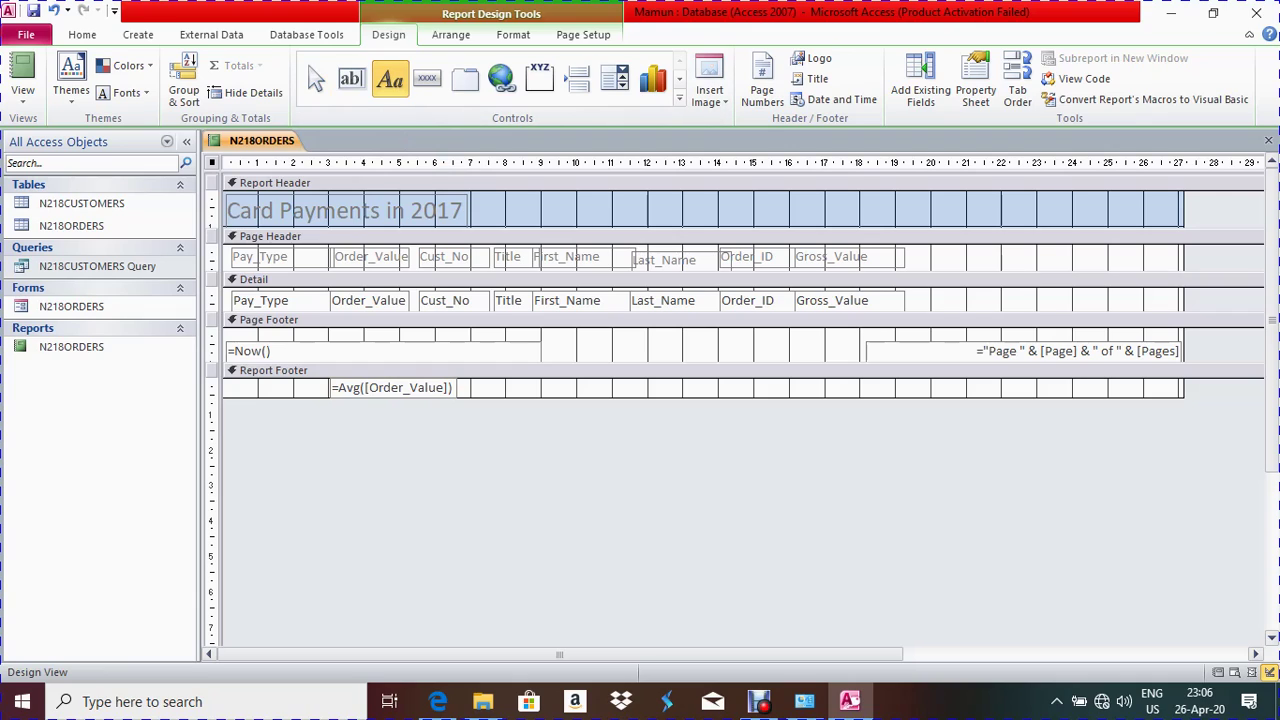
mouse_move(224, 381)
left_mouse_down()
mouse_move(246, 400)
mouse_move(332, 400)
left_mouse_up()
left_click(437, 701)
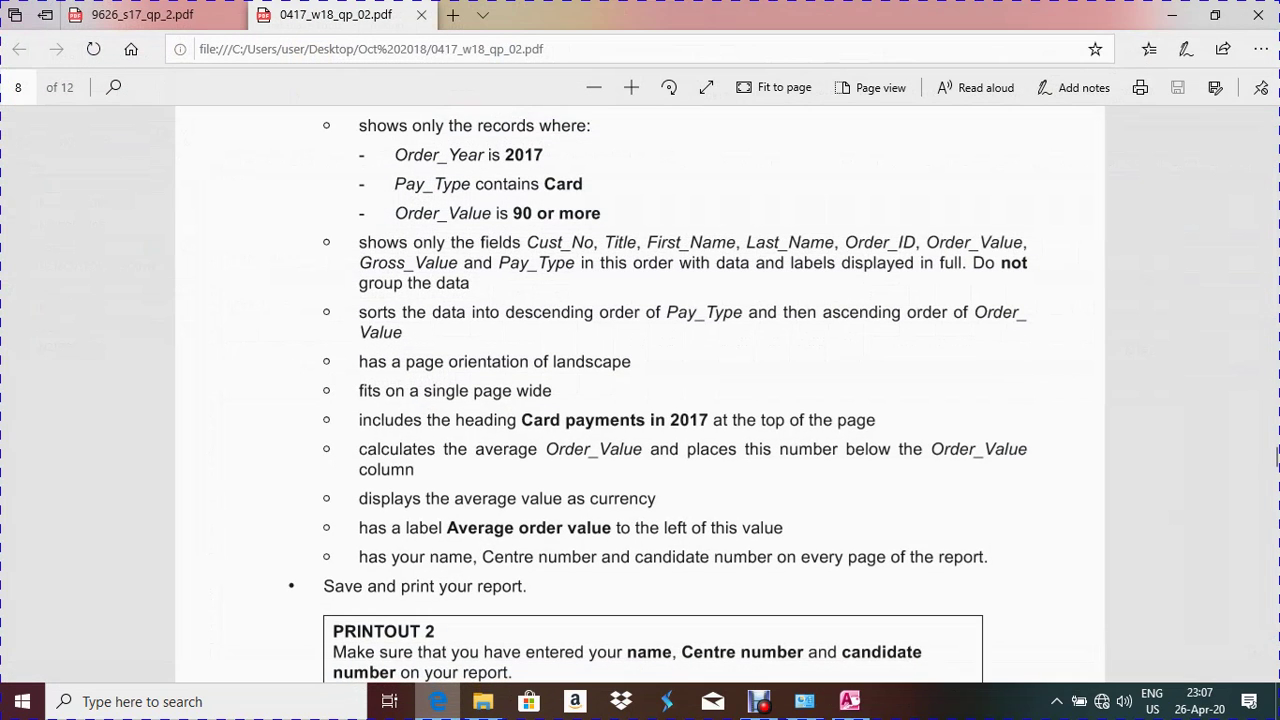
left_click(849, 701)
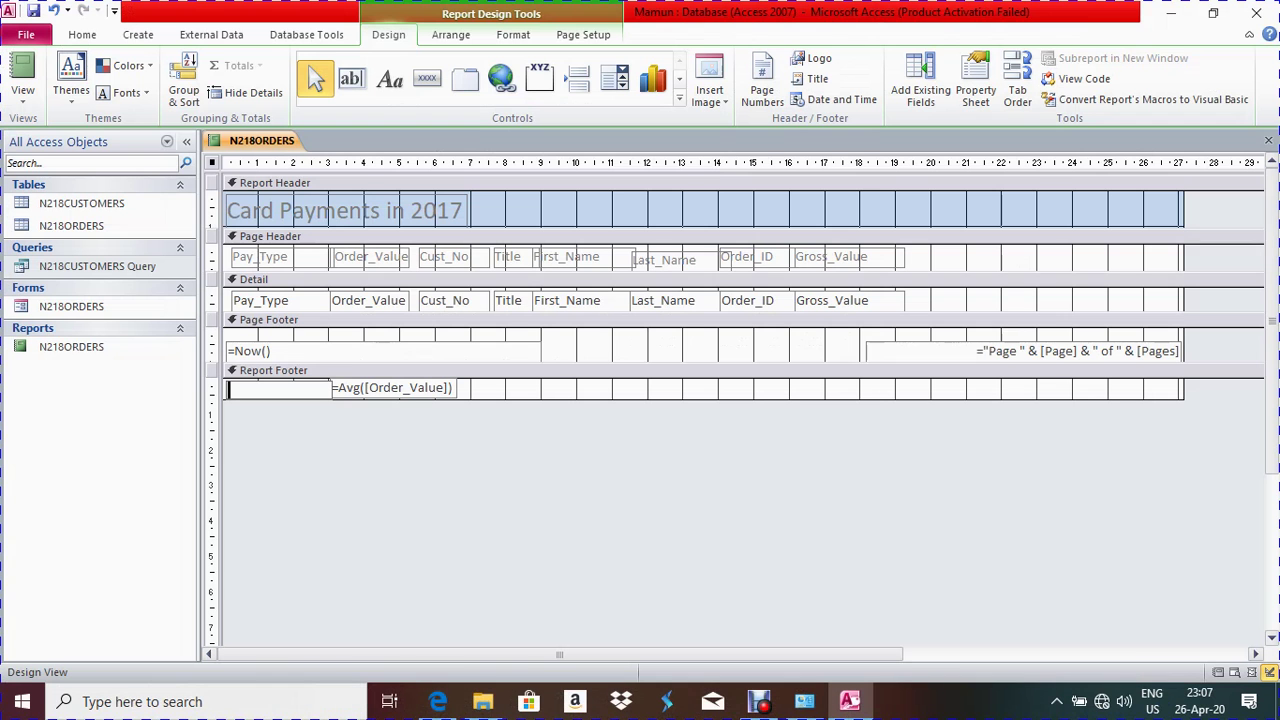
type("Average")
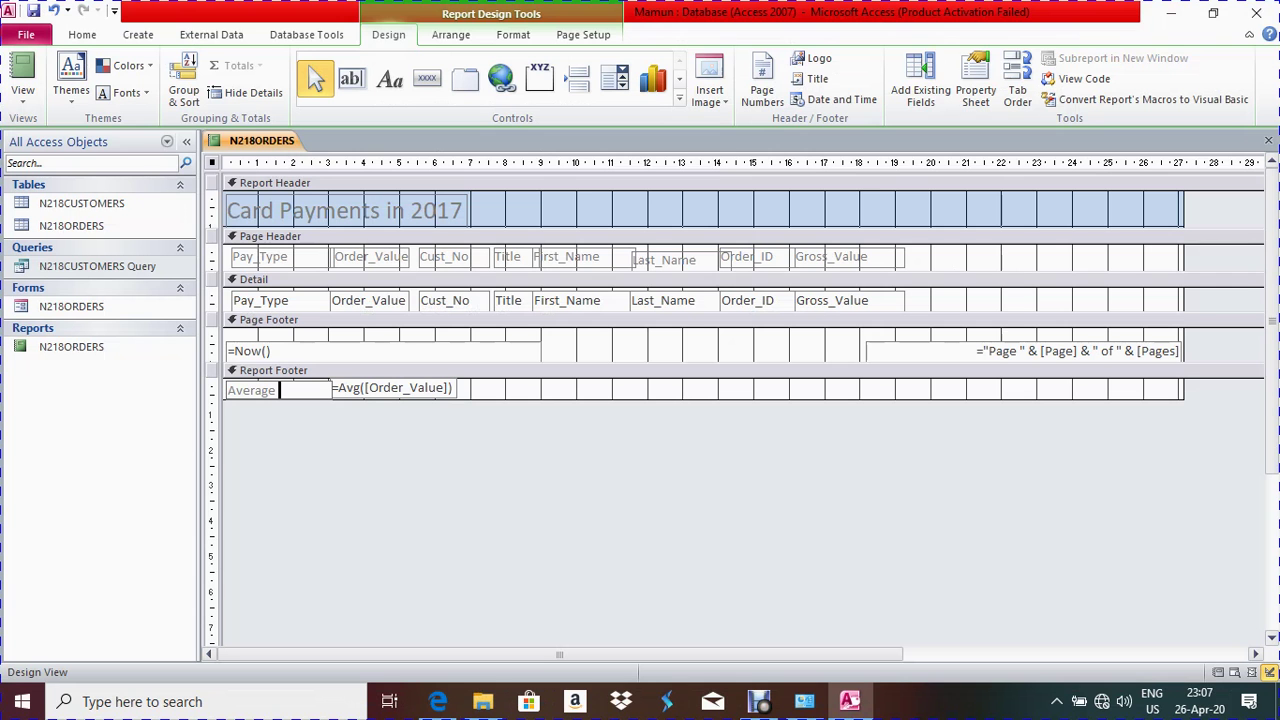
type("order value")
left_click(348, 390)
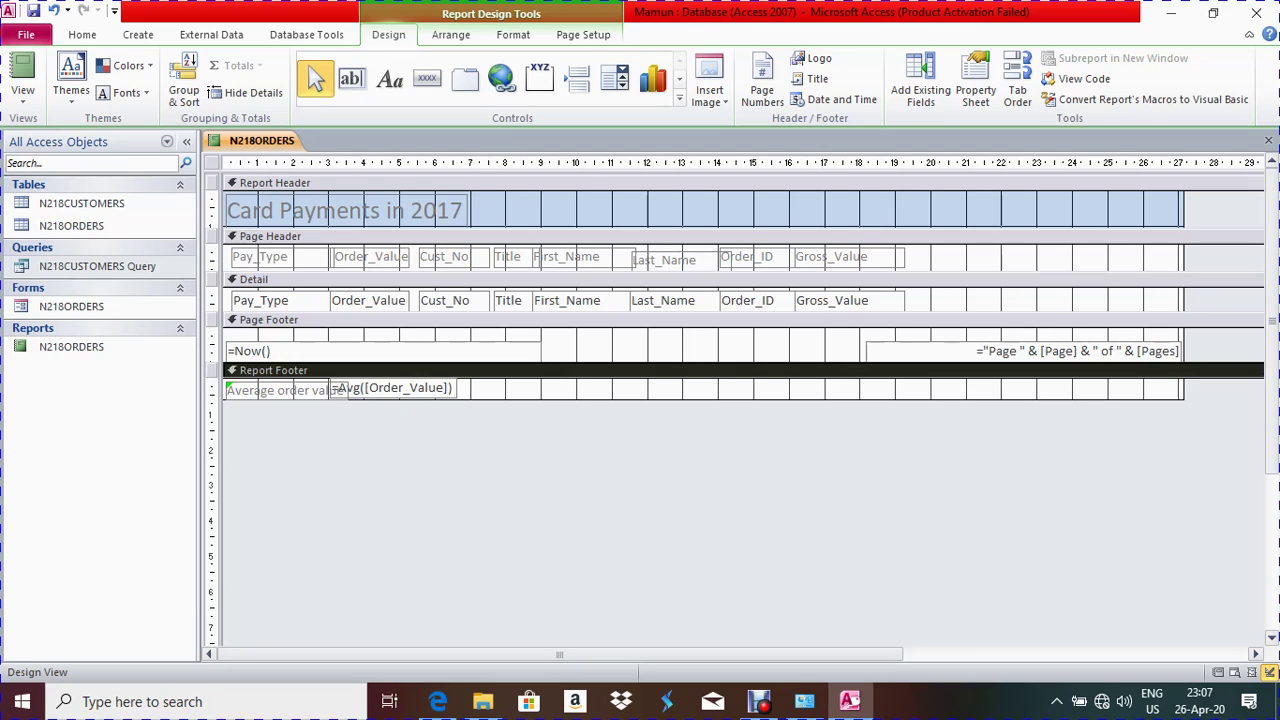
Move the average formula box slightly right so it clears the label
left_click(335, 388)
left_click_drag(331, 388, 343, 388)
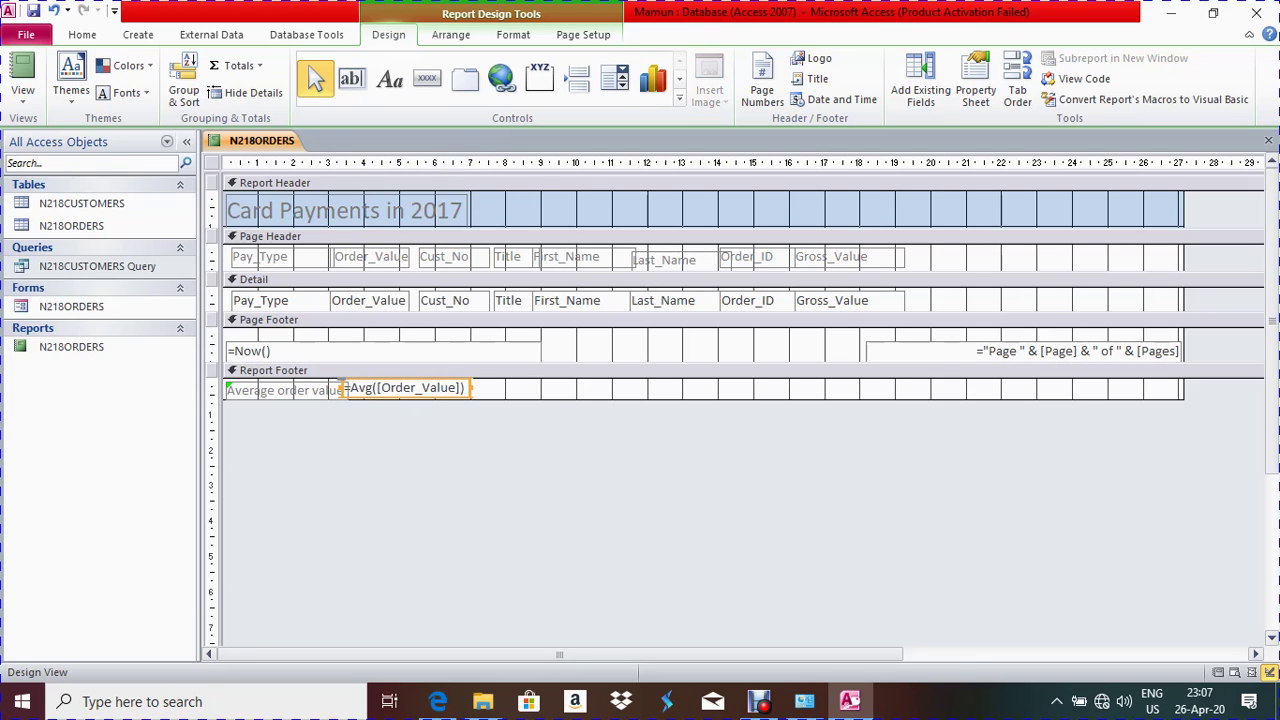
left_click(341, 387)
left_click(341, 387)
left_click_drag(345, 388, 357, 388)
left_click(400, 370)
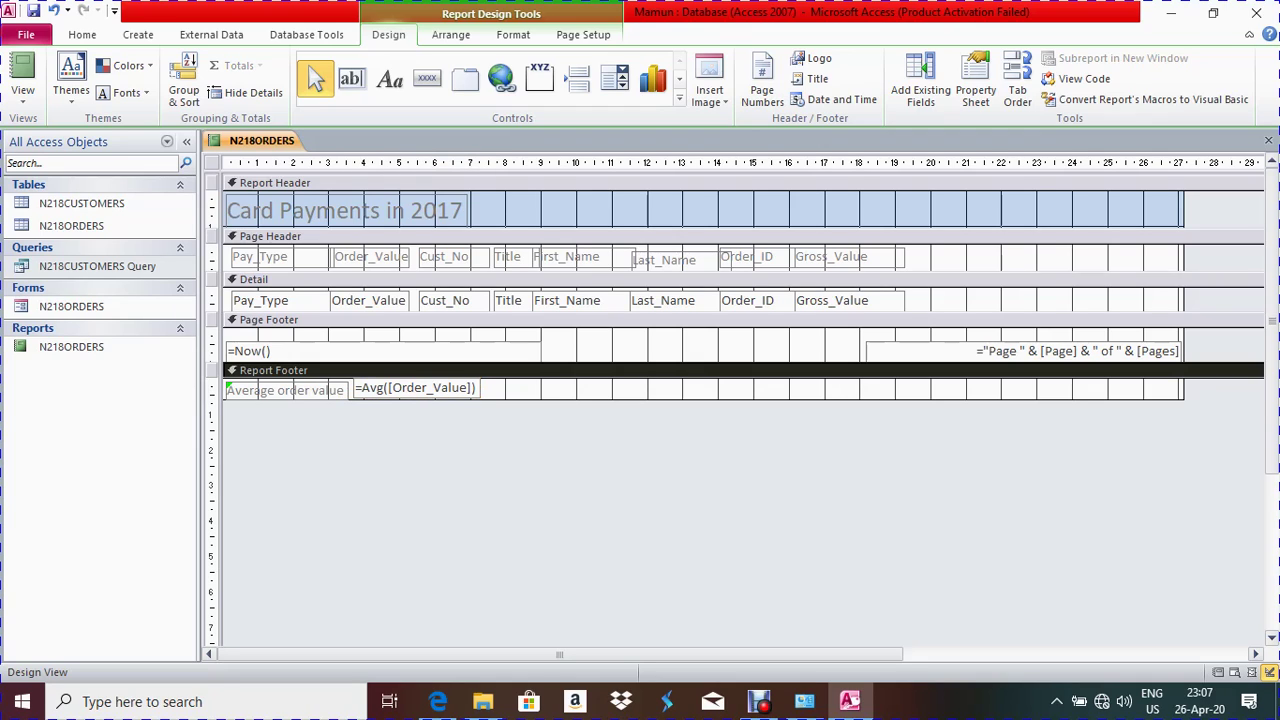
Check the £114 footer average in Layout View, then return to Design View
right_click(245, 145)
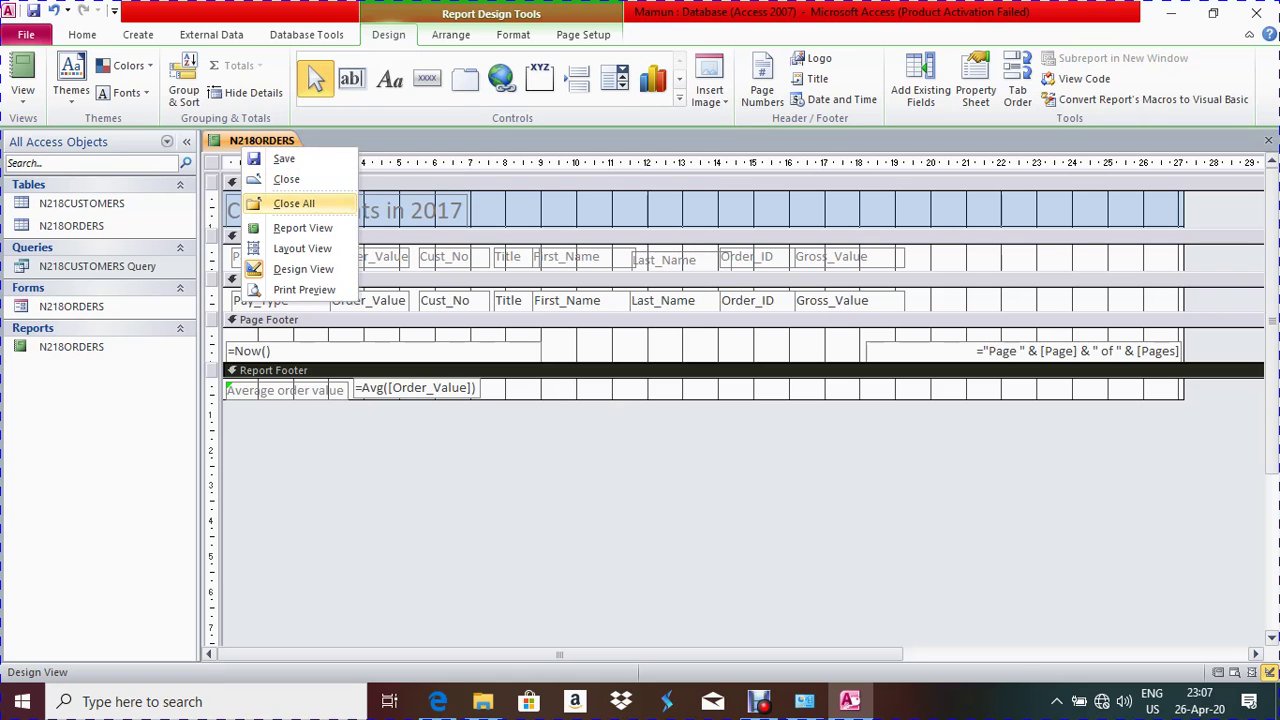
left_click(302, 248)
scroll(730, 400, "down", 10)
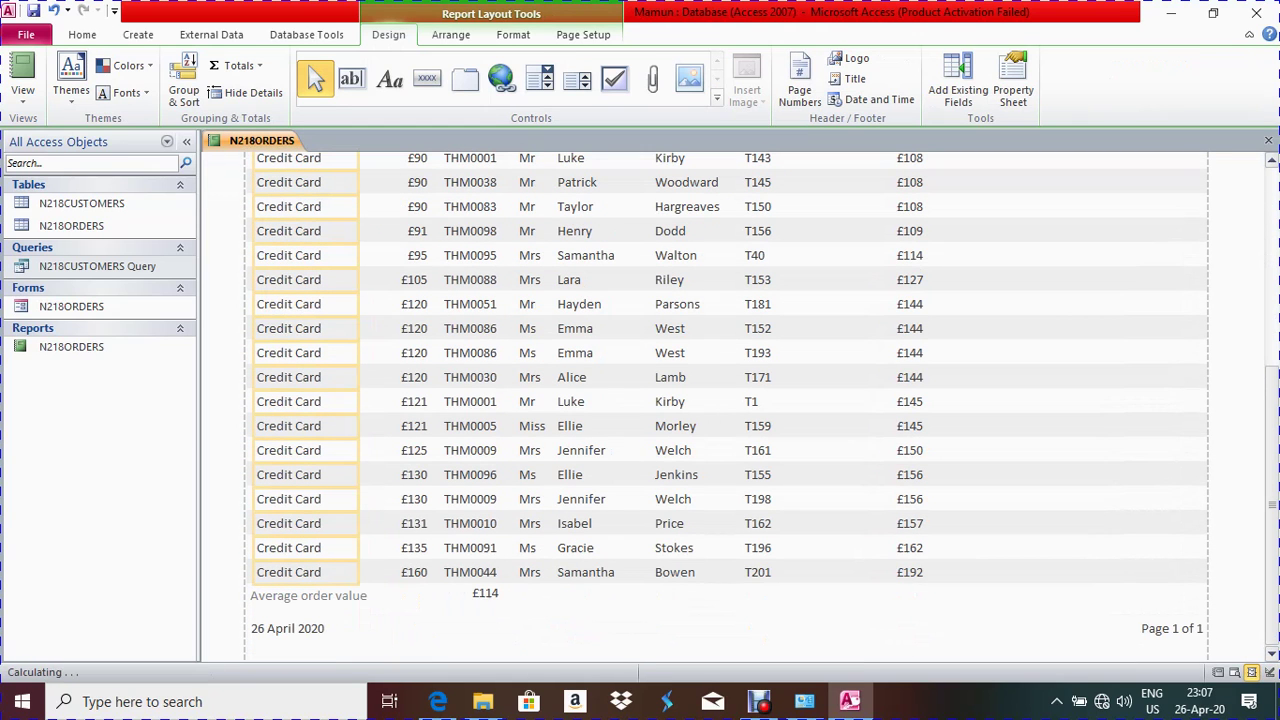
left_click(440, 594)
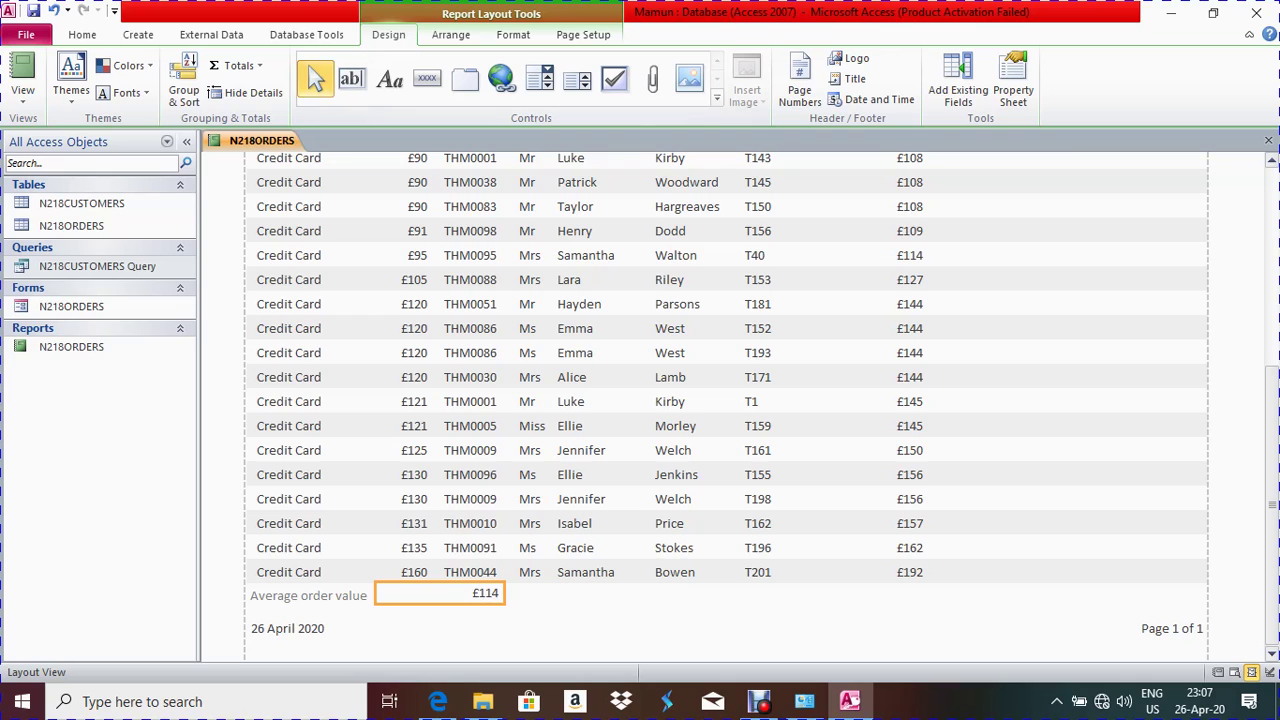
right_click(258, 141)
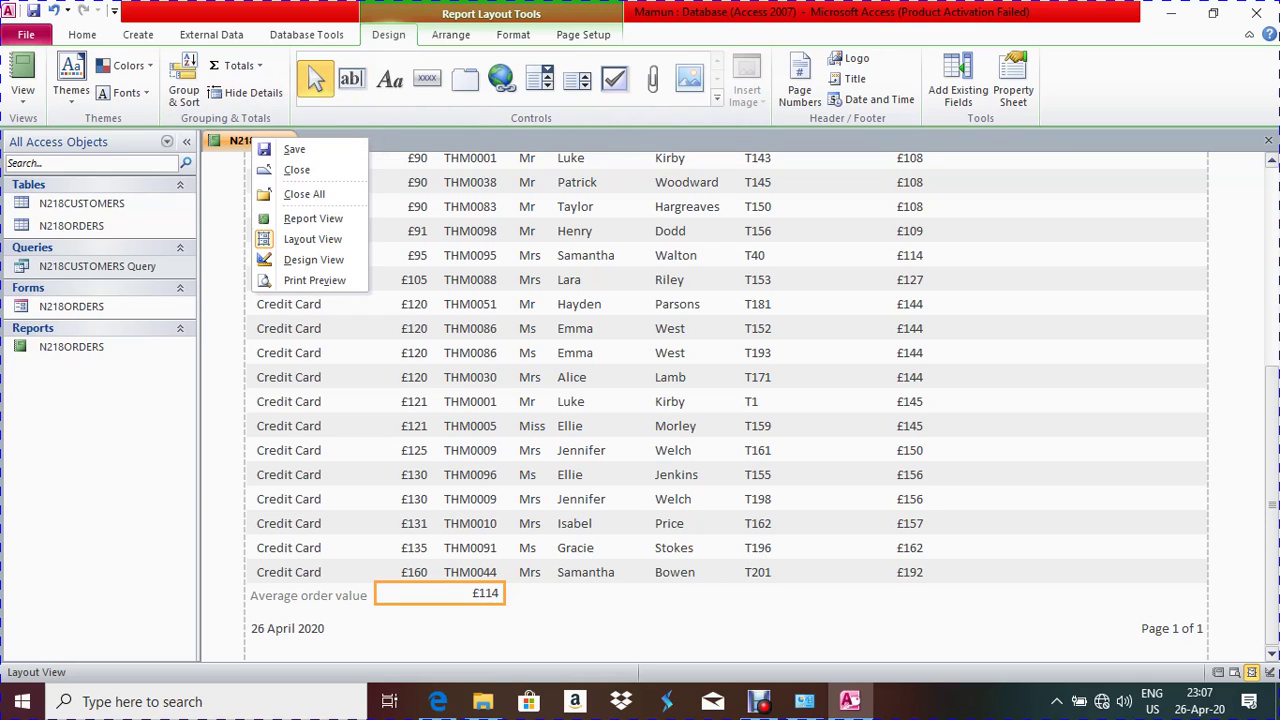
left_click(300, 259)
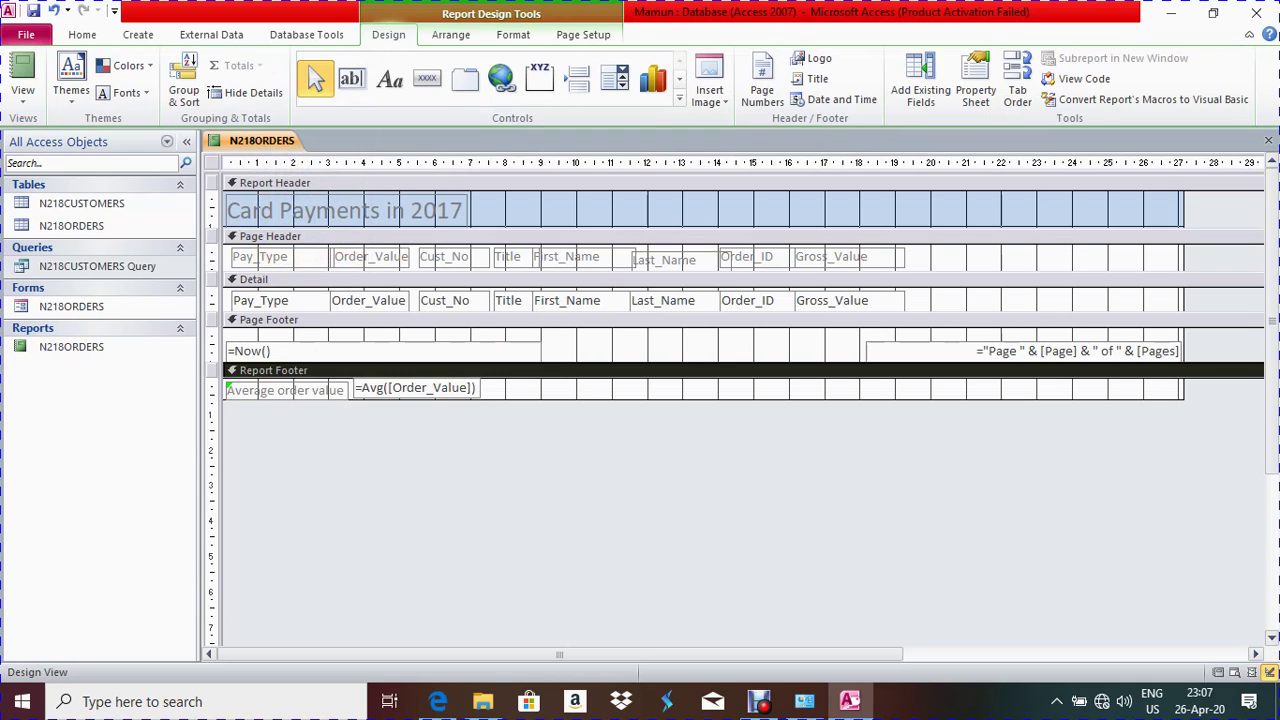
Nudge the Average order value label left, then narrow the average box and drag it beside the label
left_click(415, 388)
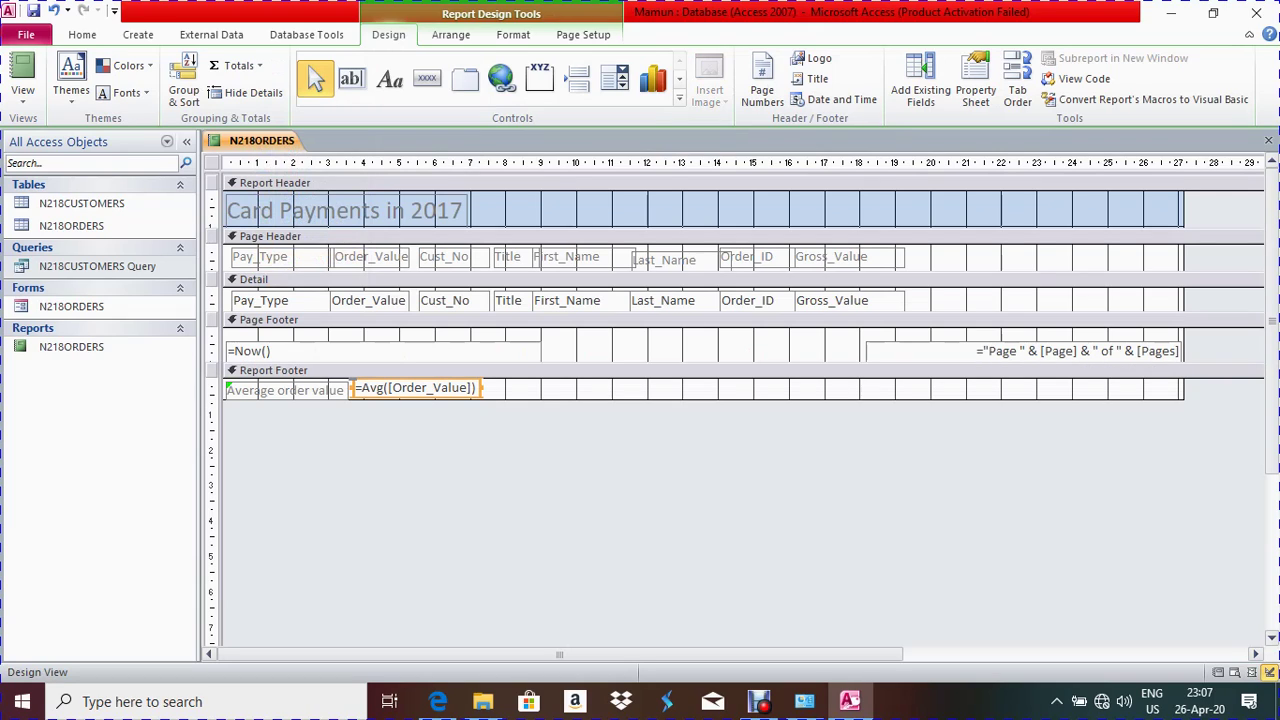
left_click(340, 390)
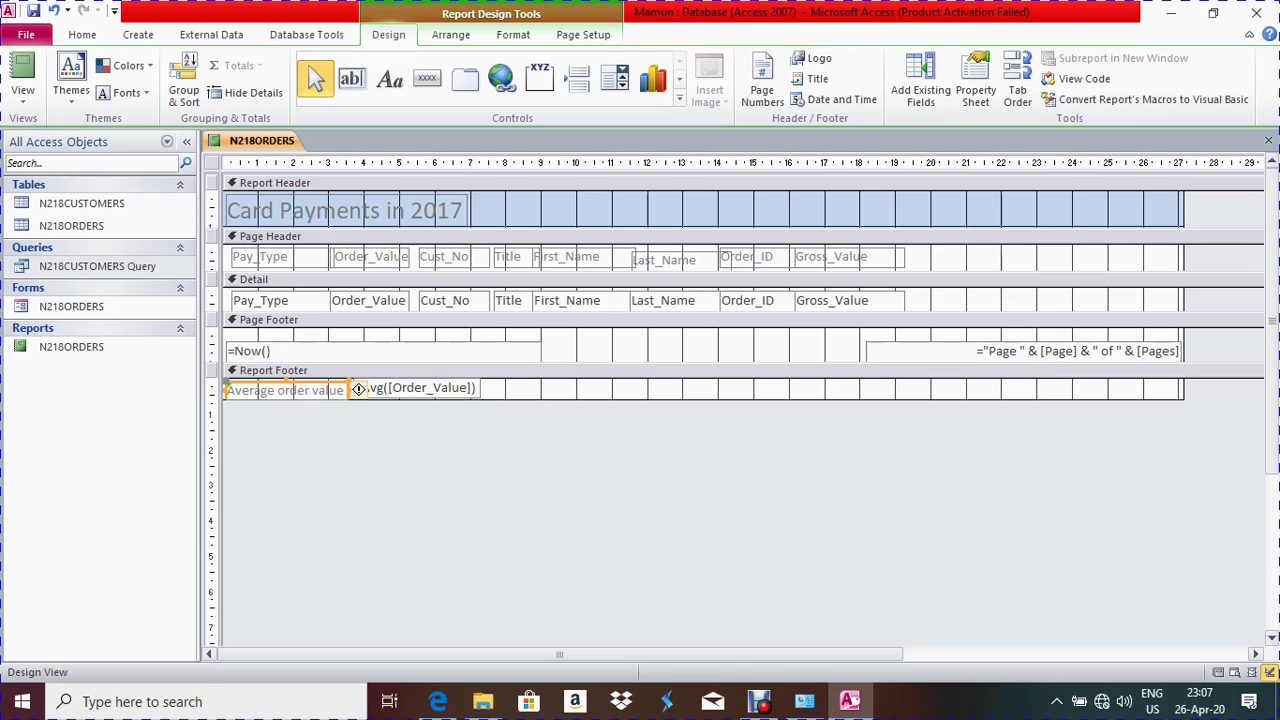
key("Left")
key("Left")
left_click(358, 389)
key("shift+Left")
key("shift+Left")
key("shift+Left")
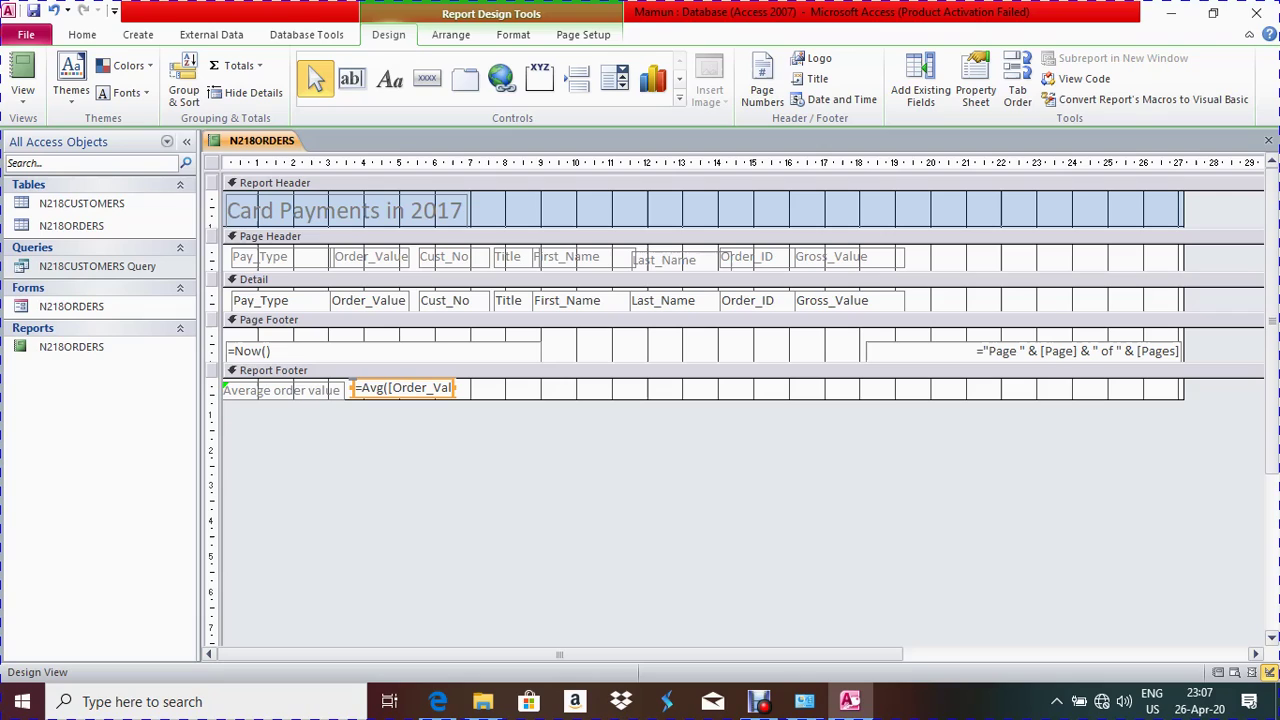
left_click_drag(400, 388, 362, 389)
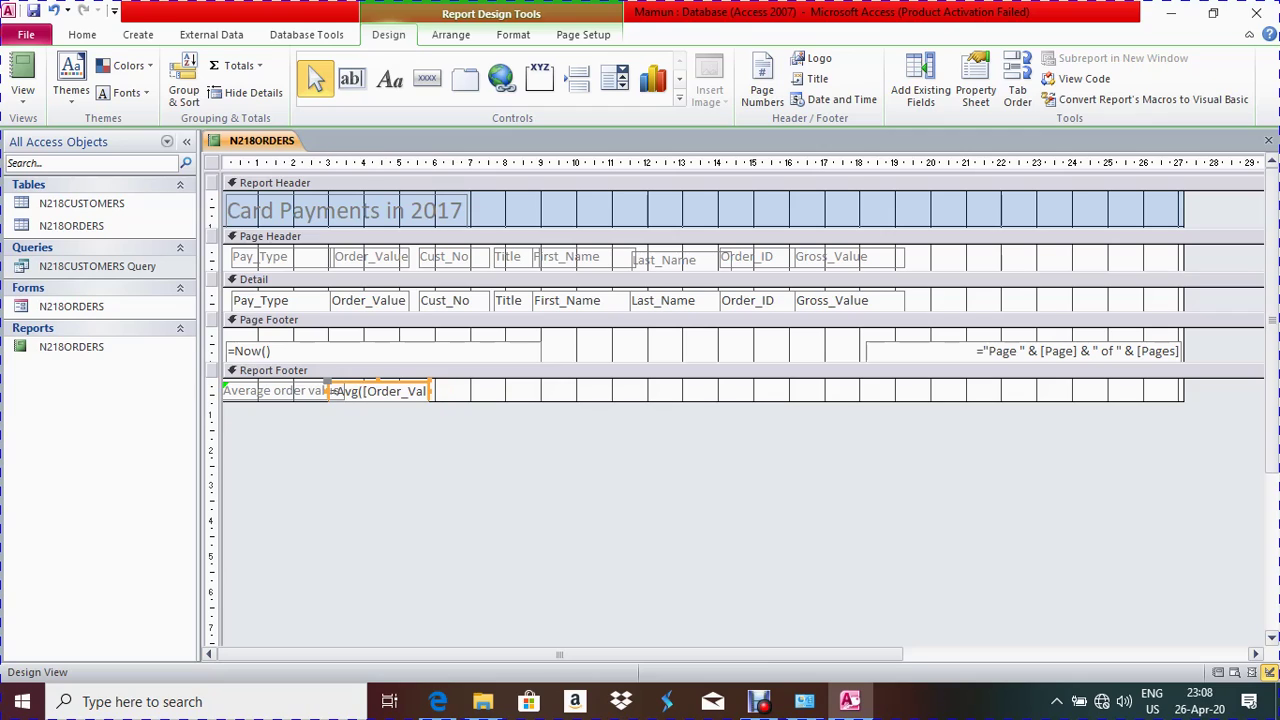
Recheck the footer layout against the exam requirements PDF and go back to Design View
right_click(252, 140)
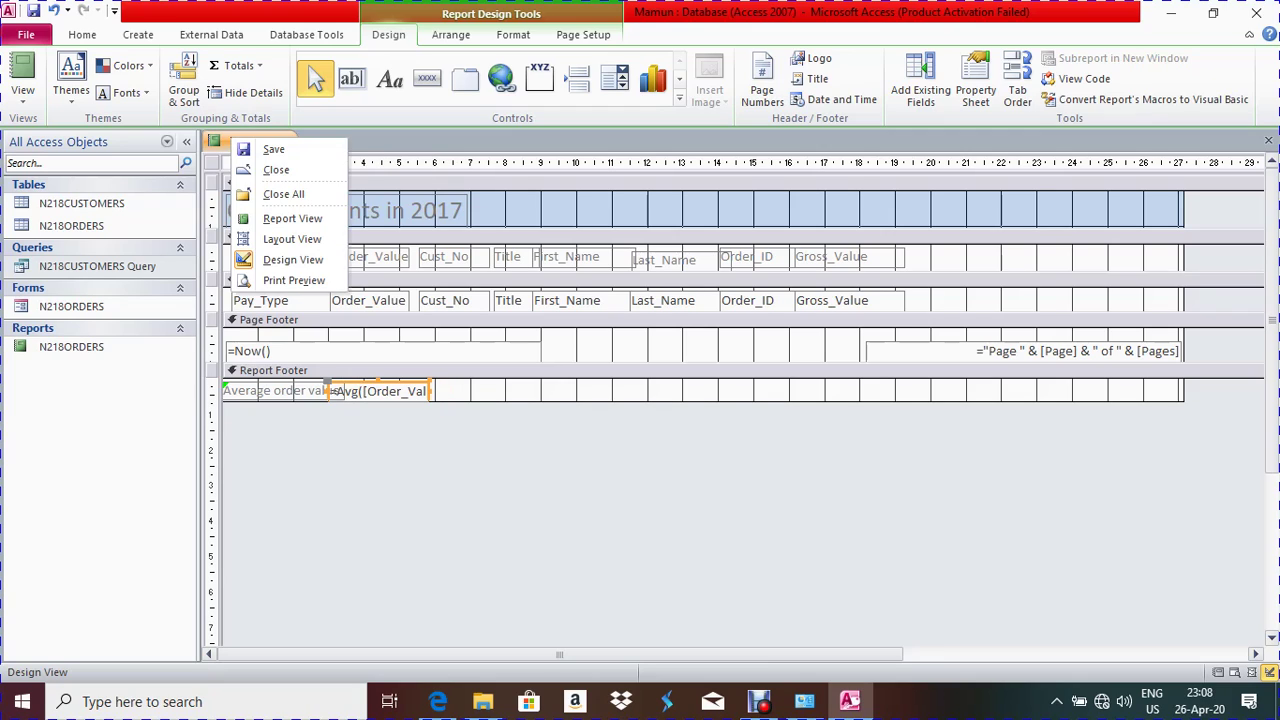
left_click(290, 239)
scroll(726, 408, "down", 5)
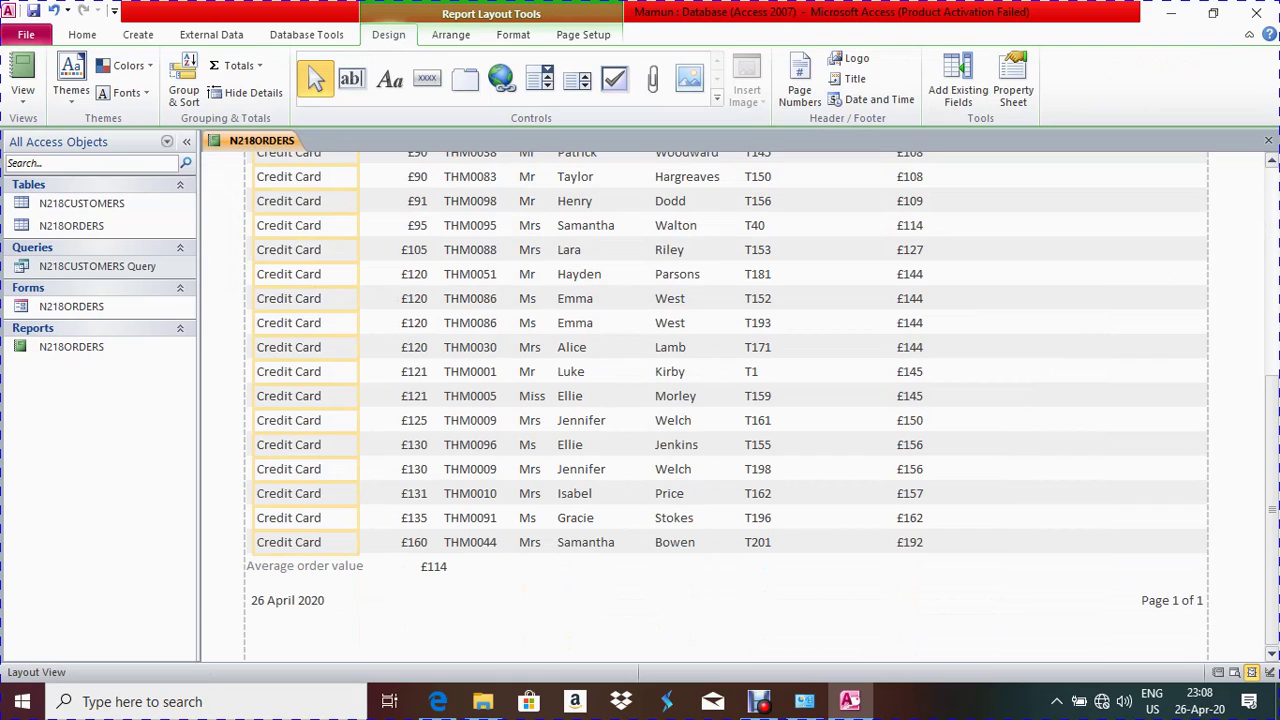
key("alt+Tab")
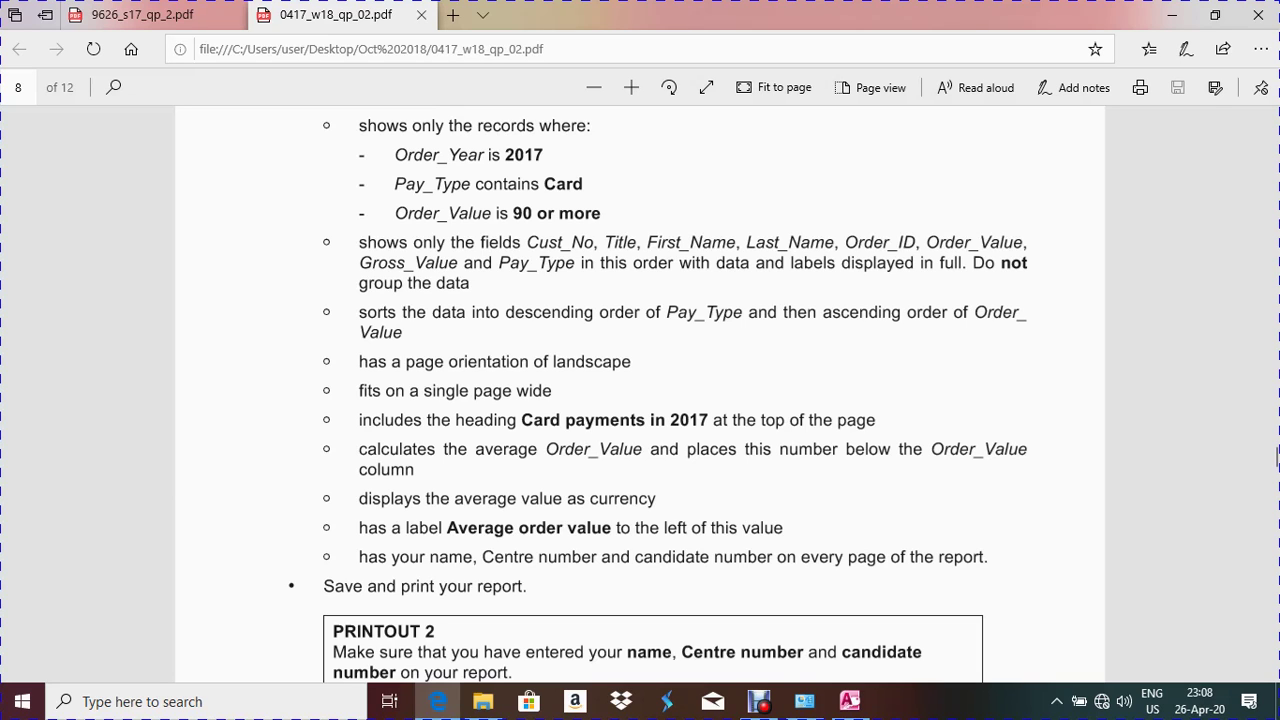
key("alt+Tab")
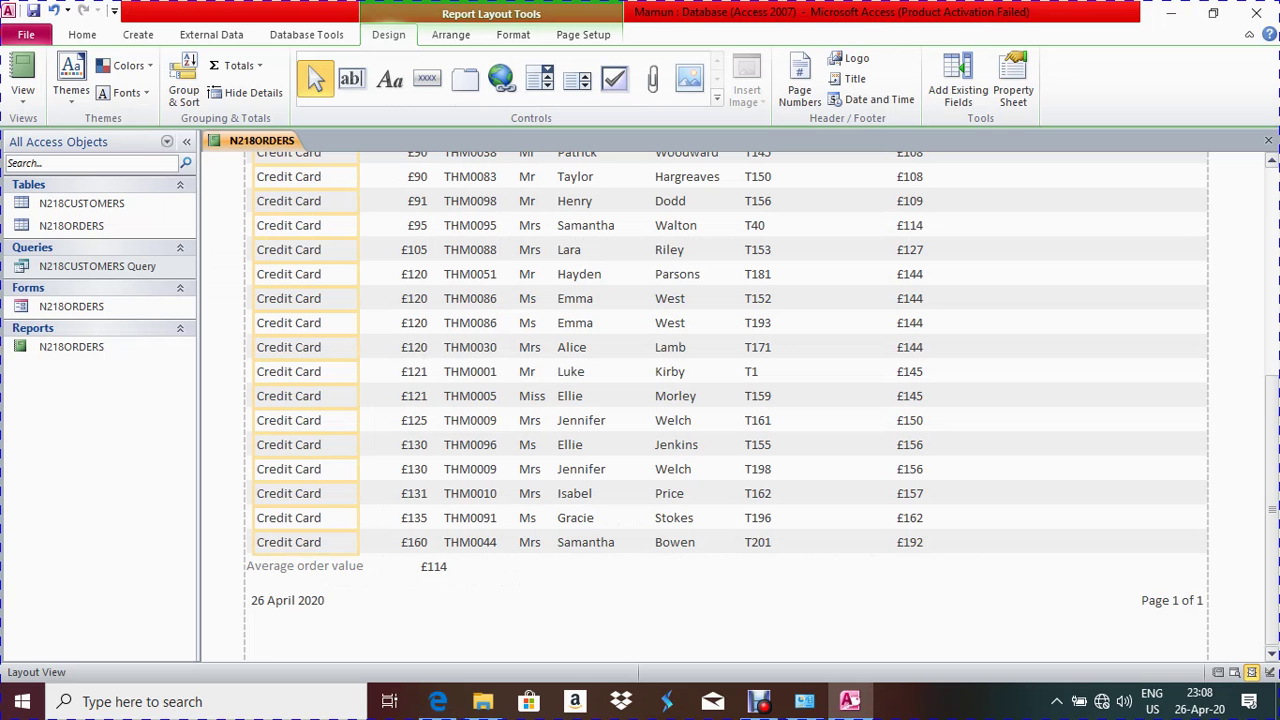
right_click(280, 144)
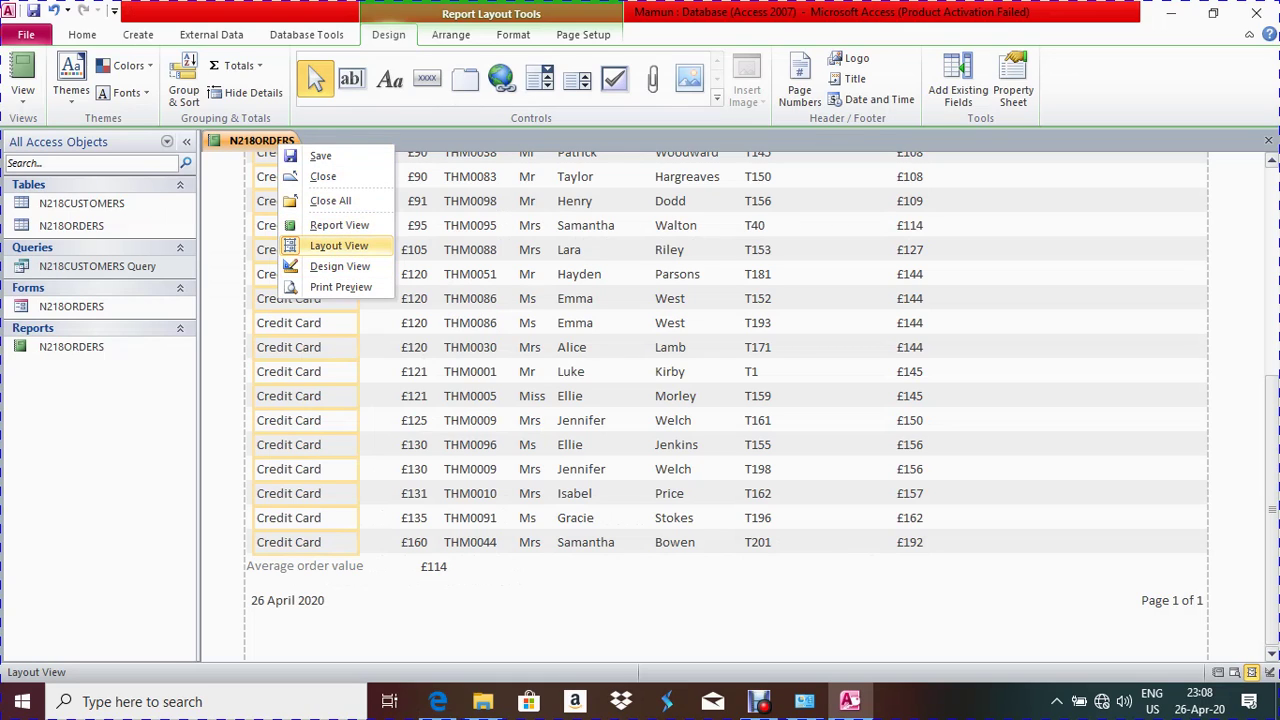
left_click(335, 266)
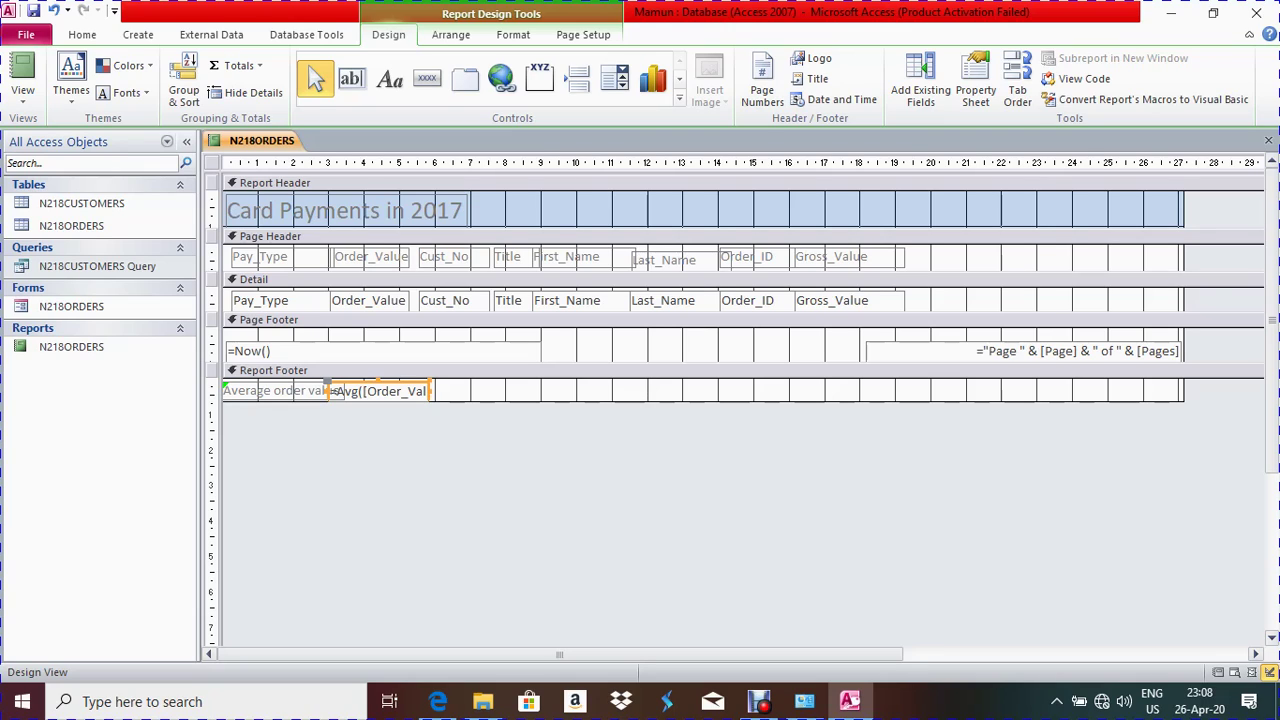
Delete the =Now() date box and the page-number box from the Page Footer
left_click(250, 351)
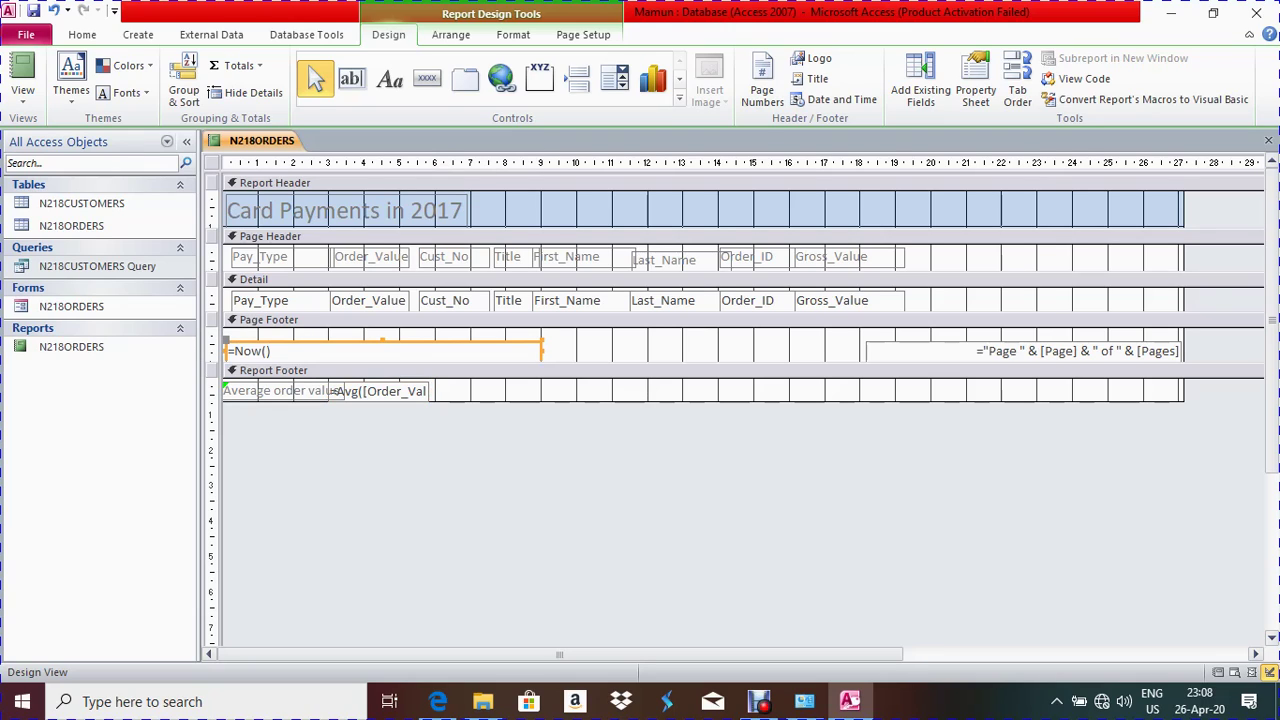
key("Delete")
left_click(1077, 351)
key("Delete")
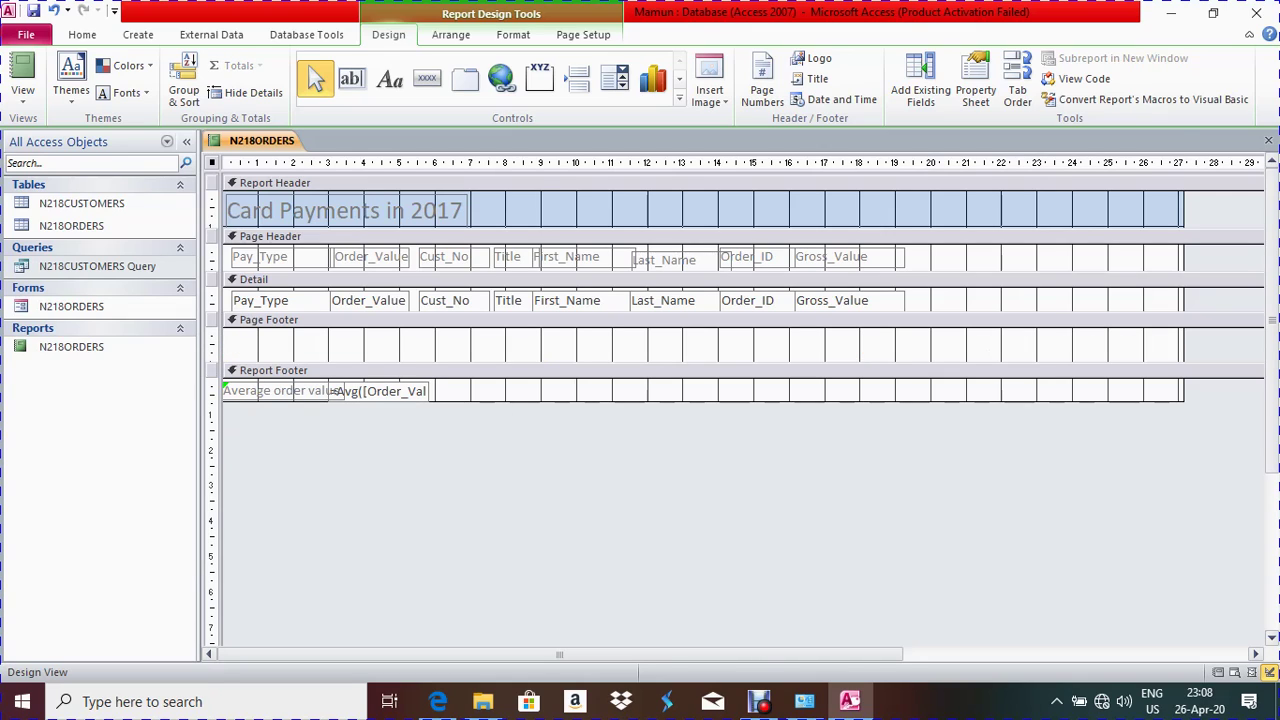
left_click(390, 78)
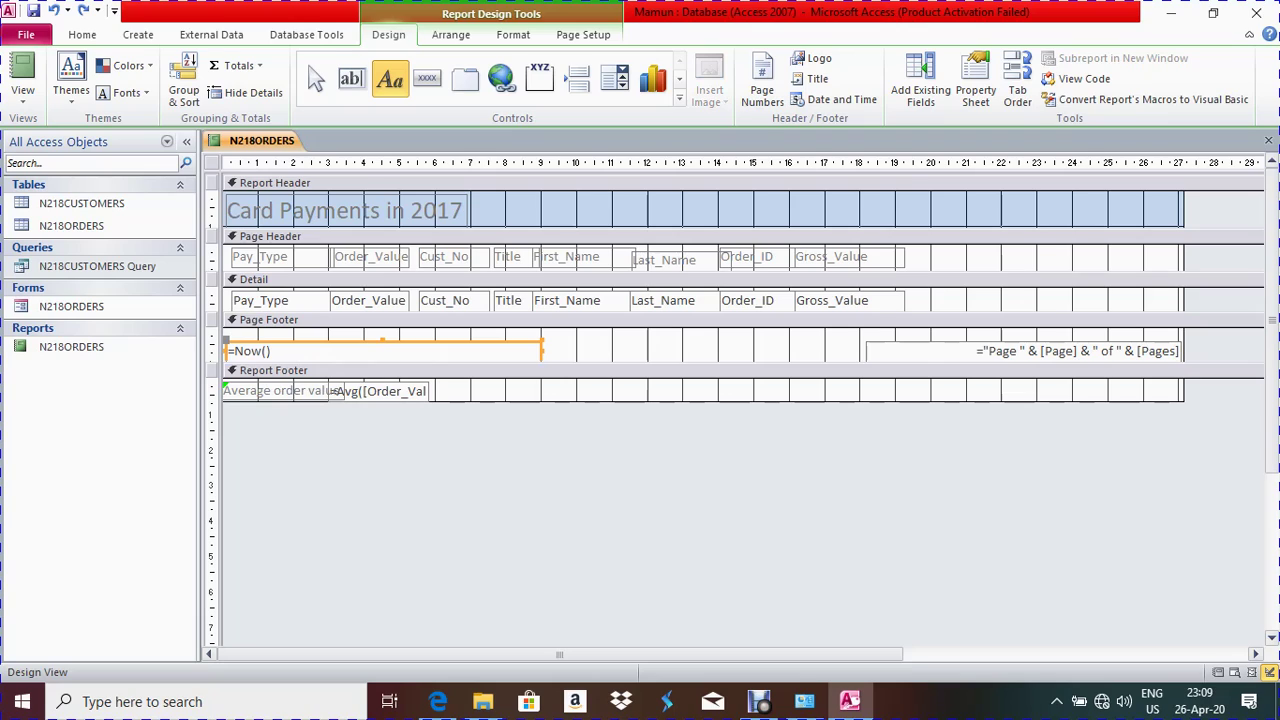
key("Escape")
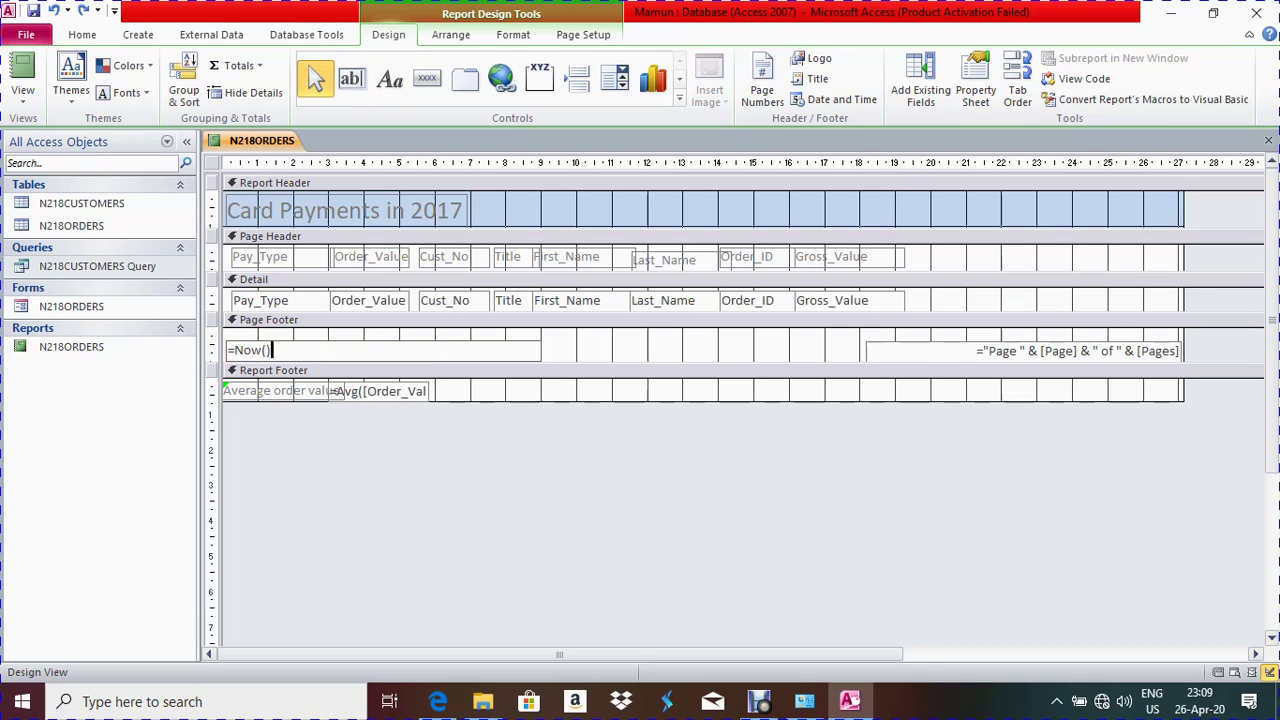
Re-select and delete the remaining date and page-number boxes, leaving the Page Footer empty
left_click(268, 319)
left_click(258, 351)
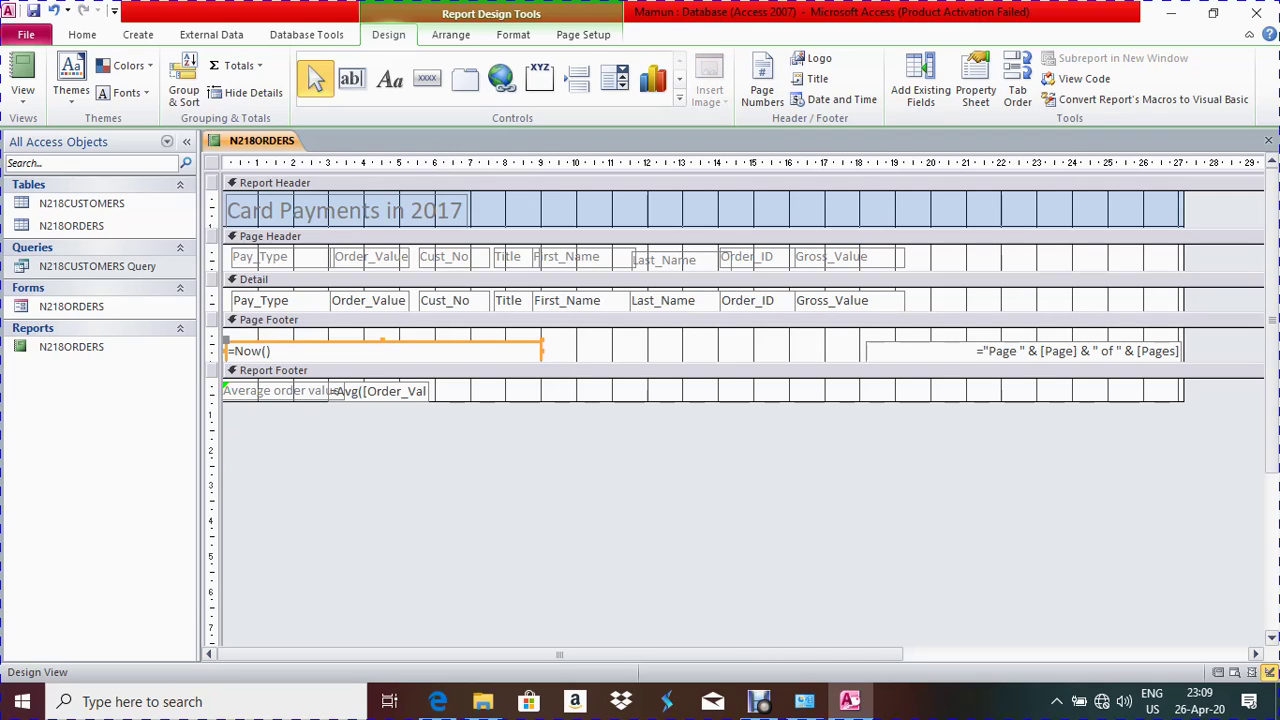
key("Delete")
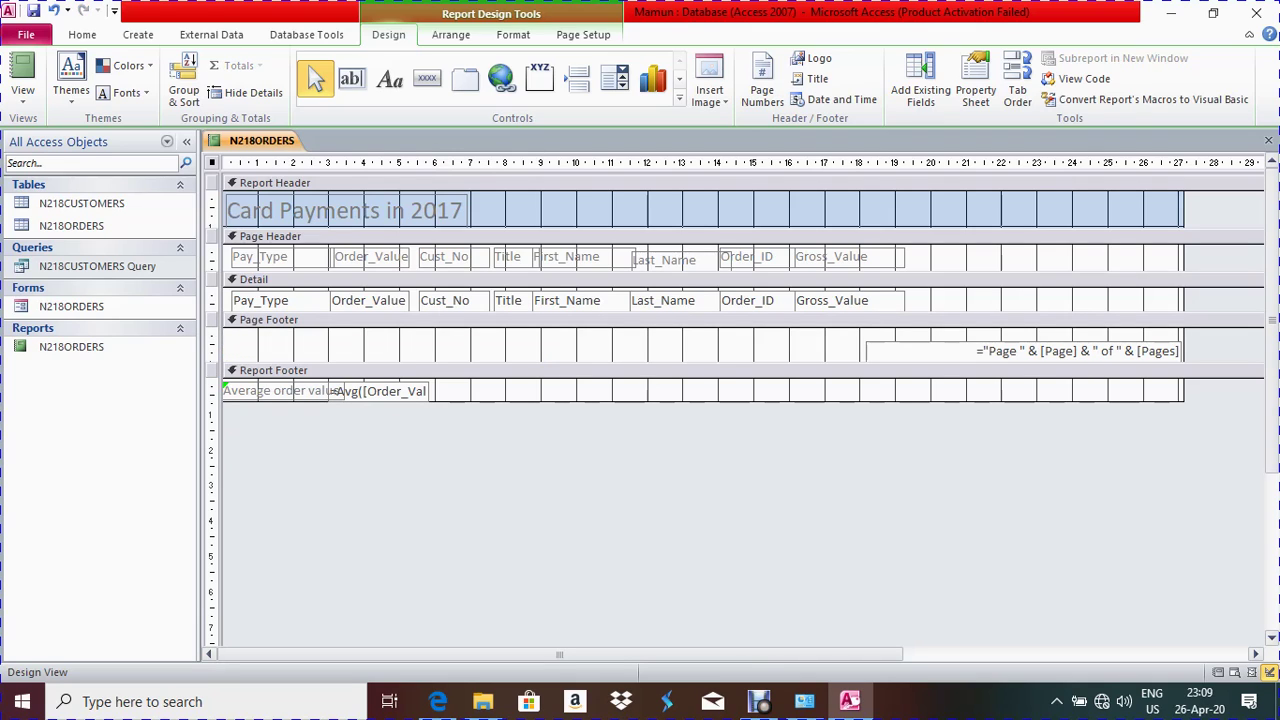
left_click(1020, 351)
key("Delete")
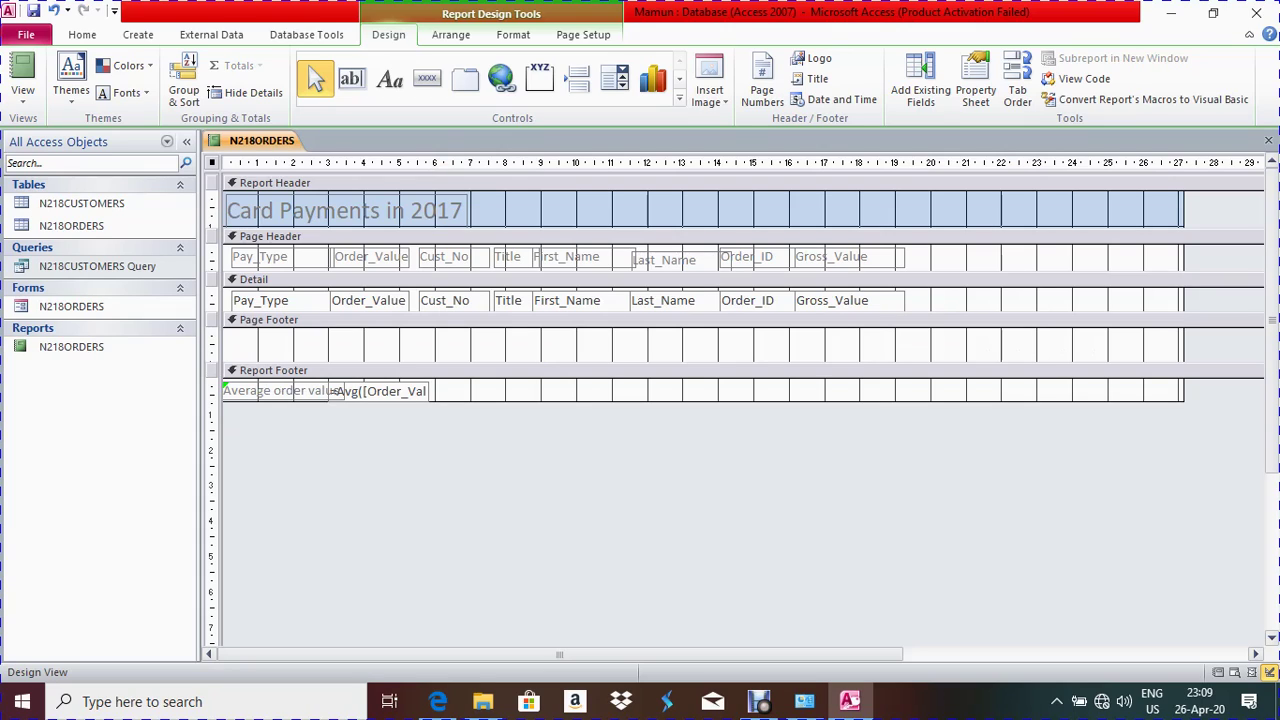
left_click(389, 79)
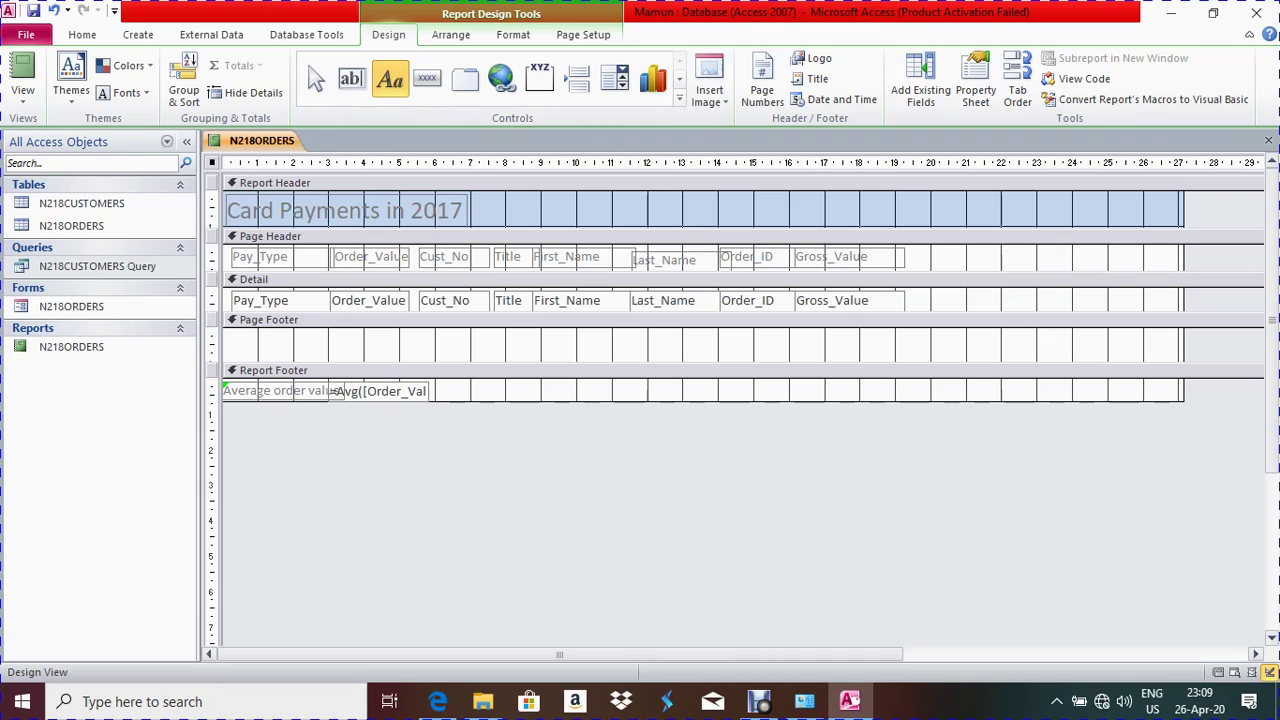
Draw a label across the left of the Page Footer holding the candidate's name, centre and candidate numbers
left_click_drag(230, 334, 563, 353)
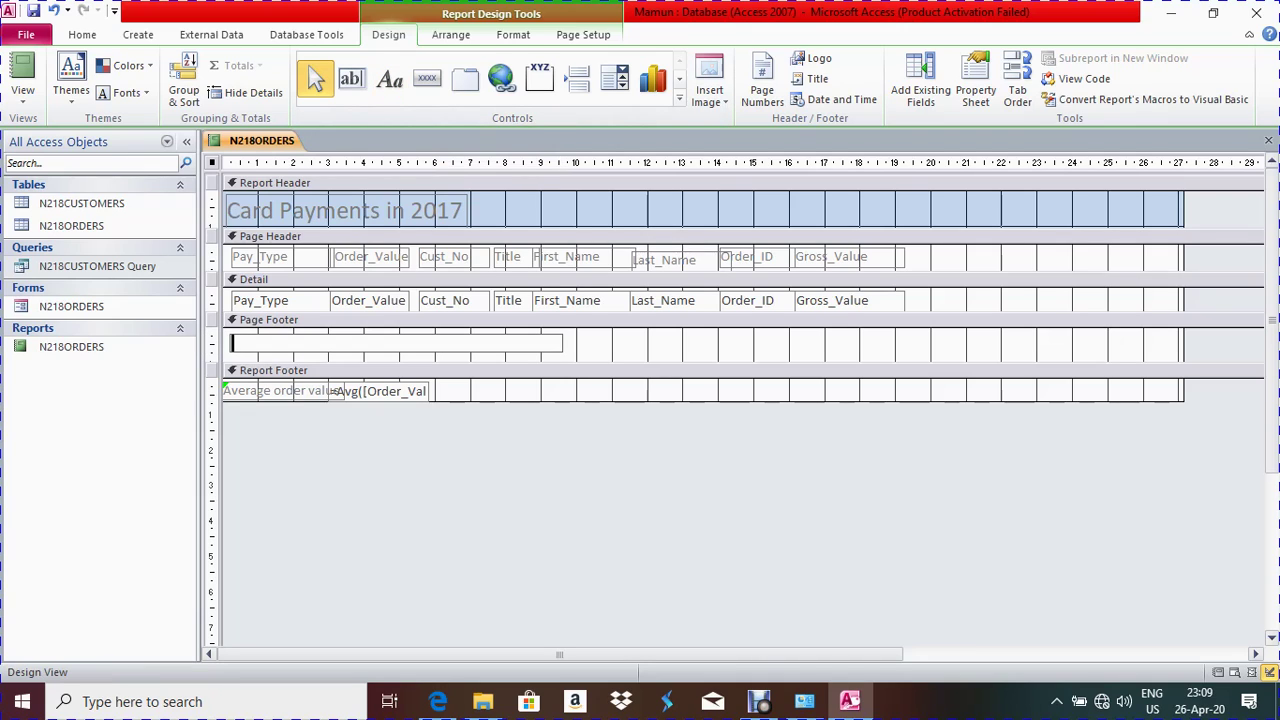
left_click(258, 343)
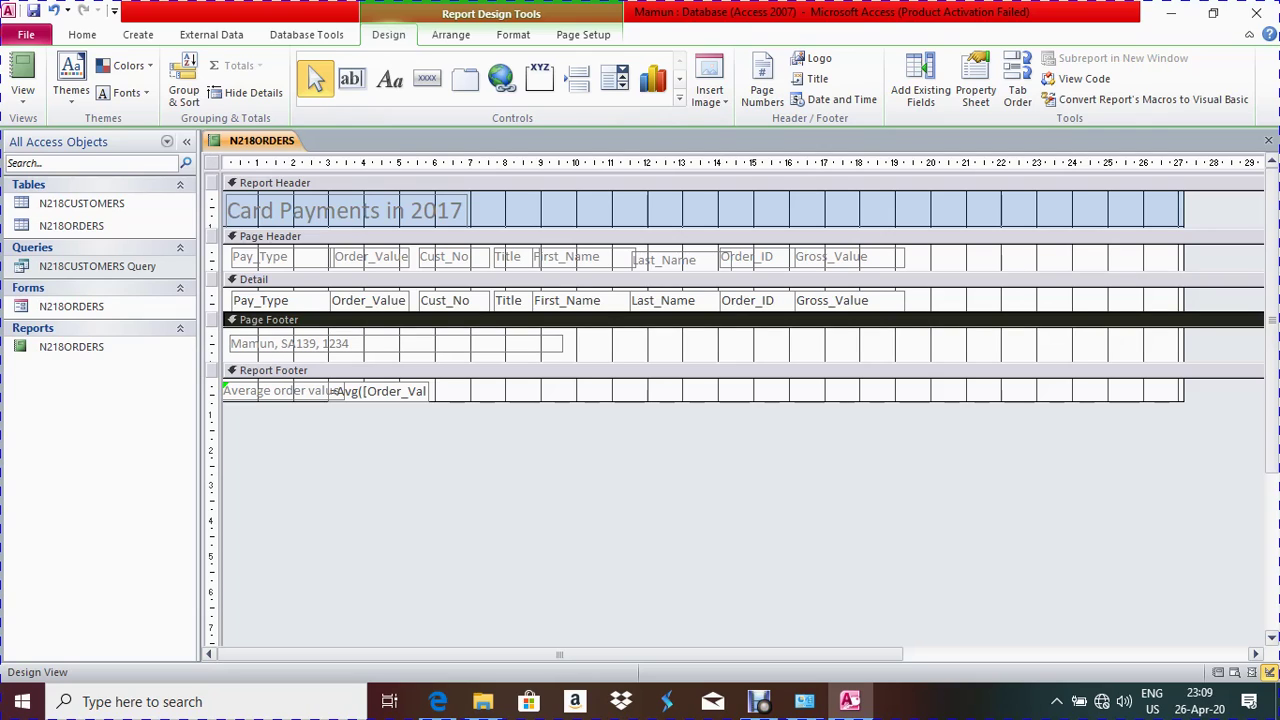
right_click(262, 141)
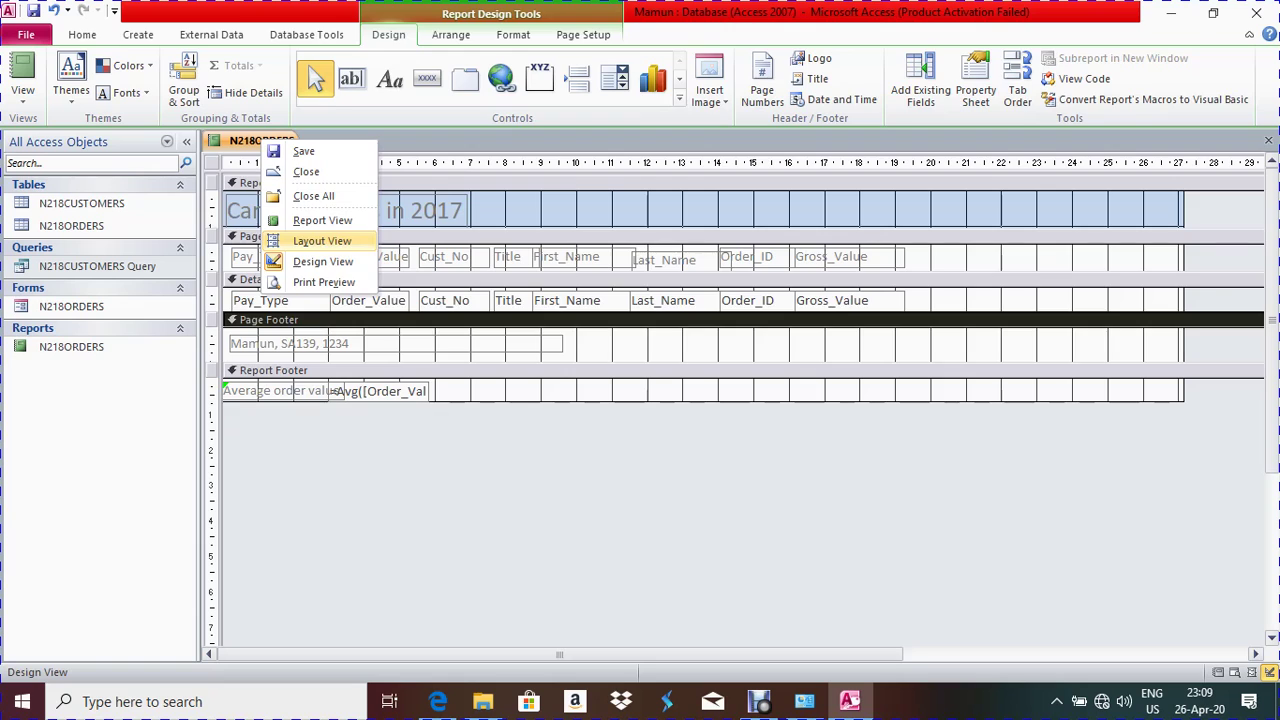
left_click(322, 241)
scroll(322, 241, "down", 10)
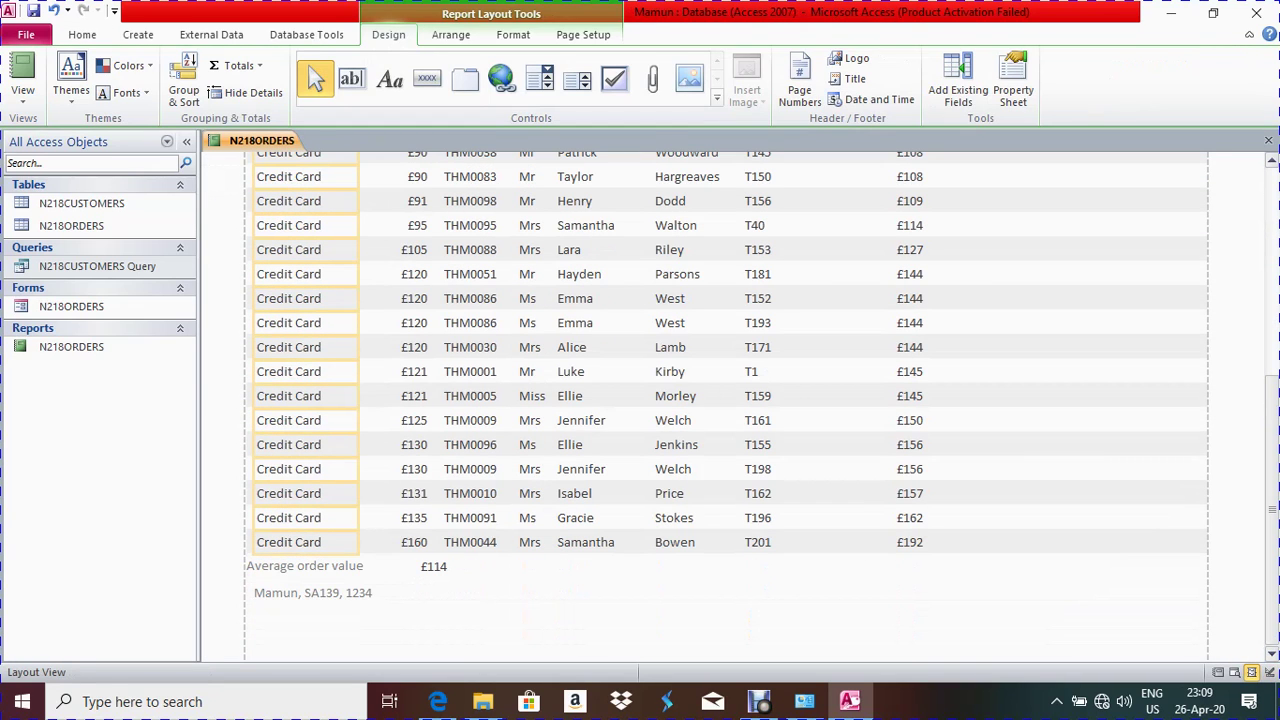
scroll(727, 405, "up", 15)
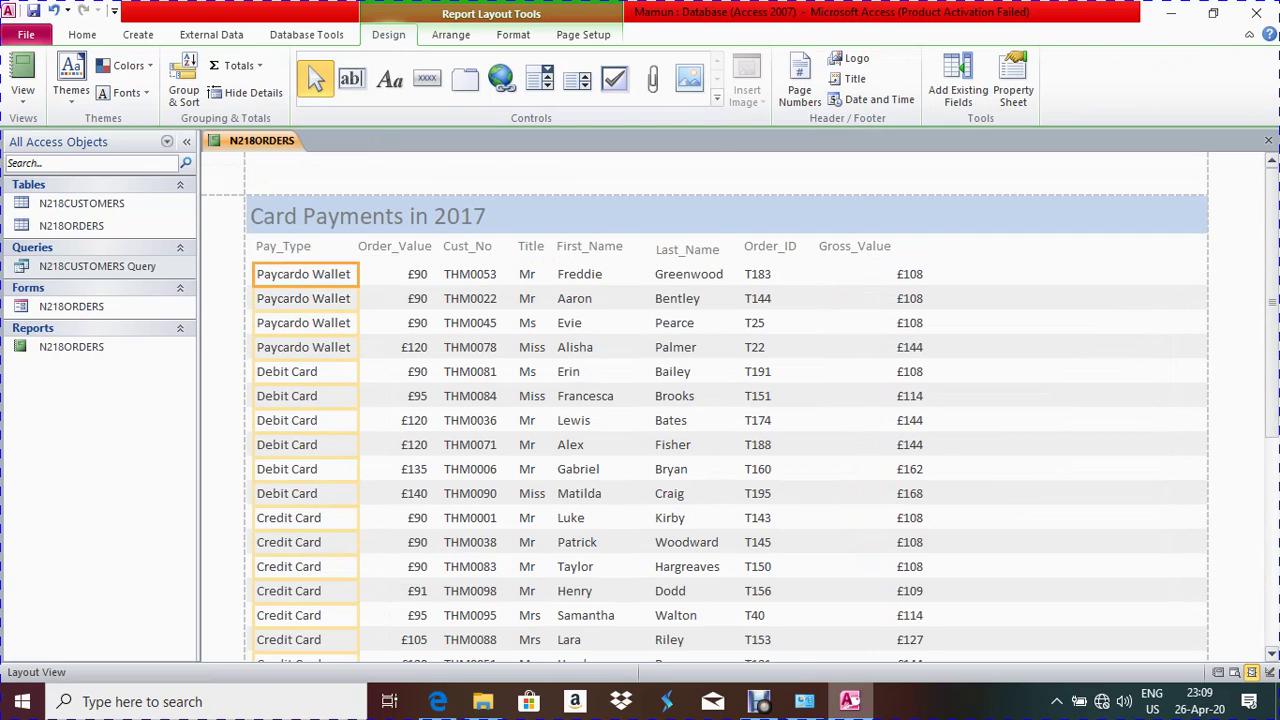
key("alt+Tab")
scroll(1277, 457, "down", 3)
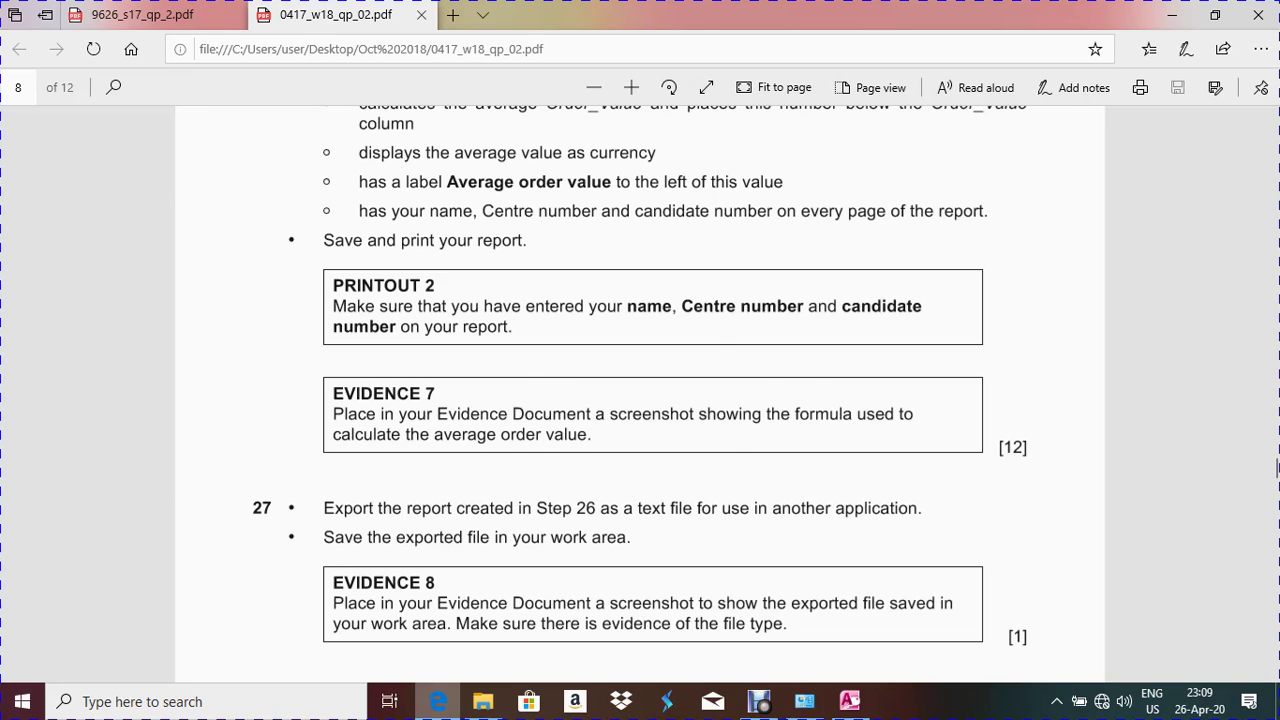
key("alt+Tab")
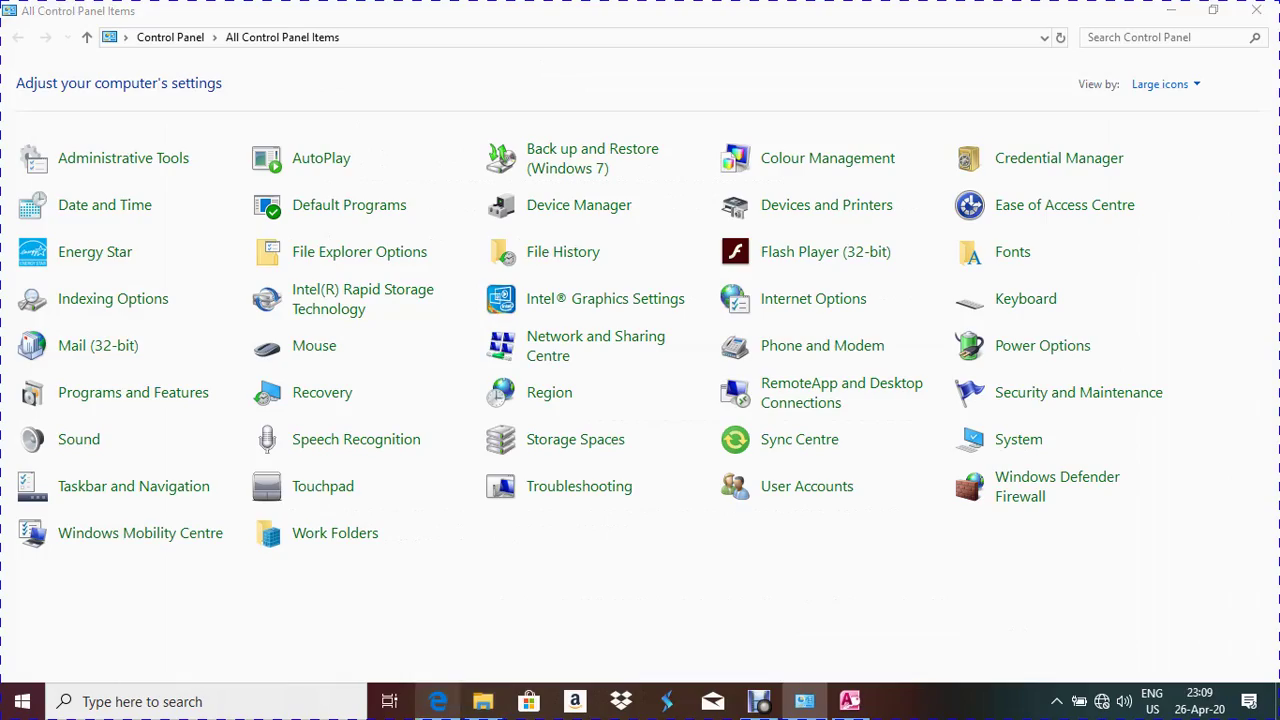
key("alt+Tab")
key("alt+Tab")
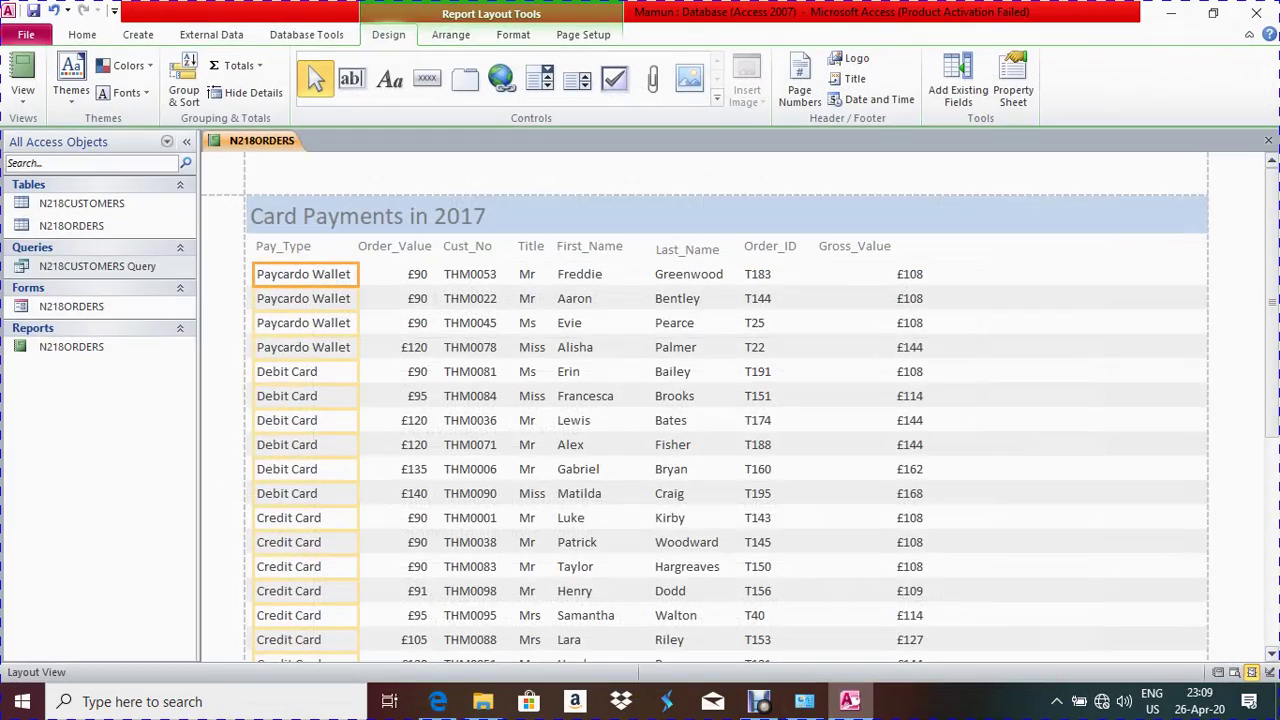
scroll(727, 400, "down", 10)
left_click(433, 566)
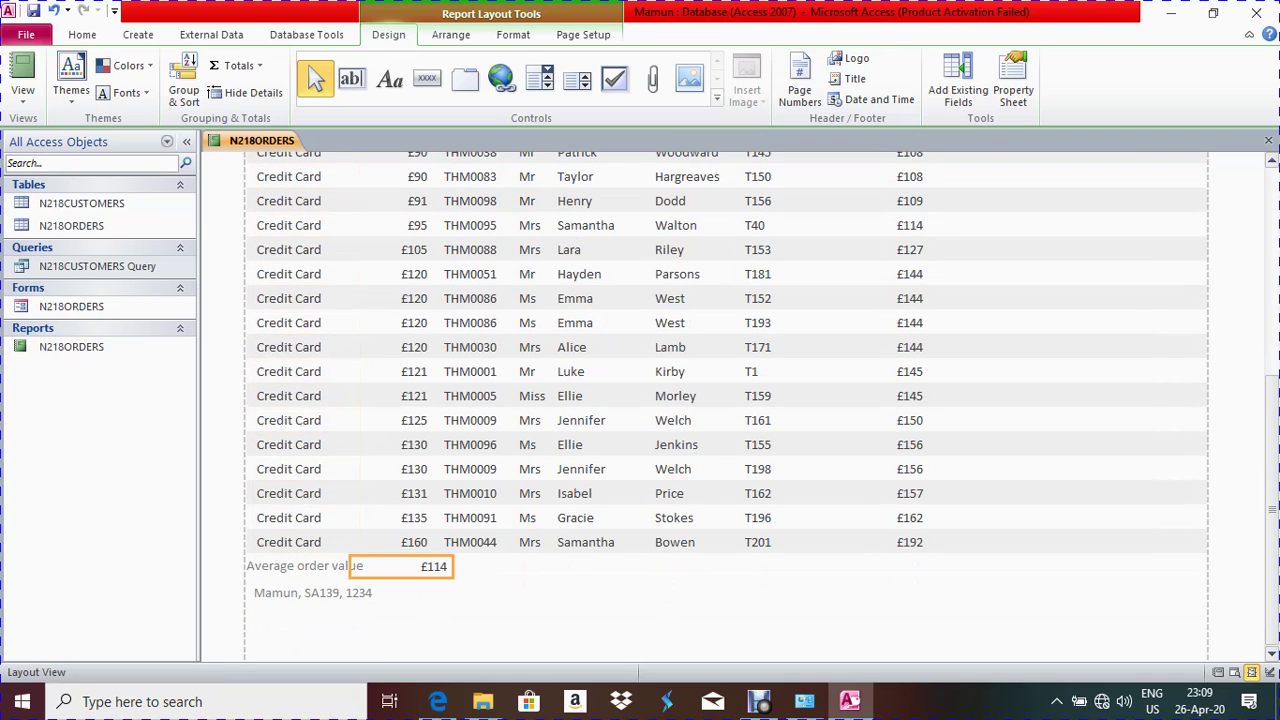
right_click(248, 141)
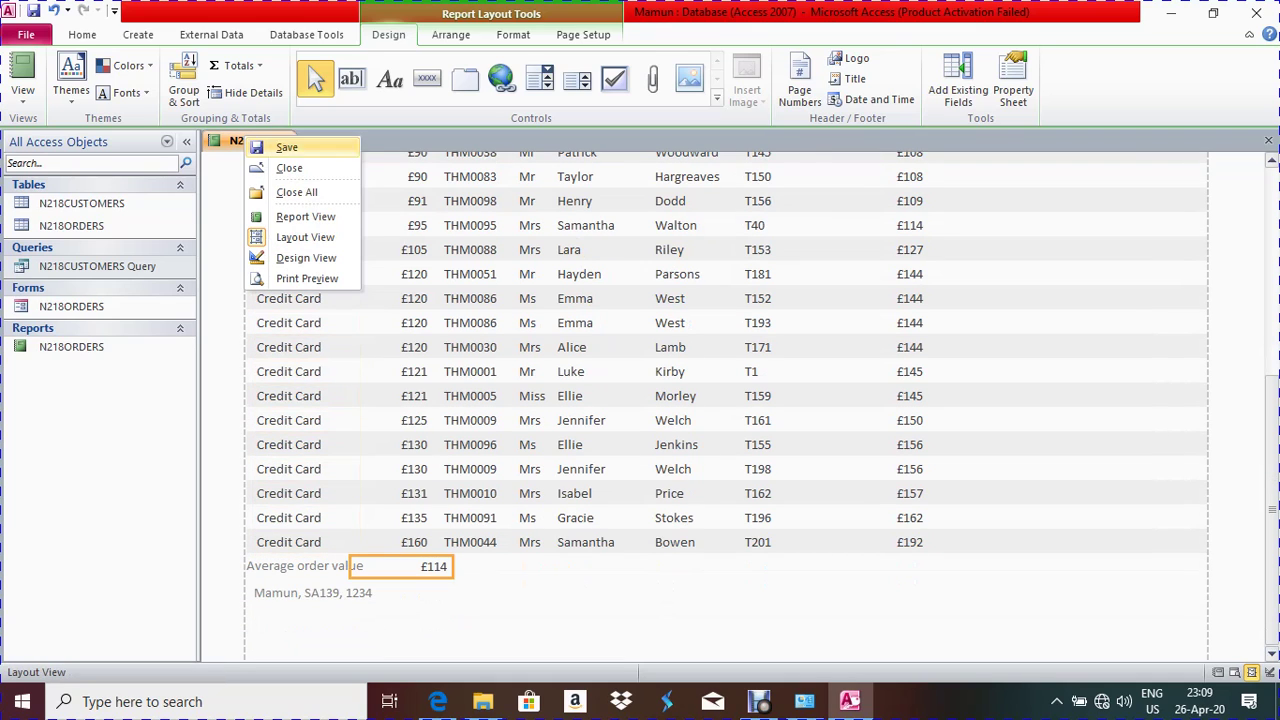
left_click(306, 257)
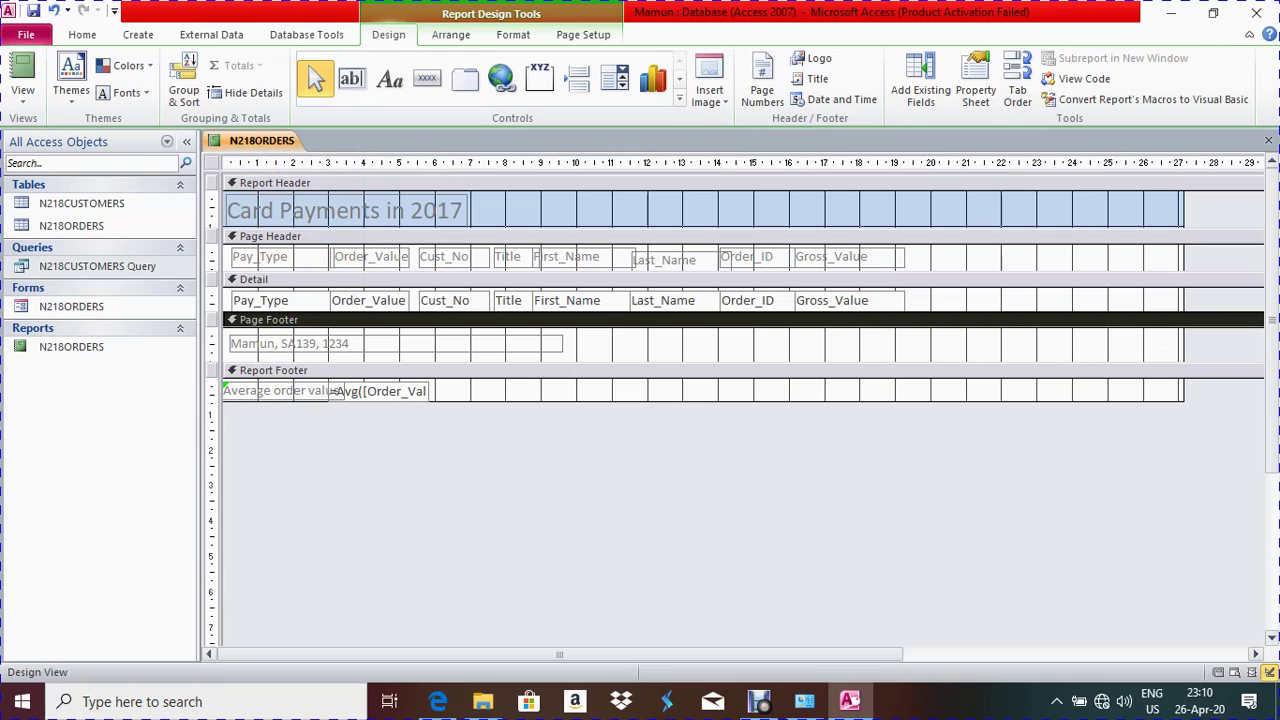
Shift the =Avg([Order_Value]) box right of its label and widen it to show the whole formula
left_click(382, 391)
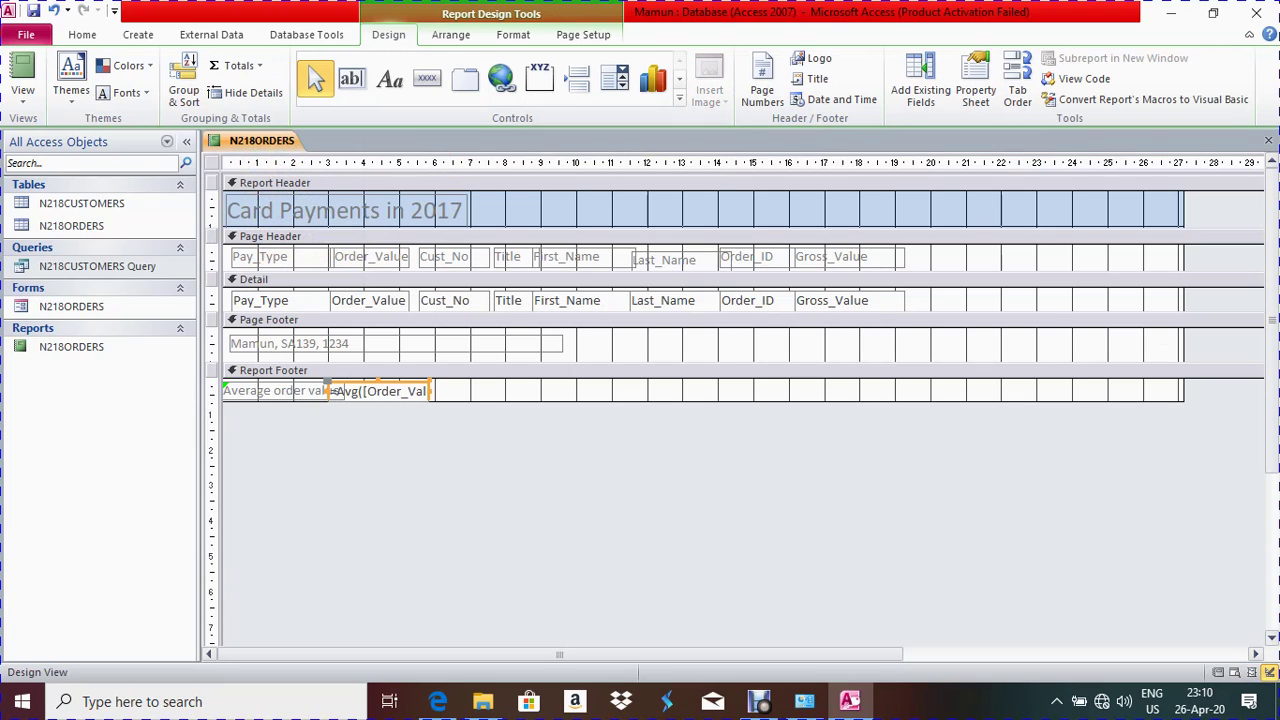
left_click_drag(382, 391, 402, 391)
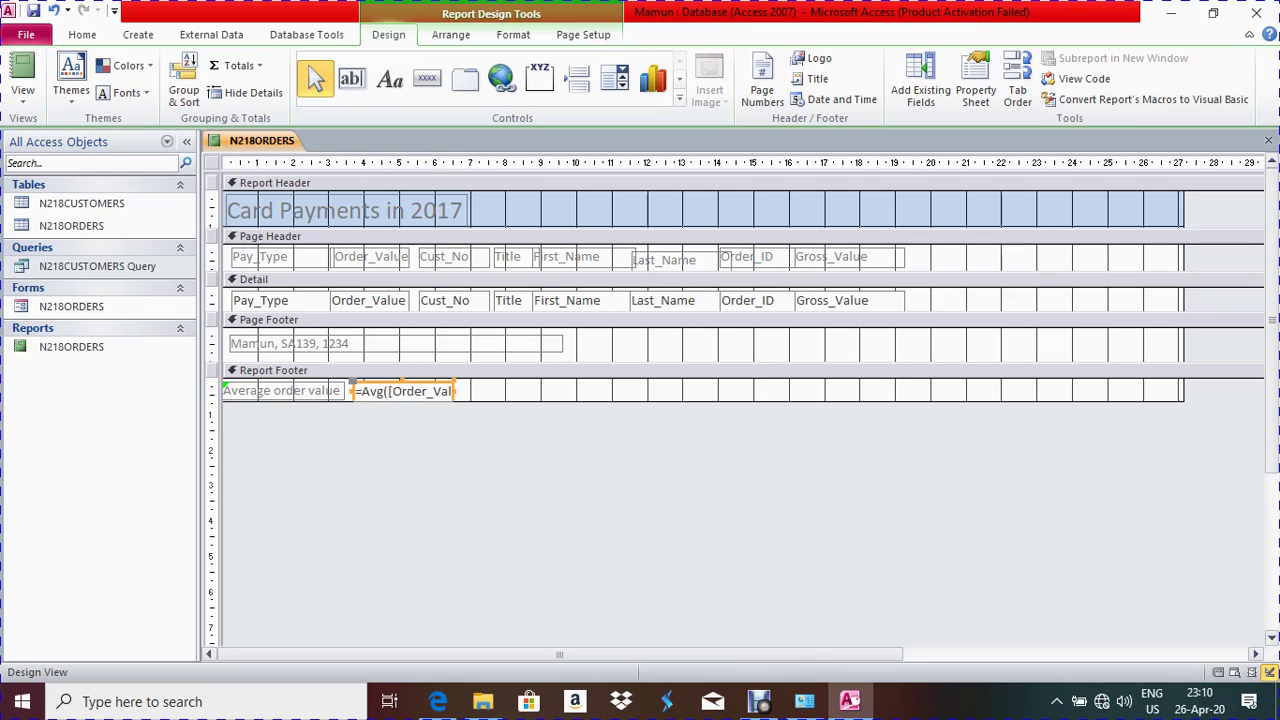
left_click_drag(455, 391, 476, 391)
Highlight 'a text file' at step 27 of the exam paper and close the 9626_s17_qp_2.pdf tab
key("alt+Tab")
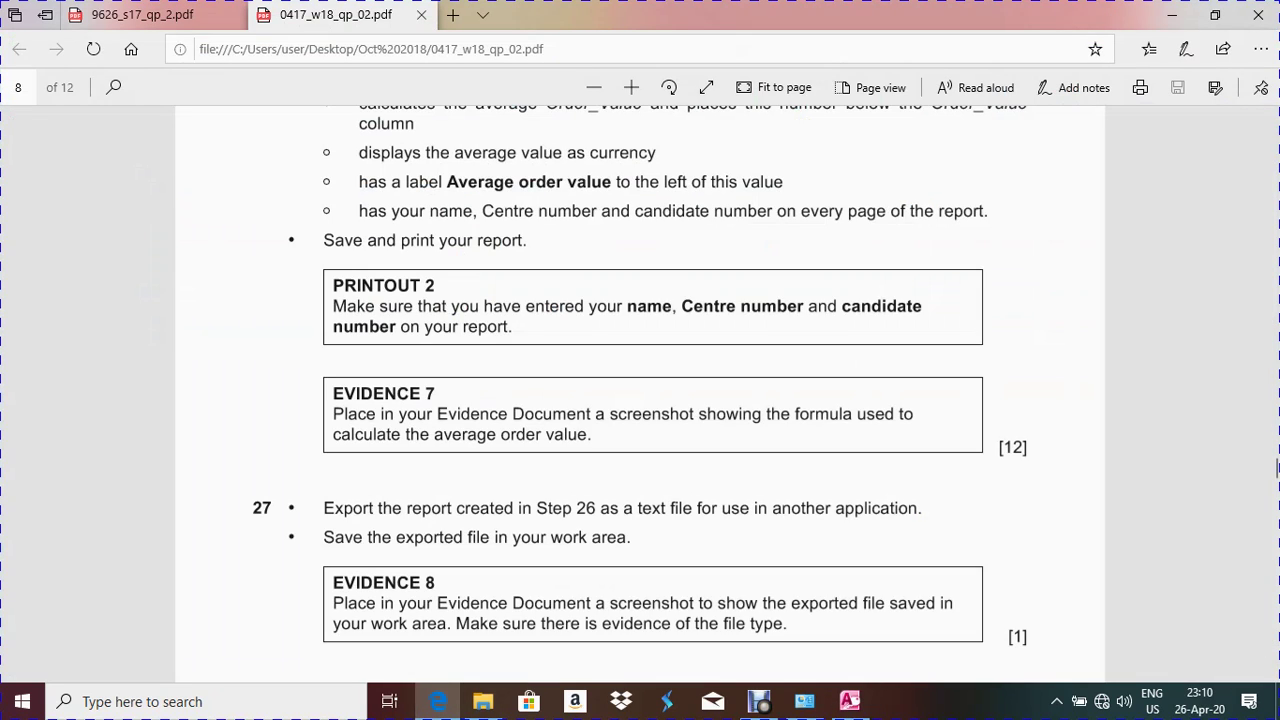
scroll(1277, 468, "down", 3)
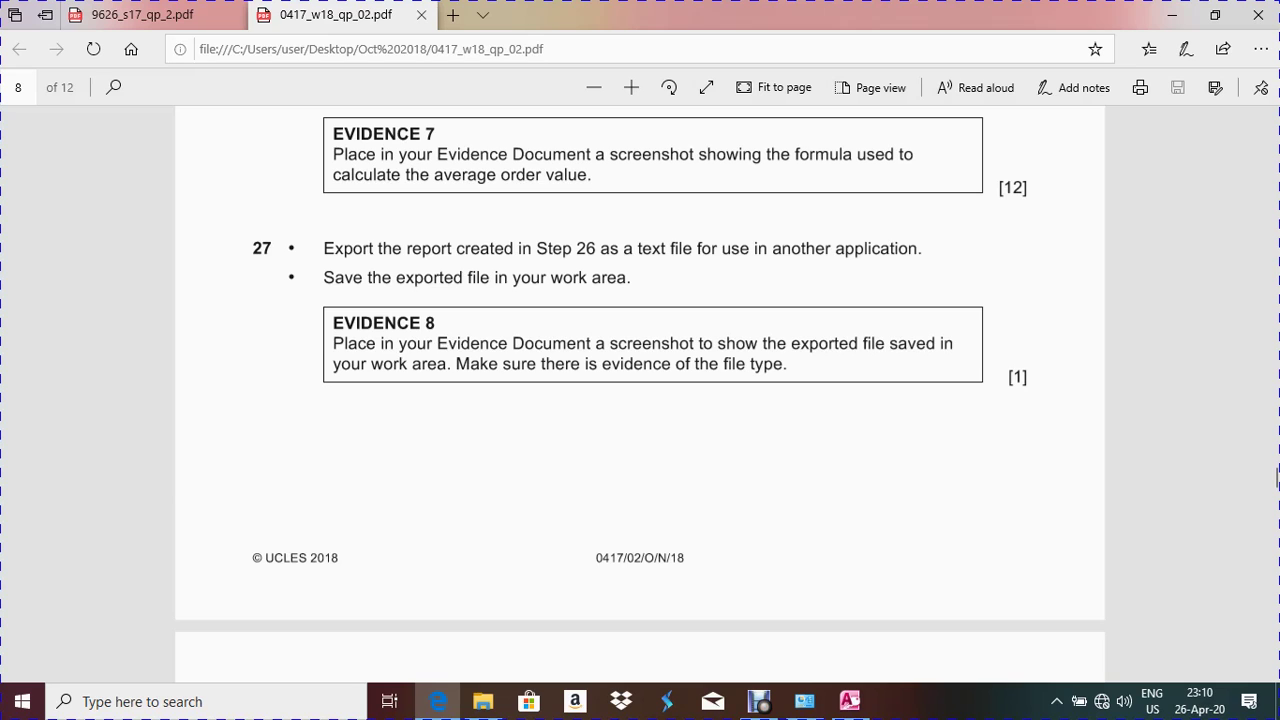
left_click_drag(610, 248, 697, 248)
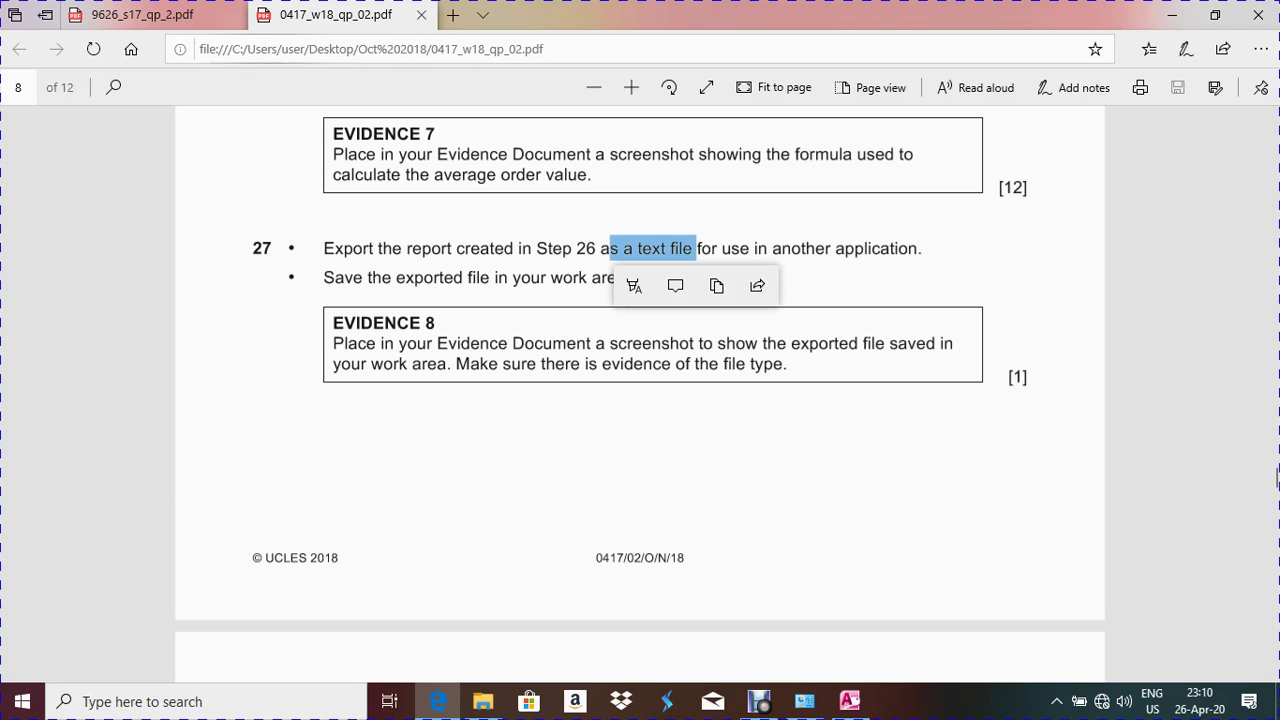
key("ctrl+Tab")
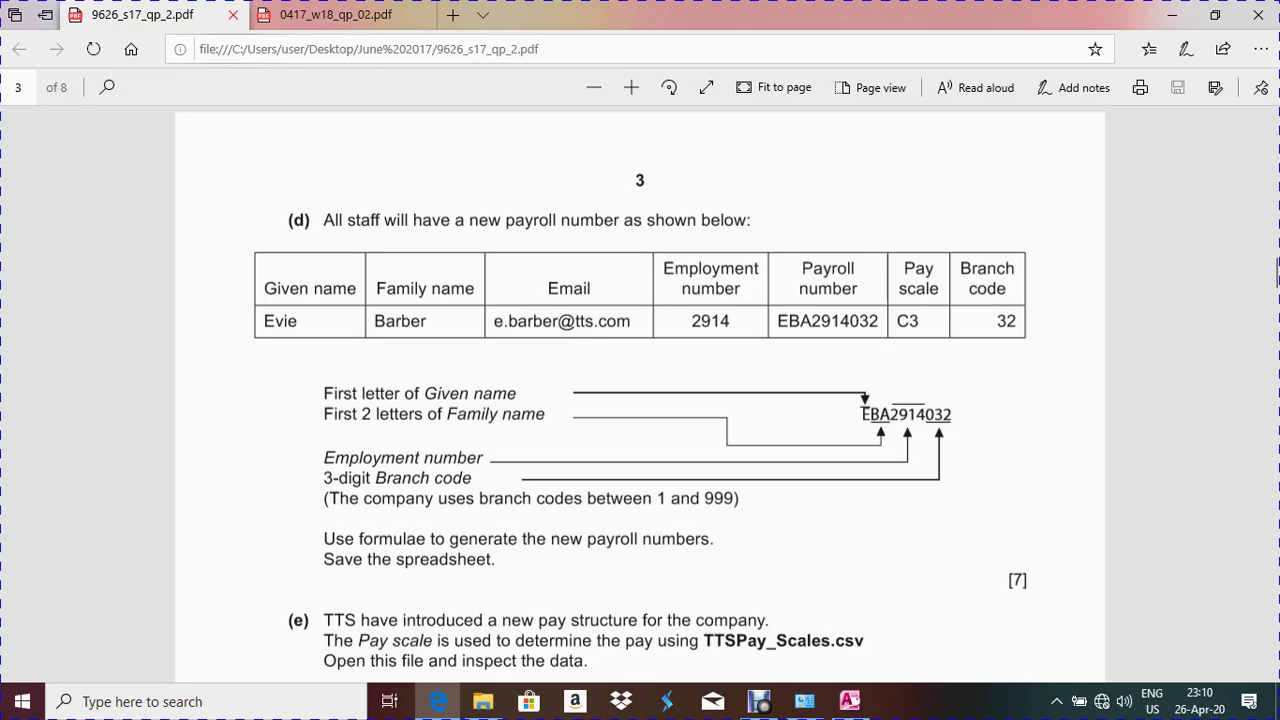
left_click(233, 15)
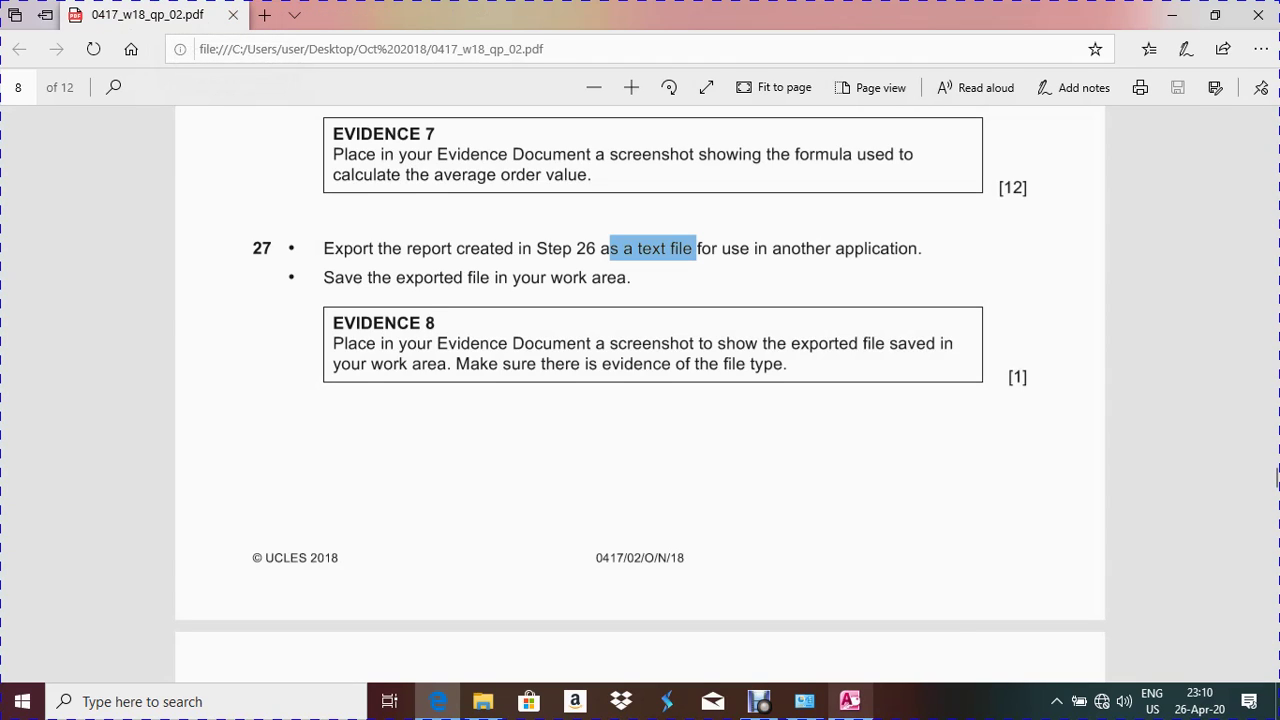
key("alt+Tab")
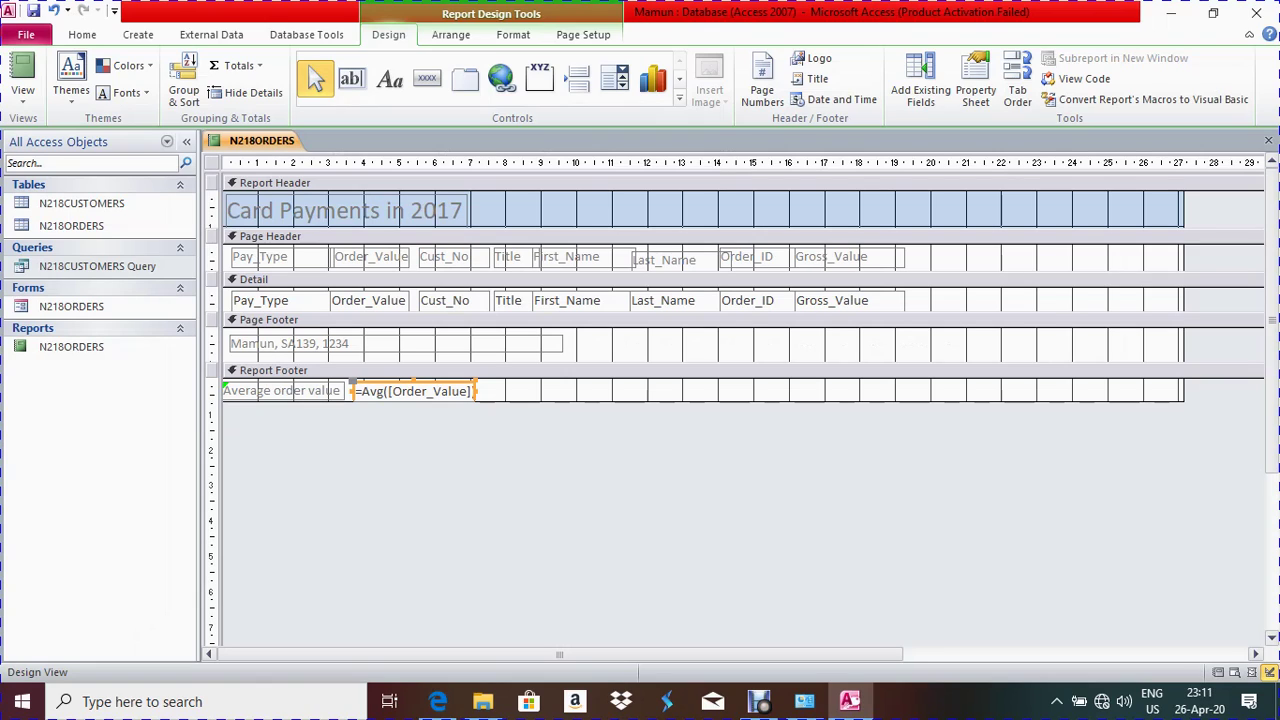
Move the =Avg formula box back beside its label and preview the report in Layout View
left_click(470, 391)
key("Escape")
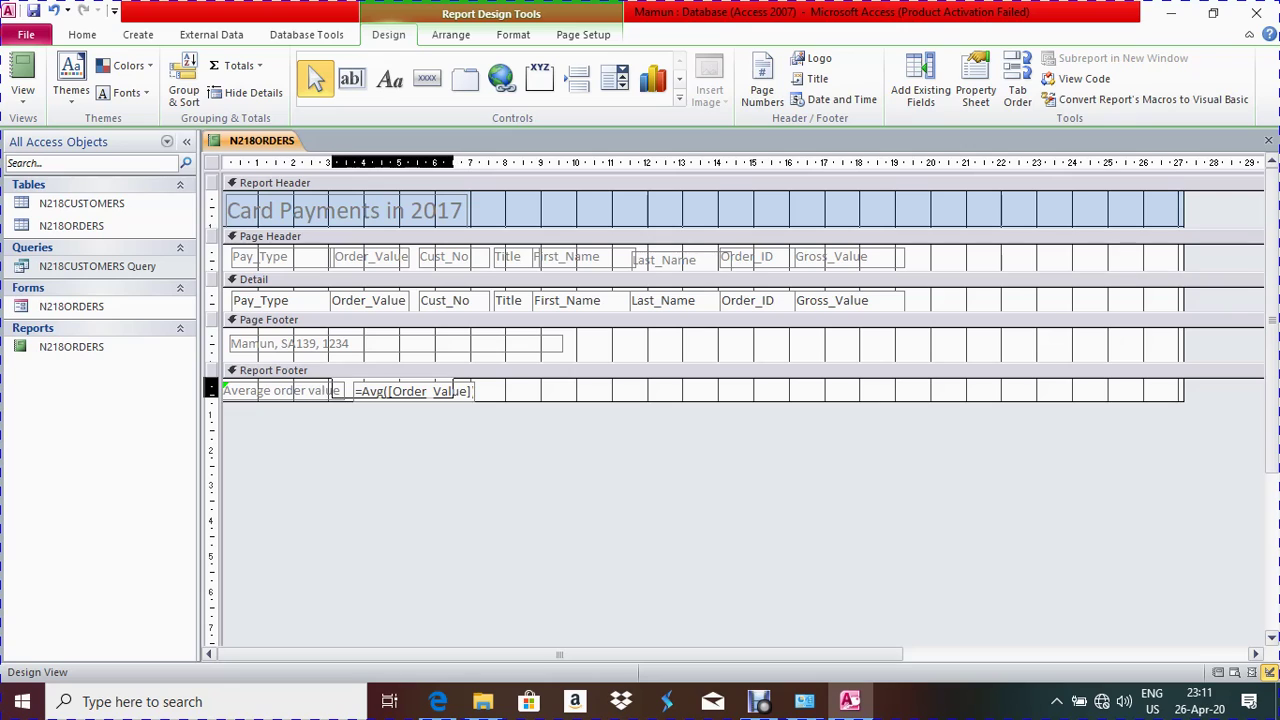
left_click_drag(354, 391, 332, 387)
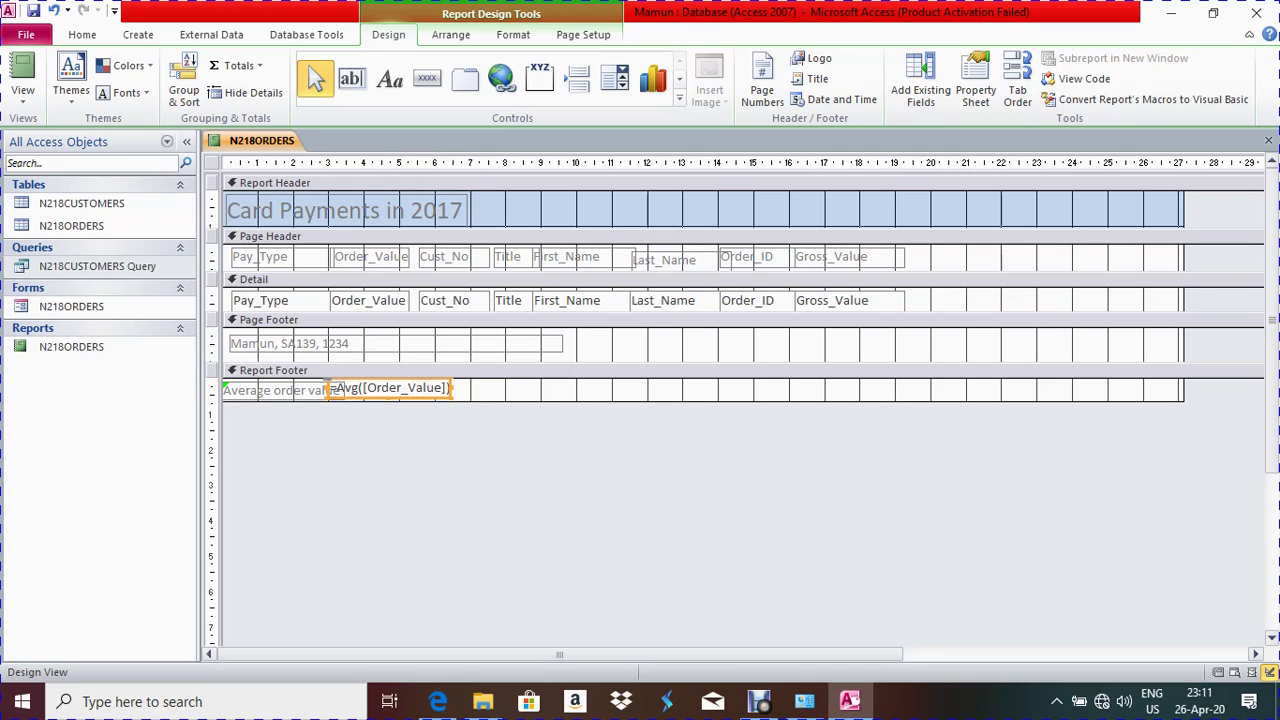
right_click(262, 145)
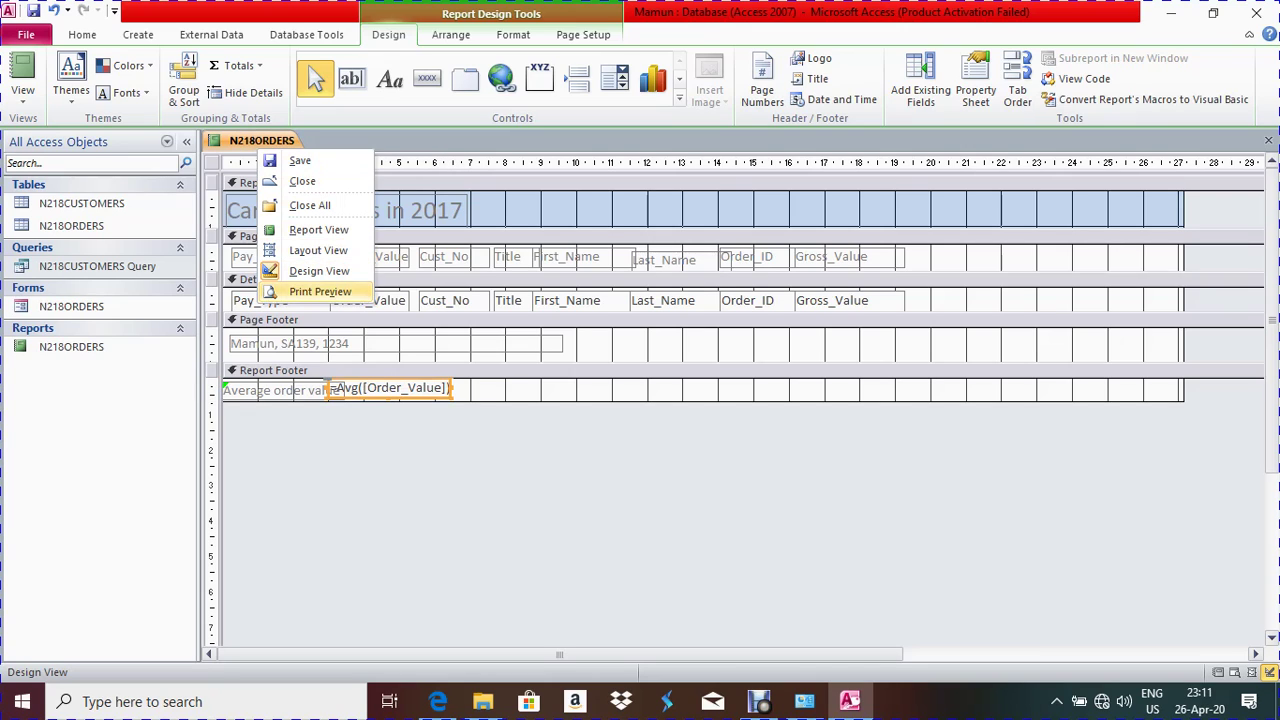
left_click(318, 250)
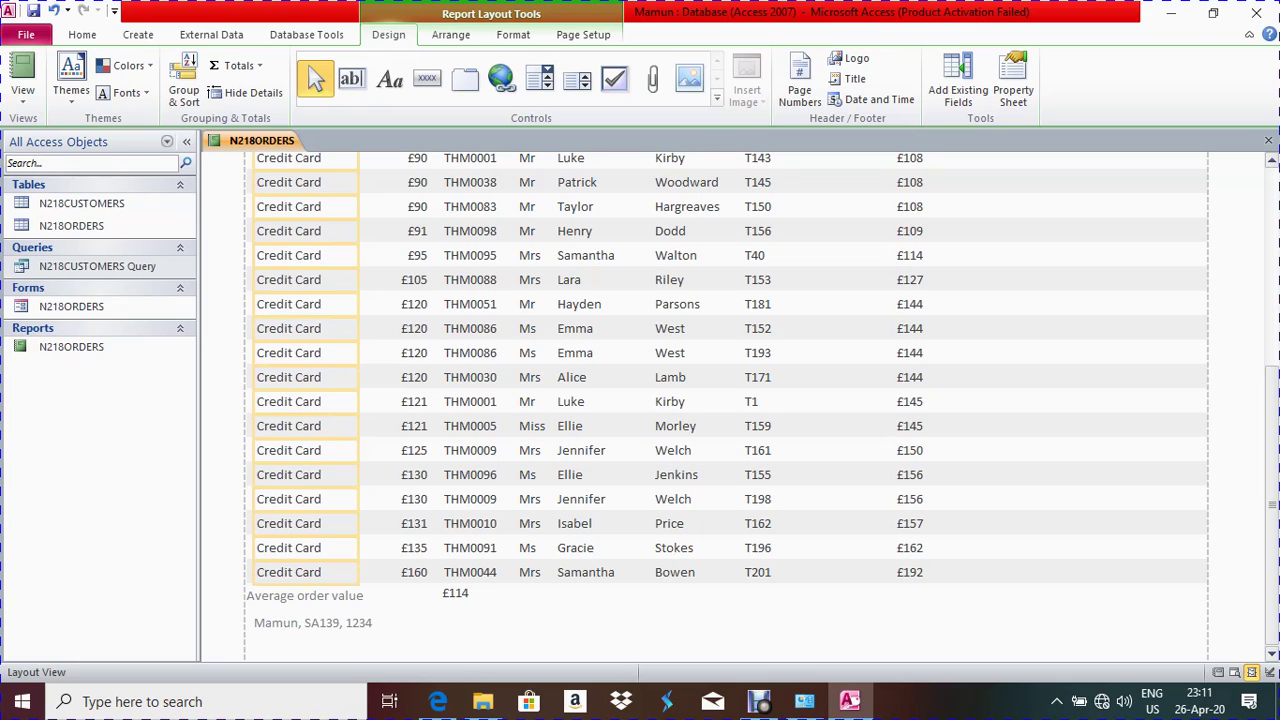
In Design View, narrow the =Avg box and nudge it slightly left, then return to Layout View
left_click(455, 594)
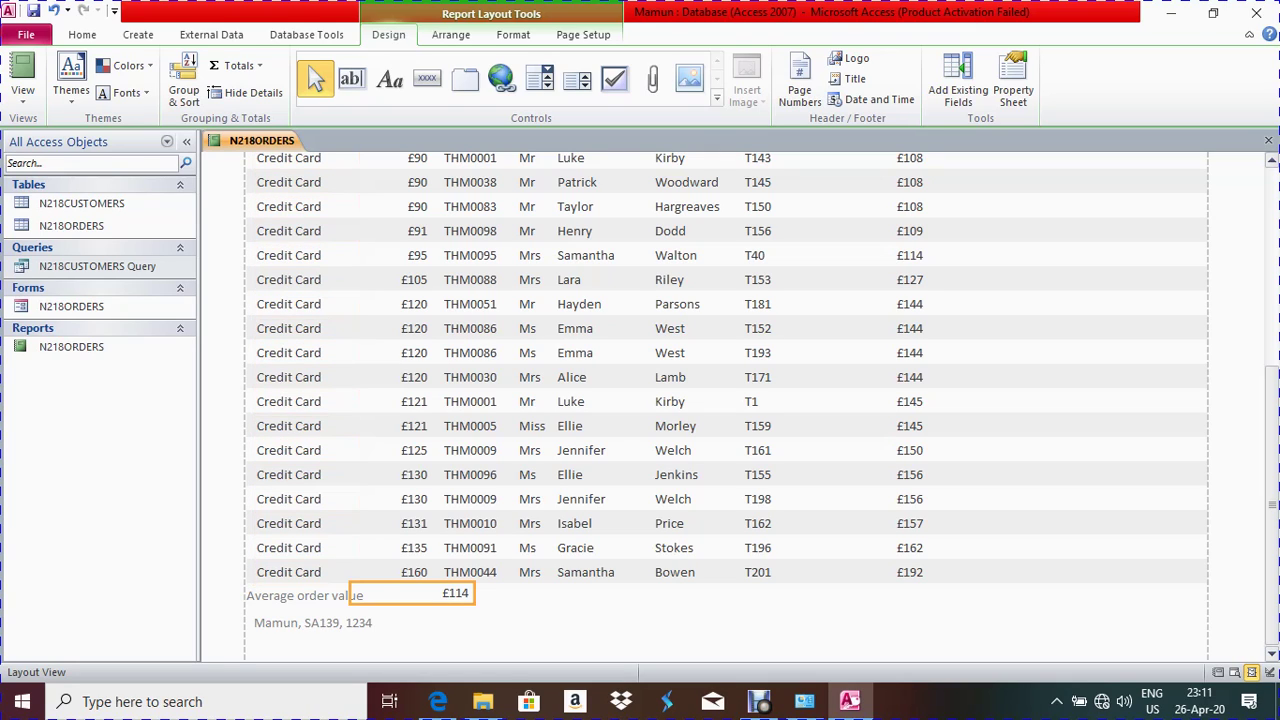
right_click(282, 142)
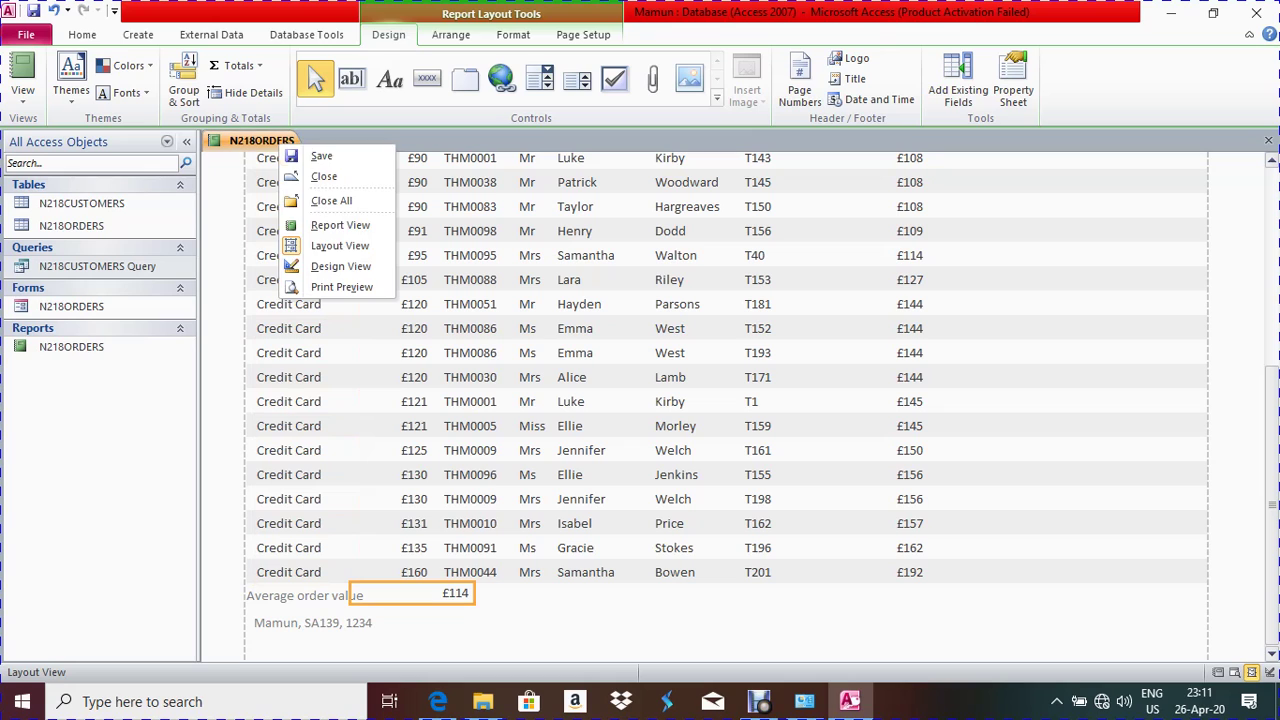
left_click(340, 266)
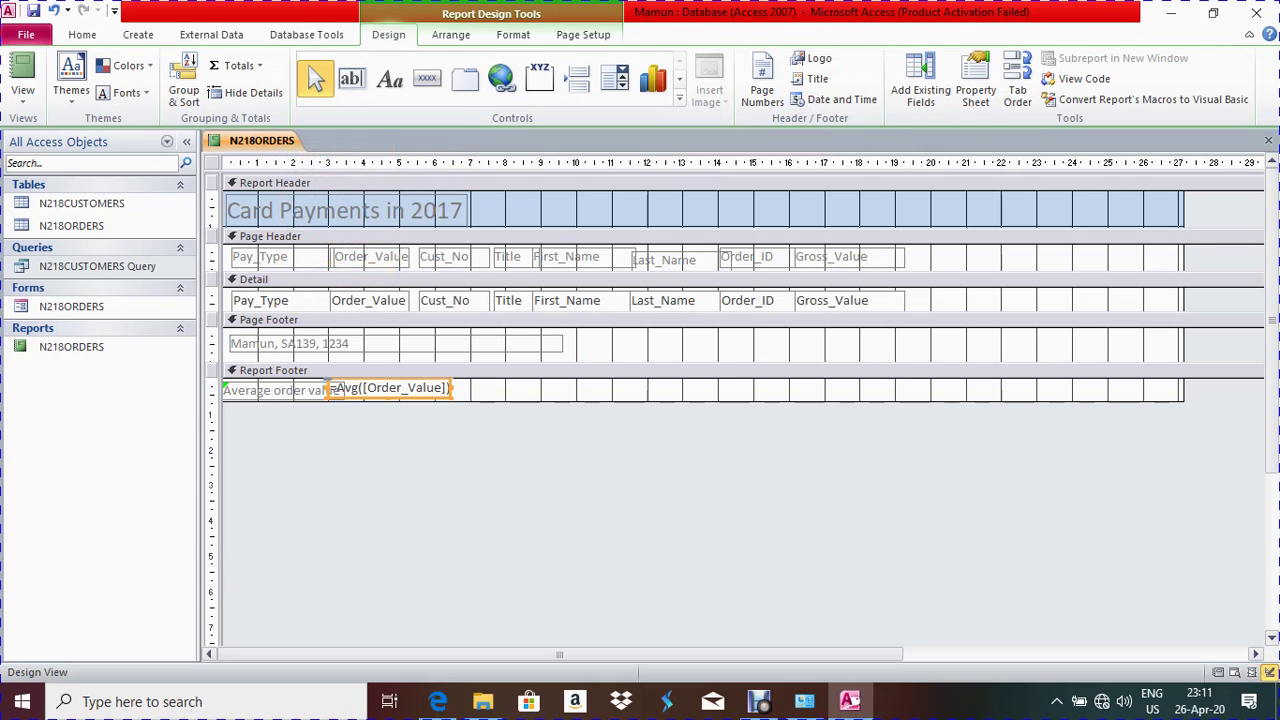
left_click_drag(452, 388, 416, 388)
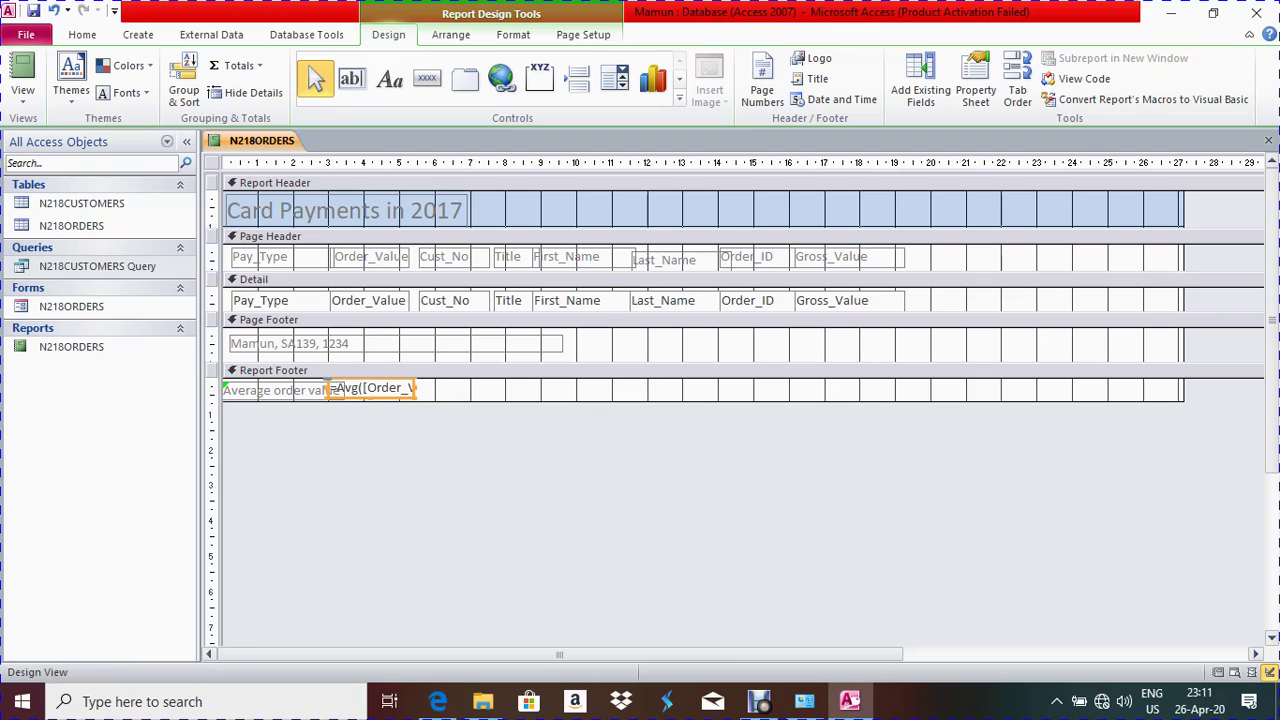
key("Escape")
key("Left")
key("Left")
key("Left")
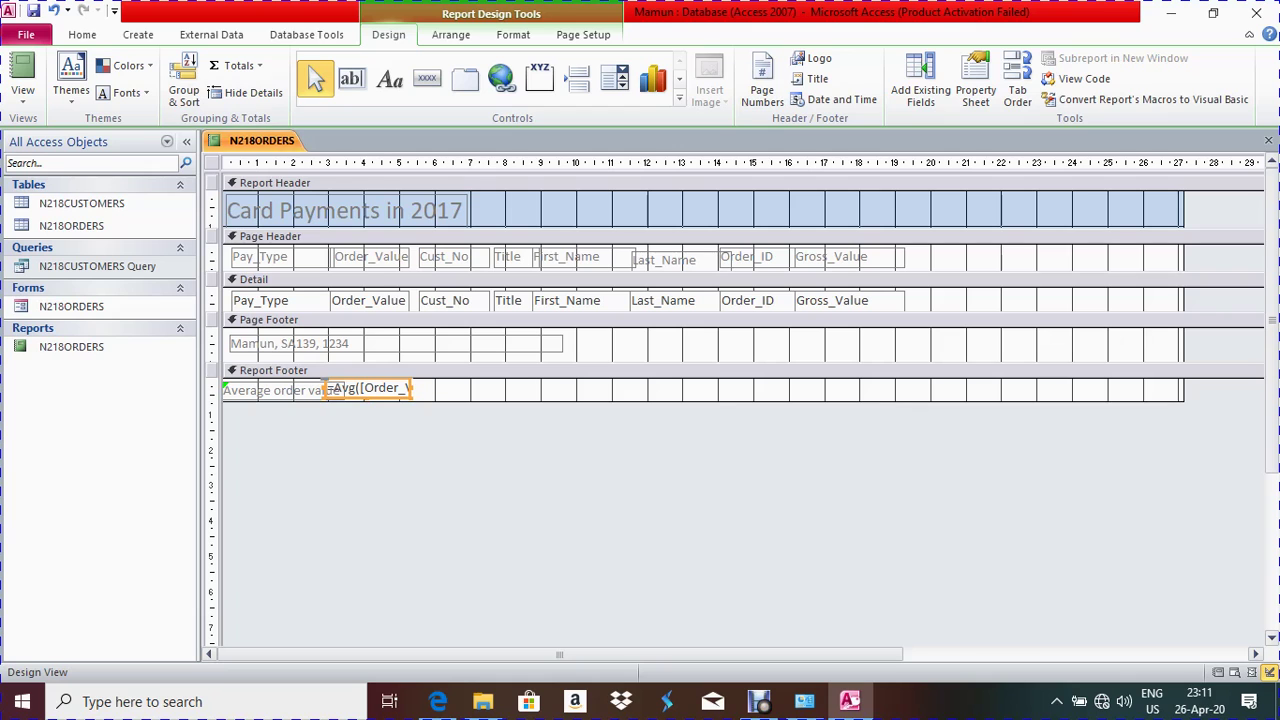
right_click(256, 141)
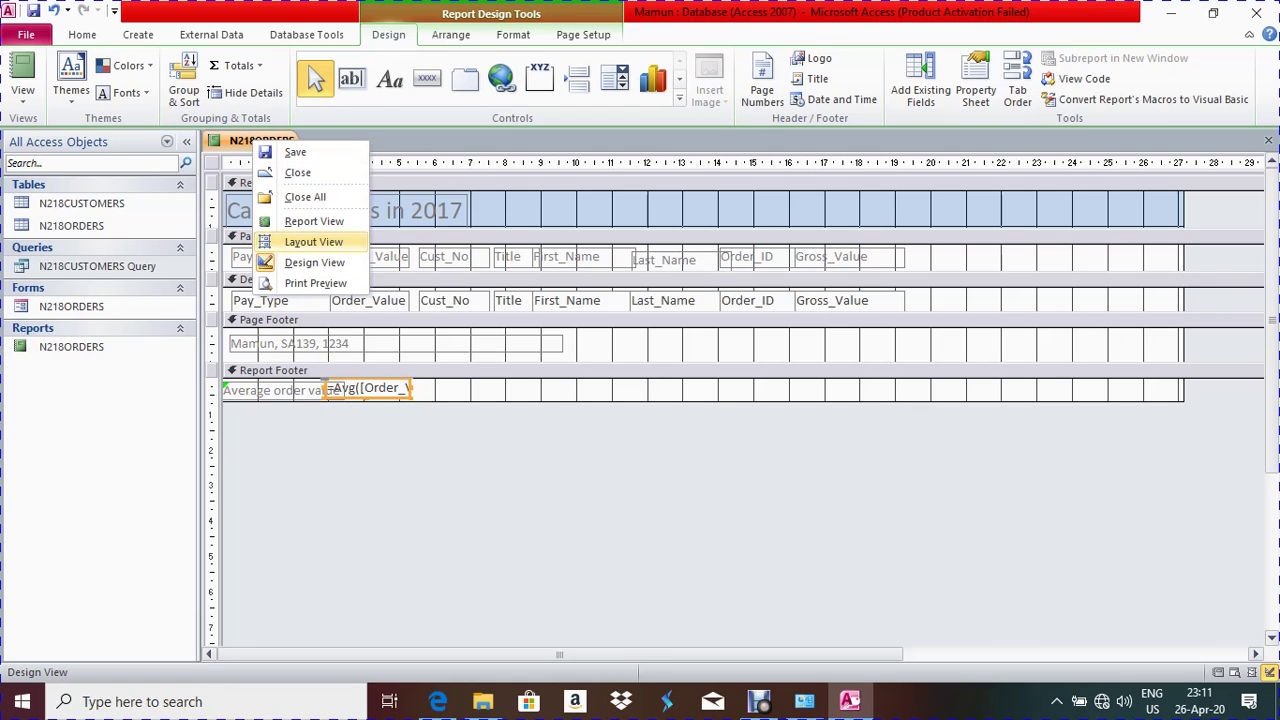
left_click(313, 242)
Compare the finished report, ending with the £114 average, against the question paper's task wording
scroll(727, 400, "down", 10)
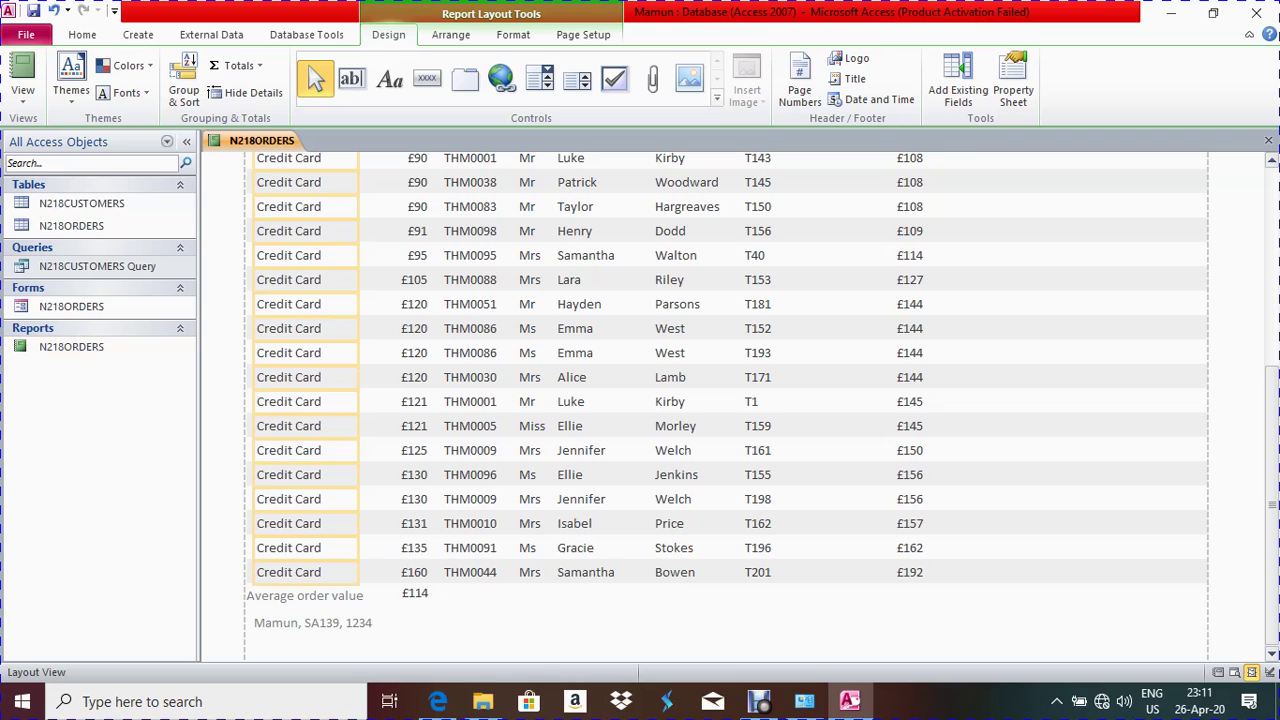
left_click(438, 701)
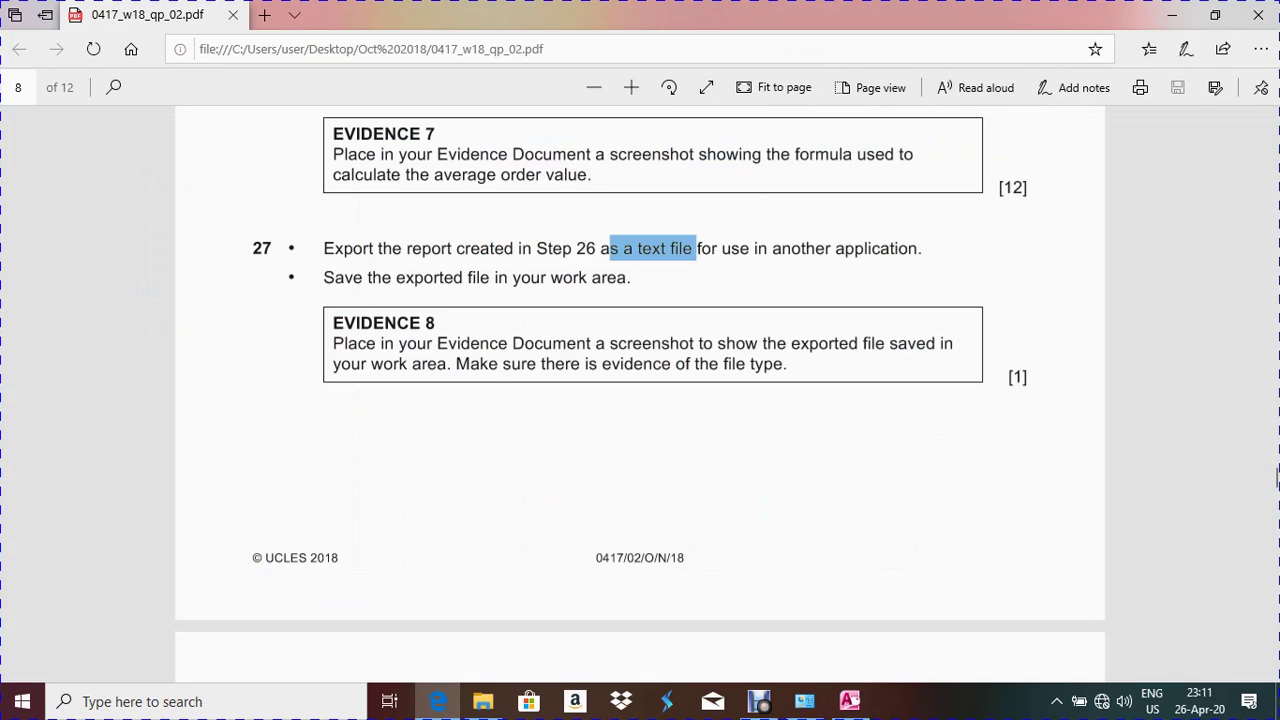
left_click(438, 701)
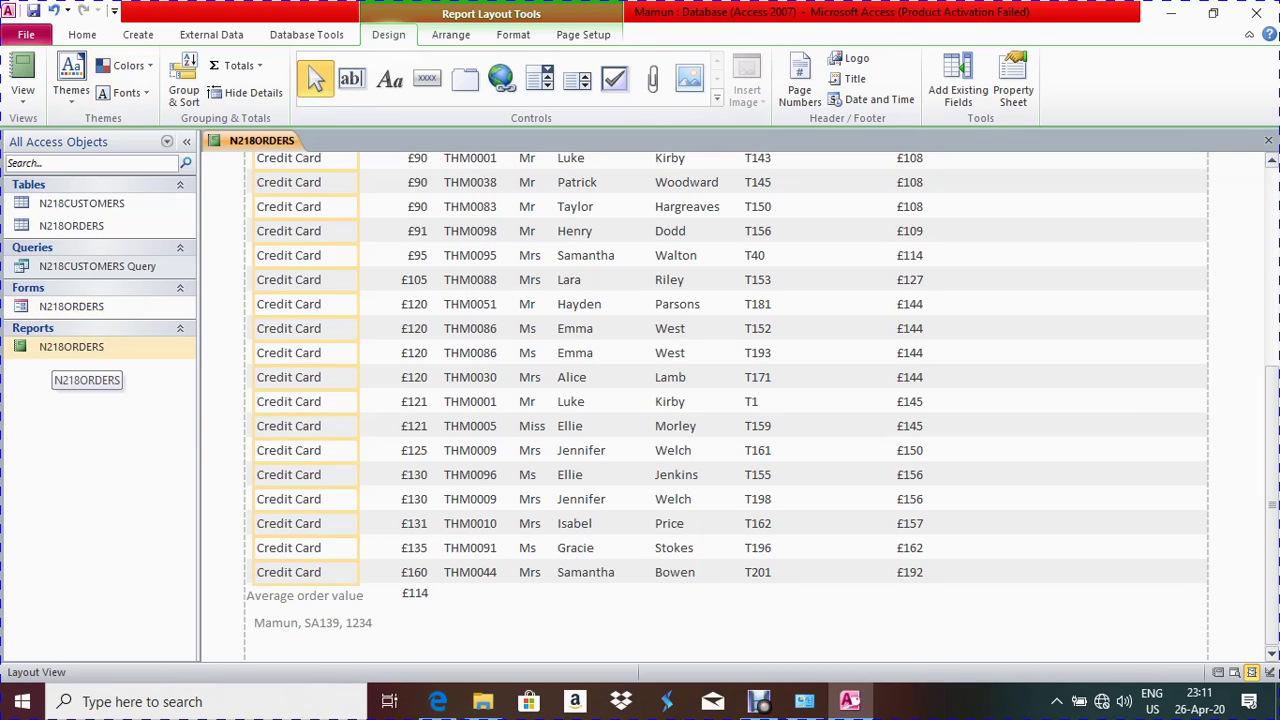
right_click(52, 348)
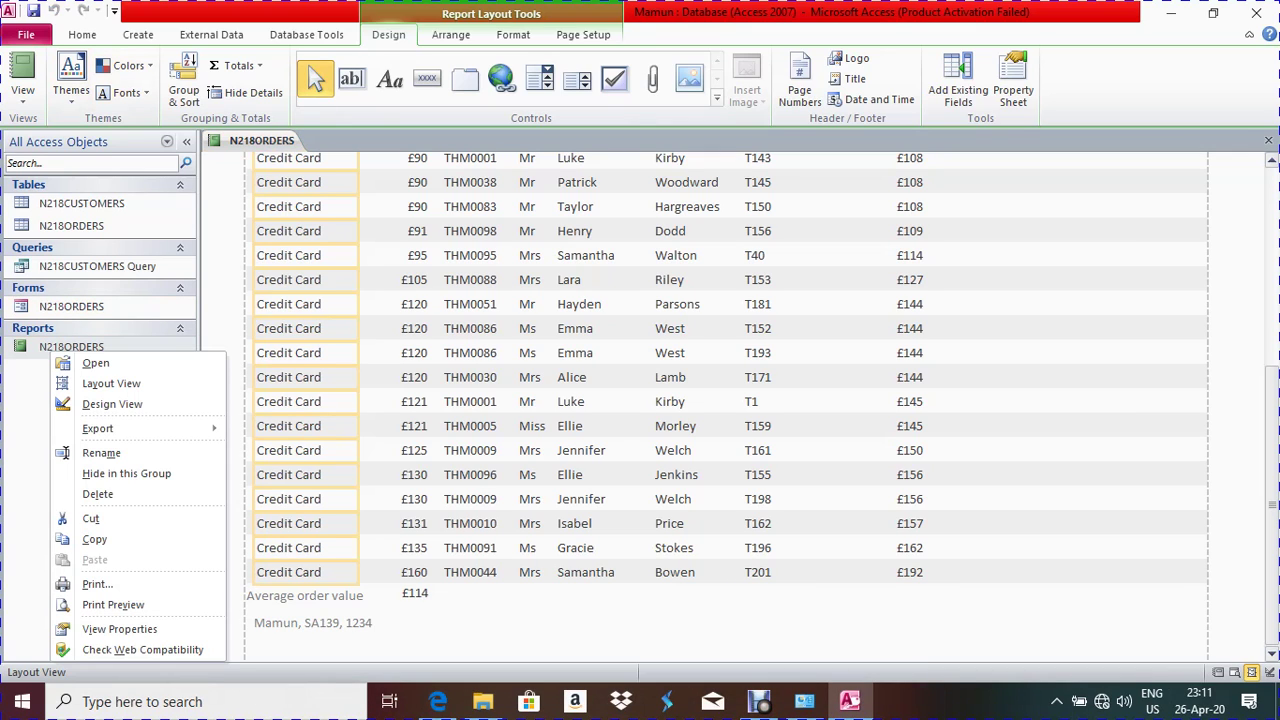
Export N218ORDERS as a Word RTF file to the suggested Oct 2018\02 path
mouse_move(98, 428)
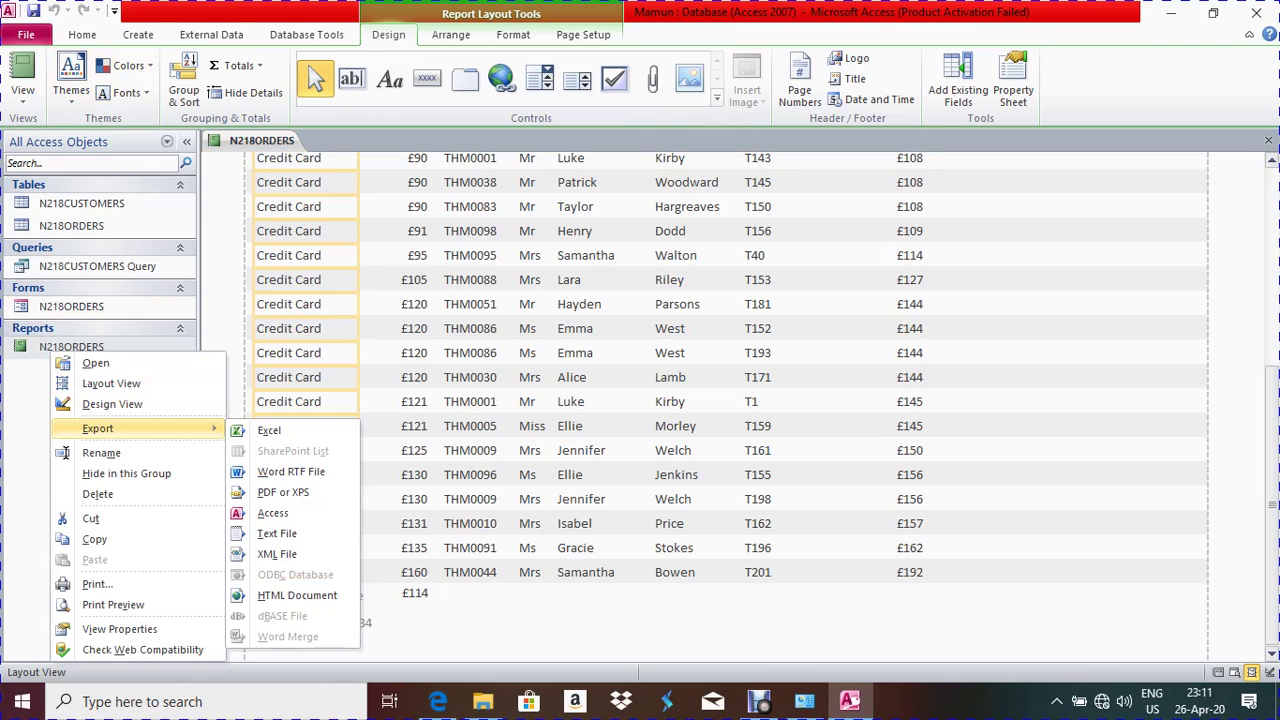
left_click(291, 471)
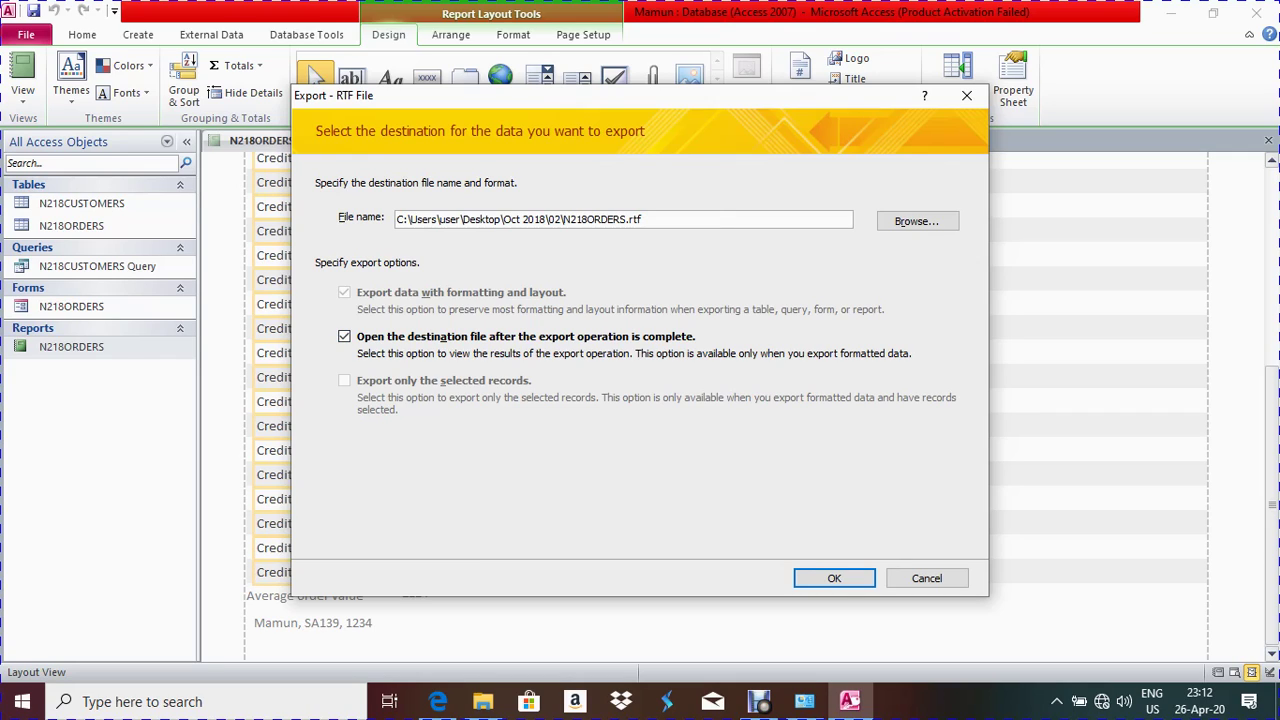
key("Return")
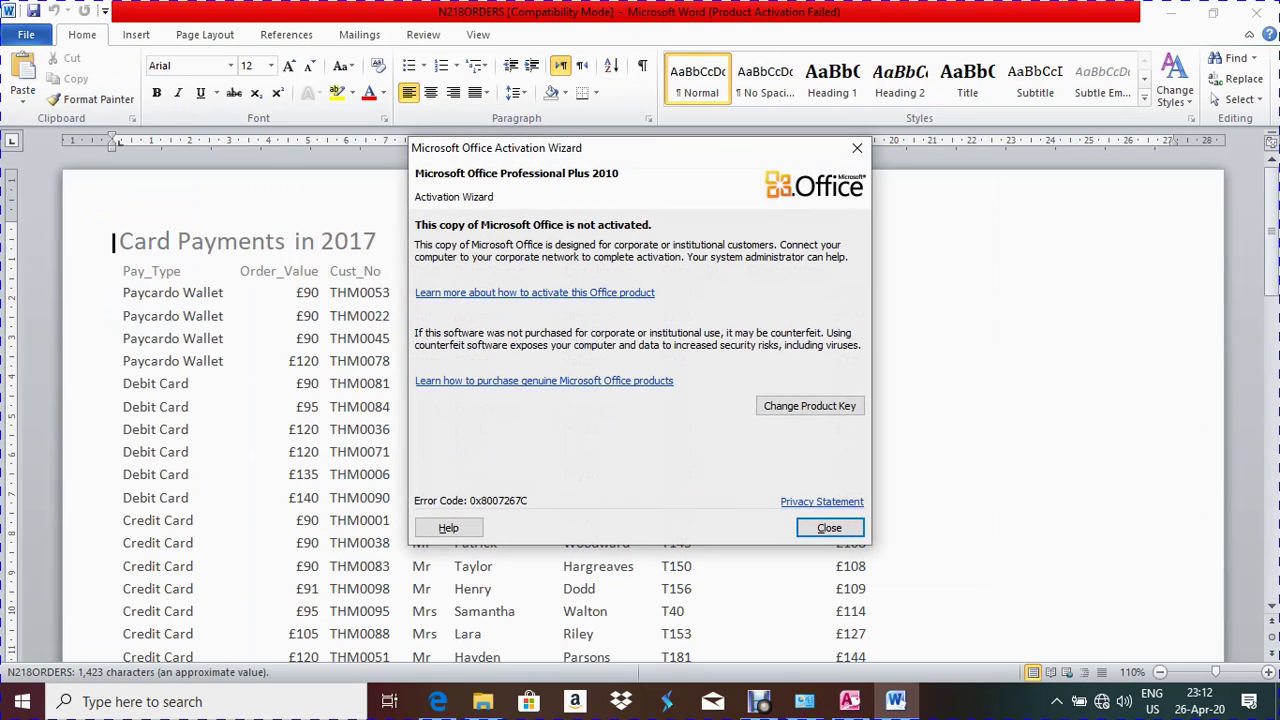
Close the Office activation notice and scroll through both pages of the exported report
left_click(829, 527)
scroll(829, 527, "down", 15)
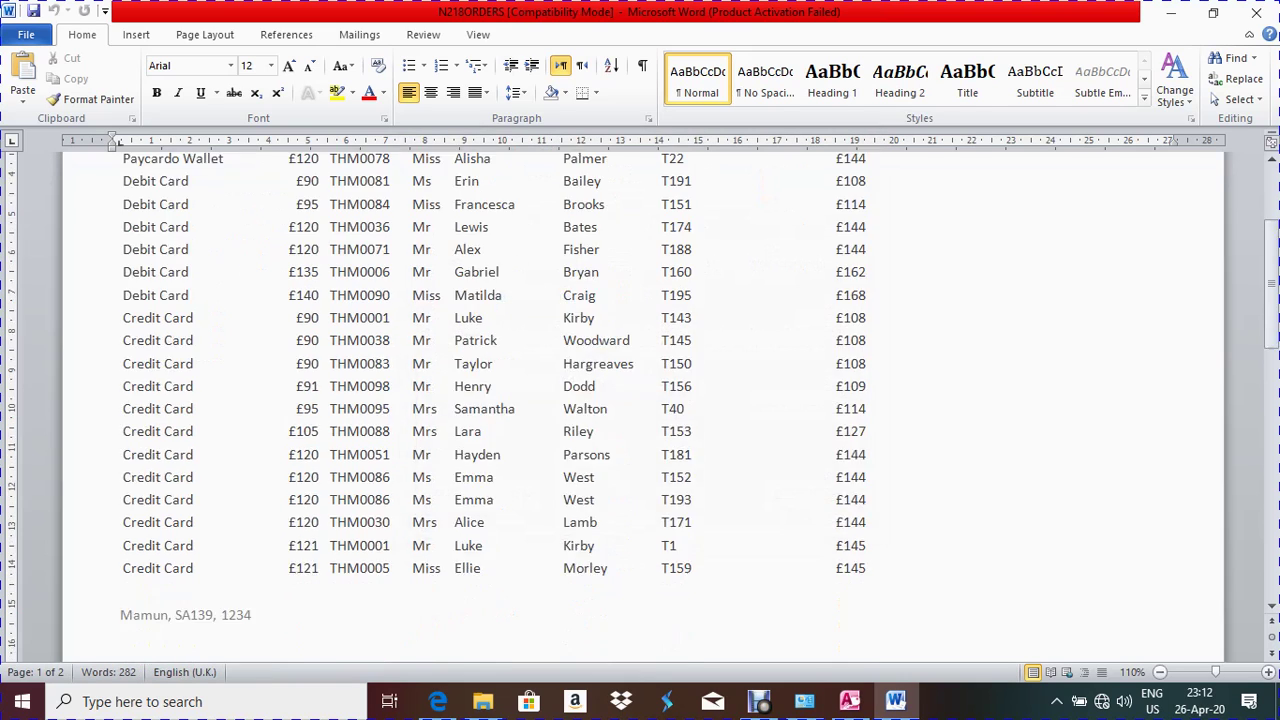
scroll(640, 400, "down", 8)
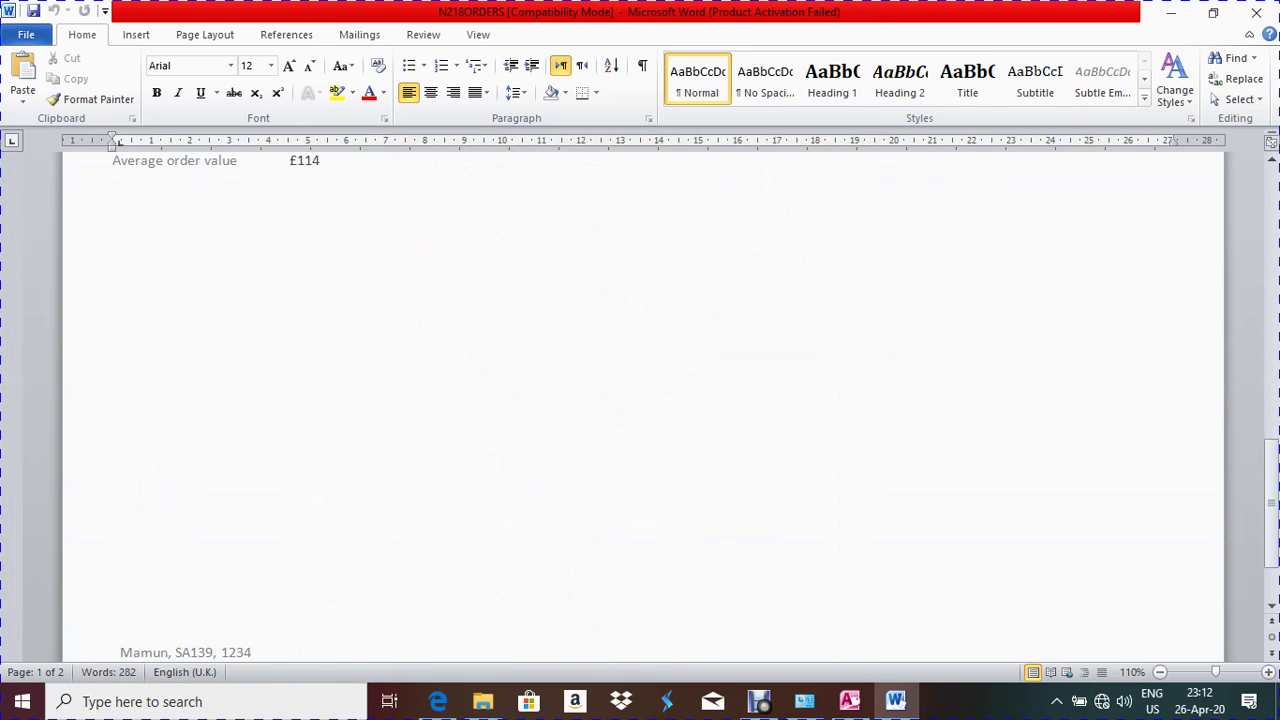
scroll(640, 400, "up", 10)
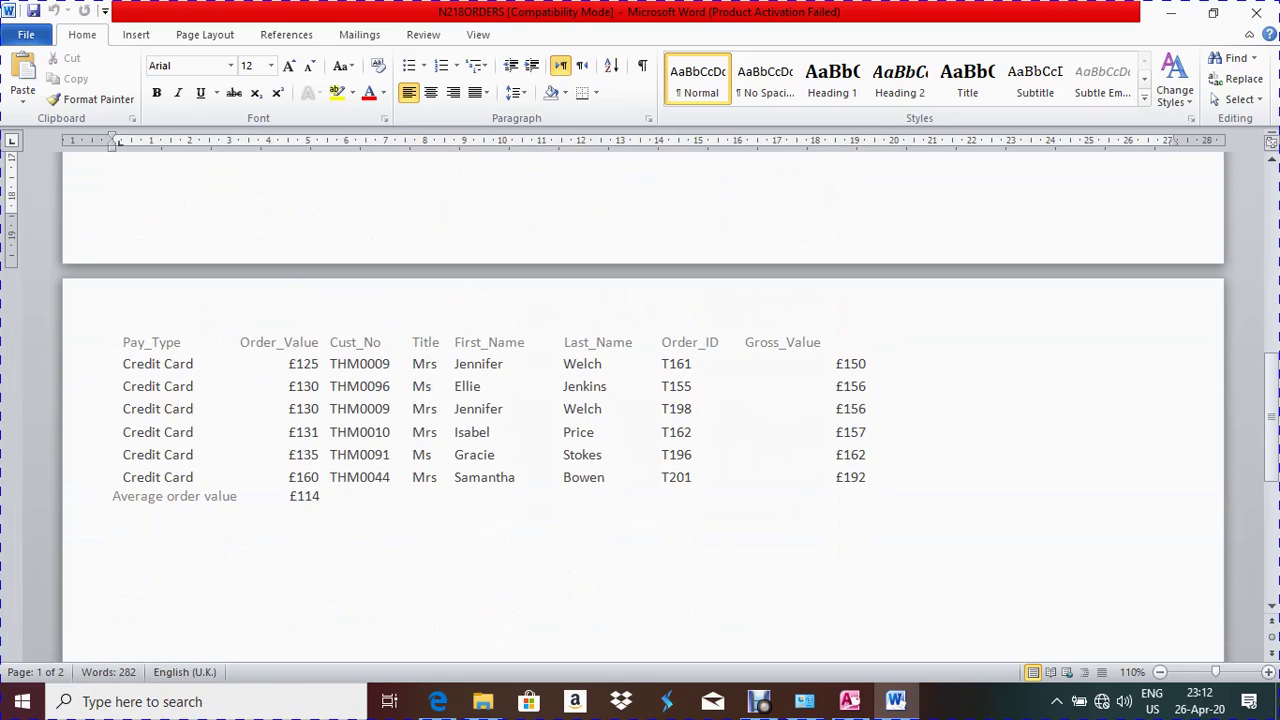
scroll(640, 400, "down", 5)
scroll(640, 400, "up", 9)
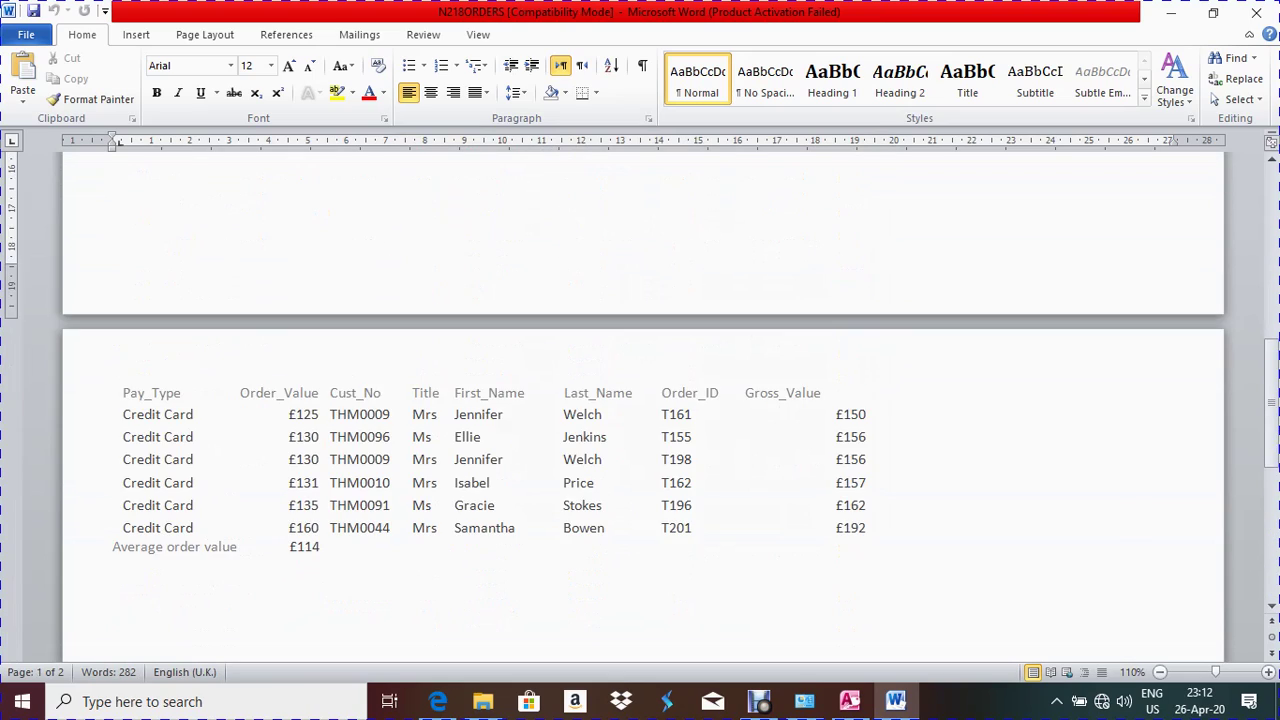
scroll(640, 400, "up", 3)
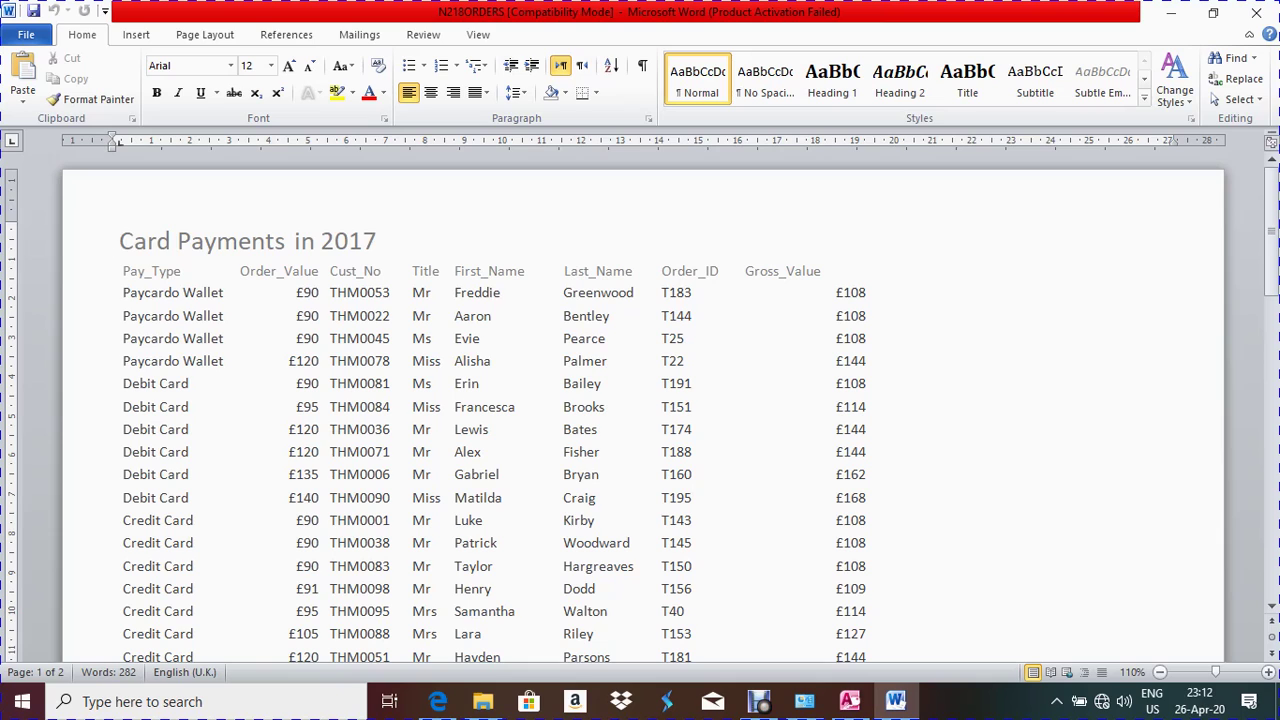
scroll(640, 400, "down", 15)
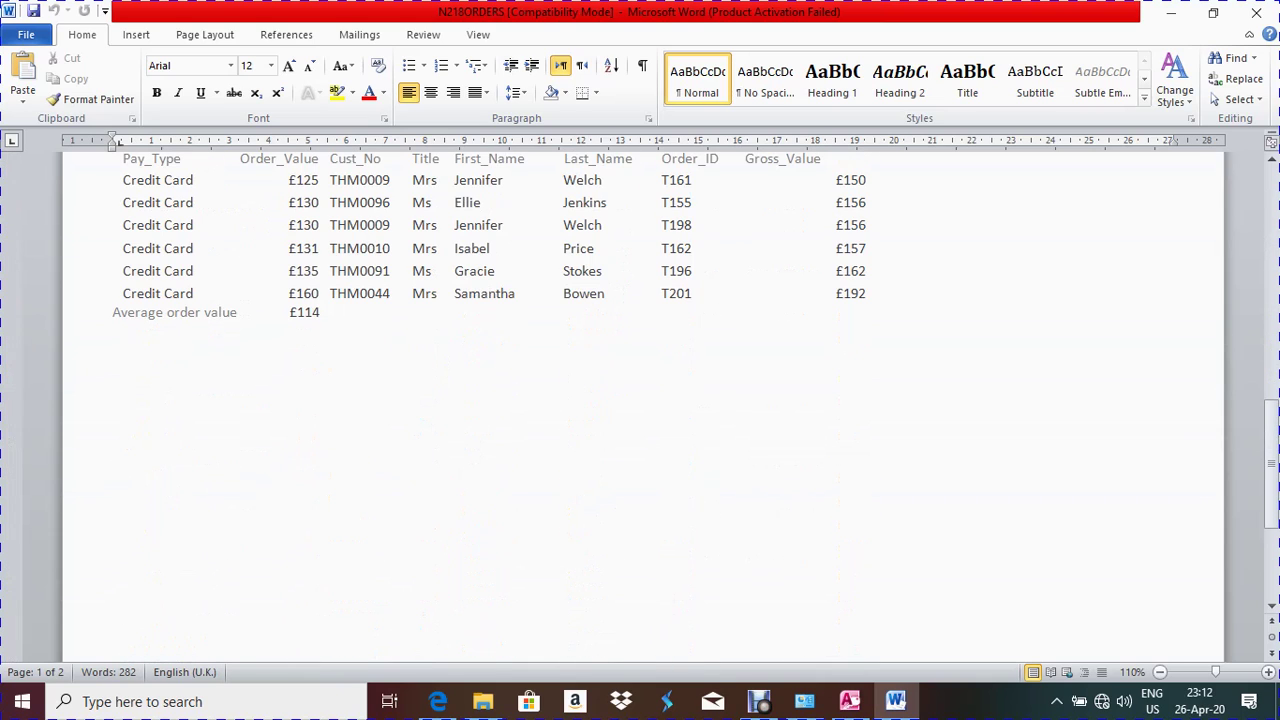
scroll(640, 400, "up", 10)
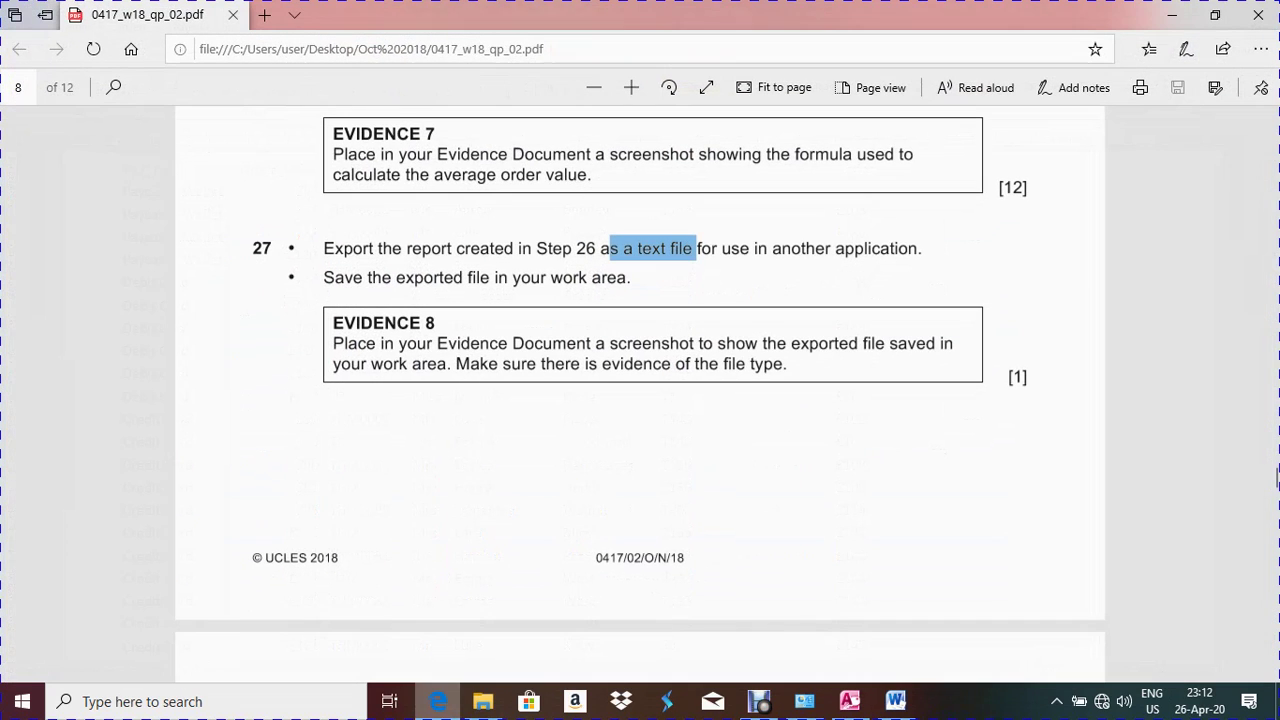
Re-check the question paper, then bring up Word's Save As window for N218ORDERS
left_click(438, 701)
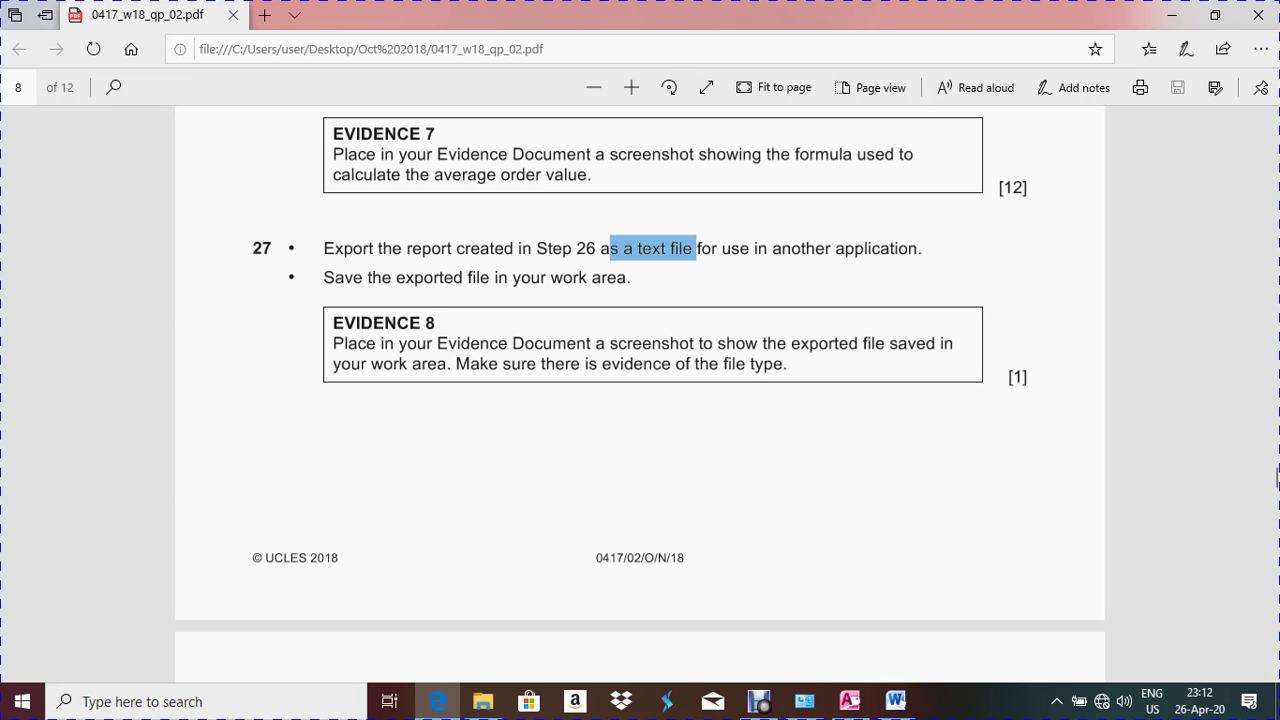
left_click(438, 701)
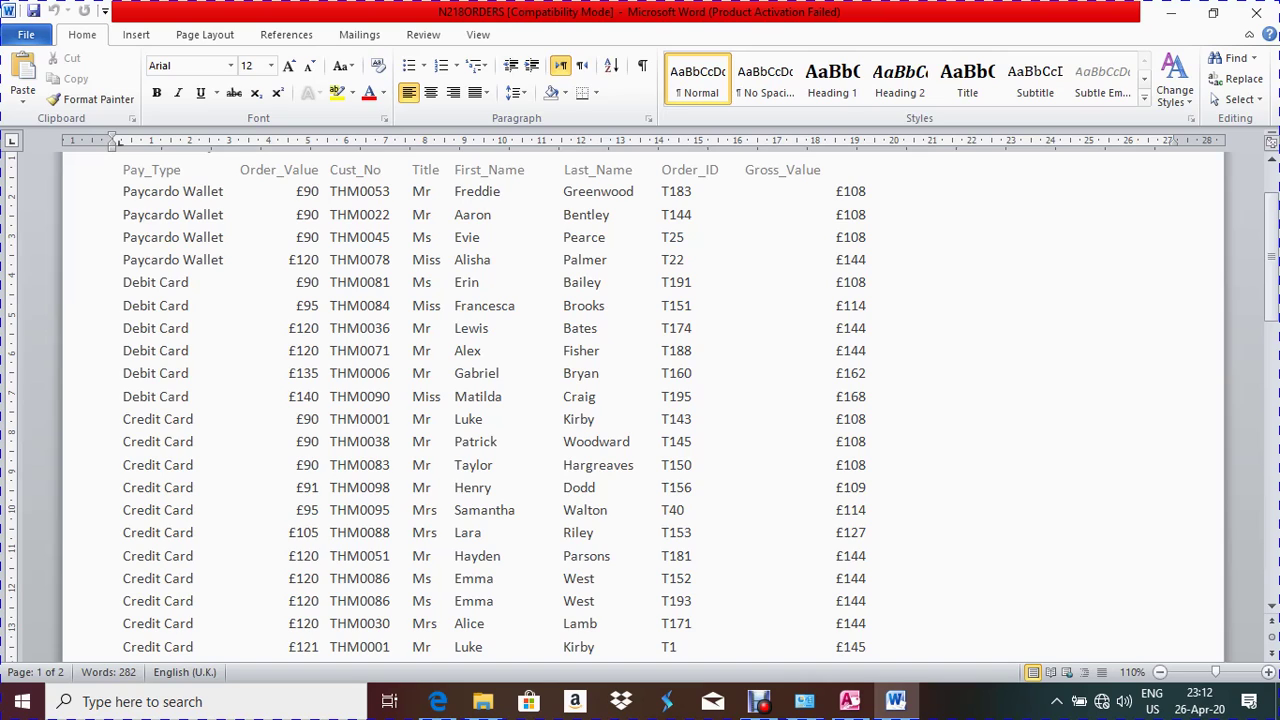
key("alt+f")
key("Escape")
key("F12")
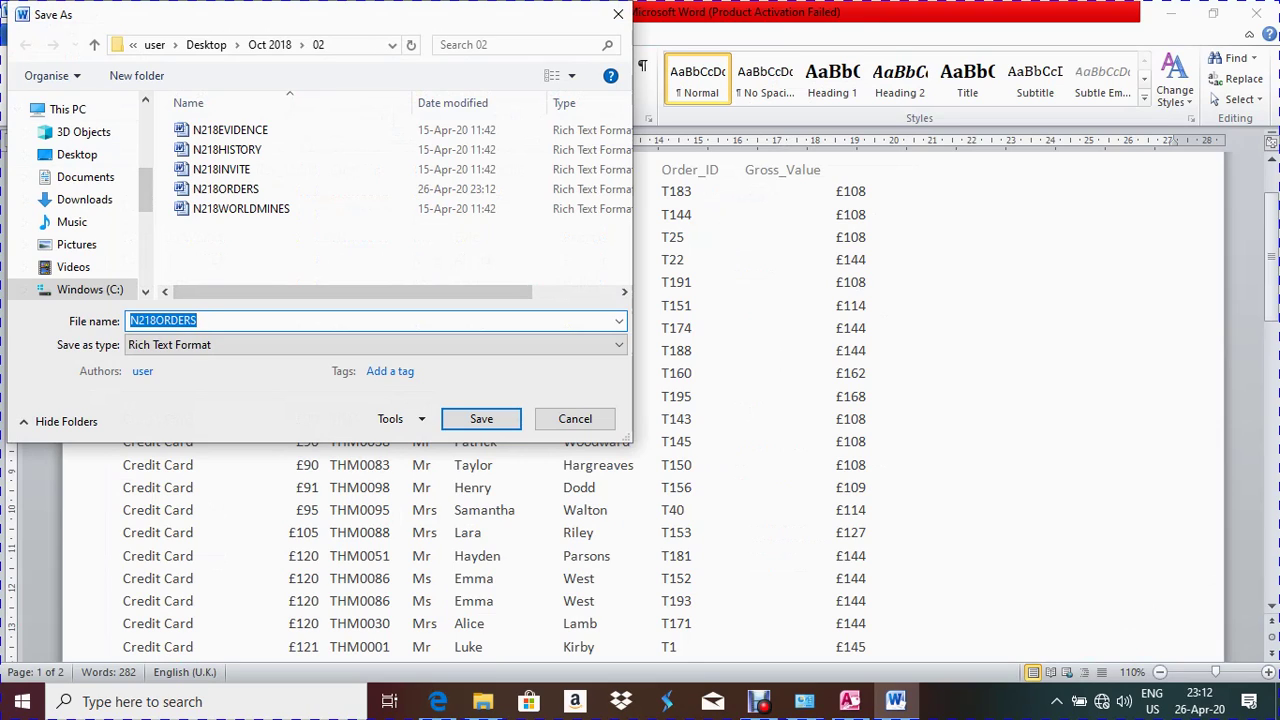
Save the document as 'Exported report' with the Word Document file type
type("Ex")
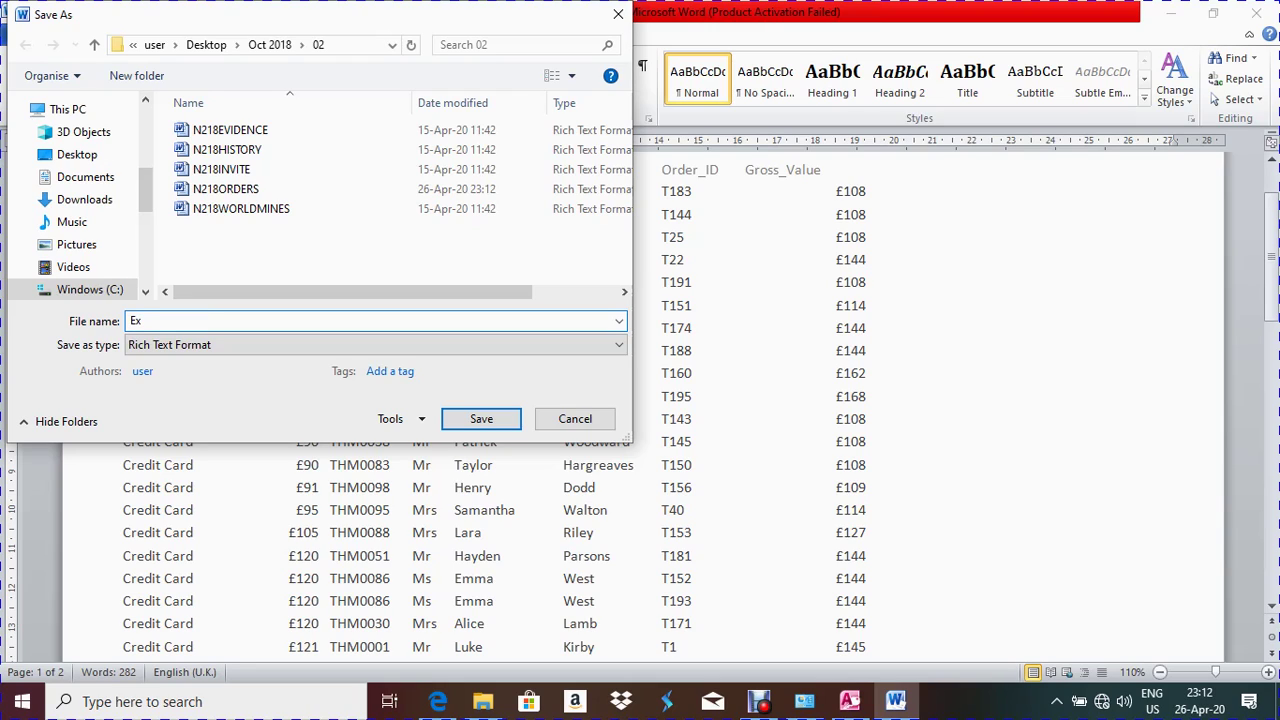
type("ported report")
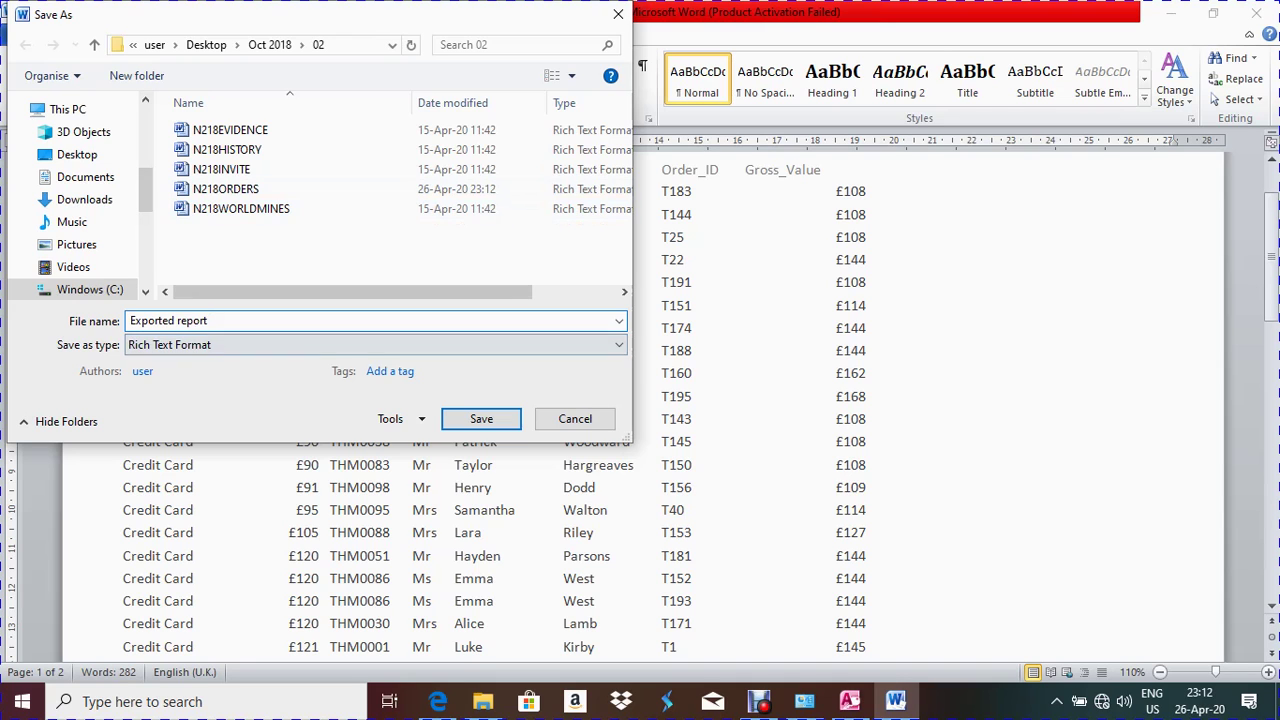
left_click(200, 344)
left_click(168, 363)
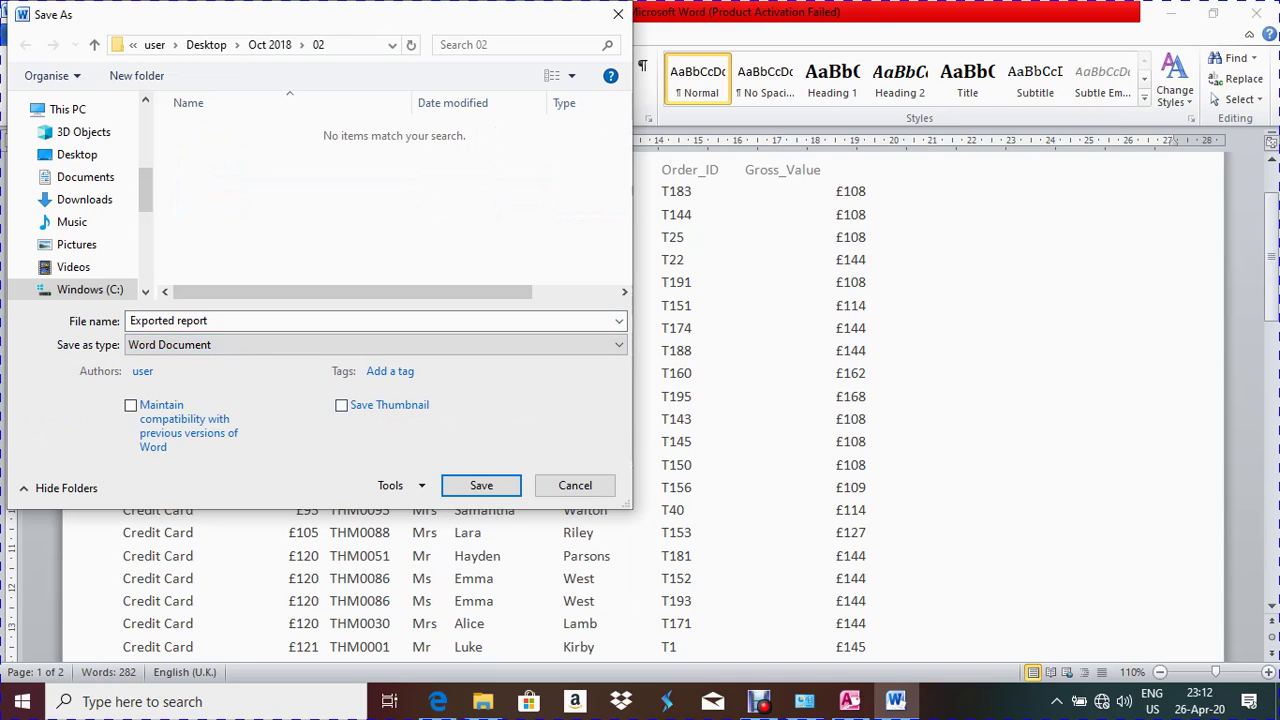
key("Return")
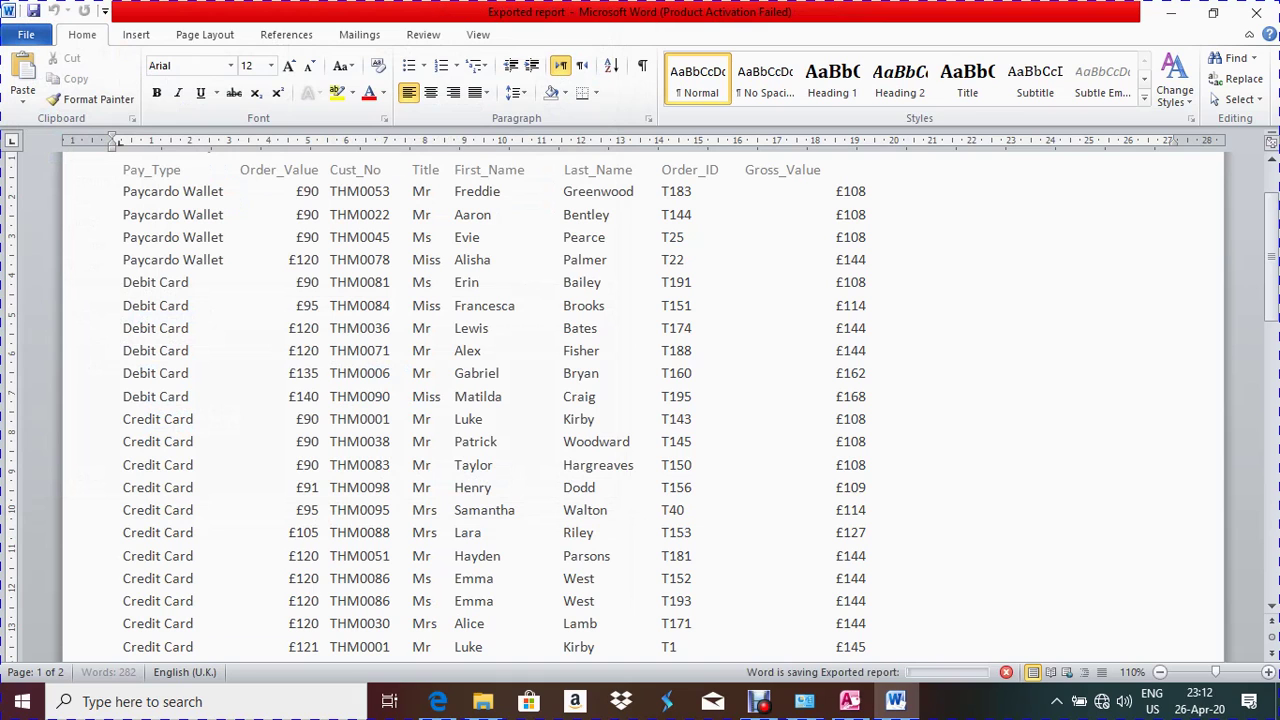
Close Access's export summary without saving the export steps and minimise Access
key("alt+Tab")
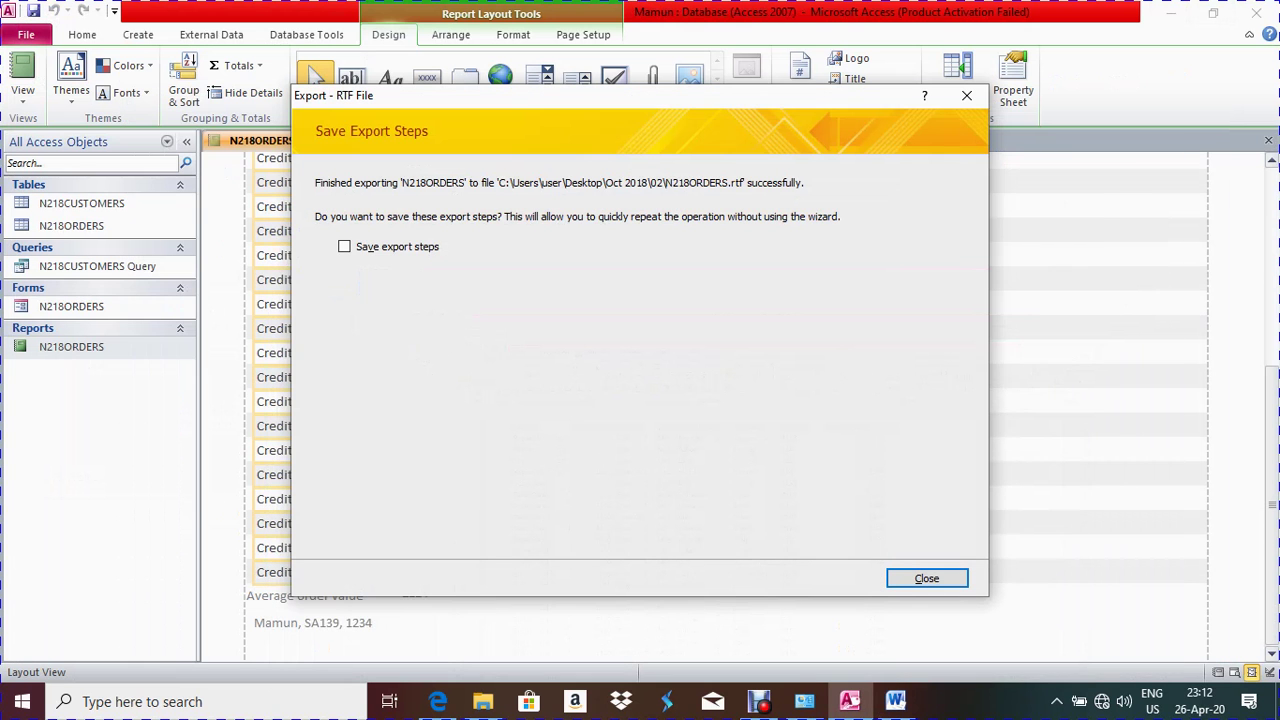
left_click(926, 578)
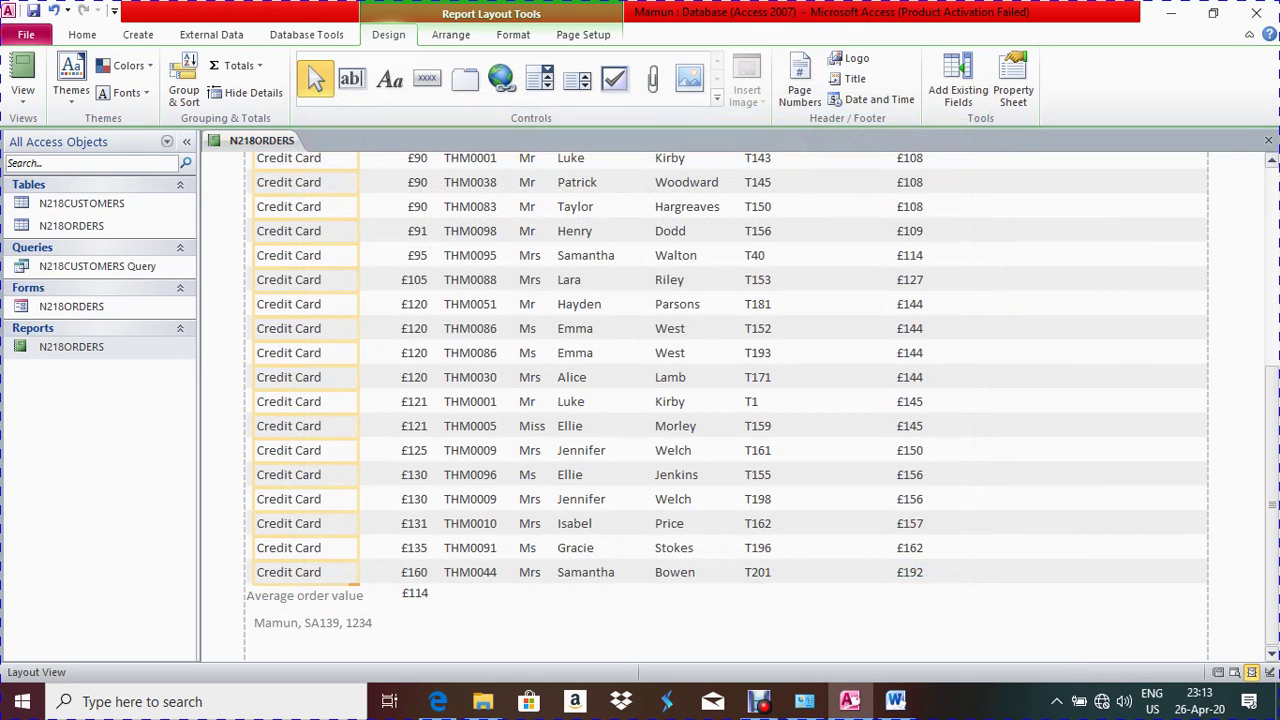
left_click(1170, 10)
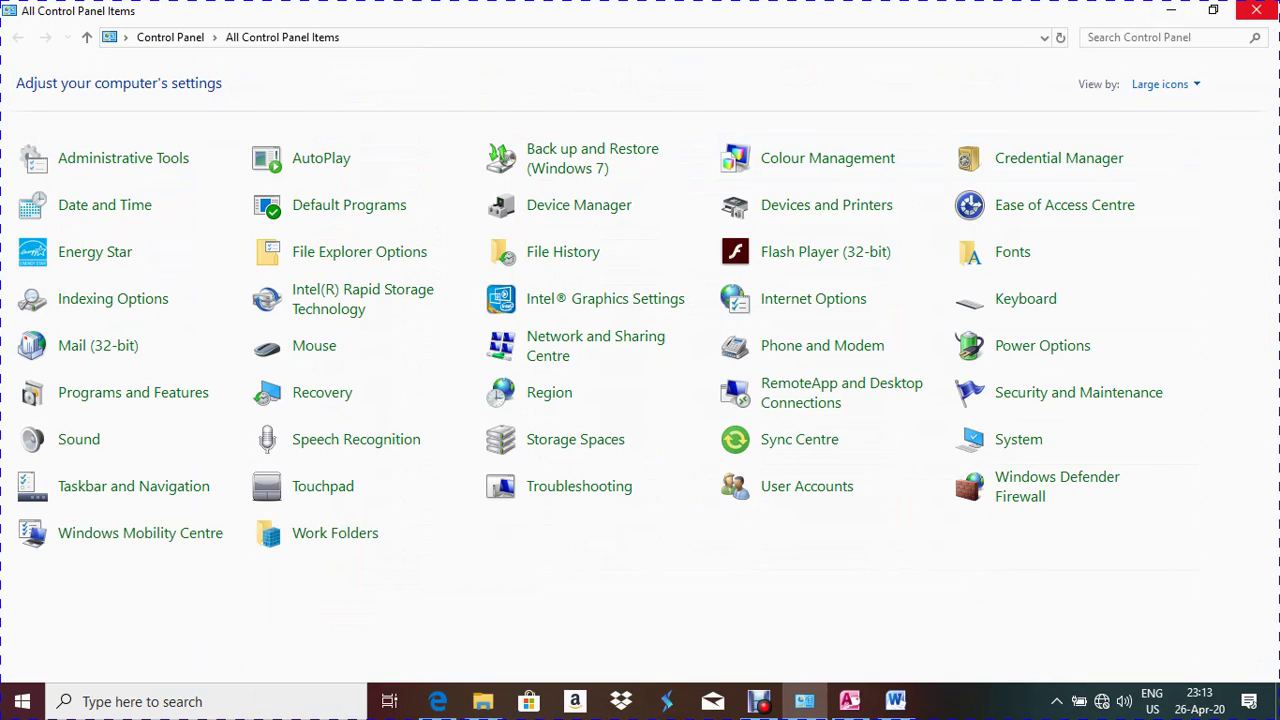
Close Control Panel, open the 02 folder and select Exported report
left_click(1256, 10)
double_click(500, 284)
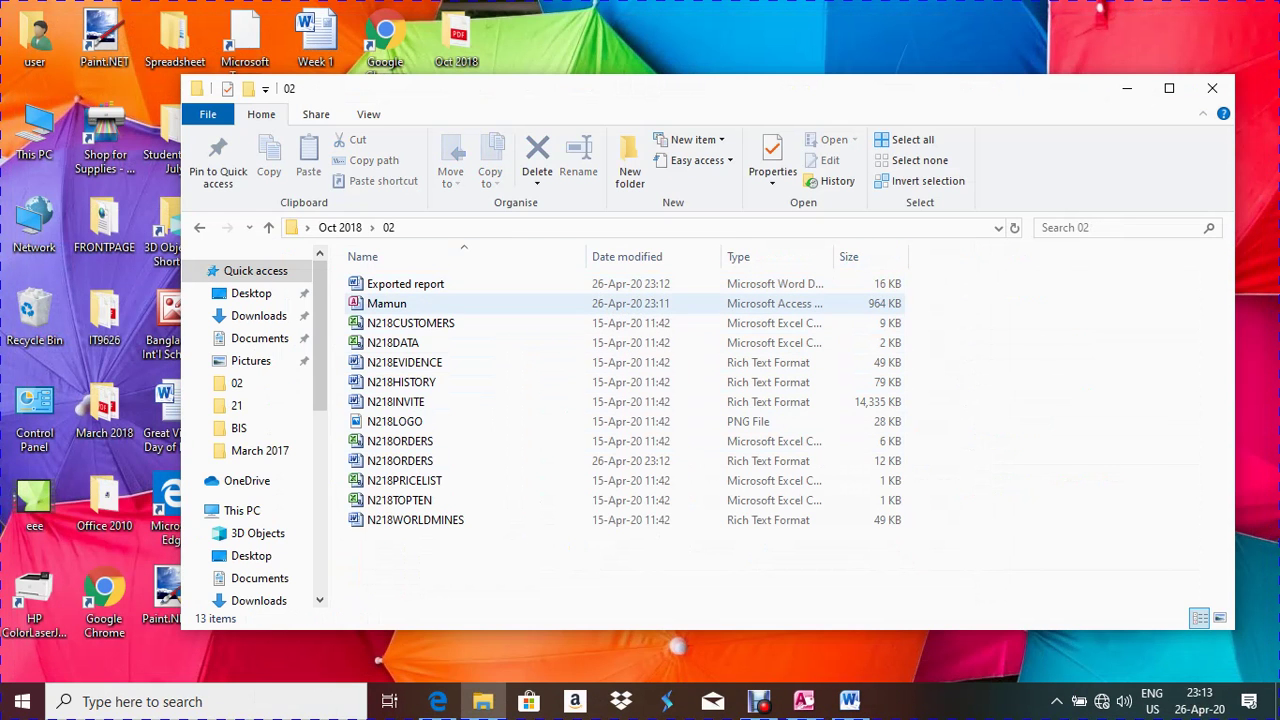
left_click(405, 284)
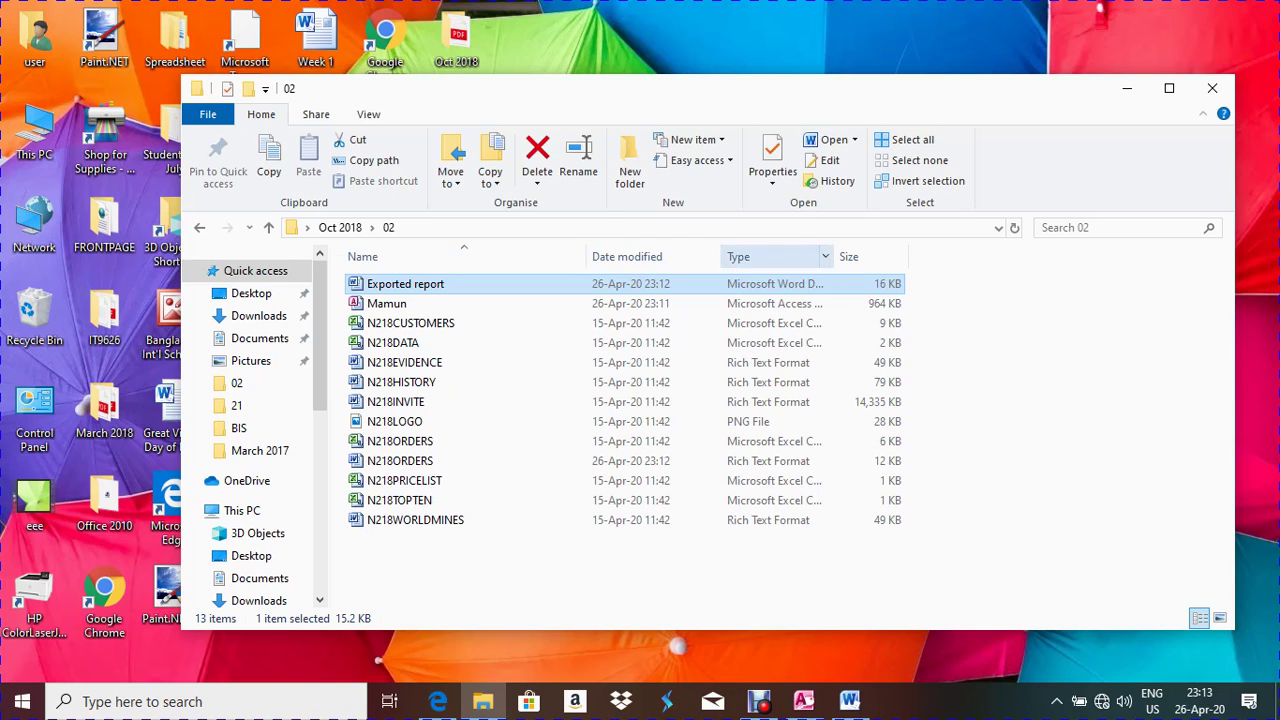
Widen the Type column to show 'Word Document' and hide the Date modified column
left_click(825, 256)
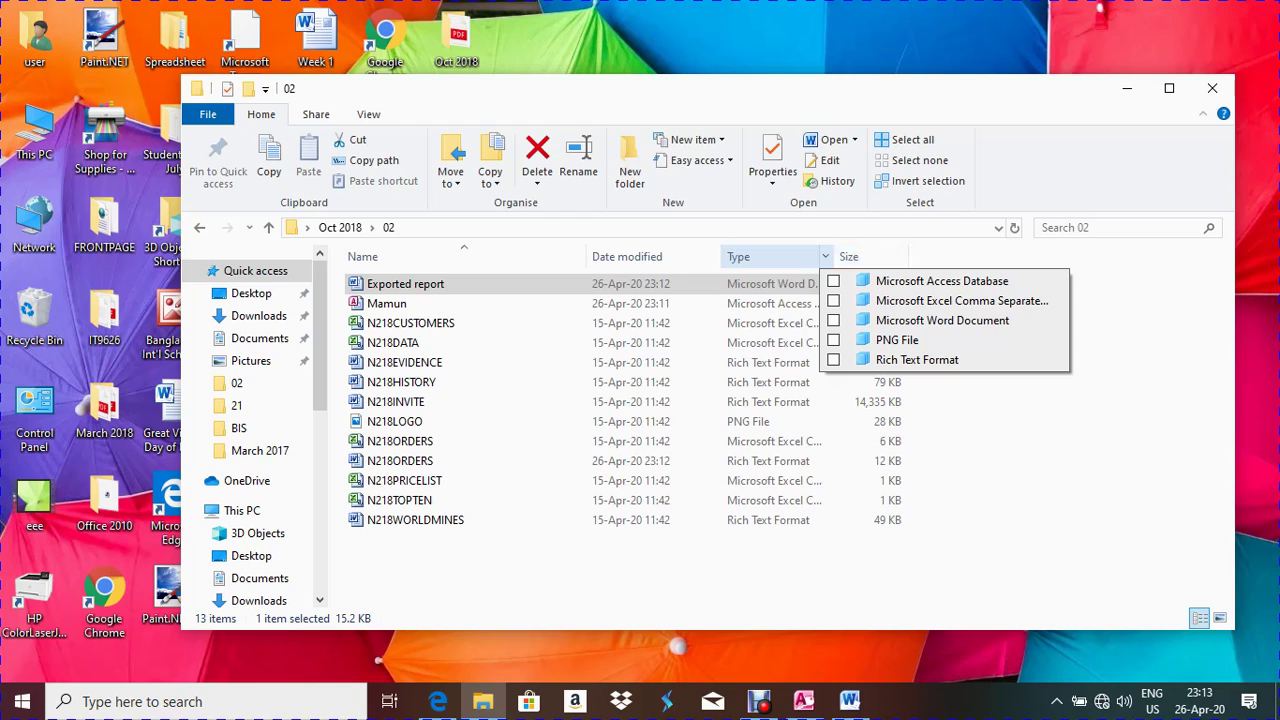
left_click(392, 228)
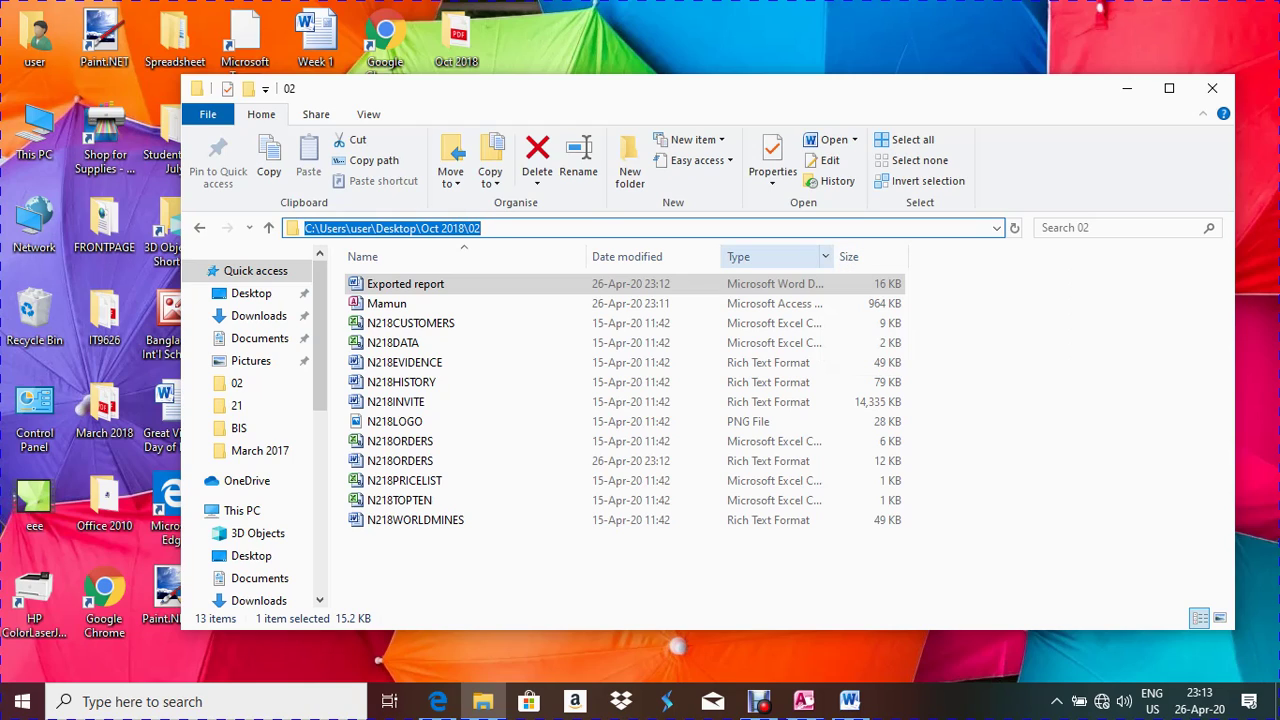
left_click_drag(836, 256, 961, 256)
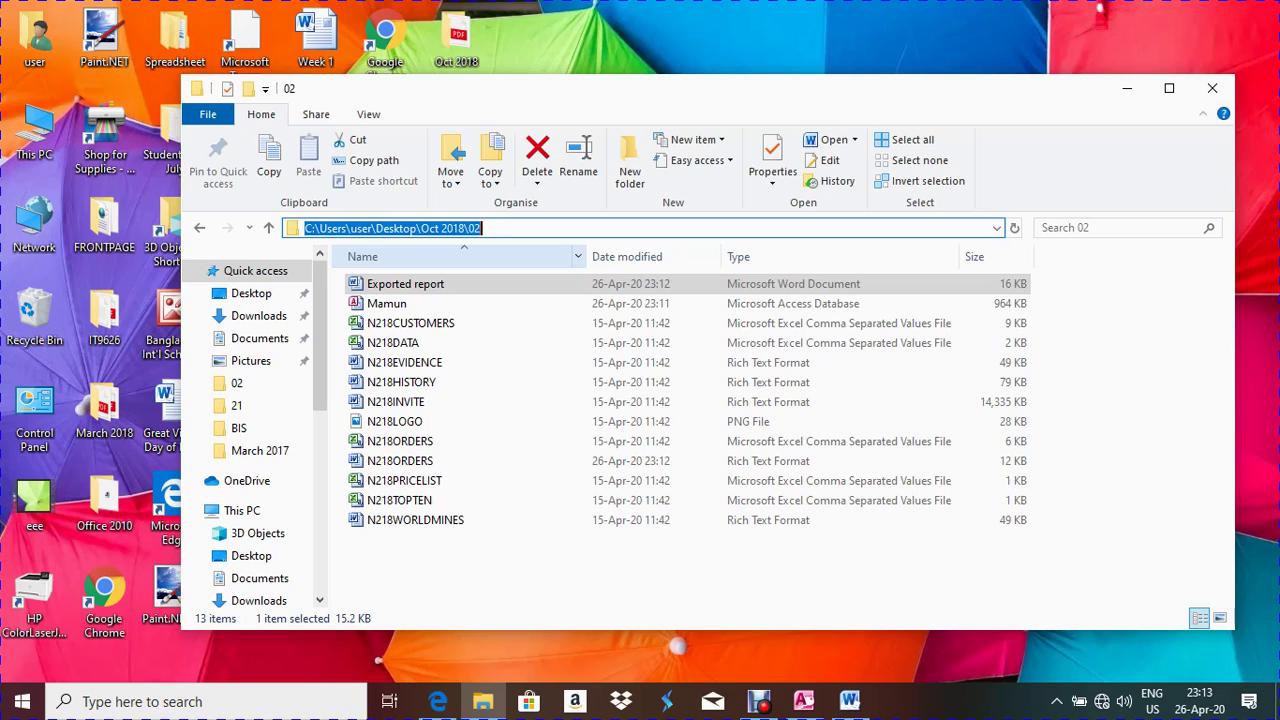
right_click(530, 257)
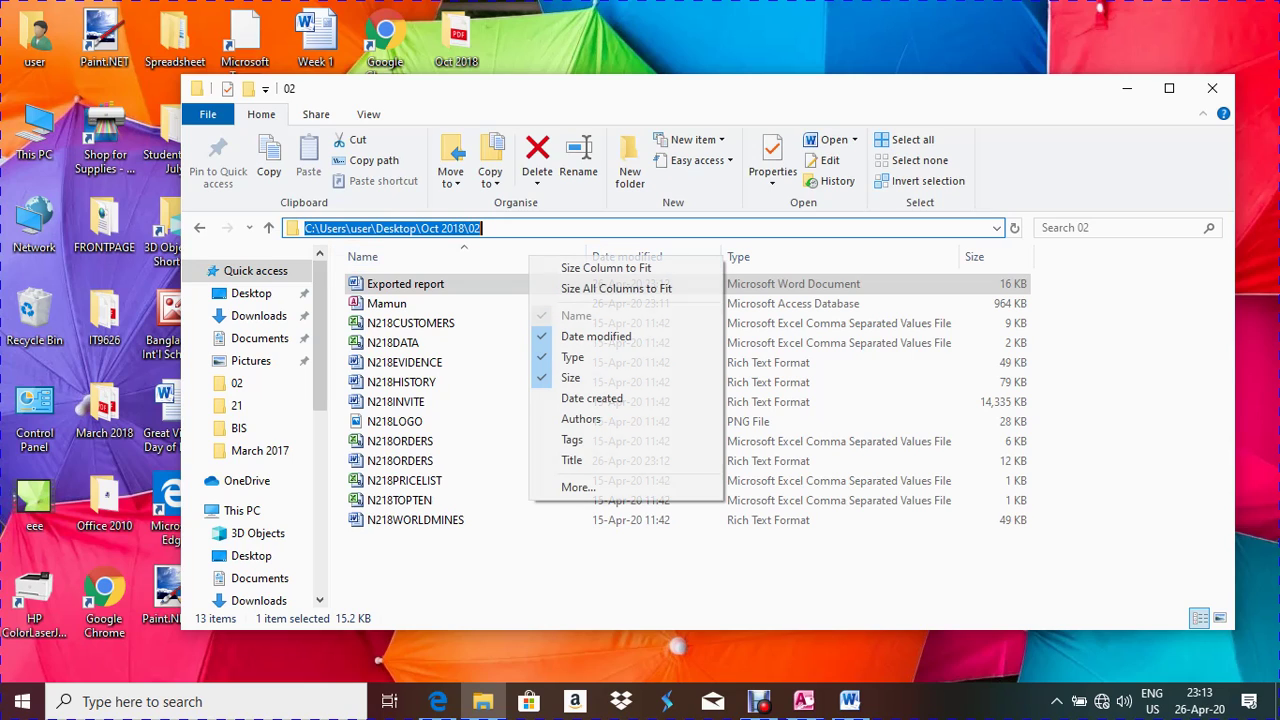
left_click(596, 336)
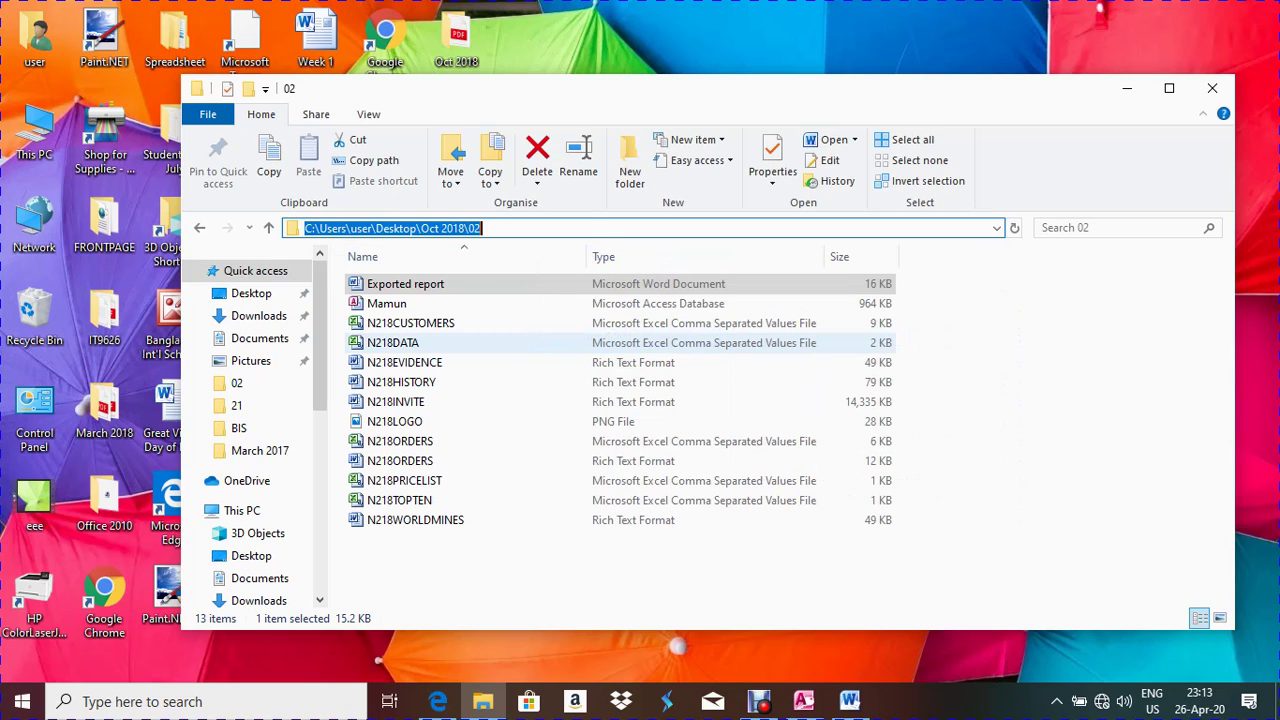
key("Escape")
left_click(400, 284)
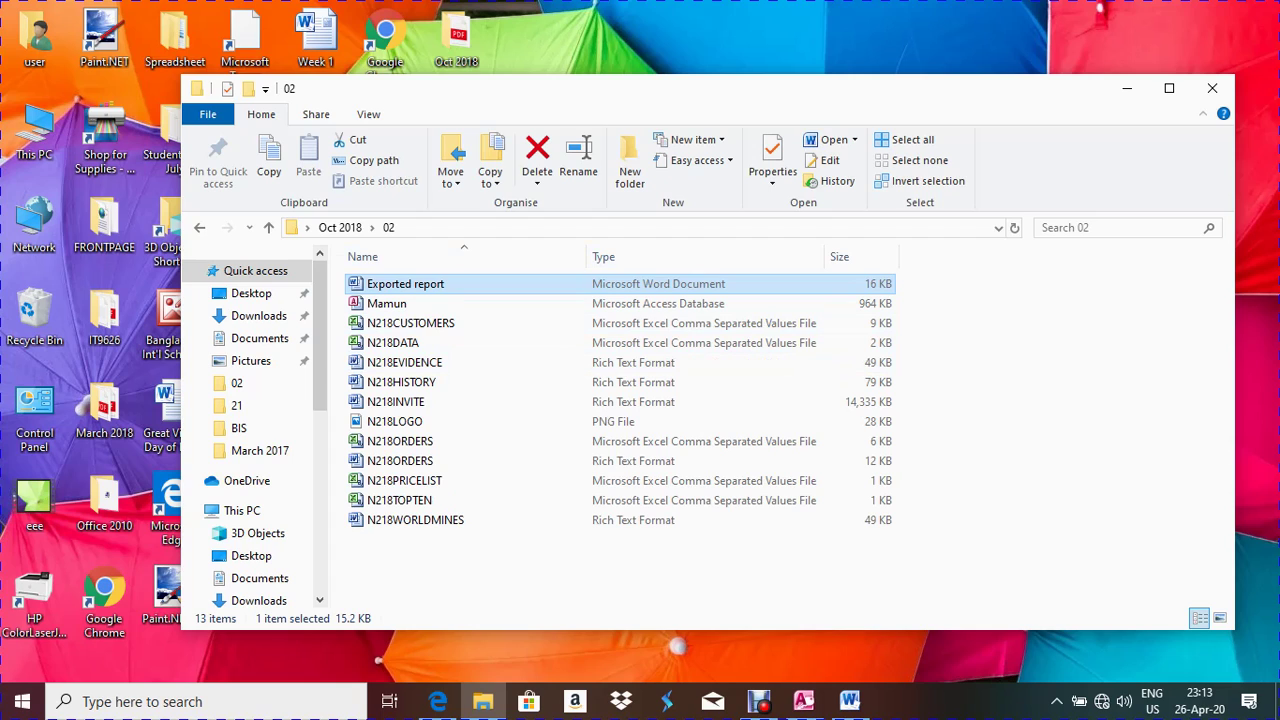
Close the folder window and bring the exam paper back to question 28 on page 9
left_click(1212, 88)
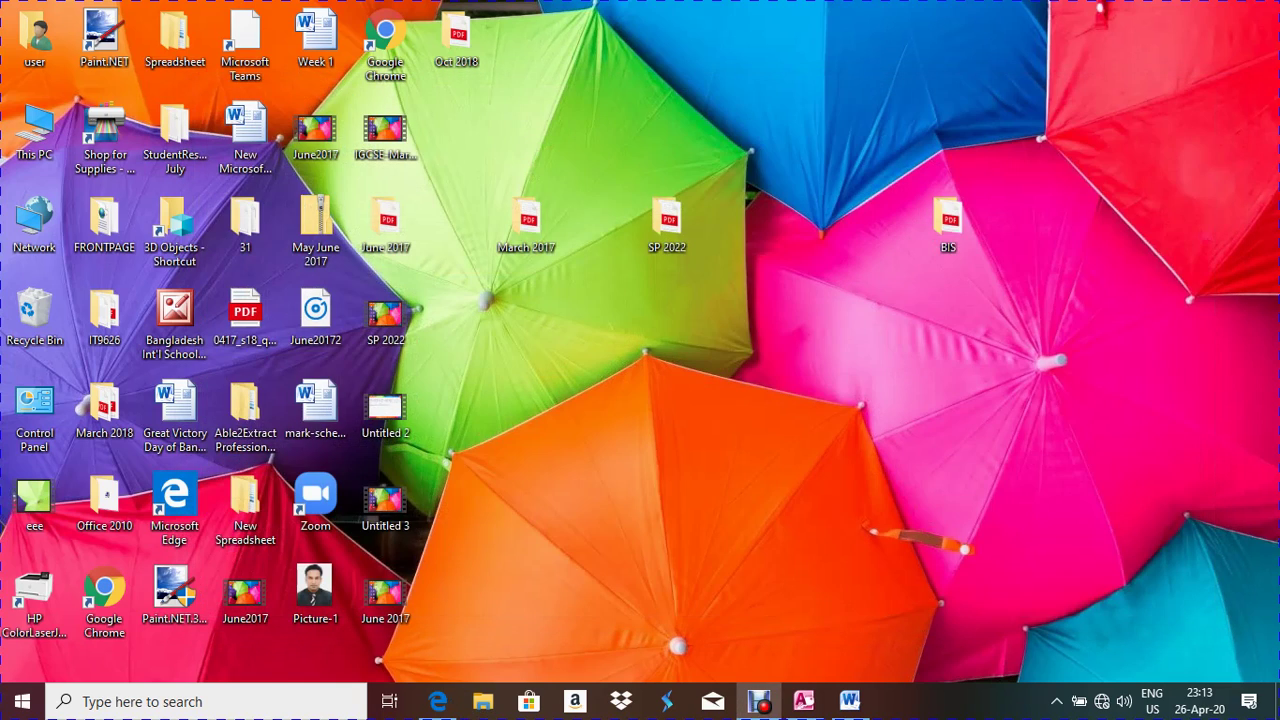
left_click(438, 701)
scroll(640, 400, "down", 15)
scroll(1277, 500, "up", 3)
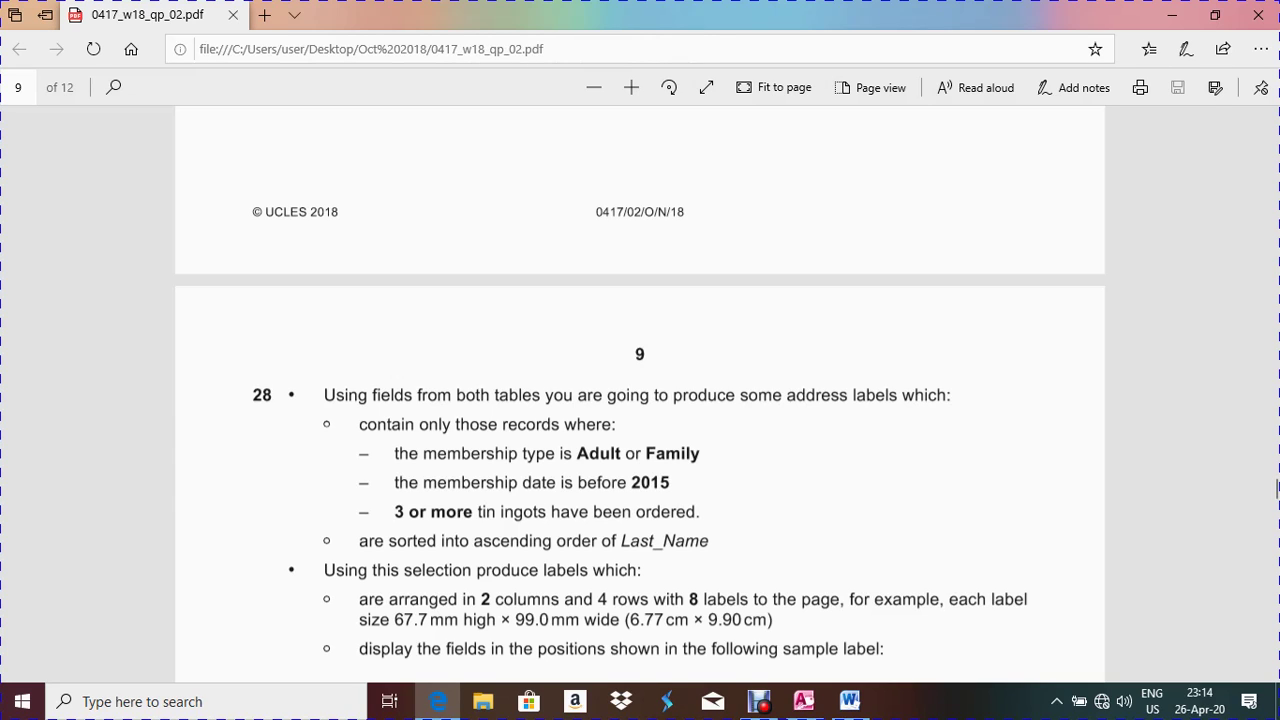
Highlight question 28's sample label layout and record criteria, then close the N218ORDERS report in Access
scroll(1277, 490, "down", 3)
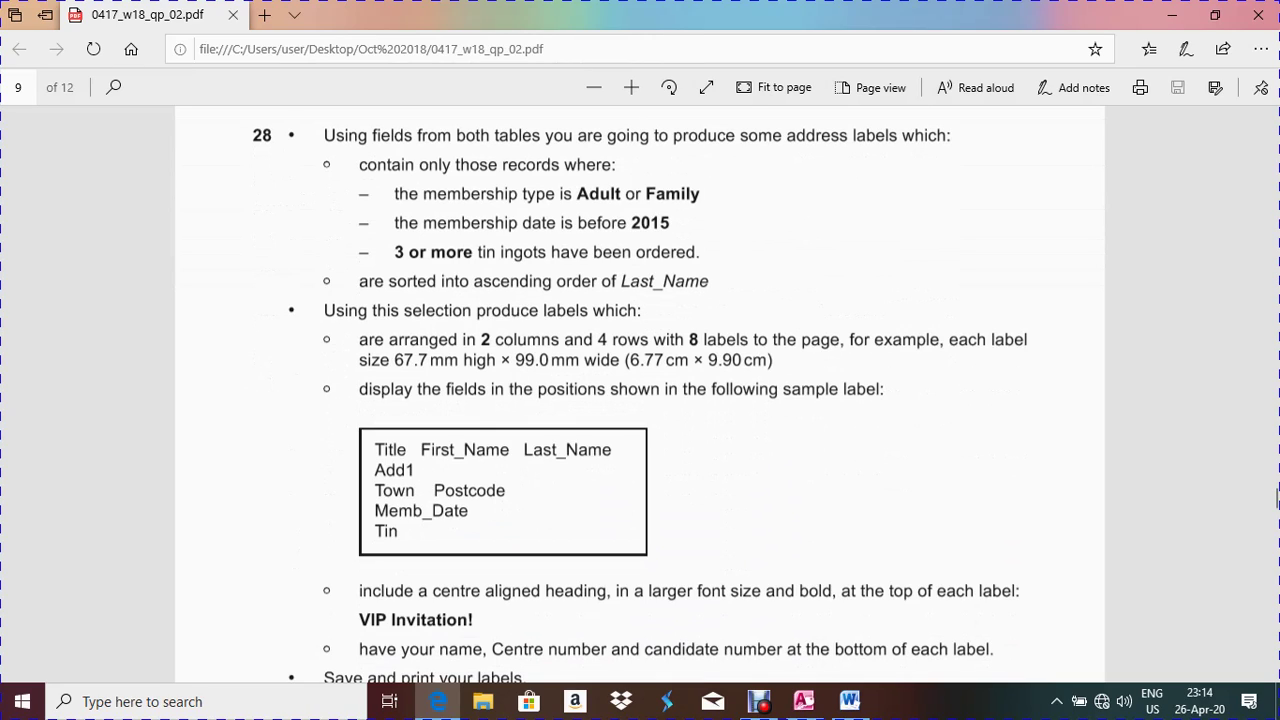
left_click_drag(398, 531, 374, 449)
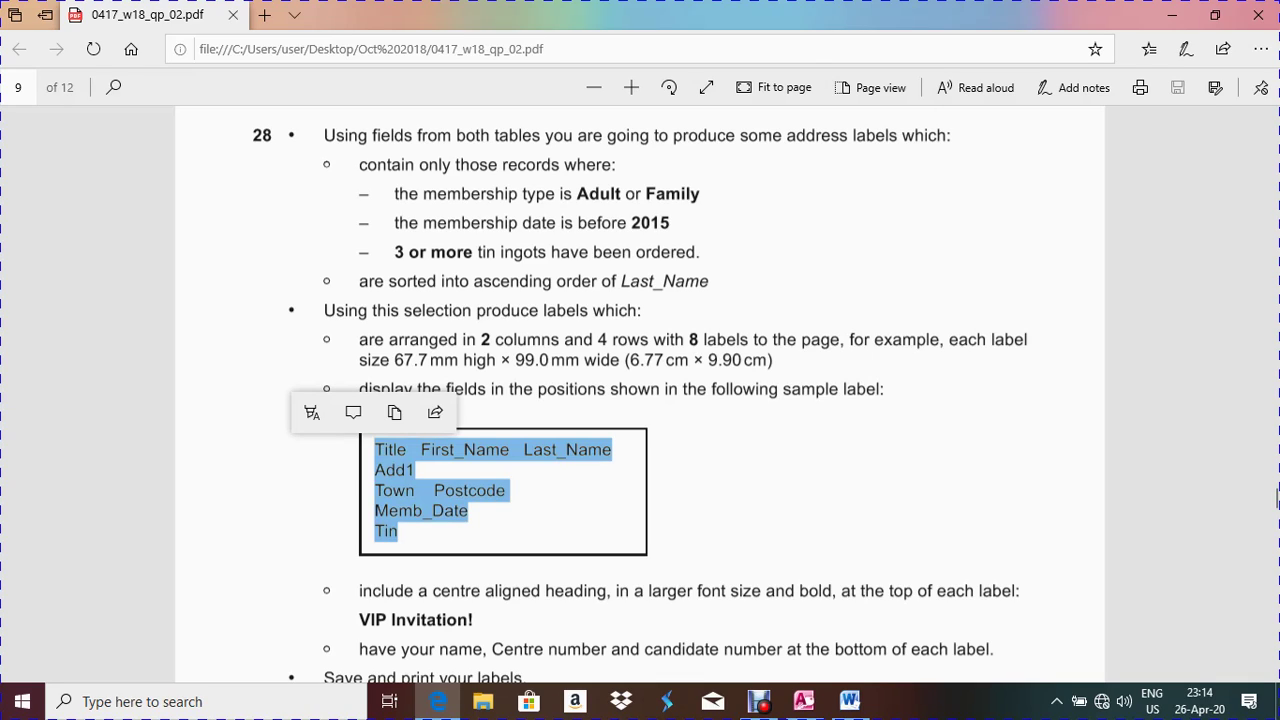
left_click_drag(359, 164, 256, 312)
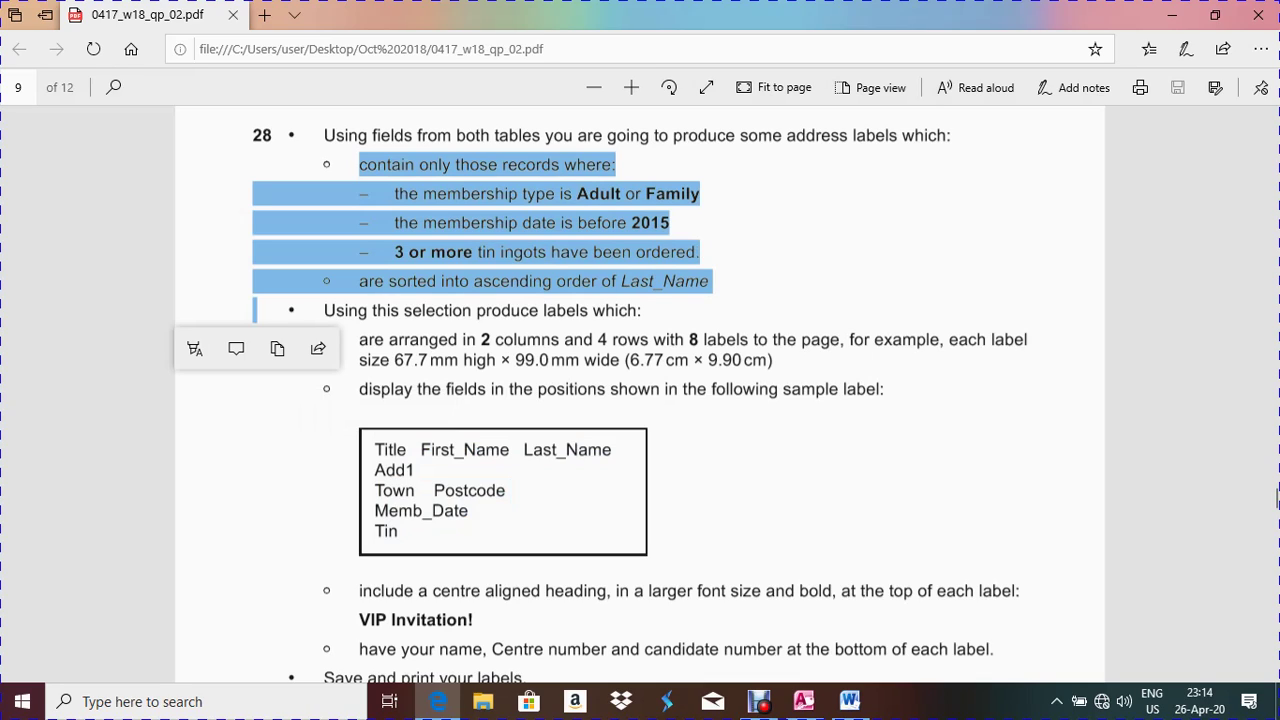
left_click(804, 701)
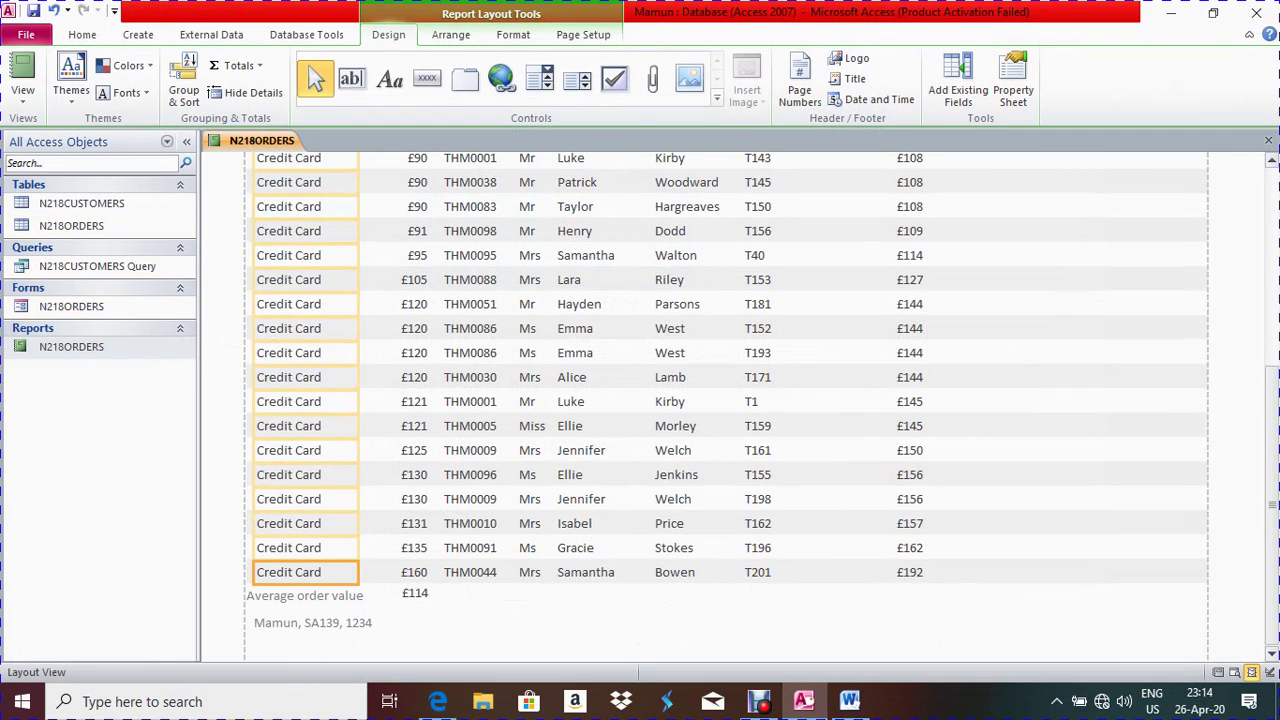
key("ctrl+w")
Start the Simple Query Wizard with N218CUSTOMERS as the field source
left_click(138, 34)
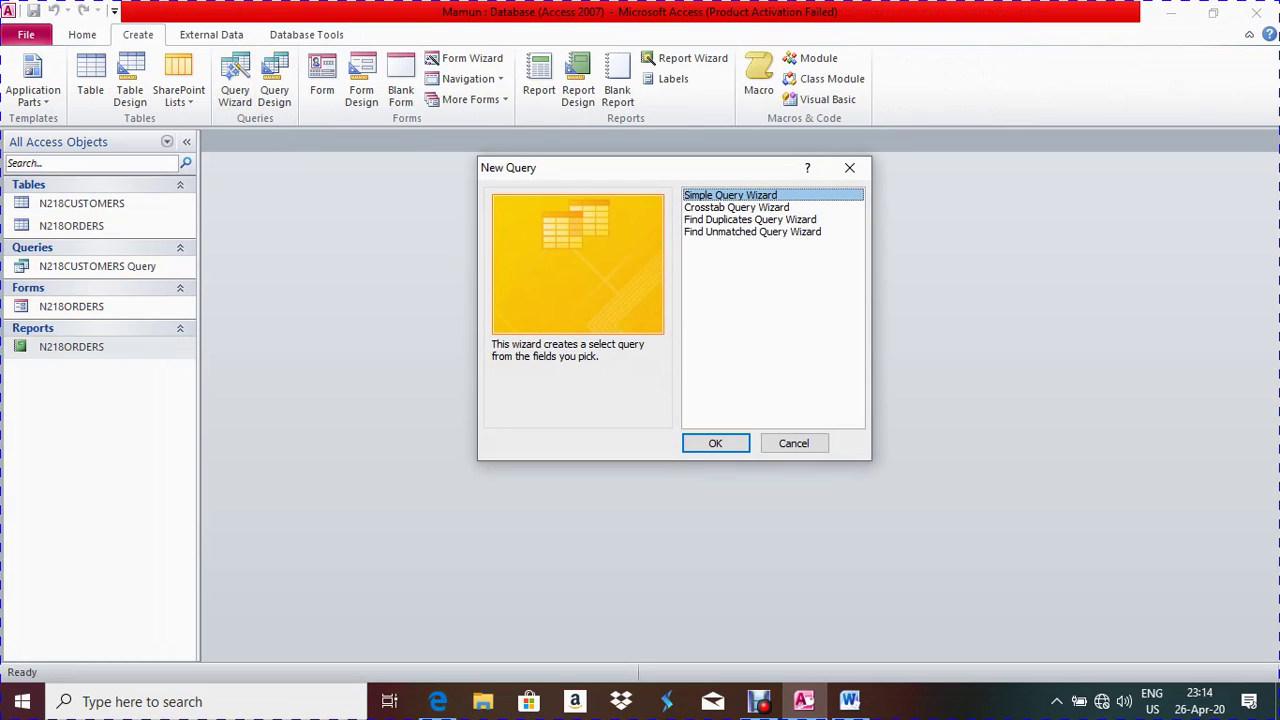
key("Return")
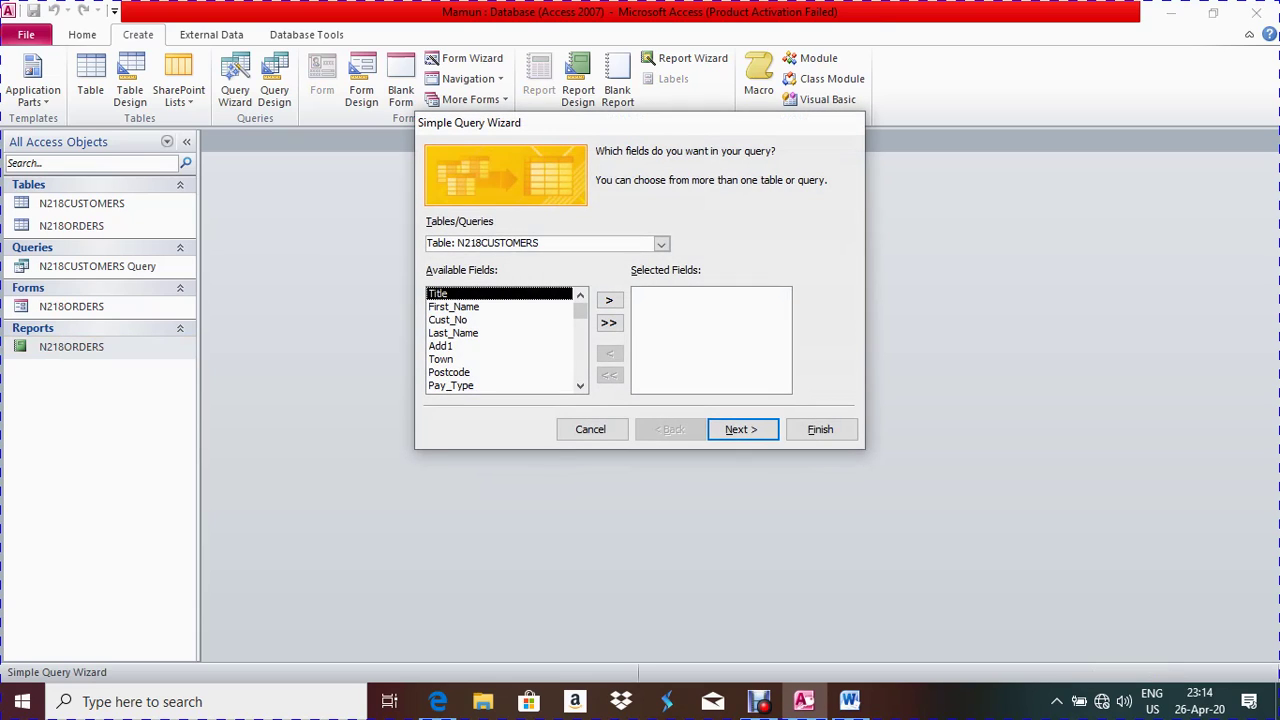
left_click(661, 244)
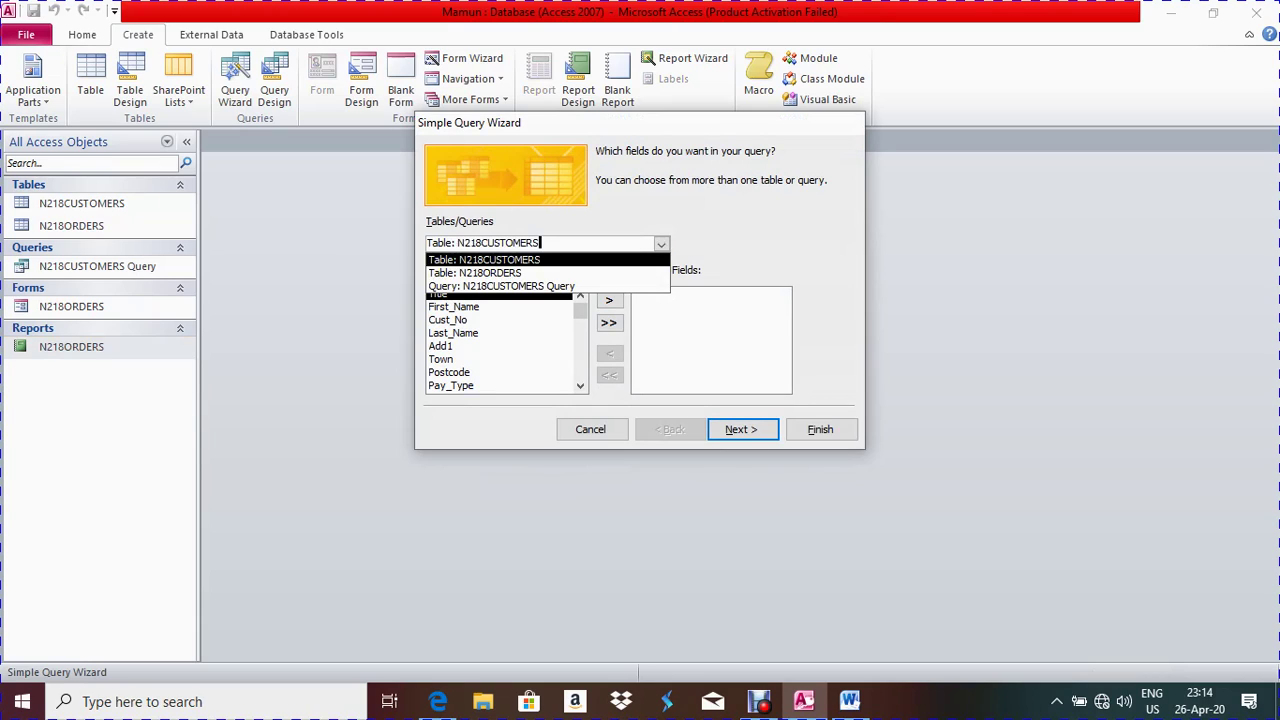
key("Return")
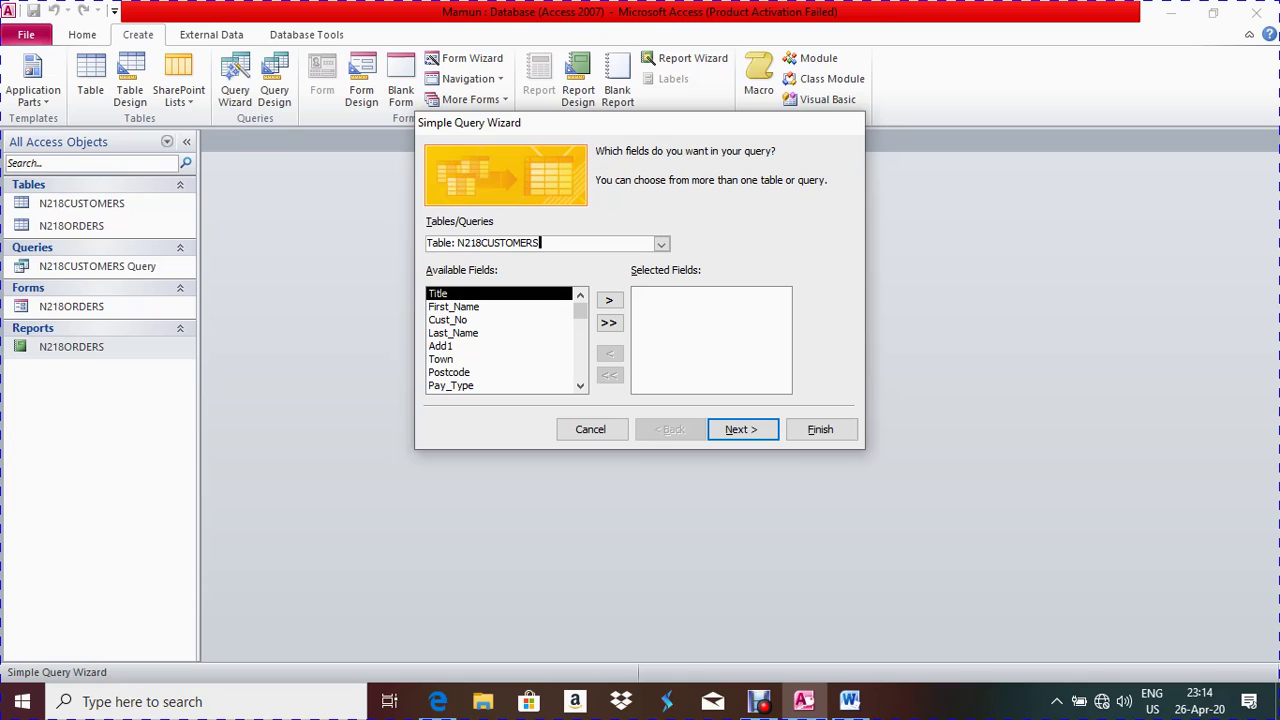
Add Title, First_Name, Last_Name and Add1 to the query fields
key("alt+Tab")
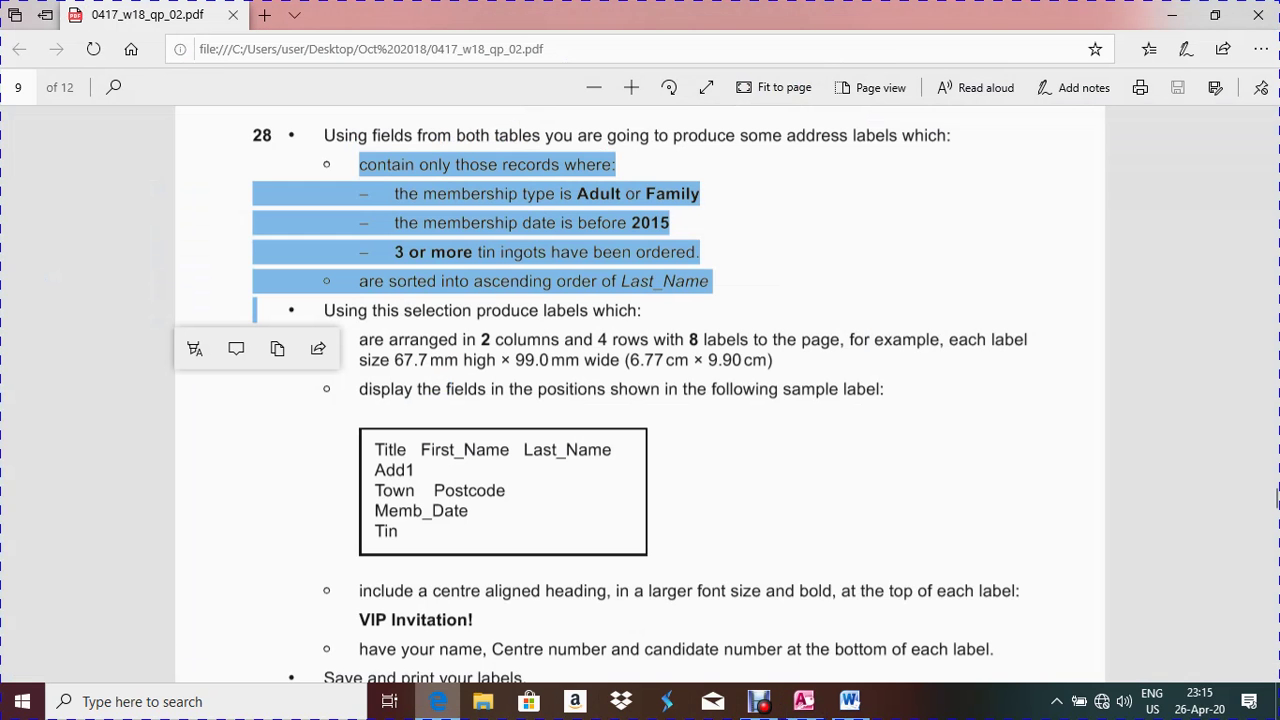
key("alt+Tab")
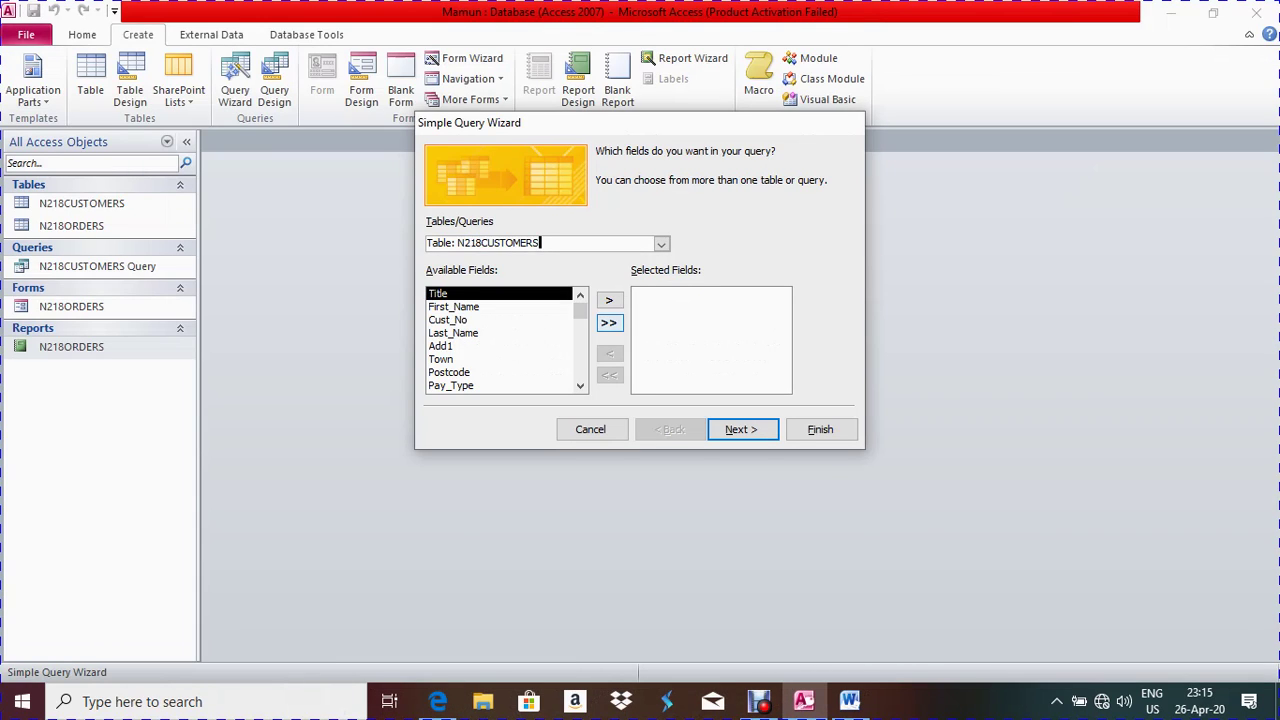
key("space")
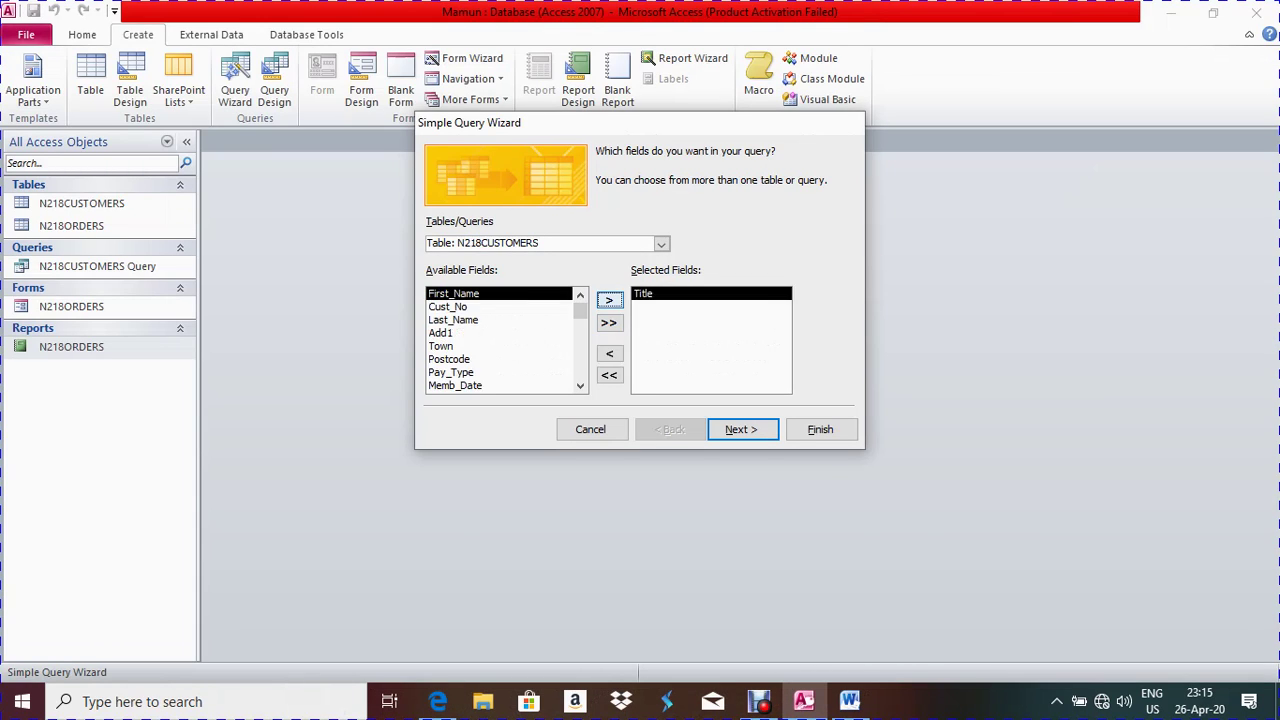
key("space")
key("shift+Tab")
key("Down")
key("Down")
key("Up")
key("Tab")
key("space")
key("space")
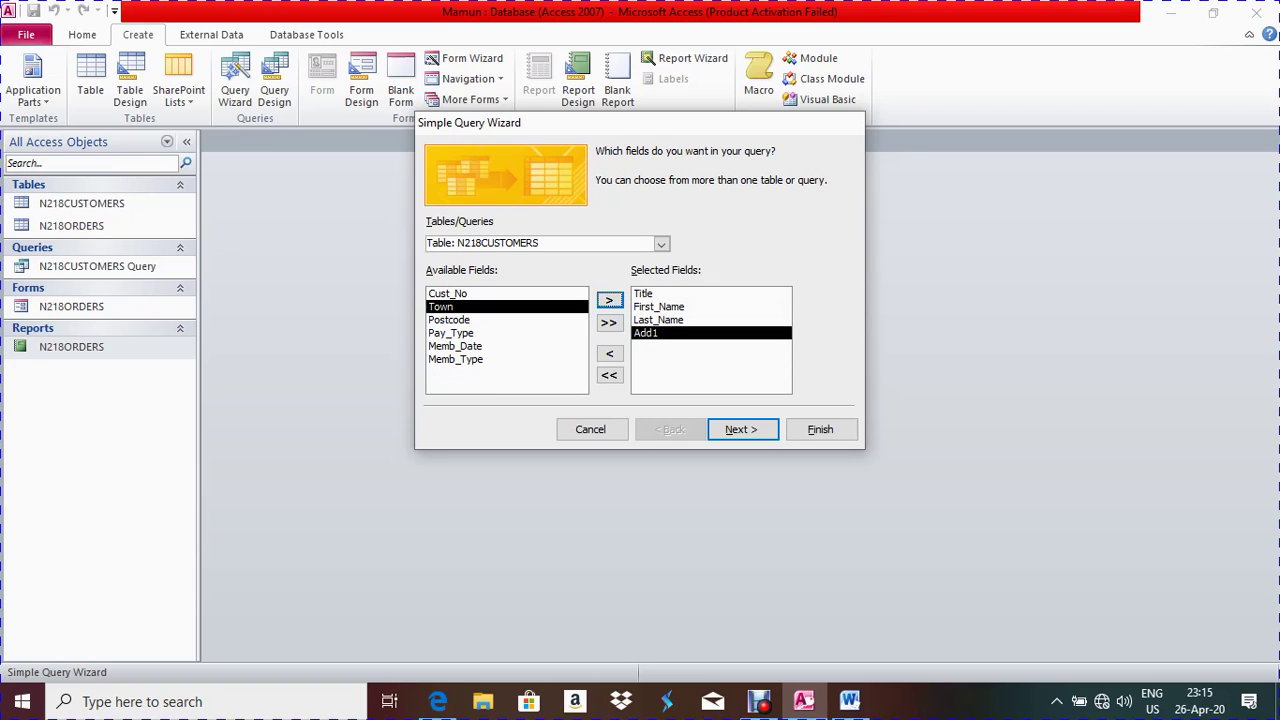
Add Postcode and Memb_Date to the query fields
key("alt+Tab")
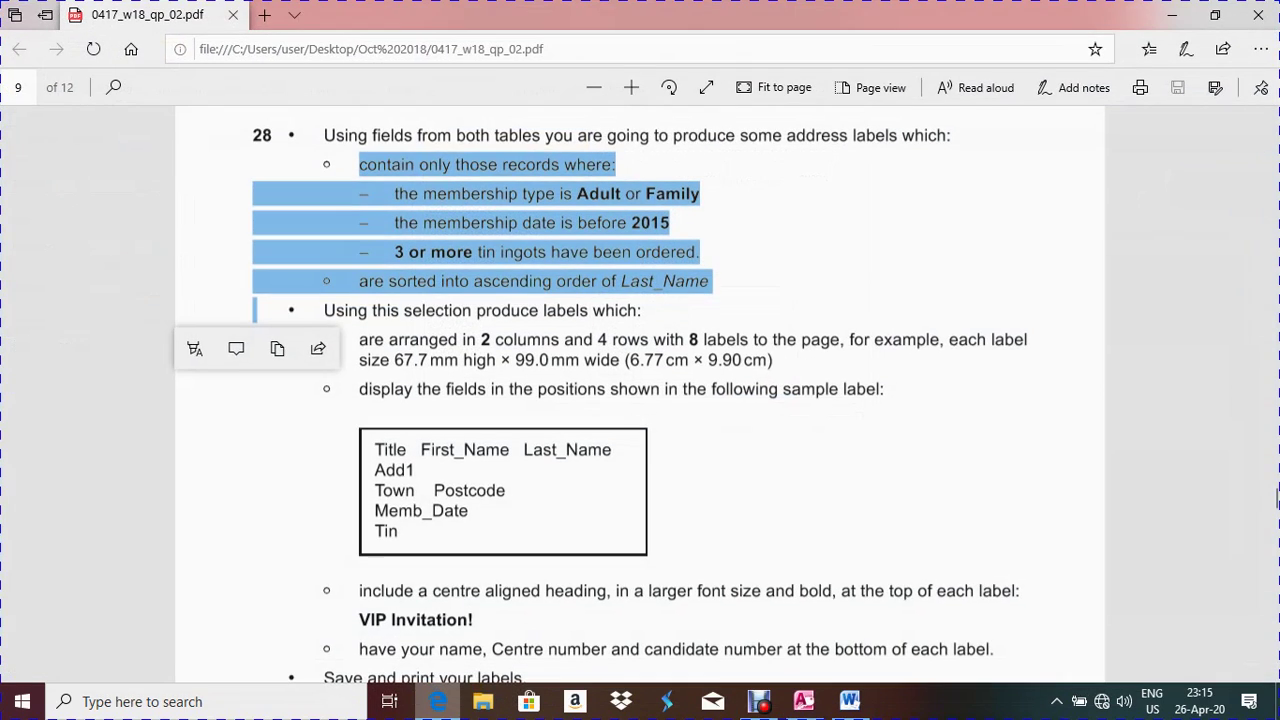
key("alt+Tab")
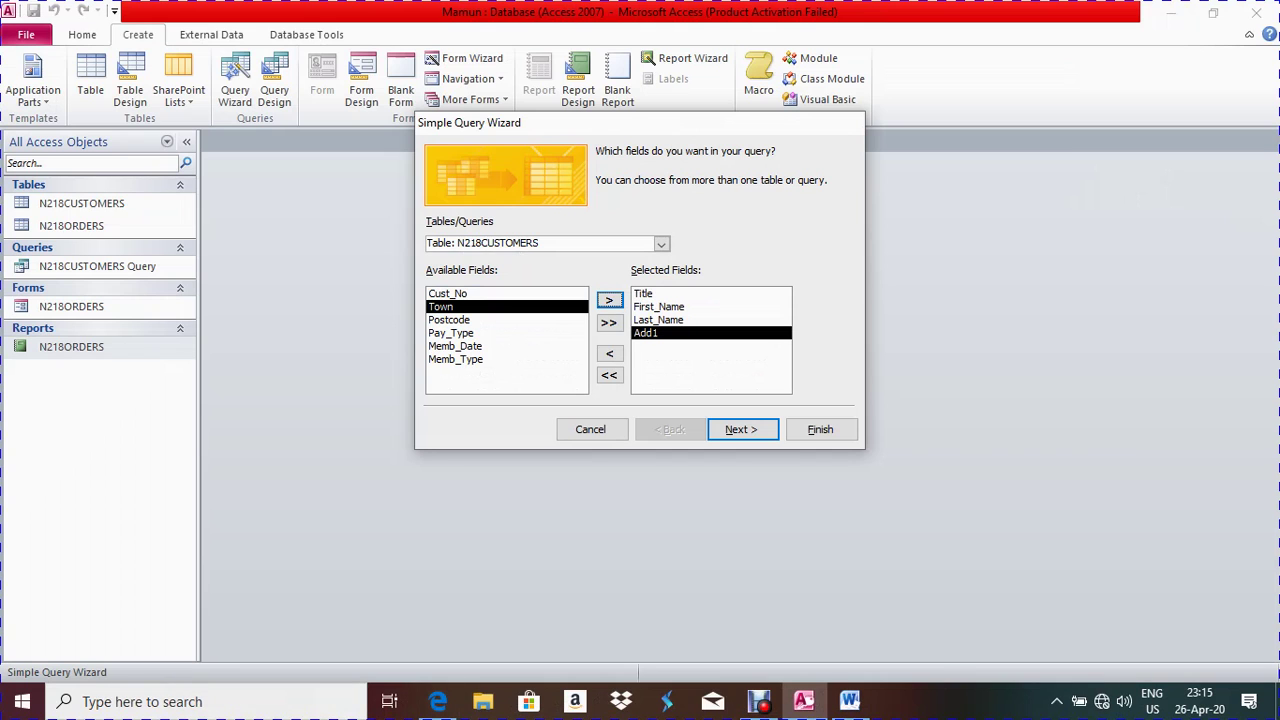
left_click(448, 319)
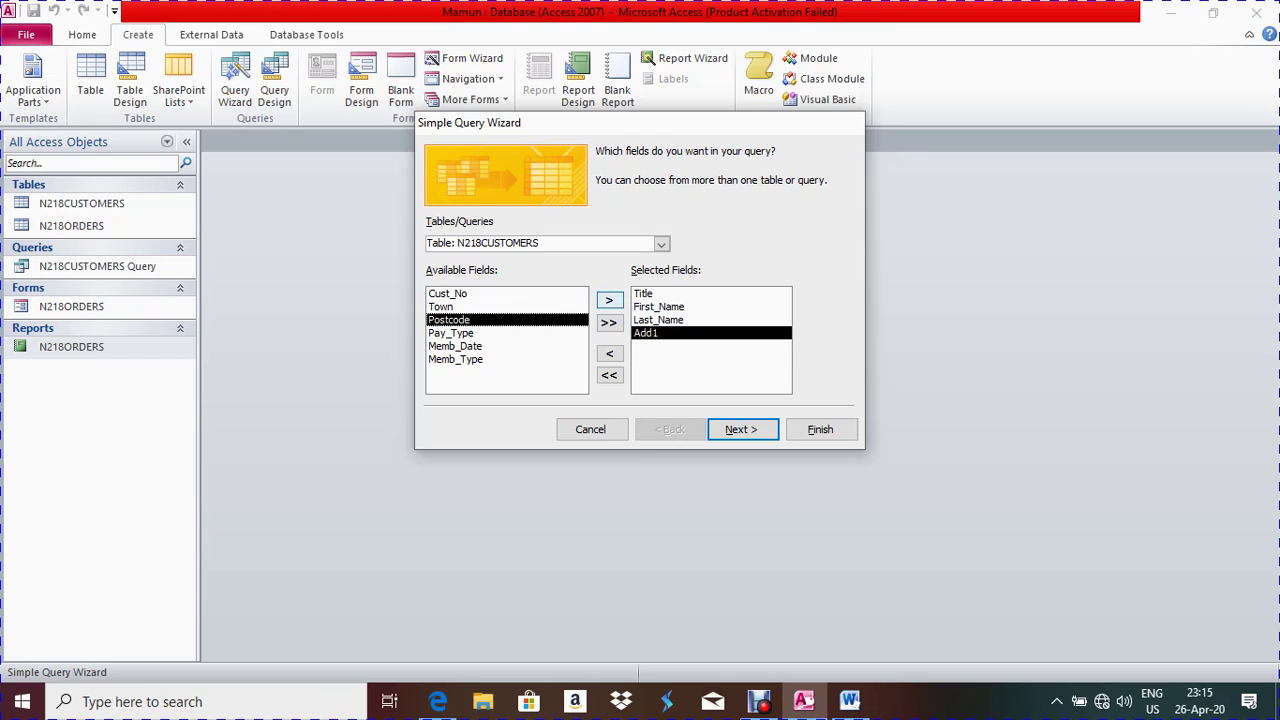
left_click(609, 300)
left_click(455, 332)
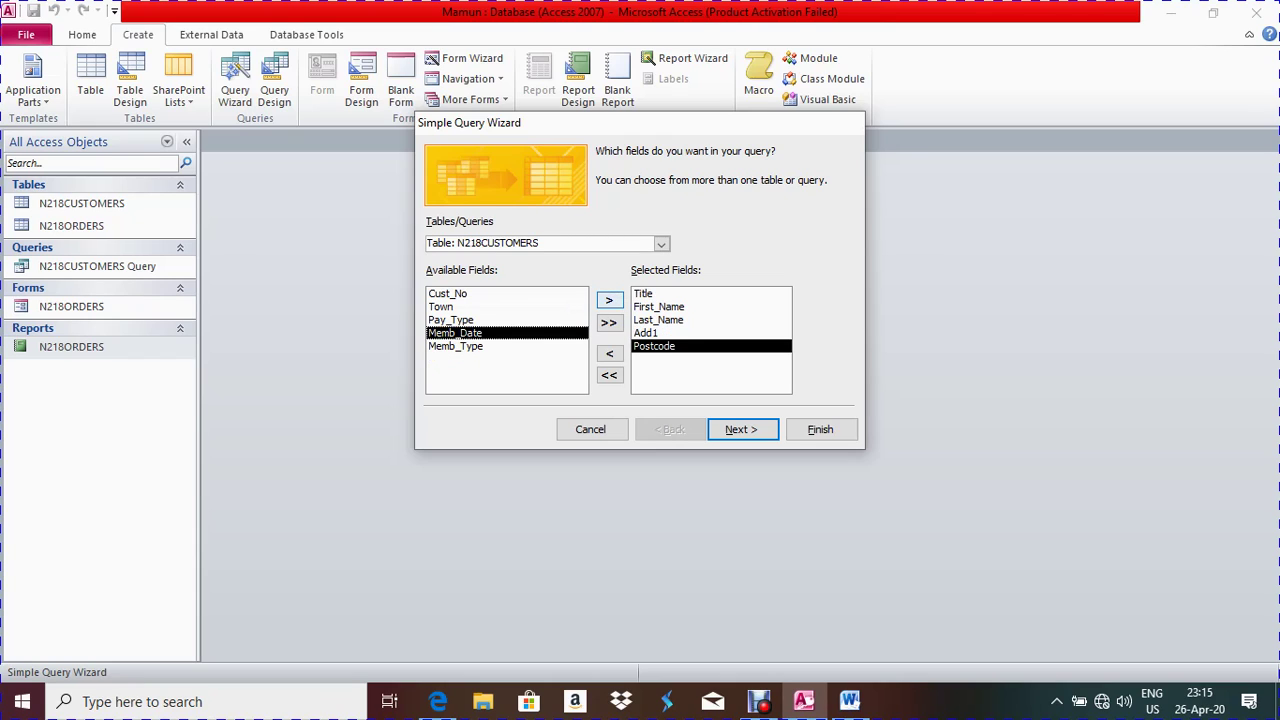
left_click(609, 300)
Add Tin from N218ORDERS and finish the query as a detail query
left_click(661, 244)
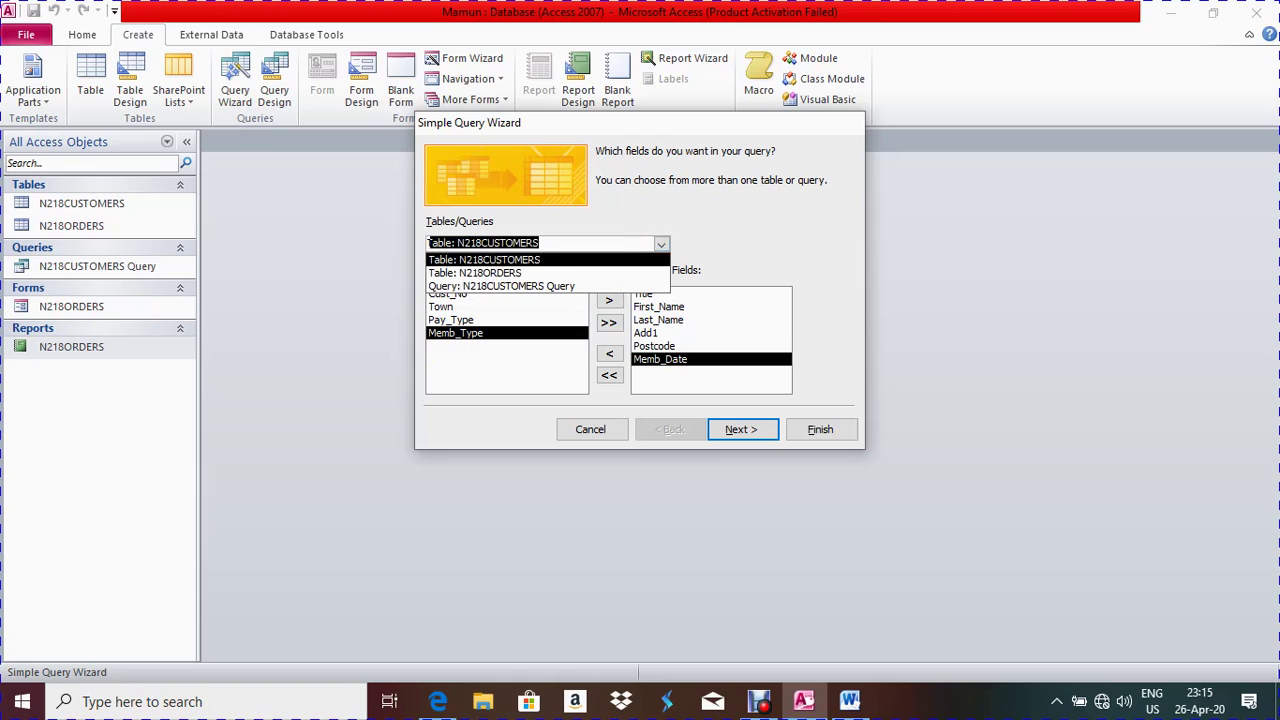
left_click(450, 268)
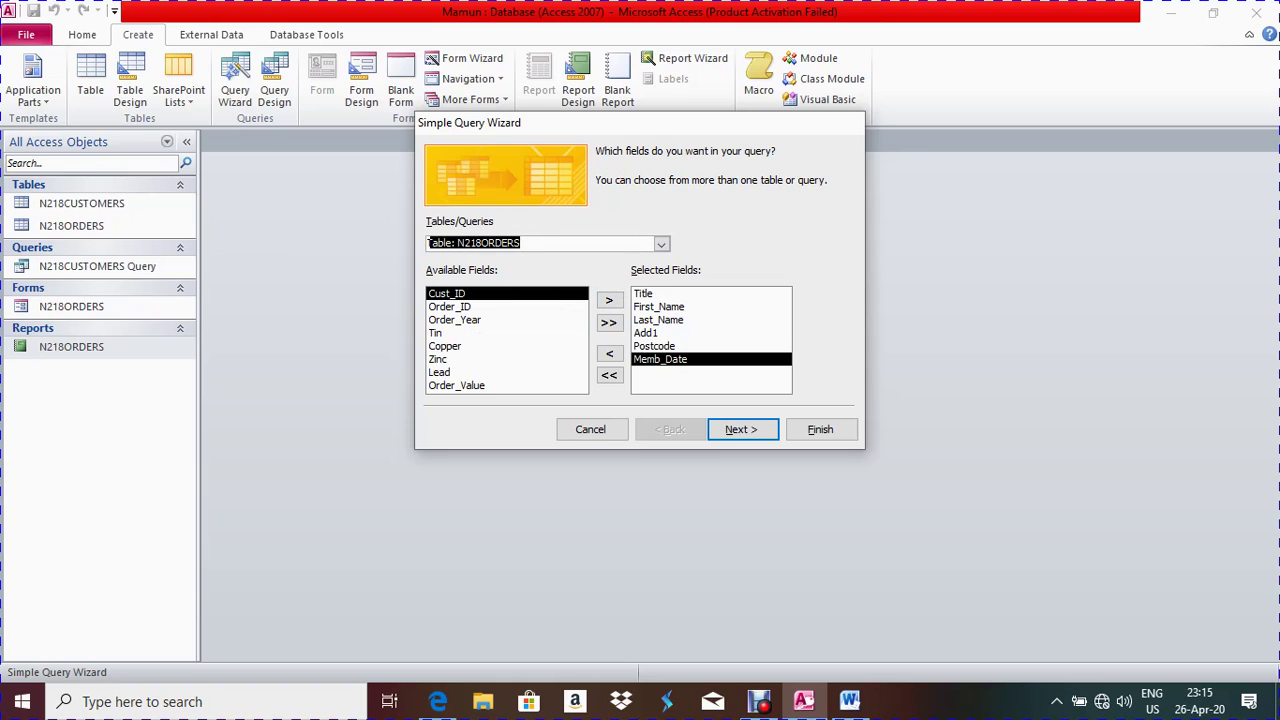
left_click(436, 332)
left_click(609, 300)
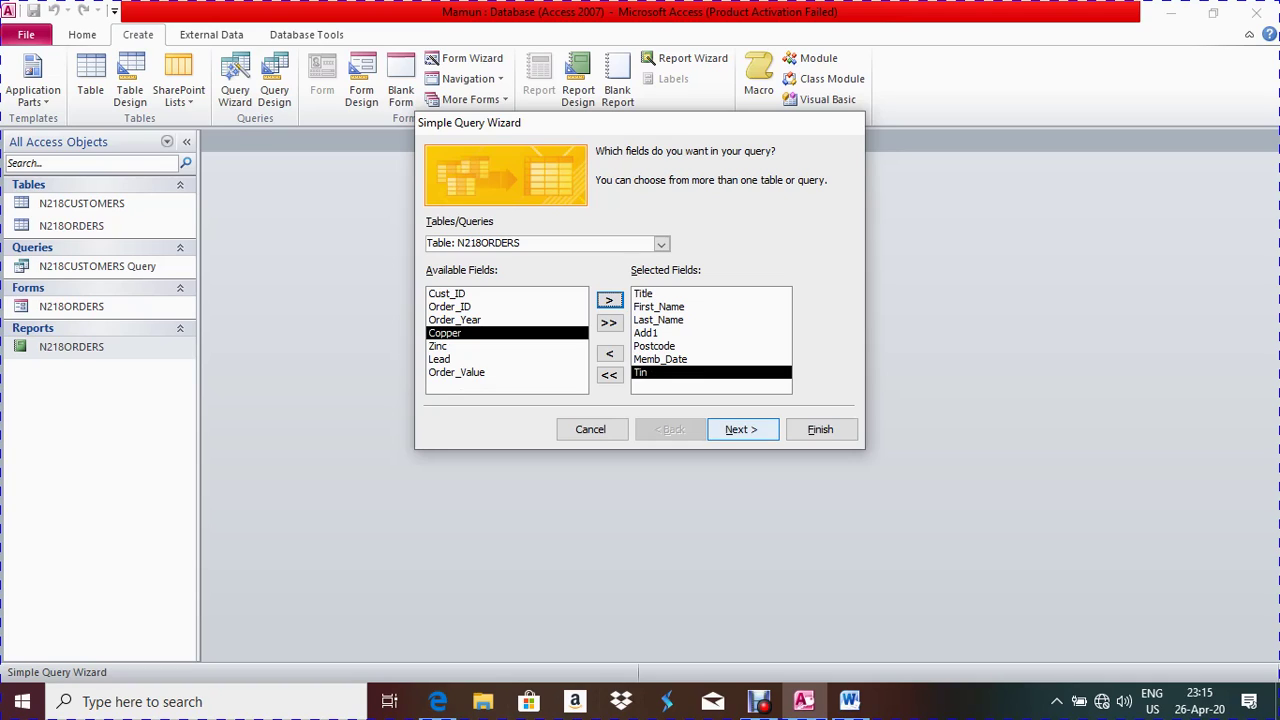
left_click(741, 429)
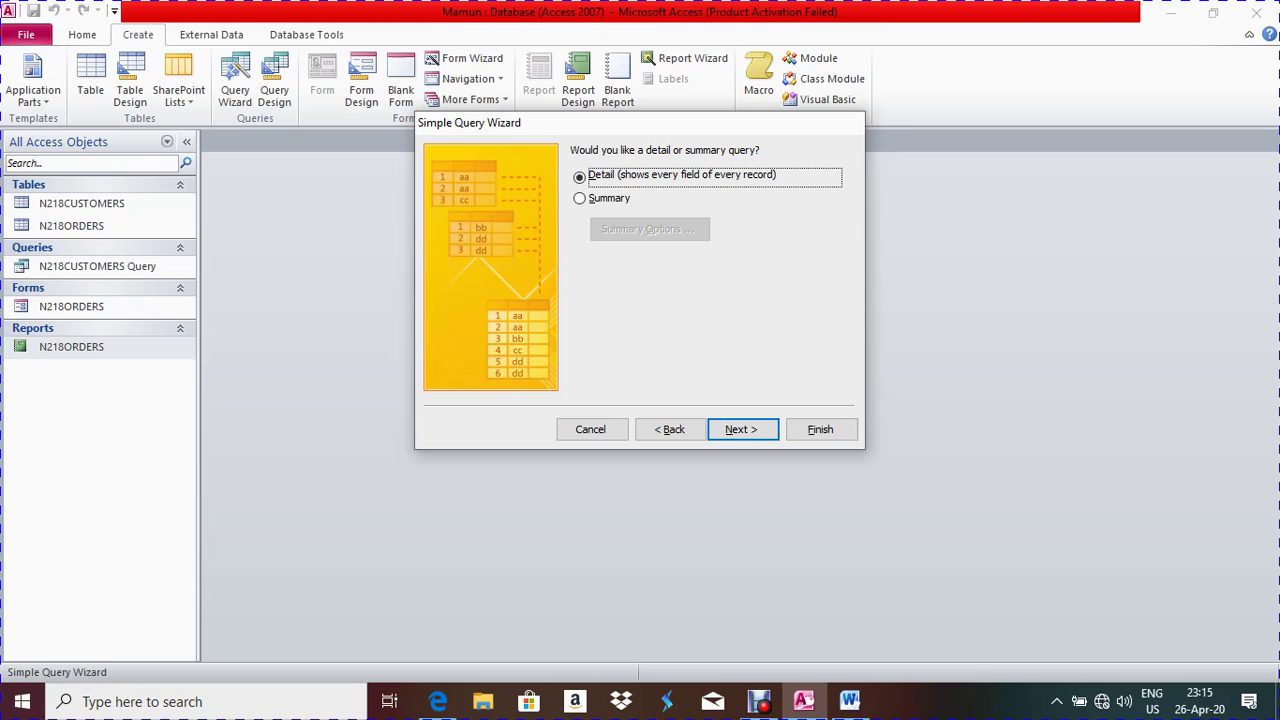
left_click(741, 429)
left_click(820, 429)
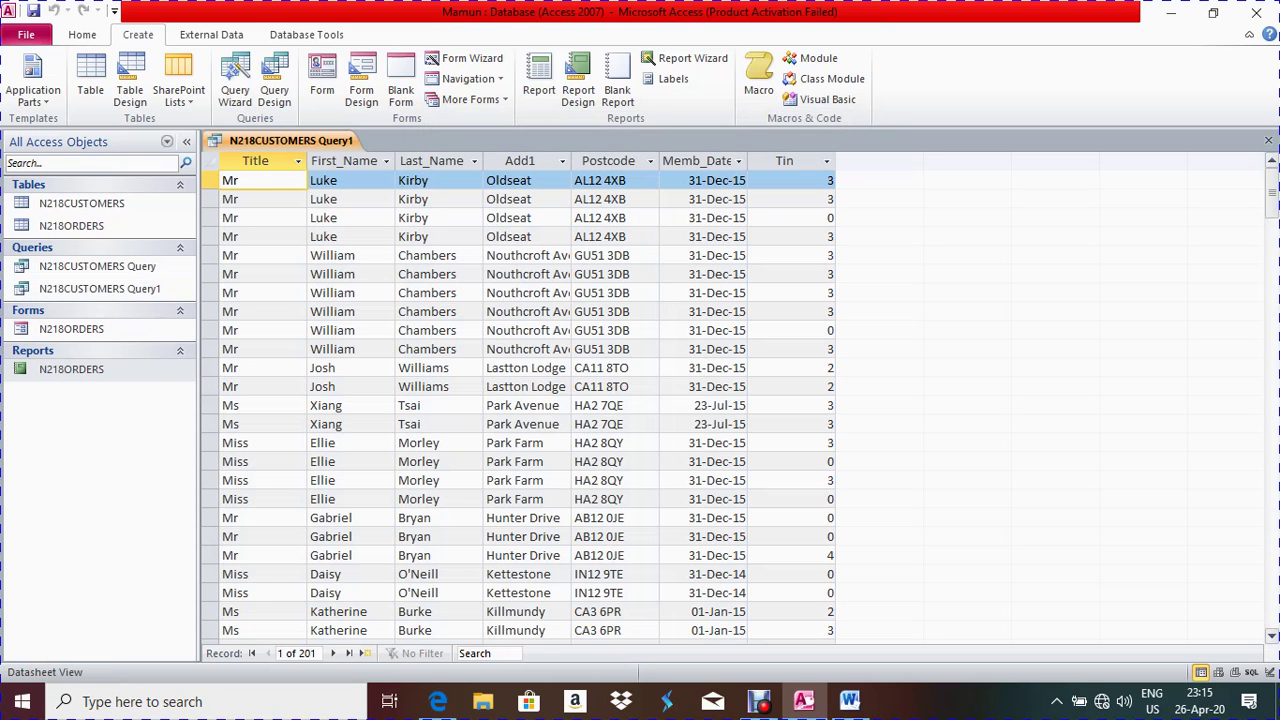
Switch Query1 to Design View and highlight question 28's record criteria in the exam paper
right_click(280, 141)
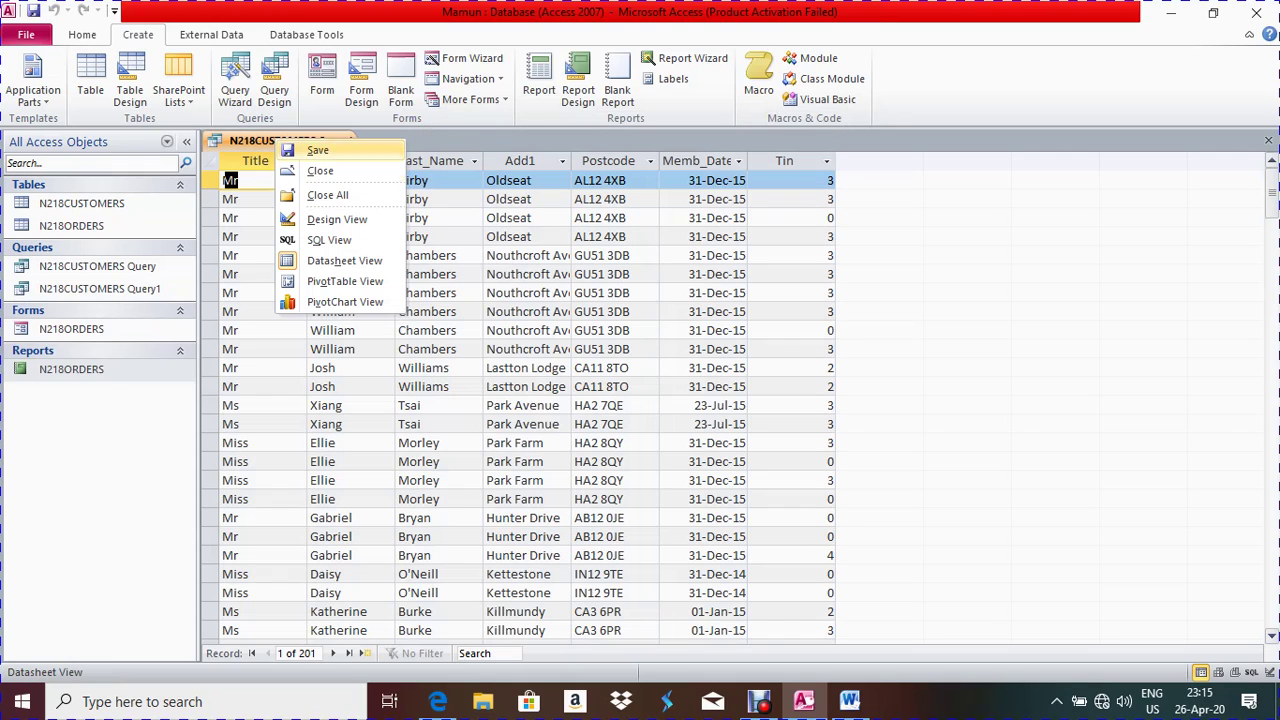
left_click(337, 219)
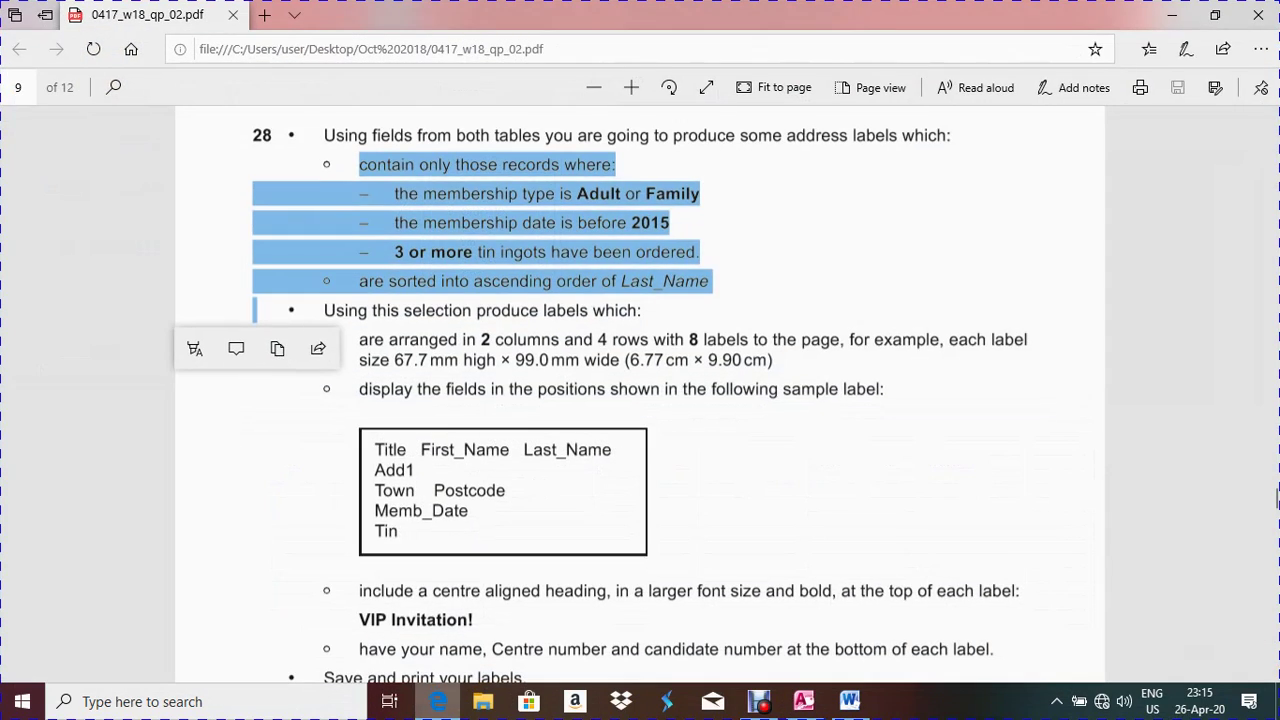
left_click(437, 701)
scroll(640, 400, "up", 3)
left_click(1277, 485)
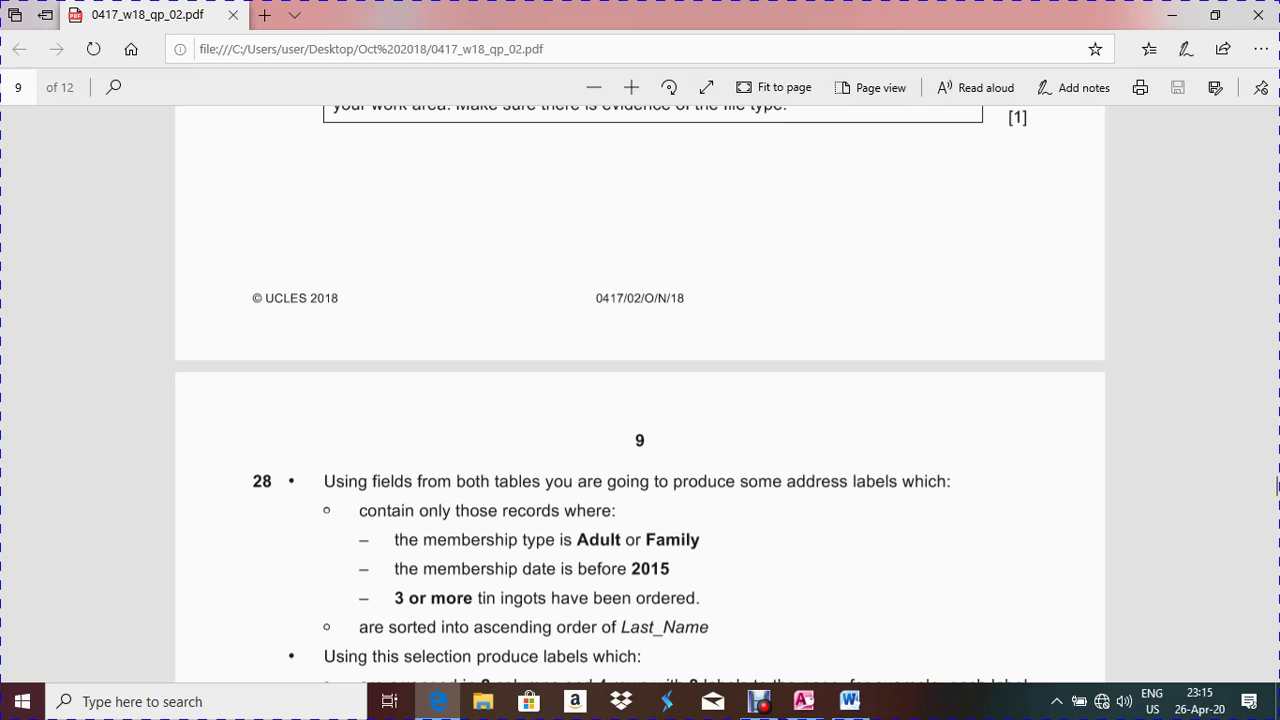
left_click_drag(366, 510, 700, 542)
key("ctrl+c")
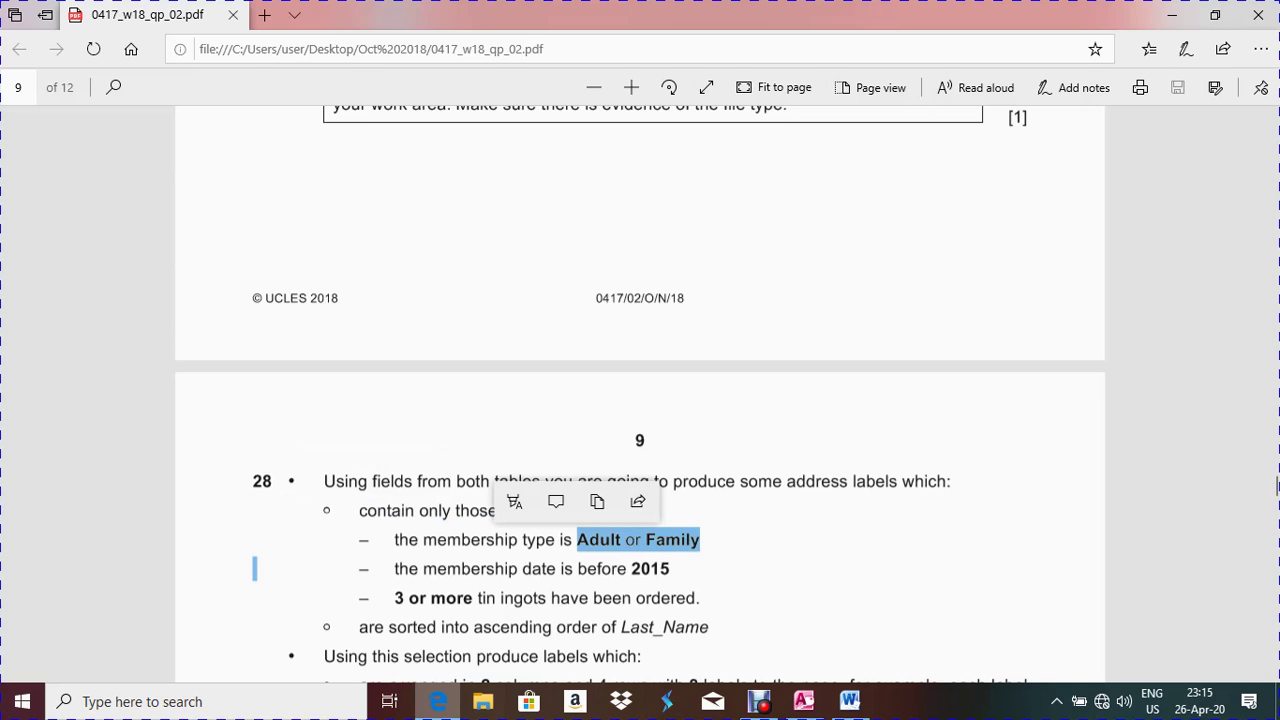
key("alt+Tab")
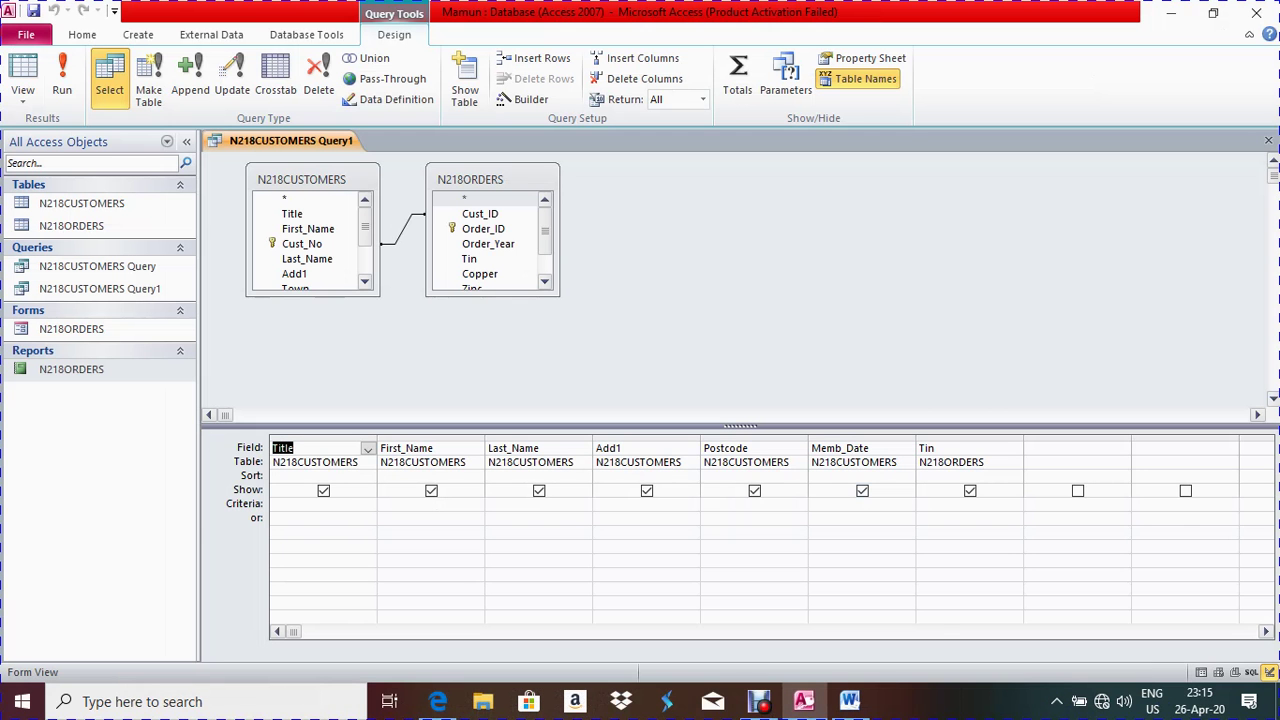
Enlarge both field lists and add Memb_Type to the query grid
left_click_drag(492, 296, 492, 354)
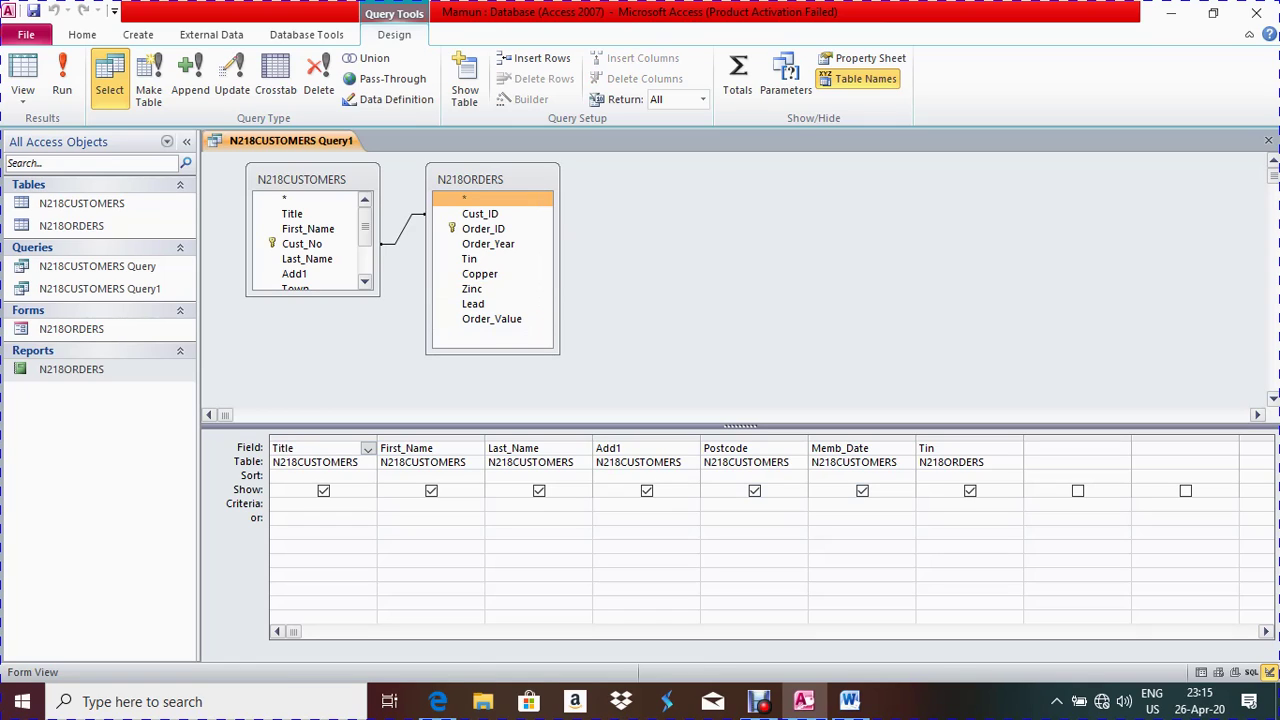
left_click(295, 287)
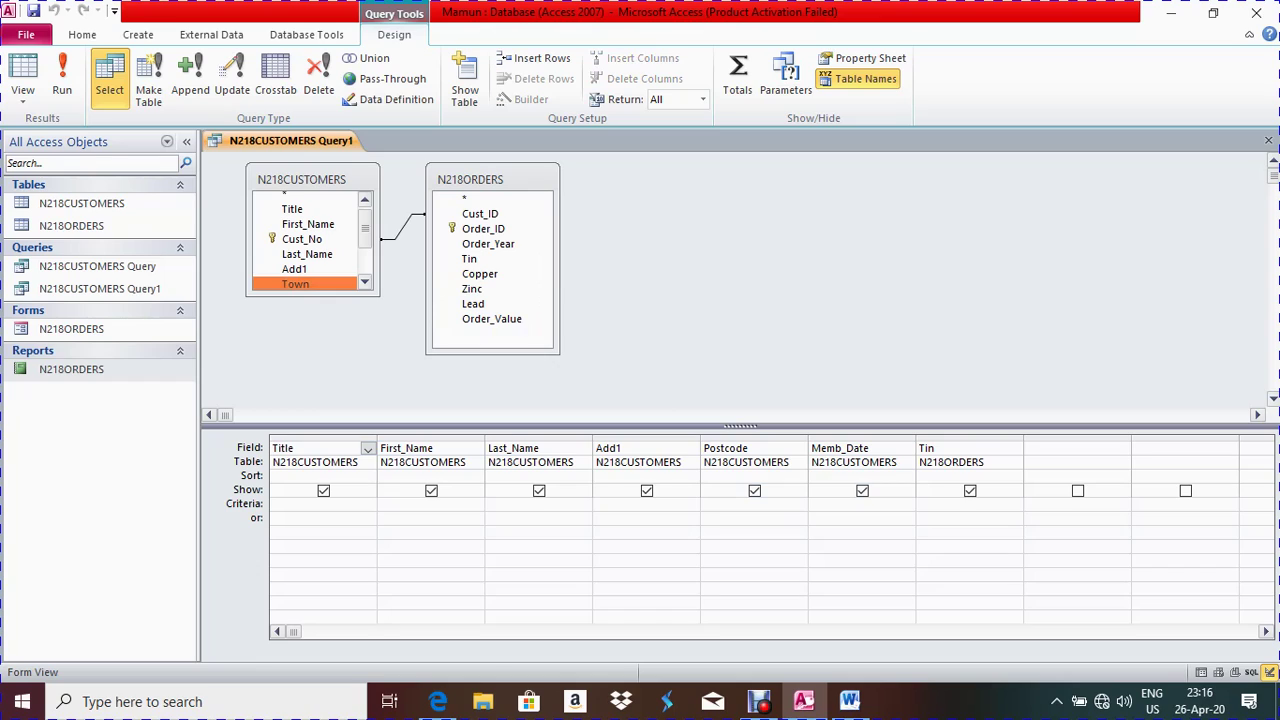
left_click_drag(312, 296, 312, 357)
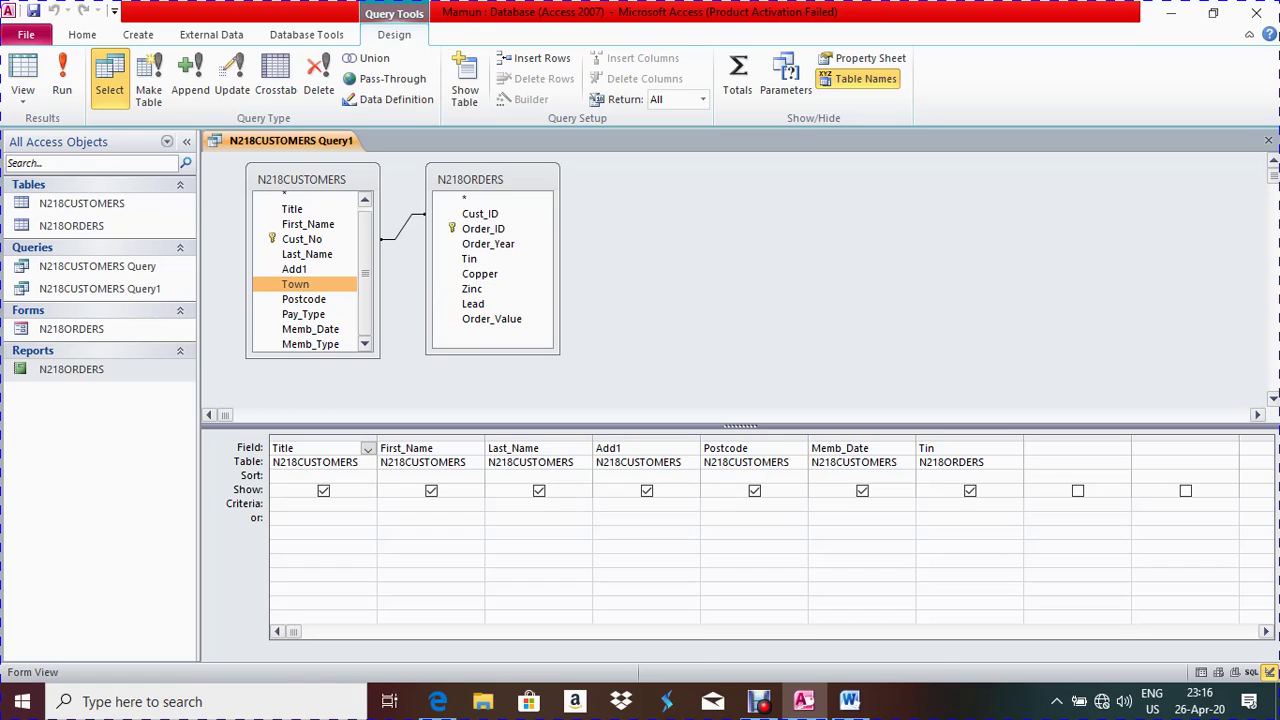
left_click_drag(312, 357, 312, 382)
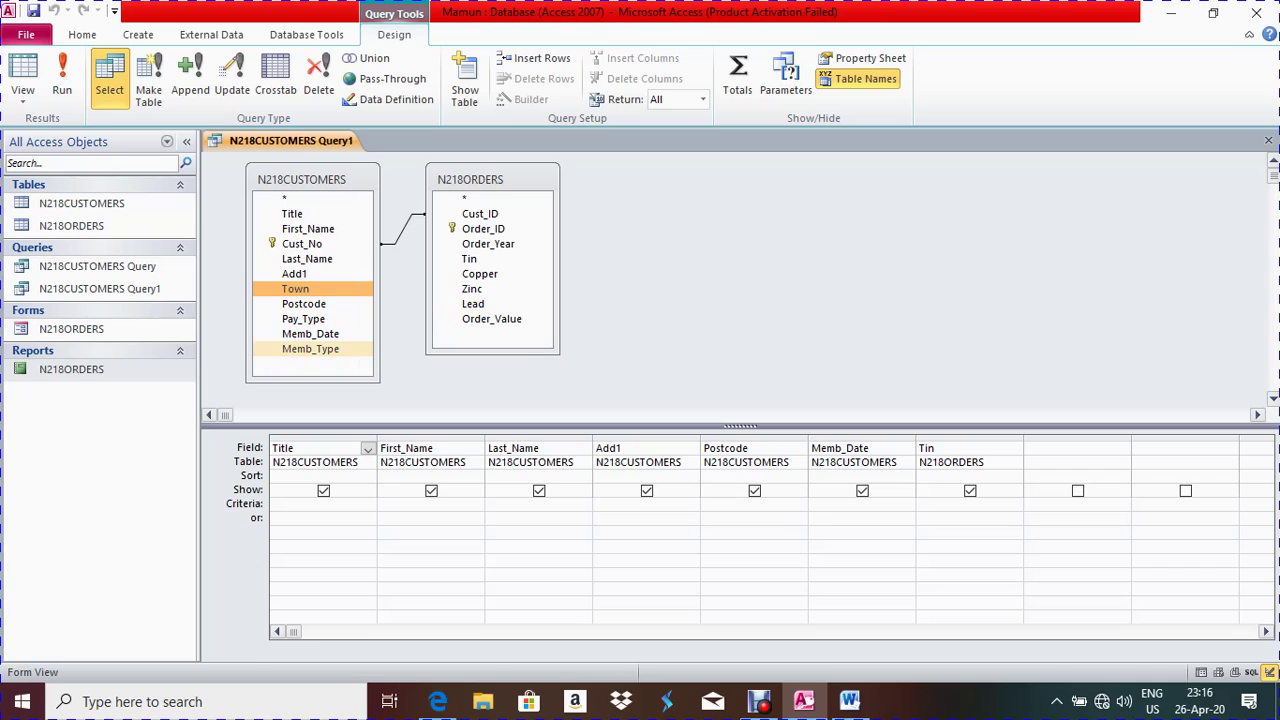
double_click(310, 348)
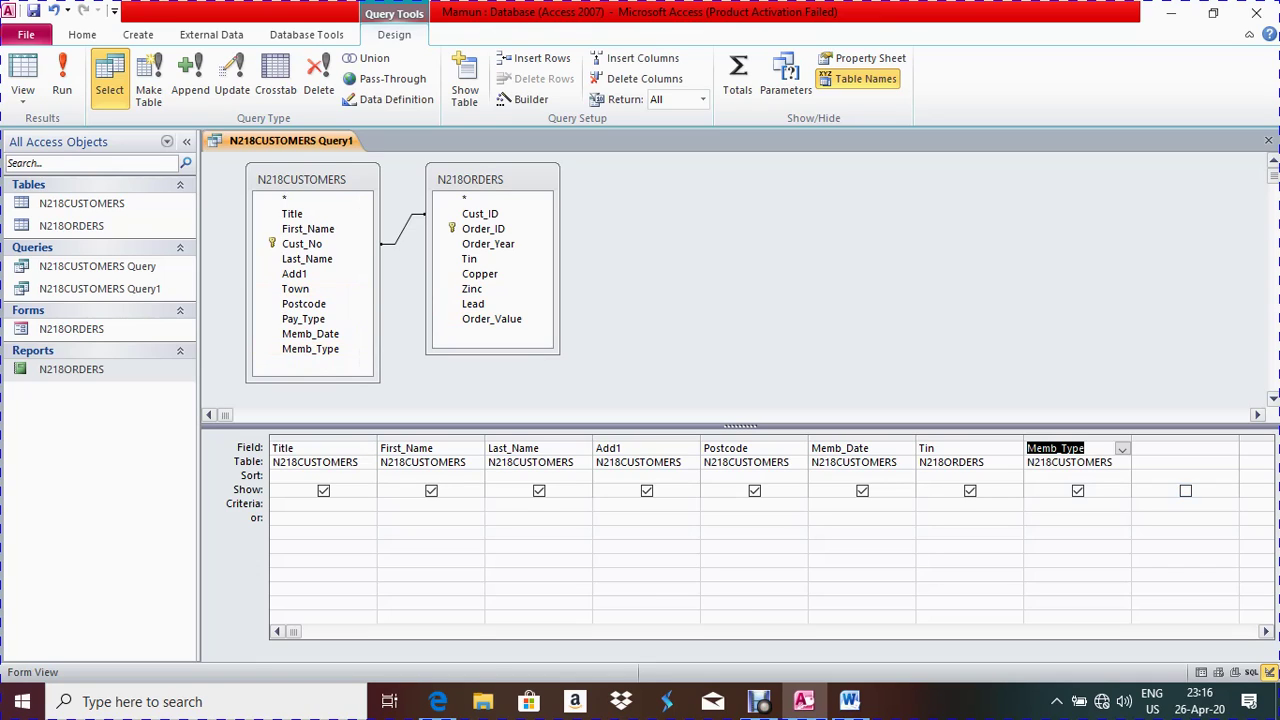
Set Memb_Type's criterion to "Adult" Or "Family" and run the query, showing 38 records
left_click(1040, 504)
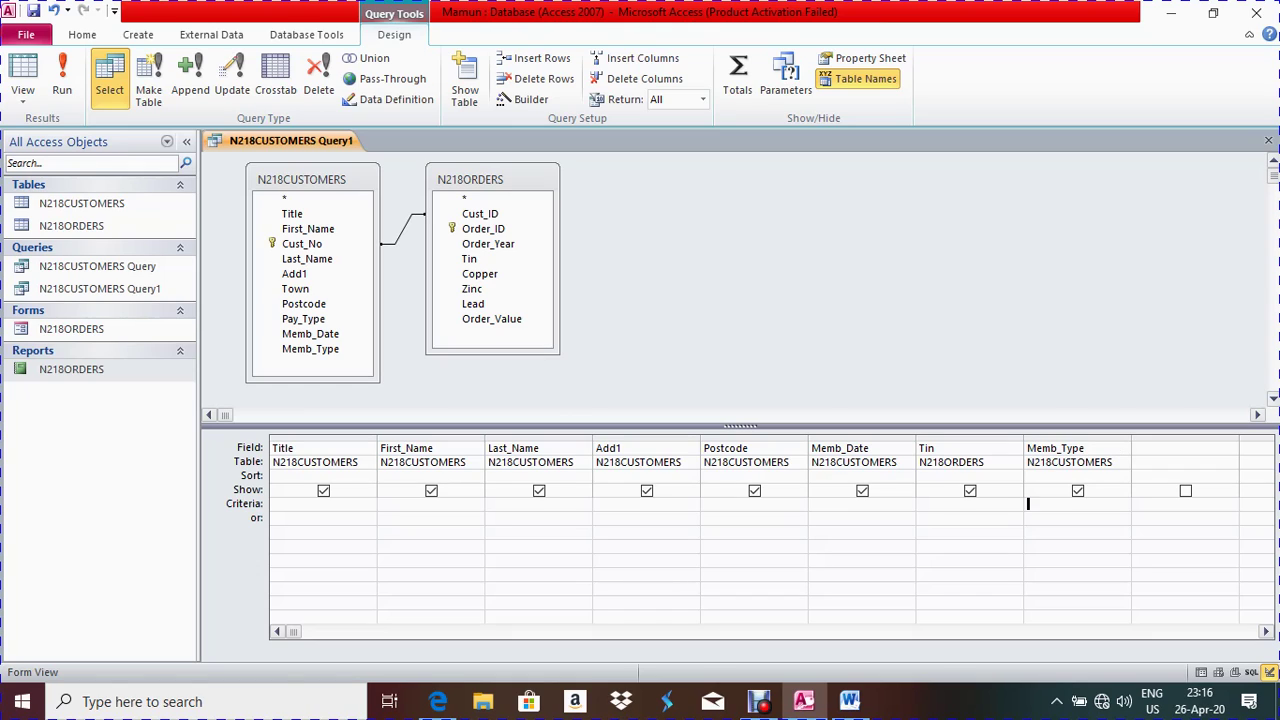
type("T201")
key("BackSpace")
key("BackSpace")
key("BackSpace")
key("BackSpace")
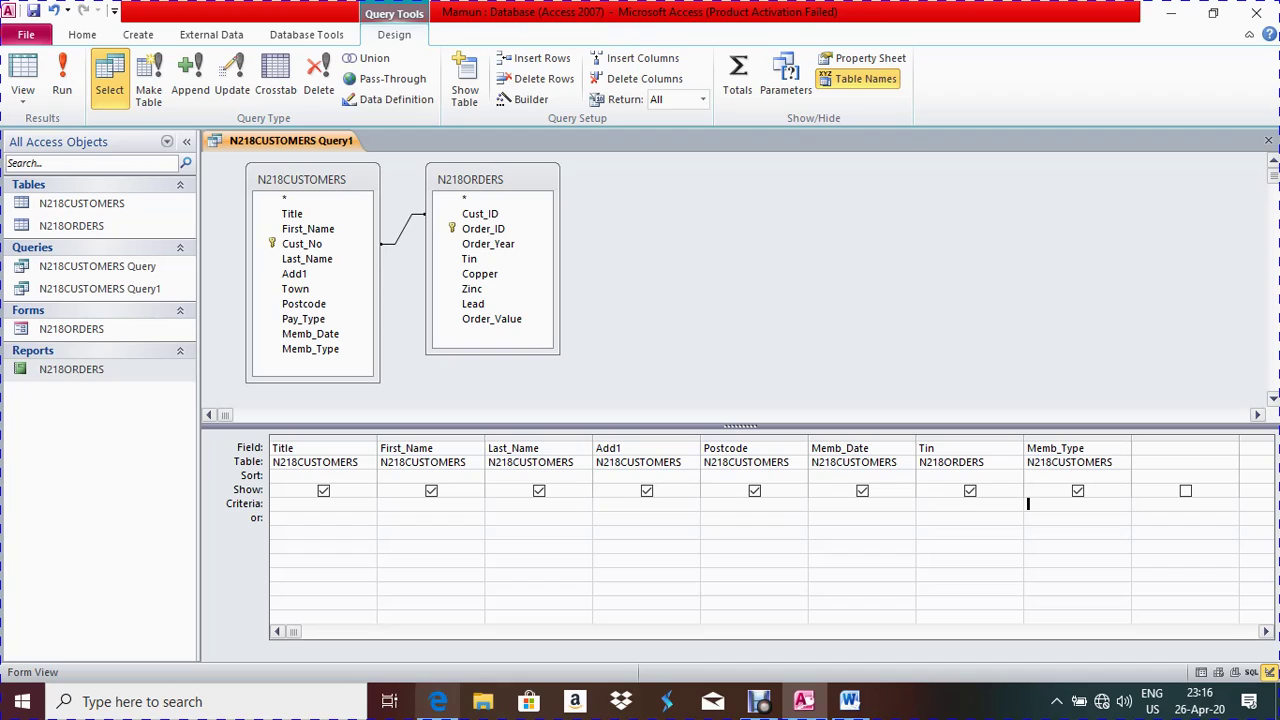
left_click(438, 701)
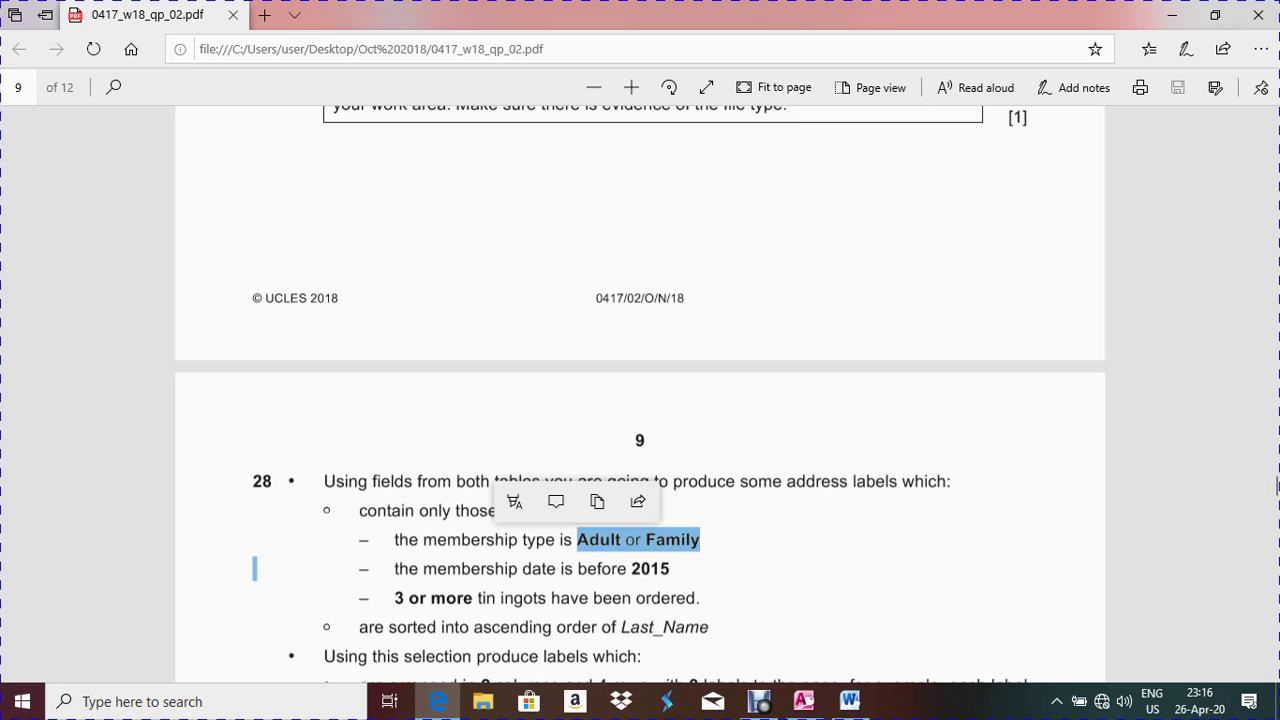
key("alt+Tab")
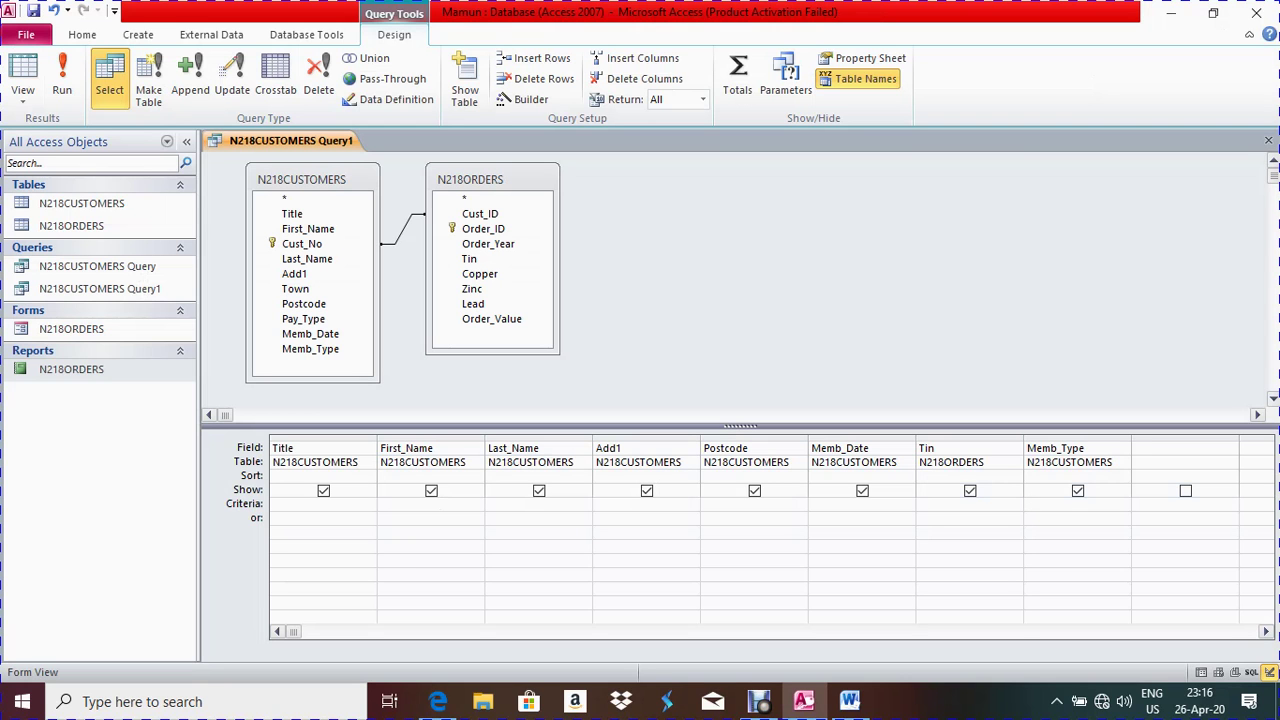
key("ctrl+v")
key("Down")
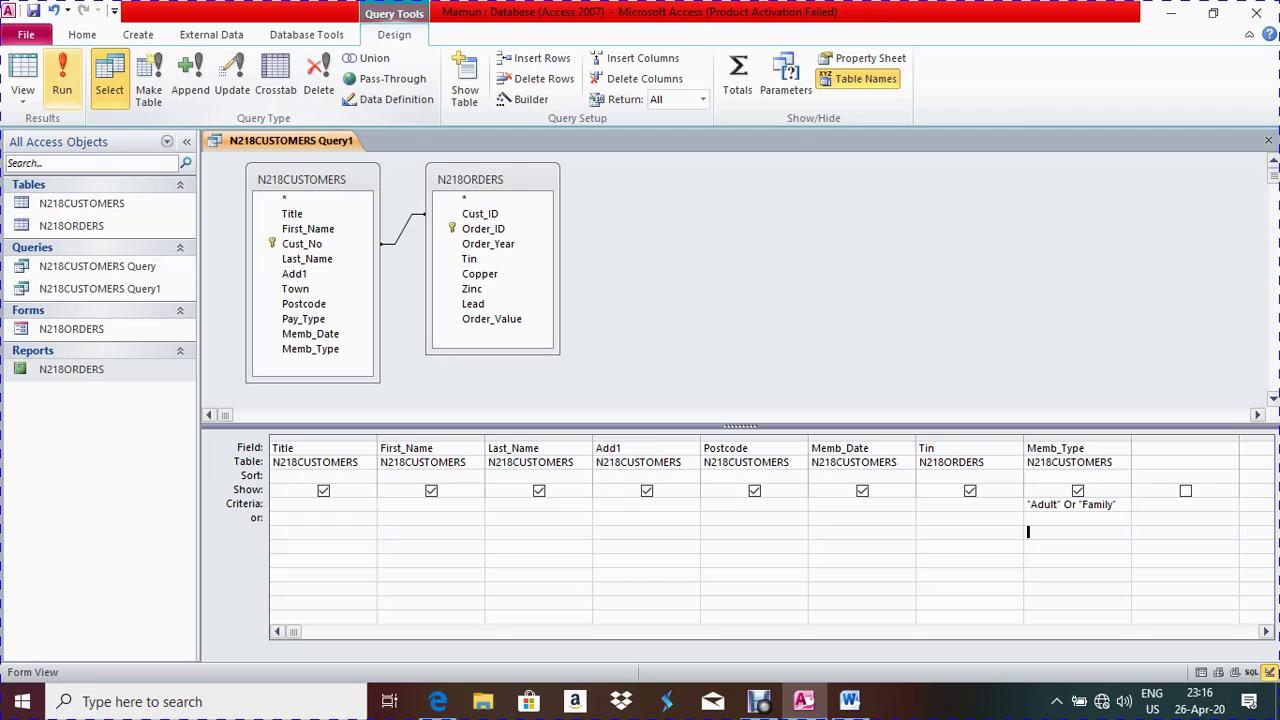
left_click(62, 80)
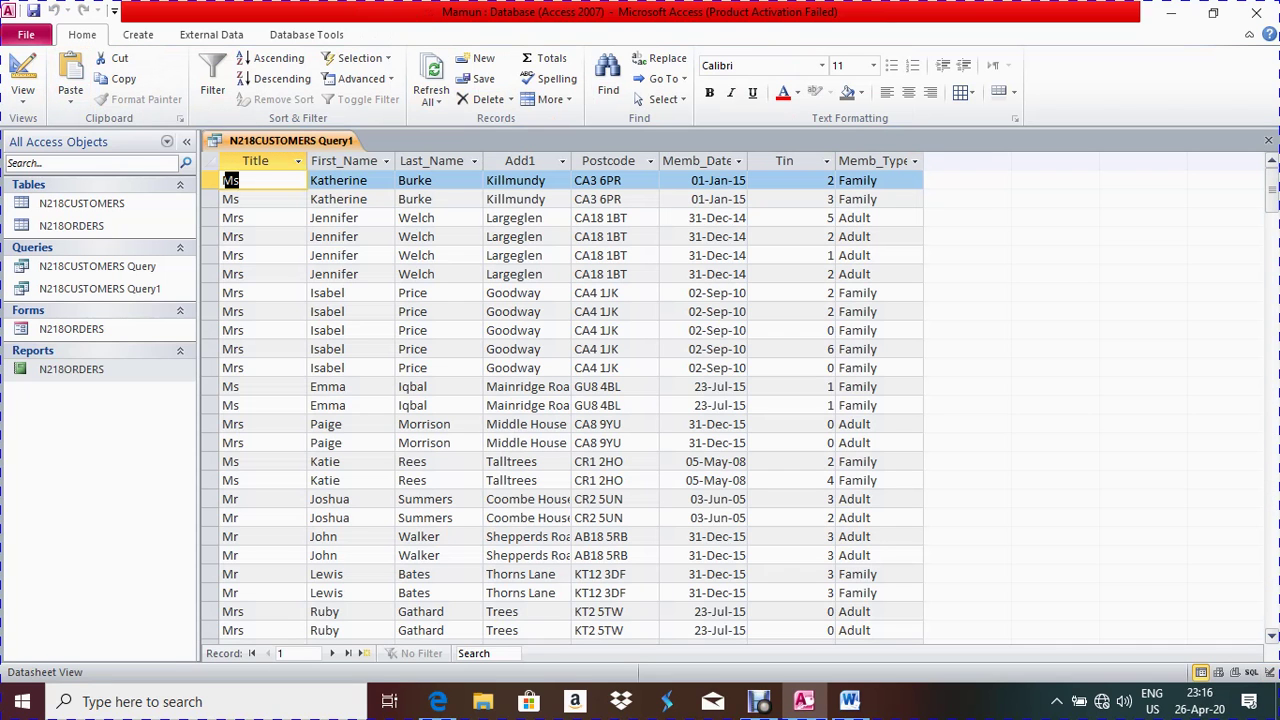
Return the query from its results to Design View
scroll(560, 400, "down", 10)
scroll(560, 400, "up", 10)
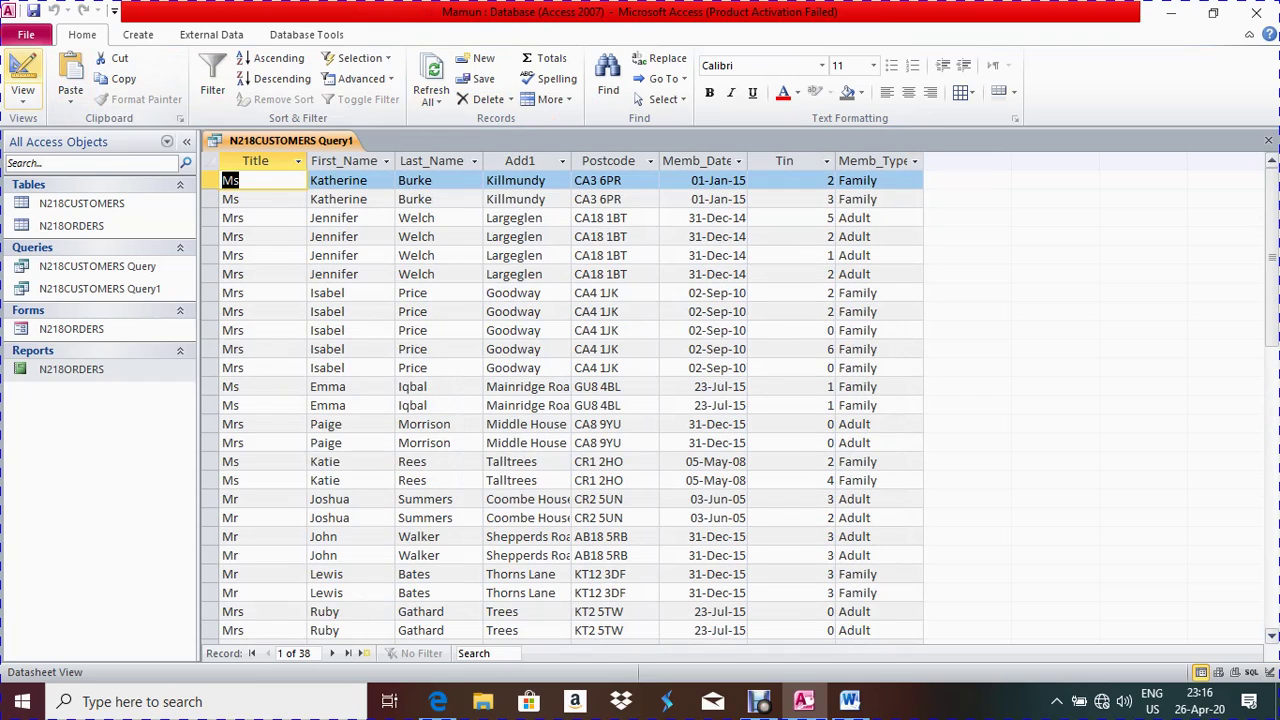
left_click(22, 80)
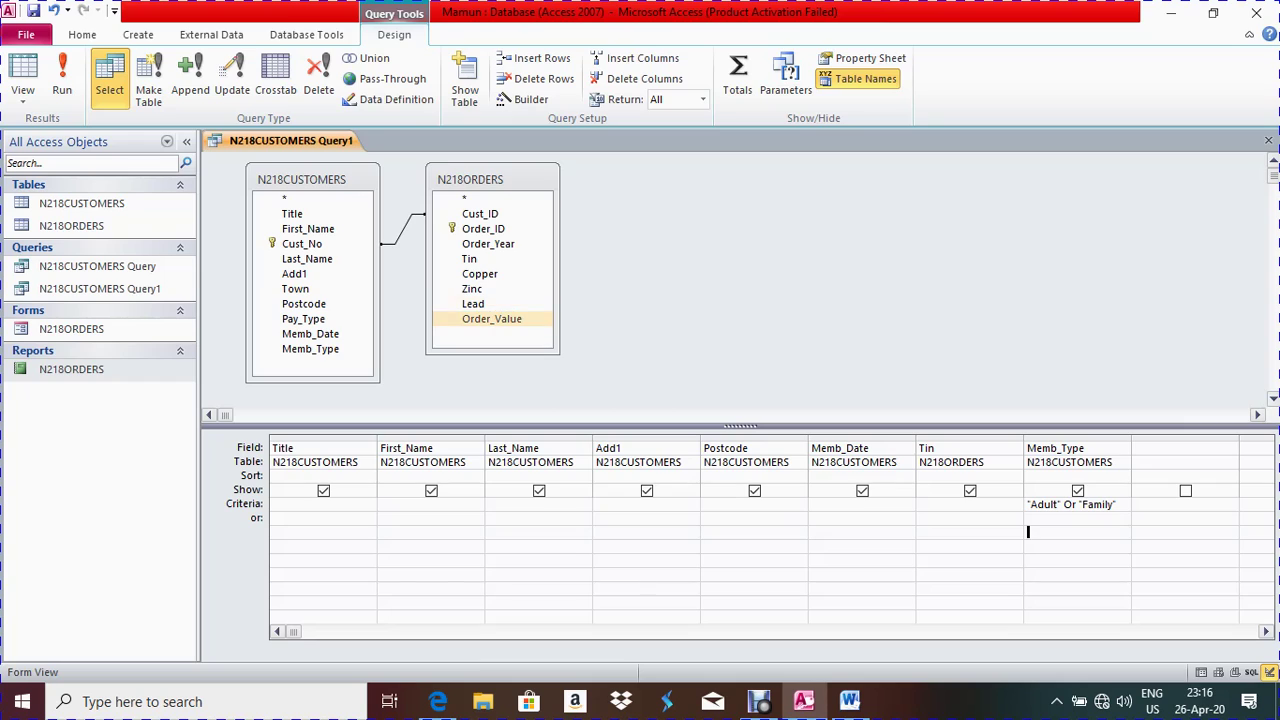
Copy the membership-date-before-2015 requirement line from question 28
key("alt+Tab")
scroll(640, 400, "down", 3)
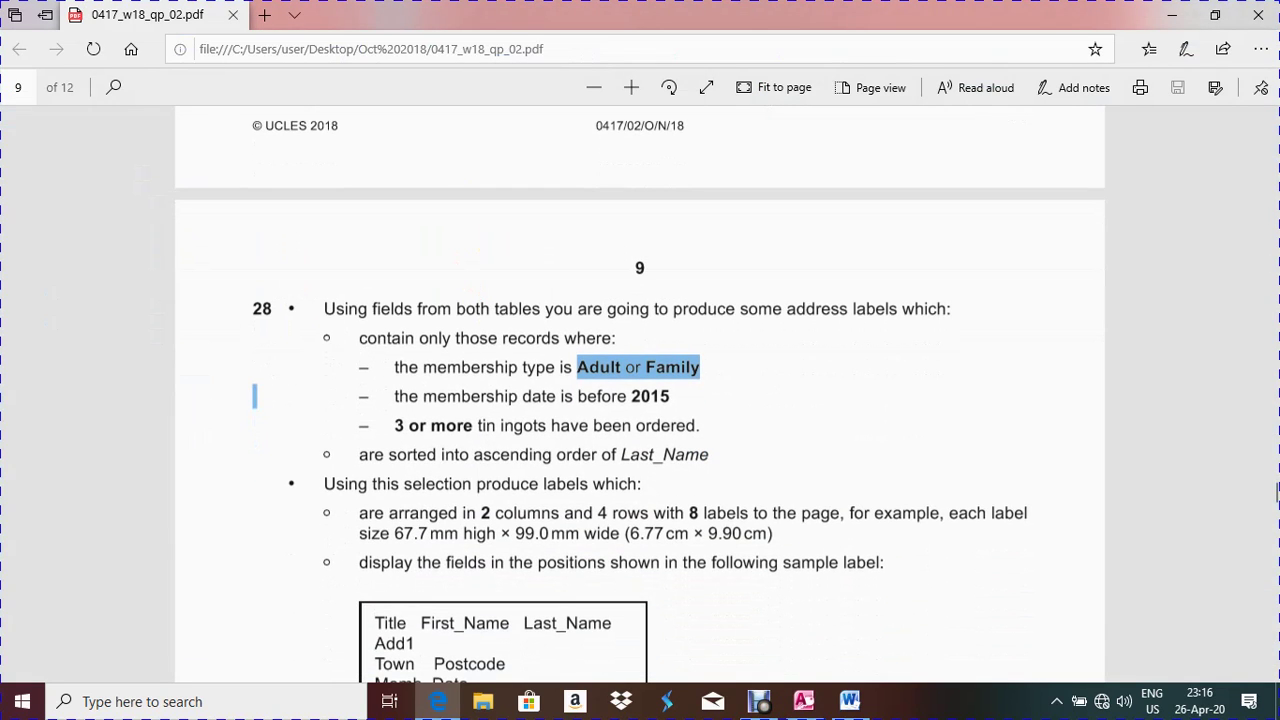
left_click_drag(670, 396, 394, 396)
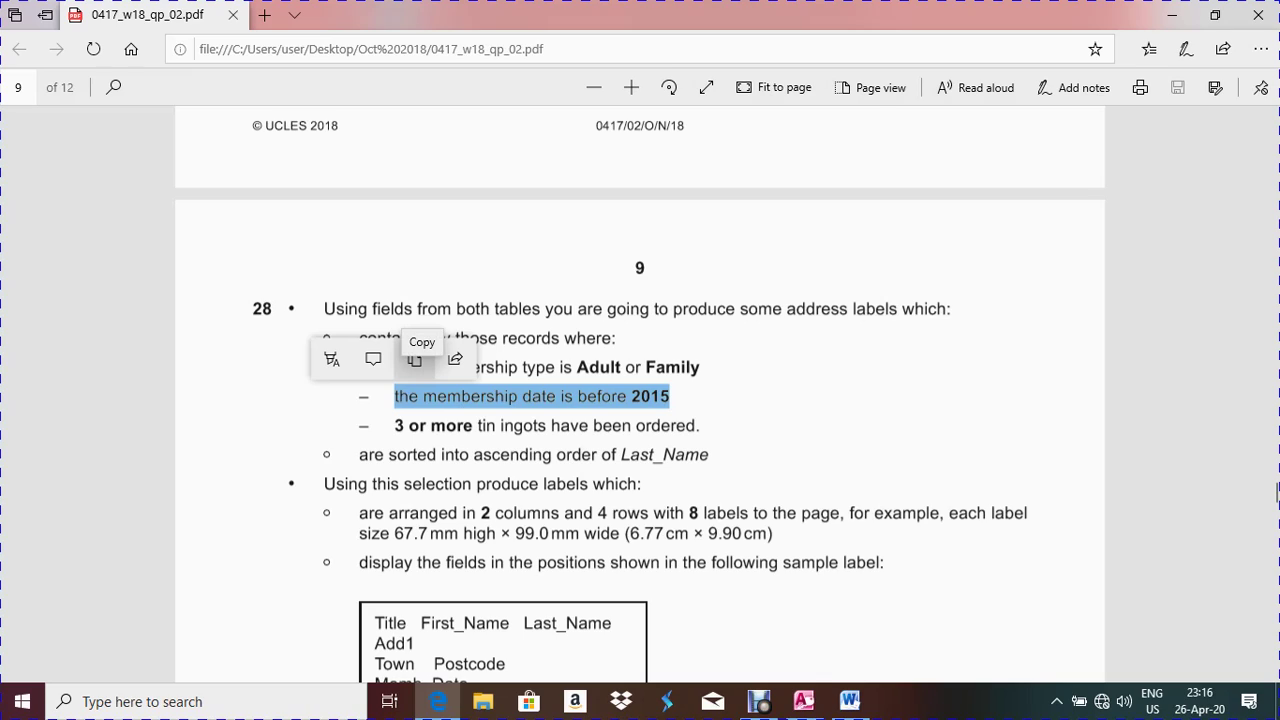
left_click(414, 359)
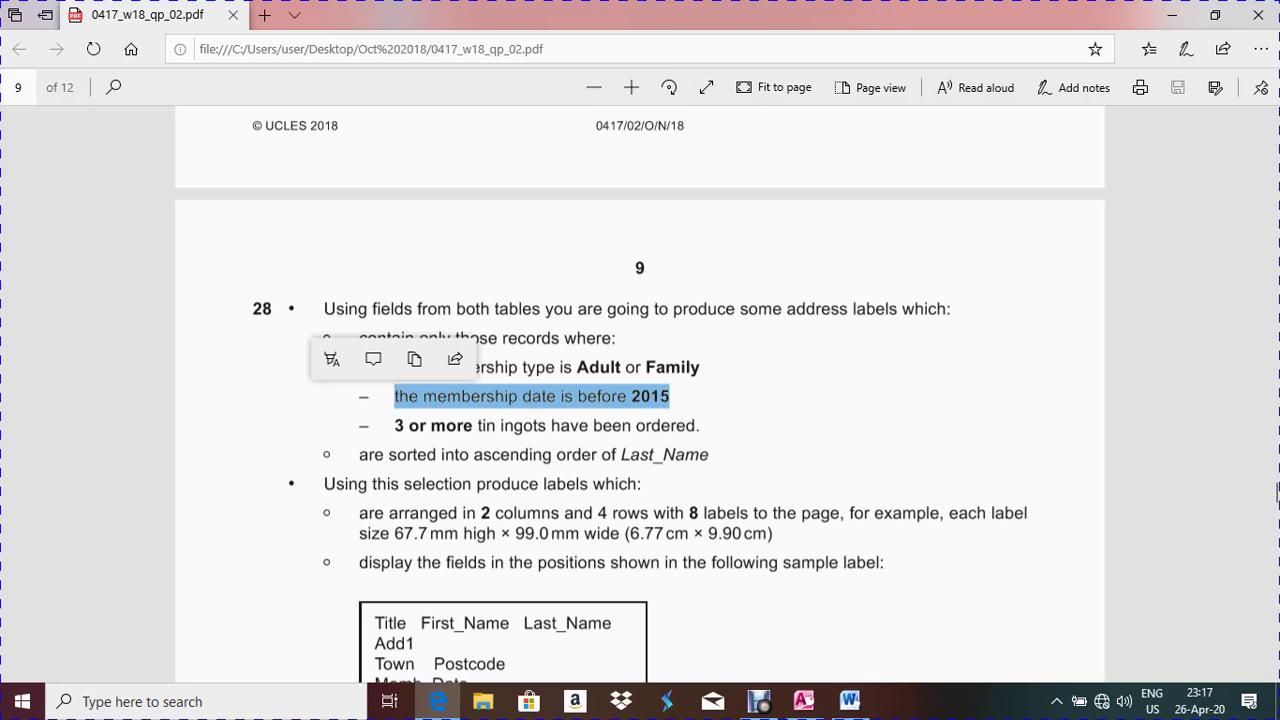
key("Escape")
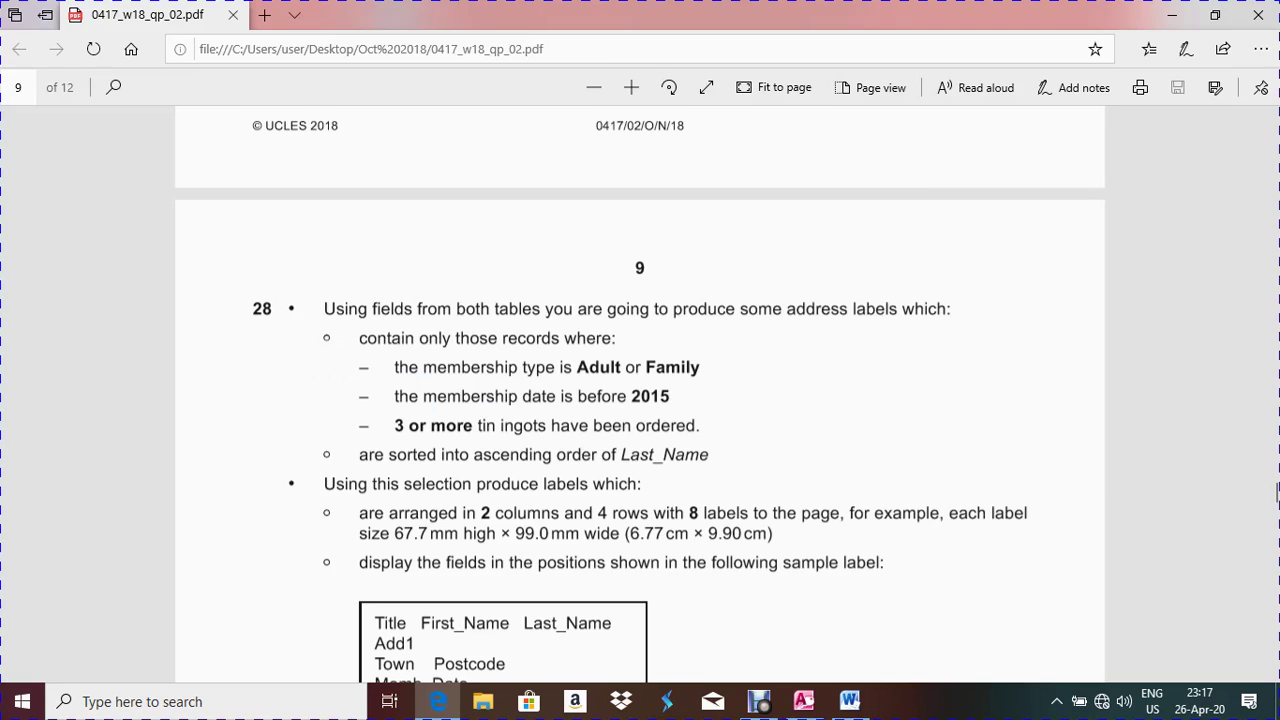
key("alt+Tab")
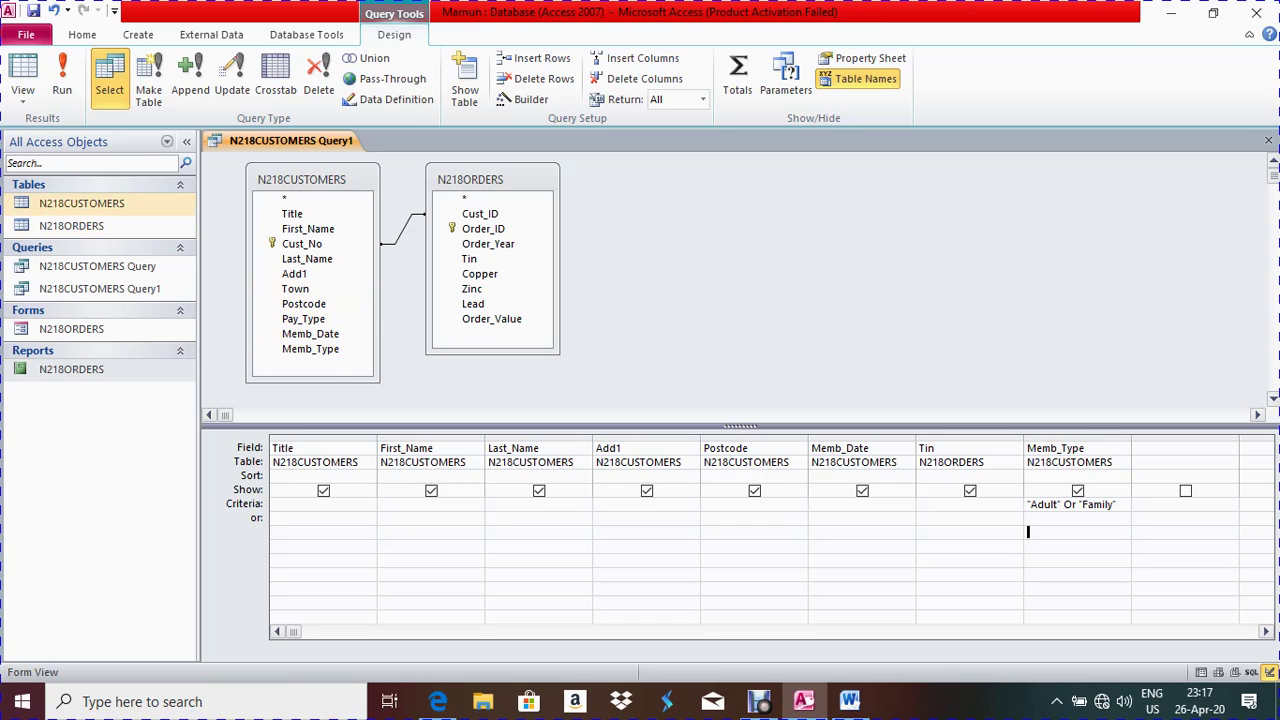
Check the N218CUSTOMERS table's Memb_Date values against the 2015 requirement, then close it
double_click(82, 203)
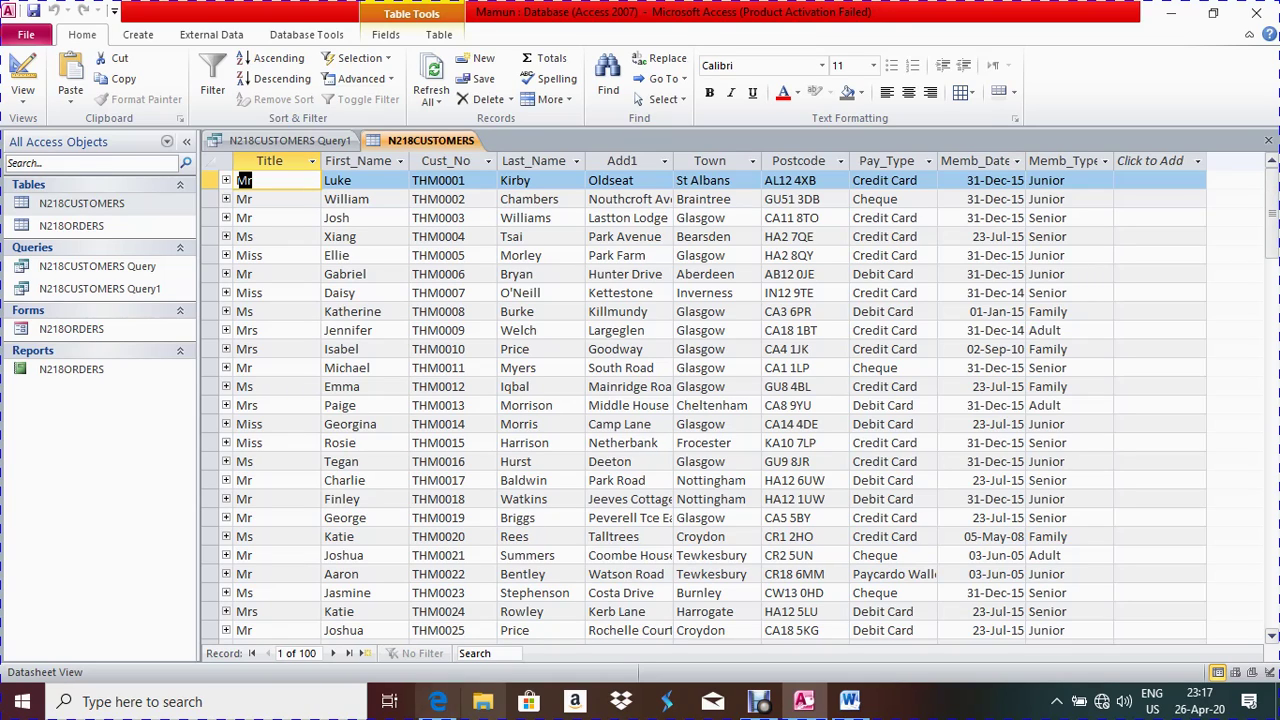
left_click(438, 701)
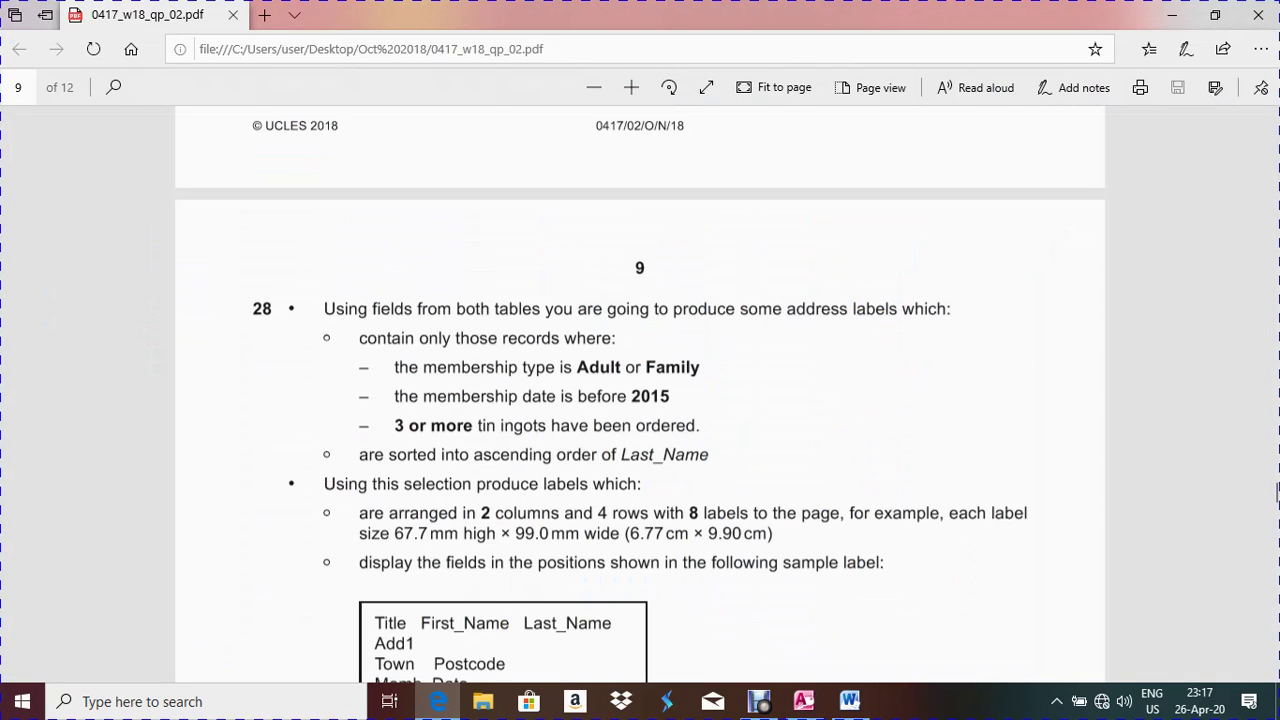
left_click_drag(670, 396, 631, 396)
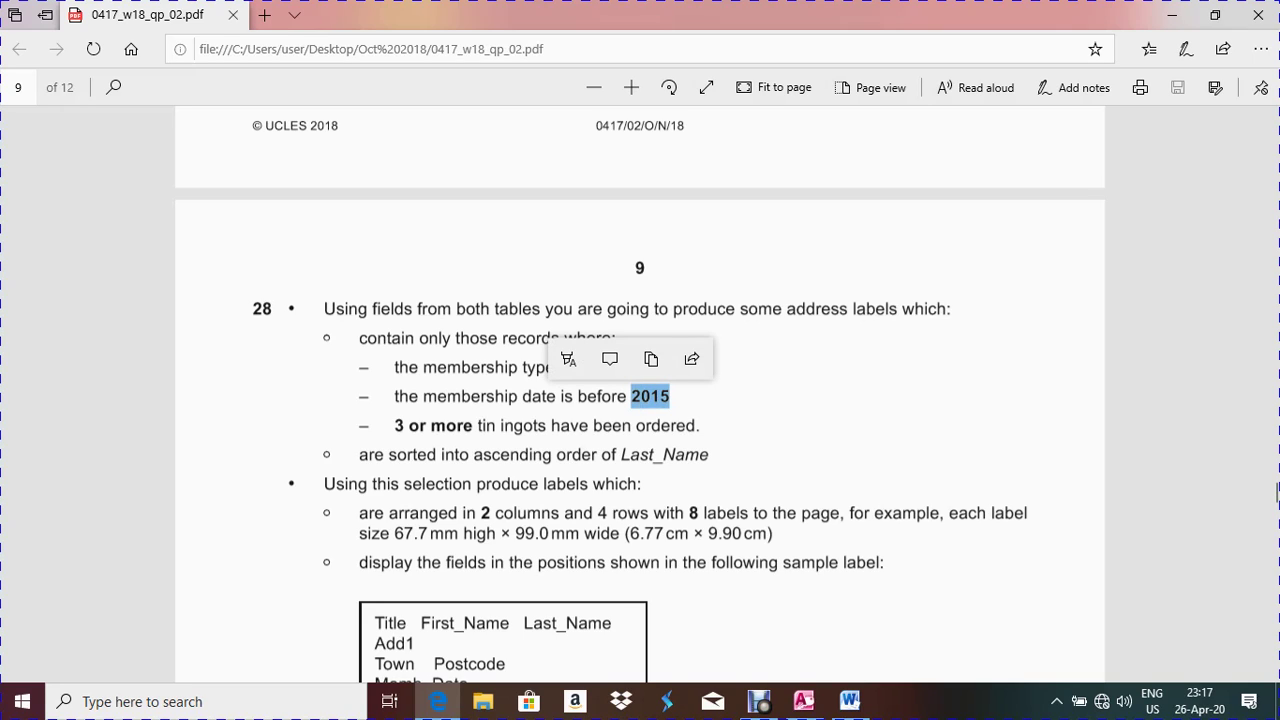
left_click(438, 701)
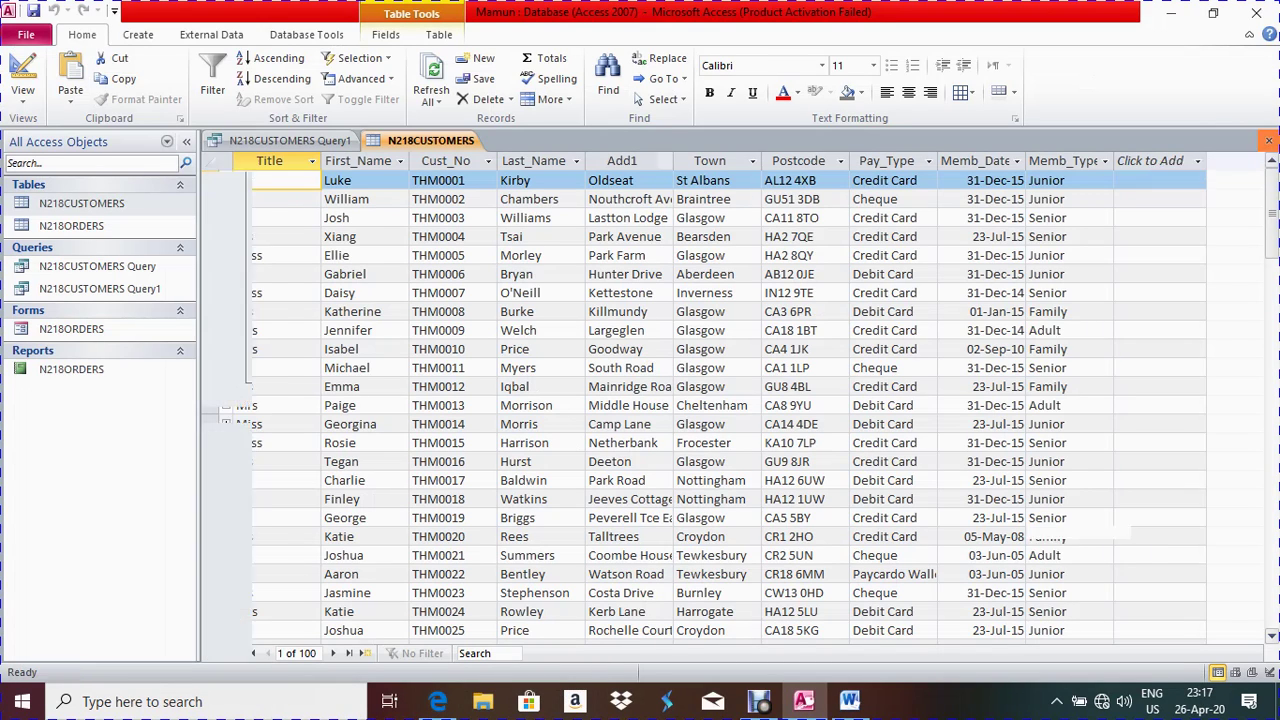
left_click(1268, 140)
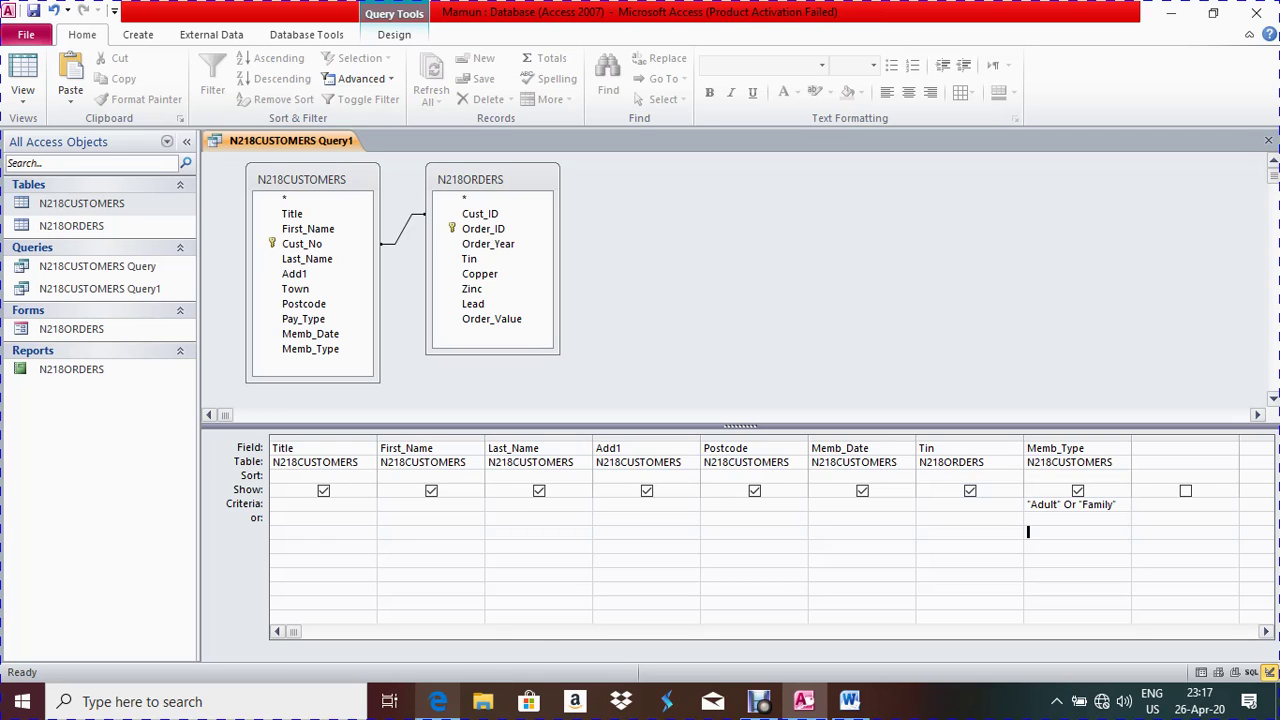
Bring question 28 of the exam paper back on screen
left_click(438, 701)
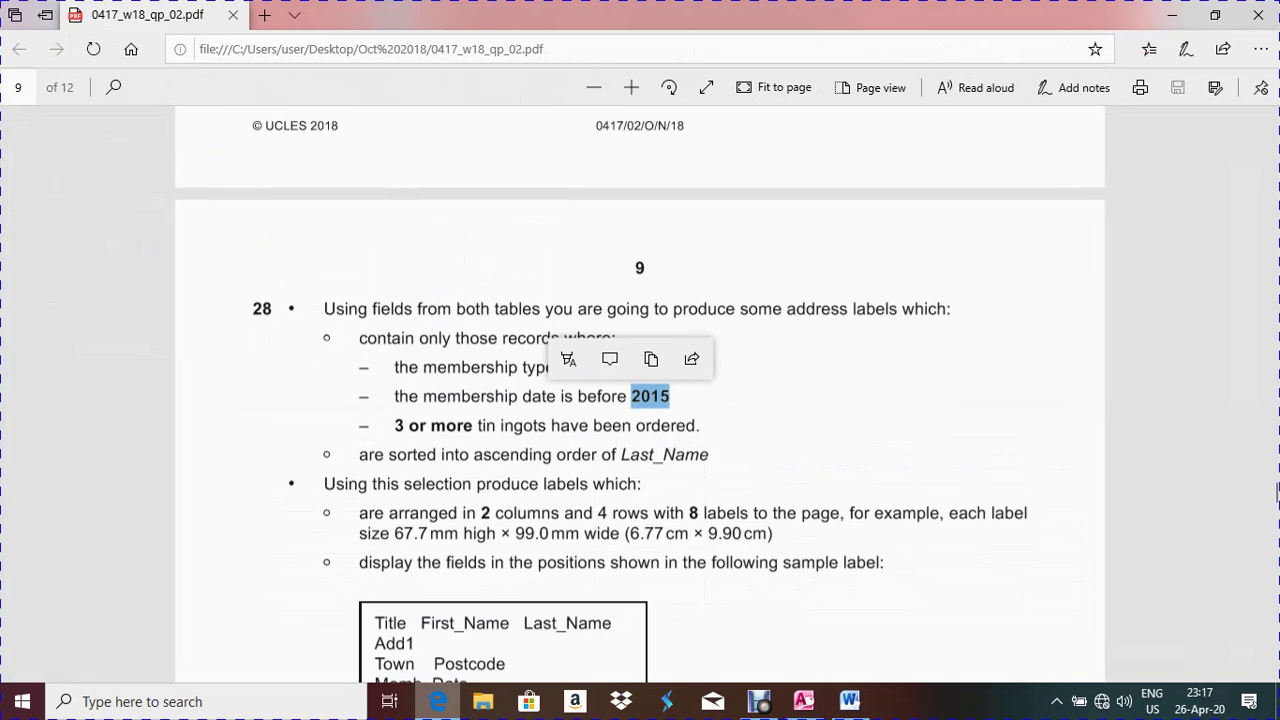
key("alt+Tab")
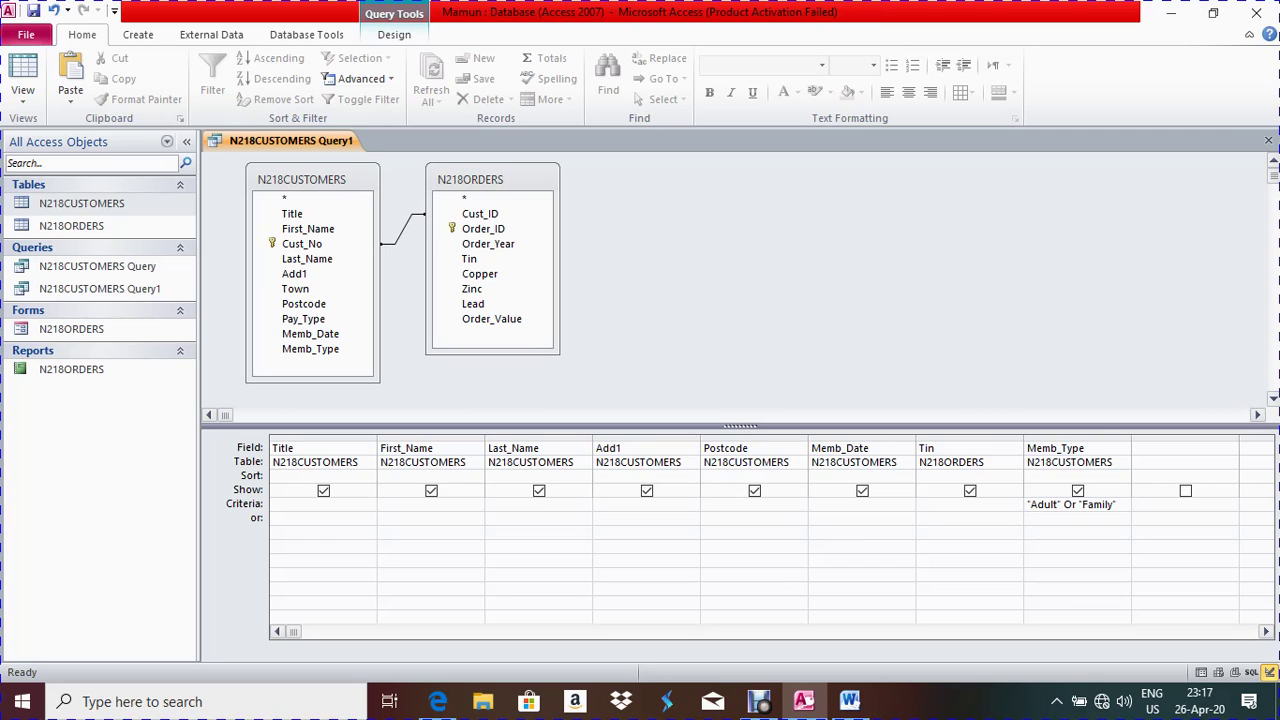
key("alt+Tab")
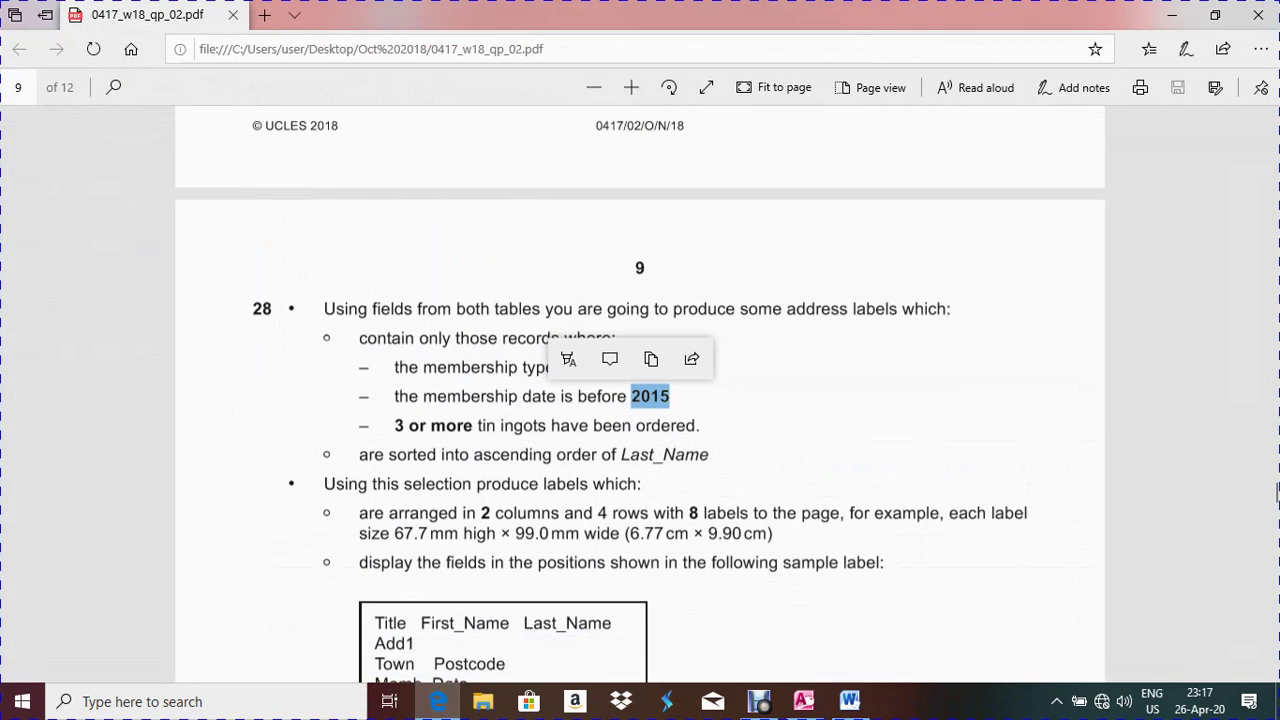
Set the Memb_Date criterion to <1/1/2015, stored as <#01-Jan-15#, and close the query
key("Escape")
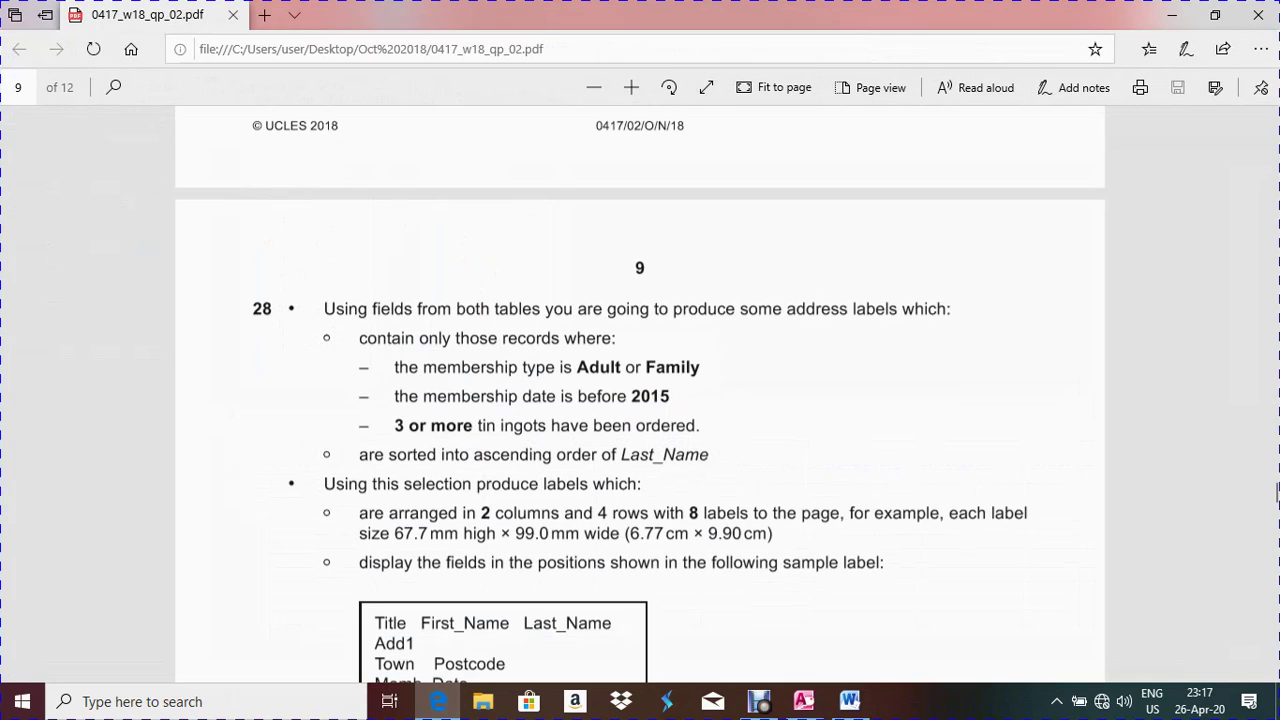
key("alt+Tab")
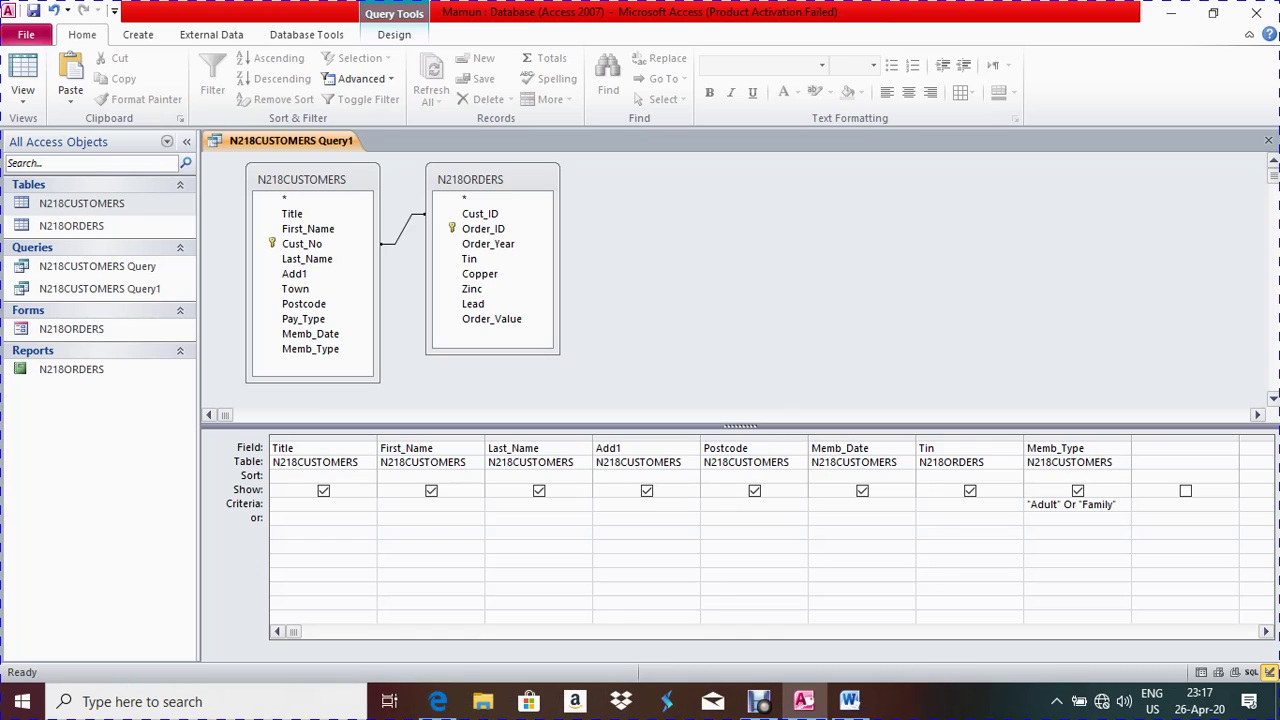
type("<2015")
key("BackSpace")
key("BackSpace")
key("BackSpace")
key("BackSpace")
key("BackSpace")
type("<1/1/2015")
left_click(812, 532)
key("ctrl+w")
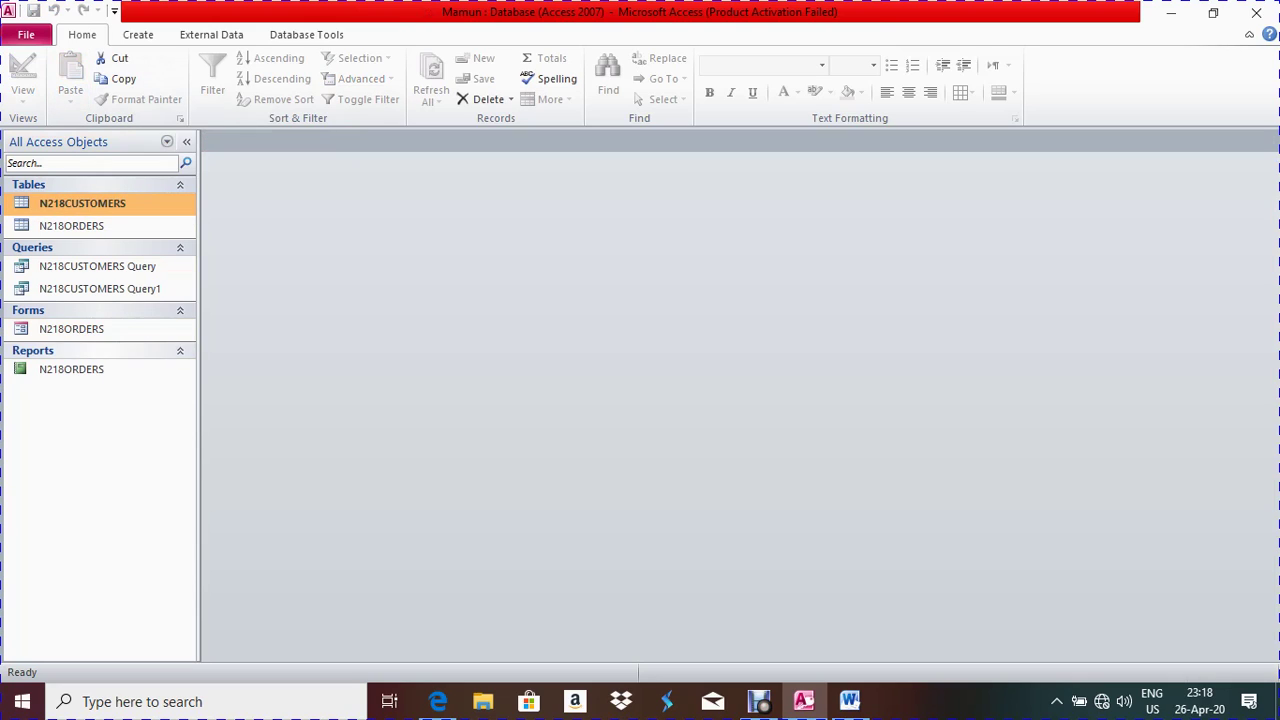
Reopen Query1 to check its 19 records, return to Design View, and recheck the tin requirement
double_click(100, 288)
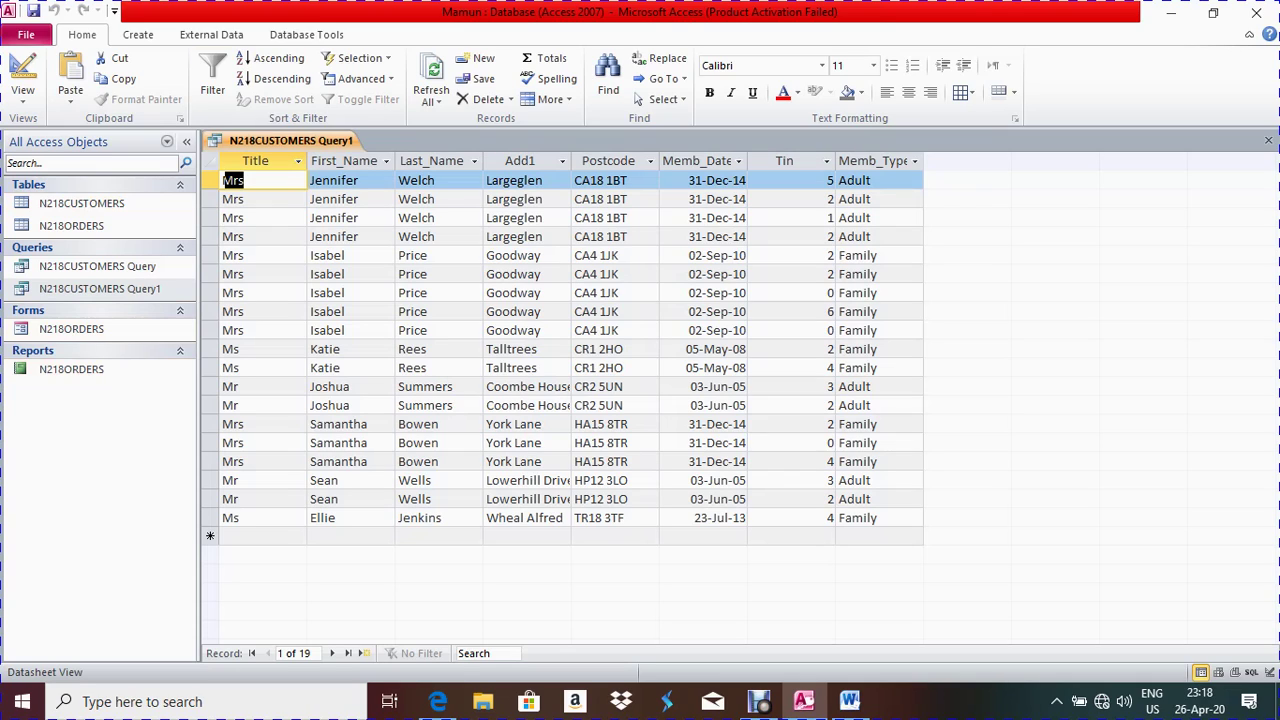
right_click(272, 141)
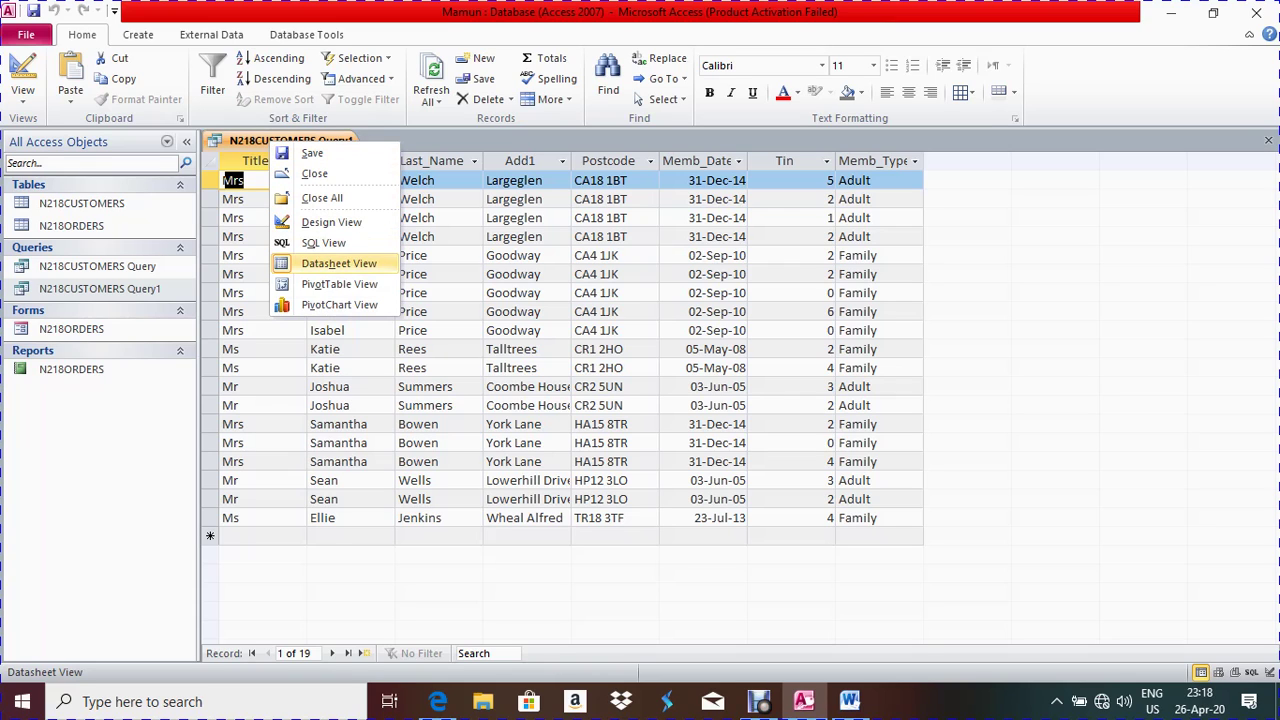
left_click(331, 222)
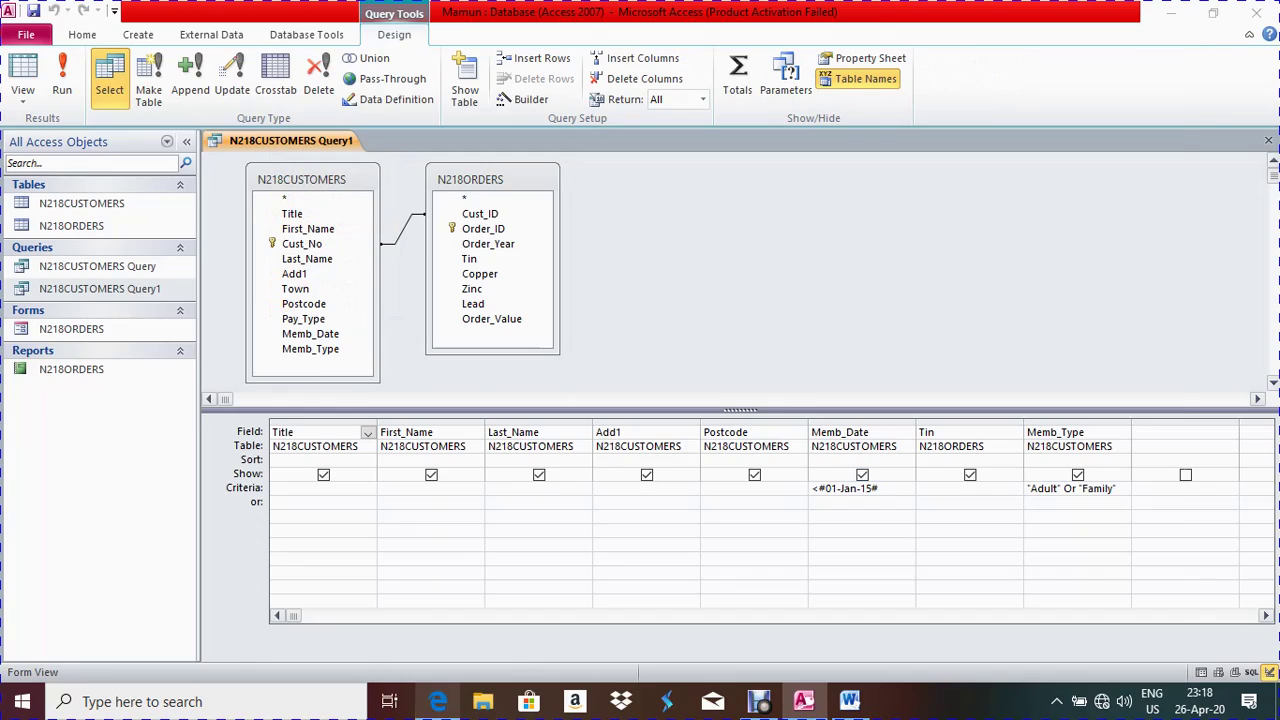
left_click(438, 701)
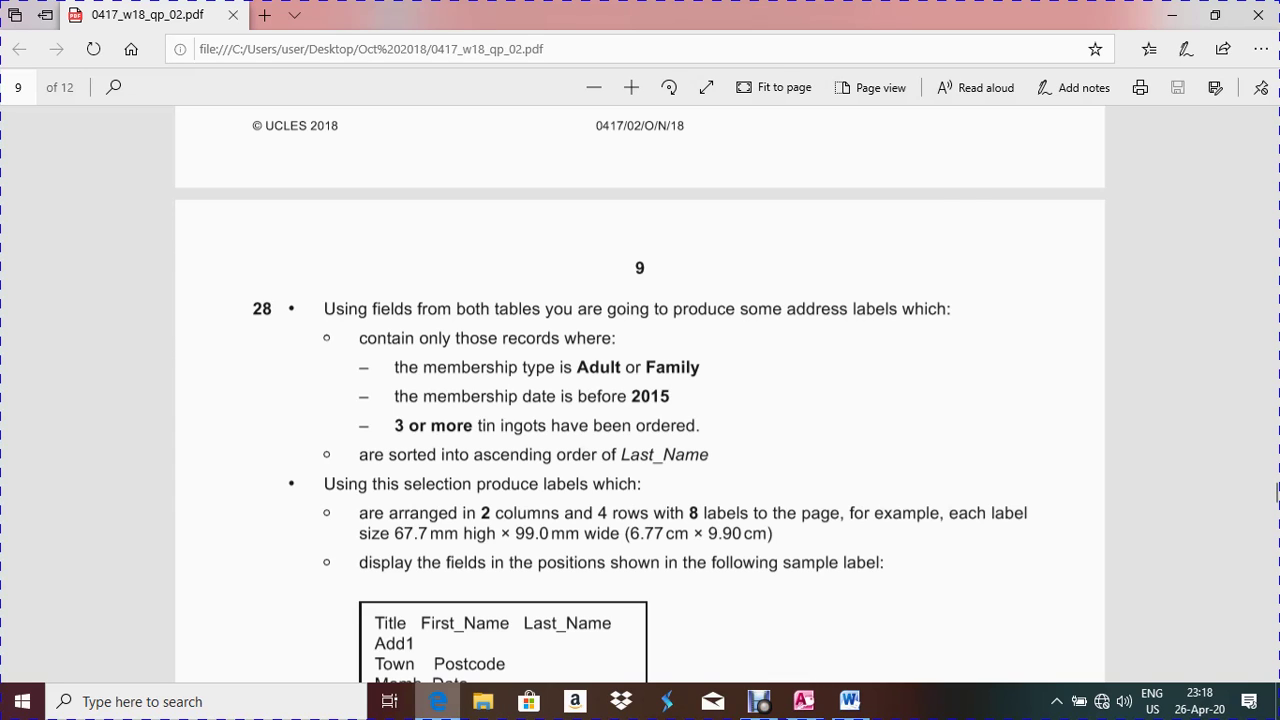
key("alt+Tab")
Add a >=3 criterion on Tin and run the query, leaving 7 records
left_click(940, 488)
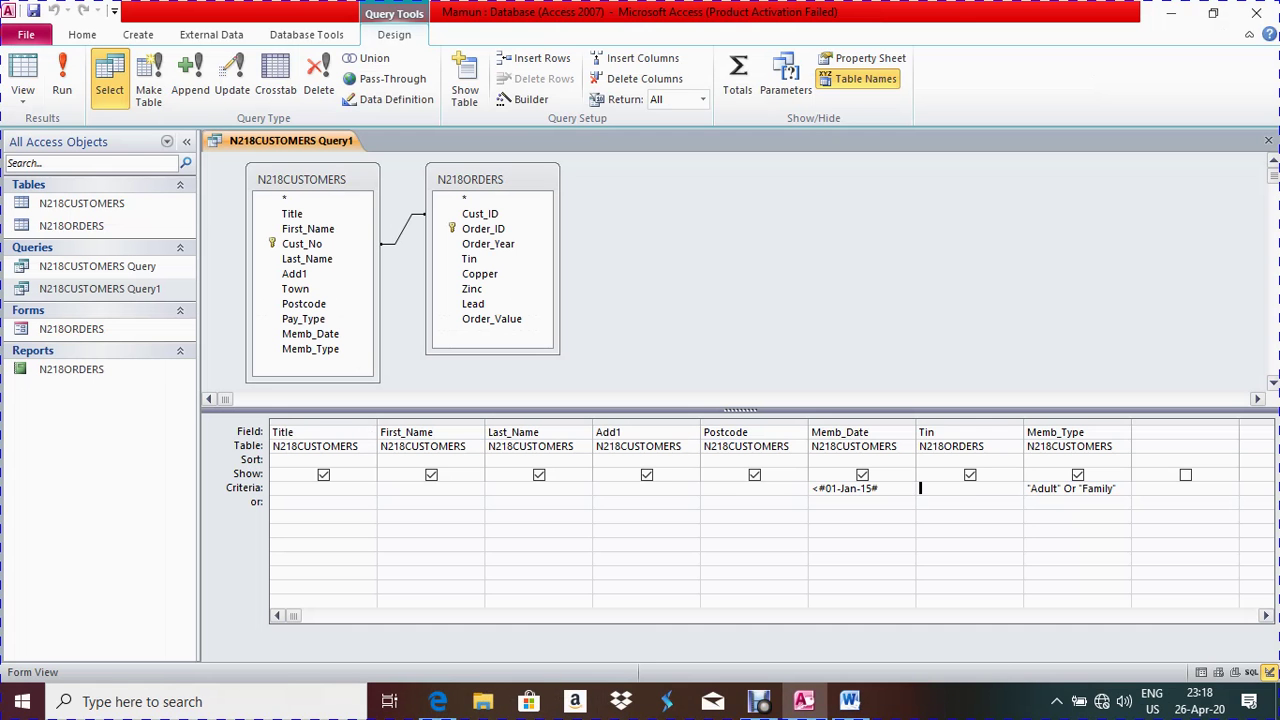
type("> =3")
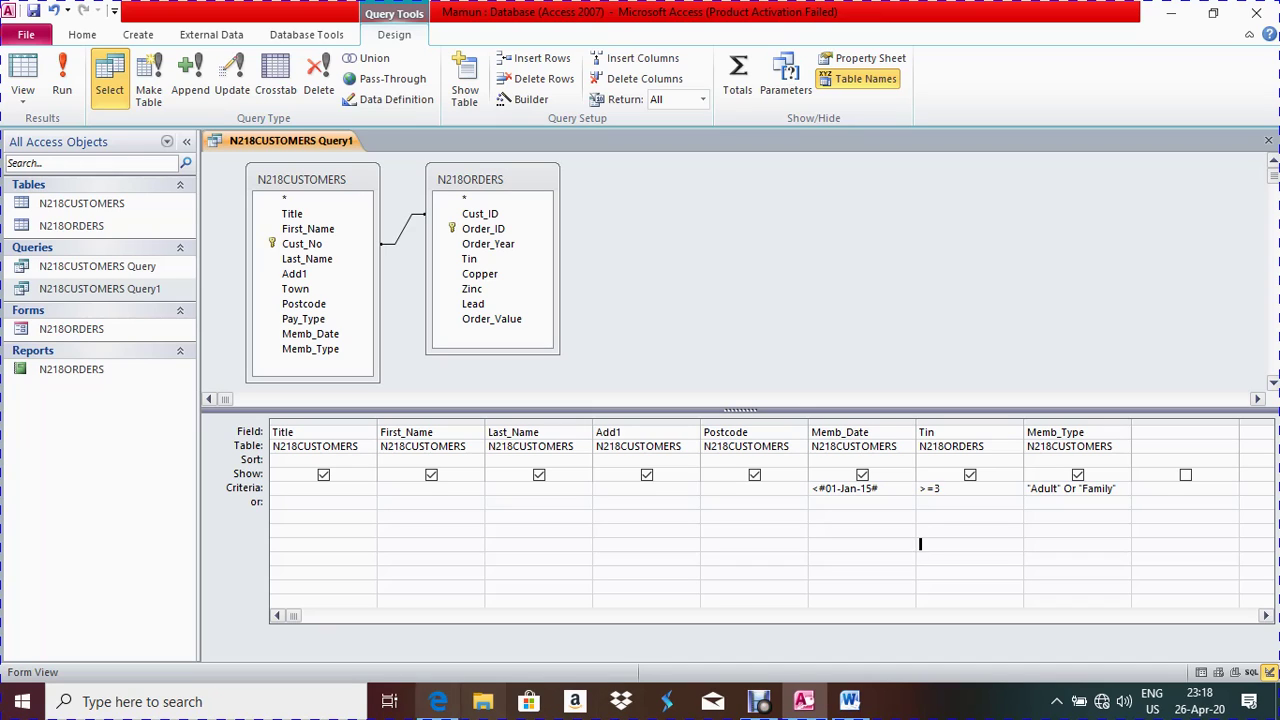
left_click(437, 701)
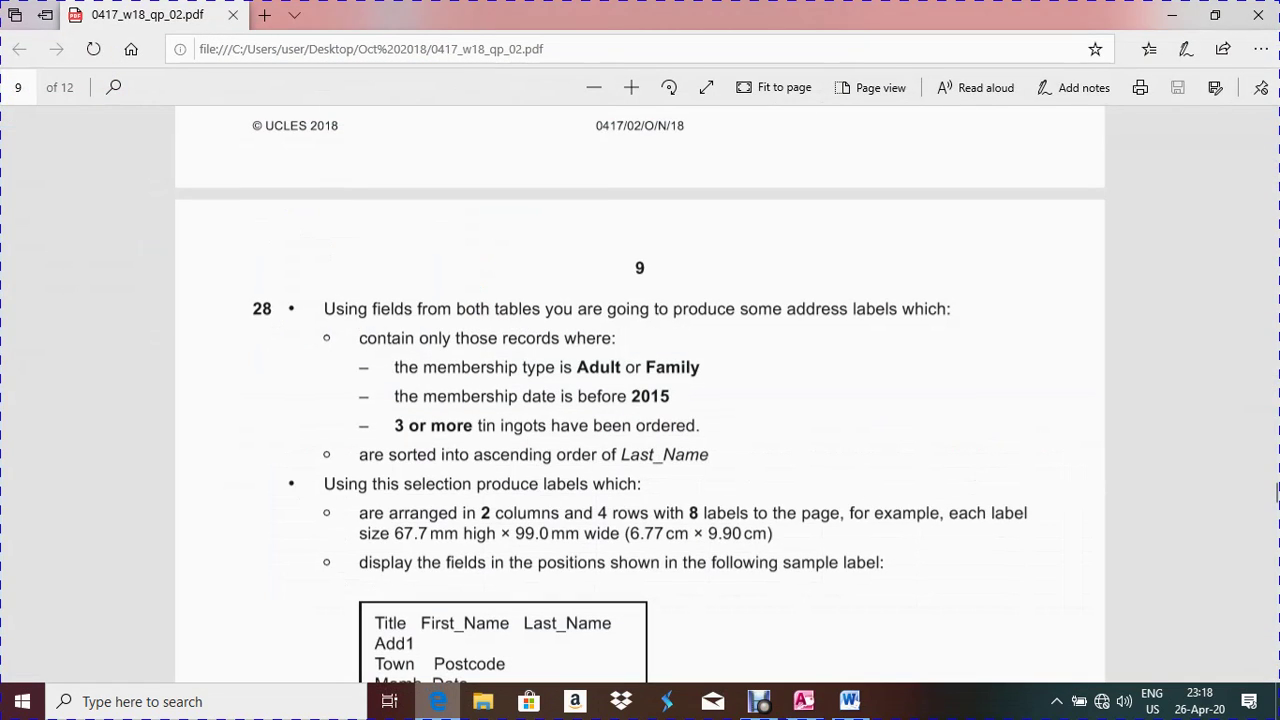
key("alt+Tab")
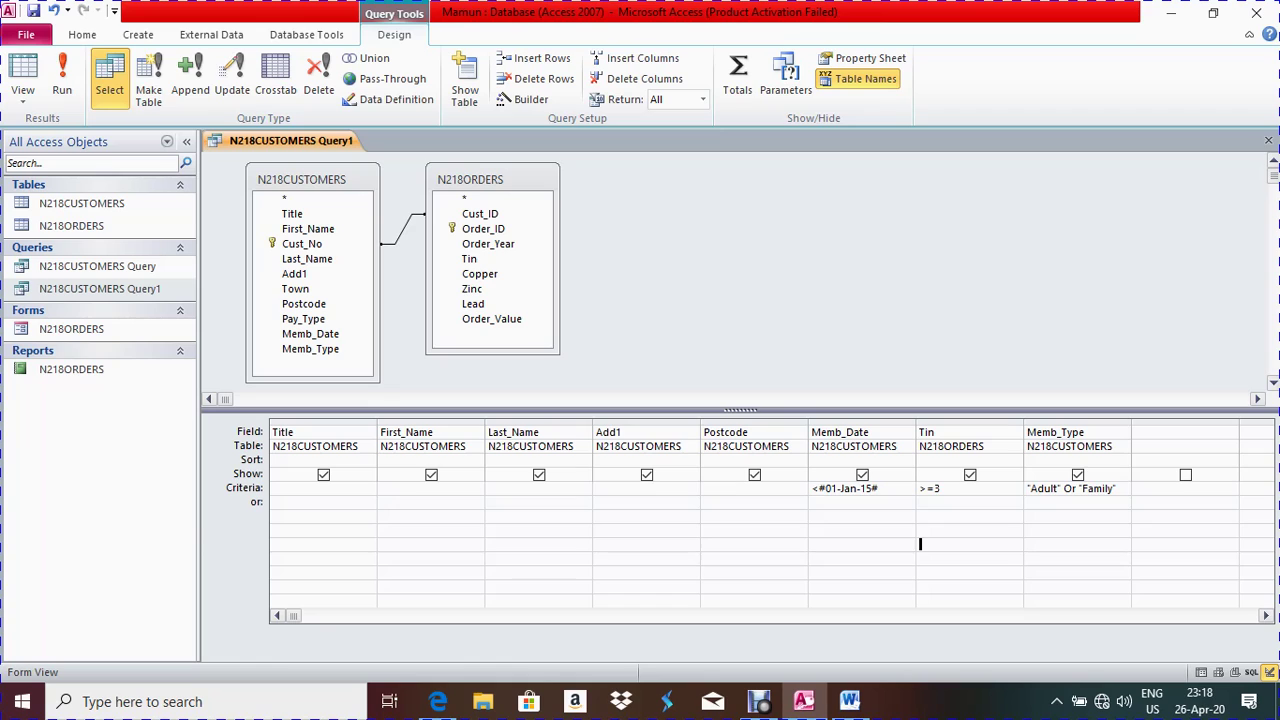
left_click(62, 85)
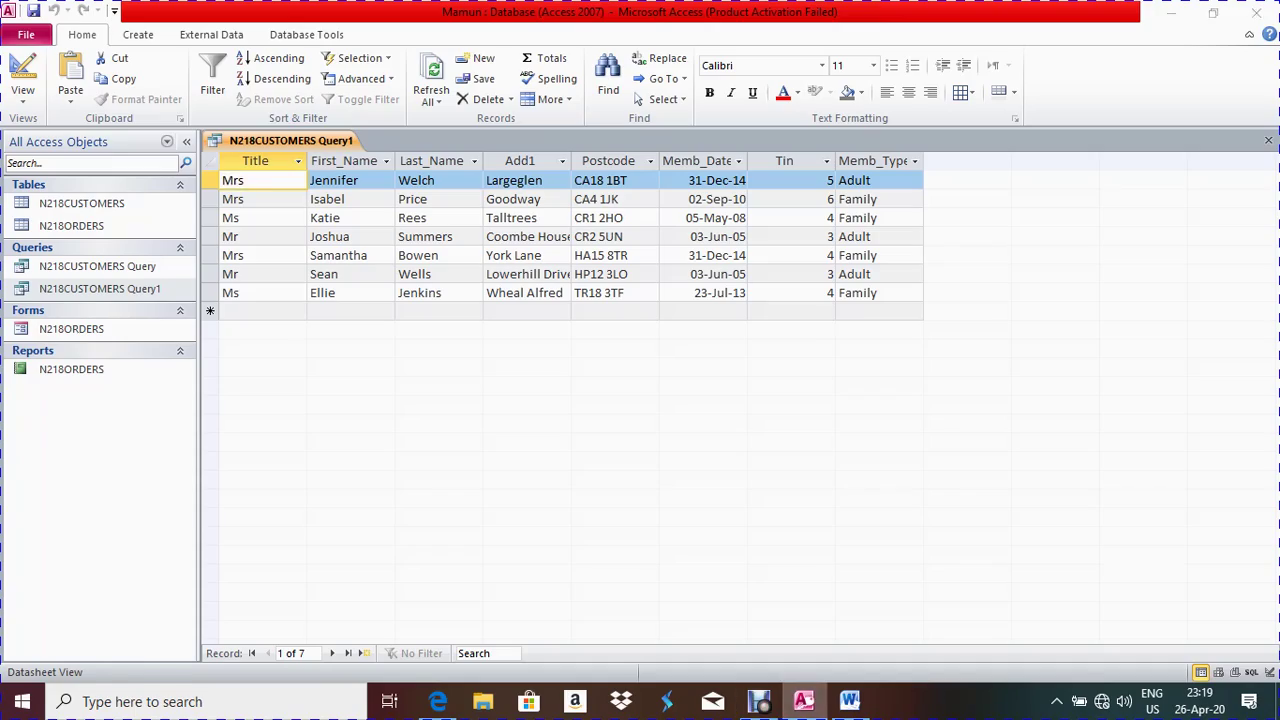
key("super+d")
key("super+d")
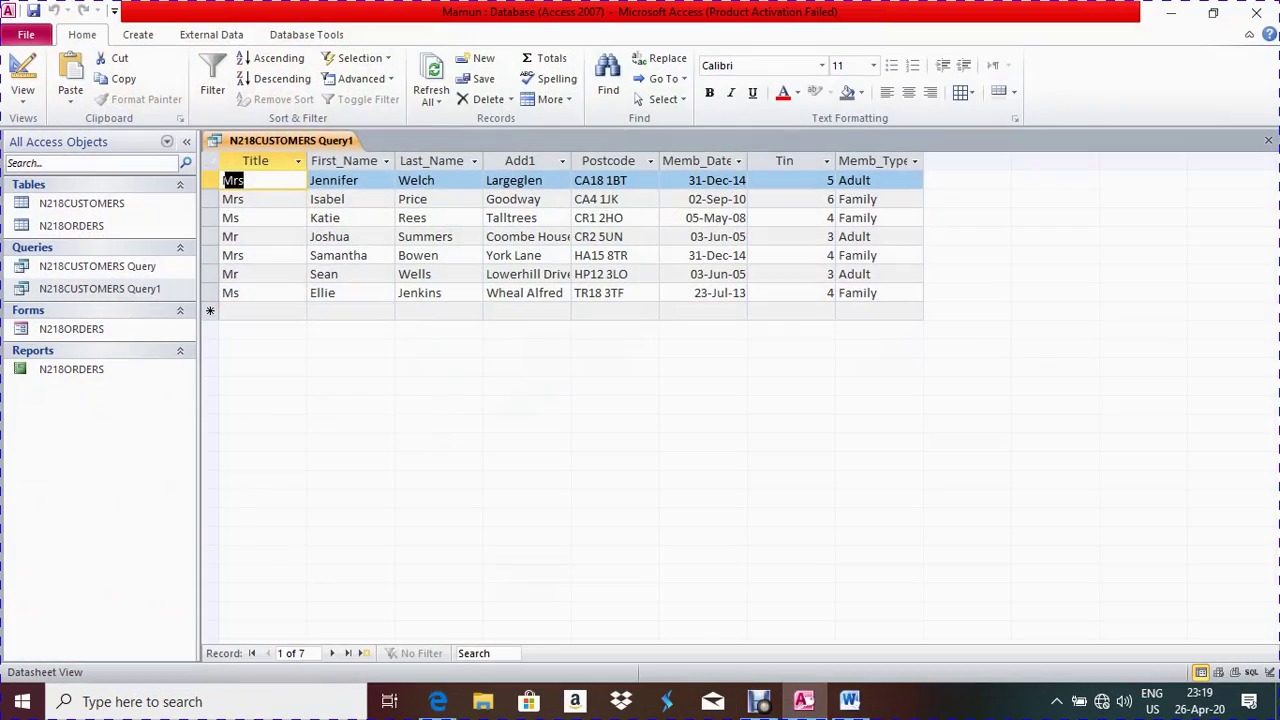
Compare the 7 query results against question 28's criteria, then close the datasheet
key("alt+Tab")
scroll(1277, 420, "up", 15)
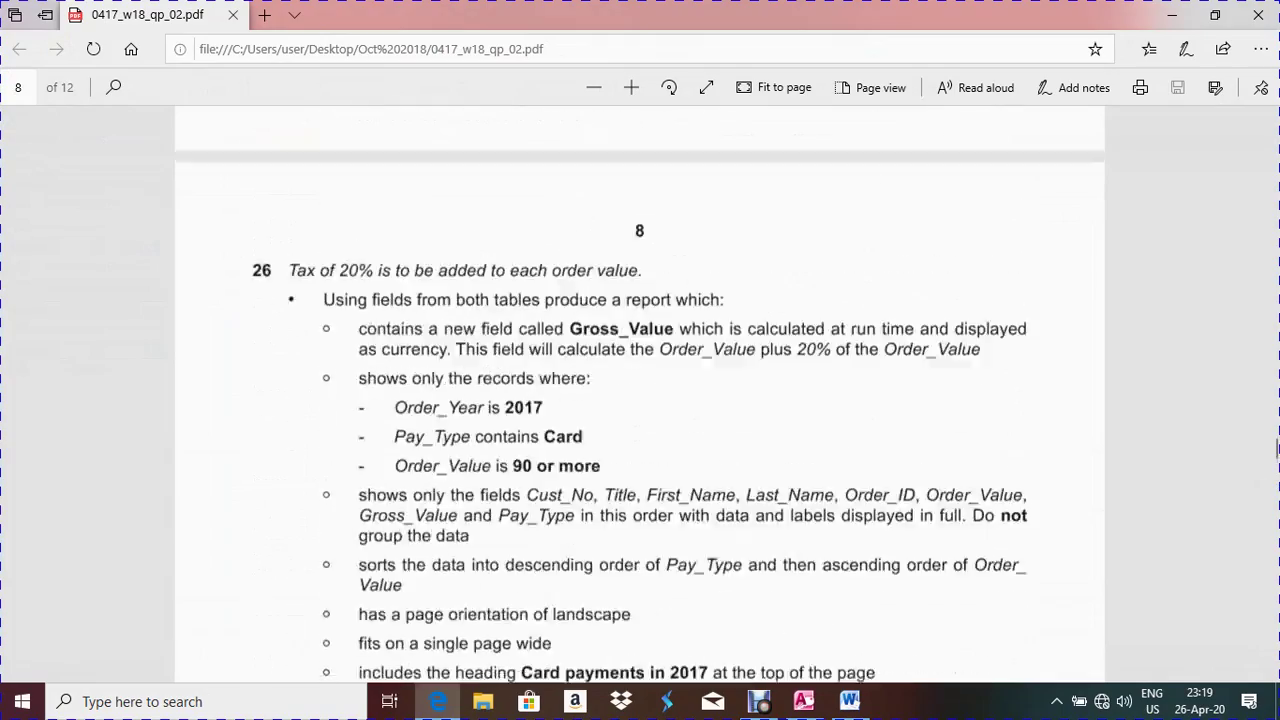
scroll(1277, 420, "up", 10)
scroll(1277, 403, "down", 4)
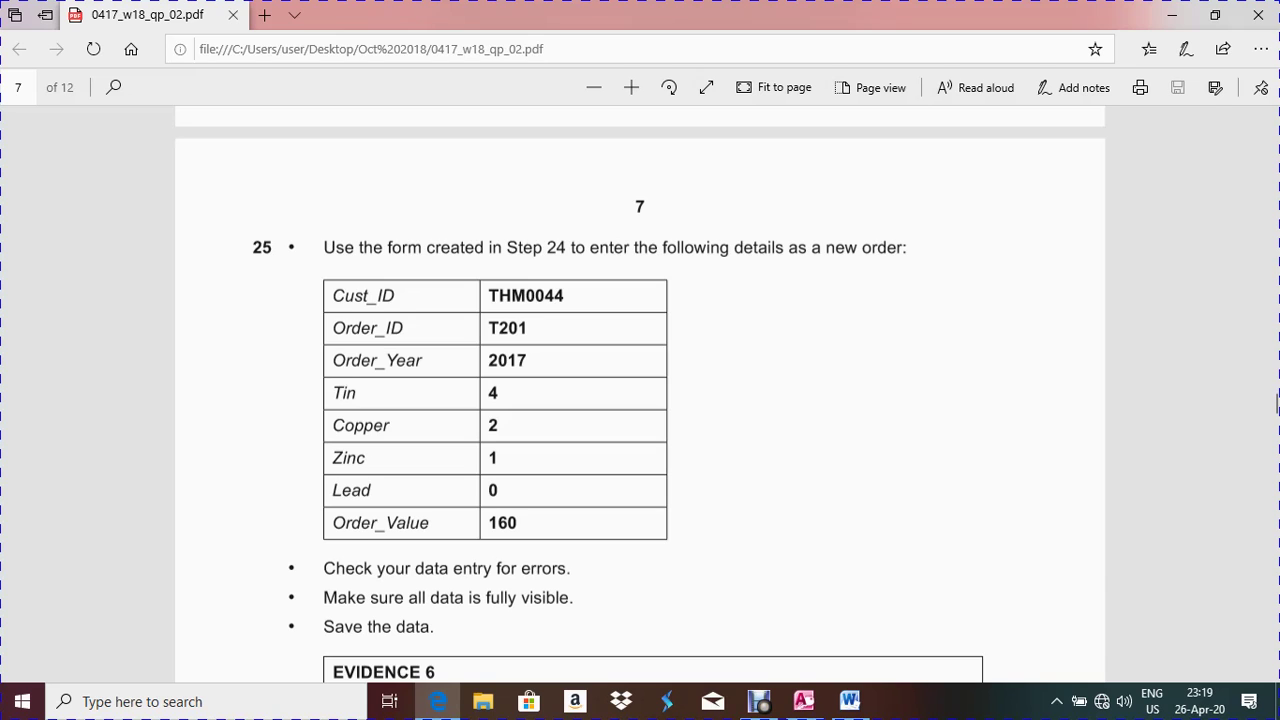
key("alt+Tab")
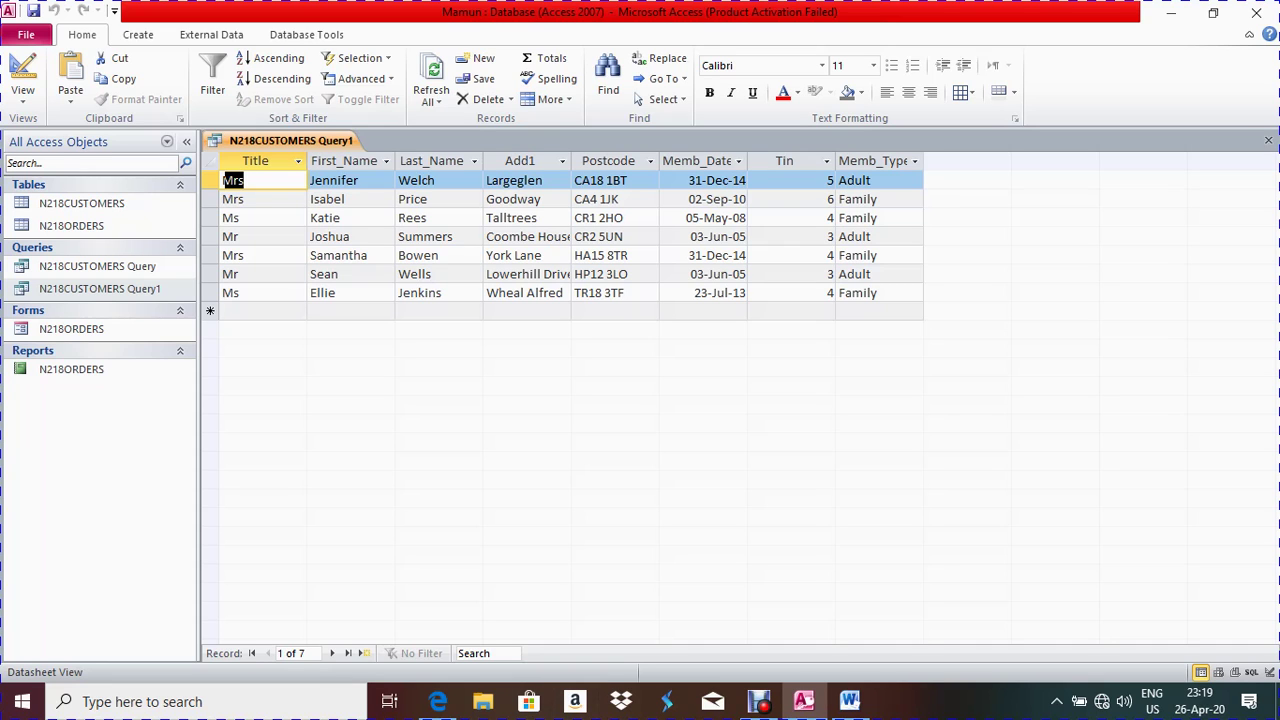
key("alt+Tab")
left_click_drag(1277, 403, 1277, 454)
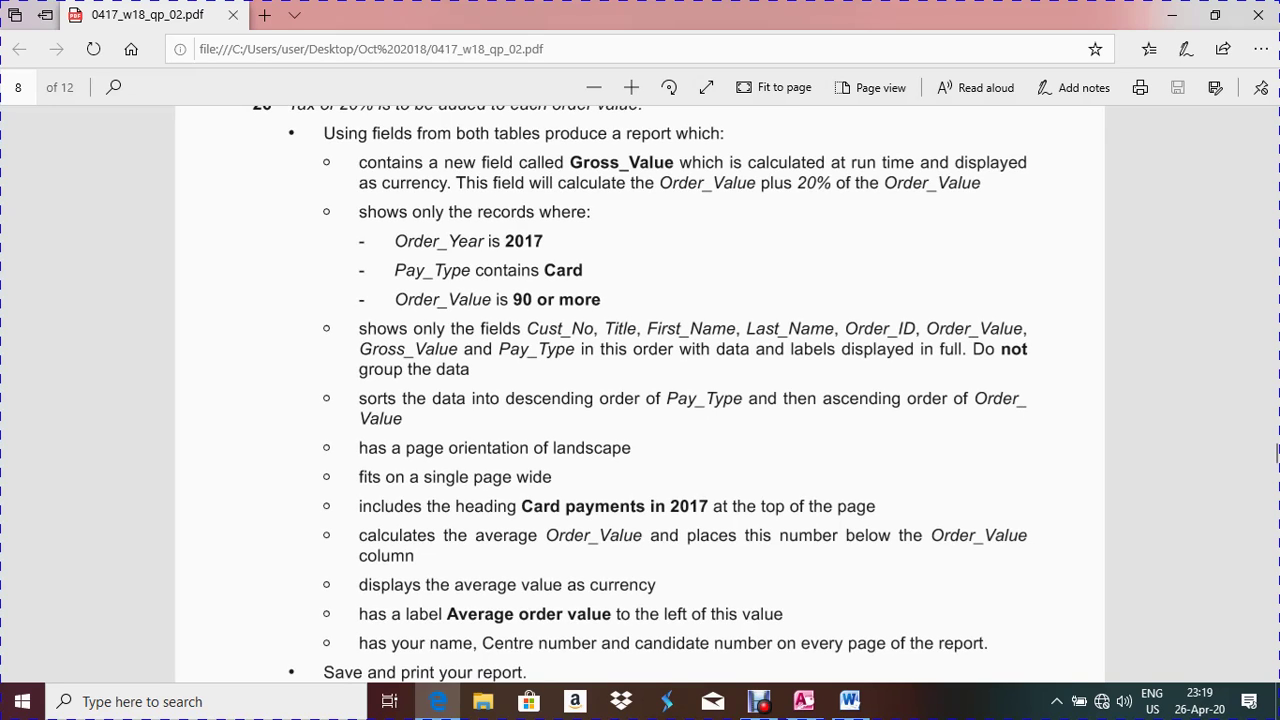
key("alt+Tab")
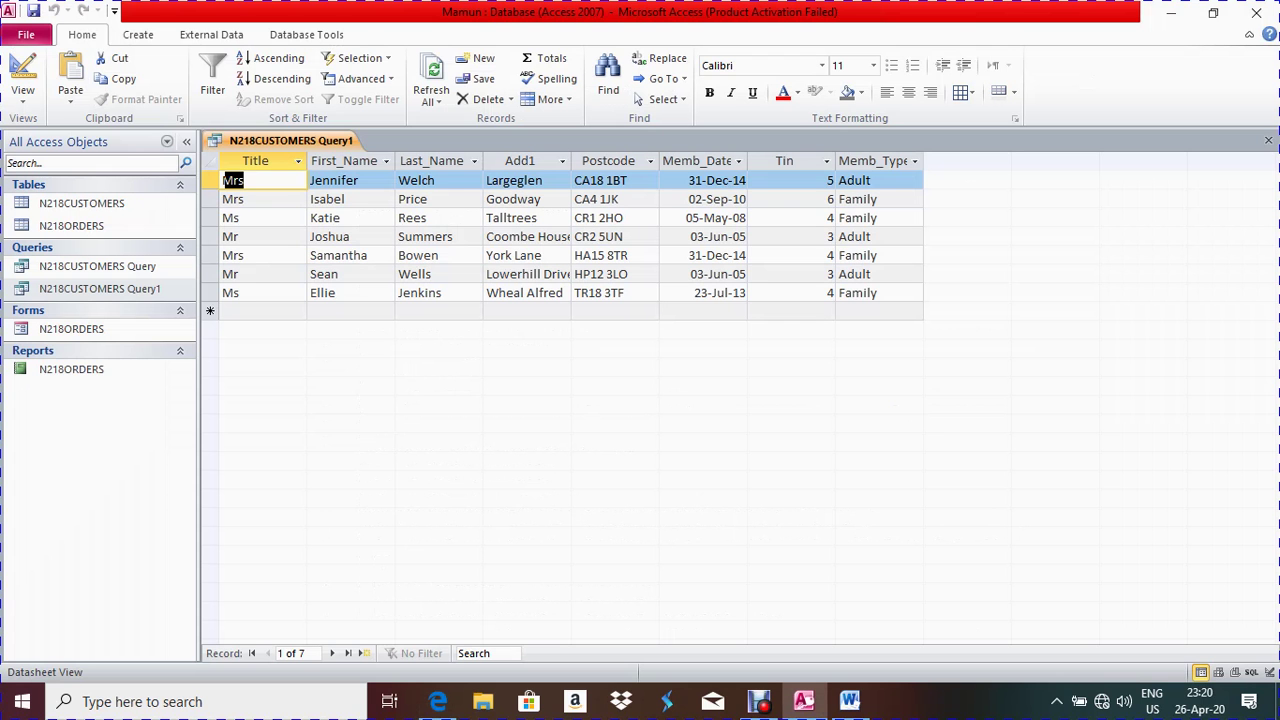
key("alt+Tab")
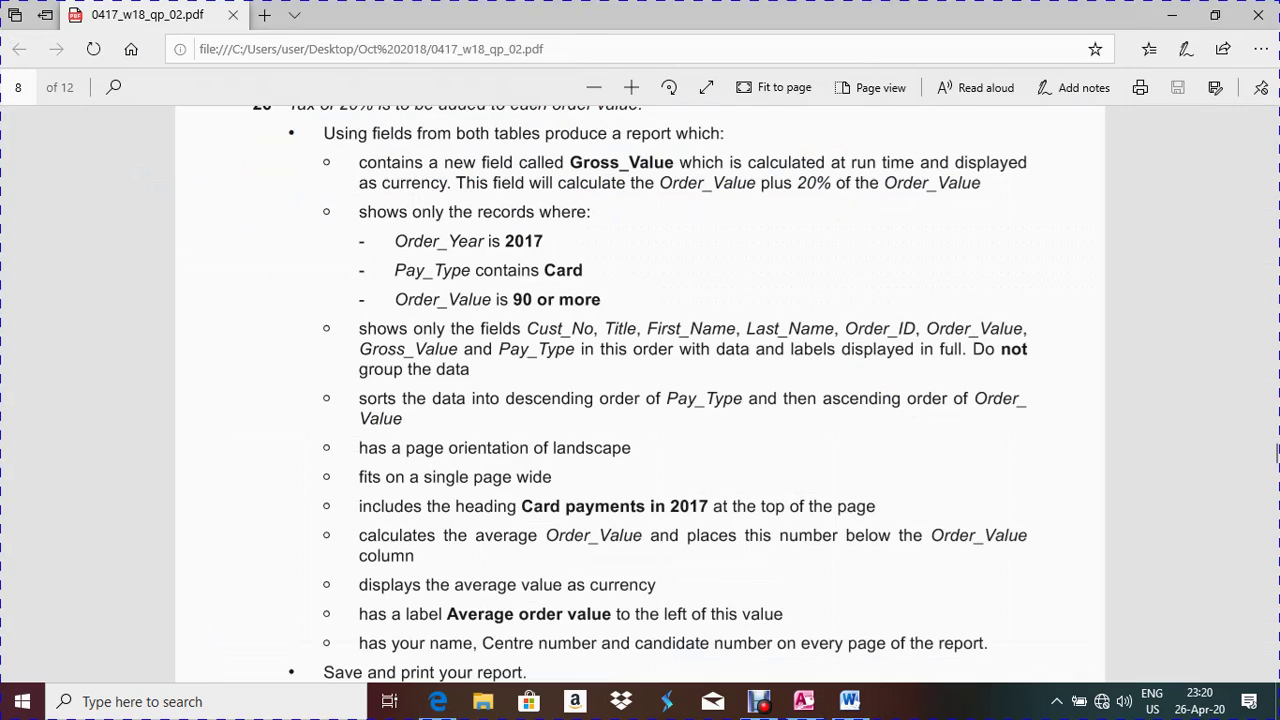
key("alt+Tab")
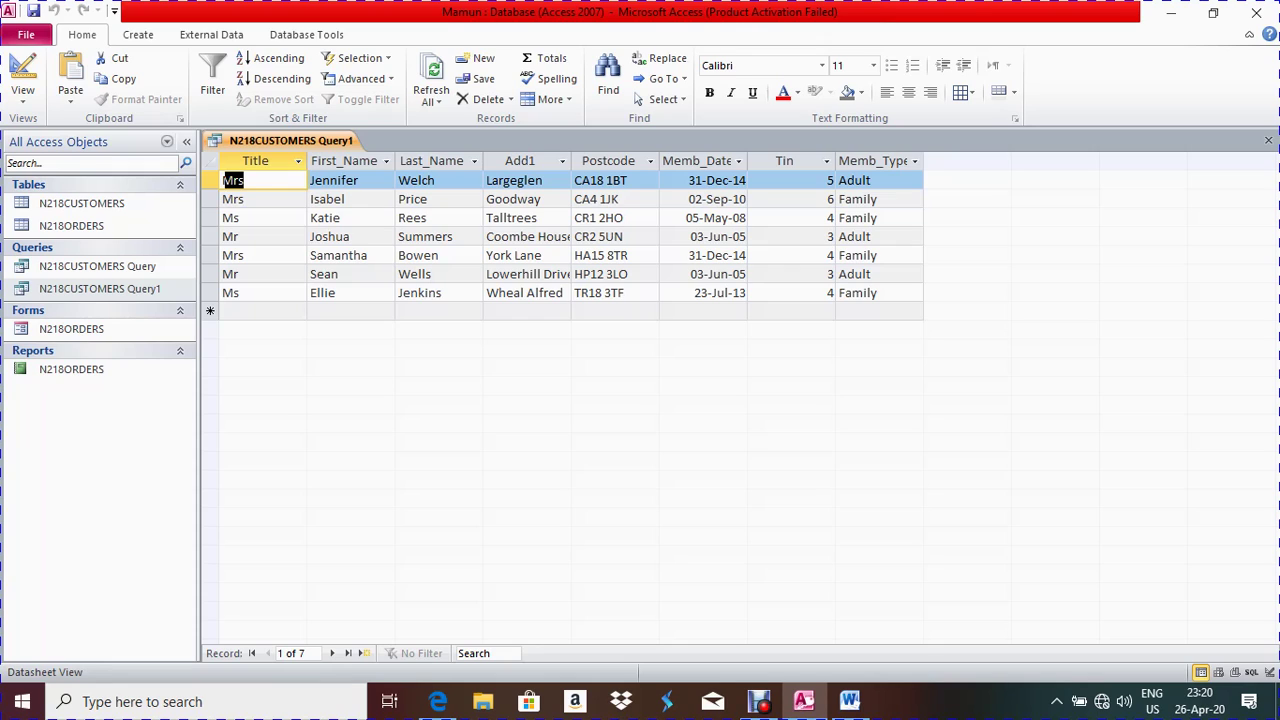
key("ctrl+w")
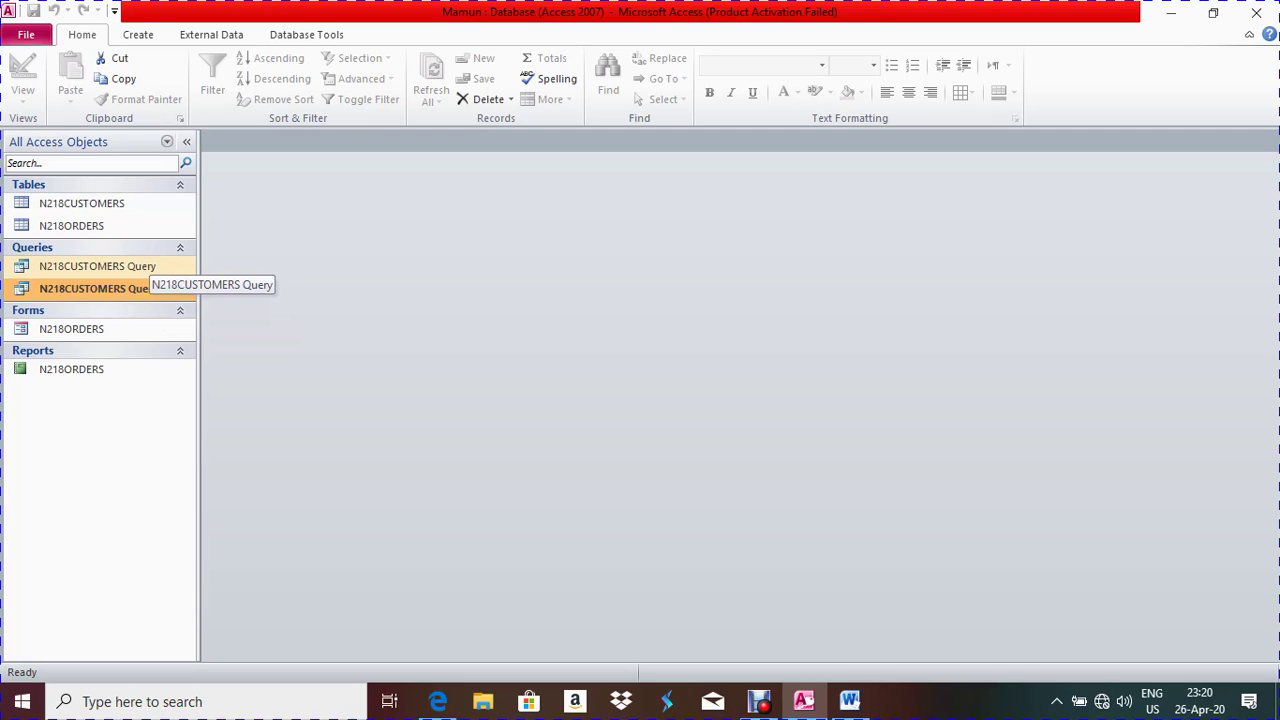
Start the Label Wizard with N218CUSTOMERS Query1 as the source
left_click(100, 288)
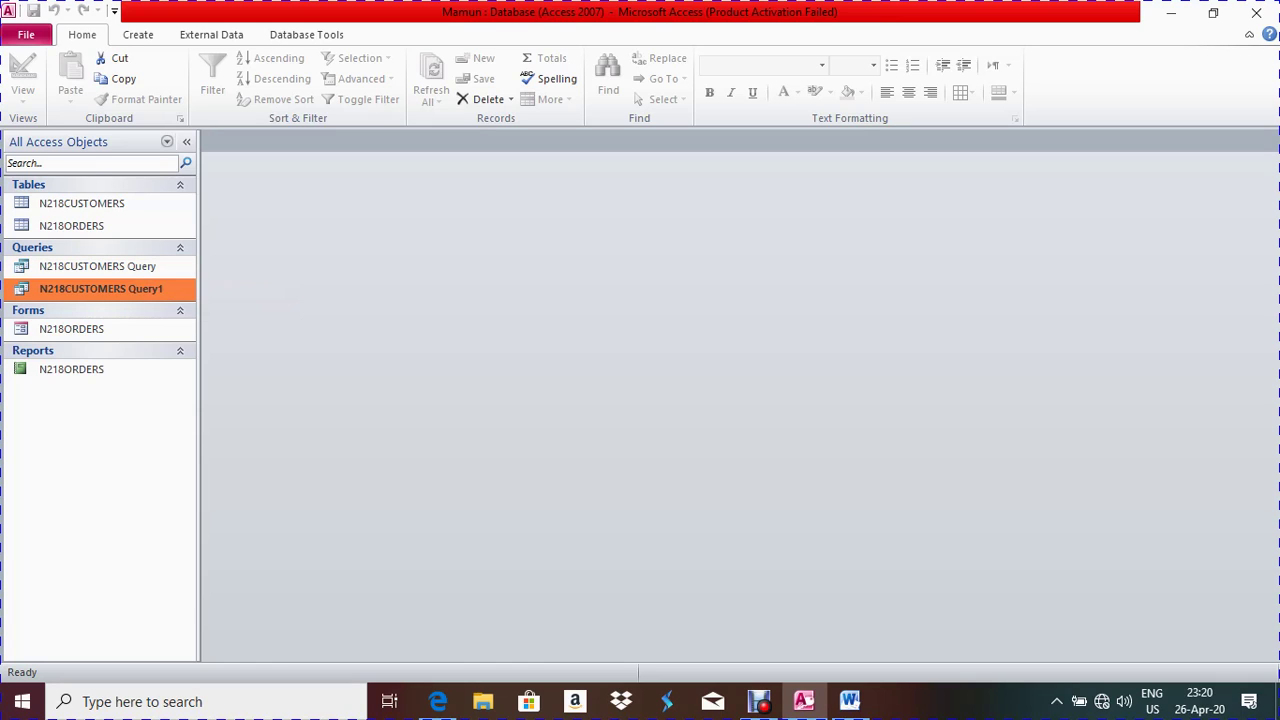
left_click(138, 34)
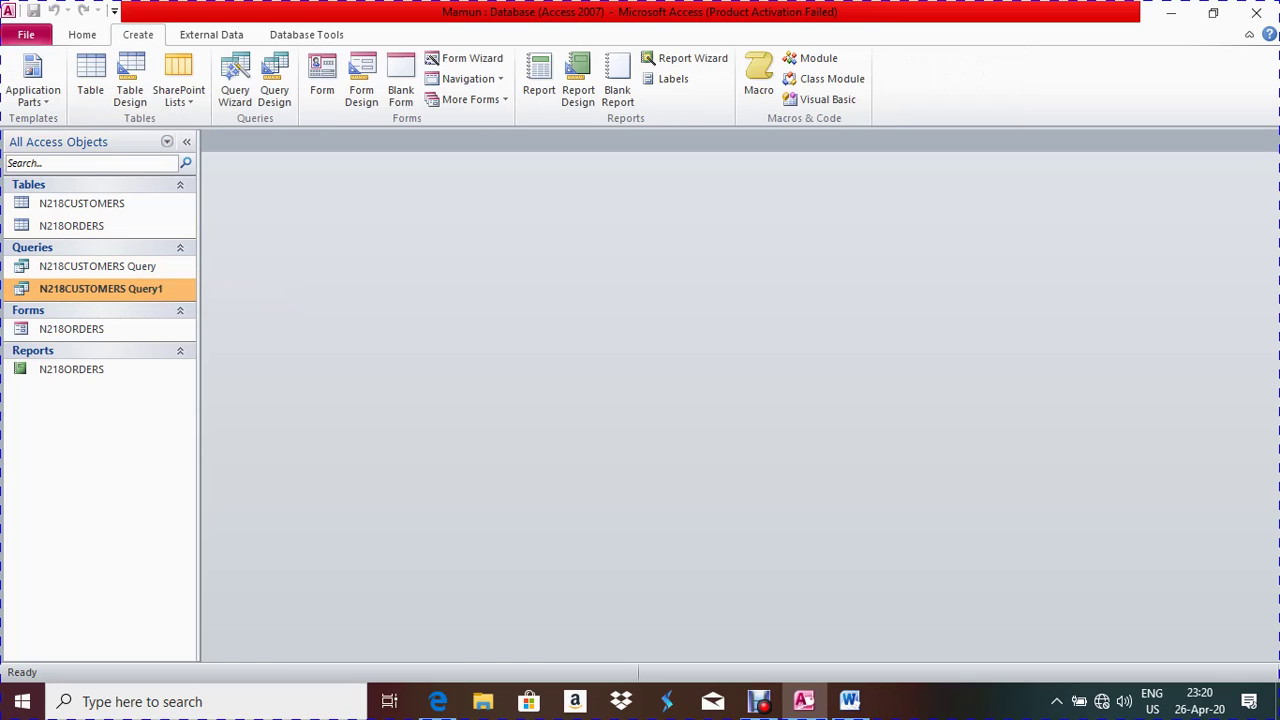
left_click(668, 78)
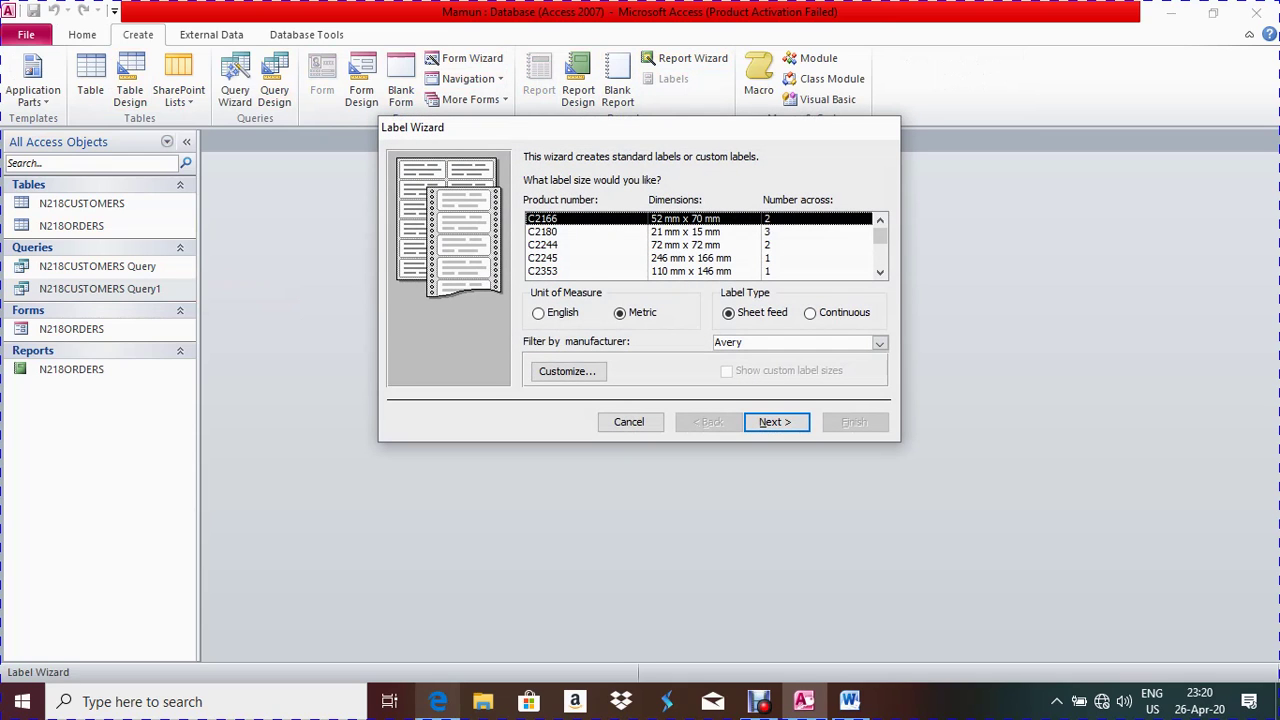
Find the required 67.7 mm × 99.0 mm label size in the exam paper
key("alt+Tab")
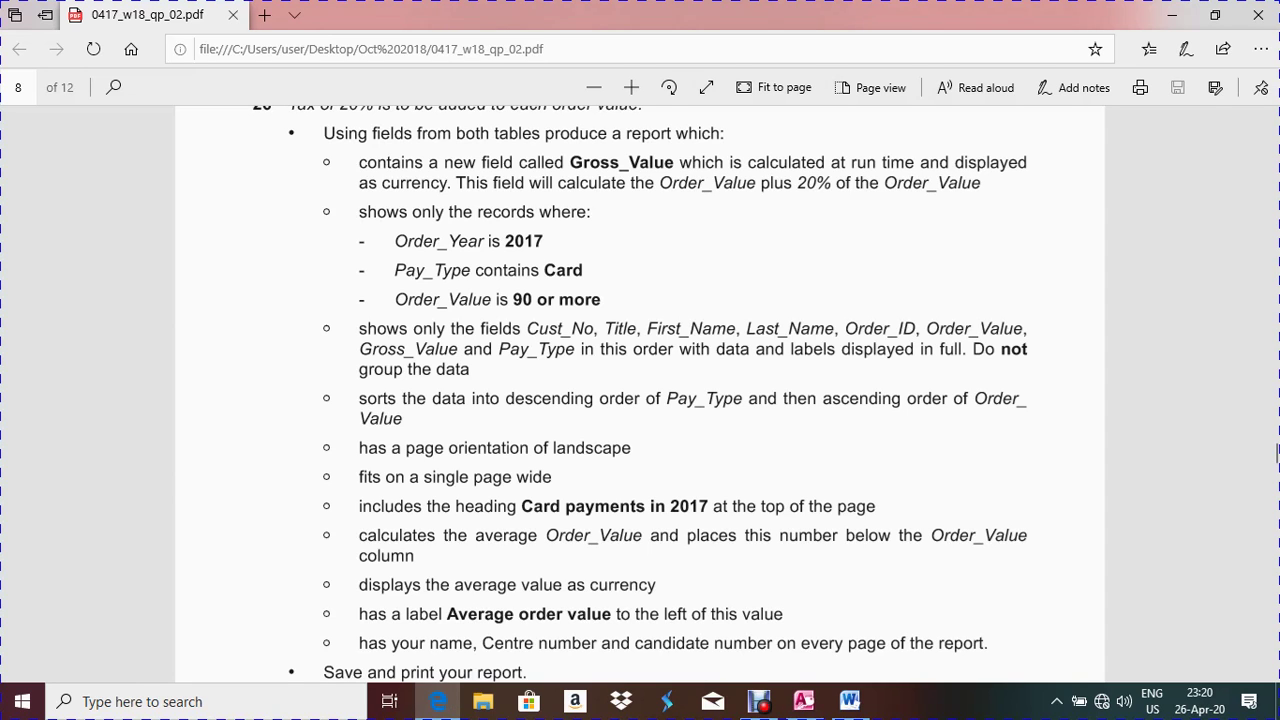
left_click_drag(1277, 453, 1277, 492)
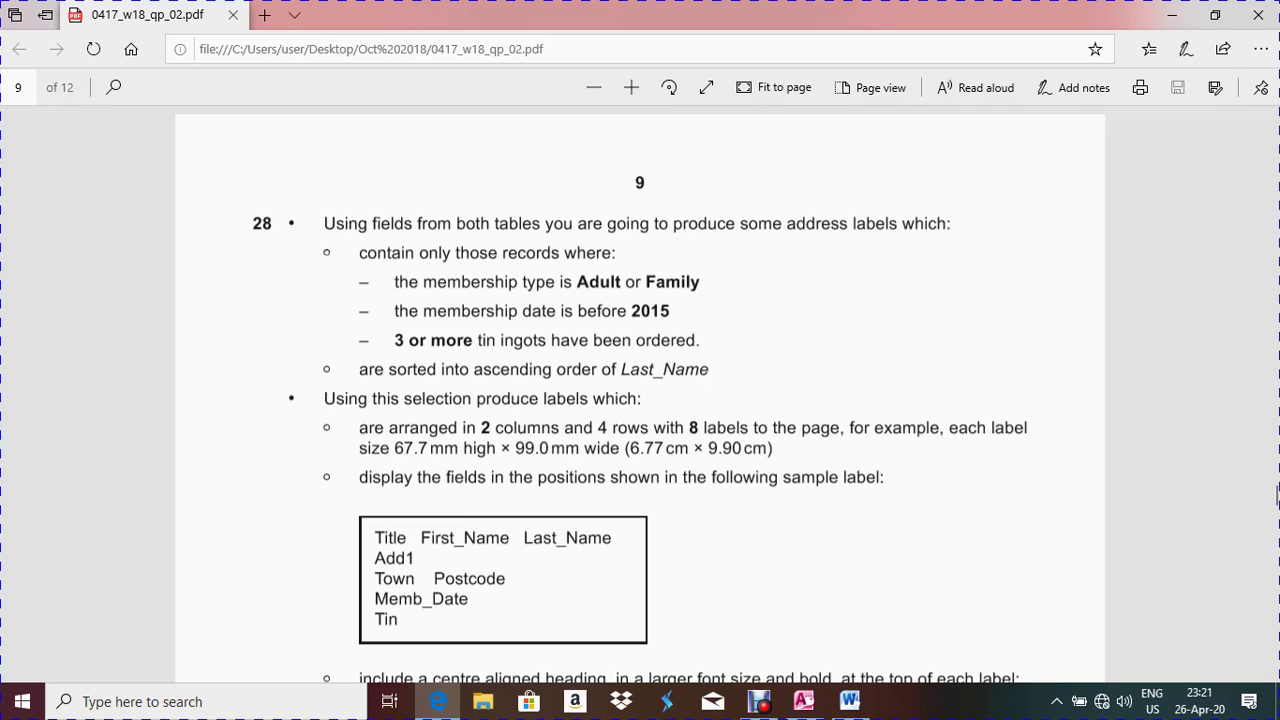
left_click_drag(940, 427, 624, 448)
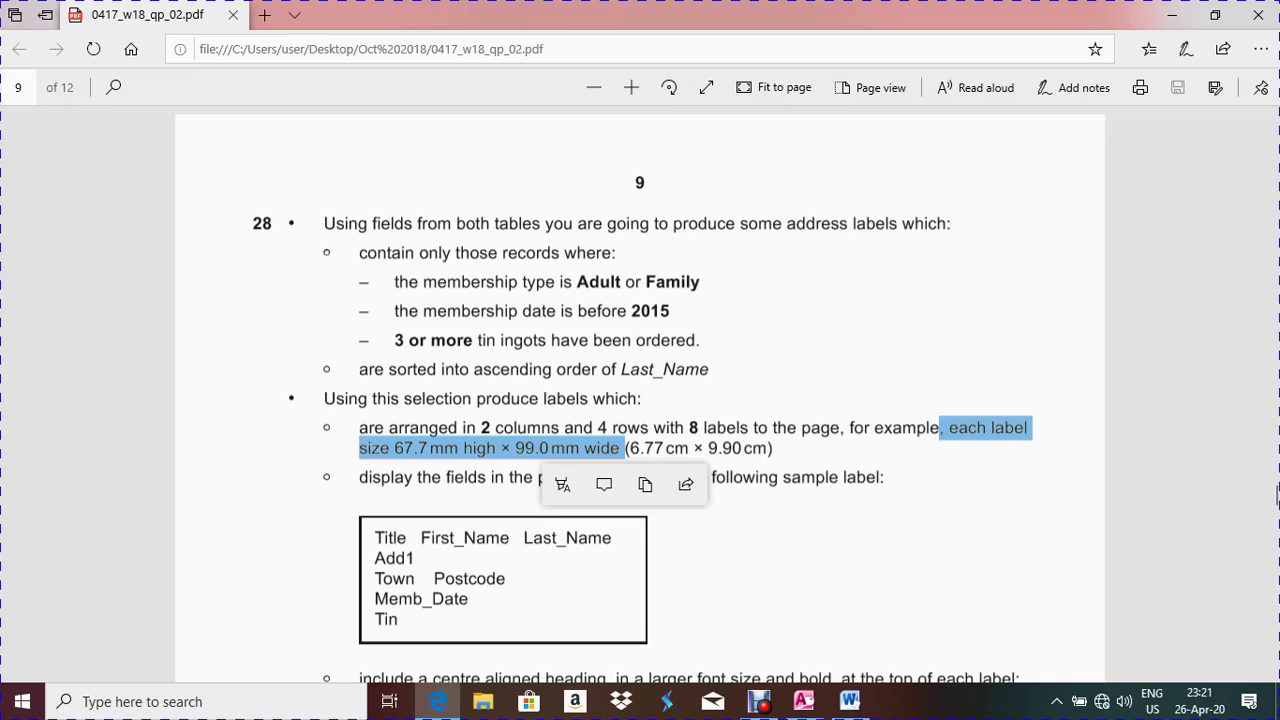
left_click_drag(672, 448, 629, 448)
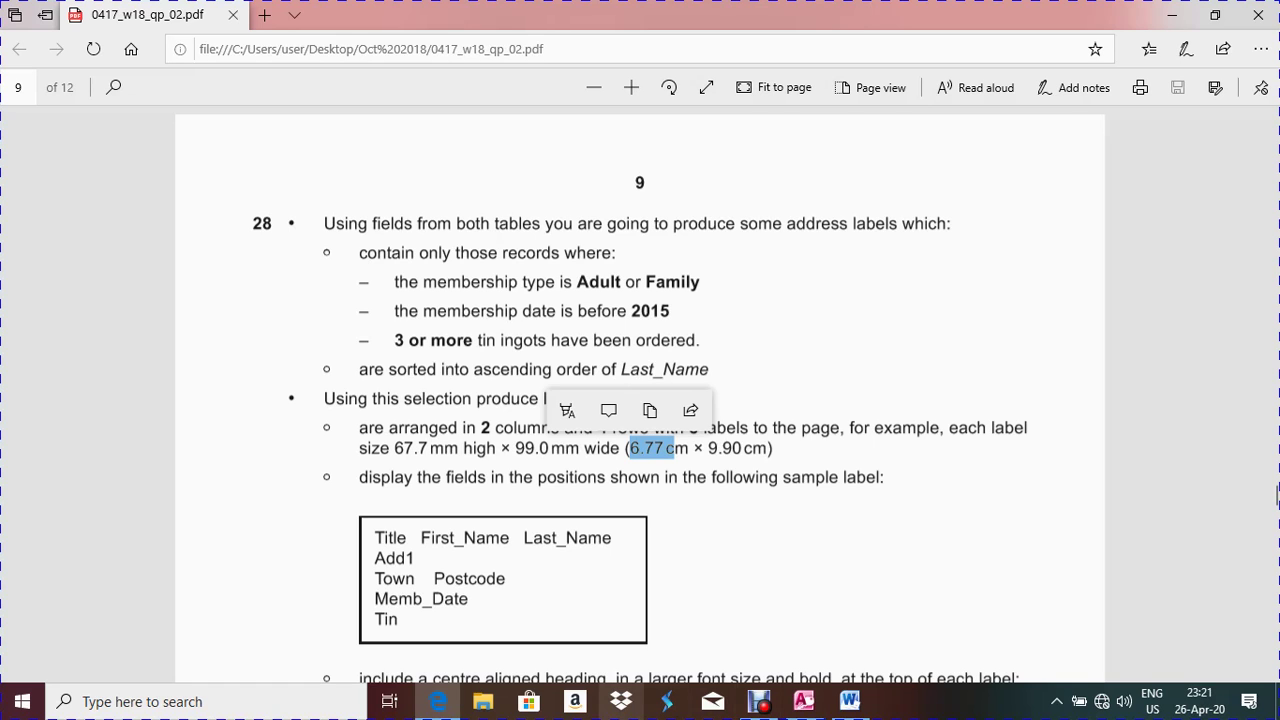
Restart the Label Wizard and begin a new custom label definition
key("alt+Tab")
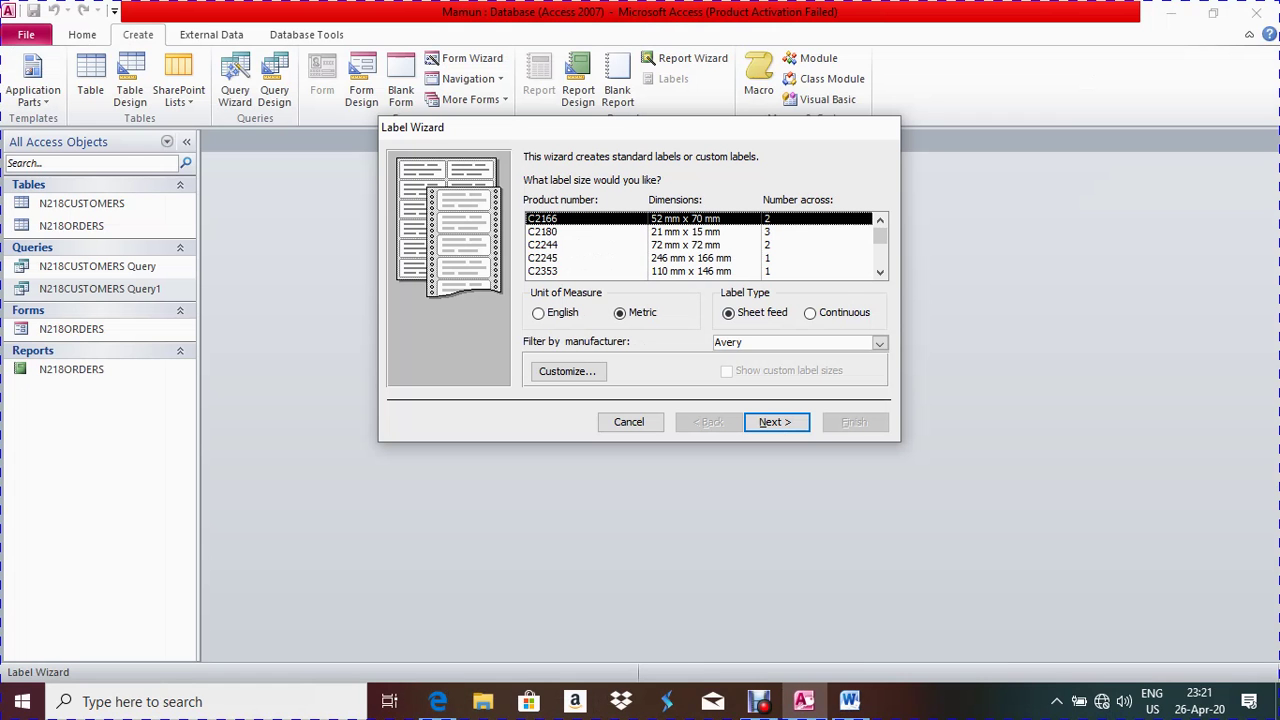
left_click(629, 422)
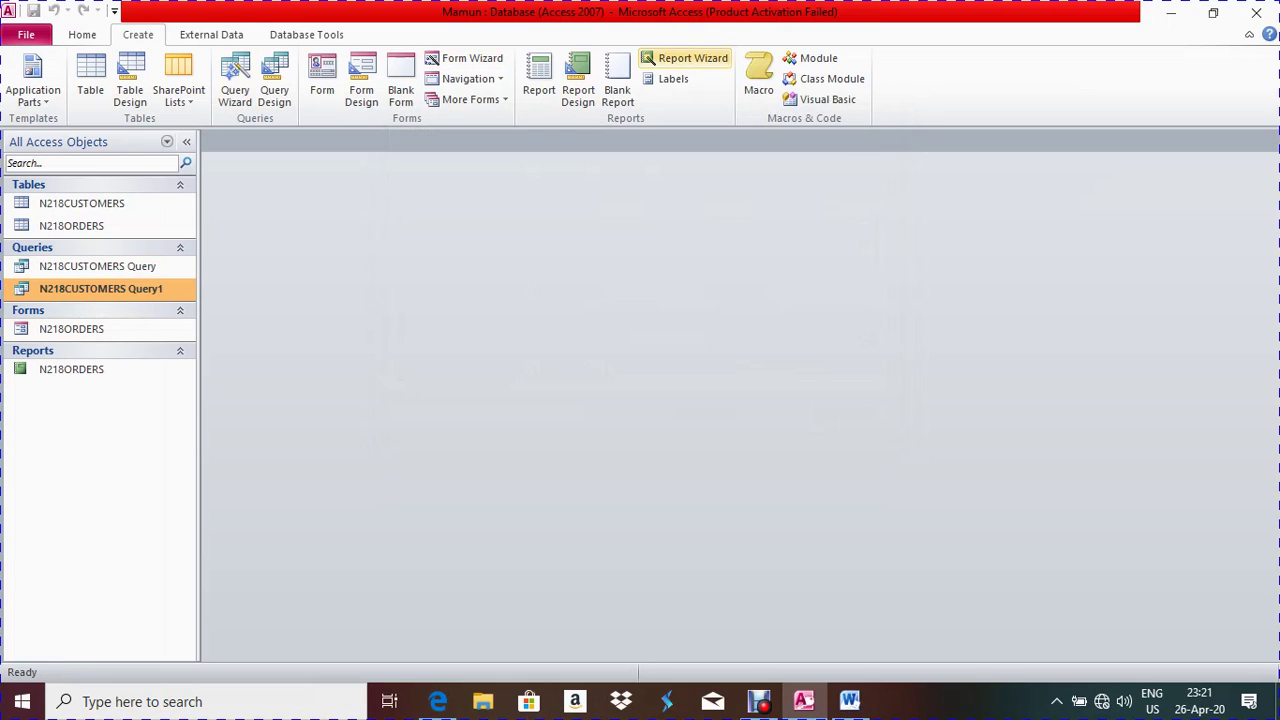
left_click(668, 79)
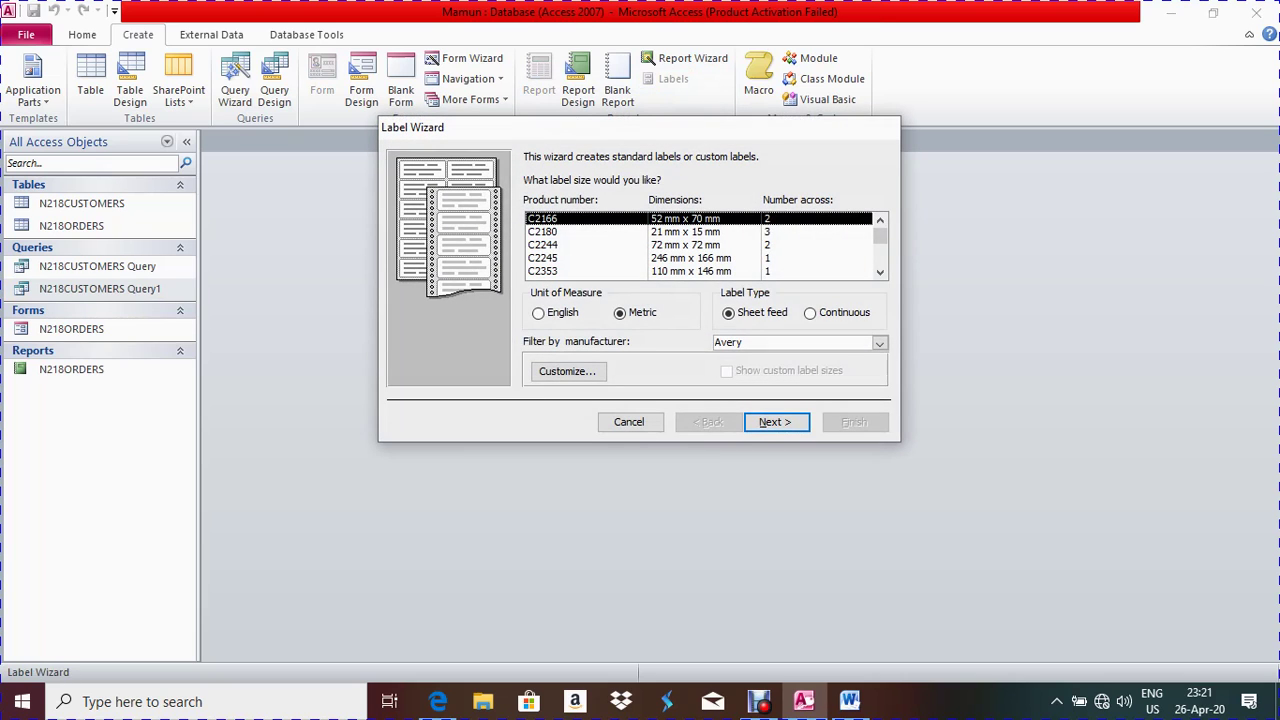
left_click(567, 371)
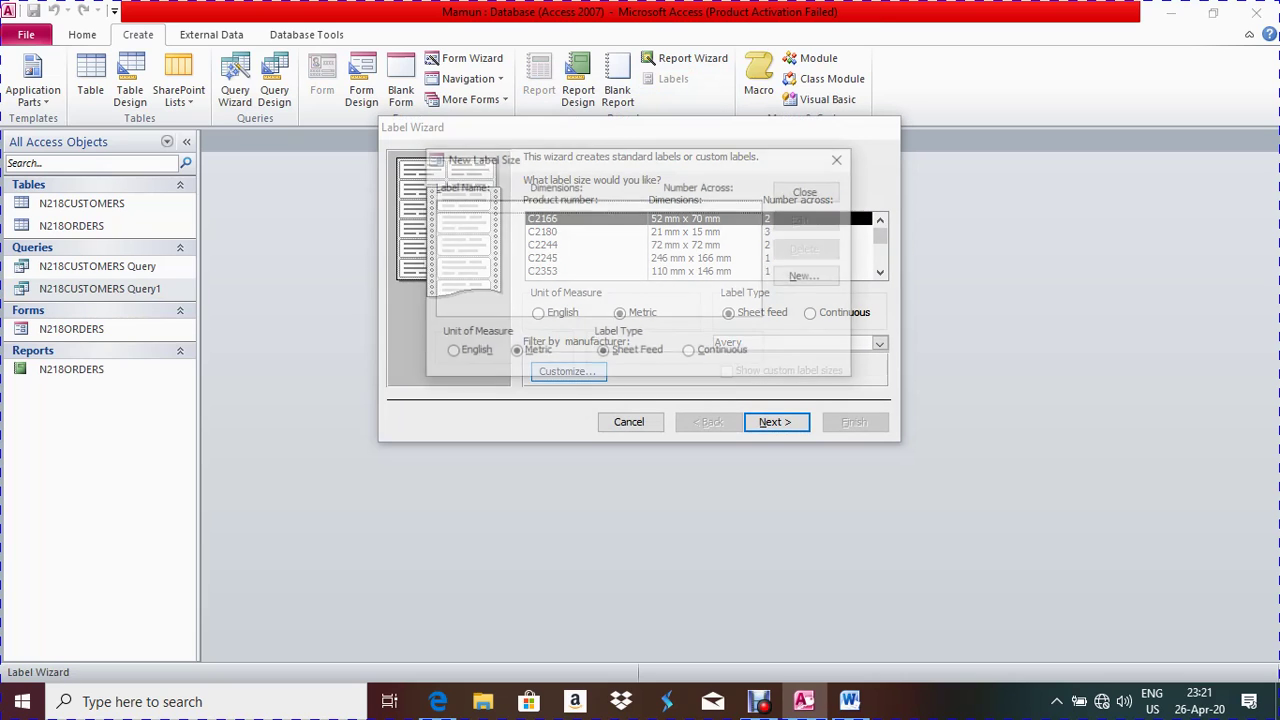
left_click(808, 276)
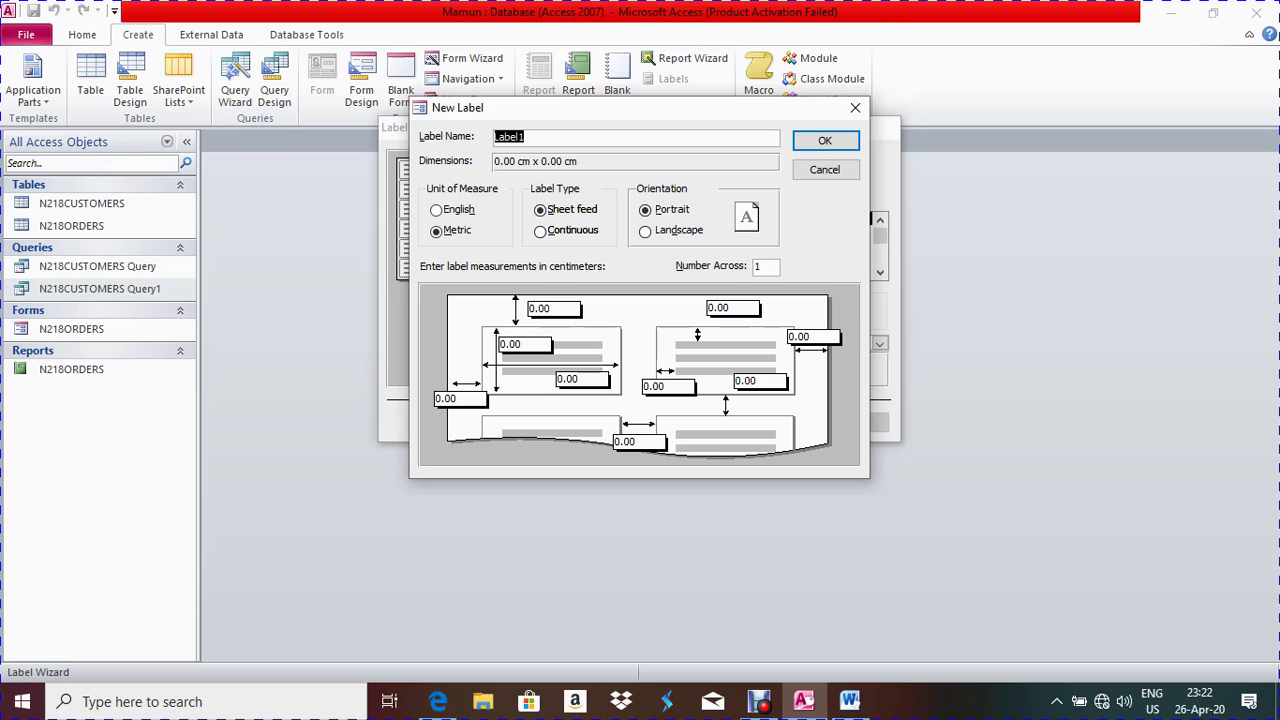
left_click(437, 701)
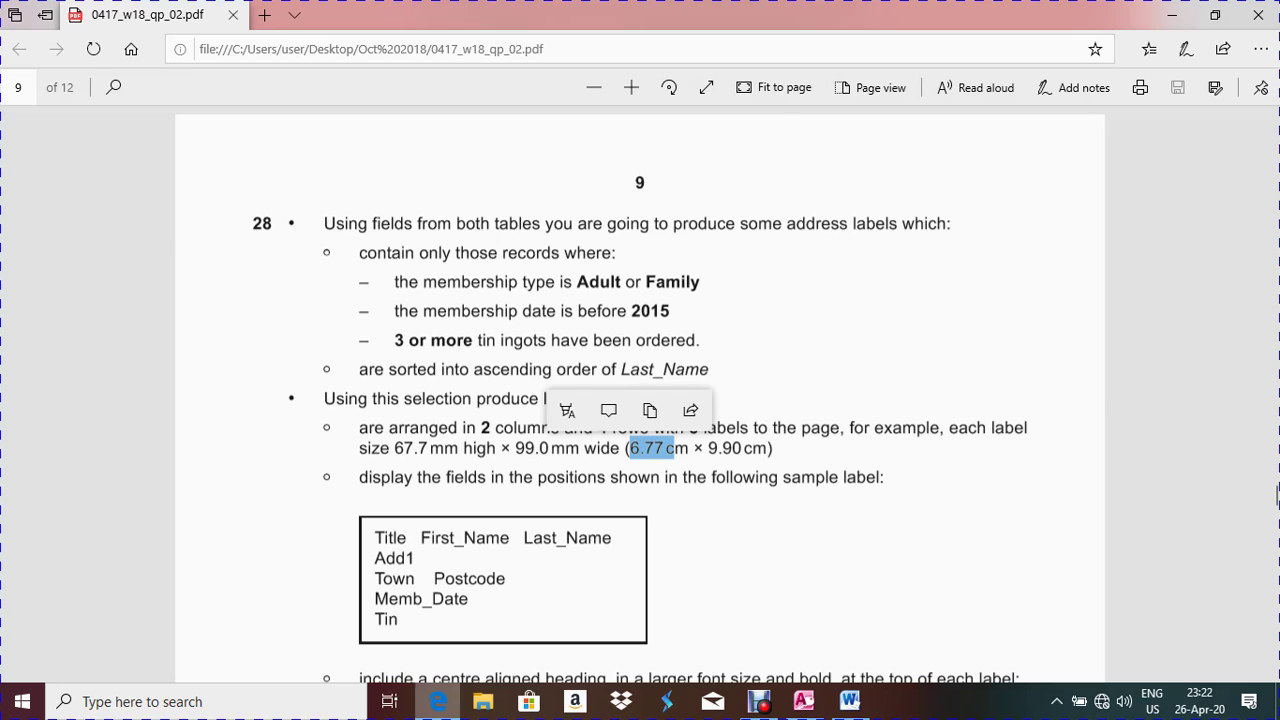
key("alt+Tab")
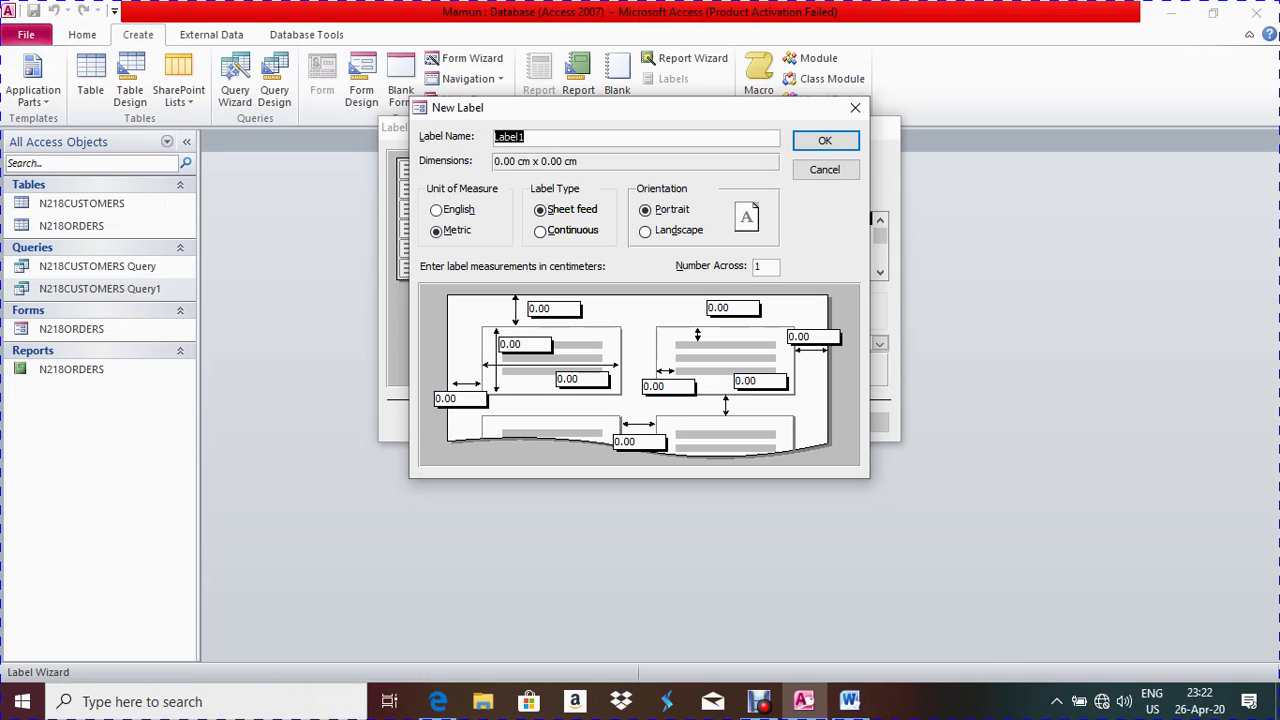
Set the custom label height to 6.77 cm and width to 9.90 cm
left_click(520, 343)
double_click(510, 343)
key("BackSpace")
left_click(438, 701)
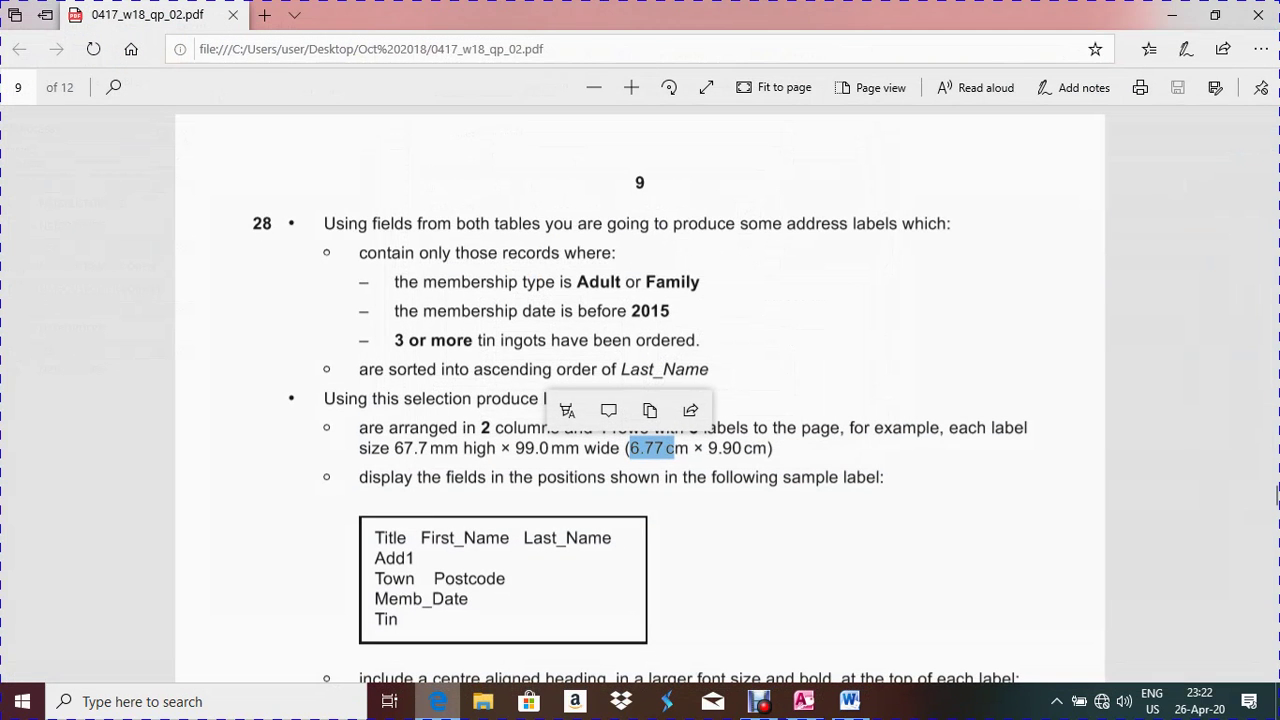
key("alt+Tab")
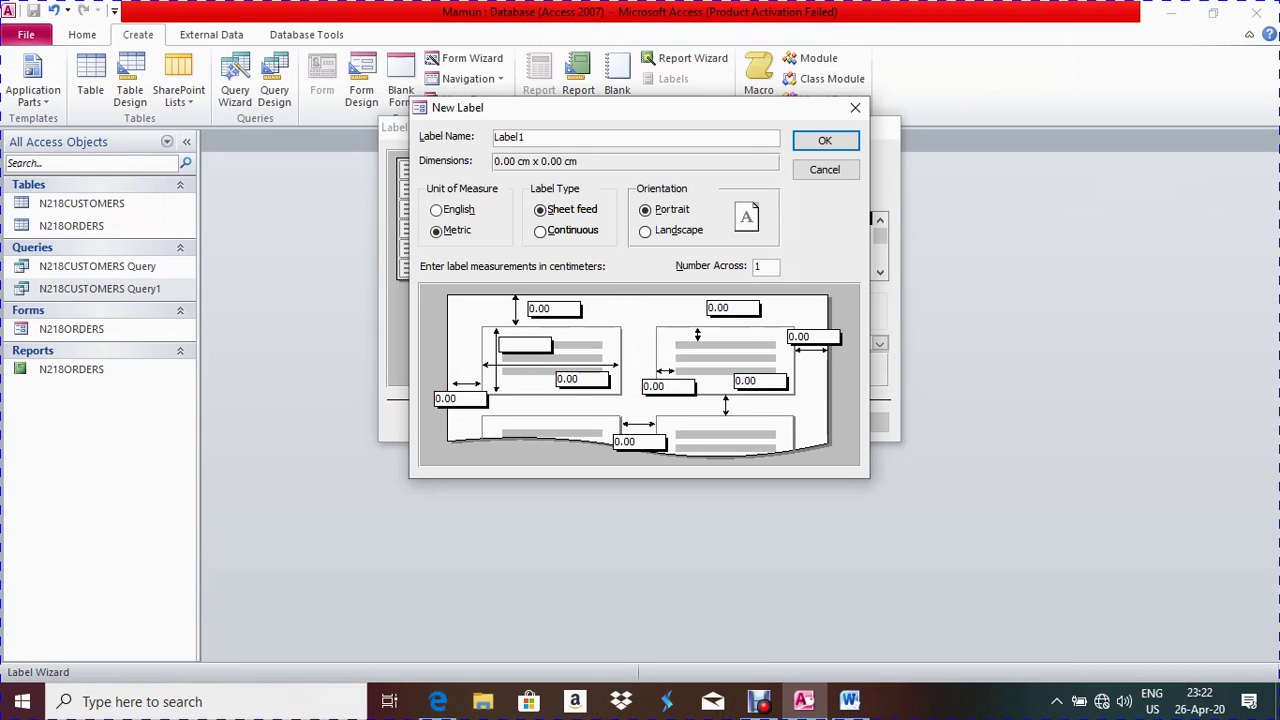
type("6.77")
left_click_drag(598, 379, 558, 379)
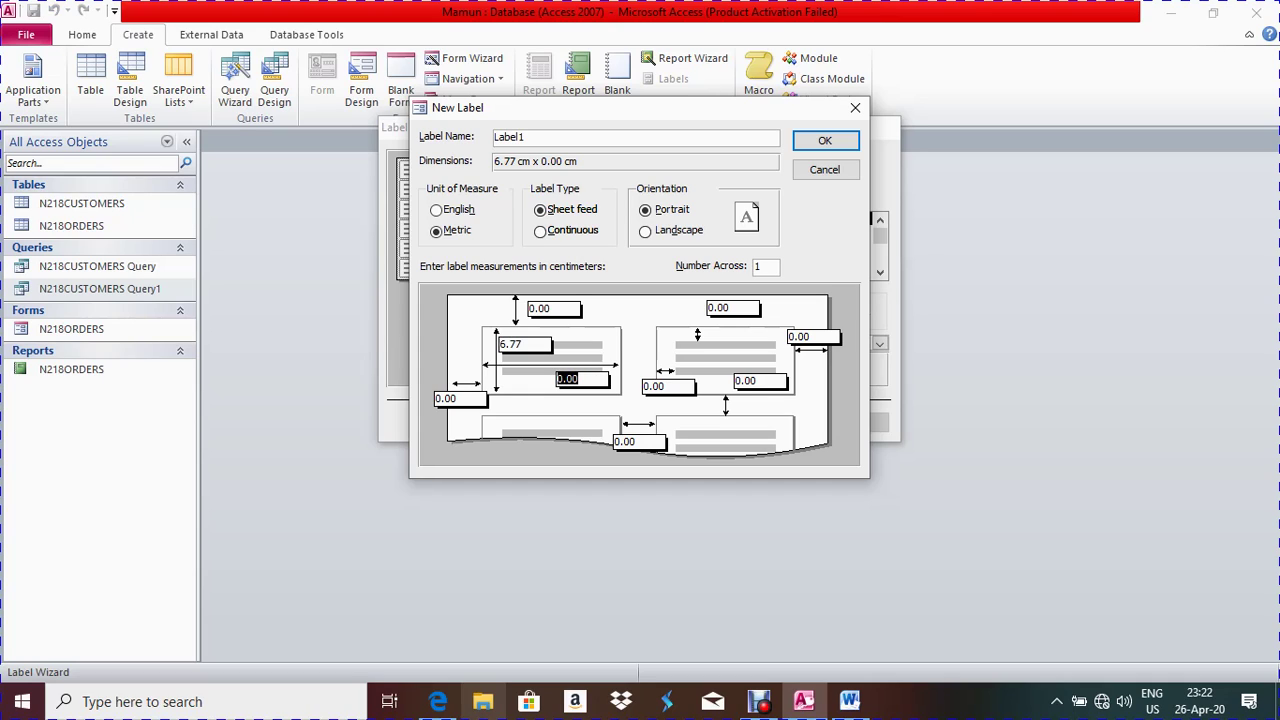
left_click(438, 701)
key("alt+Tab")
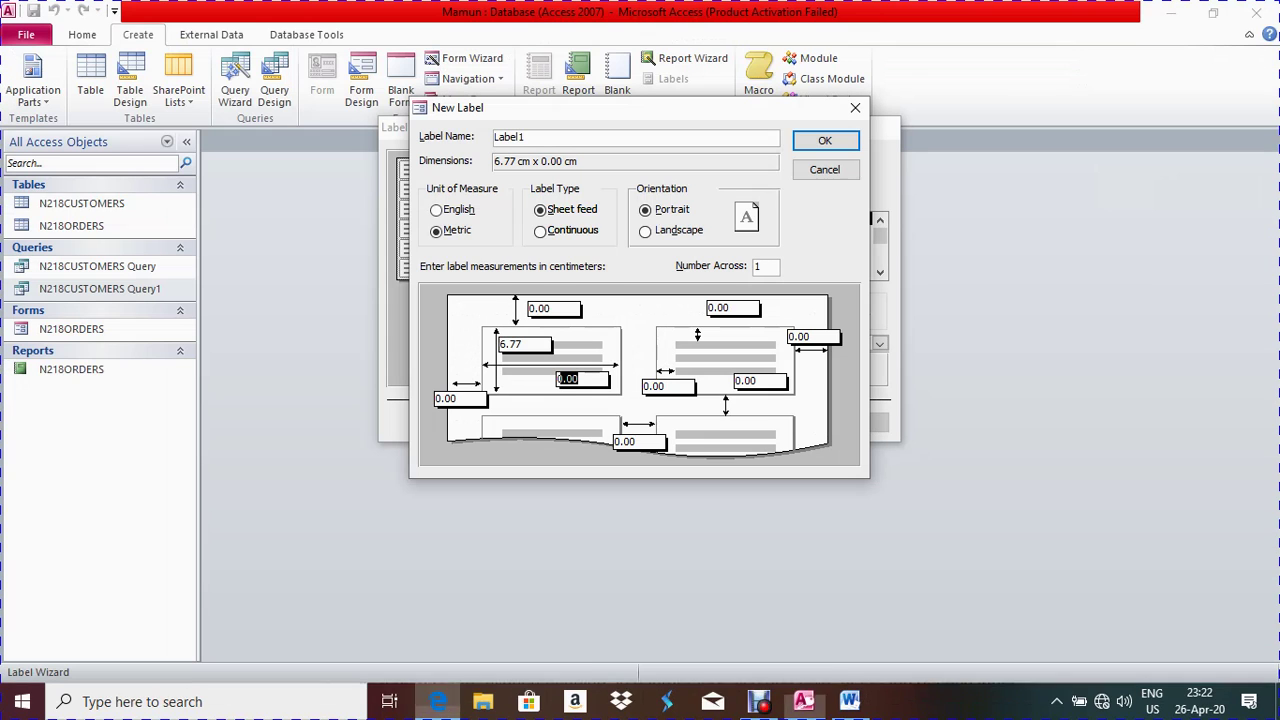
key("BackSpace")
type("9.90")
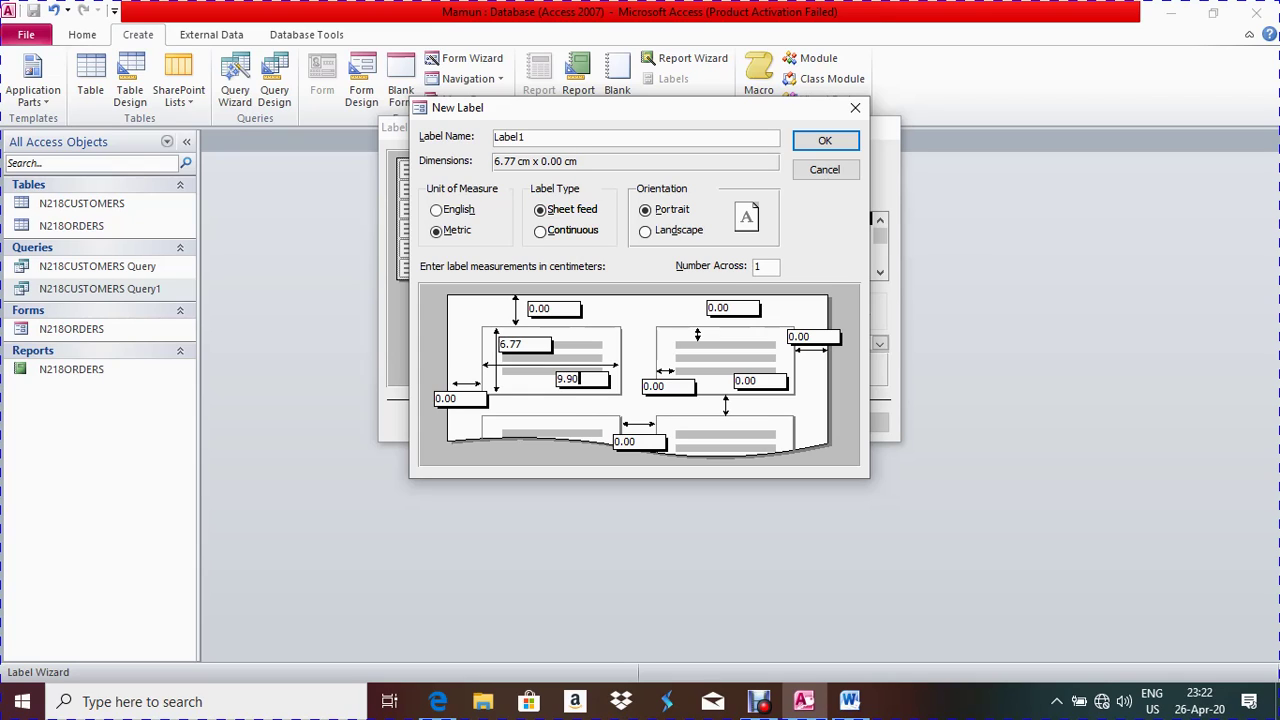
Set Number Across to 2 and save the label, accepting the larger margins
left_click(757, 266)
type("2")
key("Return")
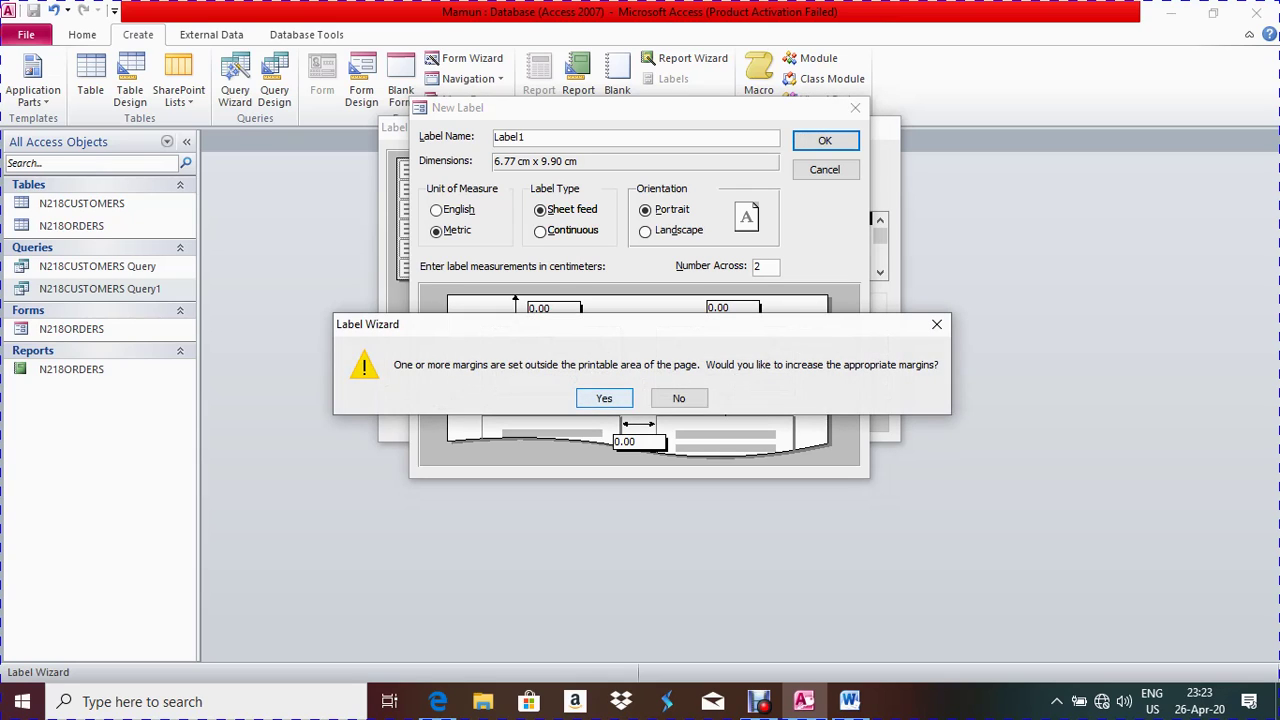
key("Return")
key("Return")
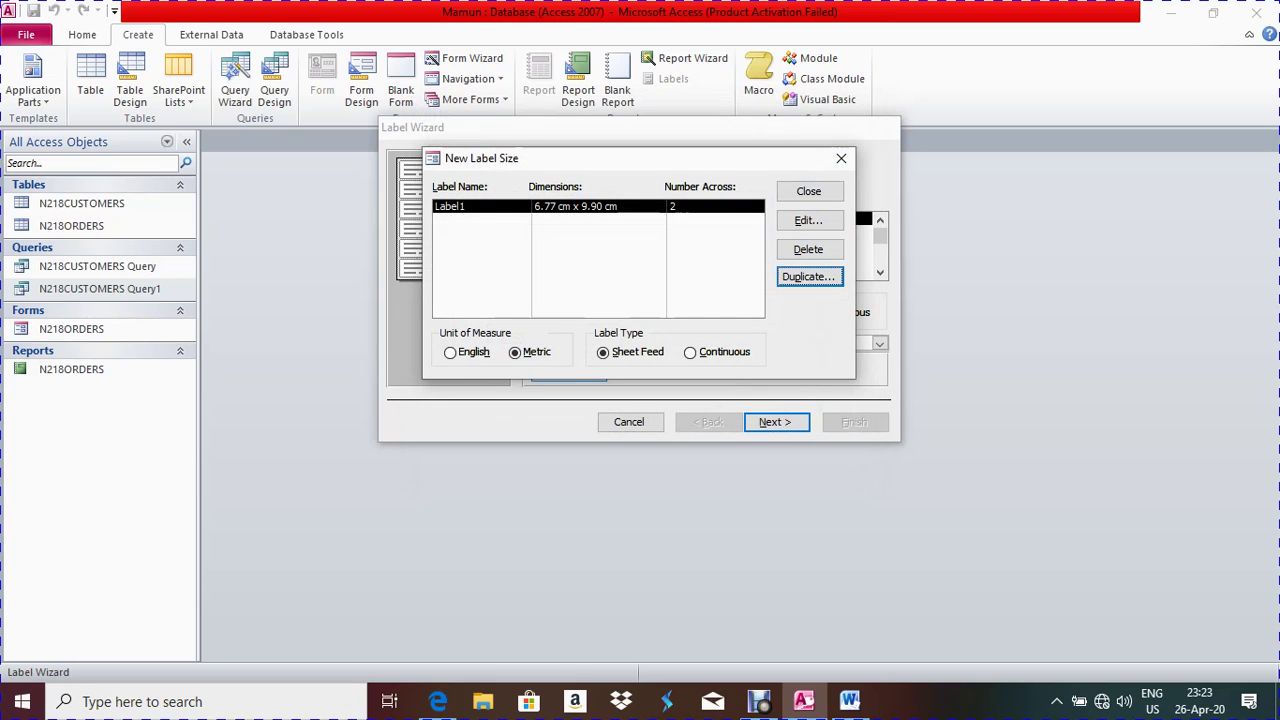
Accept the custom label size and the default font, then check the sample layout
left_click(808, 191)
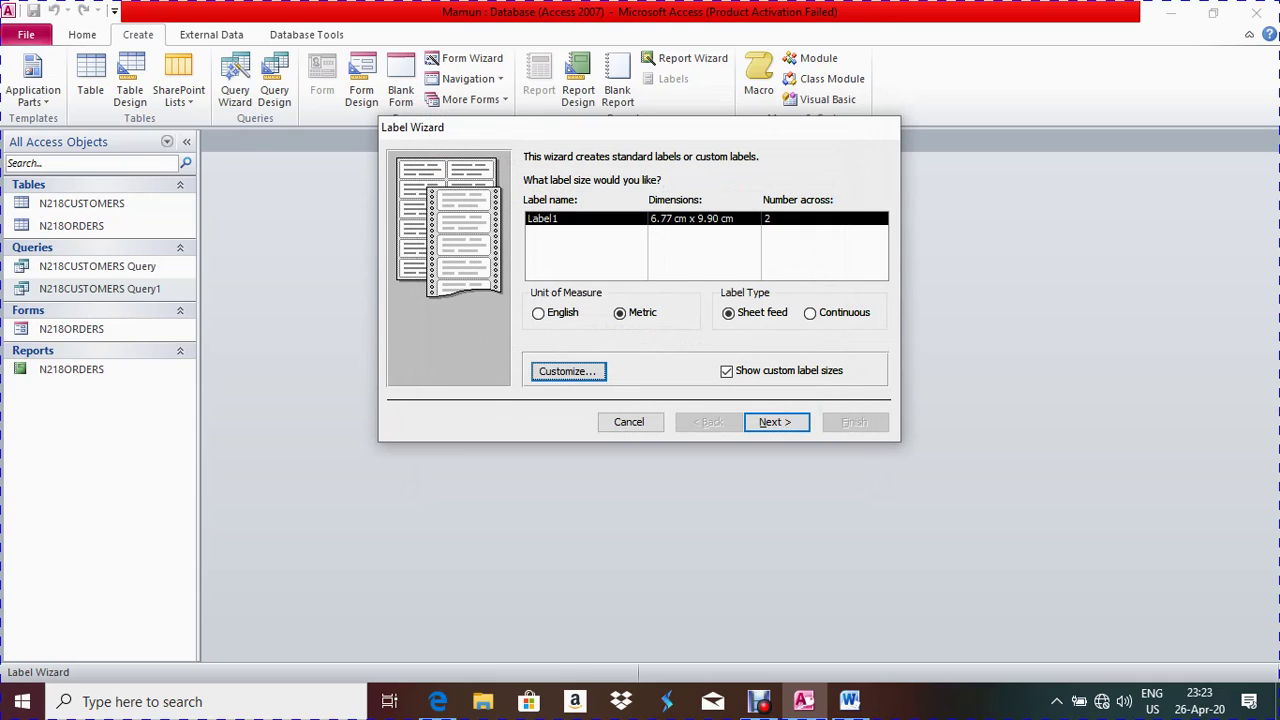
left_click(776, 422)
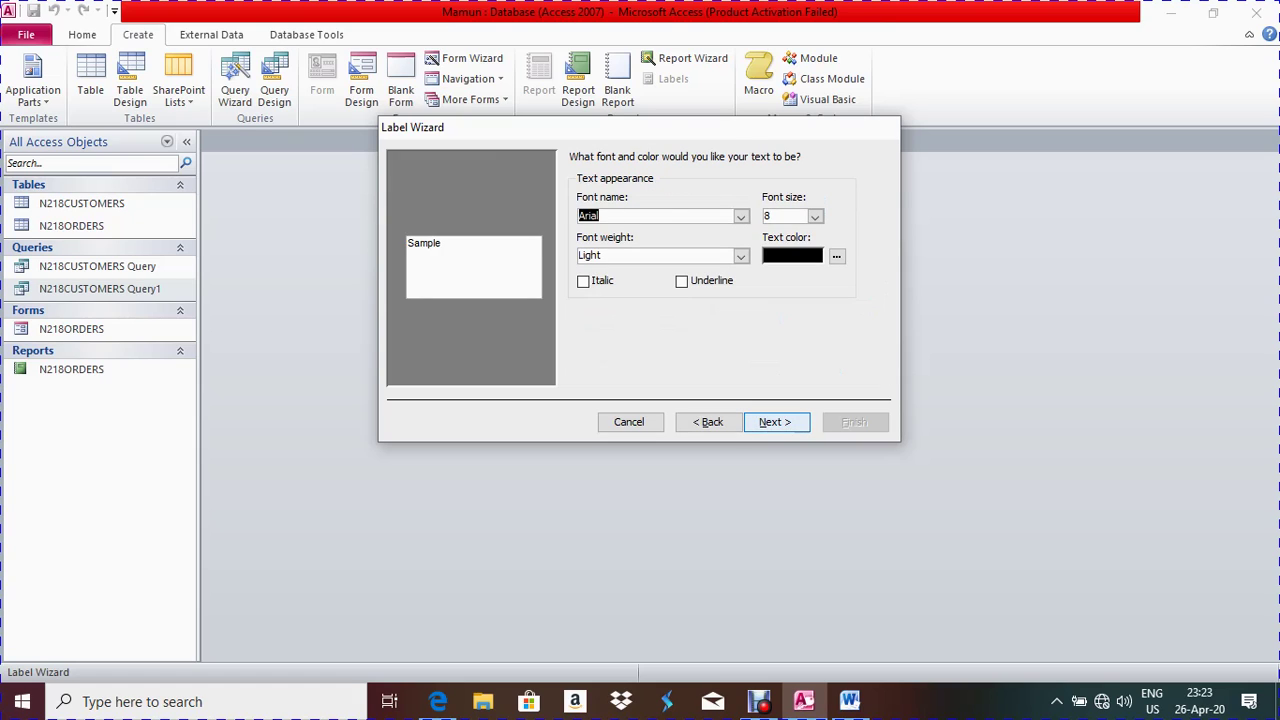
left_click(776, 422)
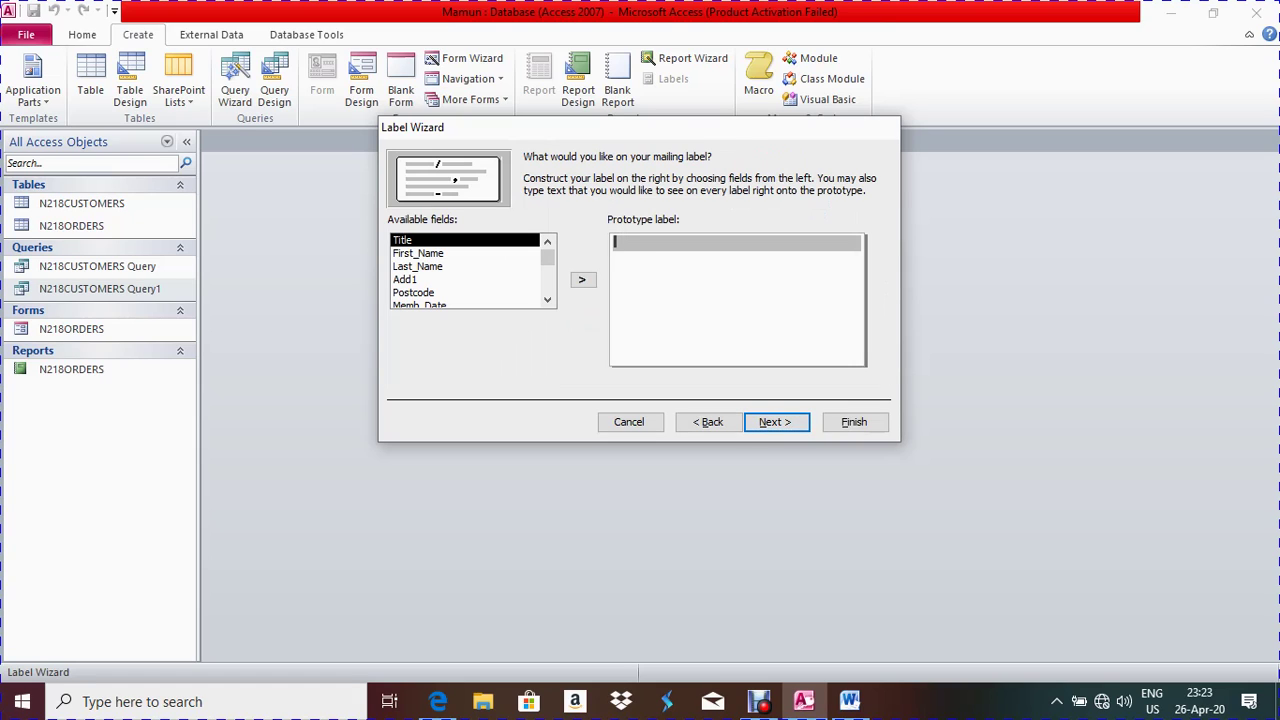
left_click(438, 701)
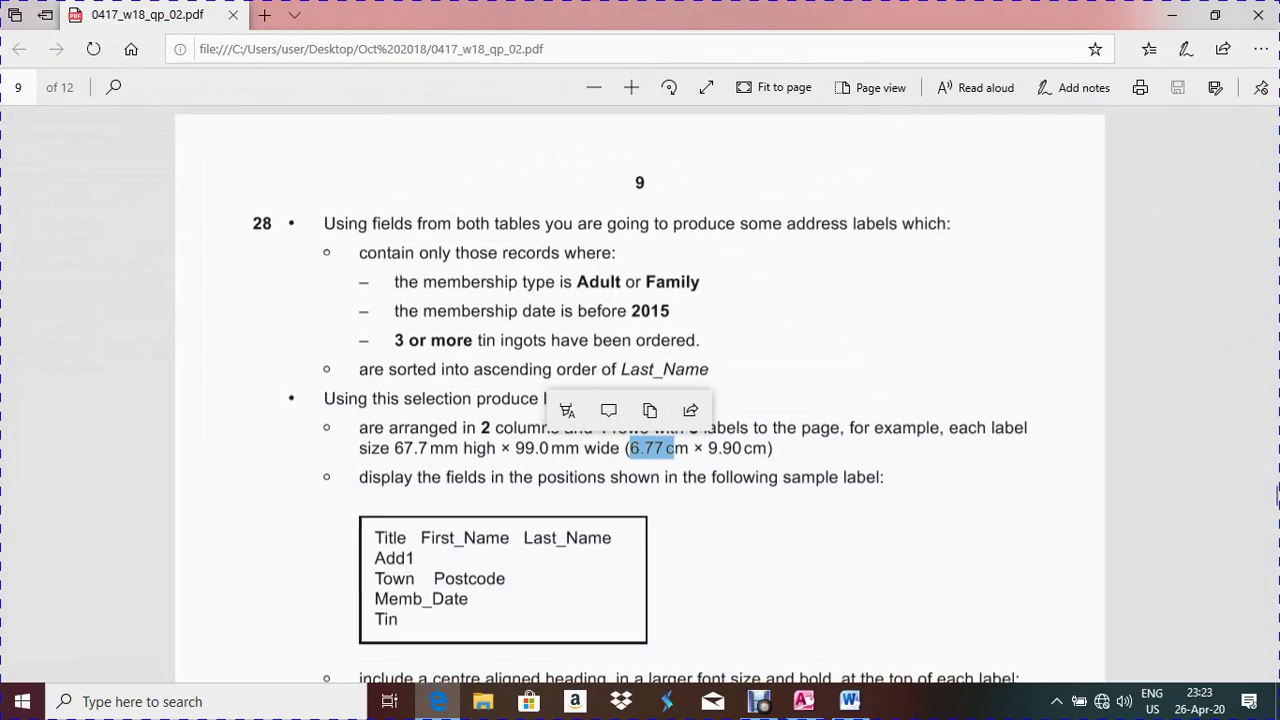
Select the 'VIP Invitation!' heading text in question 28 of the exam paper
scroll(1277, 497, "down", 3)
scroll(1277, 497, "up", 2)
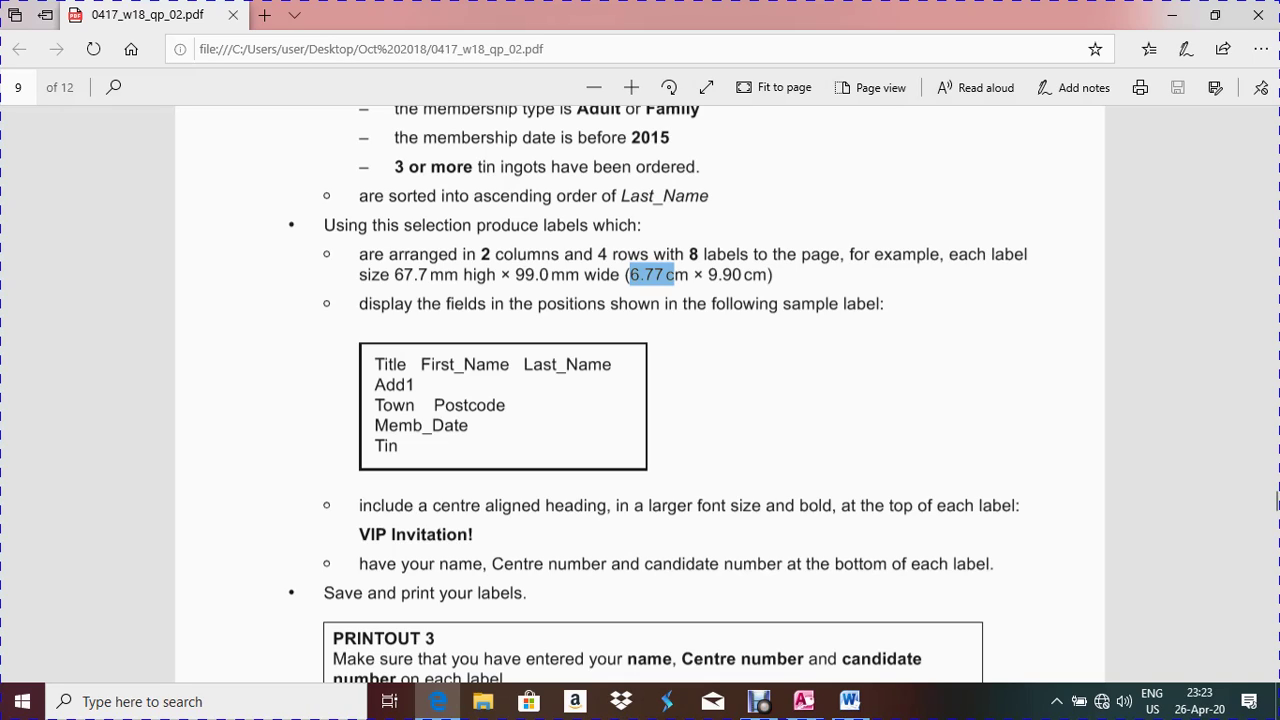
left_click_drag(374, 364, 255, 505)
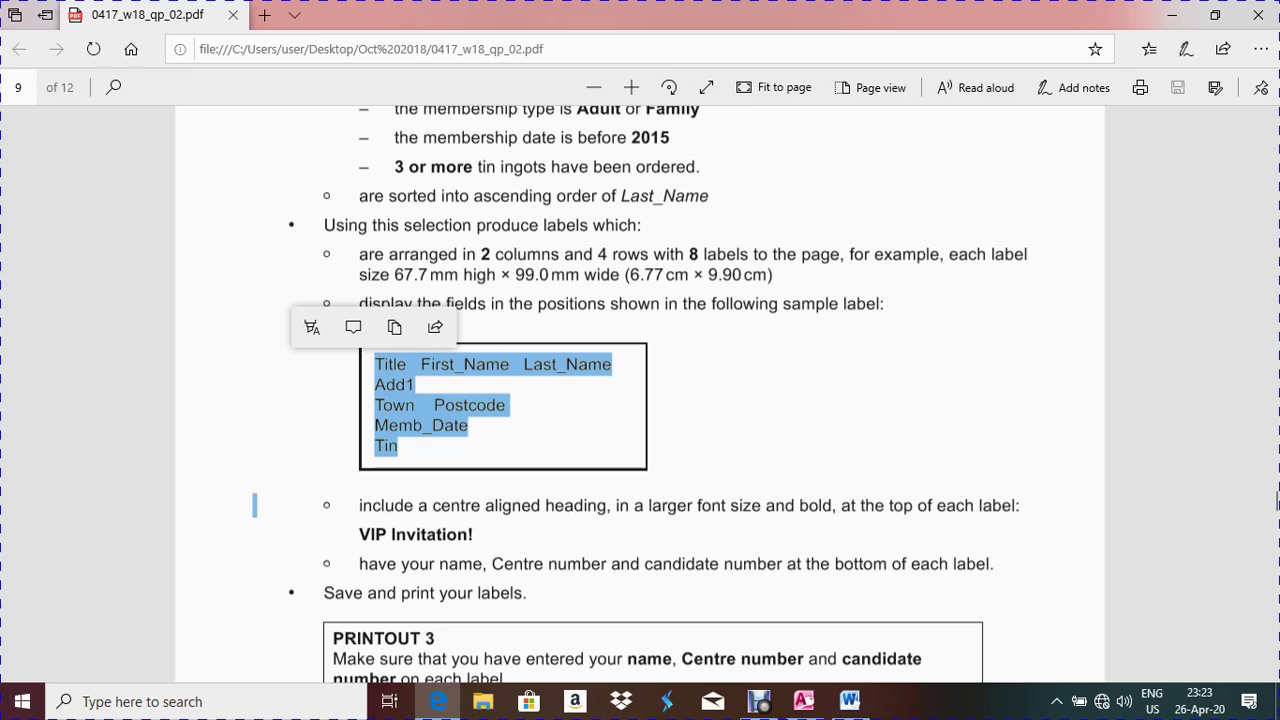
left_click(1277, 500)
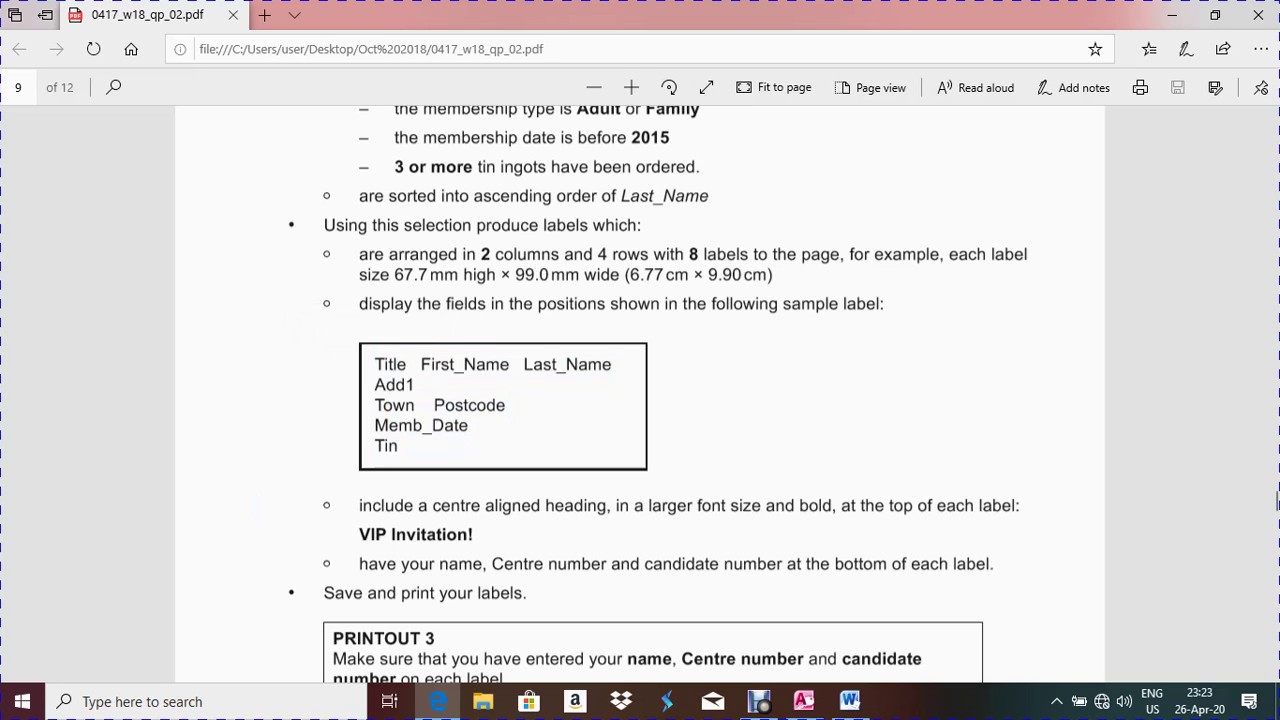
left_click_drag(474, 534, 358, 534)
key("ctrl+c")
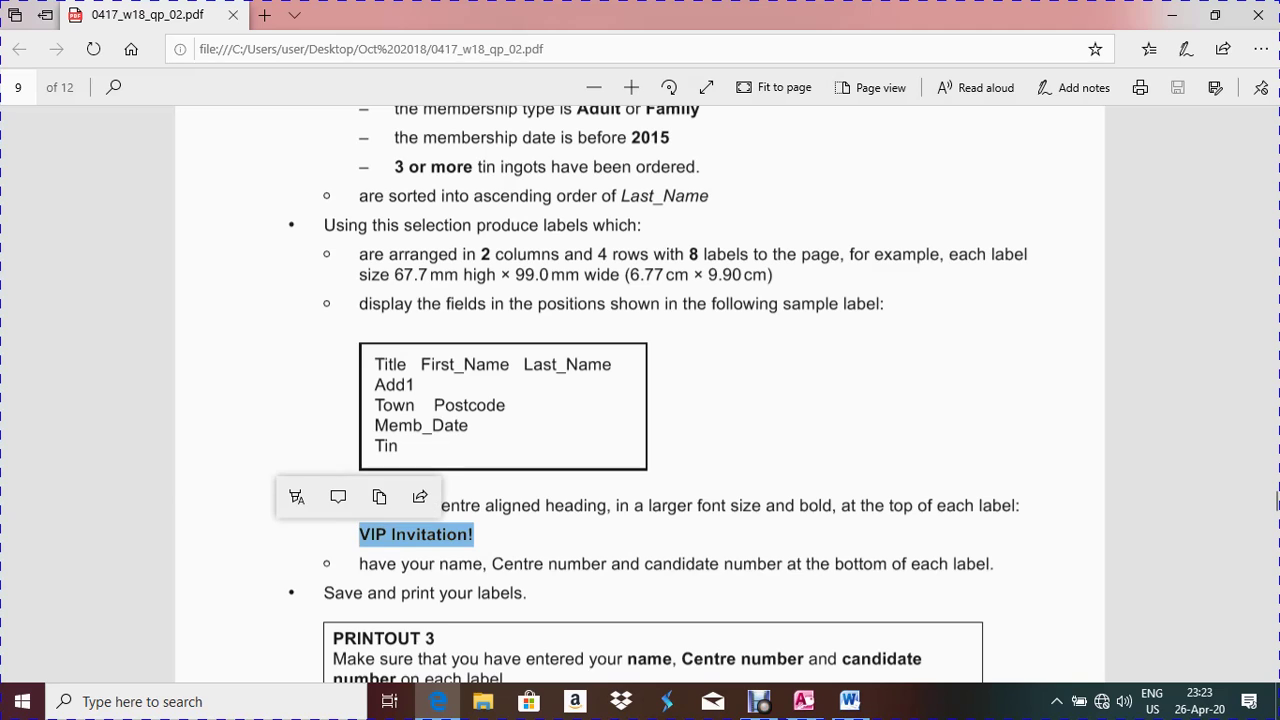
Paste 'VIP Invitation!' on line one and add Title, First_Name, Last_Name on line two
key("alt+Tab")
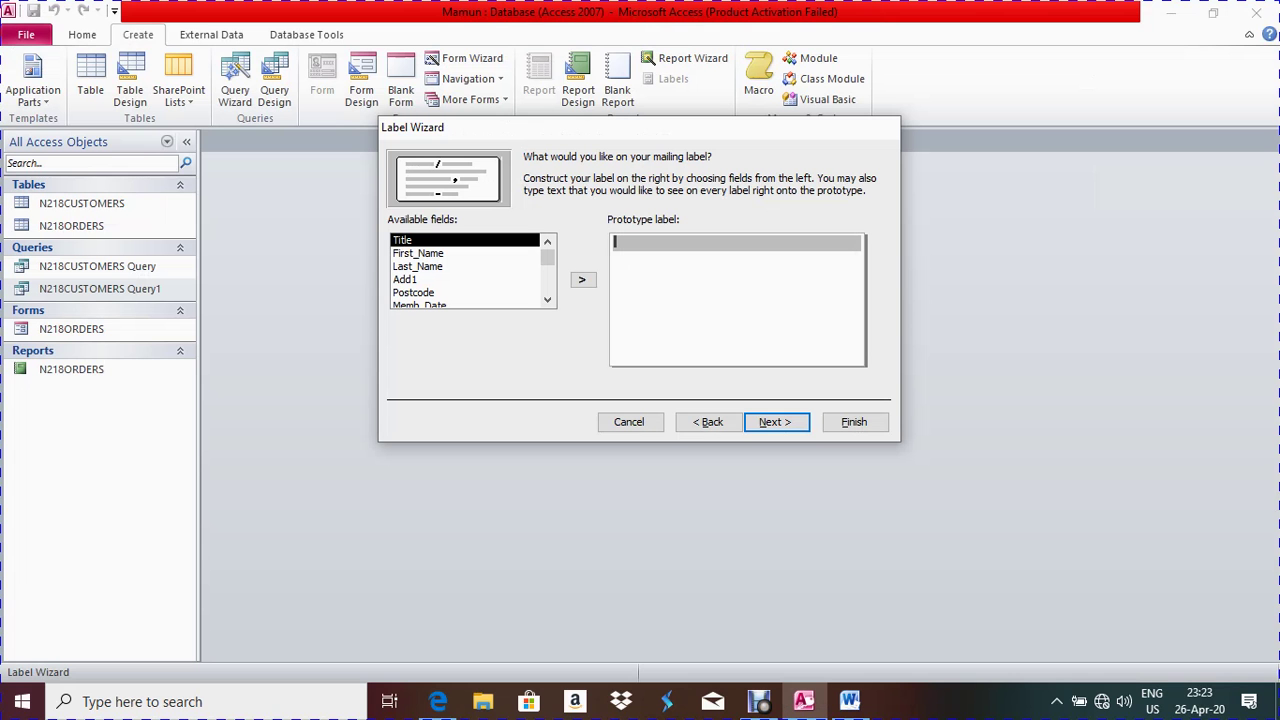
key("ctrl+v")
key("Return")
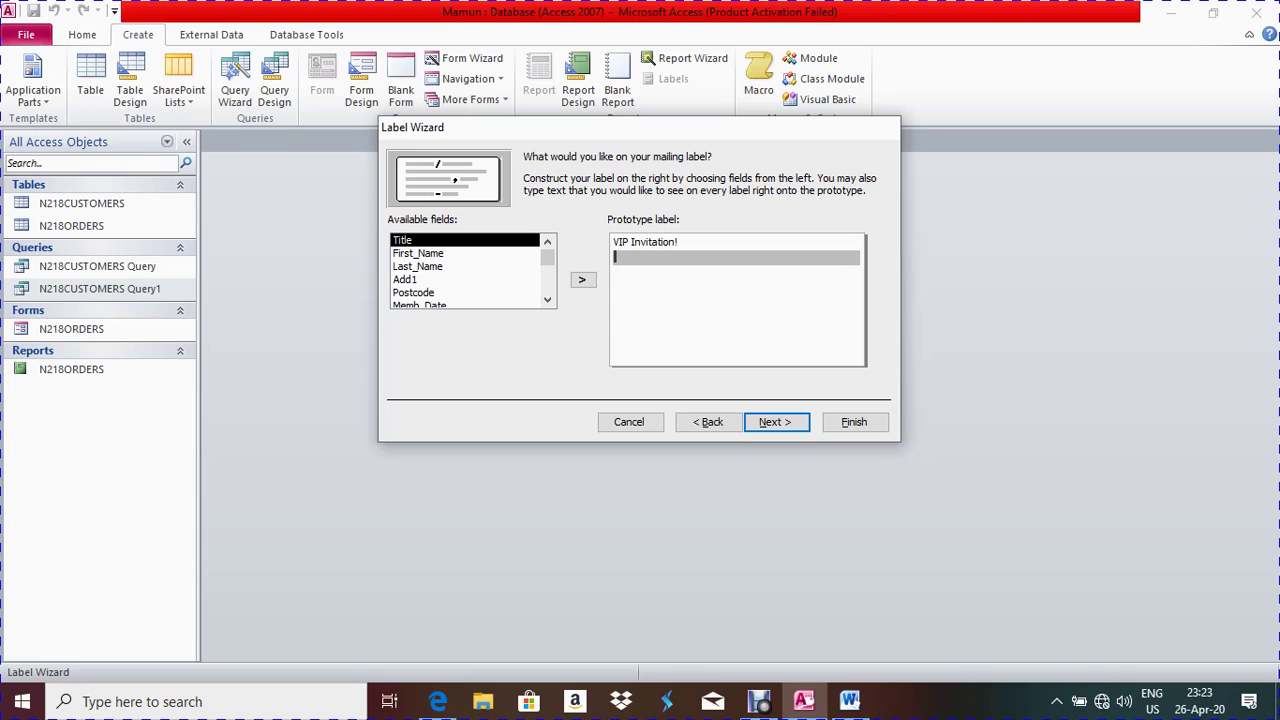
left_click(438, 701)
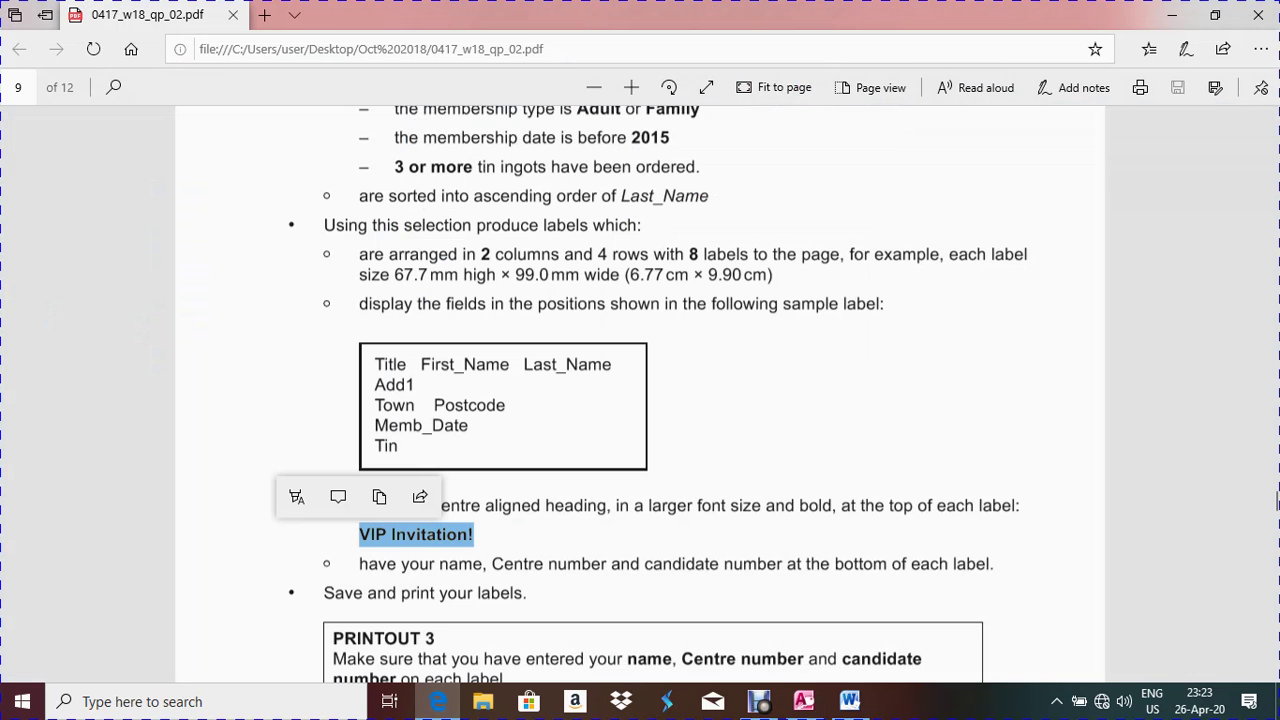
left_click(438, 701)
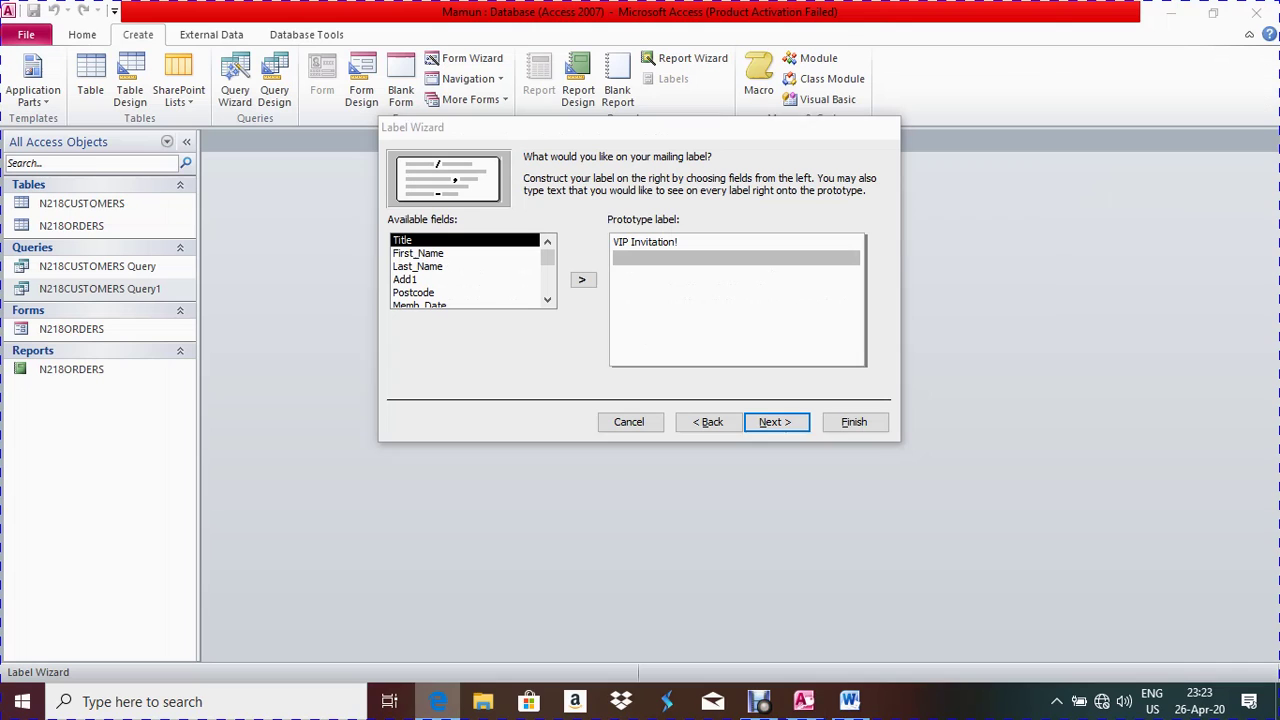
left_click(582, 279)
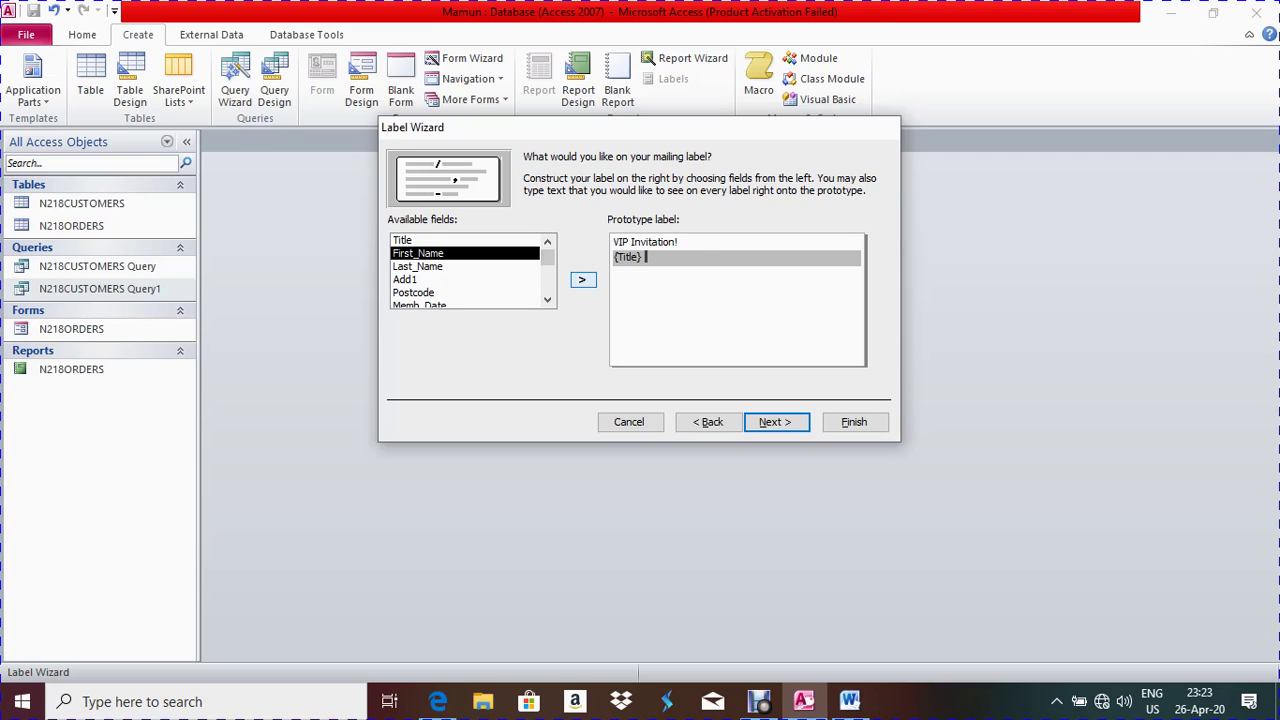
left_click(582, 279)
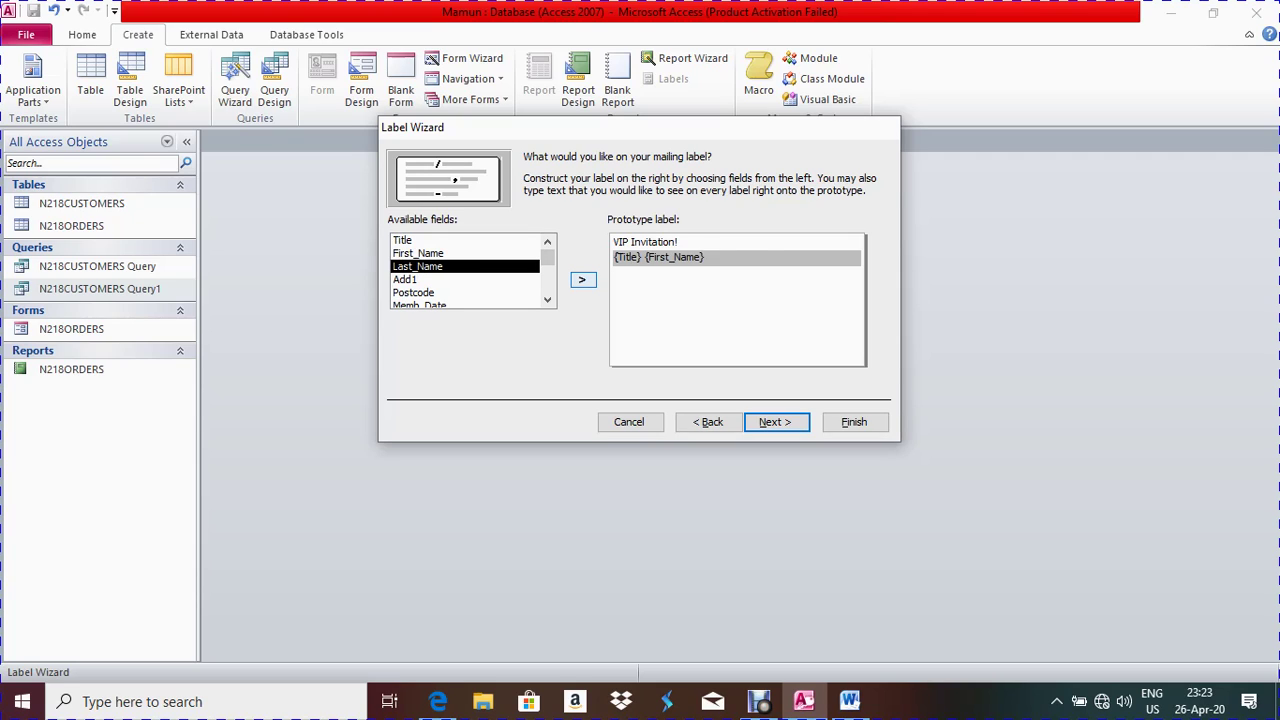
left_click(582, 279)
left_click(640, 272)
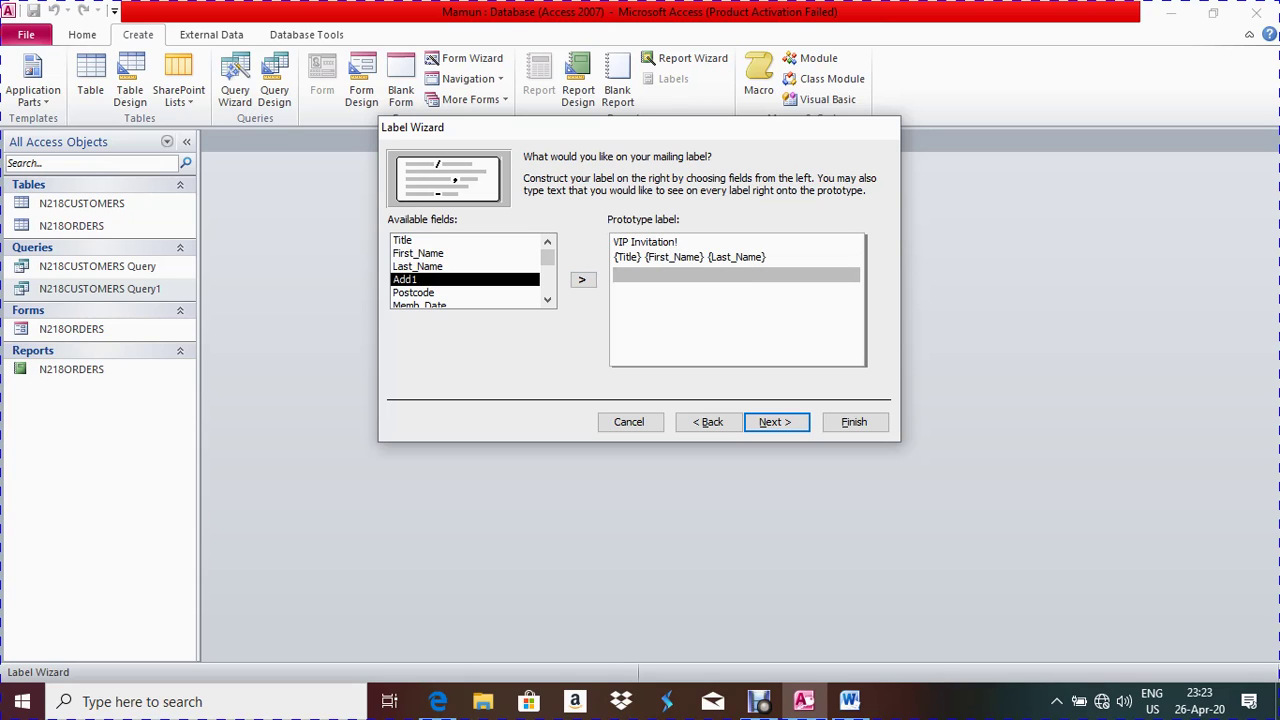
Compare the field list with the exam paper, then cancel the Label Wizard
key("alt+Tab")
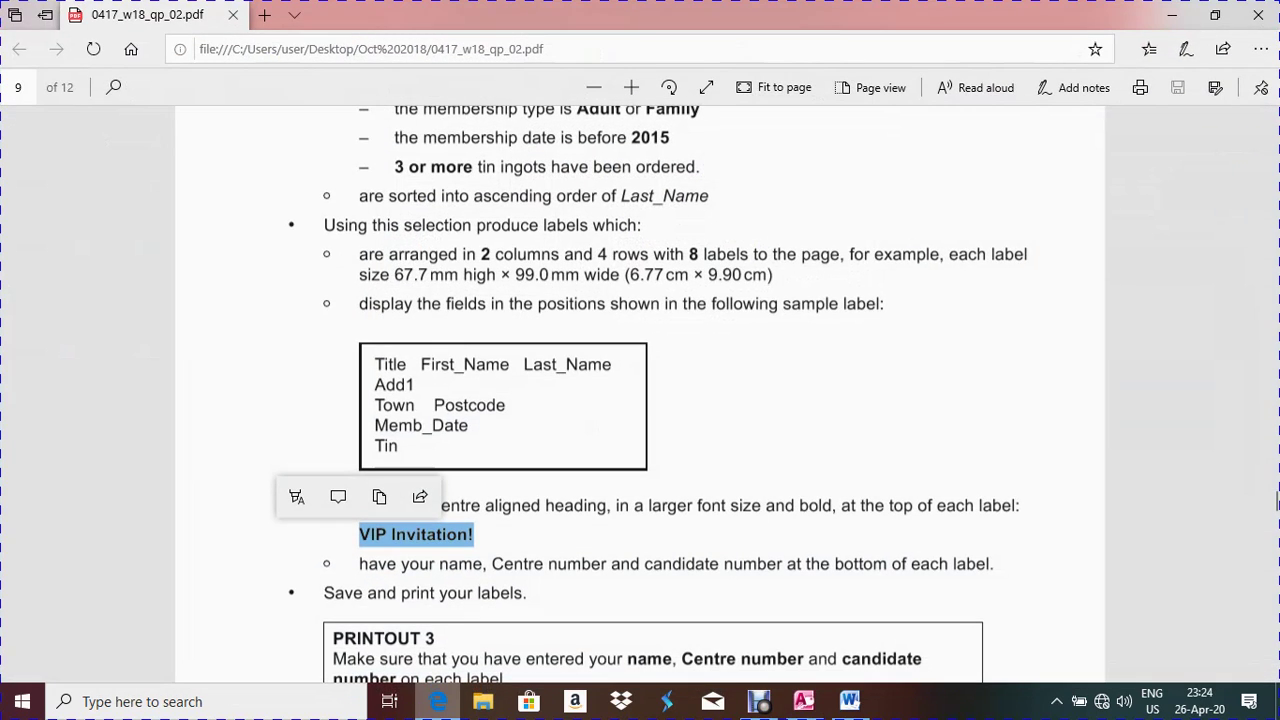
key("alt+Tab")
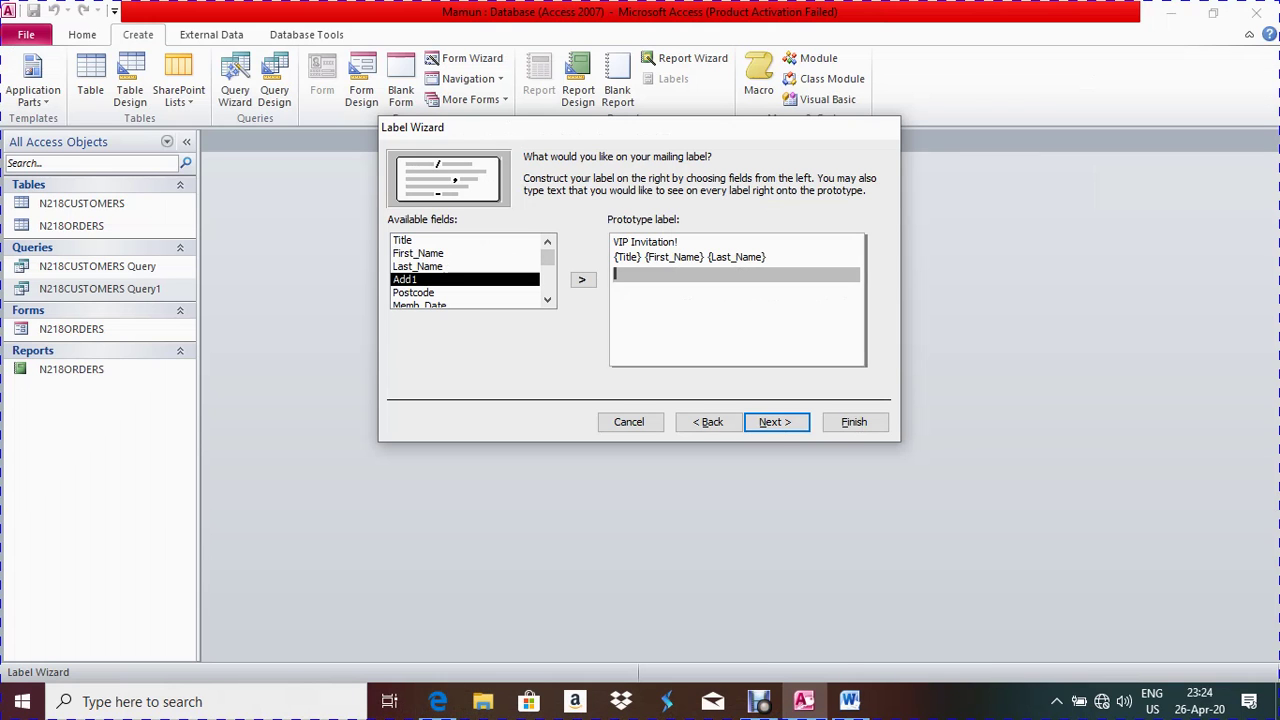
scroll(465, 272, "down", 2)
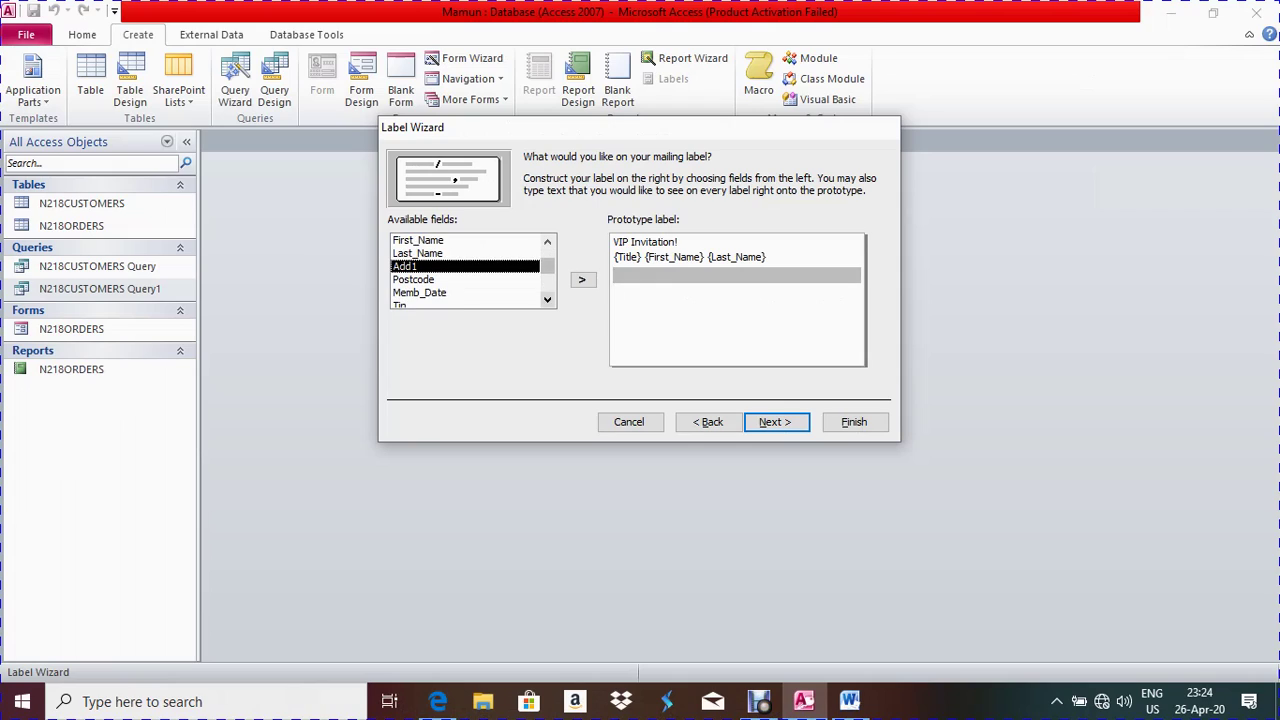
scroll(465, 272, "down", 1)
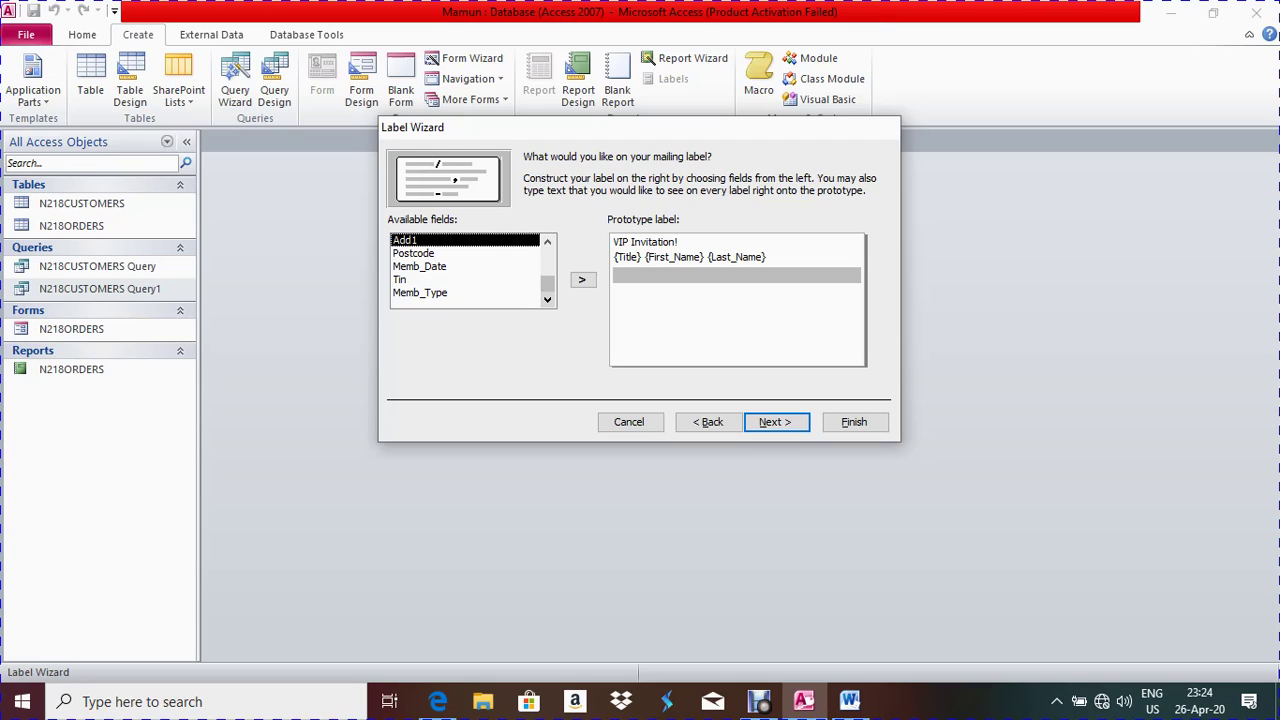
scroll(465, 270, "up", 1)
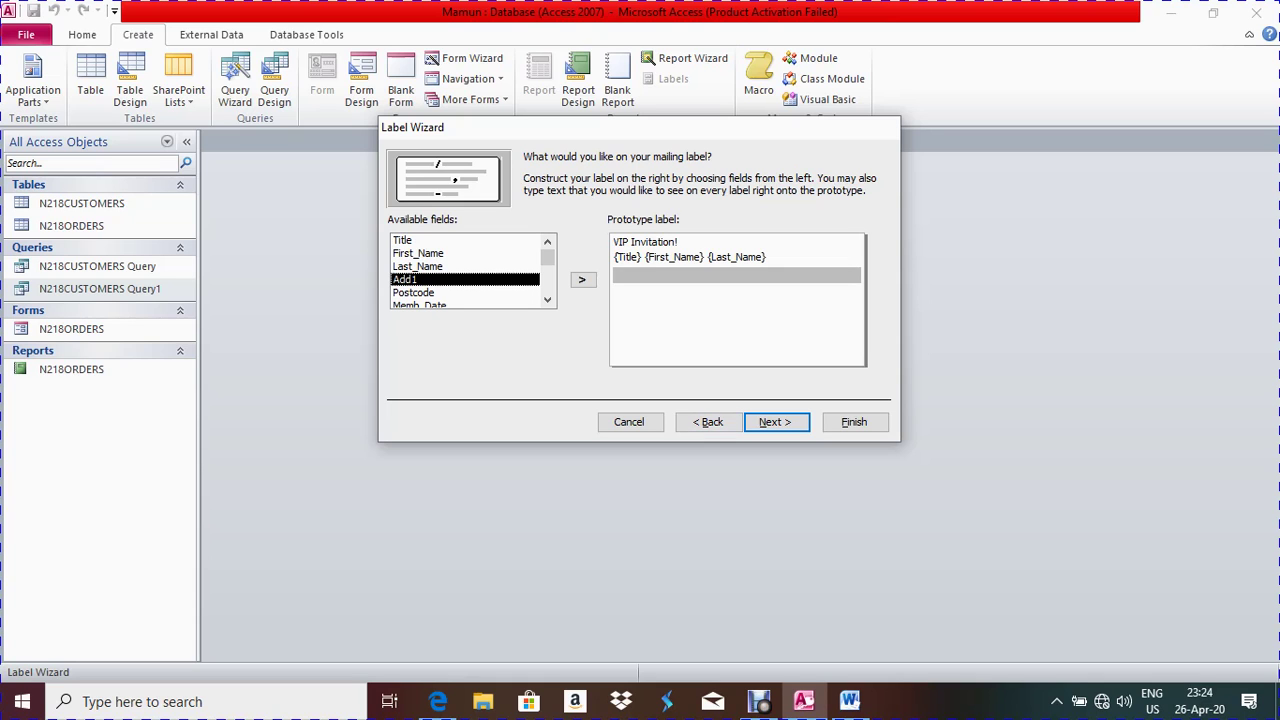
left_click(437, 701)
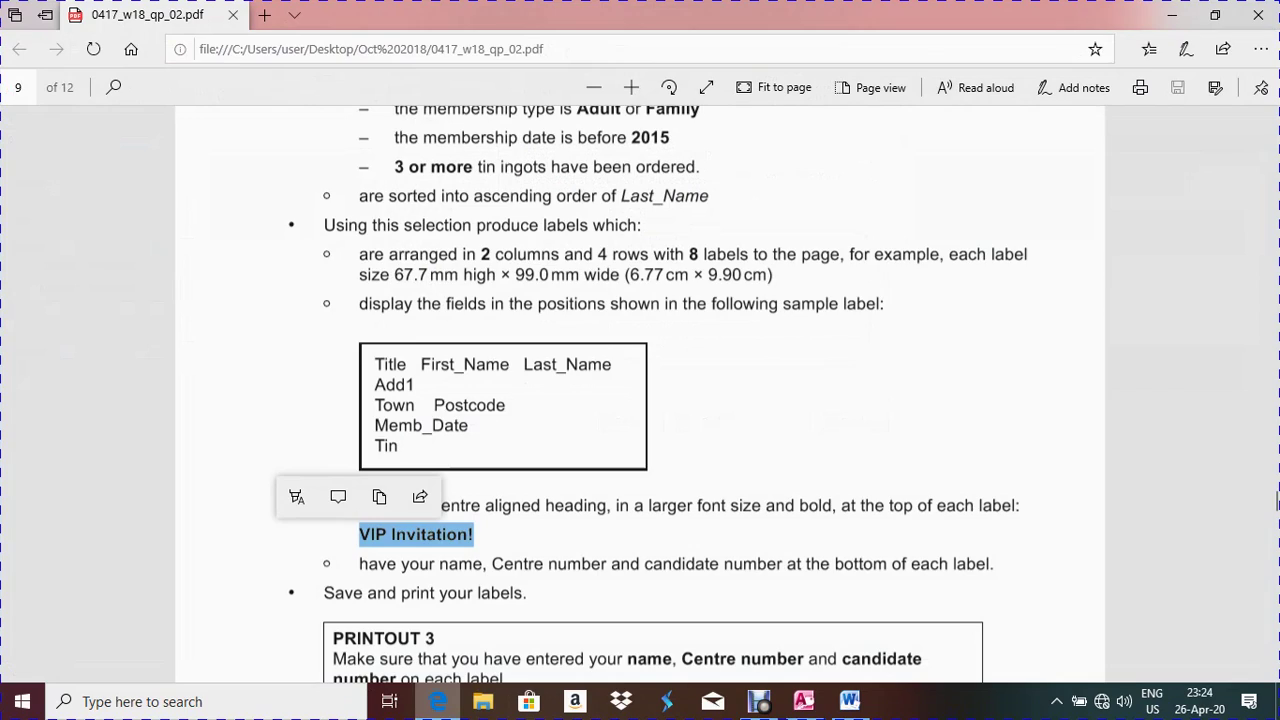
left_click(437, 701)
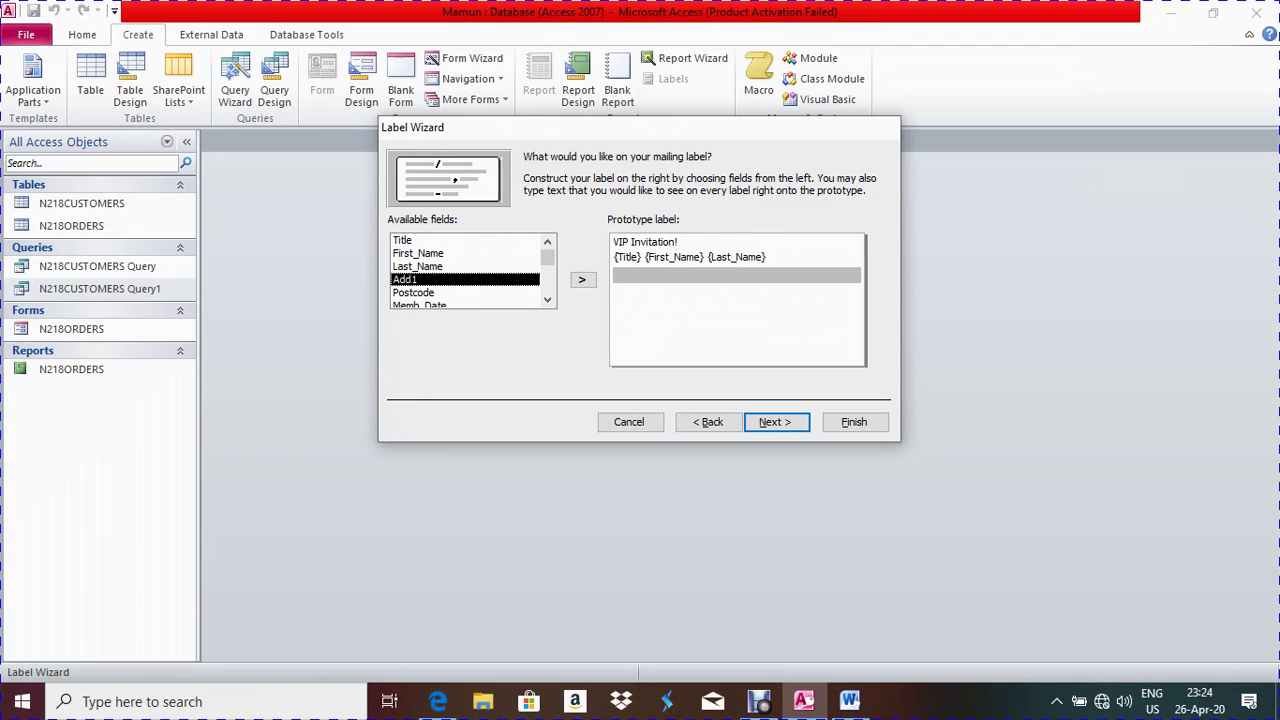
scroll(465, 270, "down", 3)
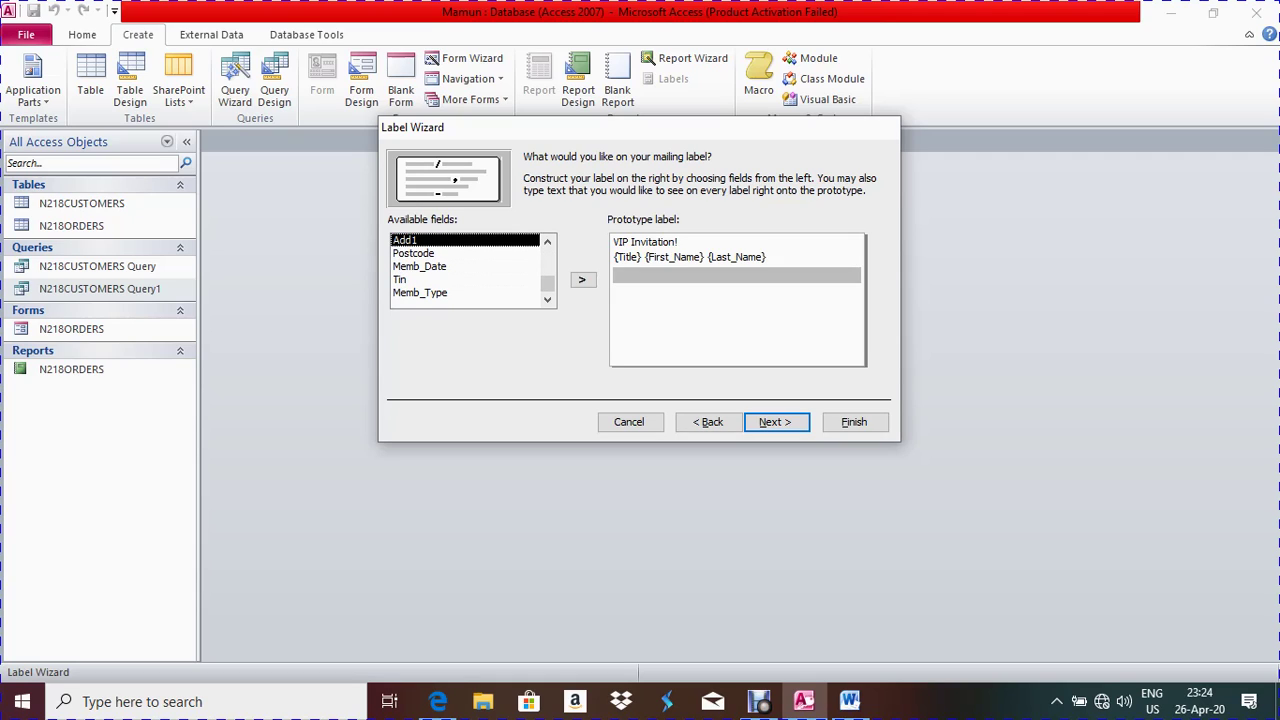
scroll(465, 270, "up", 3)
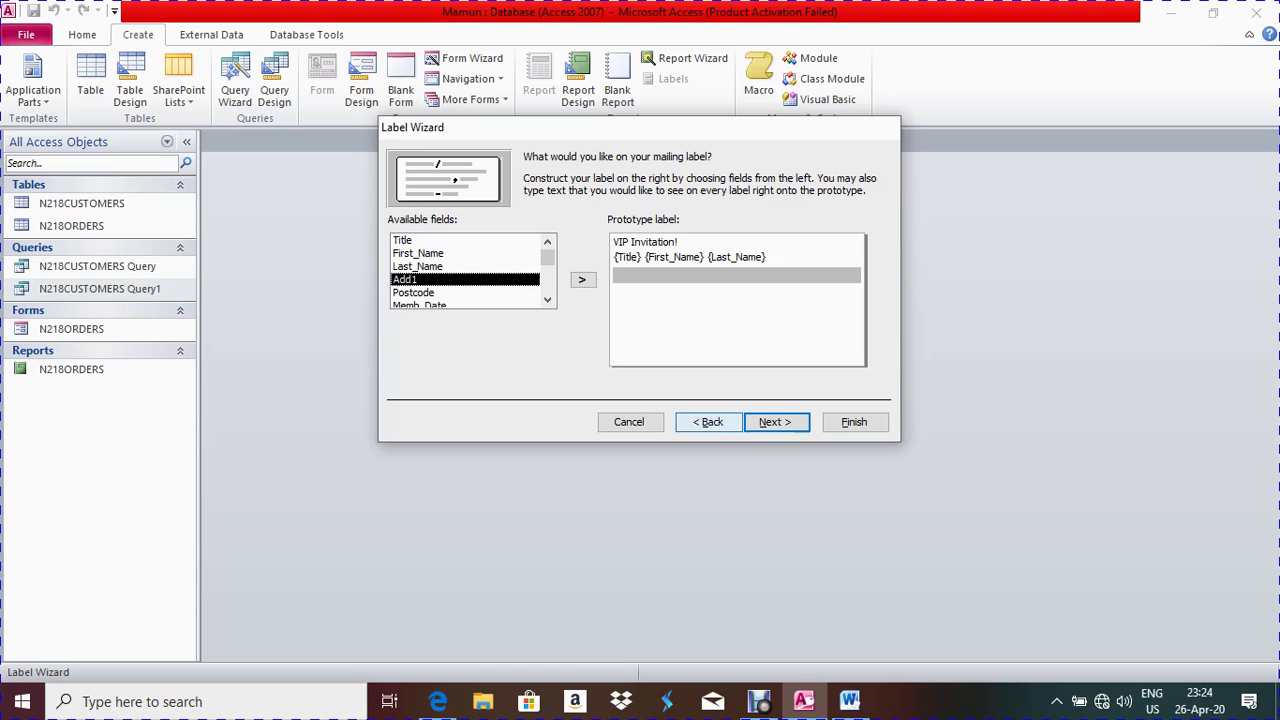
left_click(629, 422)
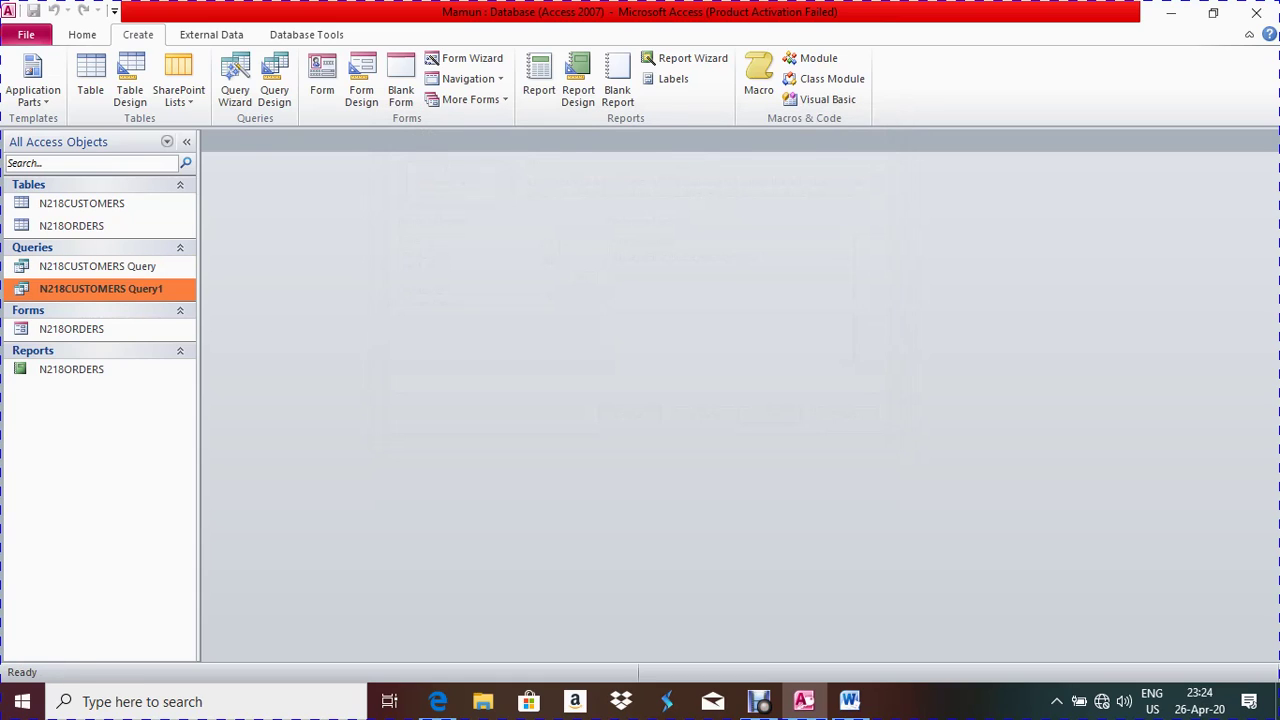
Add the Town field to N218CUSTOMERS Query1 in Design View and close the query
key("Return")
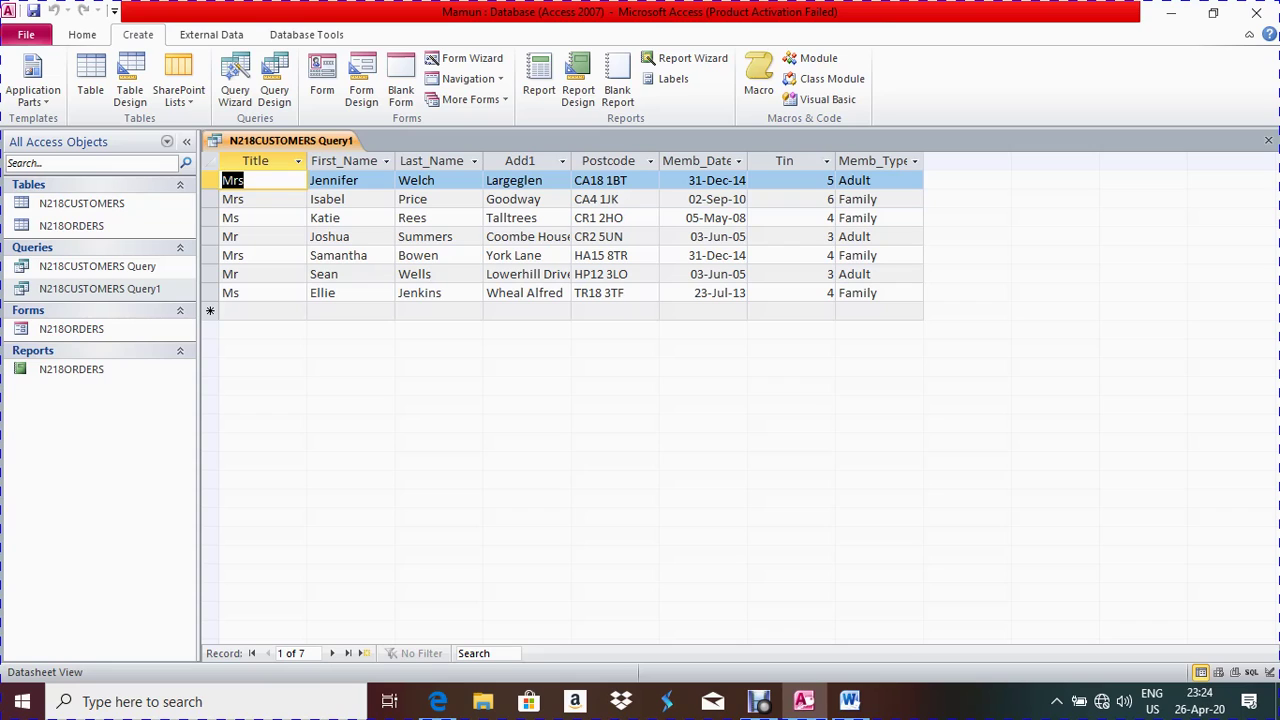
right_click(261, 141)
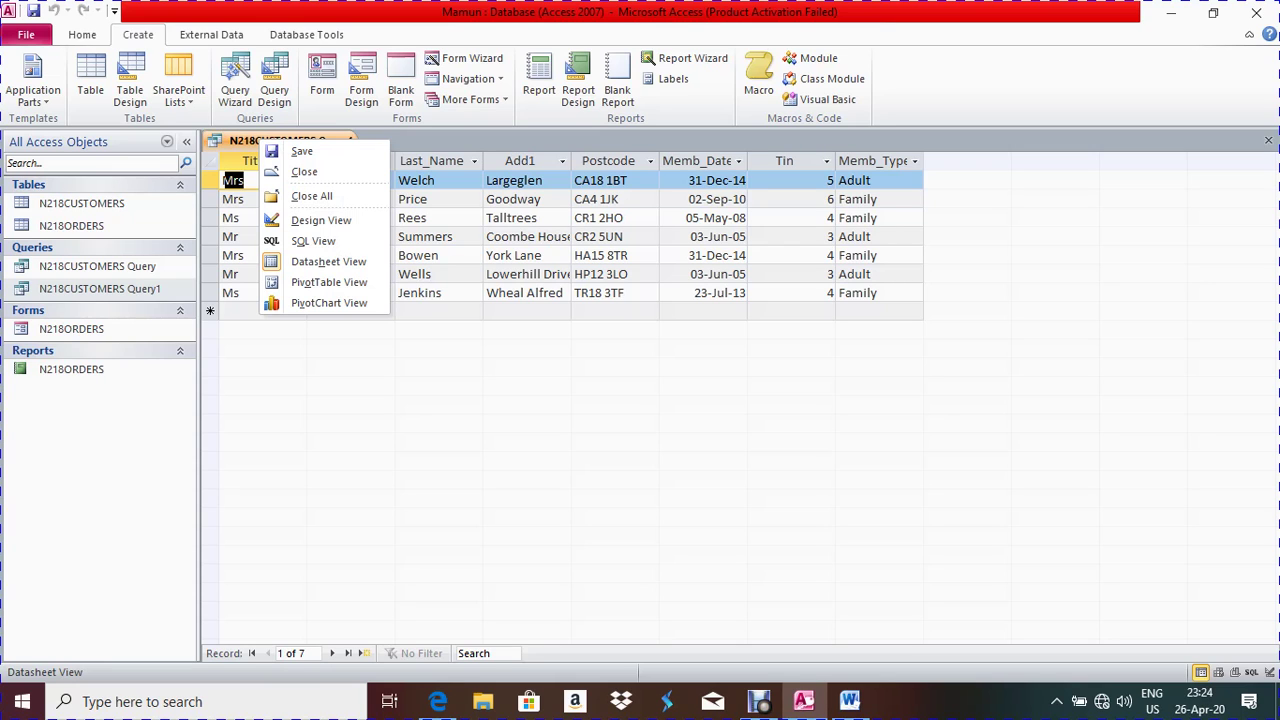
left_click(321, 220)
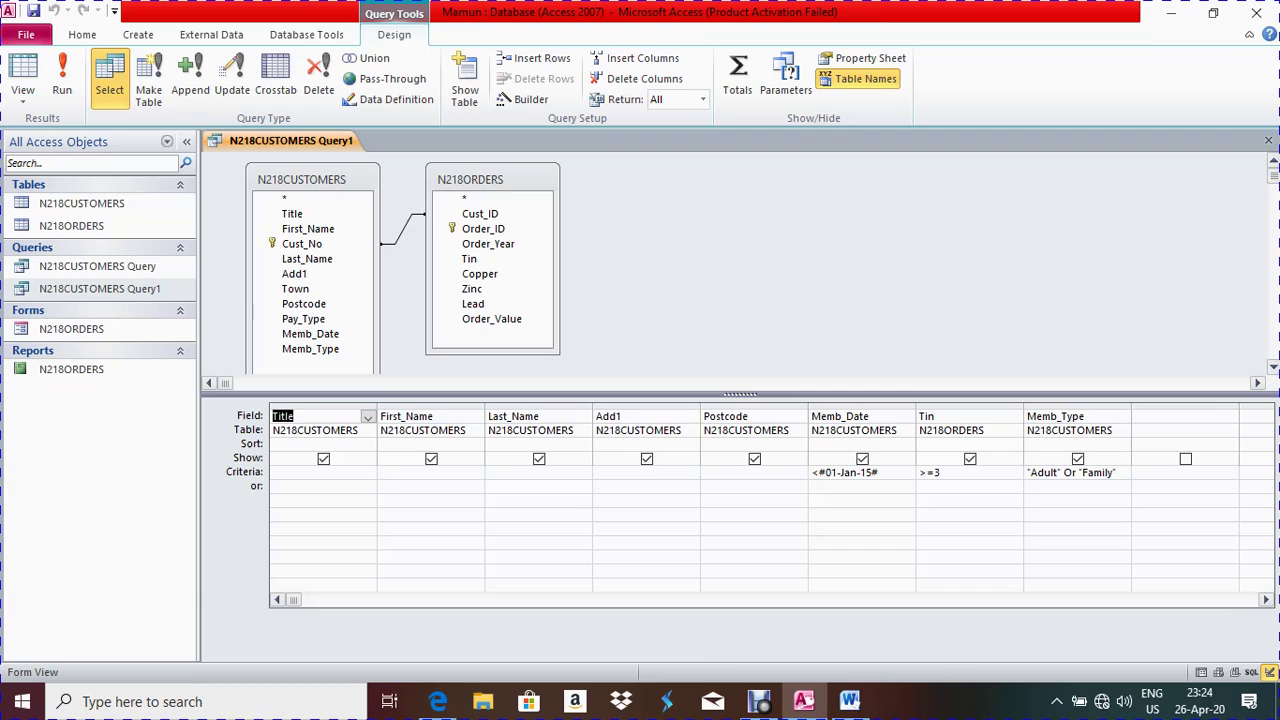
double_click(295, 288)
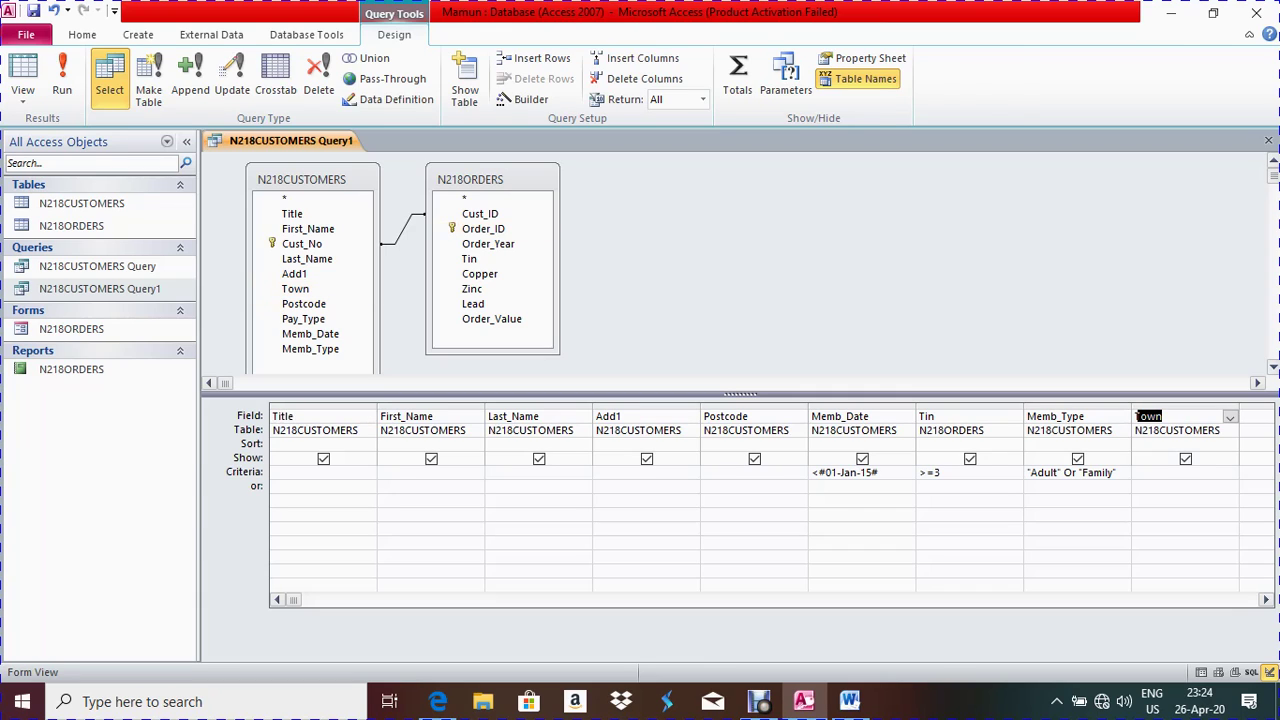
key("ctrl+w")
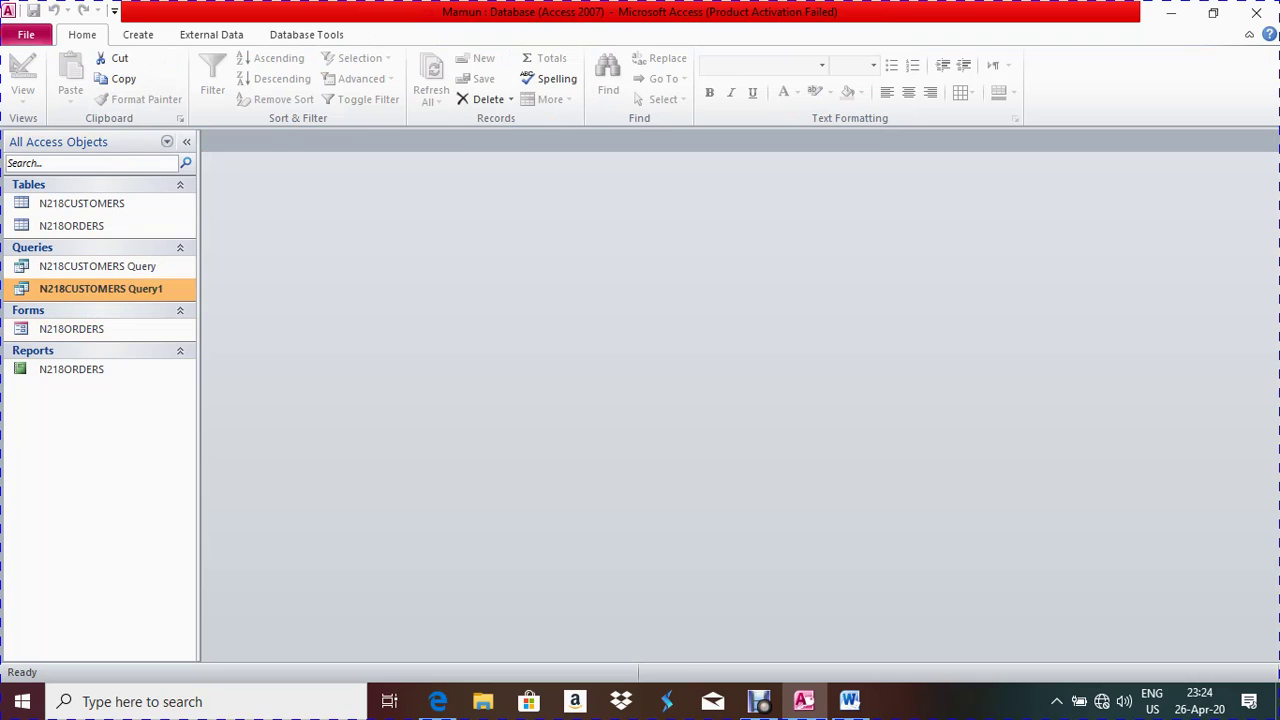
Restart the Label Wizard, accepting the 6.77 cm × 9.90 cm label and default font
left_click(138, 34)
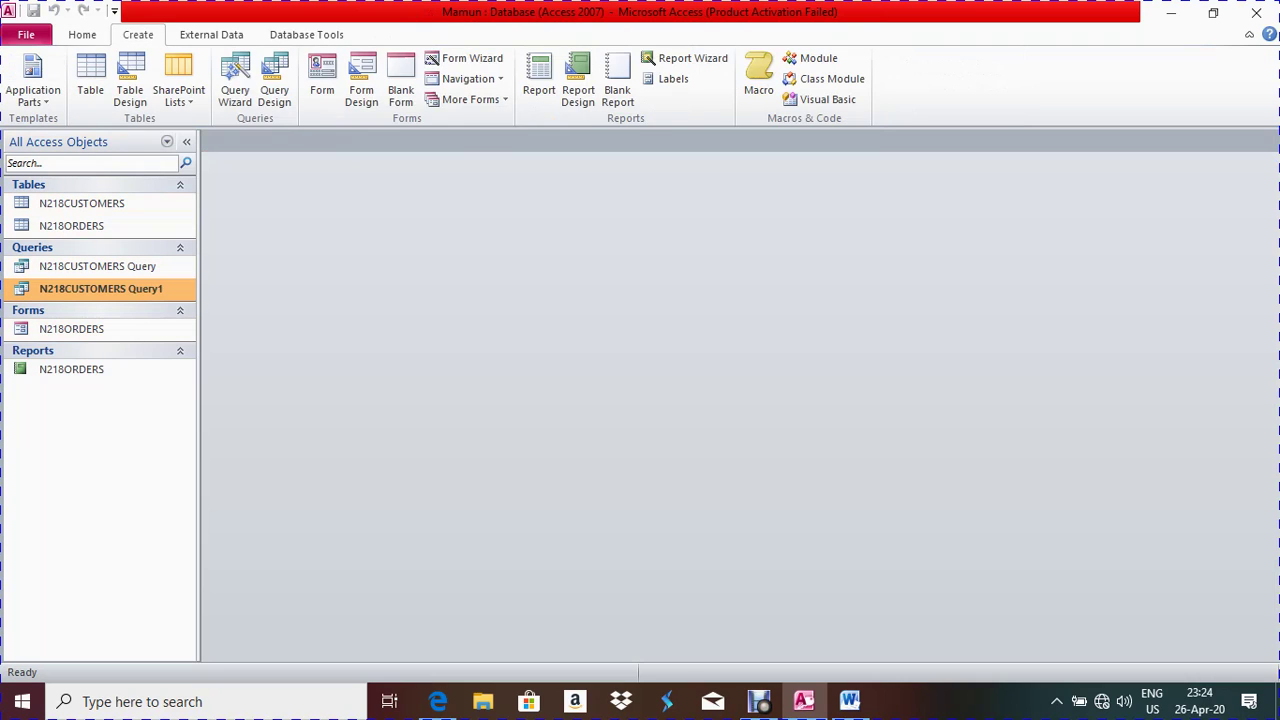
left_click(673, 78)
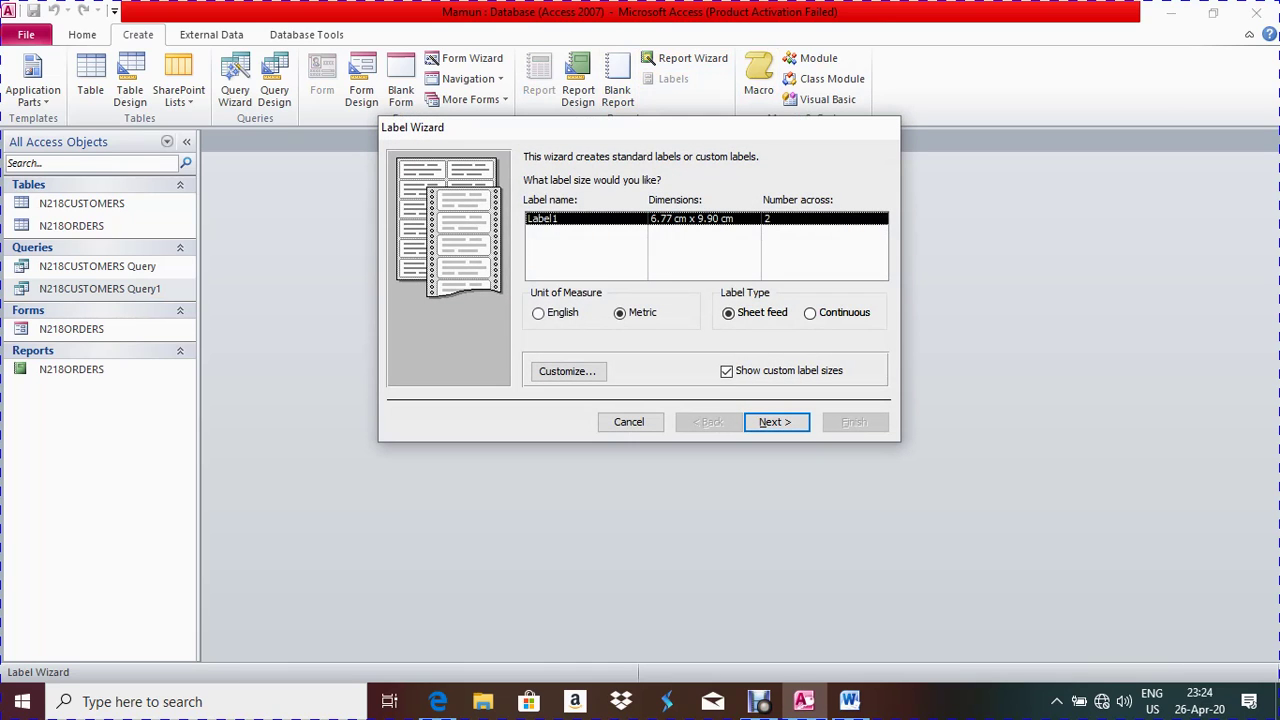
left_click(775, 422)
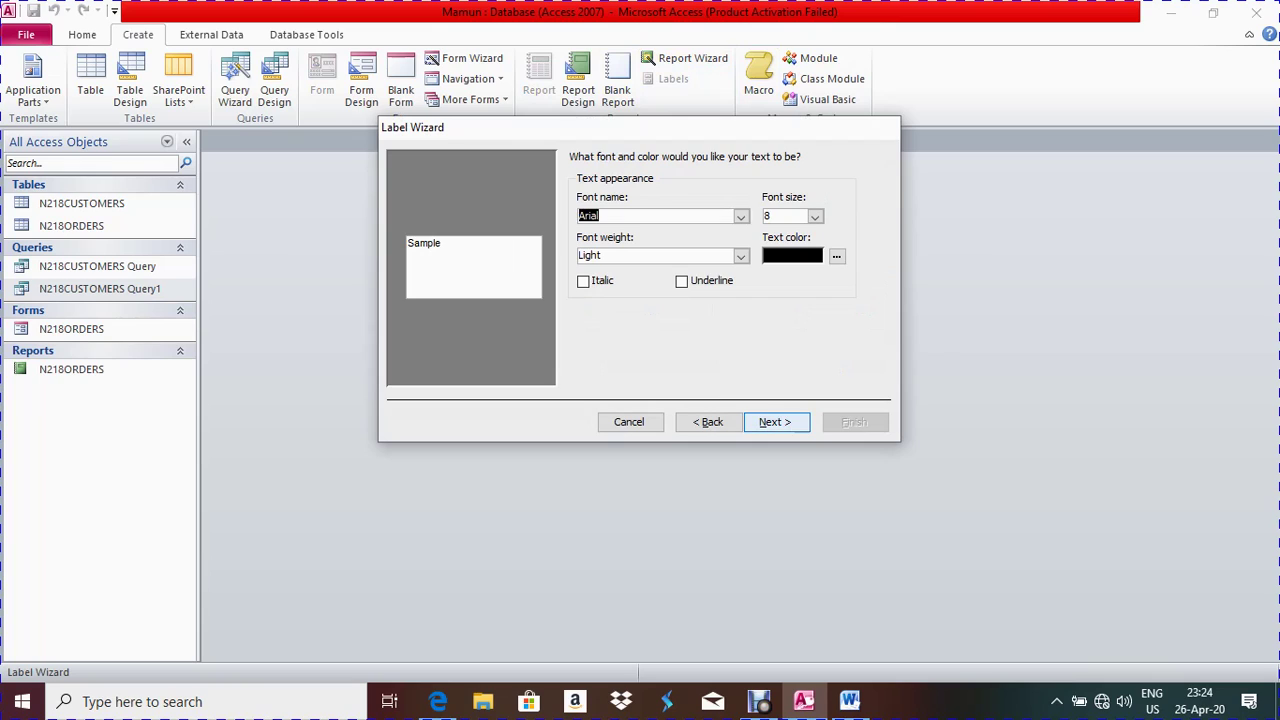
key("Return")
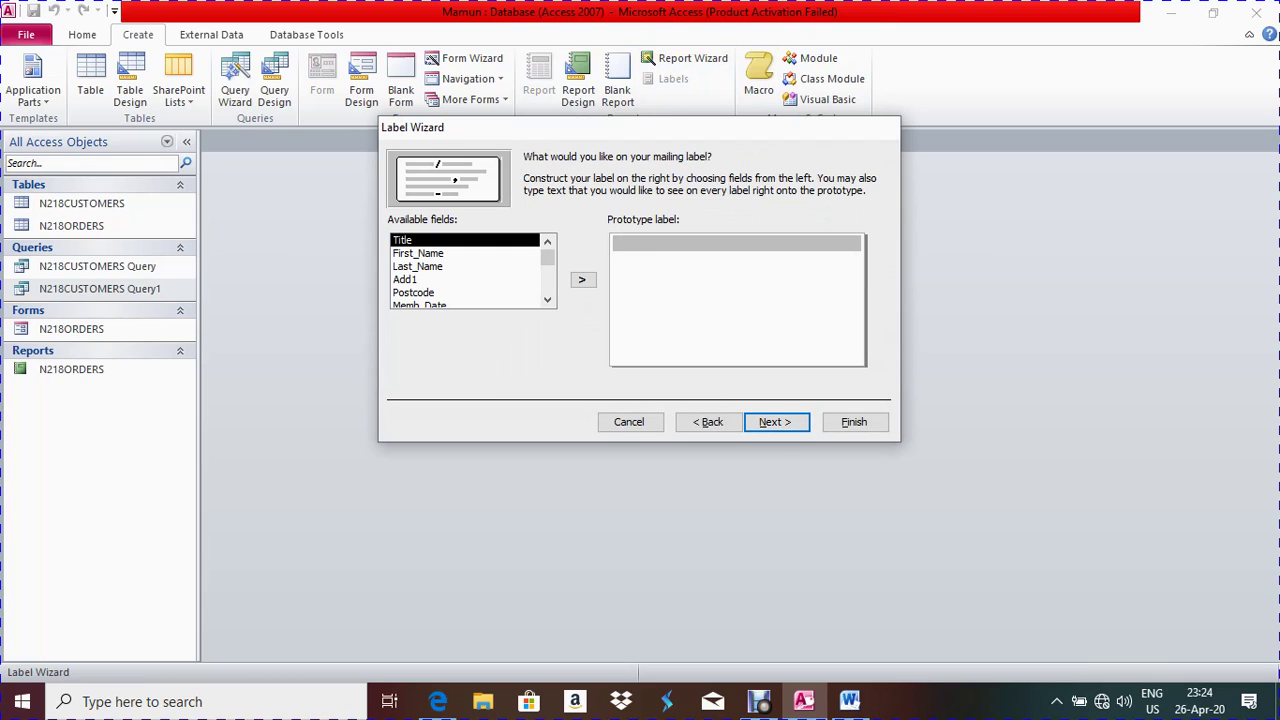
Put 'VIP Invitation!' on line one and Title, First_Name, Last_Name on line two
key("alt+Tab")
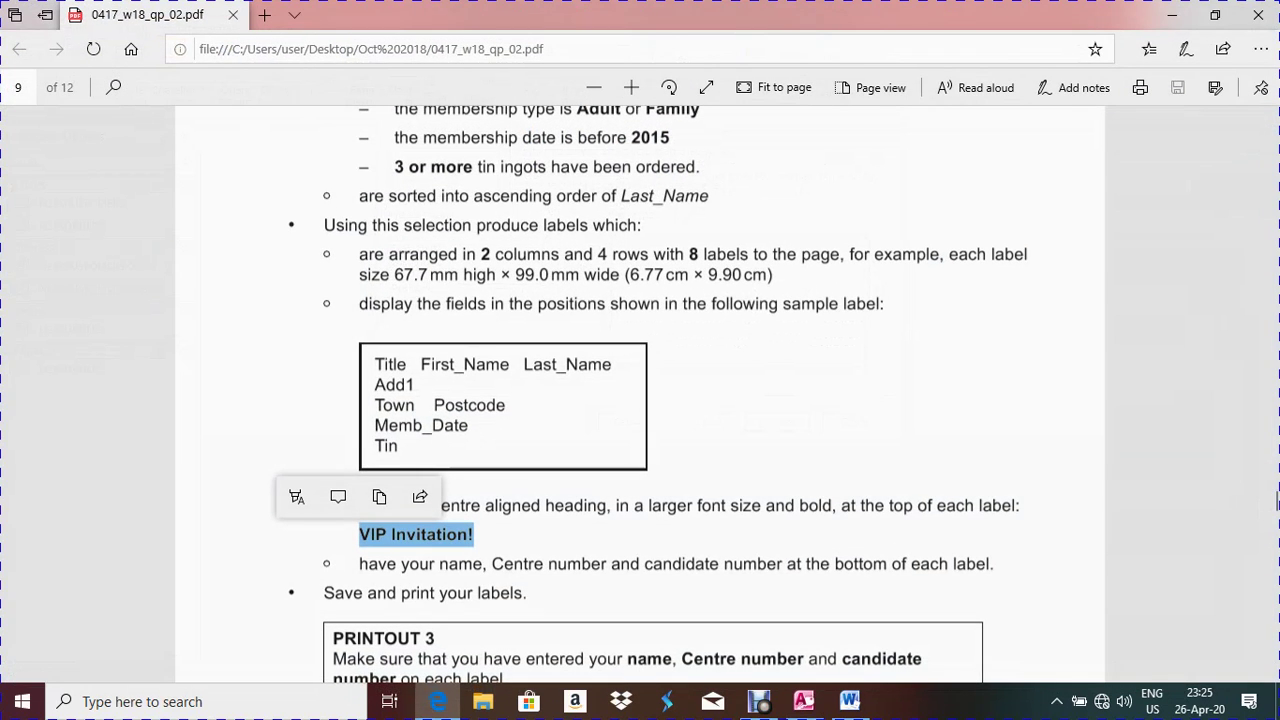
key("alt+Tab")
type("VIP Invitation!")
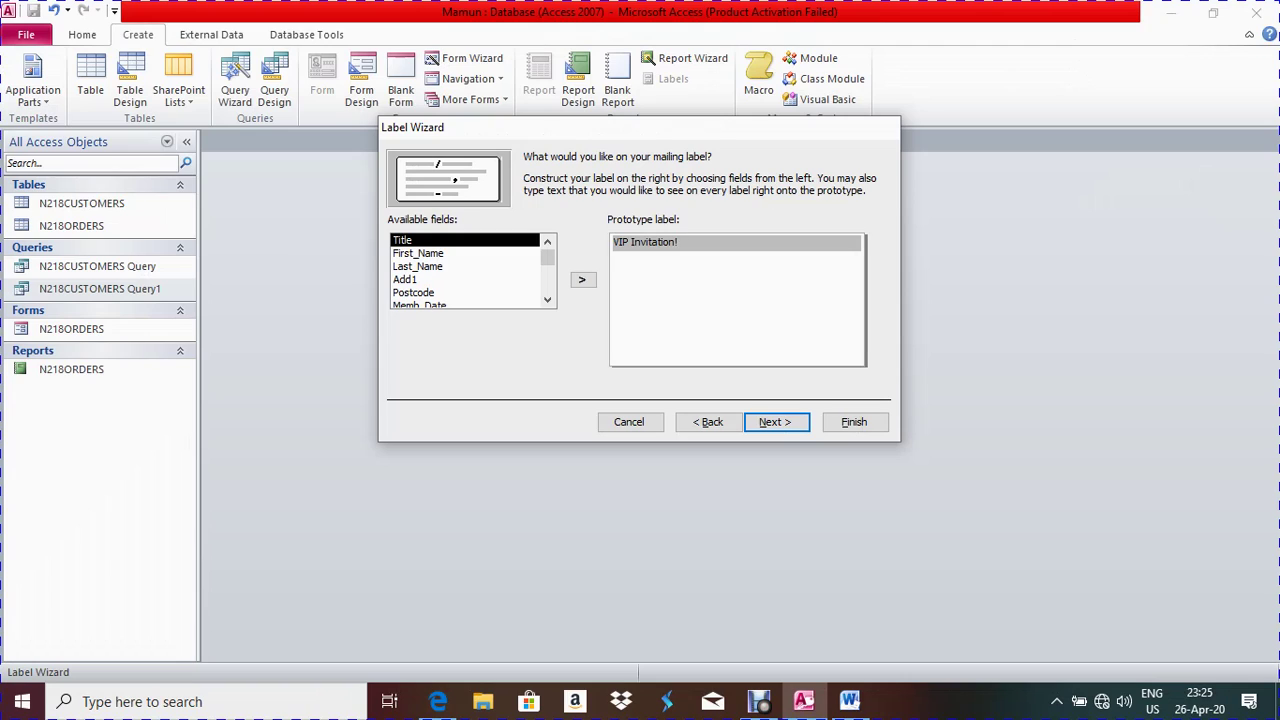
key("Return")
key("shift+Tab")
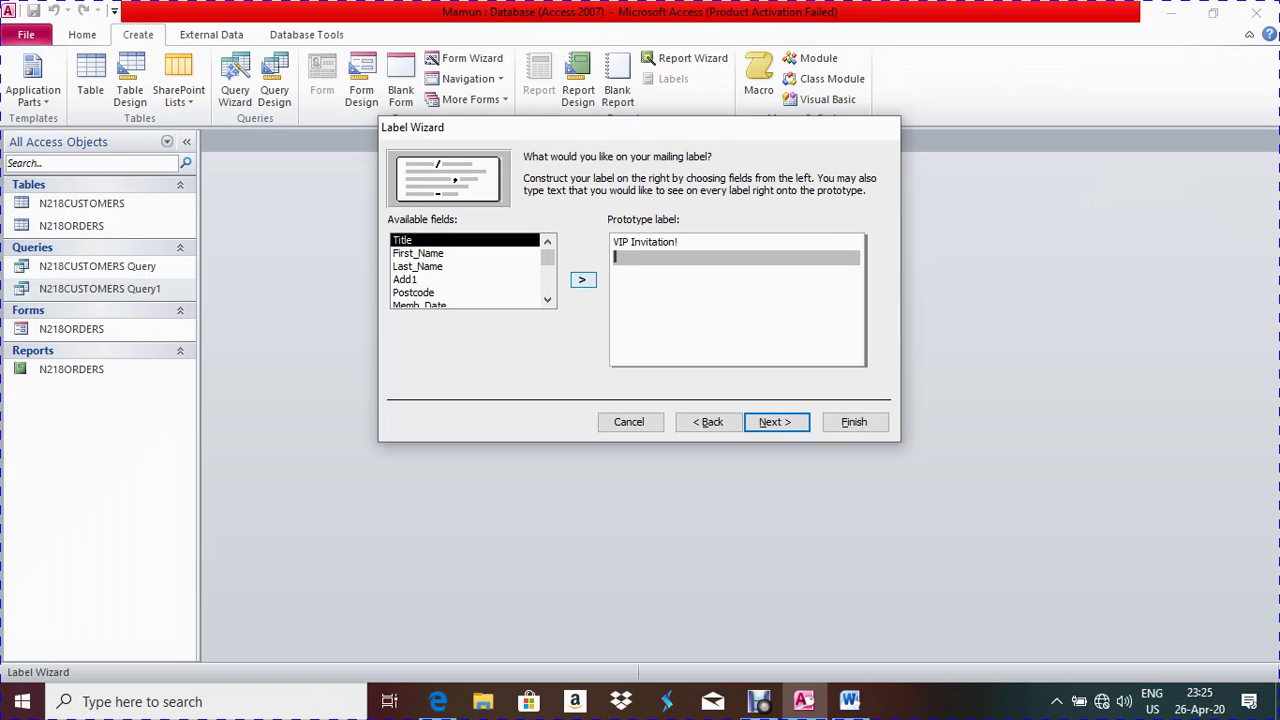
key("Return")
key("Return")
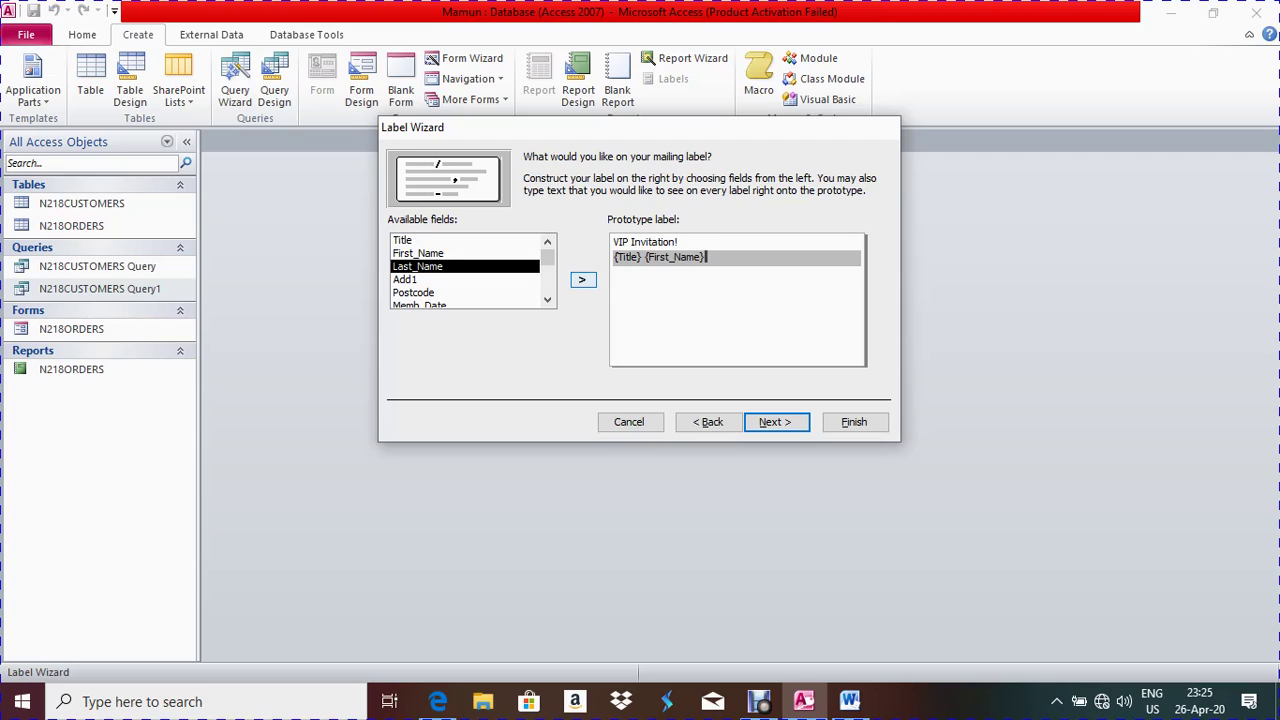
key("Return")
key("Tab")
key("Return")
key("shift+Tab")
key("shift+Tab")
Add Town and Postcode to the label's third line
scroll(465, 270, "down", 1)
scroll(465, 270, "down", 1)
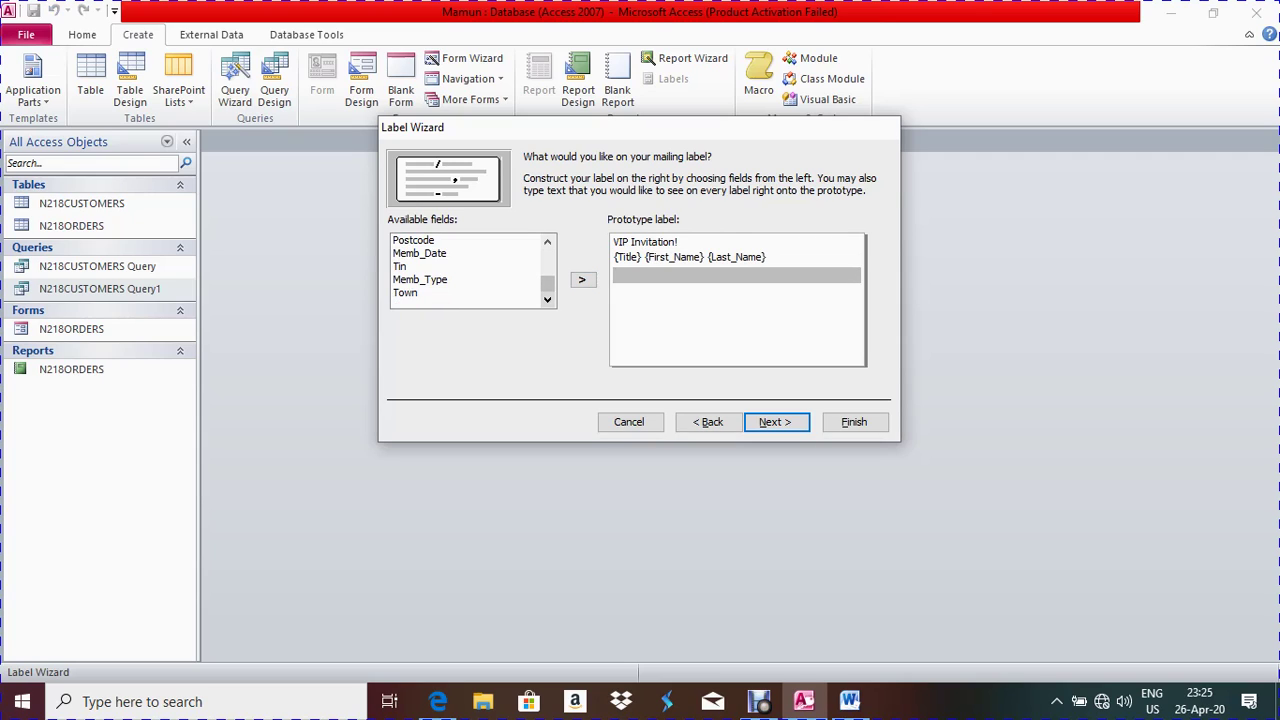
key("alt+Tab")
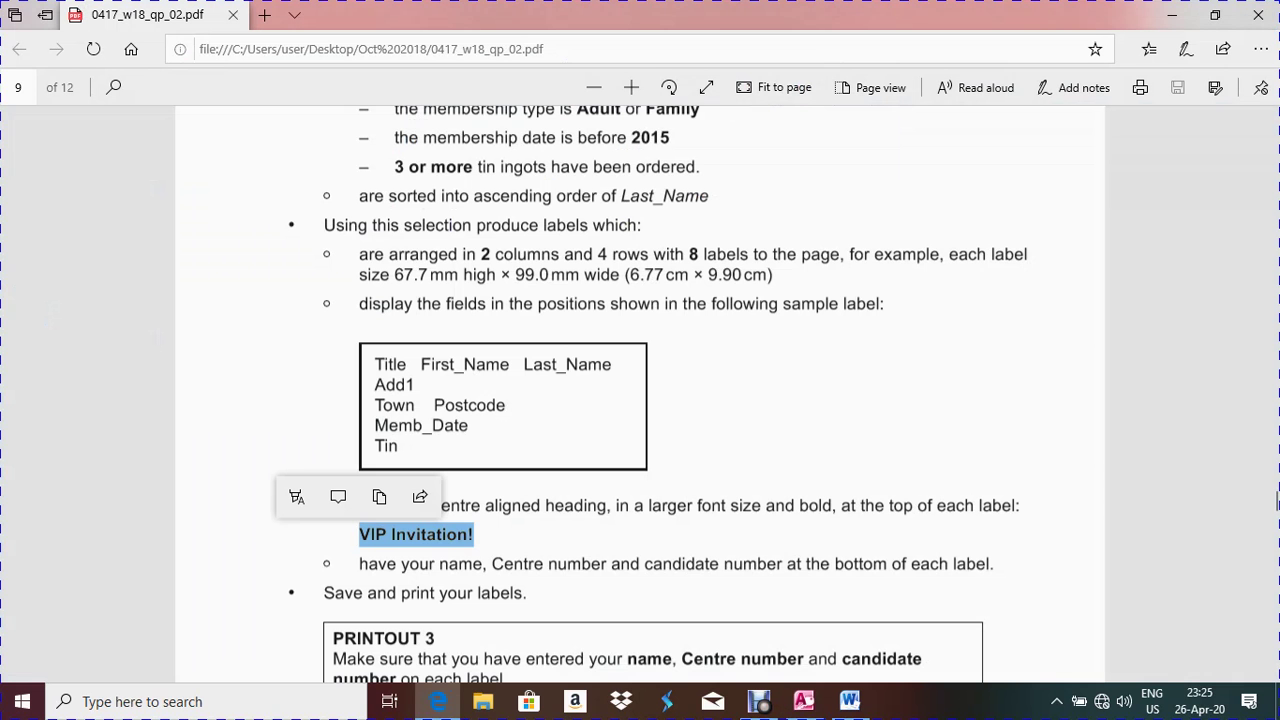
key("alt+Tab")
type("VIP Invitation!")
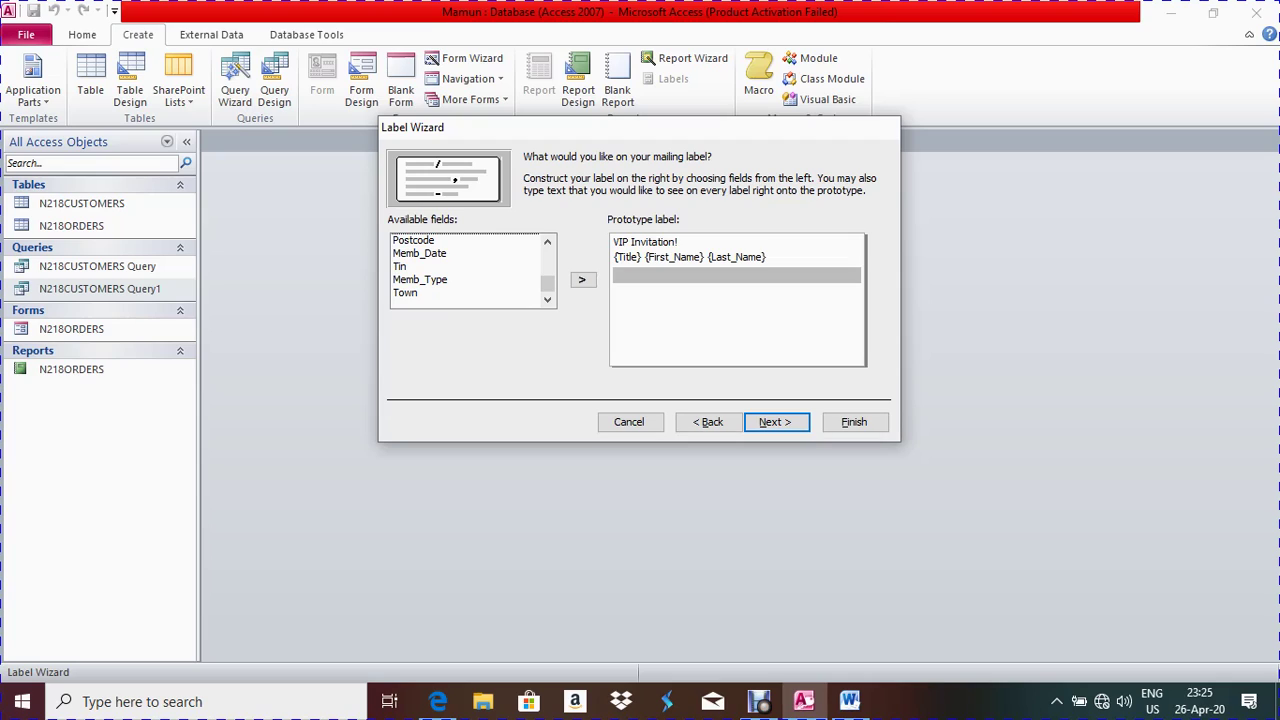
left_click(405, 292)
left_click(582, 279)
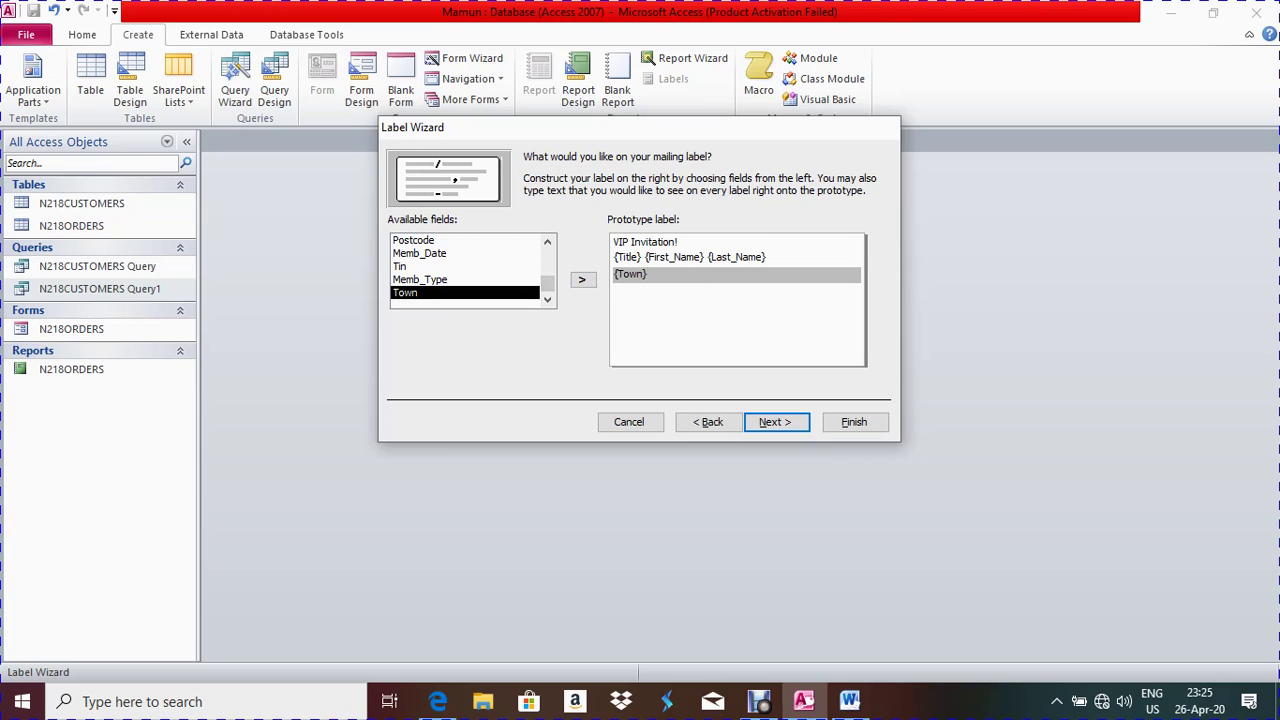
left_click(413, 240)
left_click(582, 279)
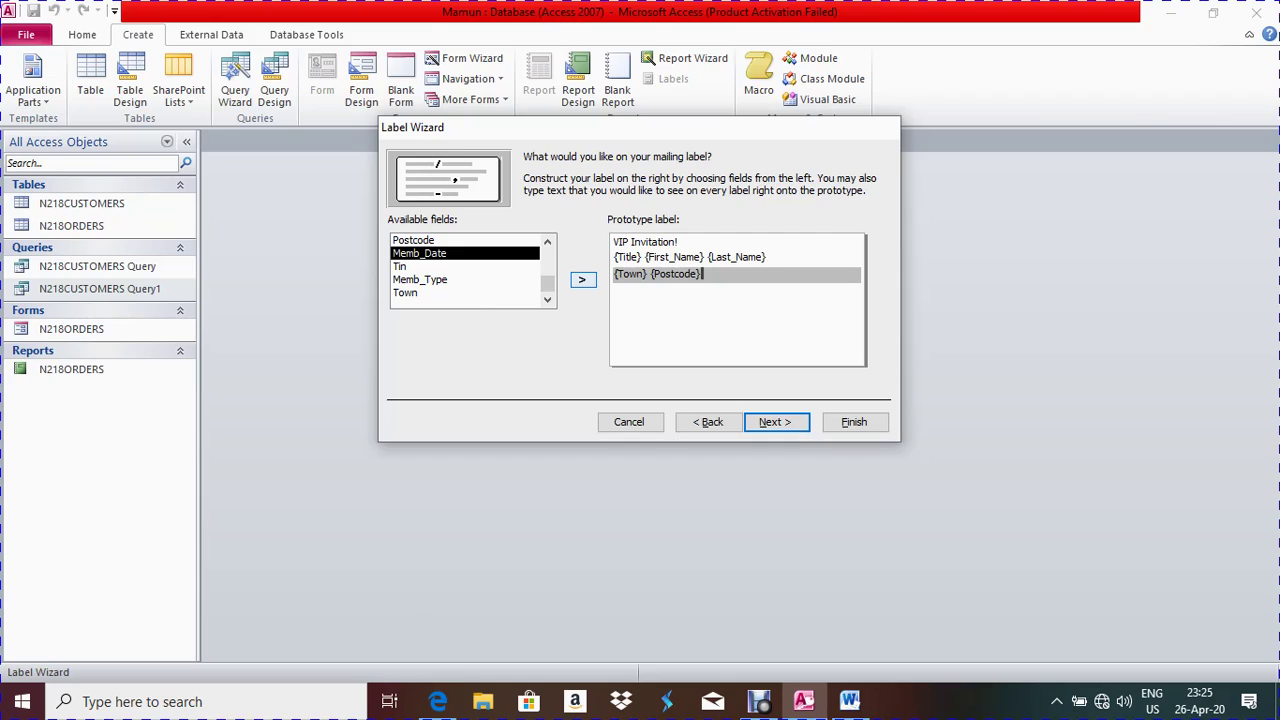
Add Memb_Date on the fourth line and Tin on the fifth line
key("alt+Tab")
key("alt+Tab")
key("Return")
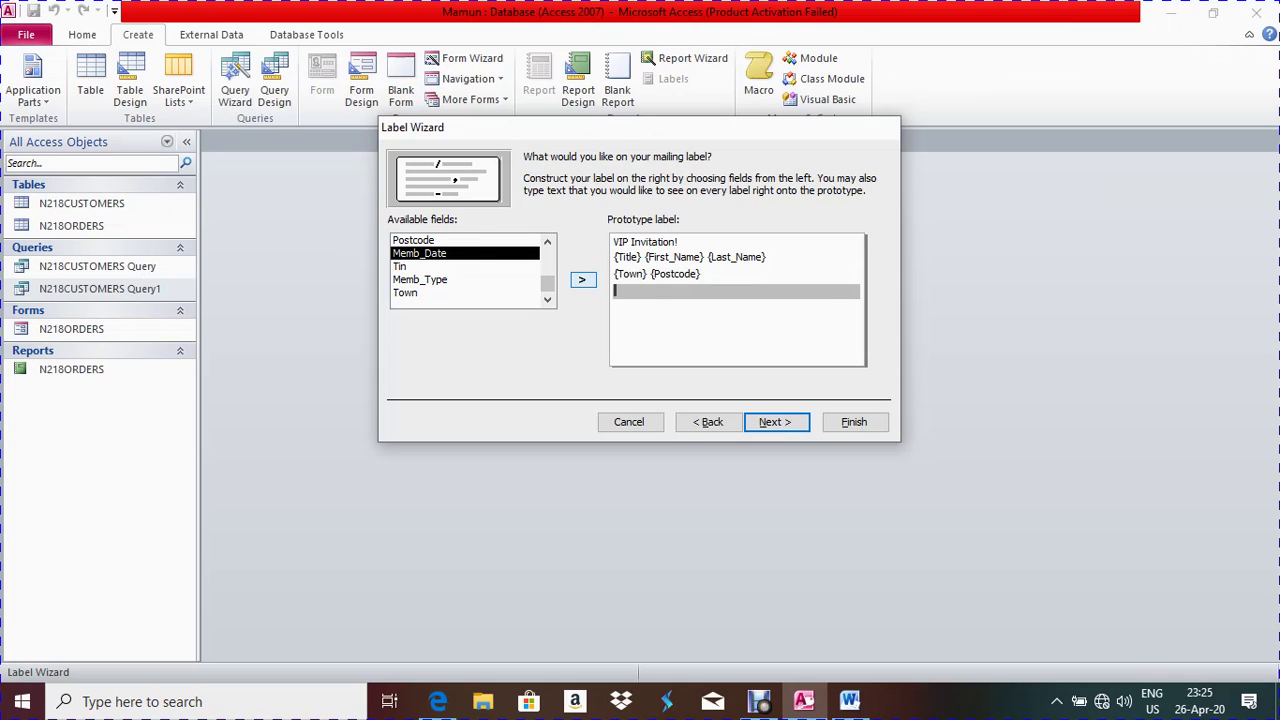
left_click(582, 280)
key("Return")
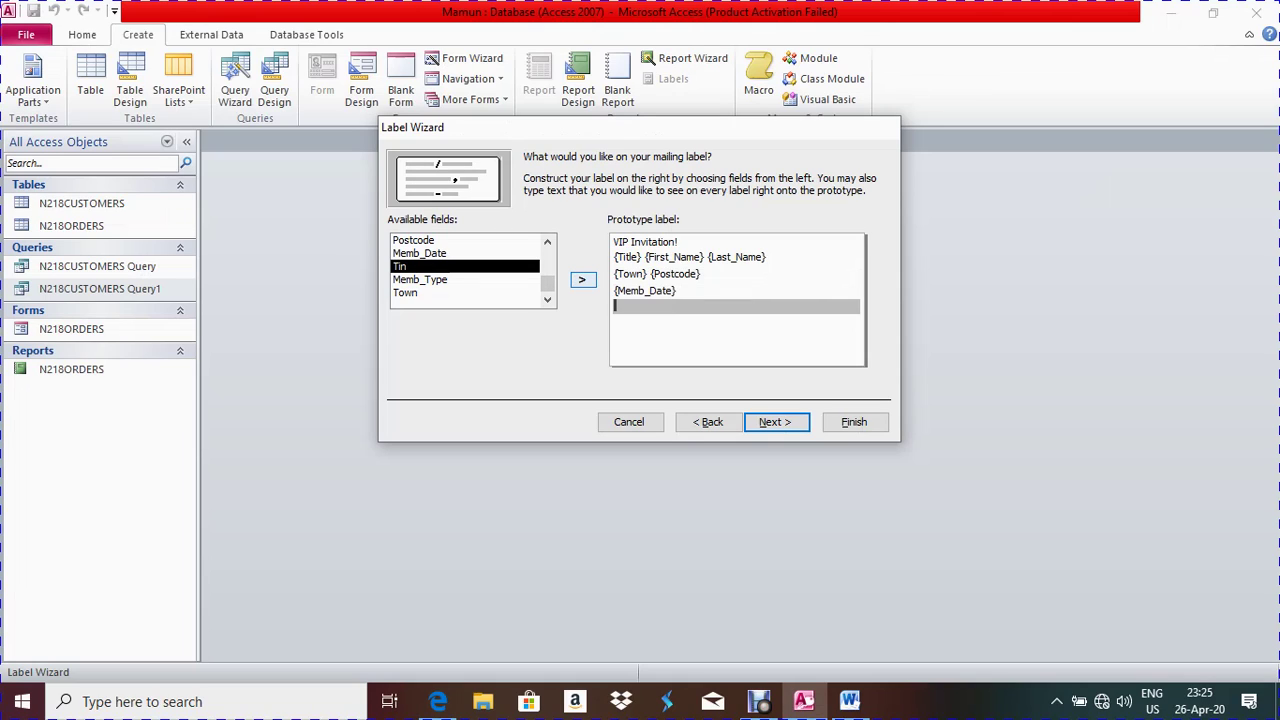
key("alt+Tab")
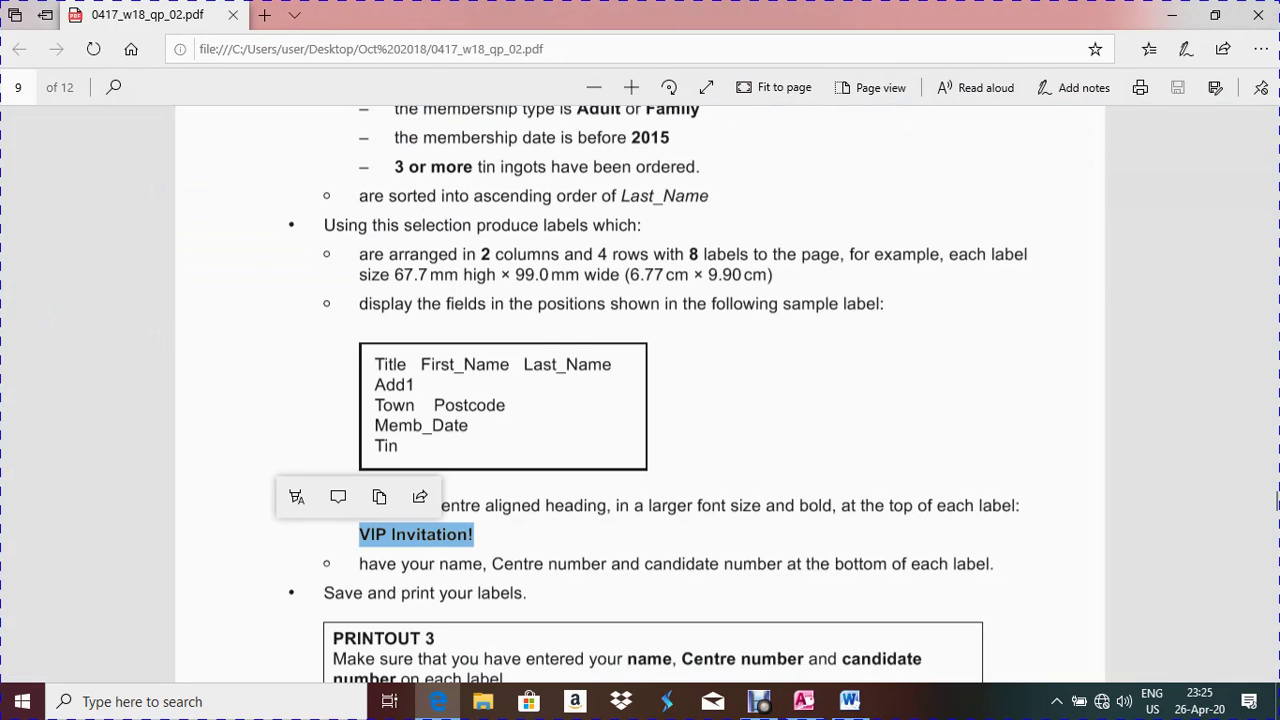
key("alt+Tab")
key("shift+Tab")
key("space")
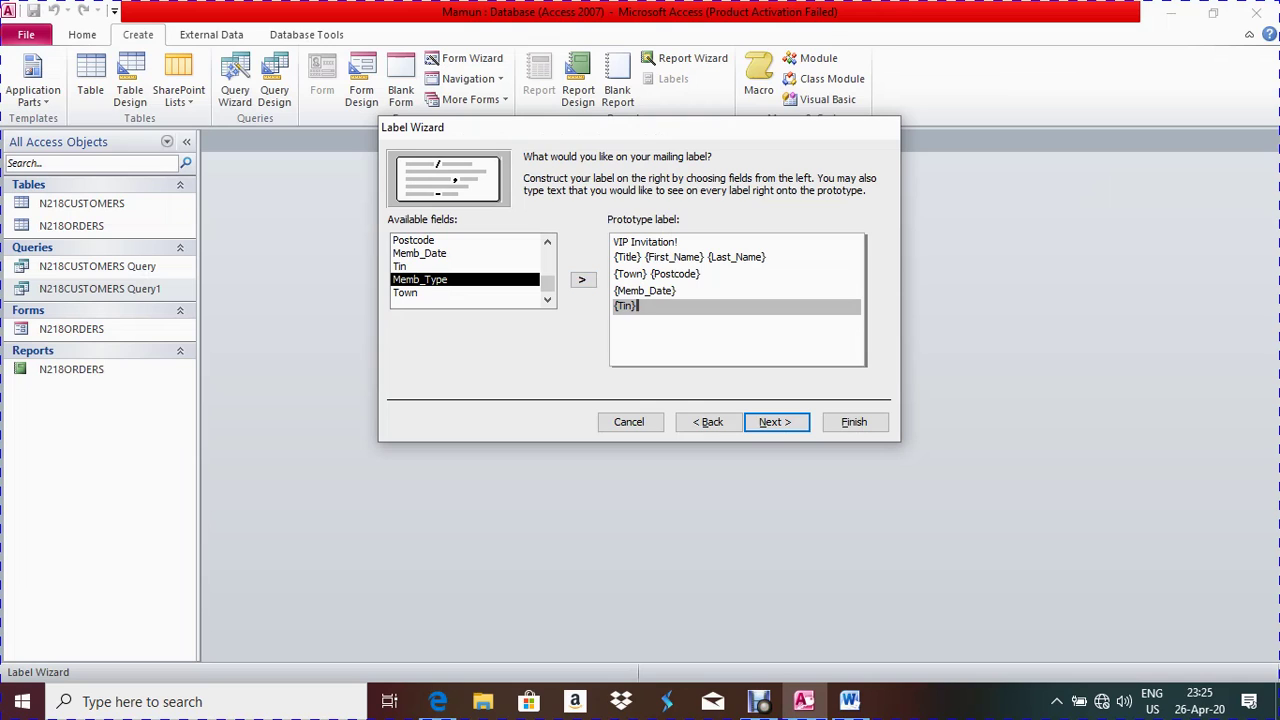
Add a final line with the candidate's name and candidate numbers, then continue to sorting
key("alt+Tab")
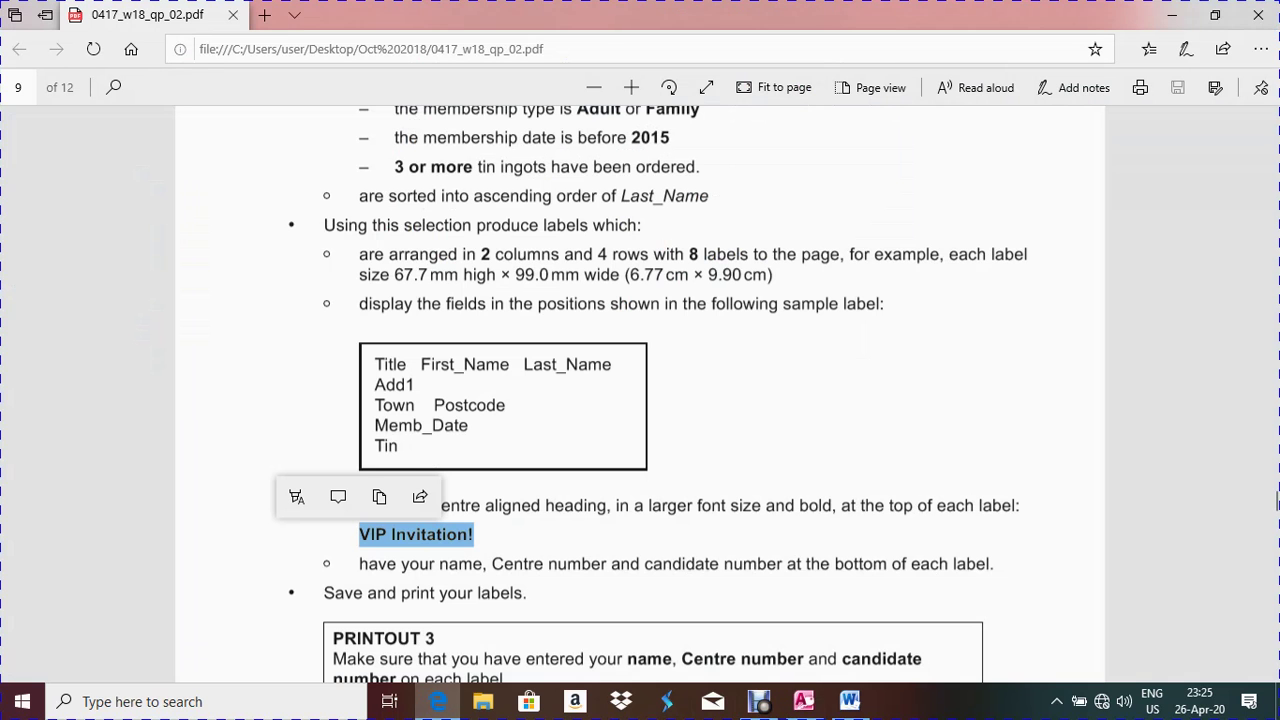
key("Escape")
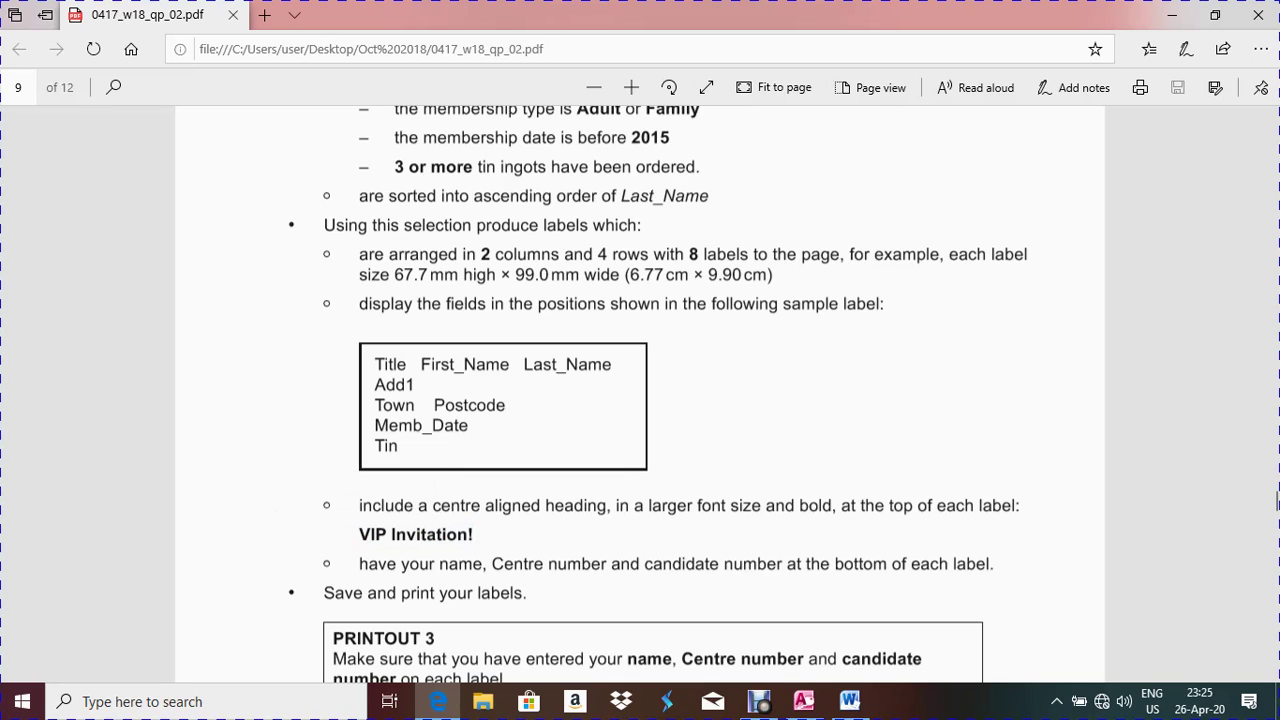
key("alt+Tab")
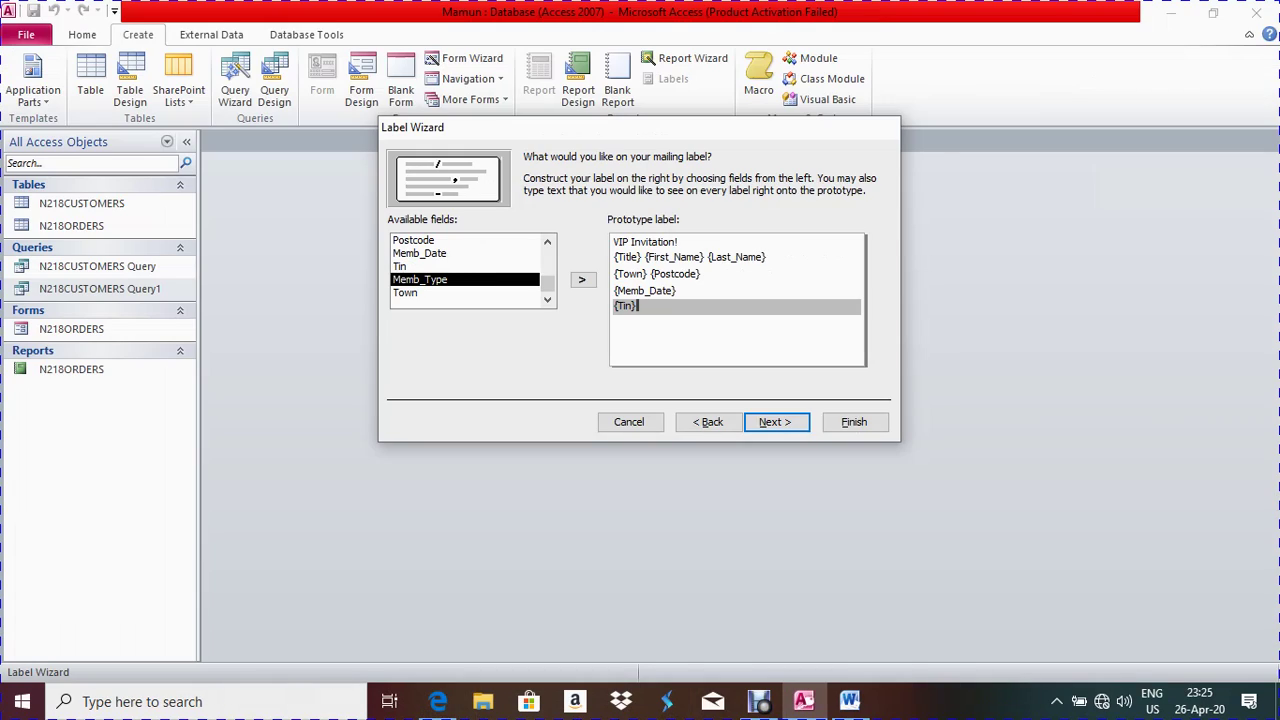
key("Return")
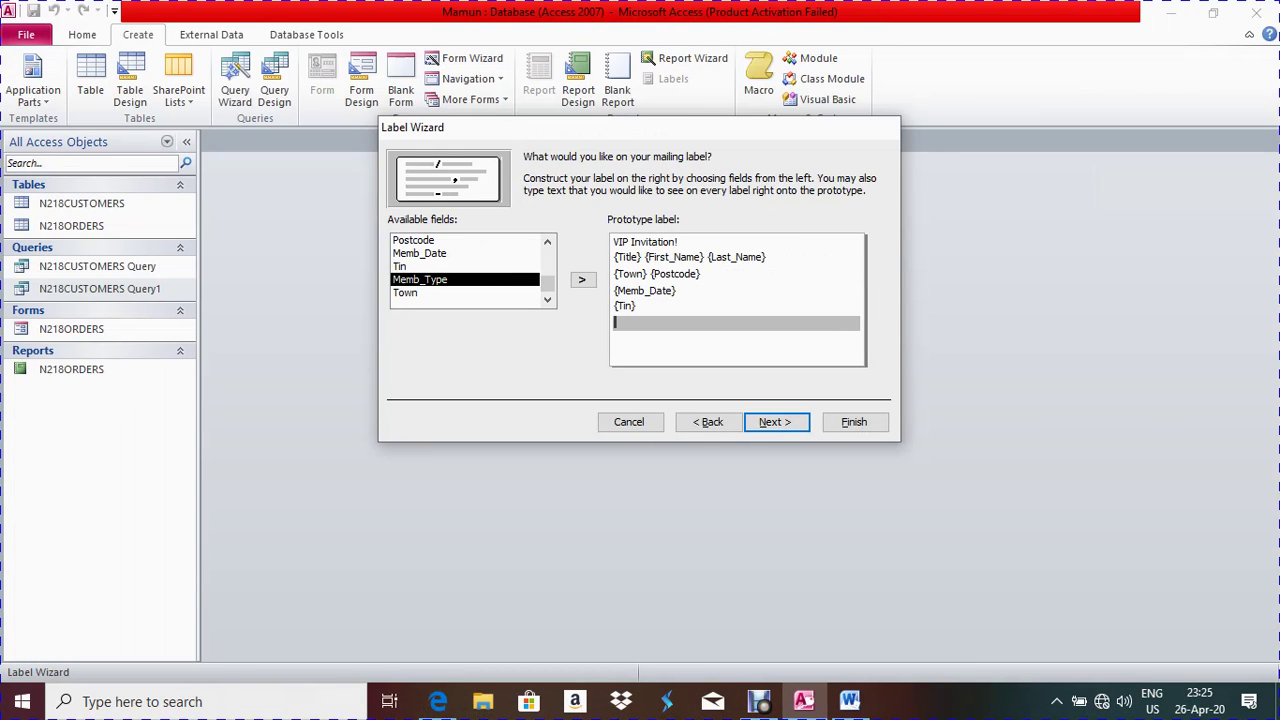
type("Mamun, SA139, 1234")
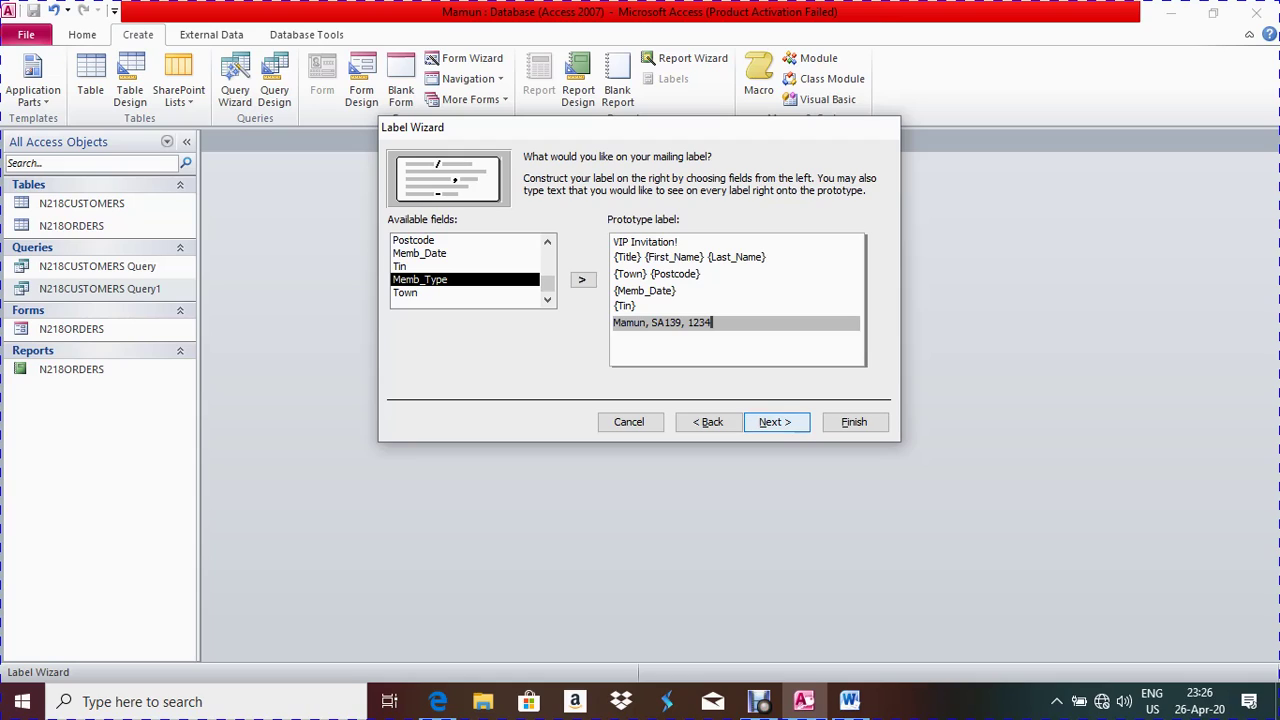
left_click(776, 422)
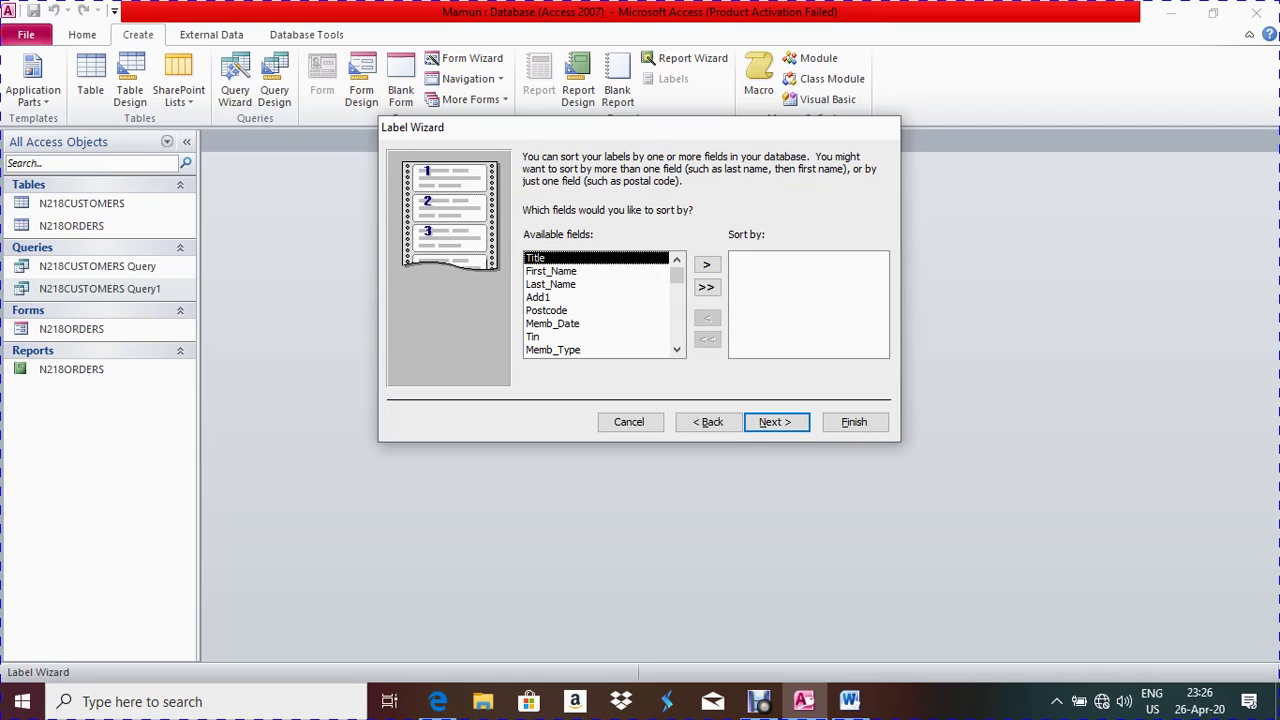
Skip sorting, finish the wizard, dismiss the column warning, and review the labels preview
left_click(776, 422)
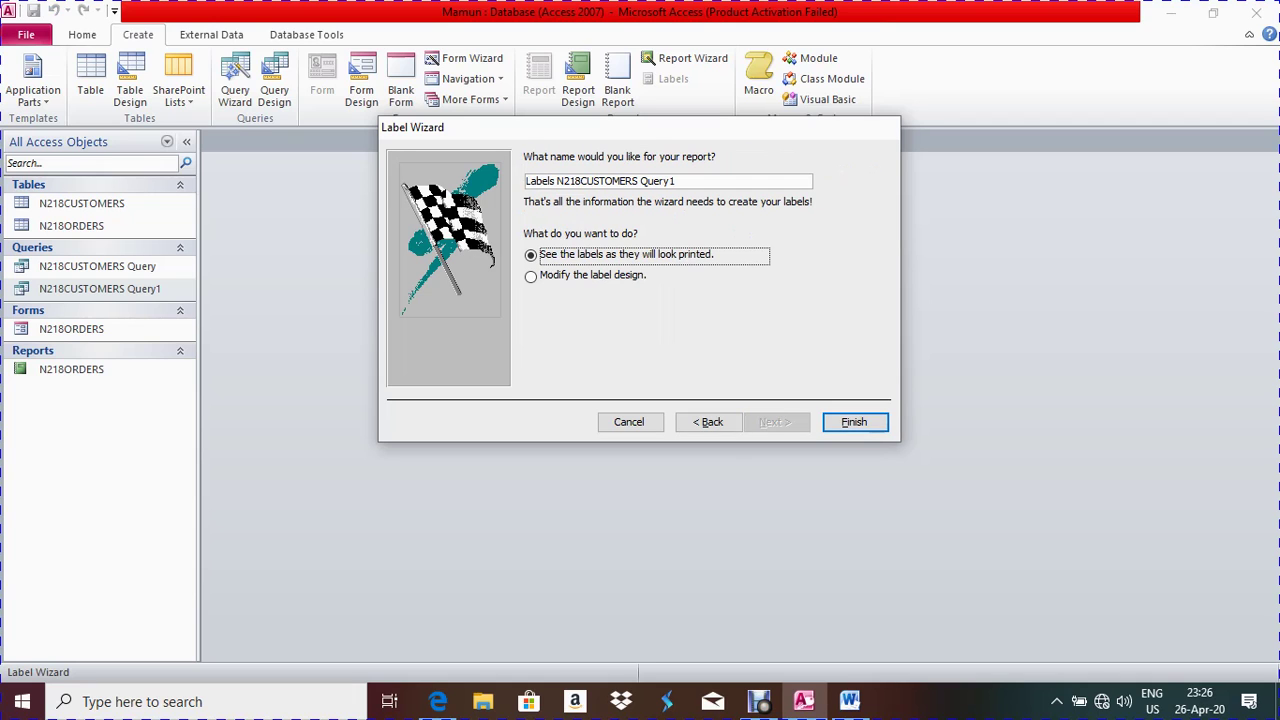
left_click(853, 422)
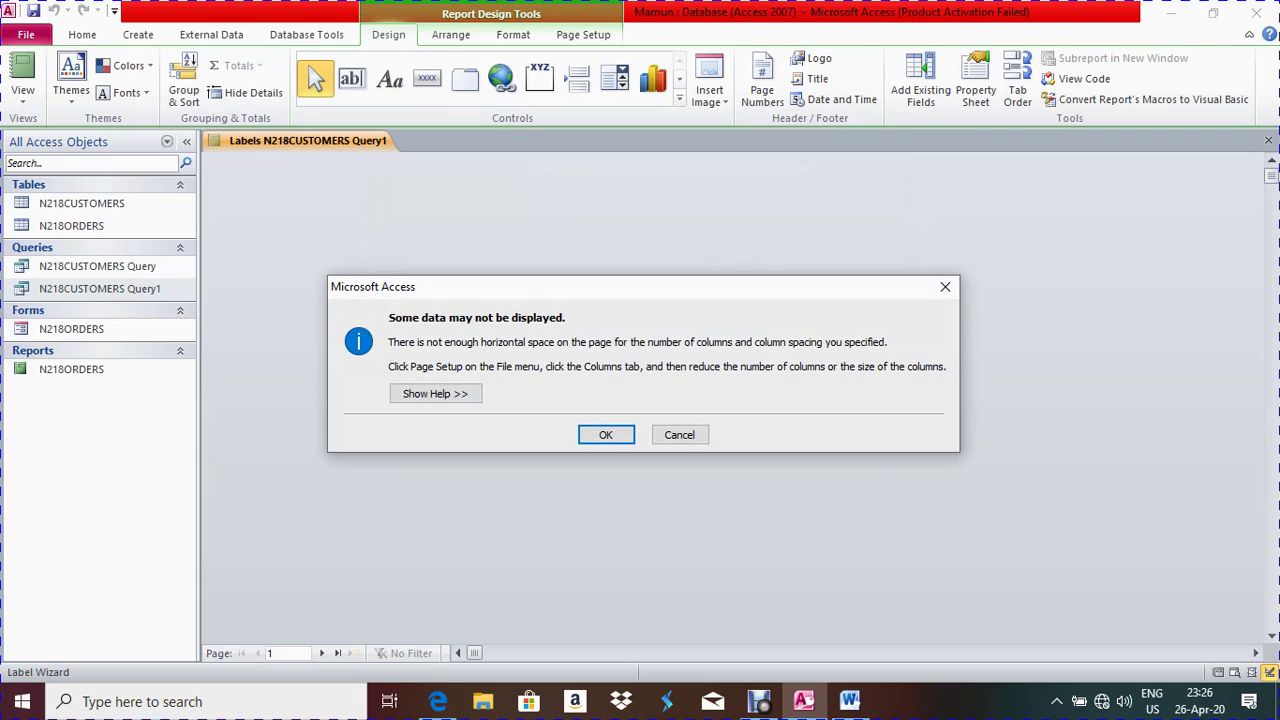
key("Return")
scroll(603, 400, "down", 5)
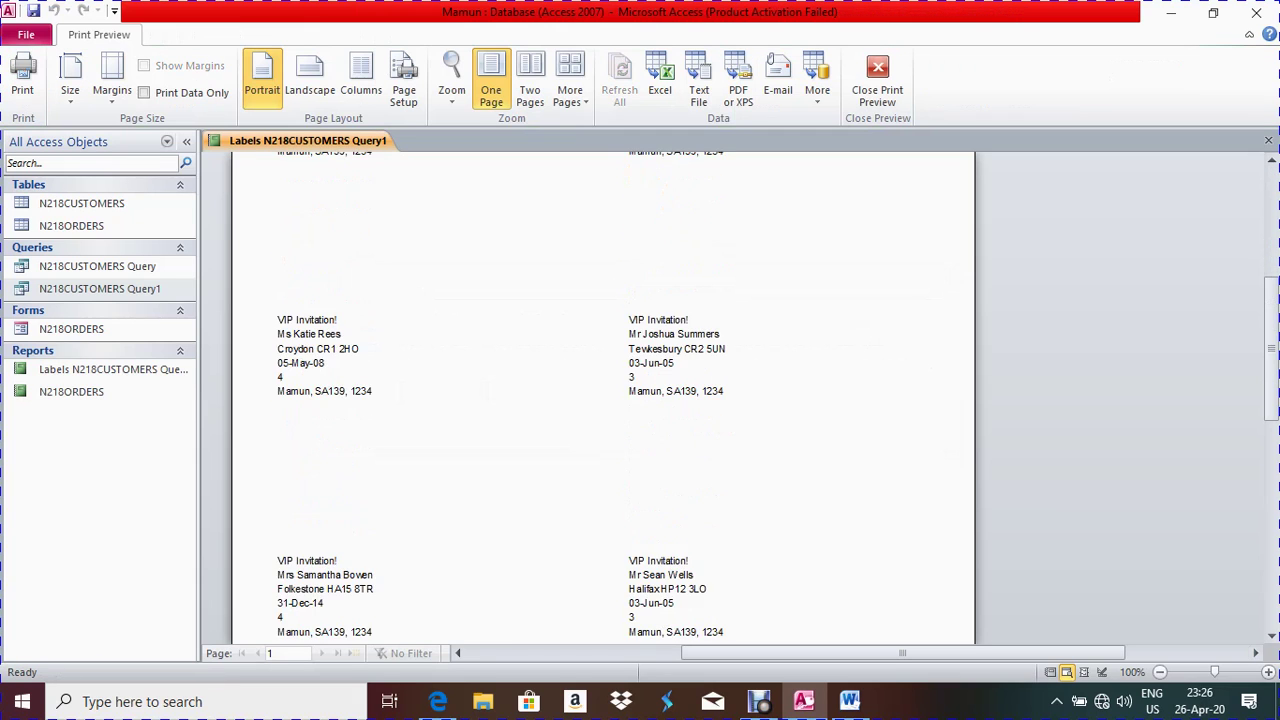
scroll(603, 400, "down", 2)
scroll(603, 400, "up", 8)
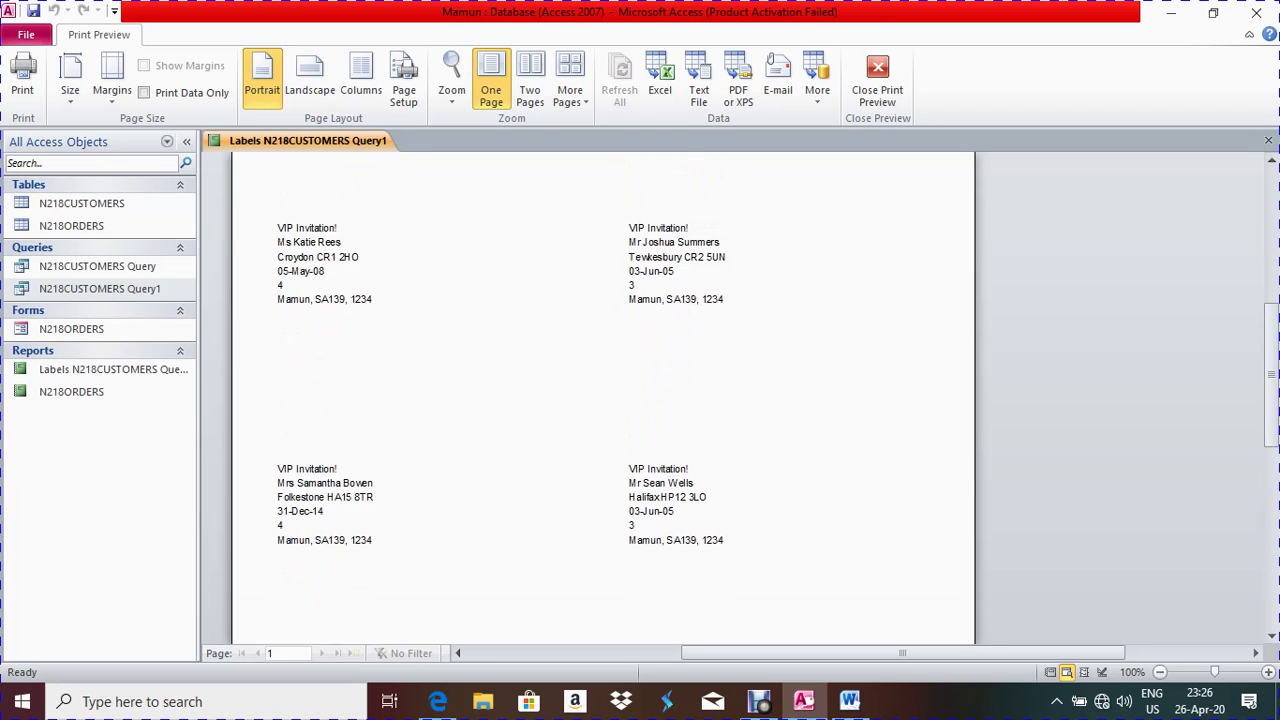
scroll(603, 400, "down", 3)
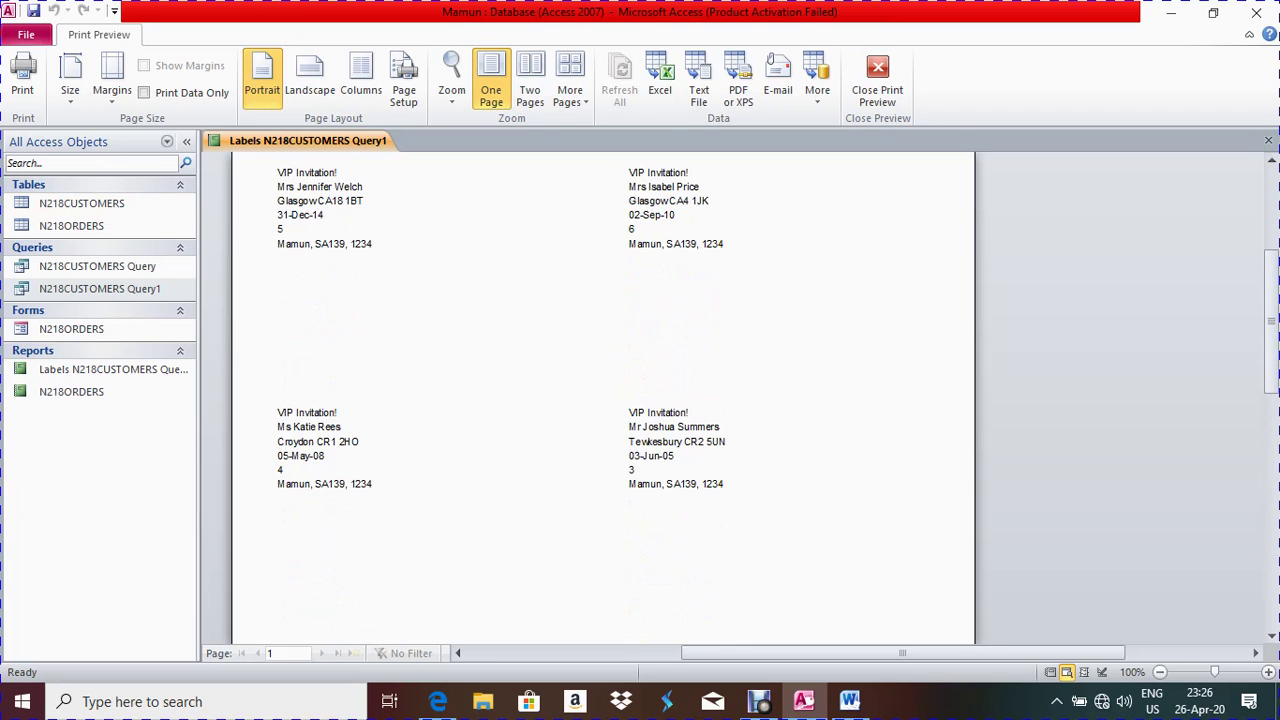
scroll(603, 400, "down", 3)
scroll(603, 400, "up", 3)
scroll(603, 400, "down", 3)
scroll(603, 400, "down", 3)
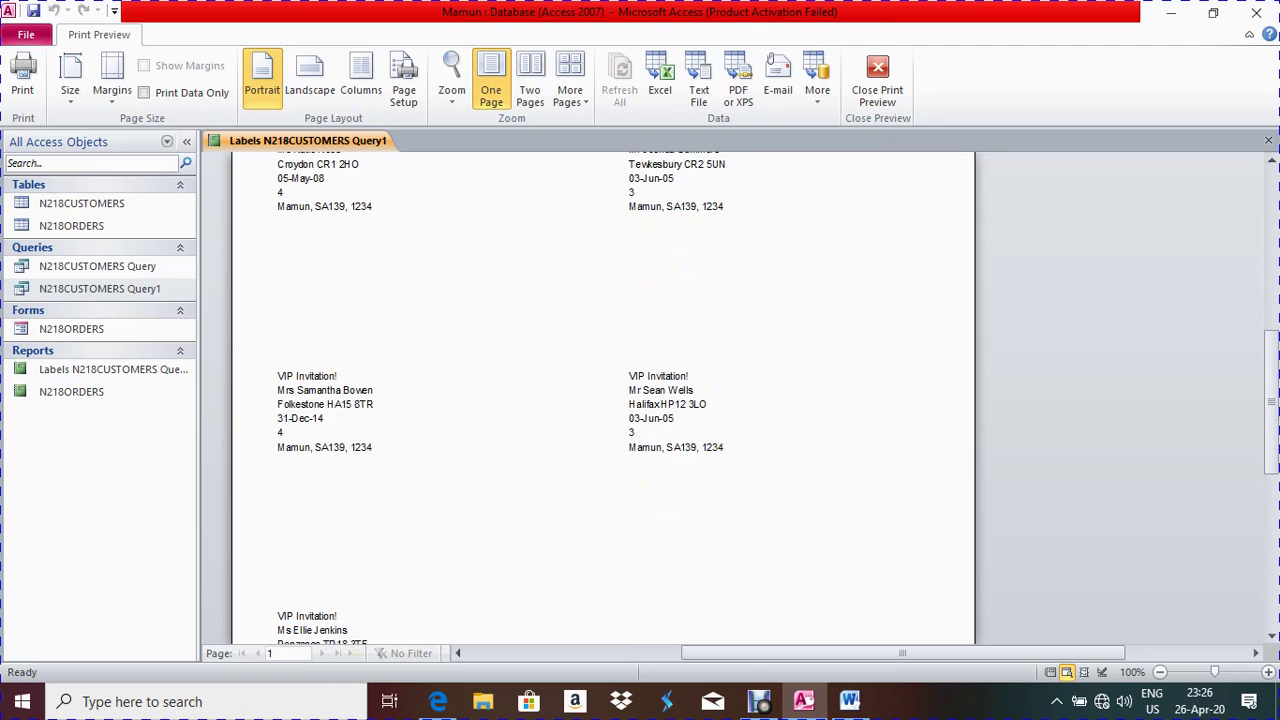
scroll(603, 400, "down", 3)
scroll(603, 400, "up", 8)
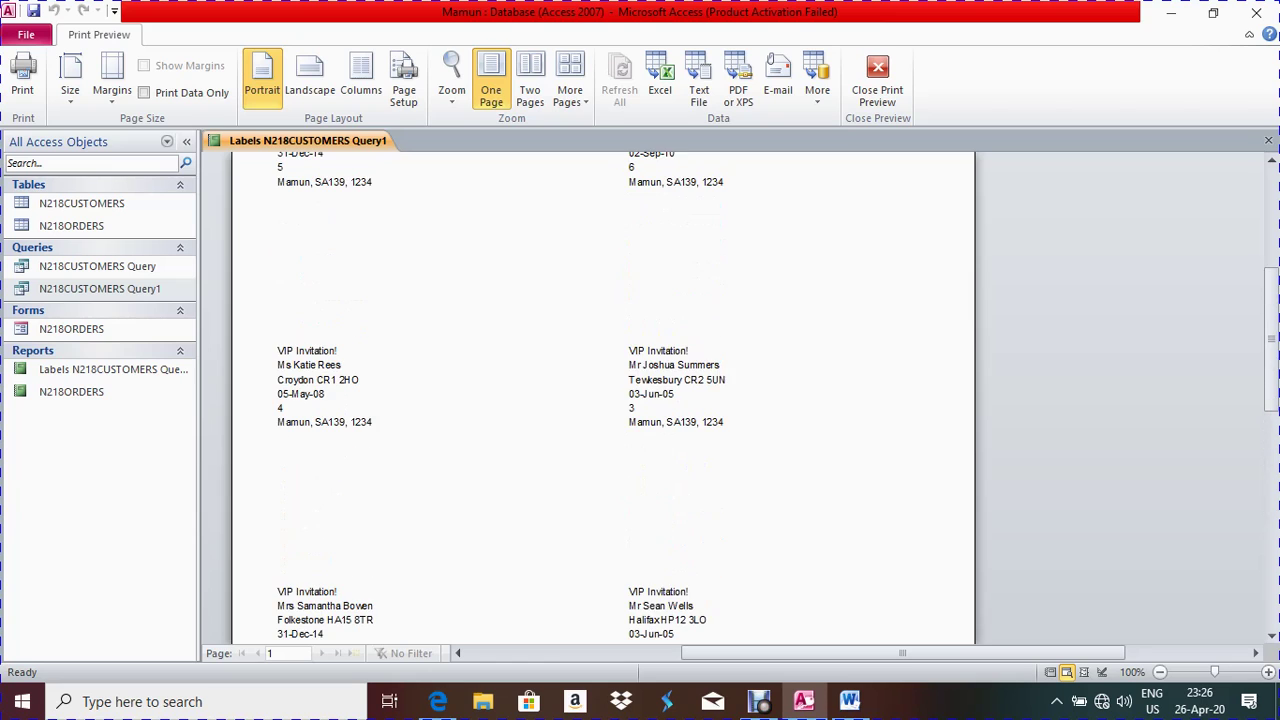
scroll(603, 400, "up", 5)
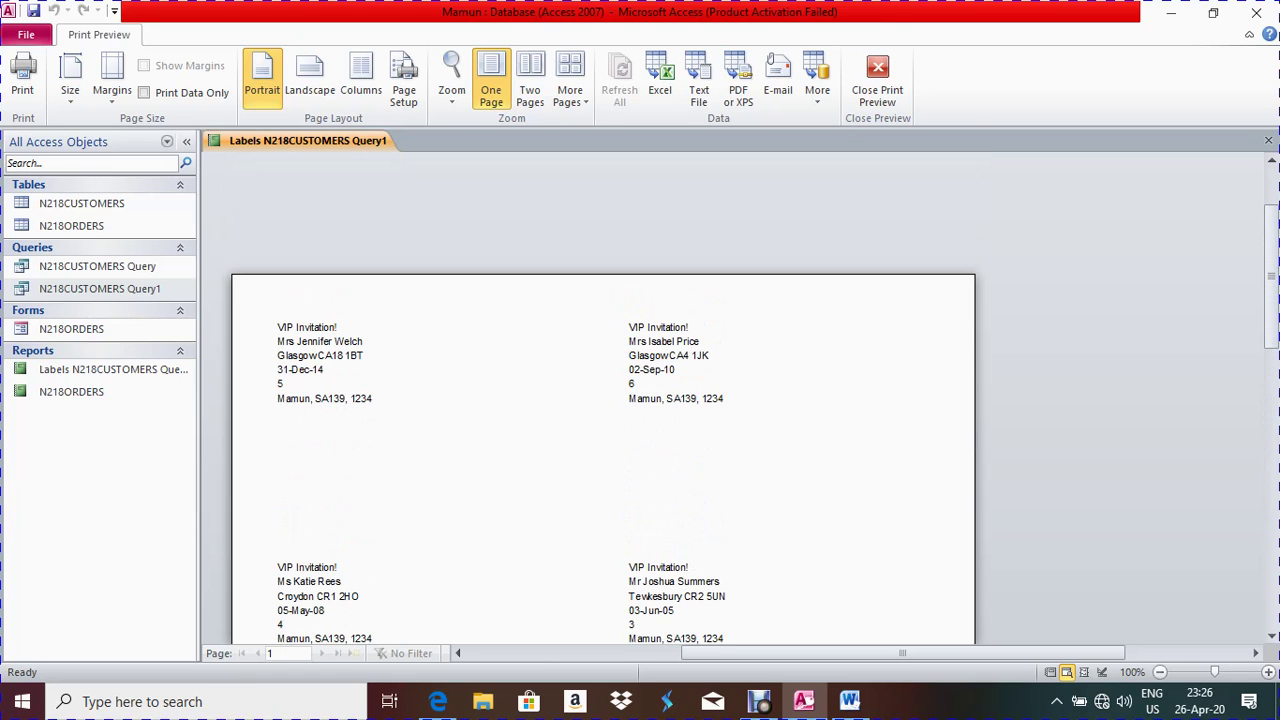
Compare the labels preview against the exam paper's requirements
left_click(437, 701)
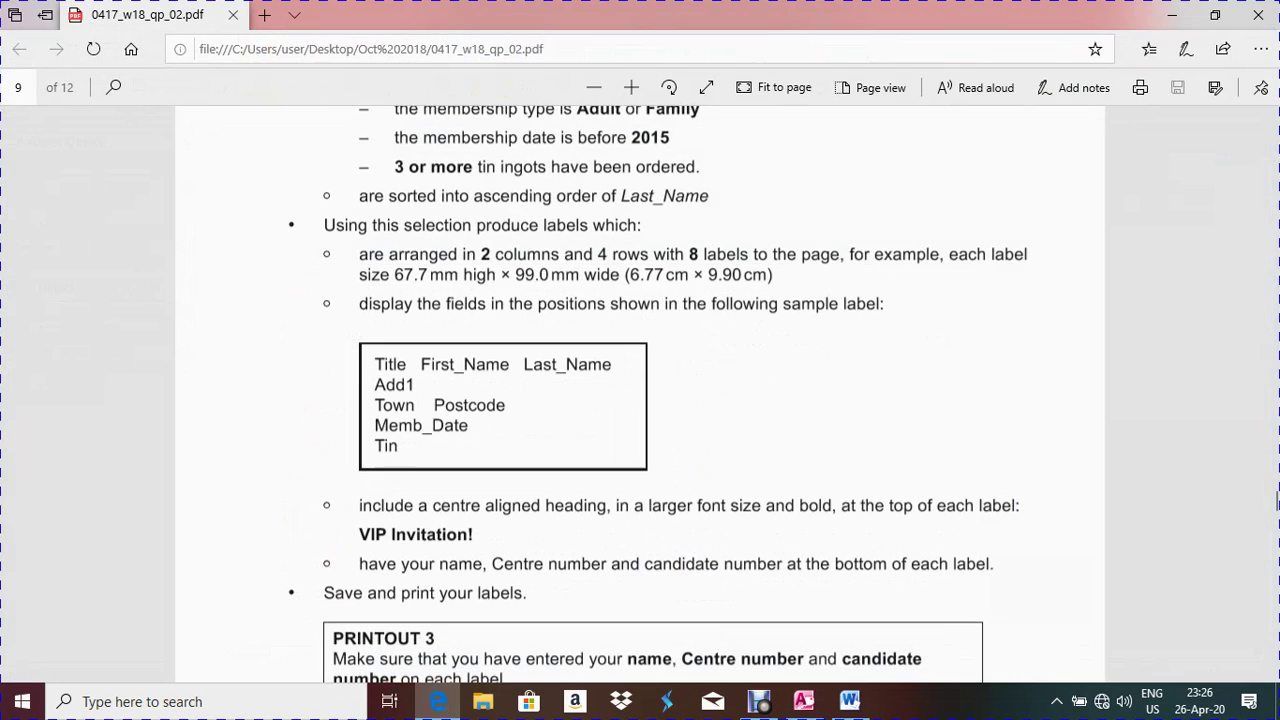
scroll(1277, 503, "up", 2)
scroll(1277, 503, "down", 5)
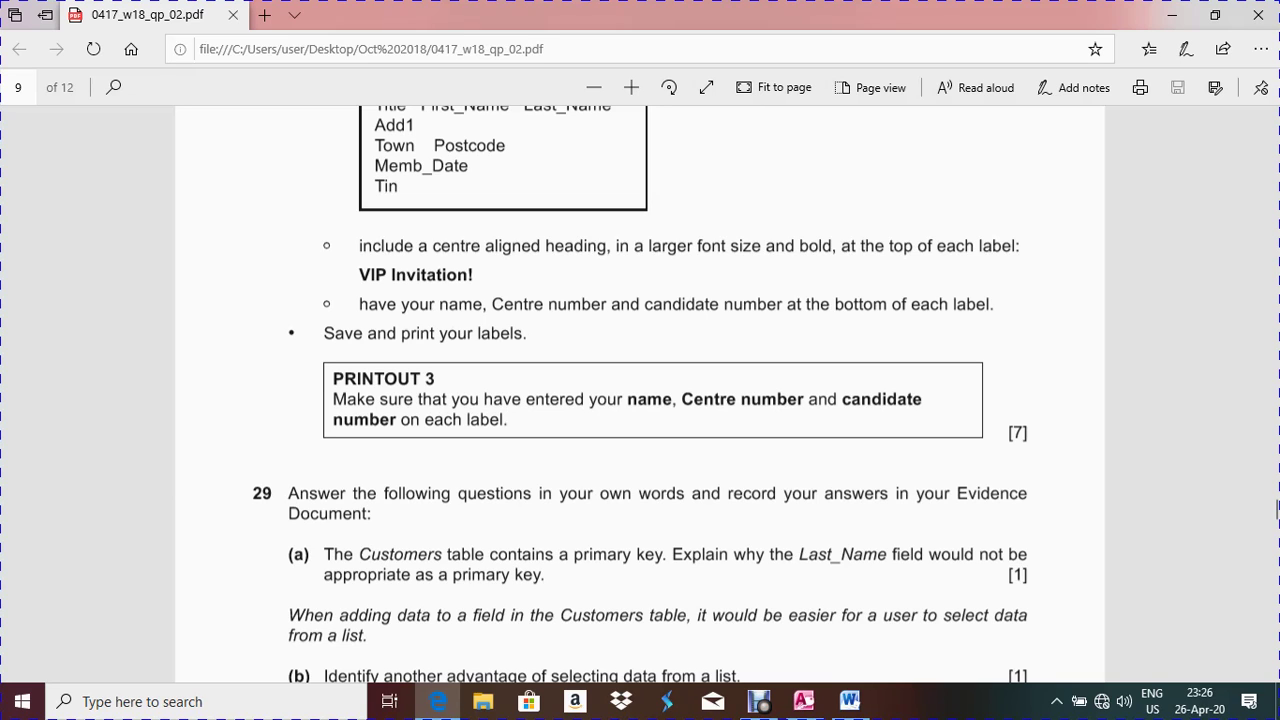
key("alt+Tab")
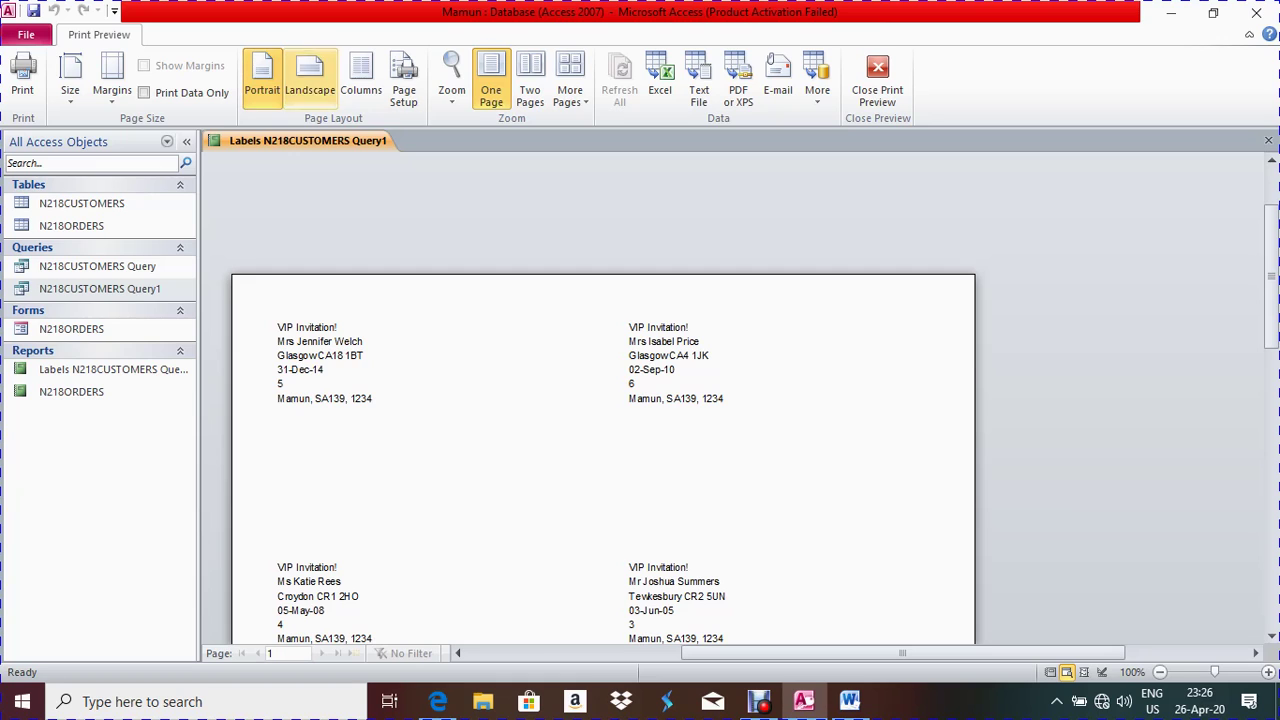
In Design View make the 'VIP Invitation!' heading bold, 10 pt and centred, then preview
right_click(270, 141)
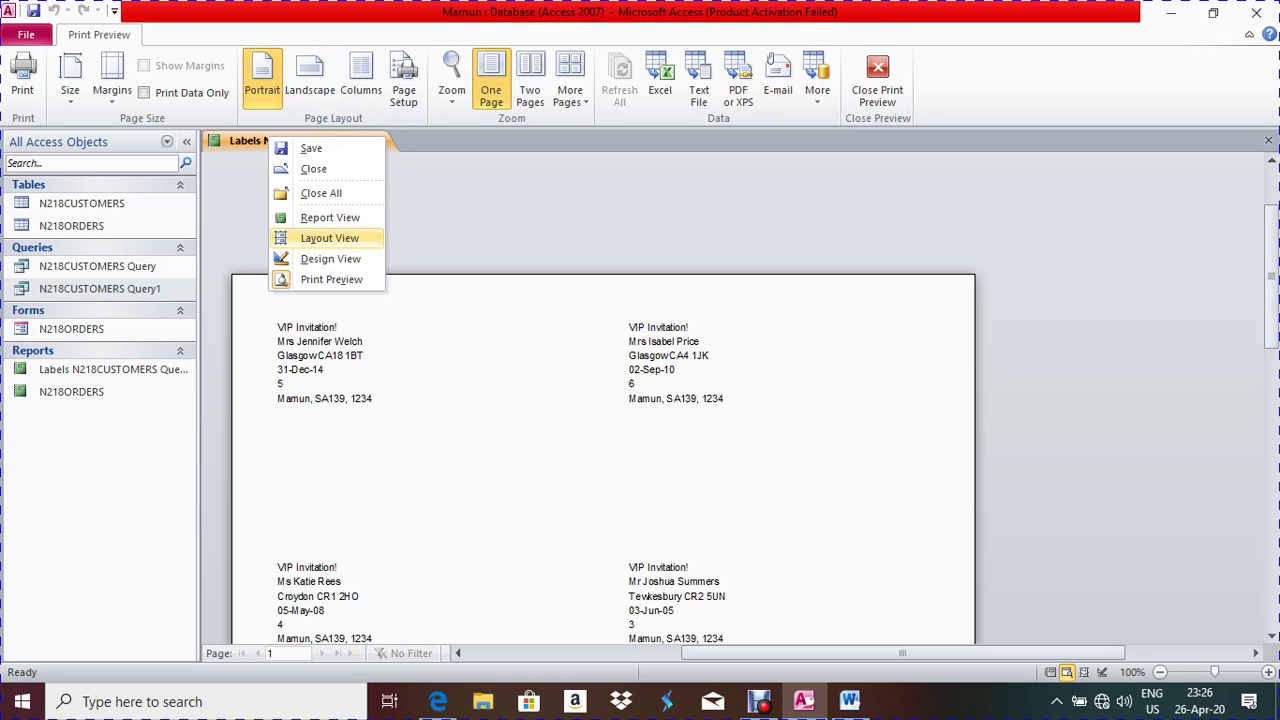
left_click(330, 258)
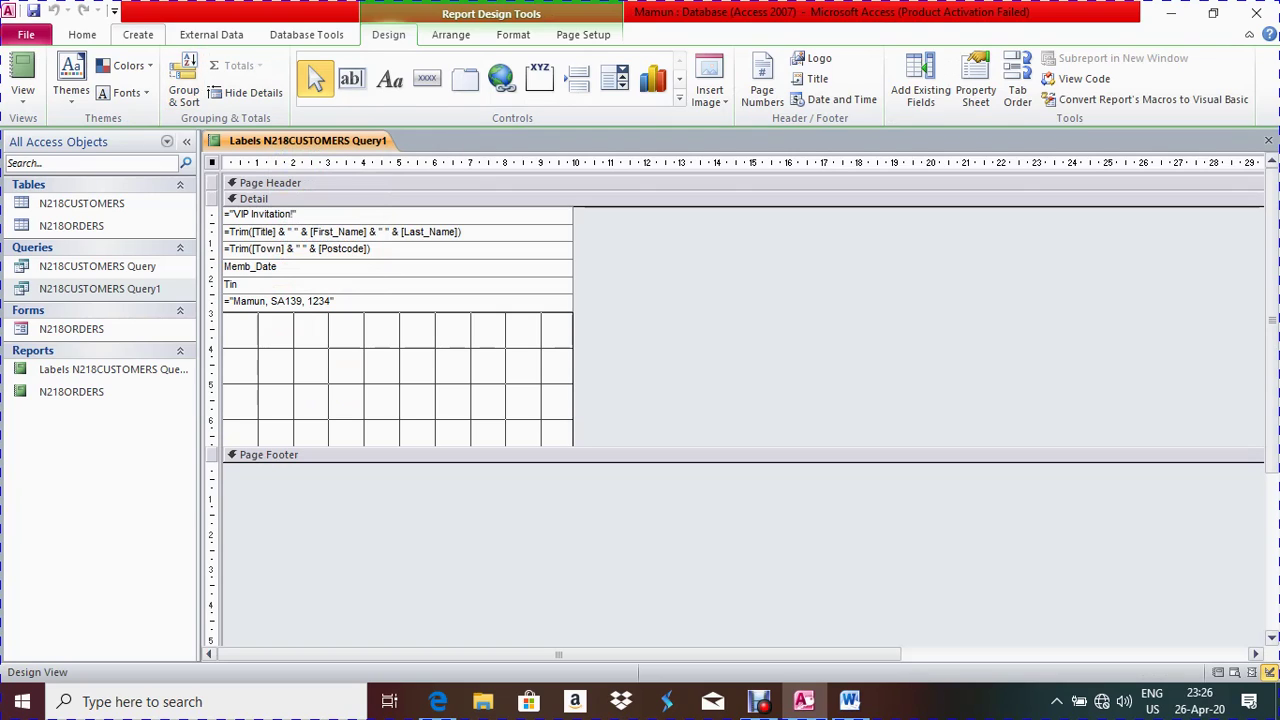
left_click(82, 34)
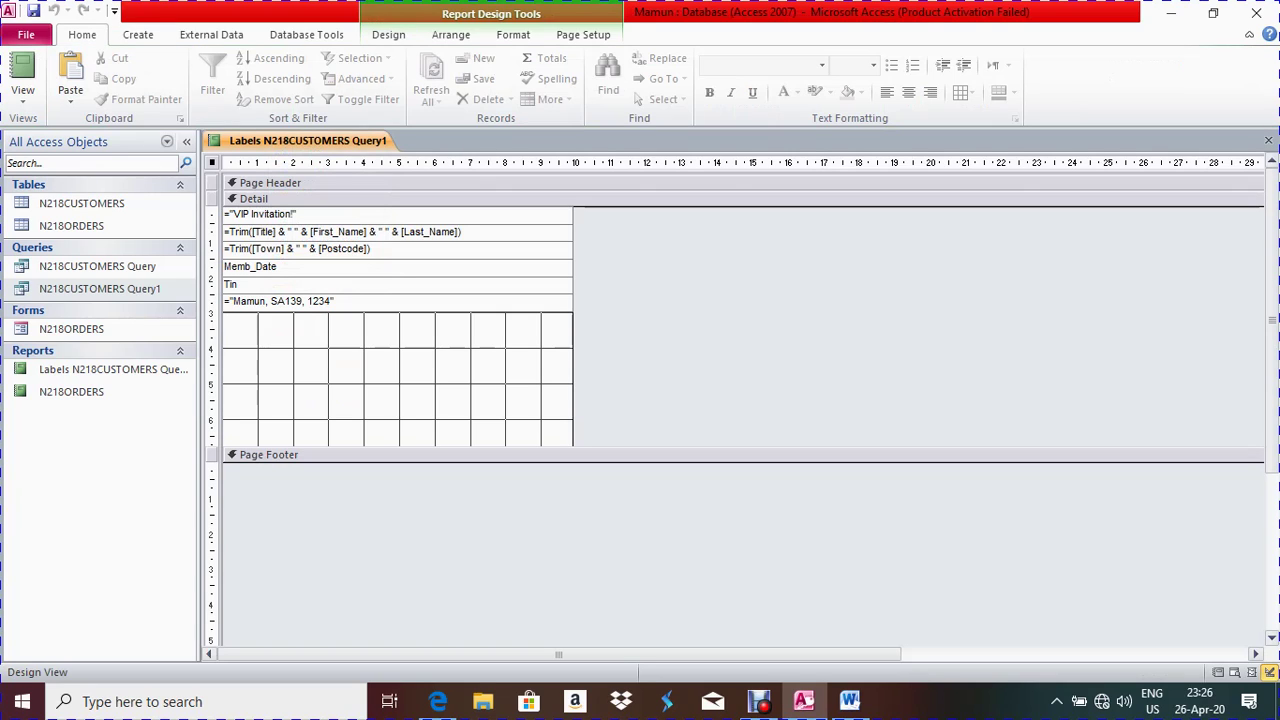
left_click(300, 214)
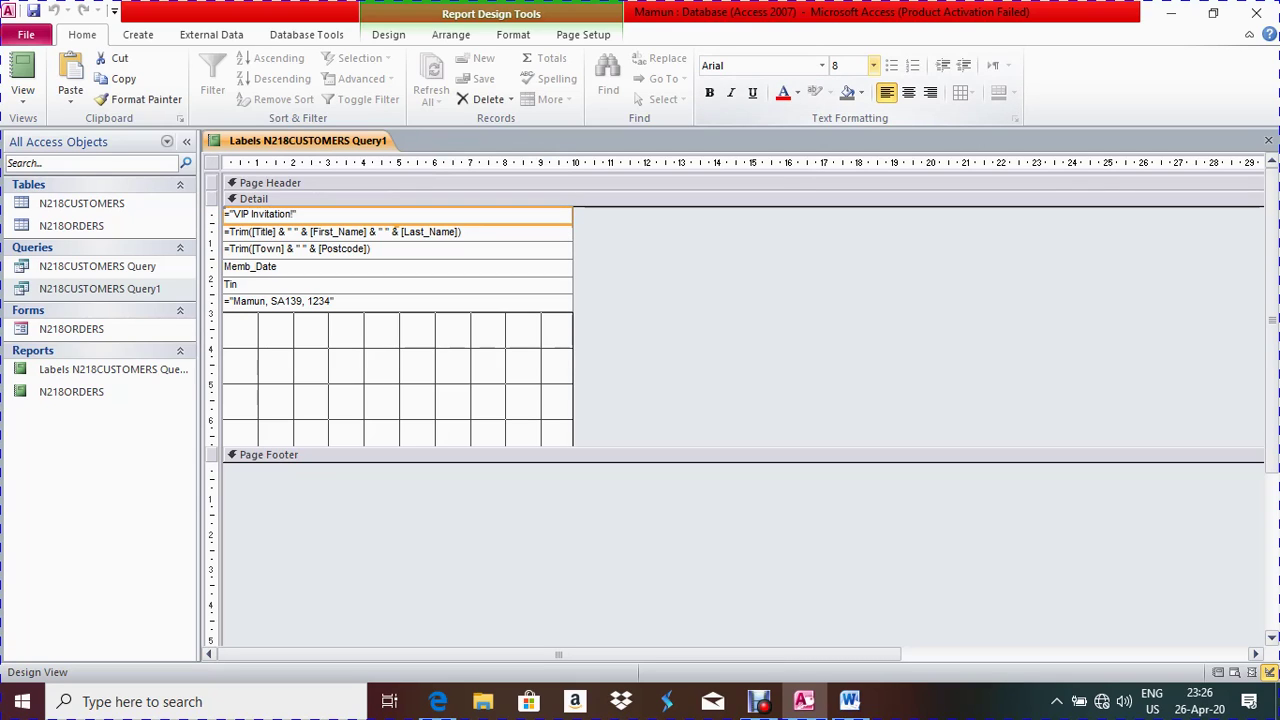
left_click(709, 92)
left_click(873, 65)
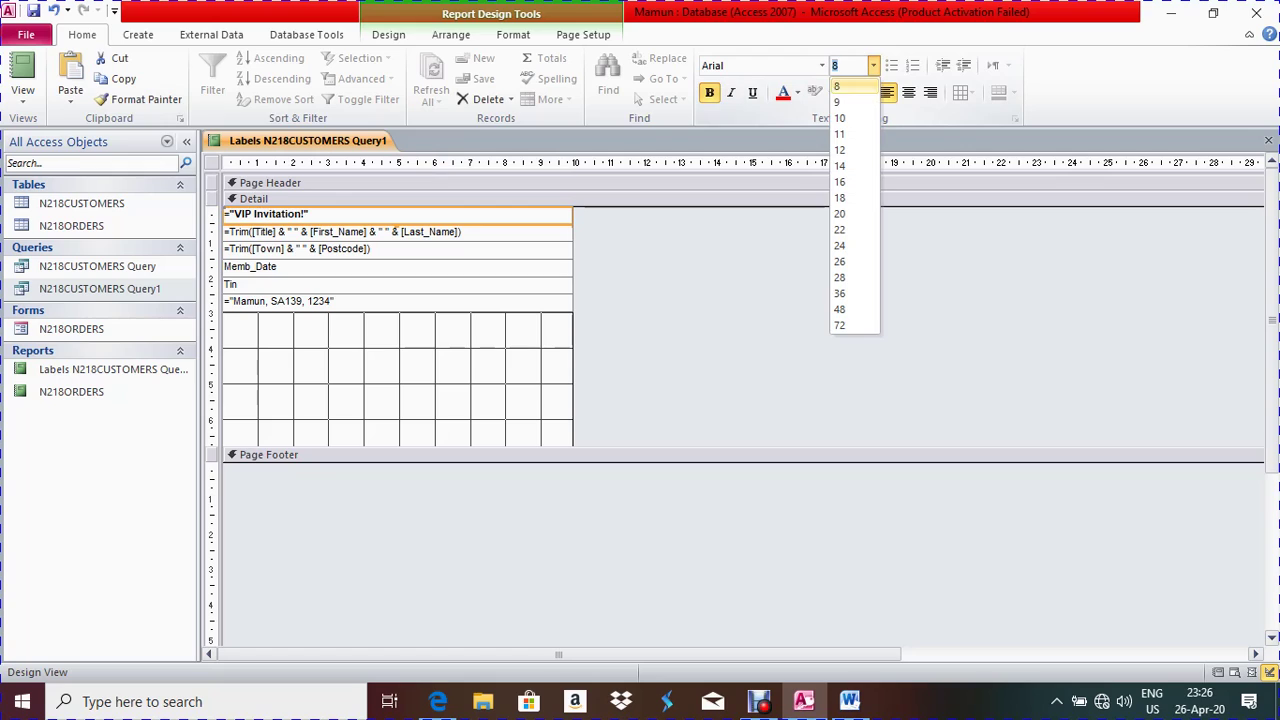
left_click(840, 118)
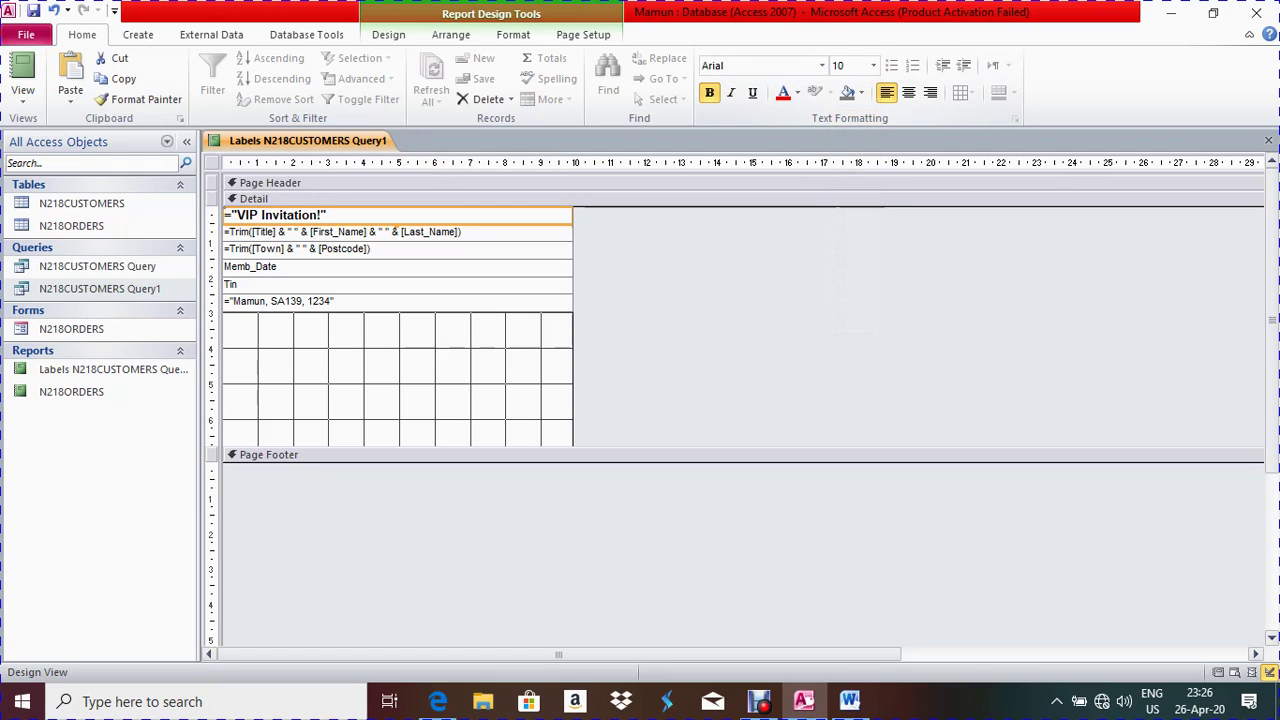
left_click(908, 92)
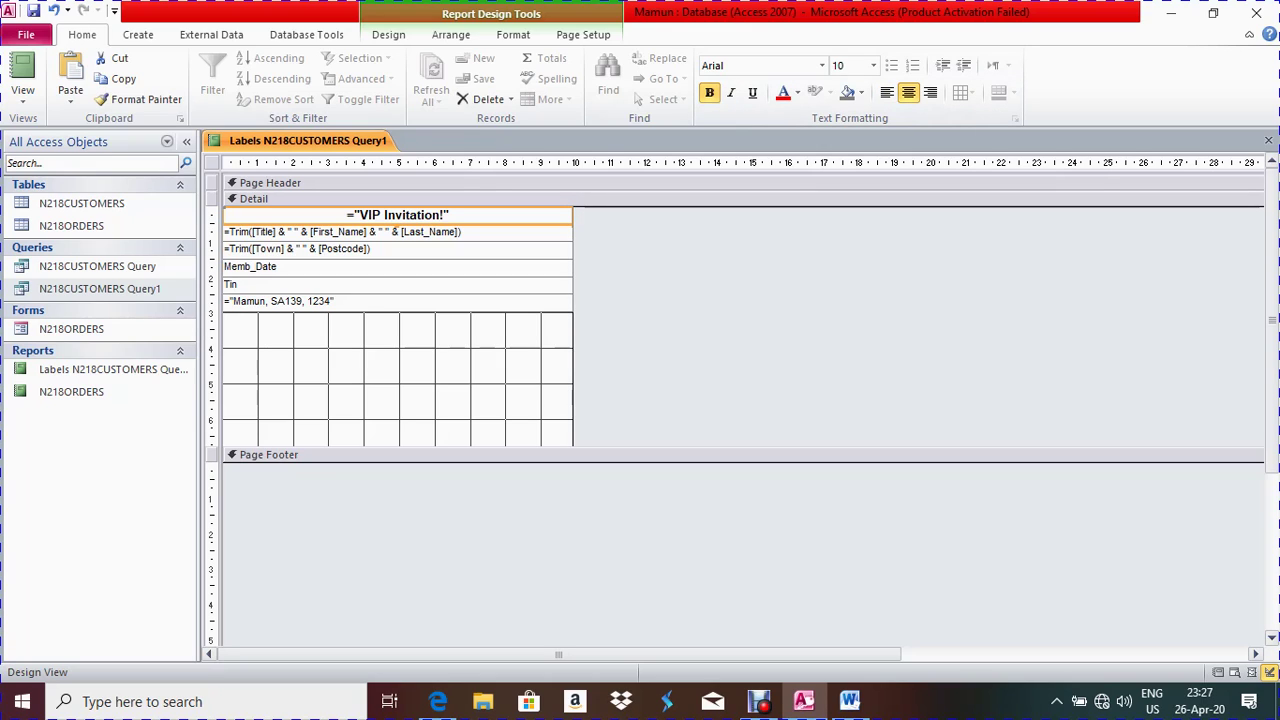
right_click(238, 140)
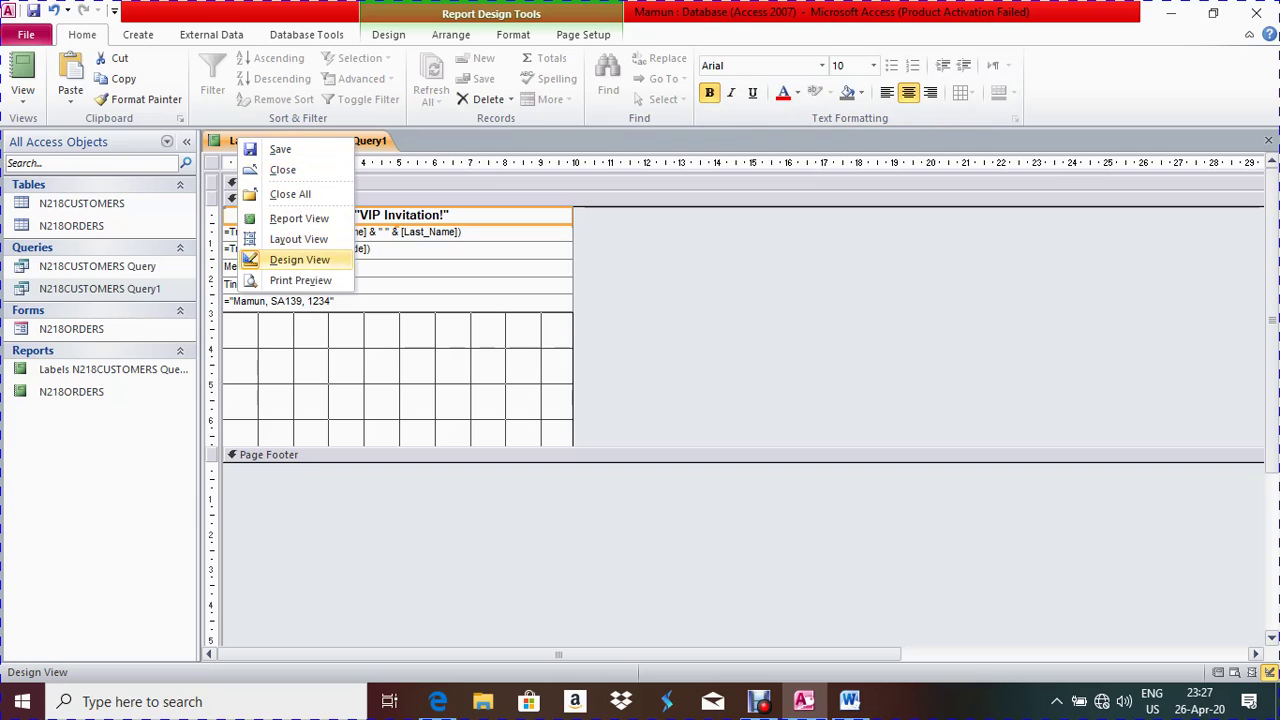
left_click(300, 280)
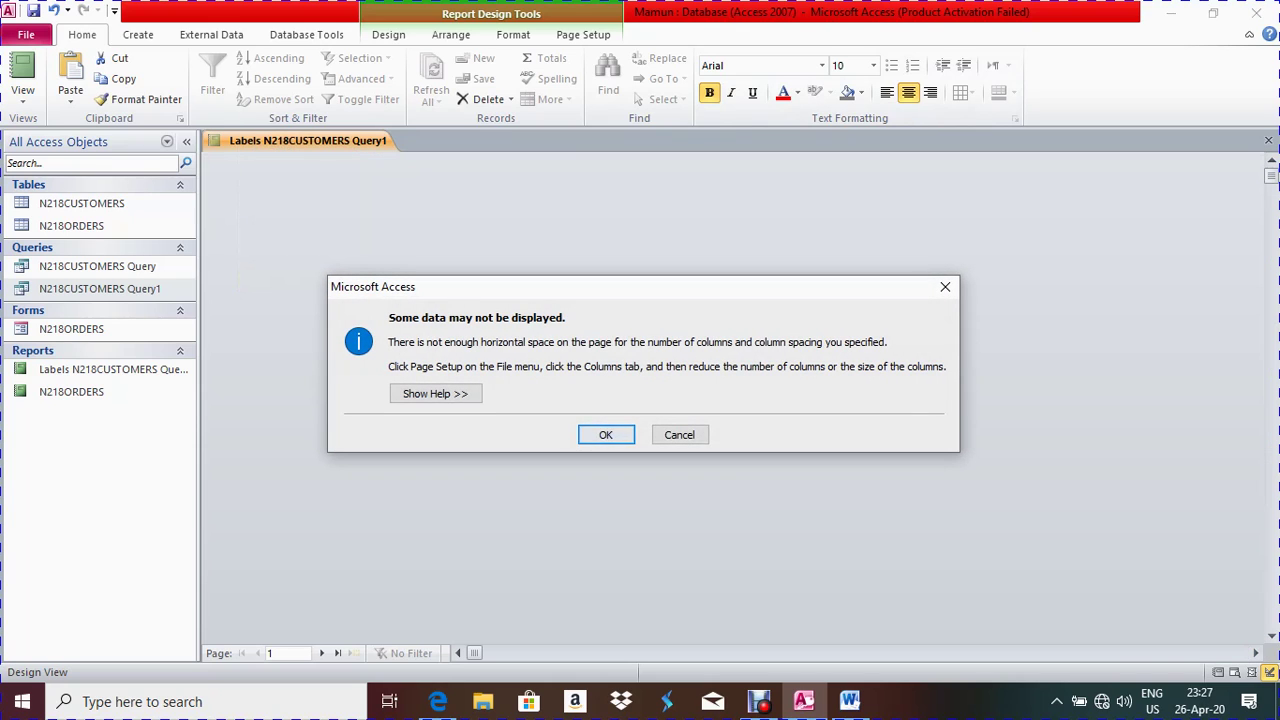
Dismiss the column spacing warning and scroll through the two-column VIP Invitation! labels
left_click(603, 434)
scroll(603, 434, "down", 1)
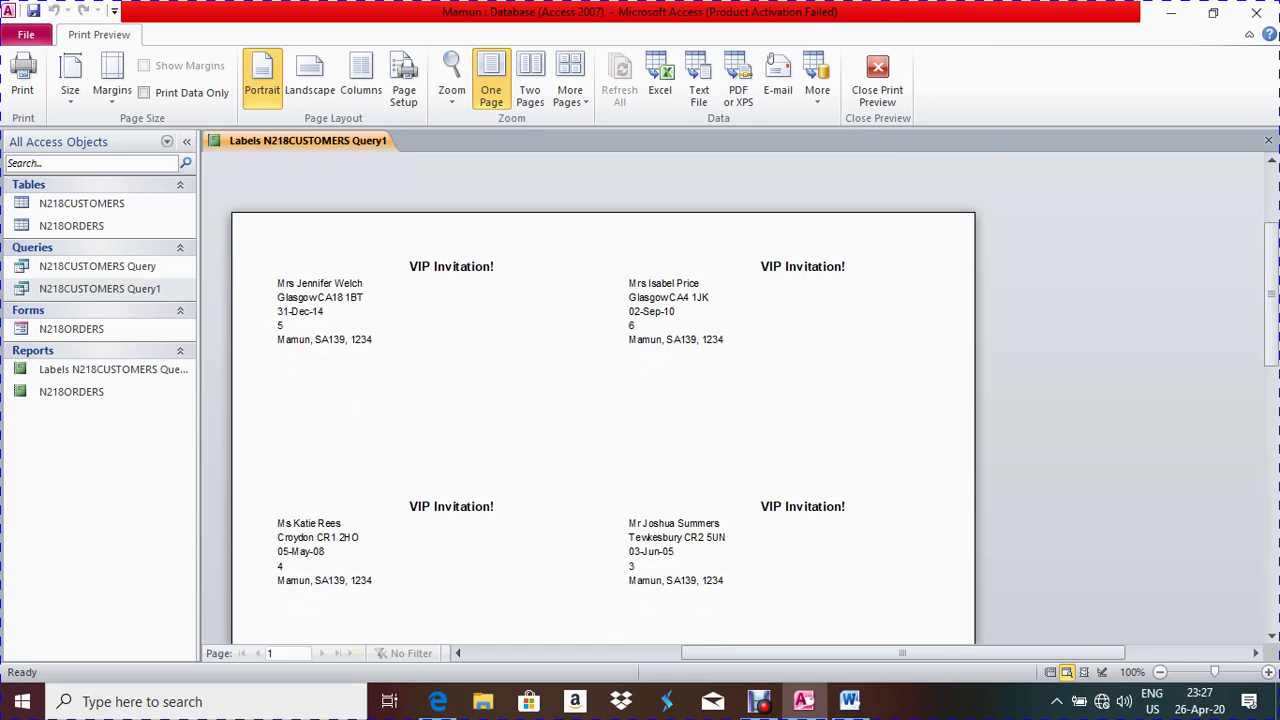
scroll(603, 434, "down", 10)
scroll(603, 434, "up", 10)
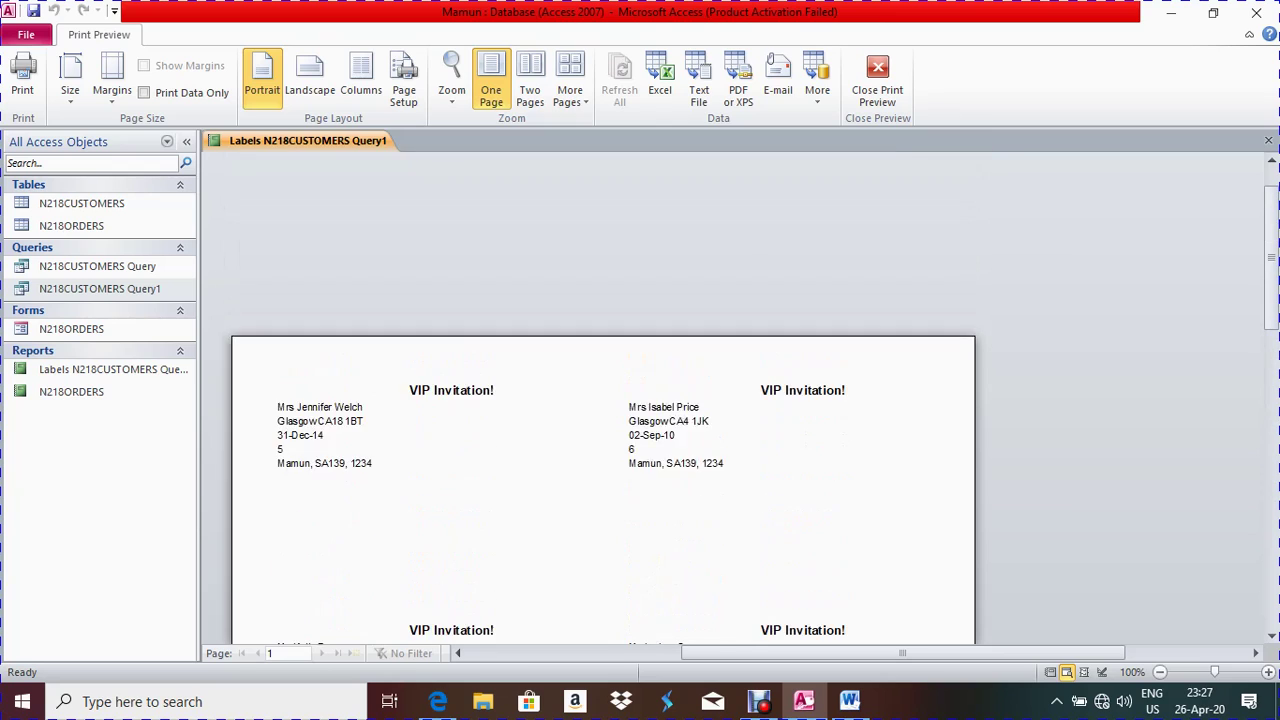
scroll(603, 434, "up", 1)
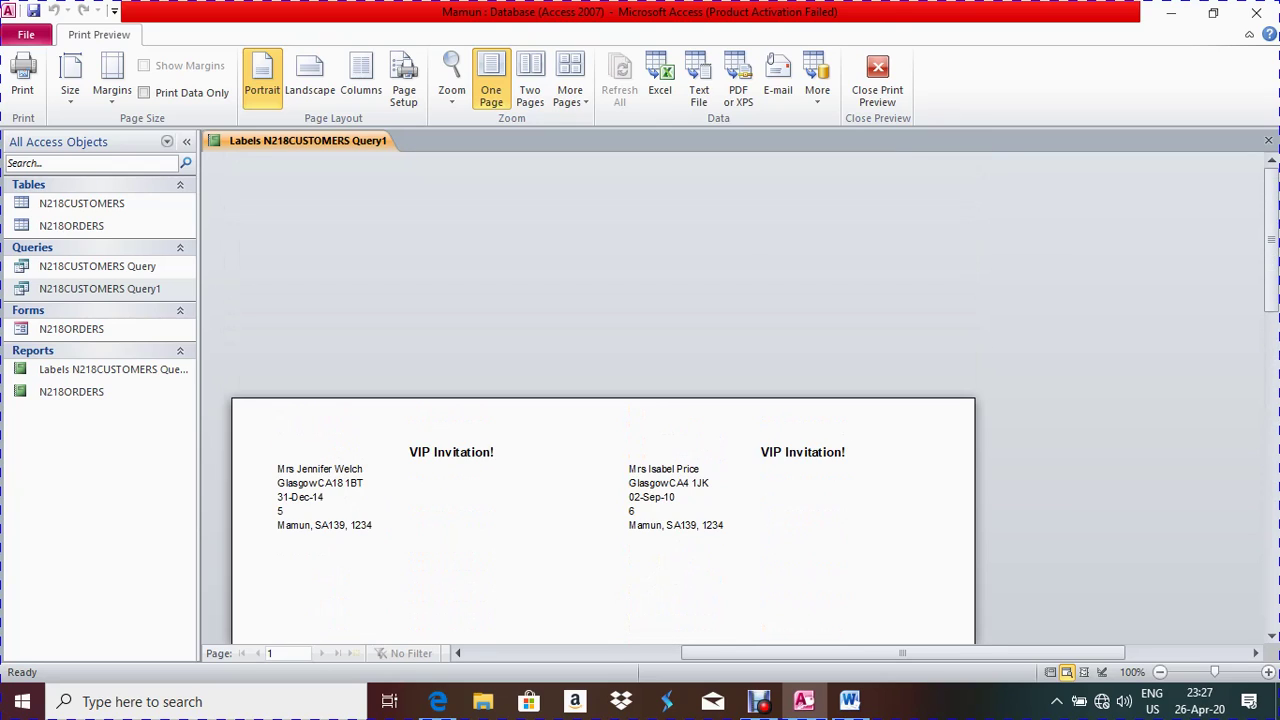
scroll(603, 434, "down", 2)
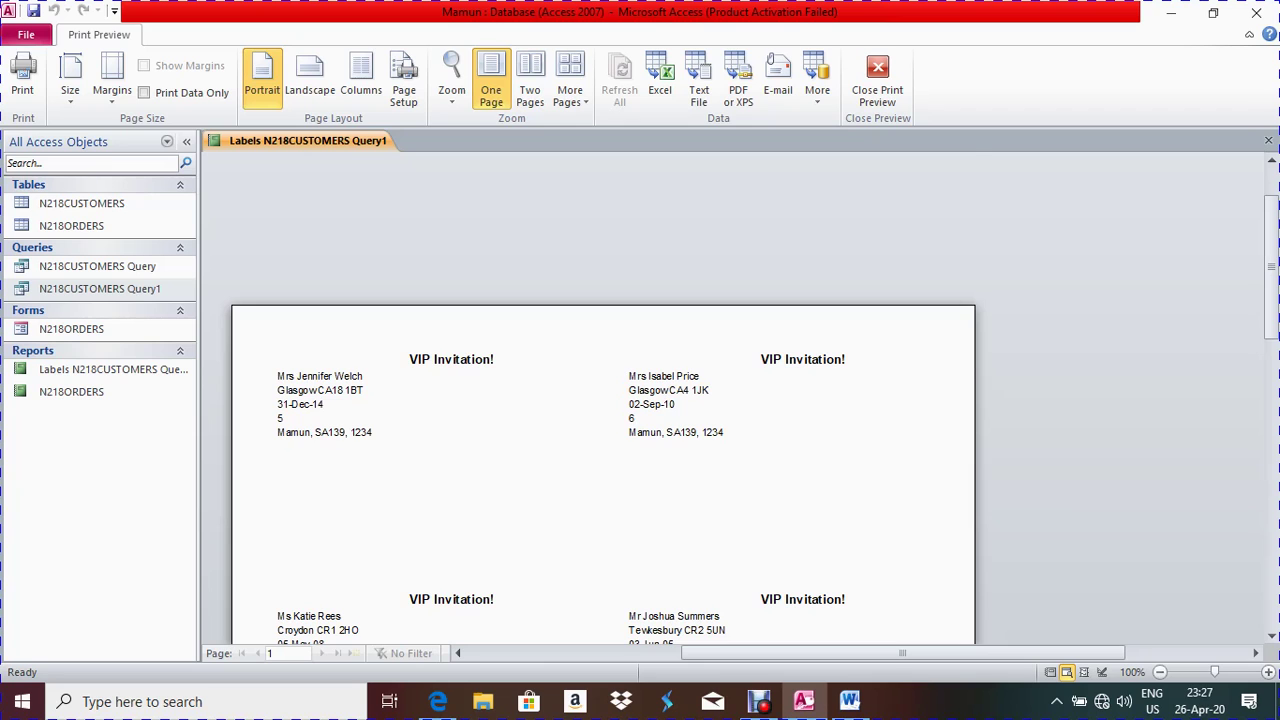